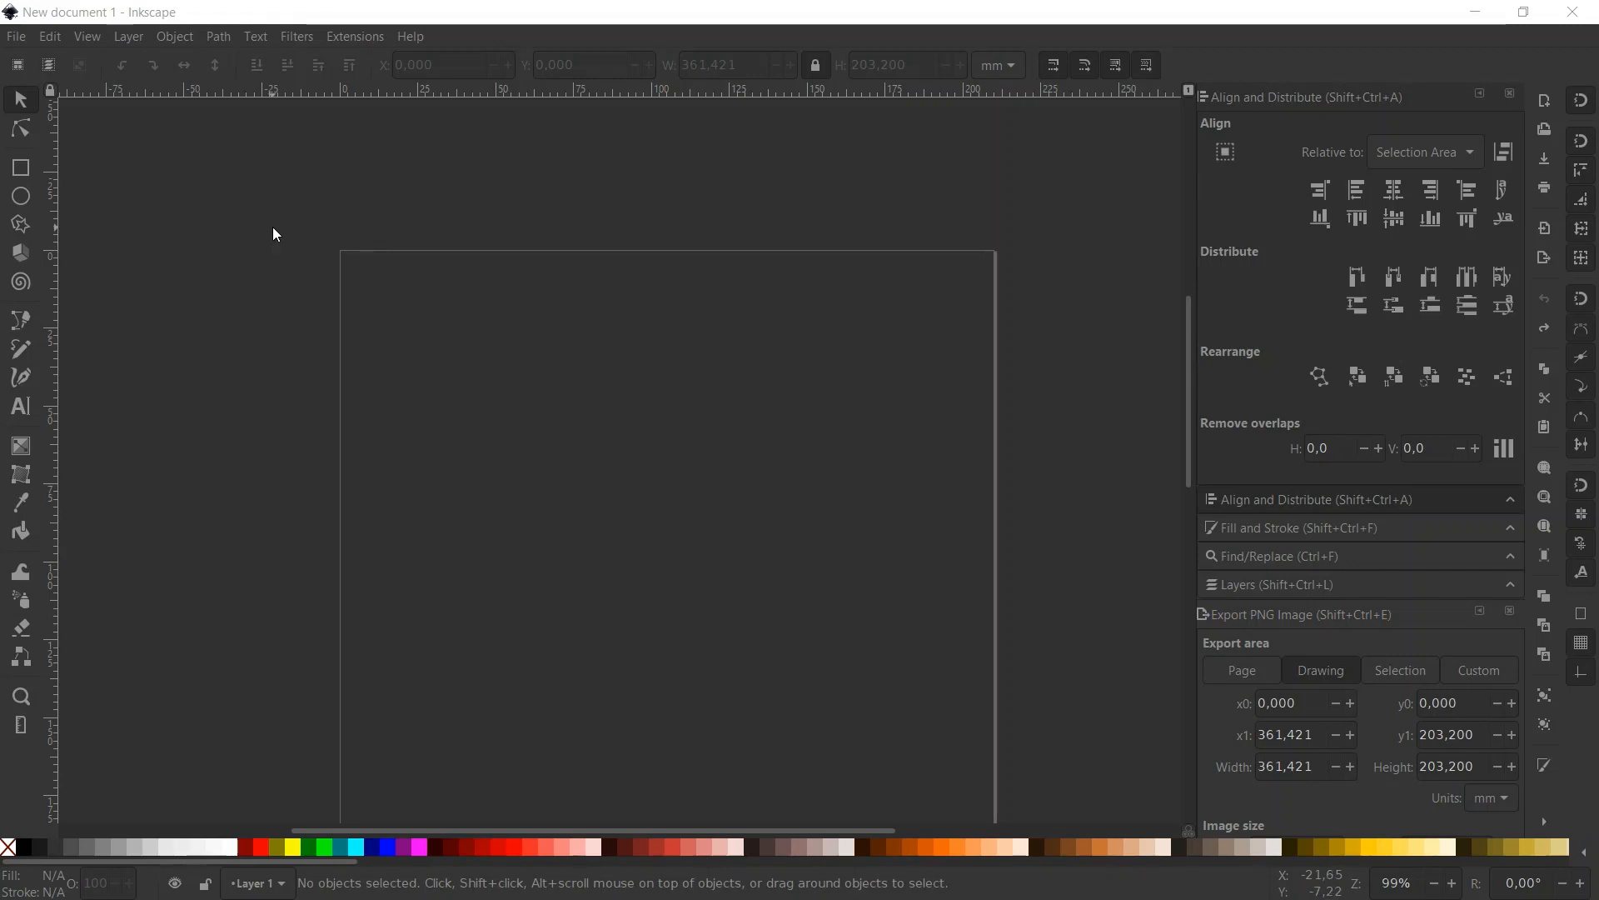
Open the document properties and set both the display units and the custom page size units to px.
{"action": "scroll", "coordinate": [302, 272], "scroll_direction": "down", "scroll_amount": 3}
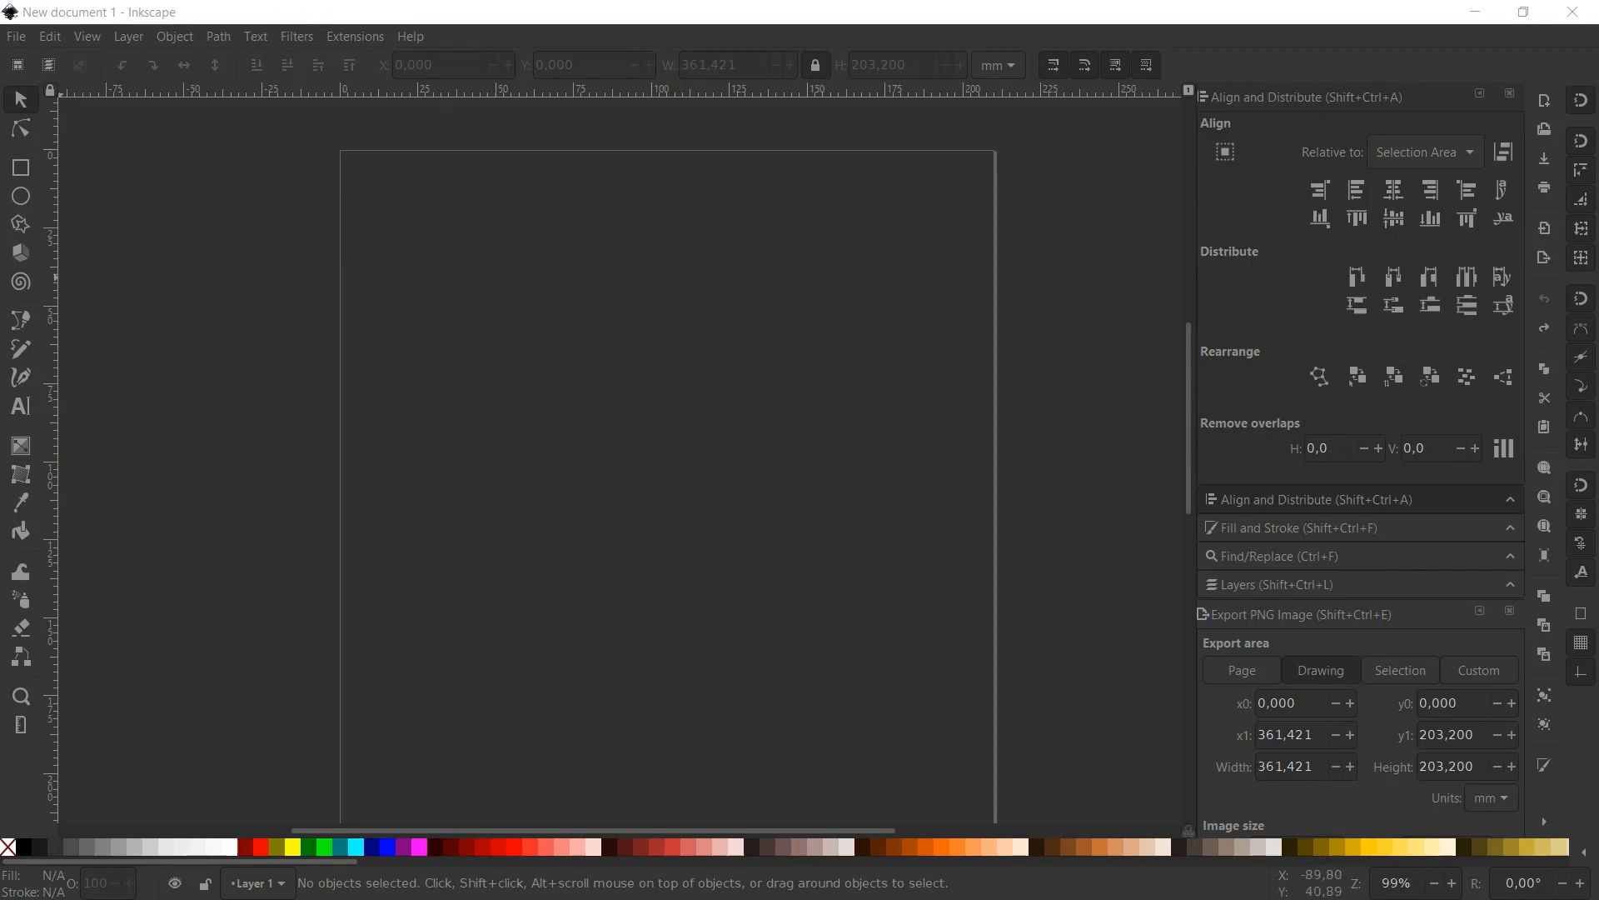
{"action": "key", "text": "ctrl+shift+d"}
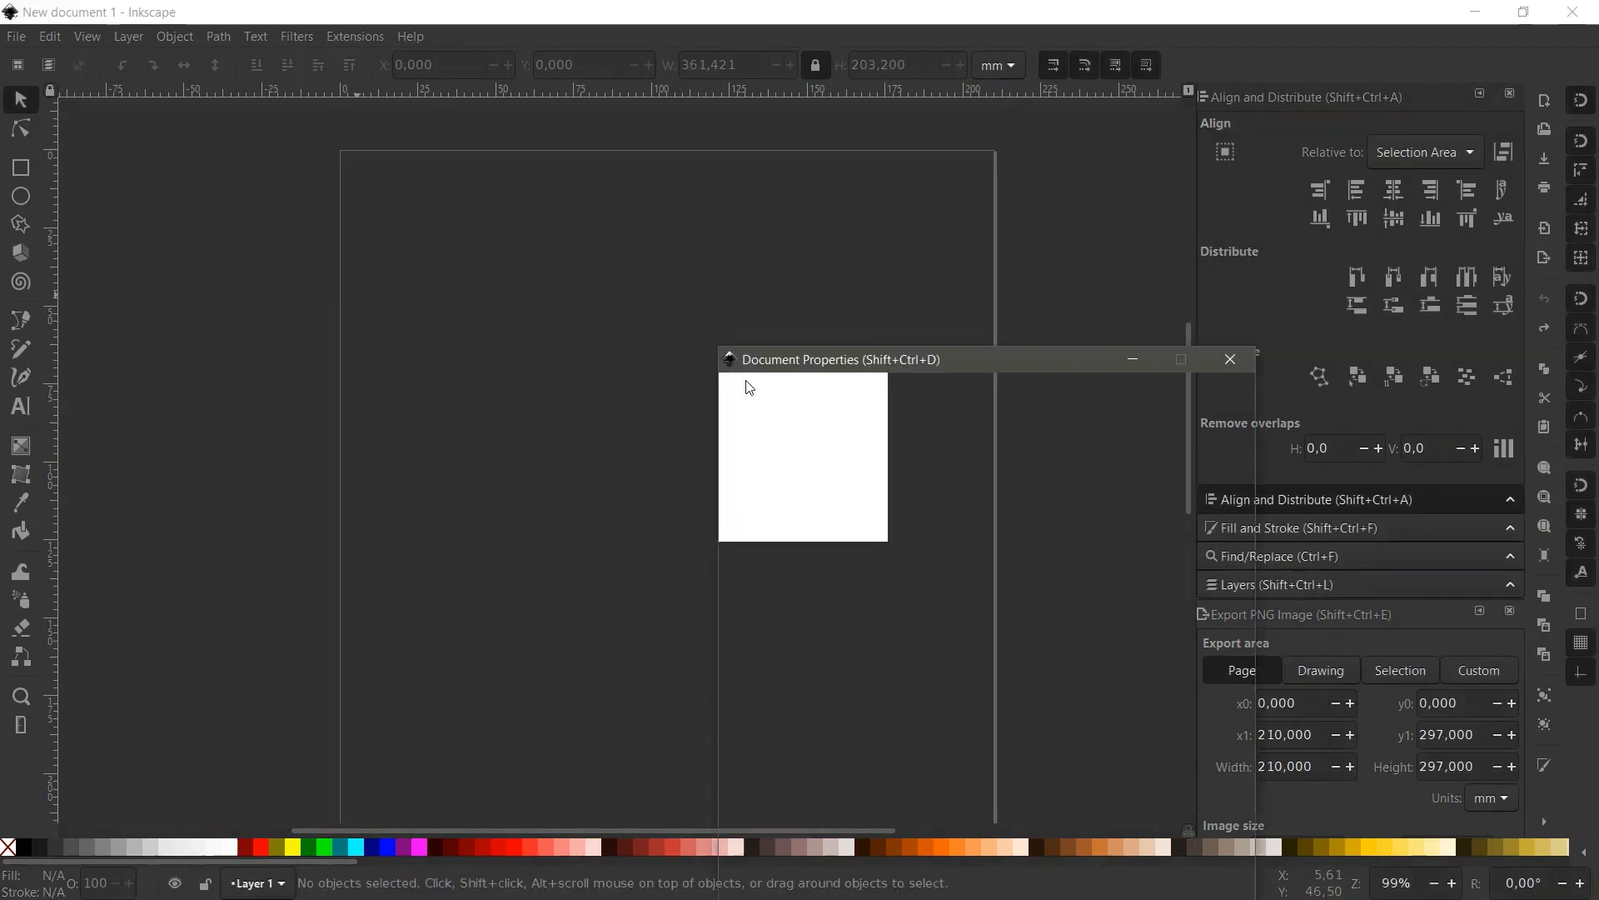
{"action": "left_click_drag", "start_coordinate": [909, 353], "coordinate": [562, 143]}
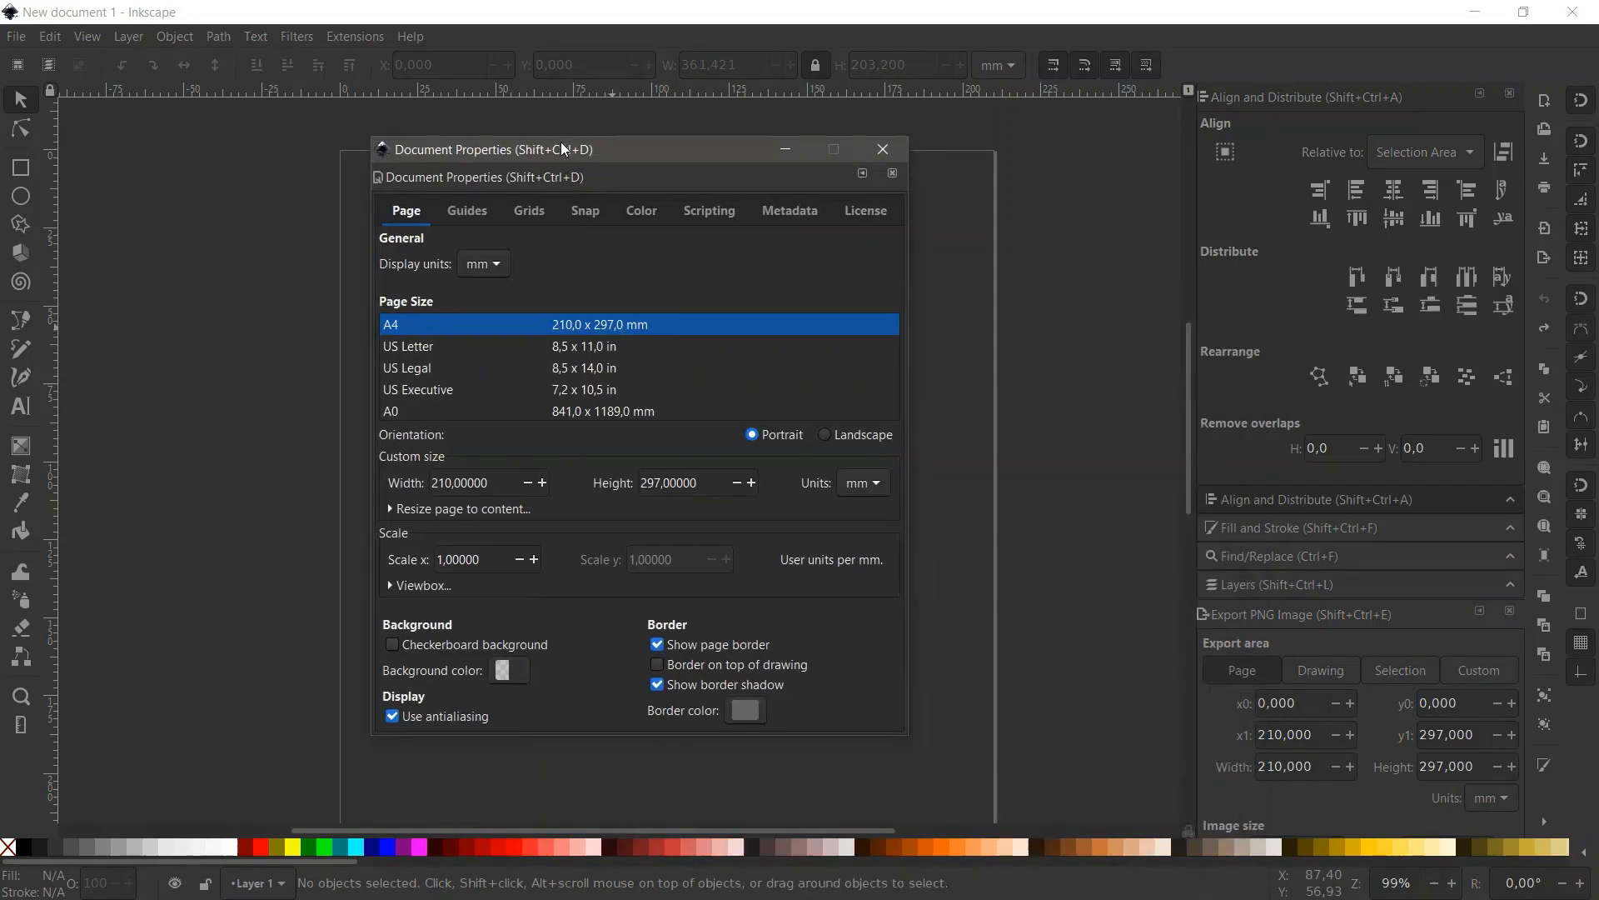
{"action": "left_click", "coordinate": [488, 265]}
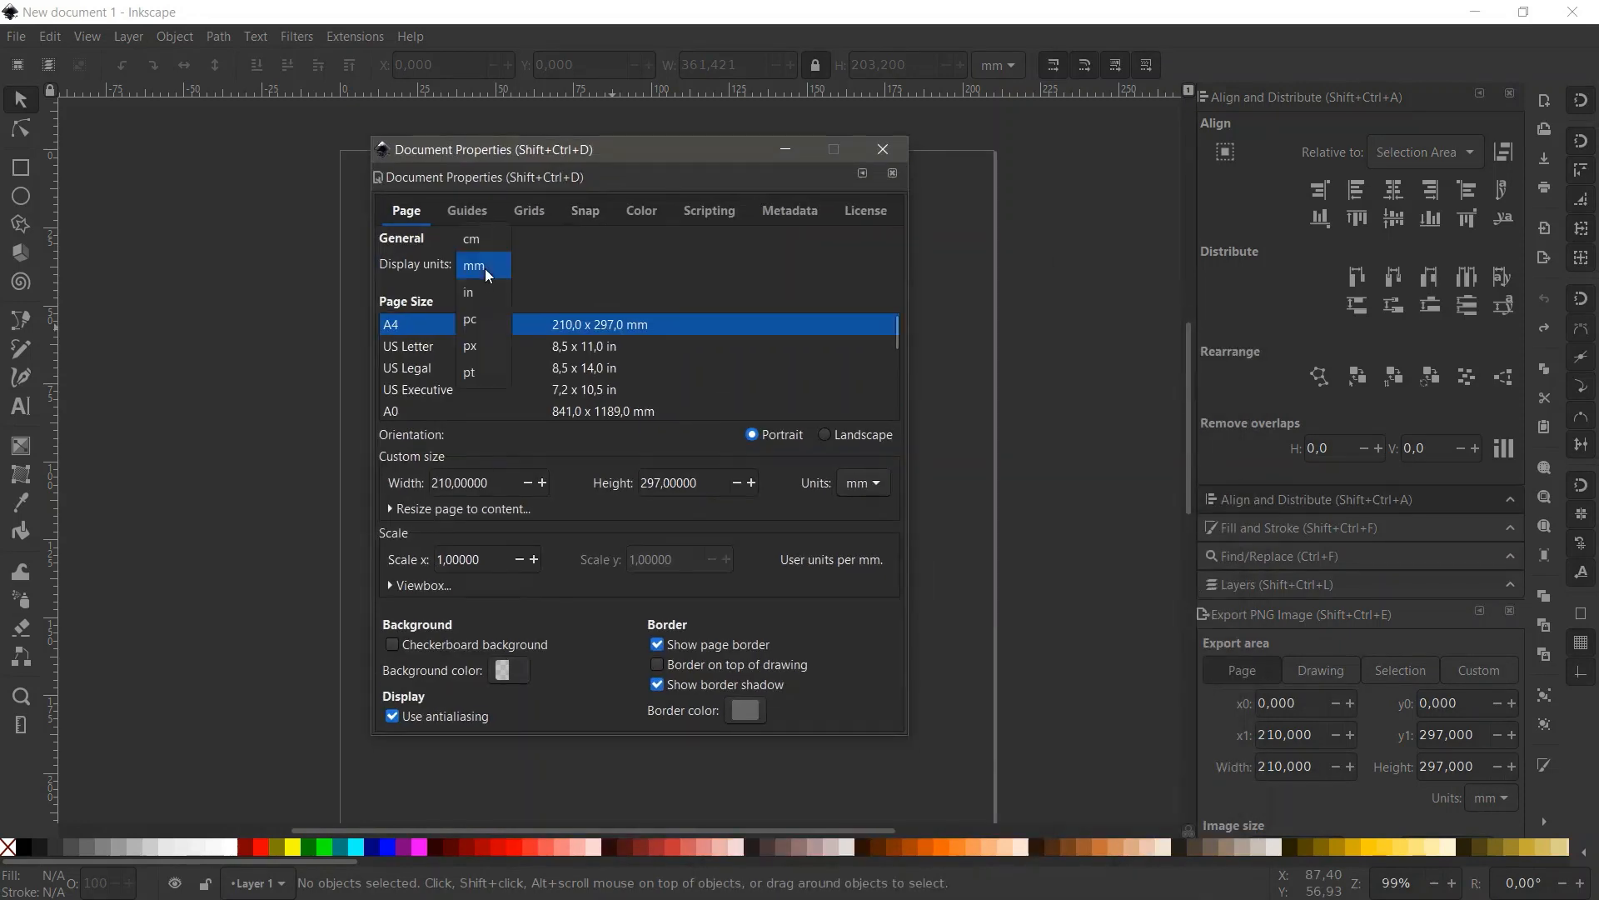
{"action": "left_click", "coordinate": [473, 346]}
{"action": "left_click", "coordinate": [862, 483]}
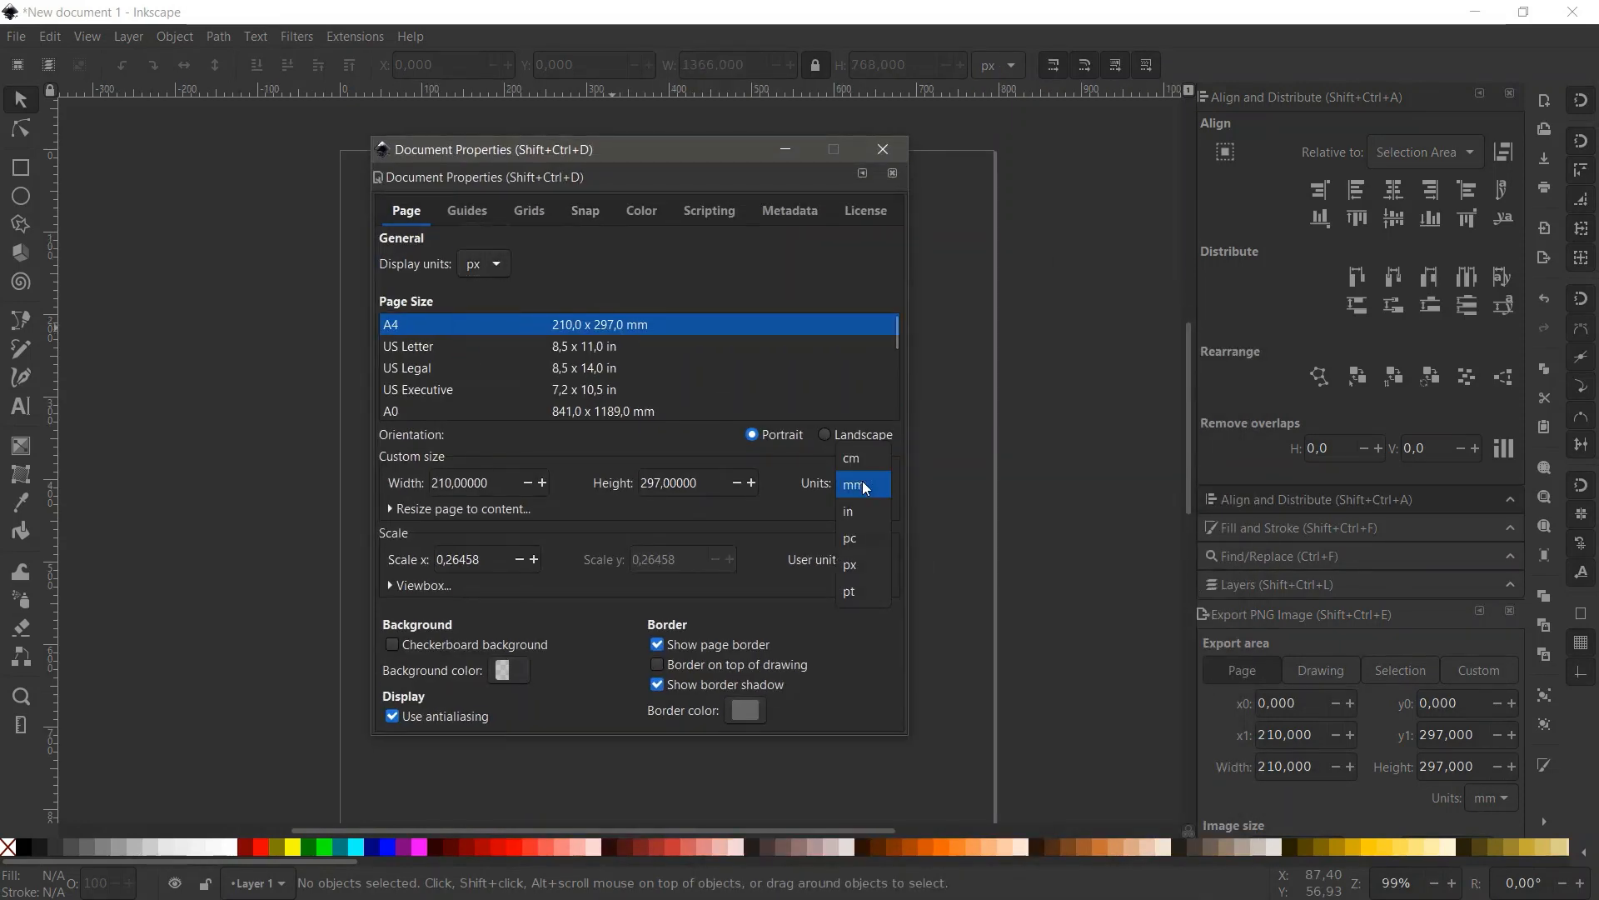
{"action": "left_click", "coordinate": [854, 564]}
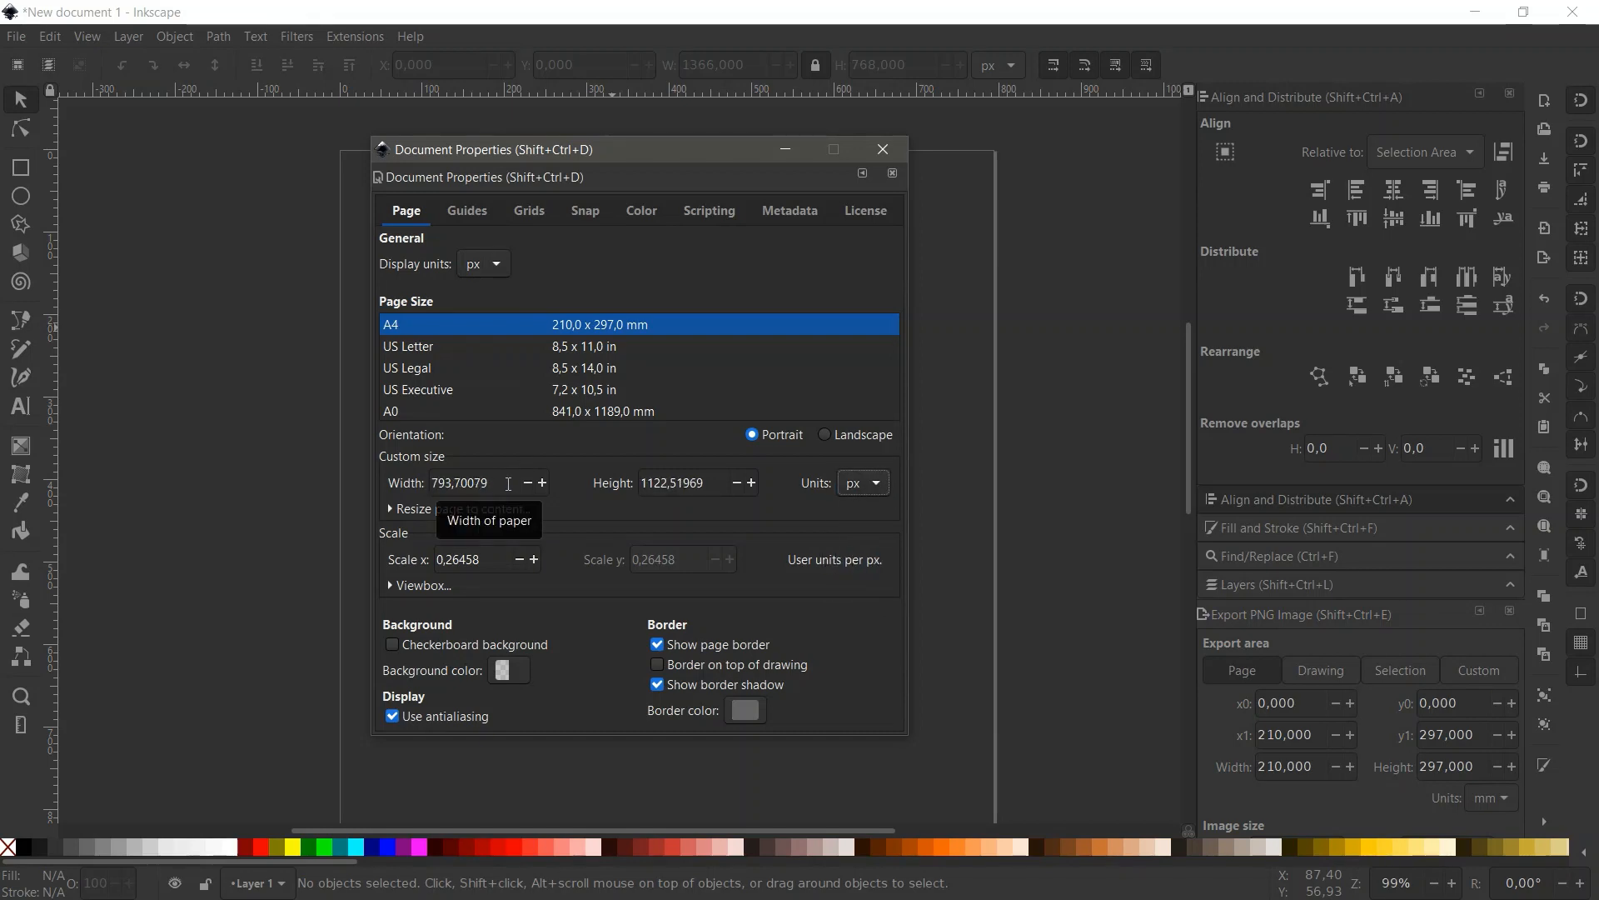
Set the custom page size to 1366 px wide and 768 px high, and close the document properties.
{"action": "double_click", "coordinate": [507, 483]}
{"action": "type", "text": "1"}
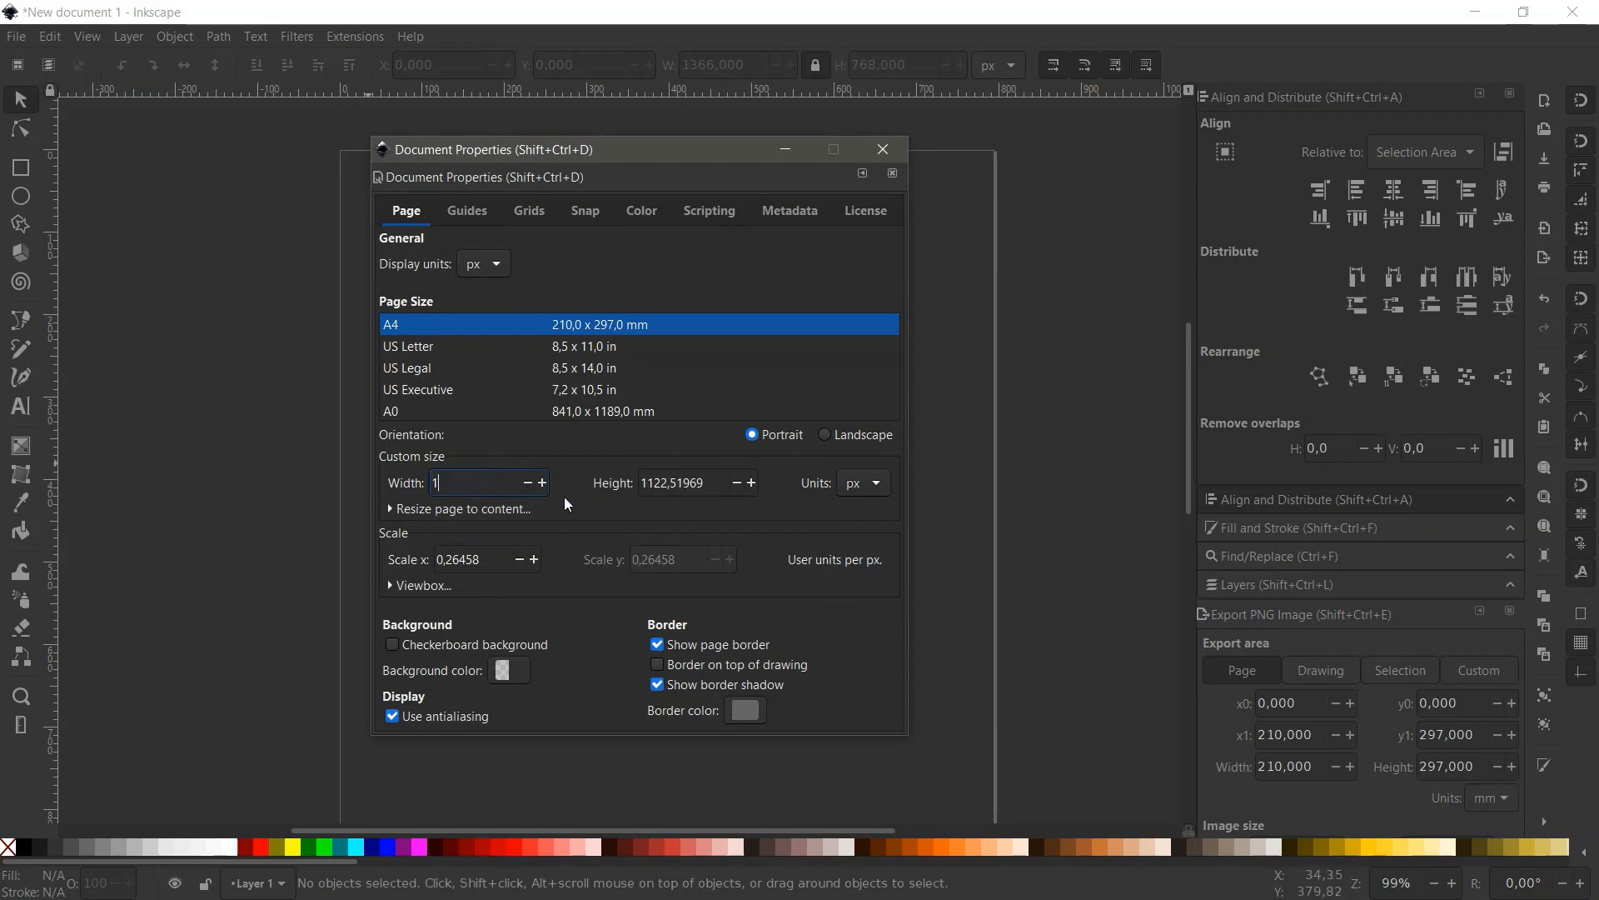
{"action": "type", "text": "366"}
{"action": "key", "text": "Tab"}
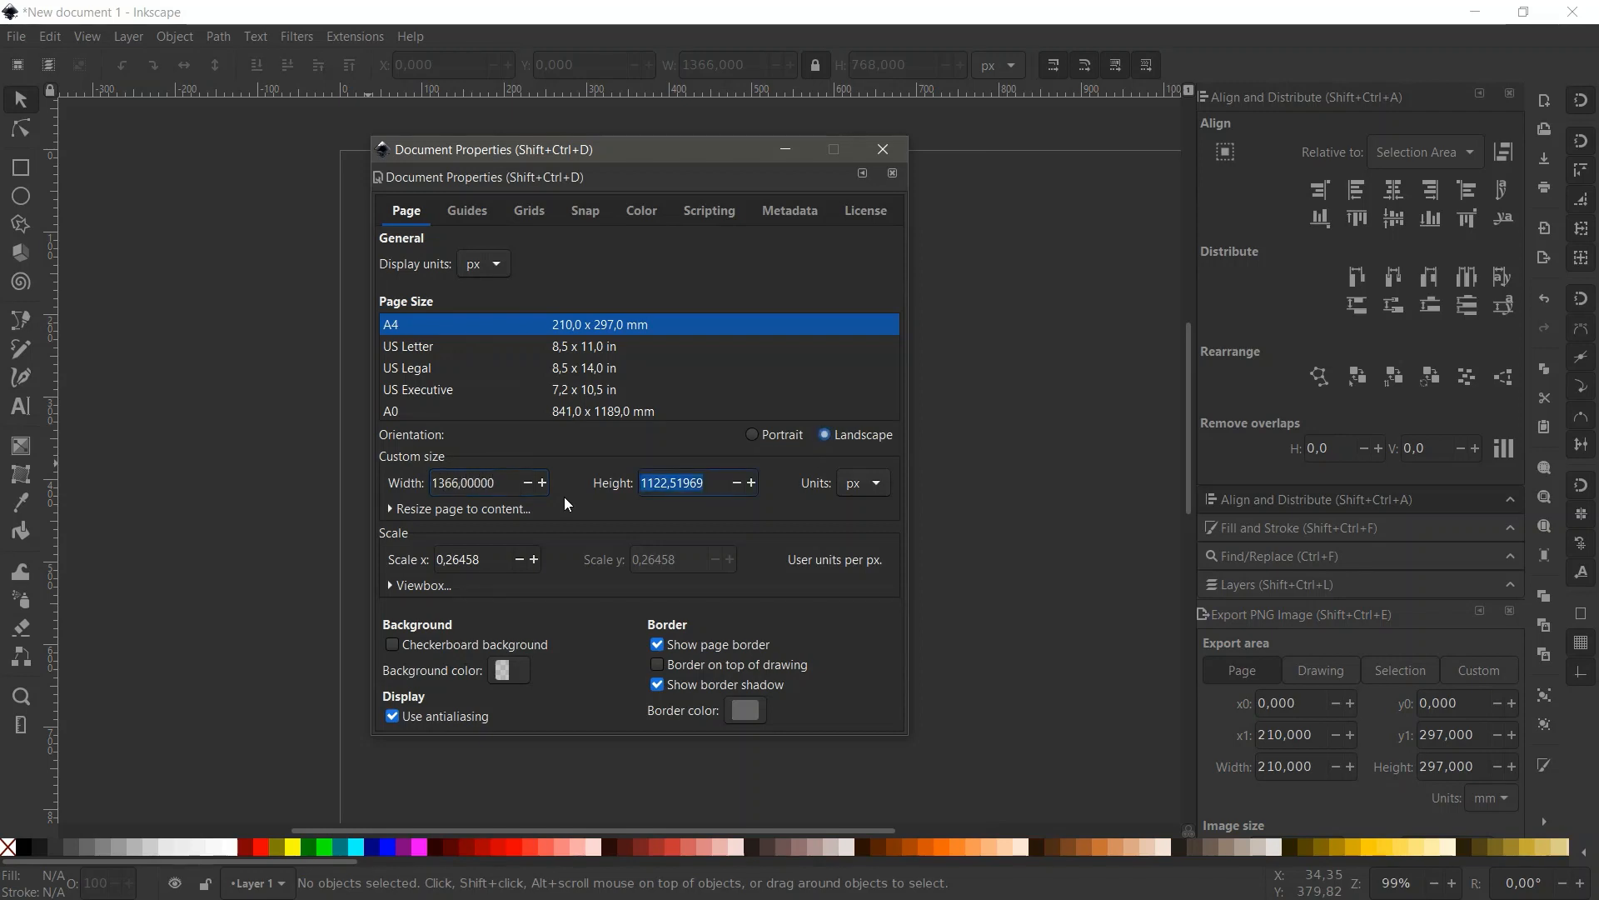
{"action": "type", "text": "76"}
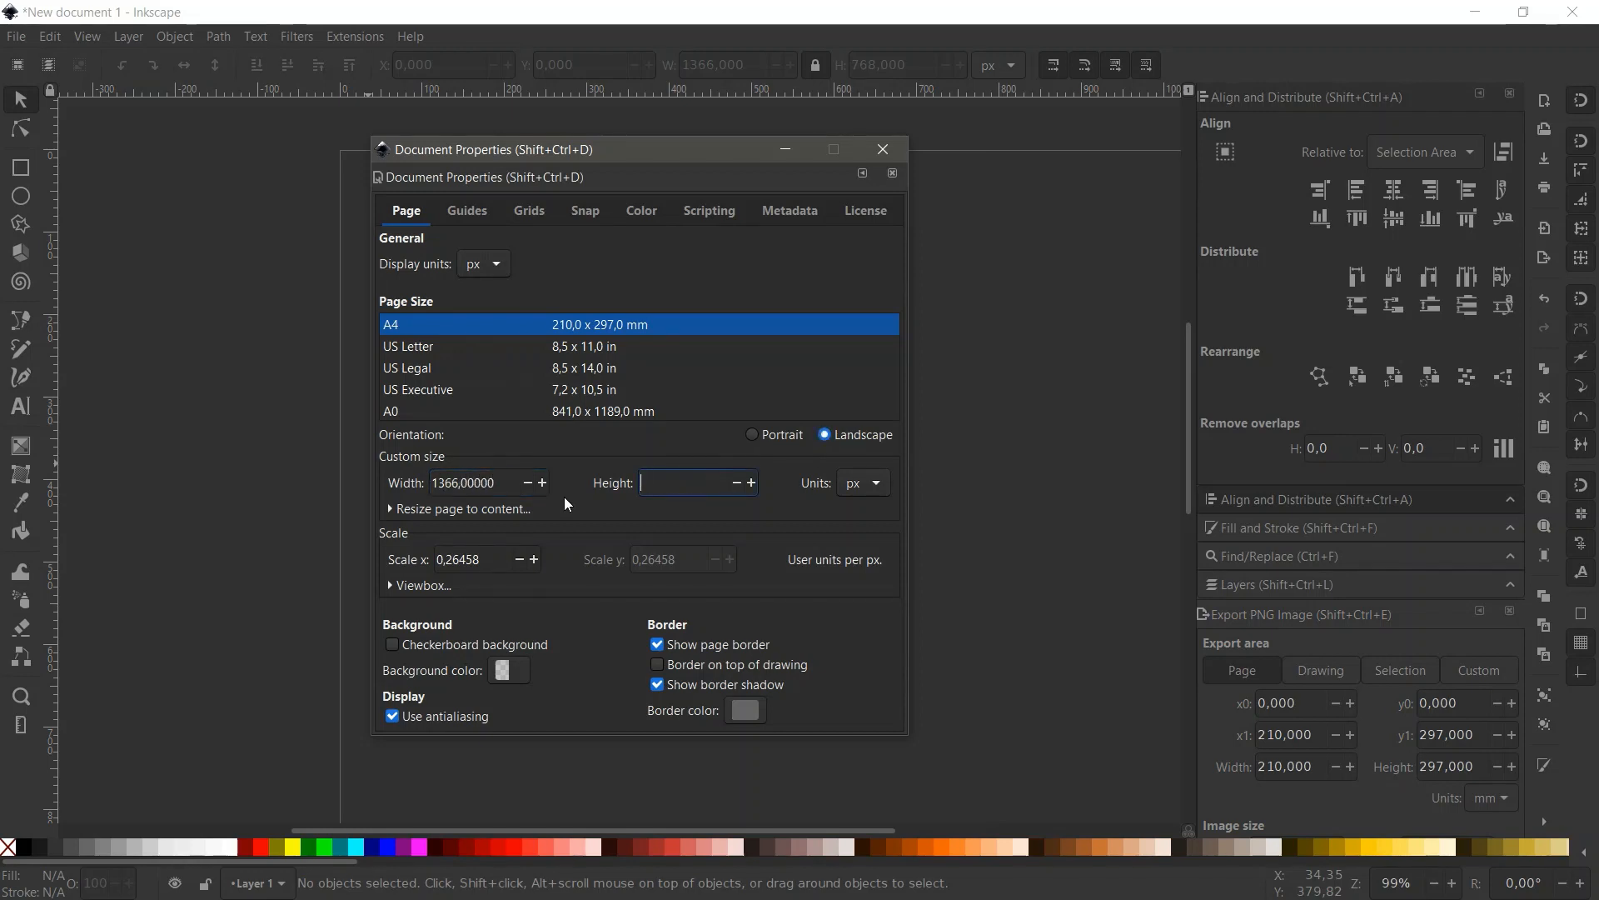
{"action": "type", "text": "8"}
{"action": "left_click", "coordinate": [880, 151]}
Draw a blue rectangle about 1297 by 129 px along the page's upper edge.
{"action": "scroll", "coordinate": [520, 414], "scroll_direction": "down", "scroll_amount": 2}
{"action": "scroll", "coordinate": [685, 418], "scroll_direction": "up", "scroll_amount": 1}
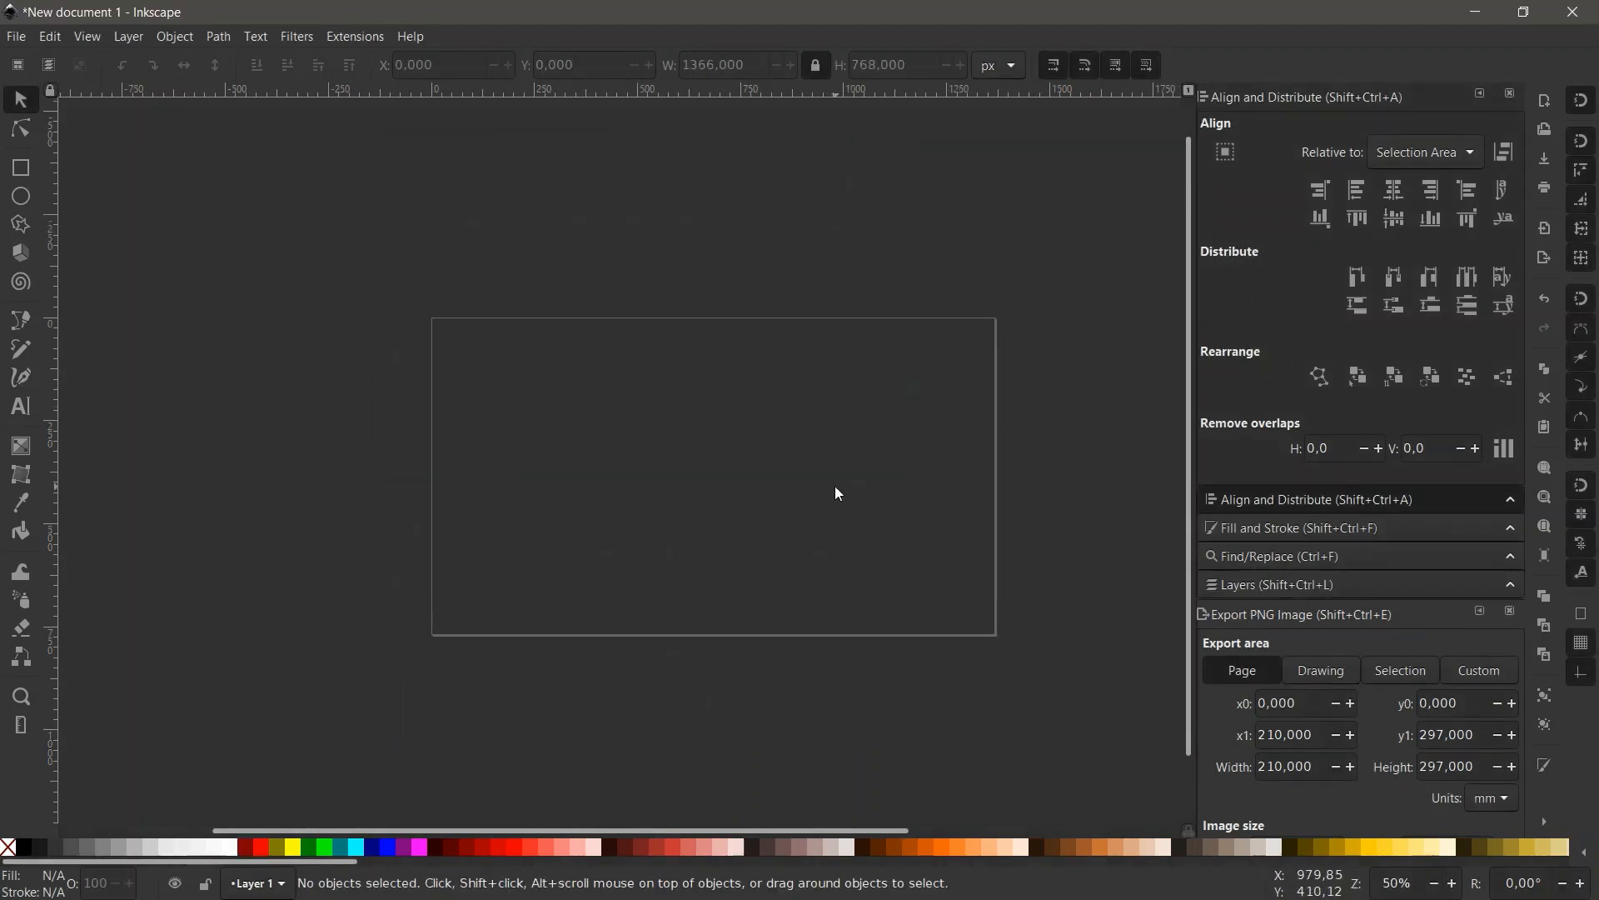
{"action": "scroll", "coordinate": [906, 468], "scroll_direction": "up", "scroll_amount": 1}
{"action": "key", "text": "r"}
{"action": "left_click_drag", "start_coordinate": [244, 262], "coordinate": [1002, 340]}
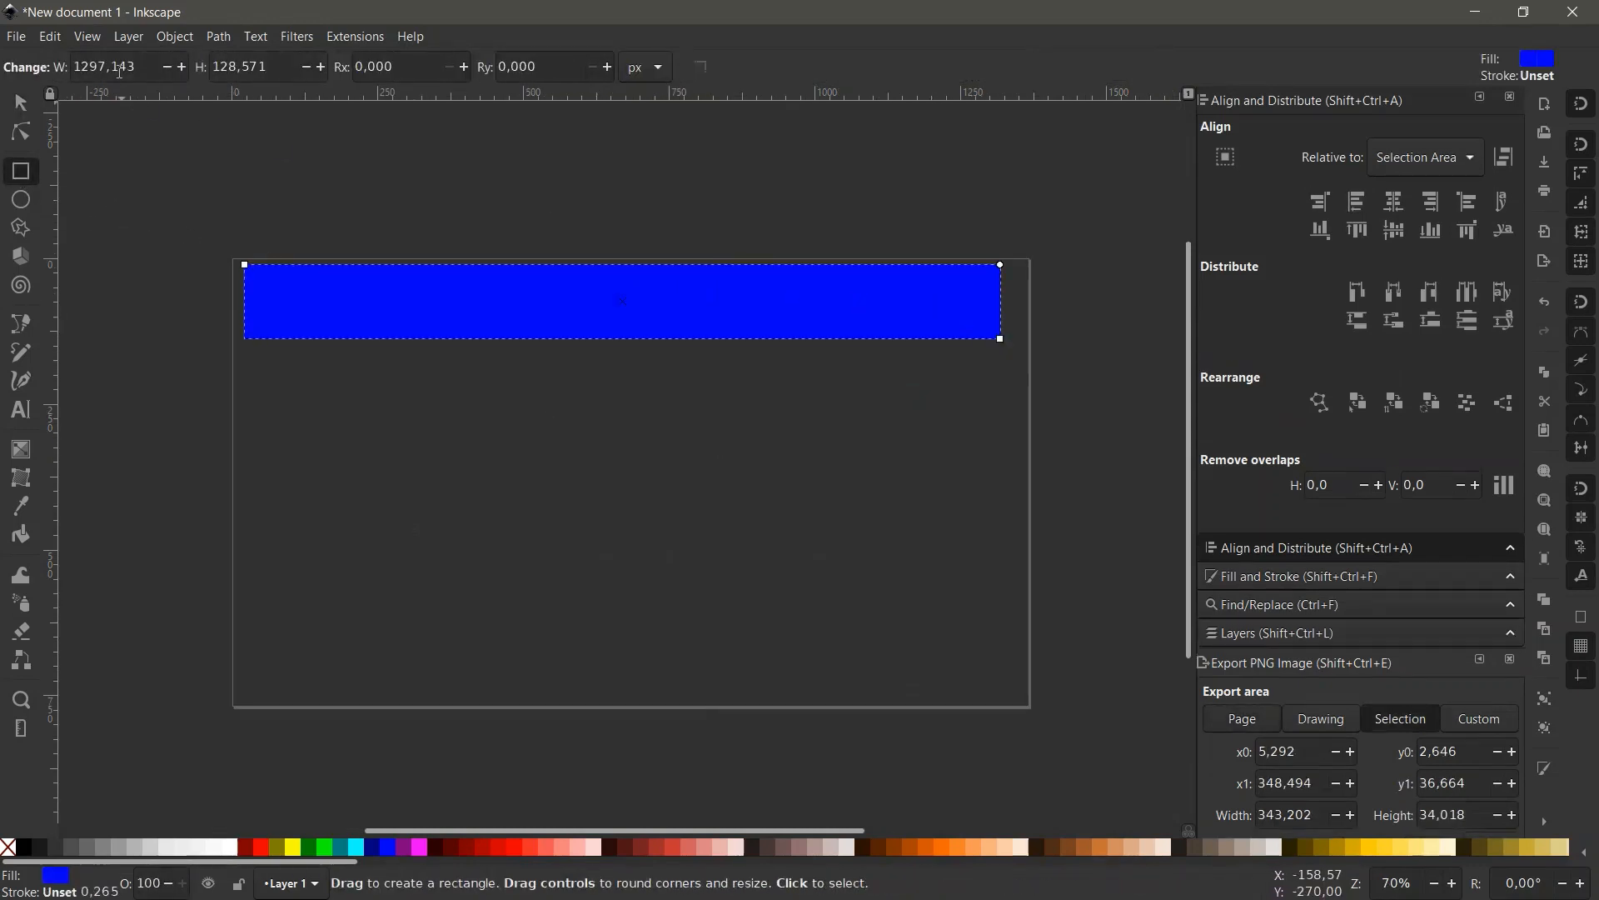
Set the blue rectangle's width to 1366 px and its height to 100 px.
{"action": "triple_click", "coordinate": [129, 64]}
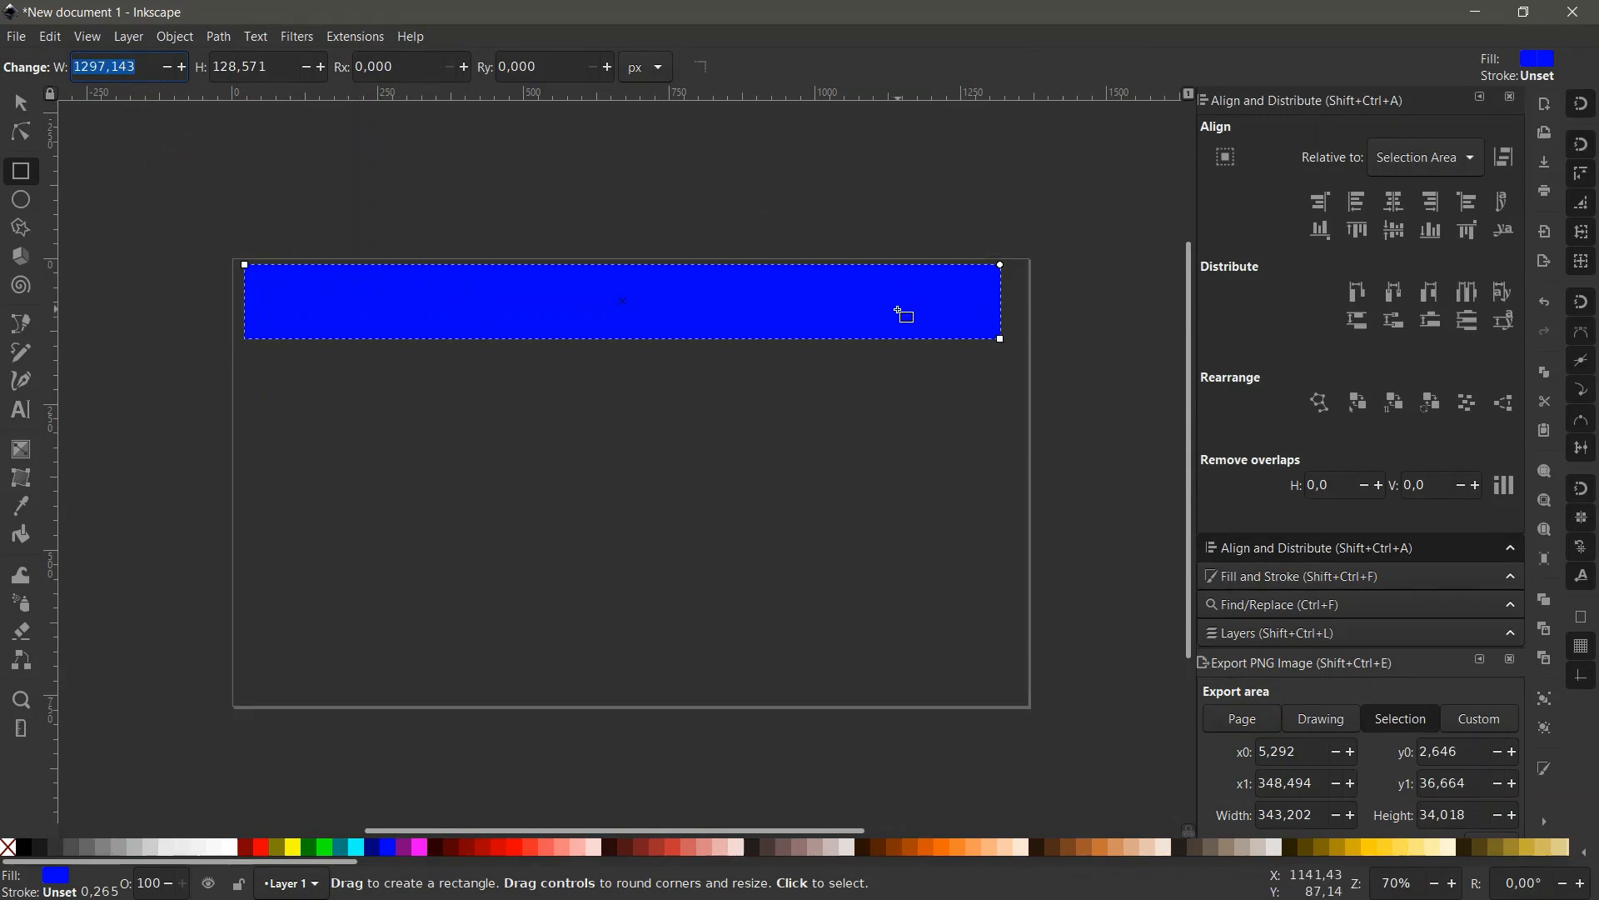
{"action": "key", "text": "shift+ctrl+l"}
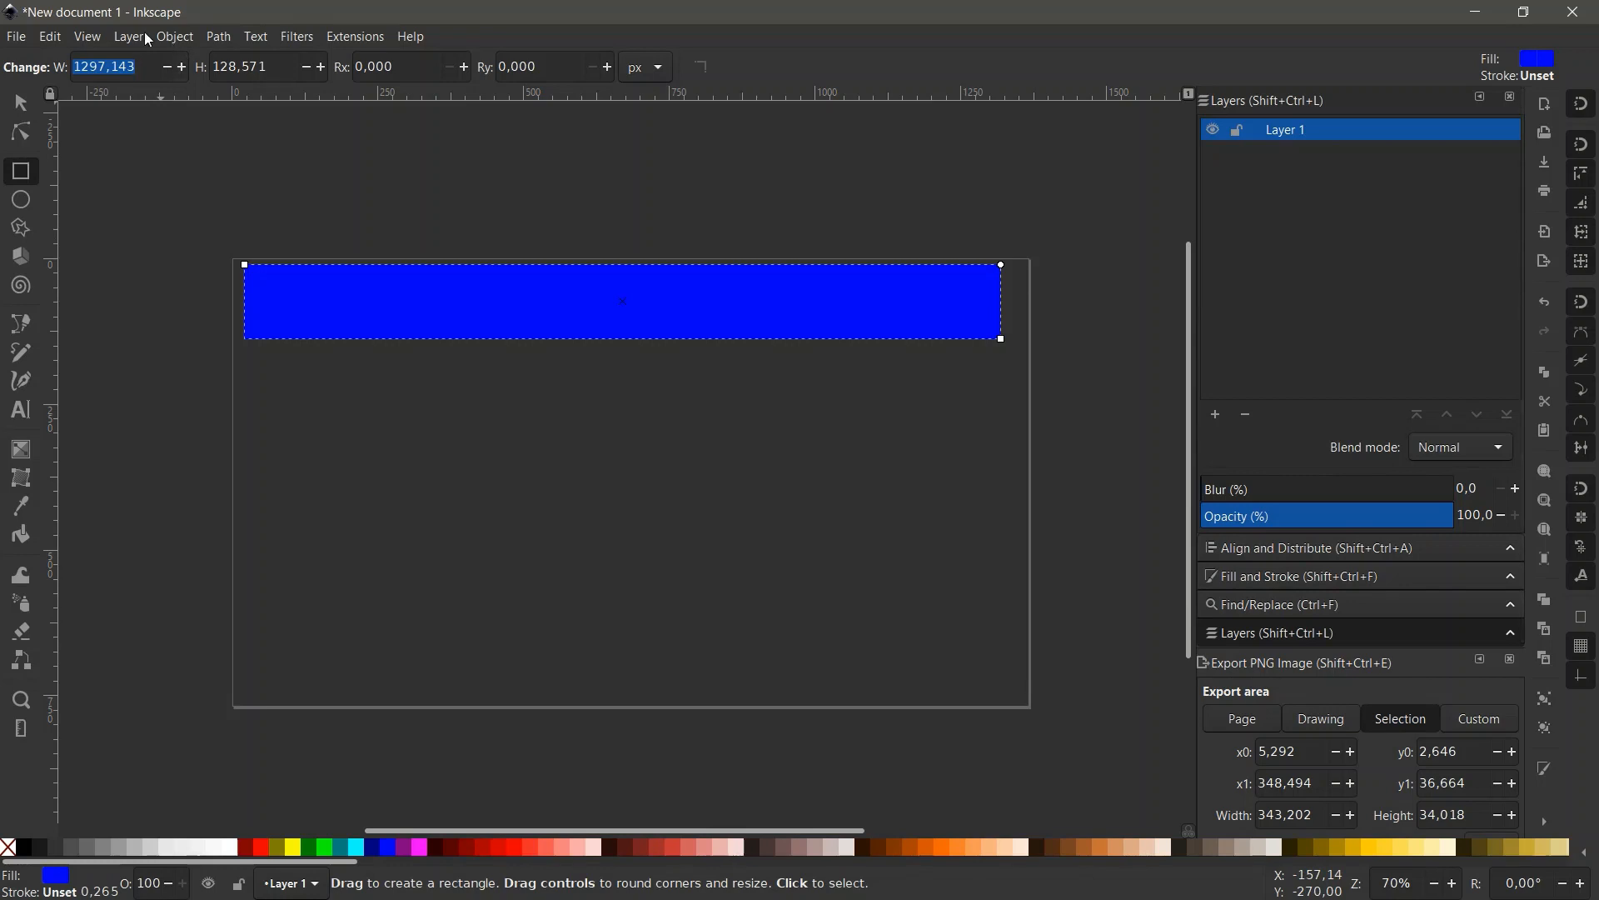
{"action": "left_click", "coordinate": [184, 39]}
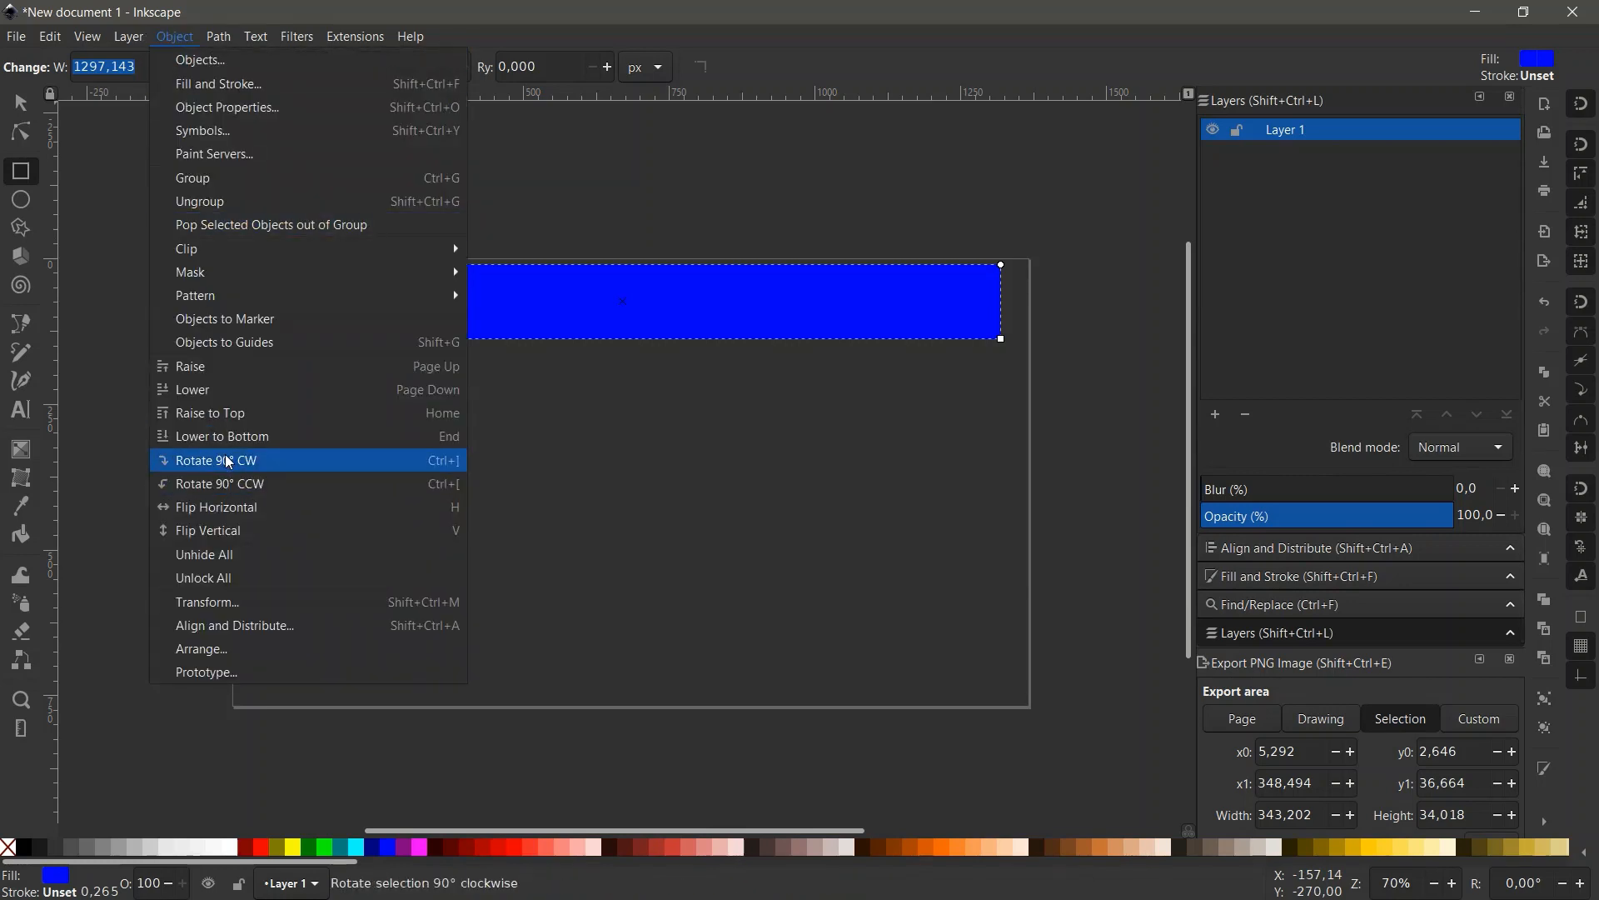
{"action": "left_click", "coordinate": [65, 137]}
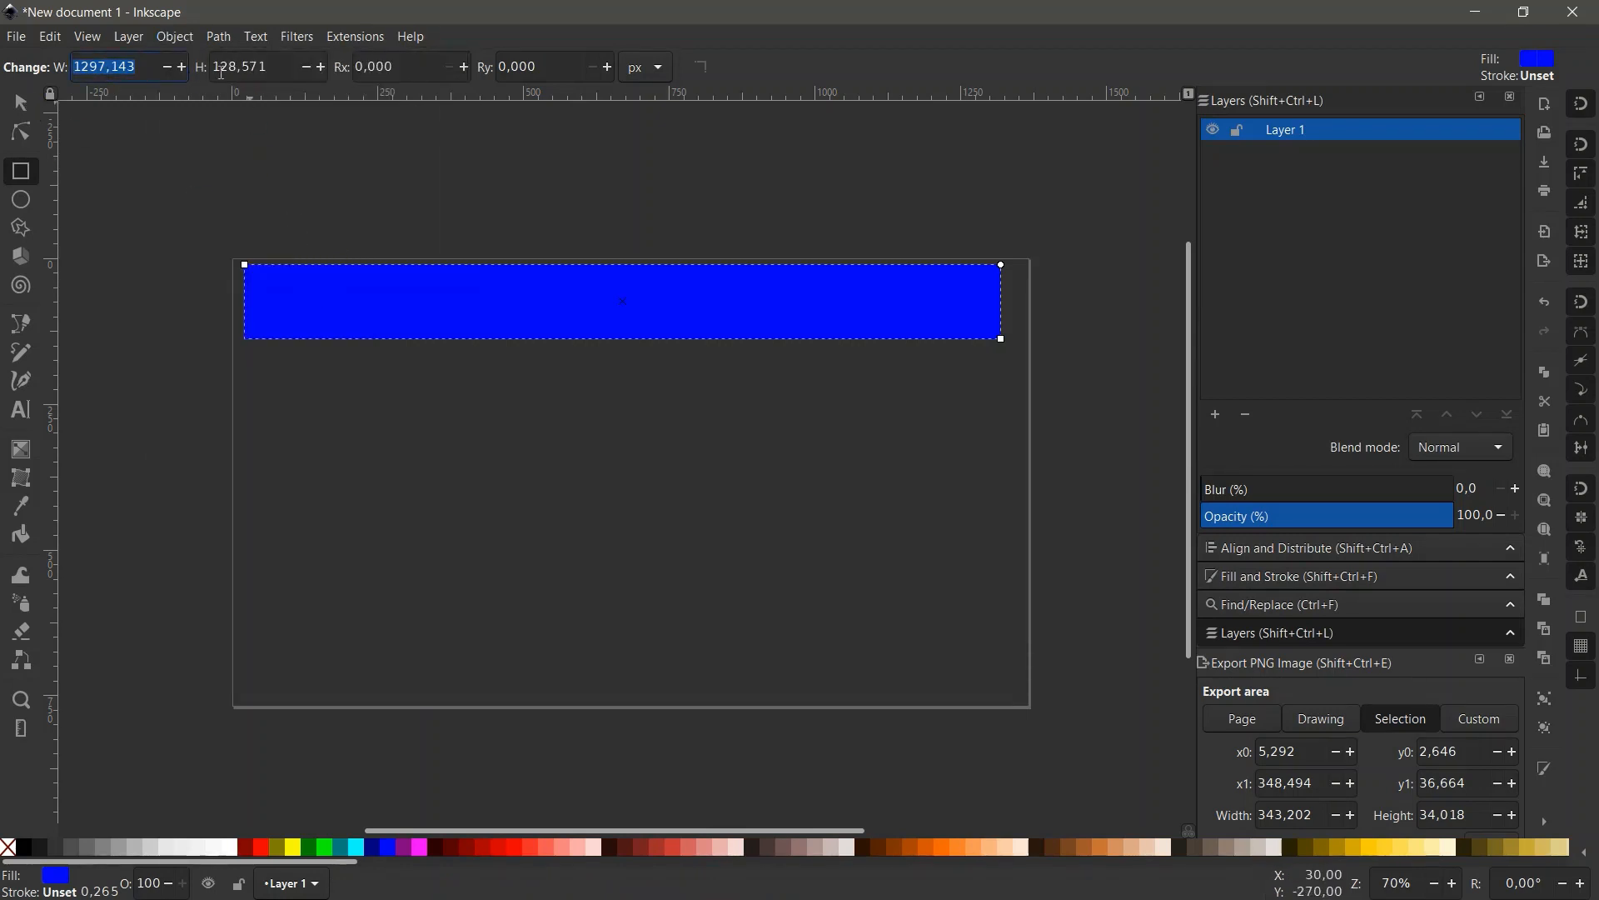
{"action": "type", "text": "1366"}
{"action": "key", "text": "Tab"}
{"action": "type", "text": "100"}
{"action": "key", "text": "Return"}
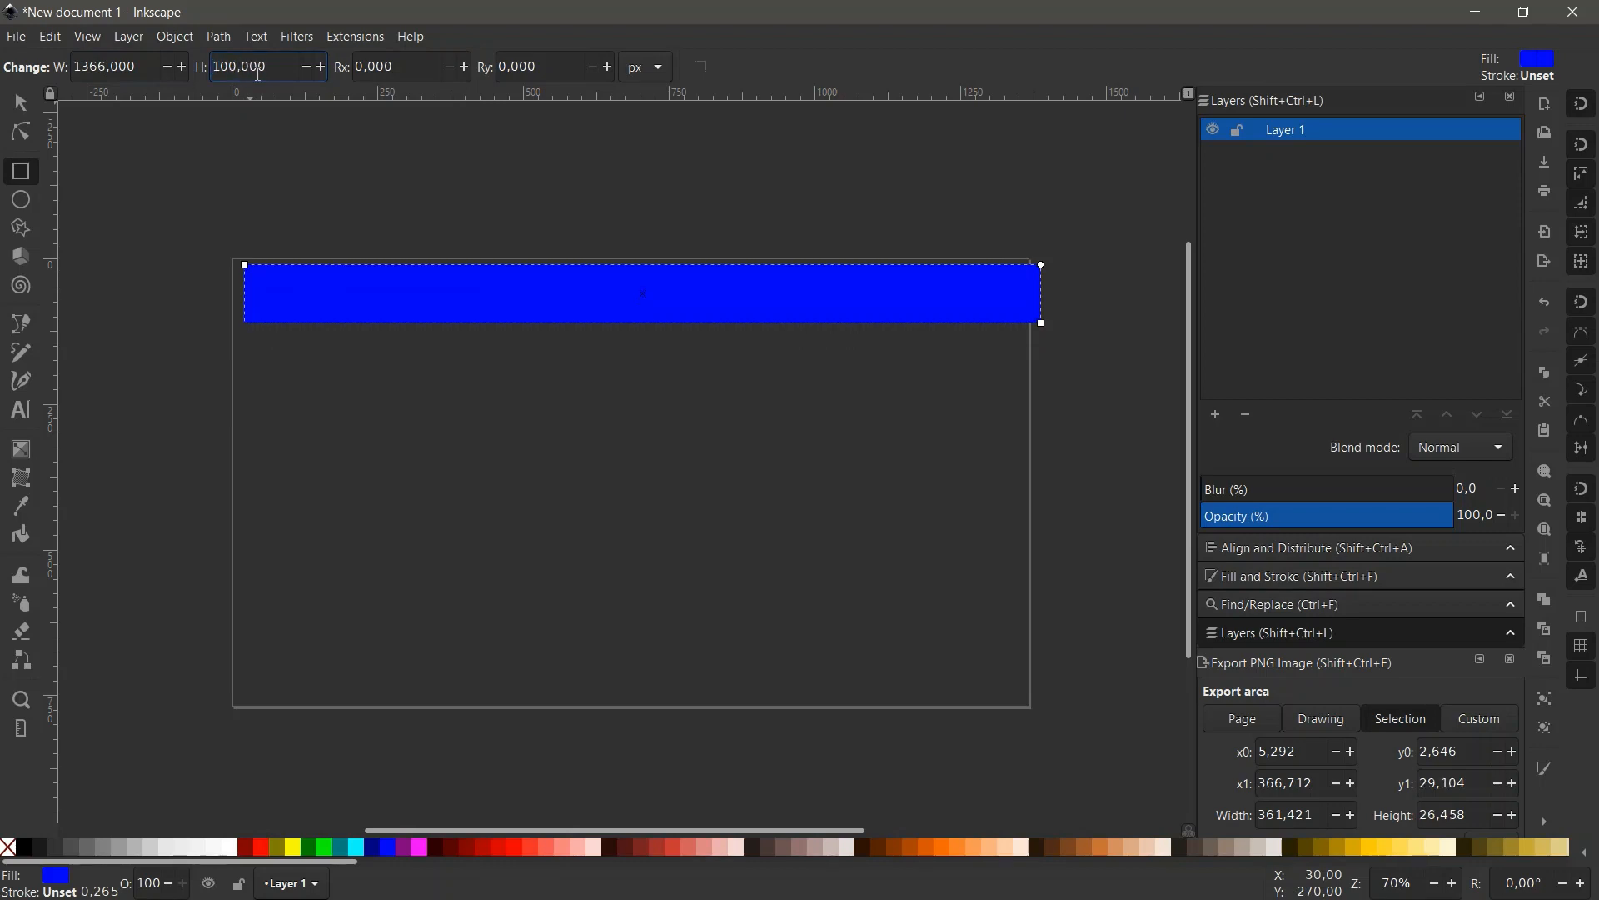
Align the blue rectangle to the top and left edges of the page, relative to Page.
{"action": "key", "text": "s"}
{"action": "key", "text": "ctrl+shift+a"}
{"action": "left_click", "coordinate": [1411, 158]}
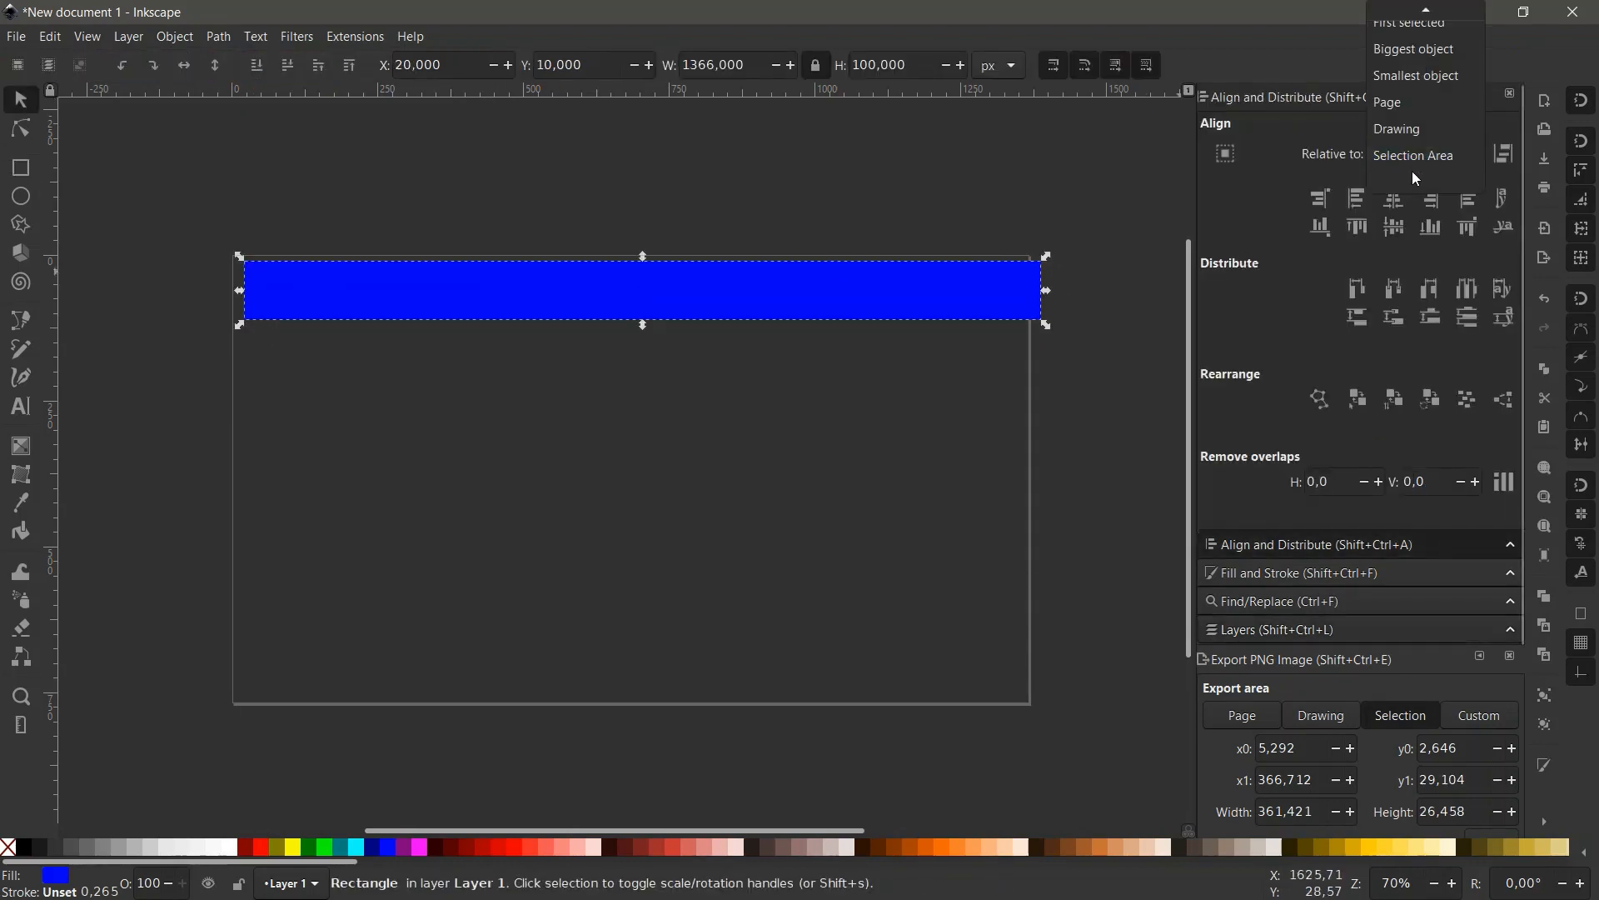
{"action": "left_click", "coordinate": [1413, 102]}
{"action": "left_click", "coordinate": [1358, 229]}
{"action": "left_click", "coordinate": [1356, 201]}
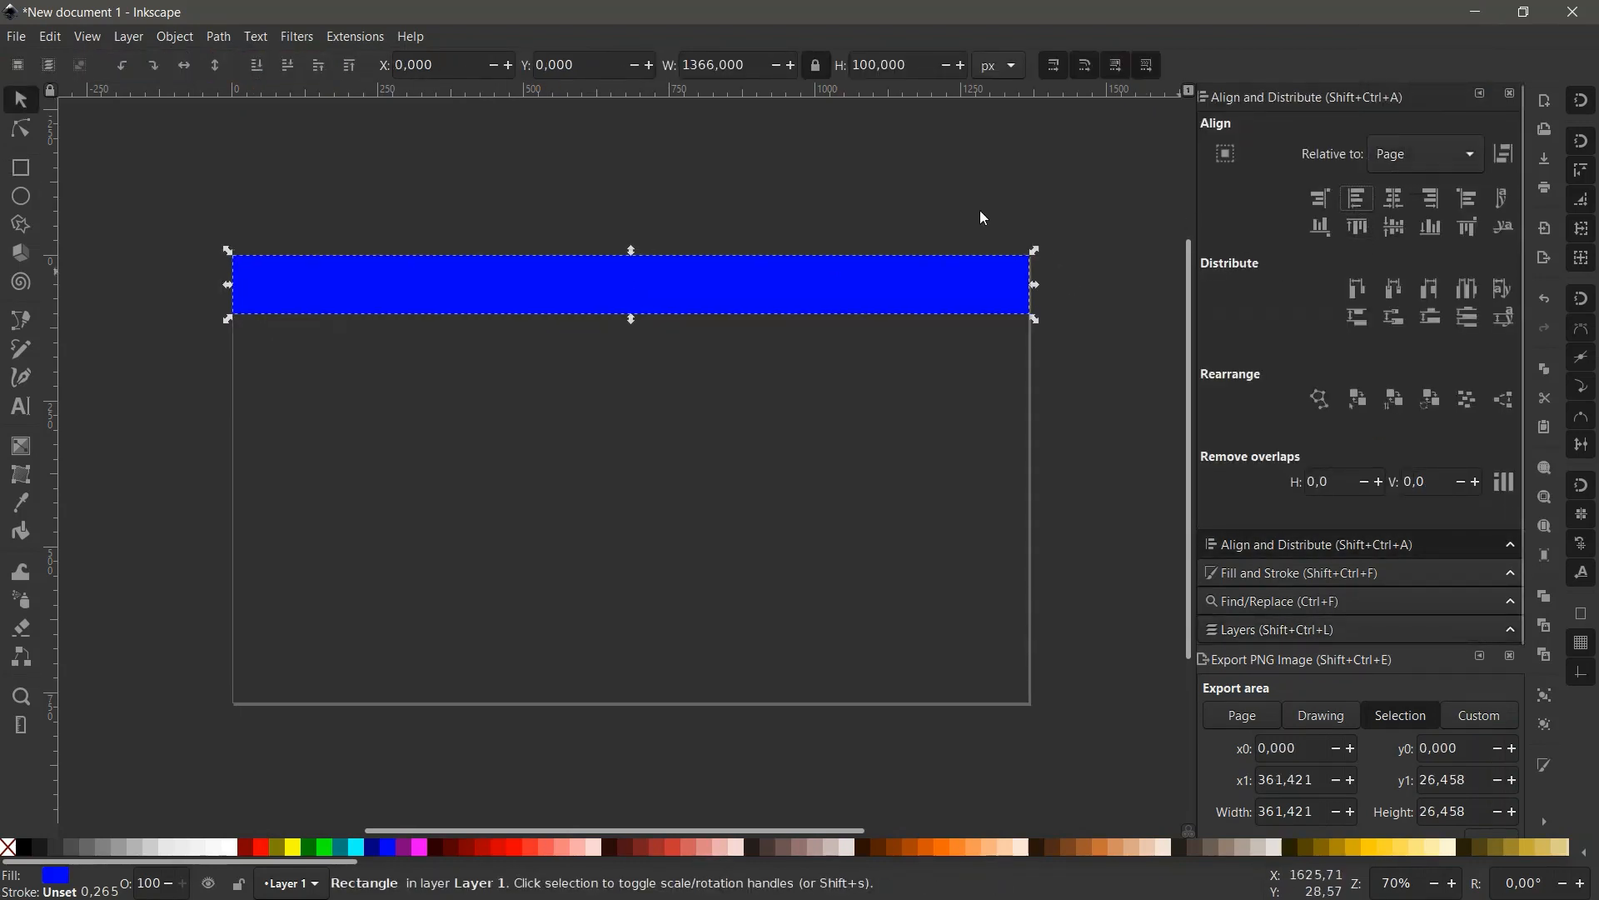
Duplicate the blue header rectangle and set the copy's height to 56 px.
{"action": "left_click", "coordinate": [543, 265]}
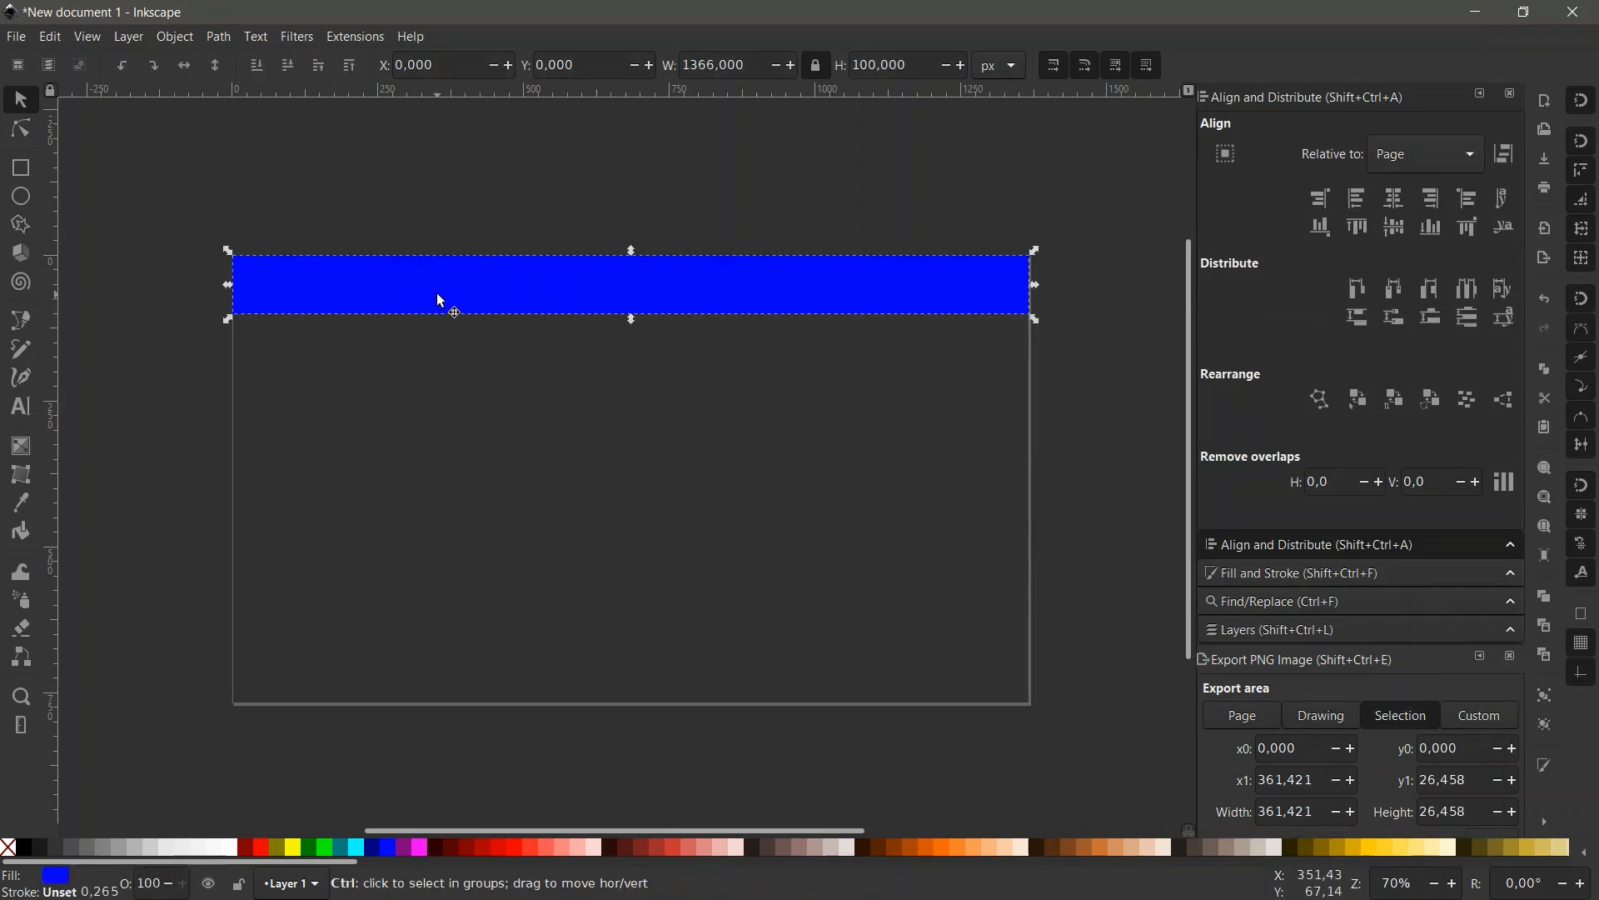
{"action": "key", "text": "r"}
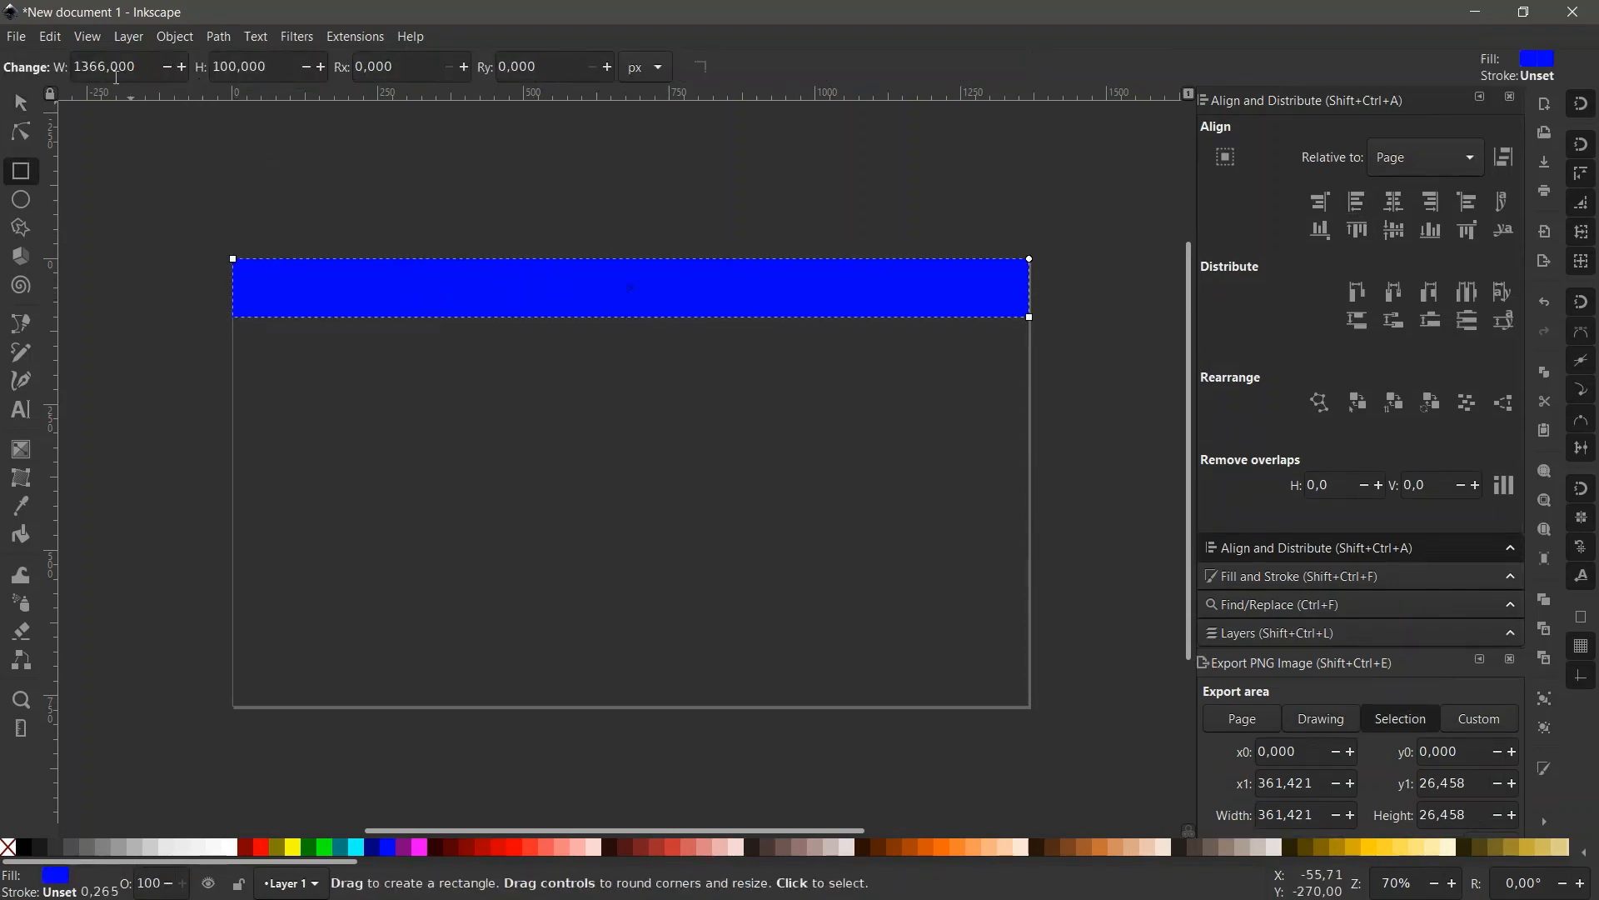
{"action": "key", "text": "ctrl+a"}
{"action": "type", "text": "56"}
{"action": "key", "text": "Return"}
Select both header rectangles and centre them vertically on each other, relative to Selection Area.
{"action": "key", "text": "n"}
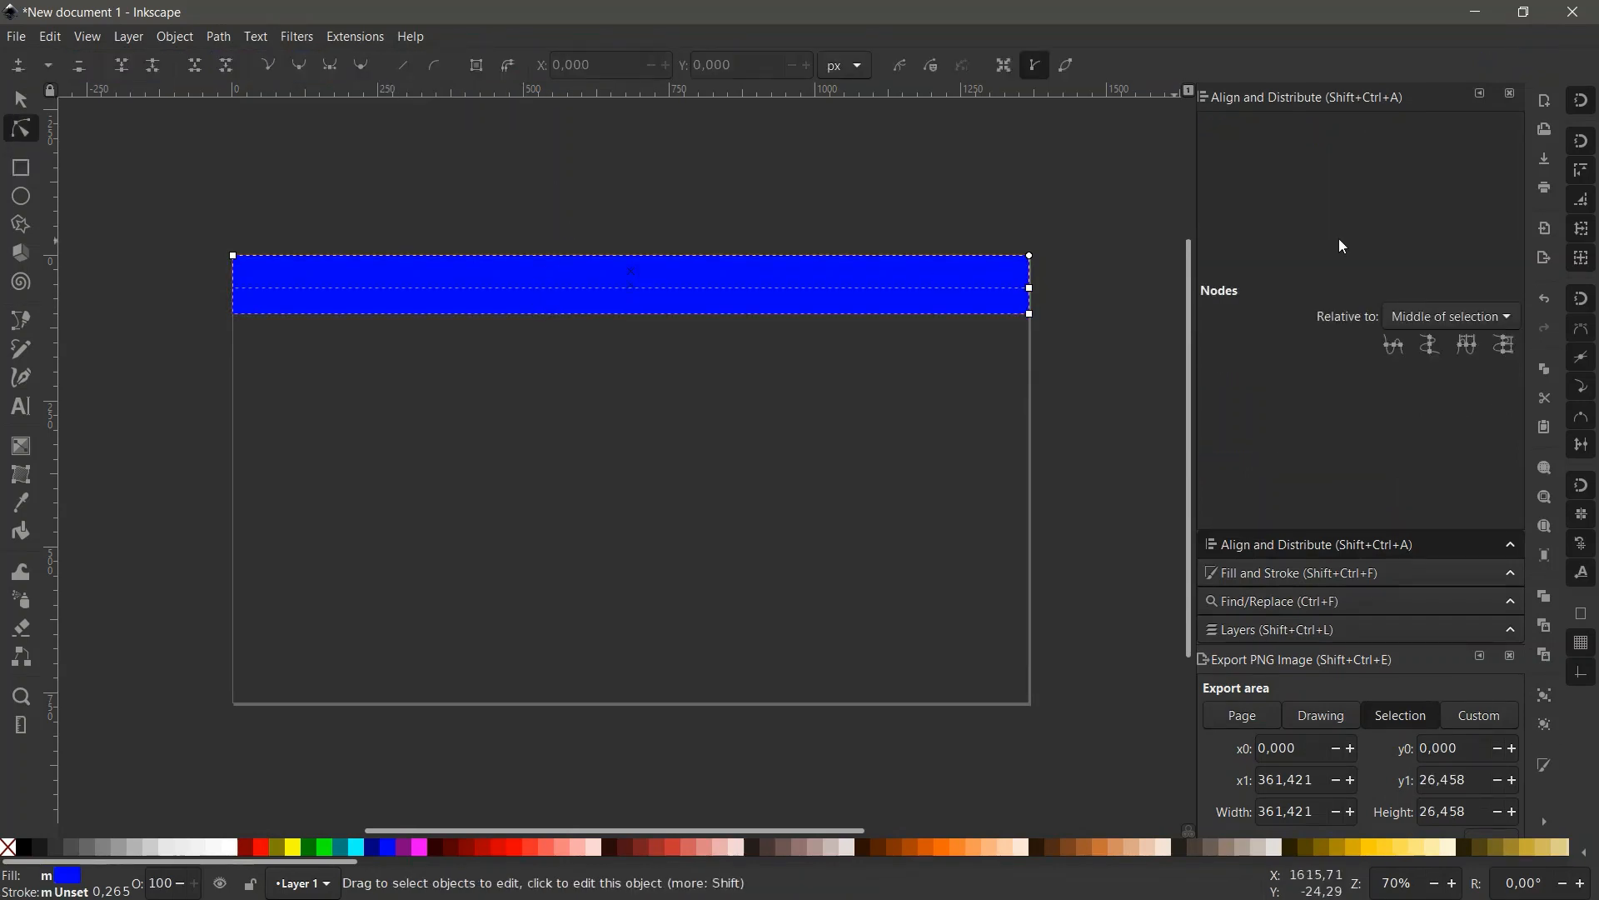
{"action": "key", "text": "s"}
{"action": "key", "text": "ctrl+a"}
{"action": "left_click", "coordinate": [1420, 155]}
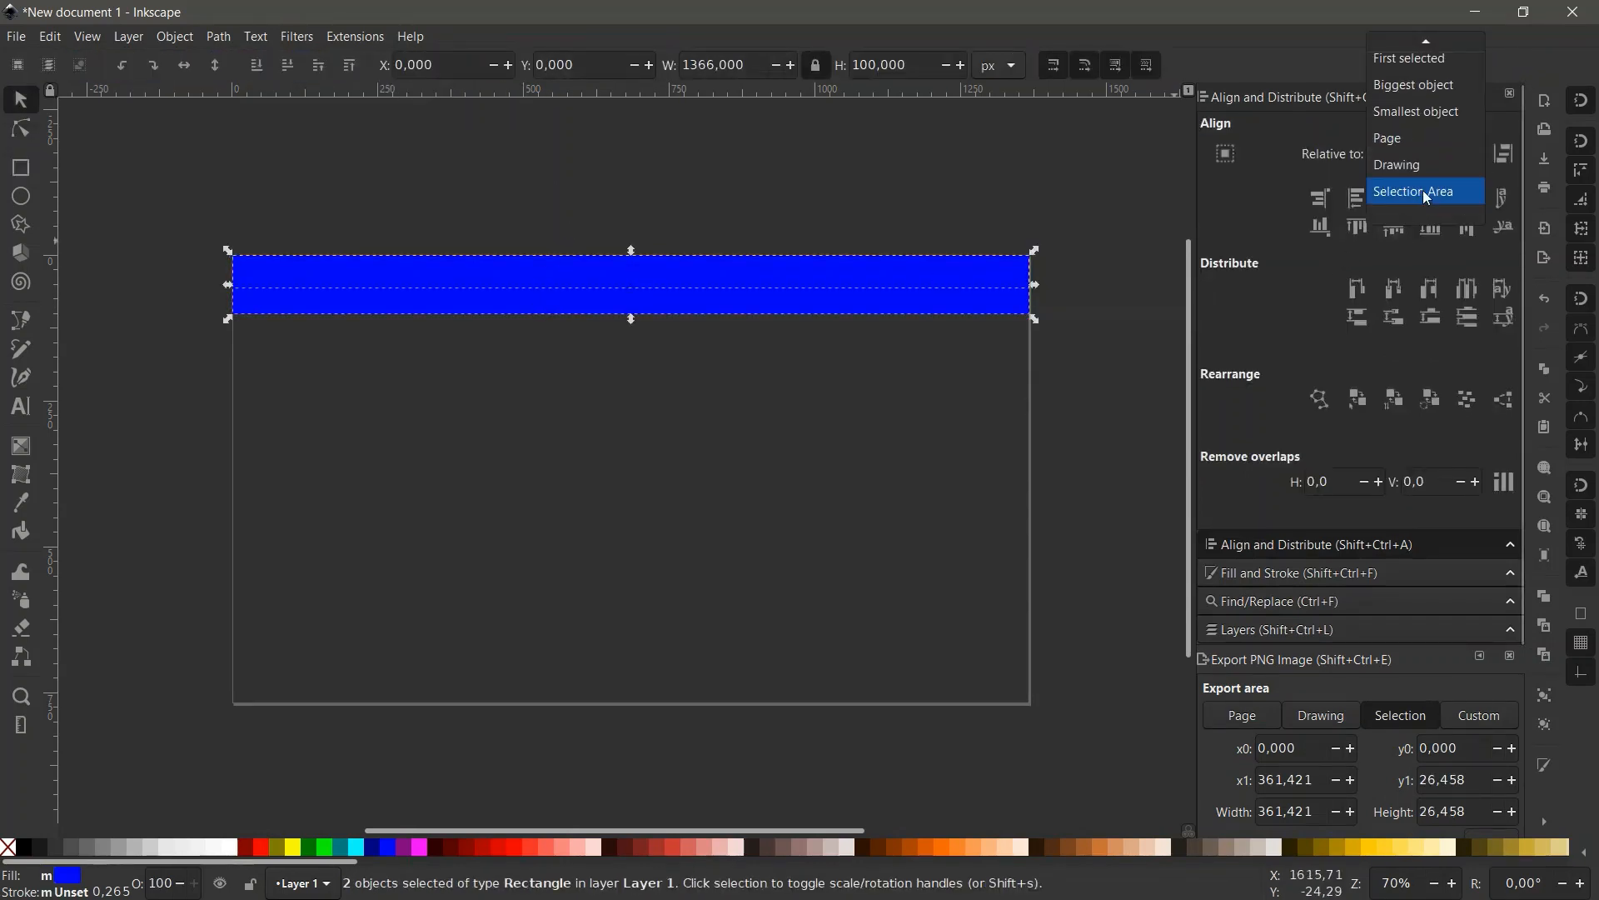
{"action": "left_click", "coordinate": [1423, 190]}
{"action": "left_click", "coordinate": [1394, 226]}
Fill the inner 56 px high header rectangle with cyan and deselect it.
{"action": "key", "text": "n"}
{"action": "left_click", "coordinate": [639, 278]}
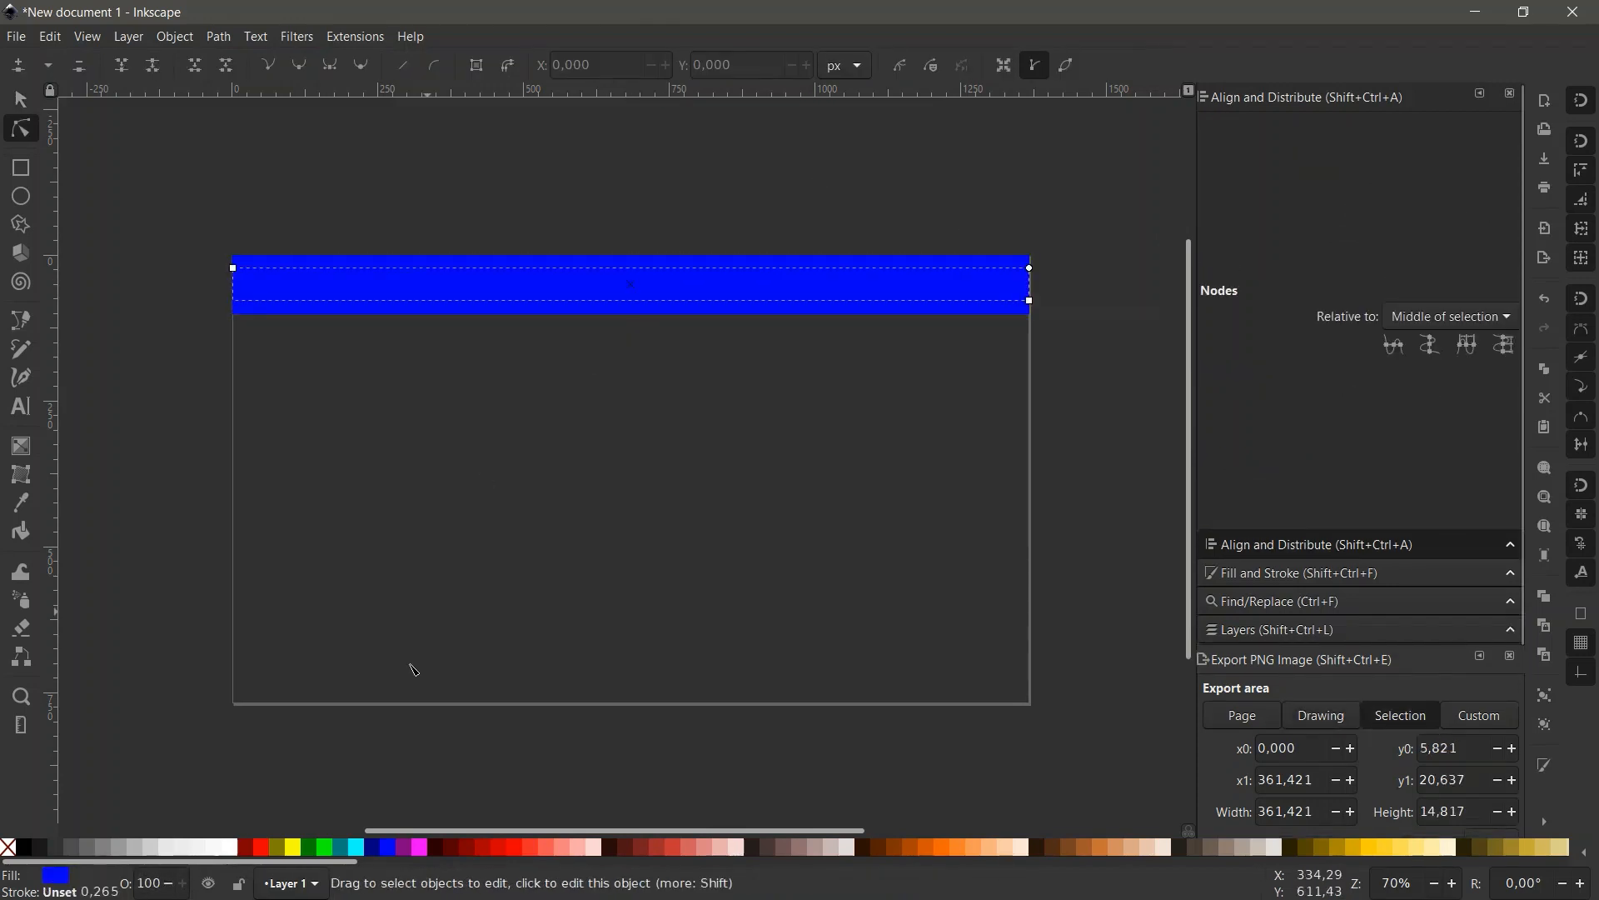
{"action": "left_click", "coordinate": [356, 847]}
{"action": "left_click", "coordinate": [354, 509]}
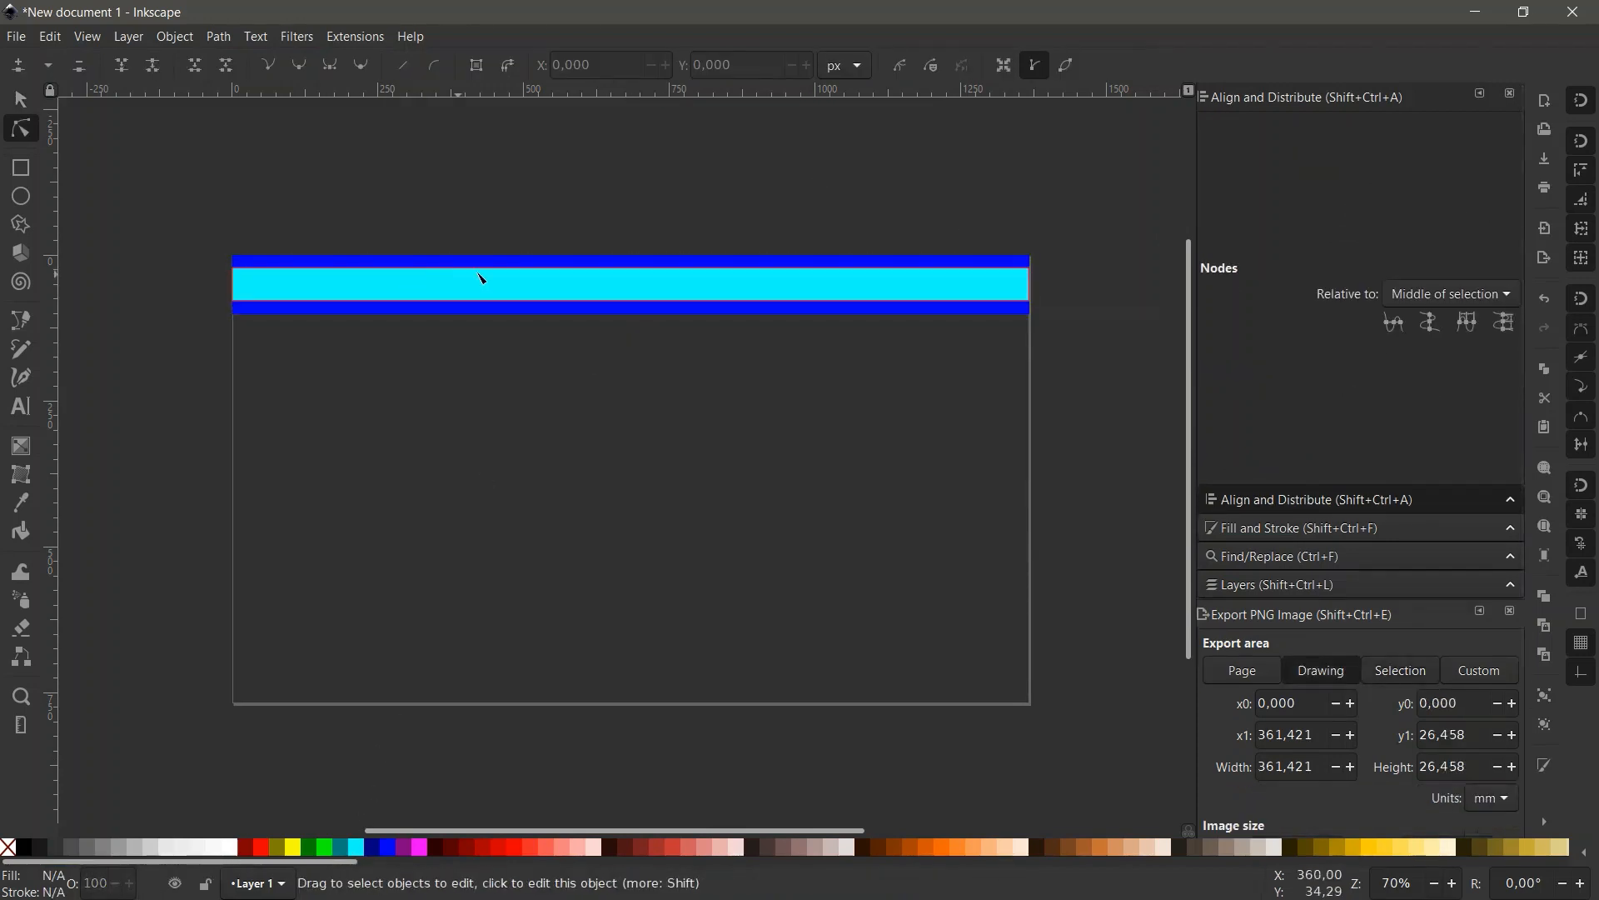
{"action": "left_click", "coordinate": [583, 289]}
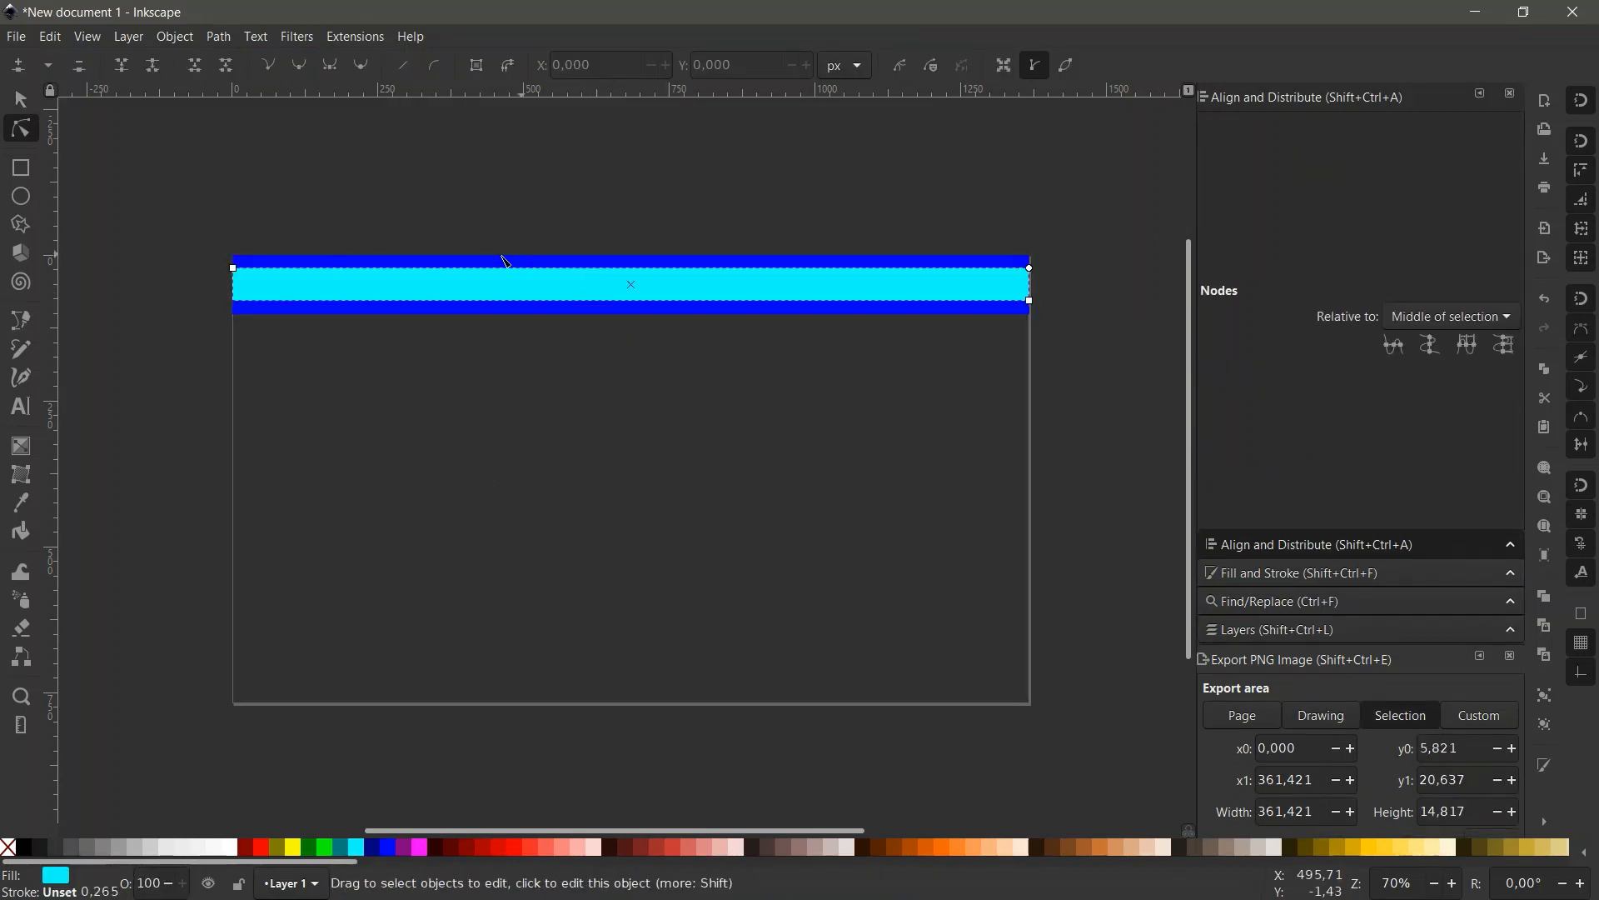
{"action": "left_click", "coordinate": [569, 229]}
{"action": "left_click", "coordinate": [574, 258]}
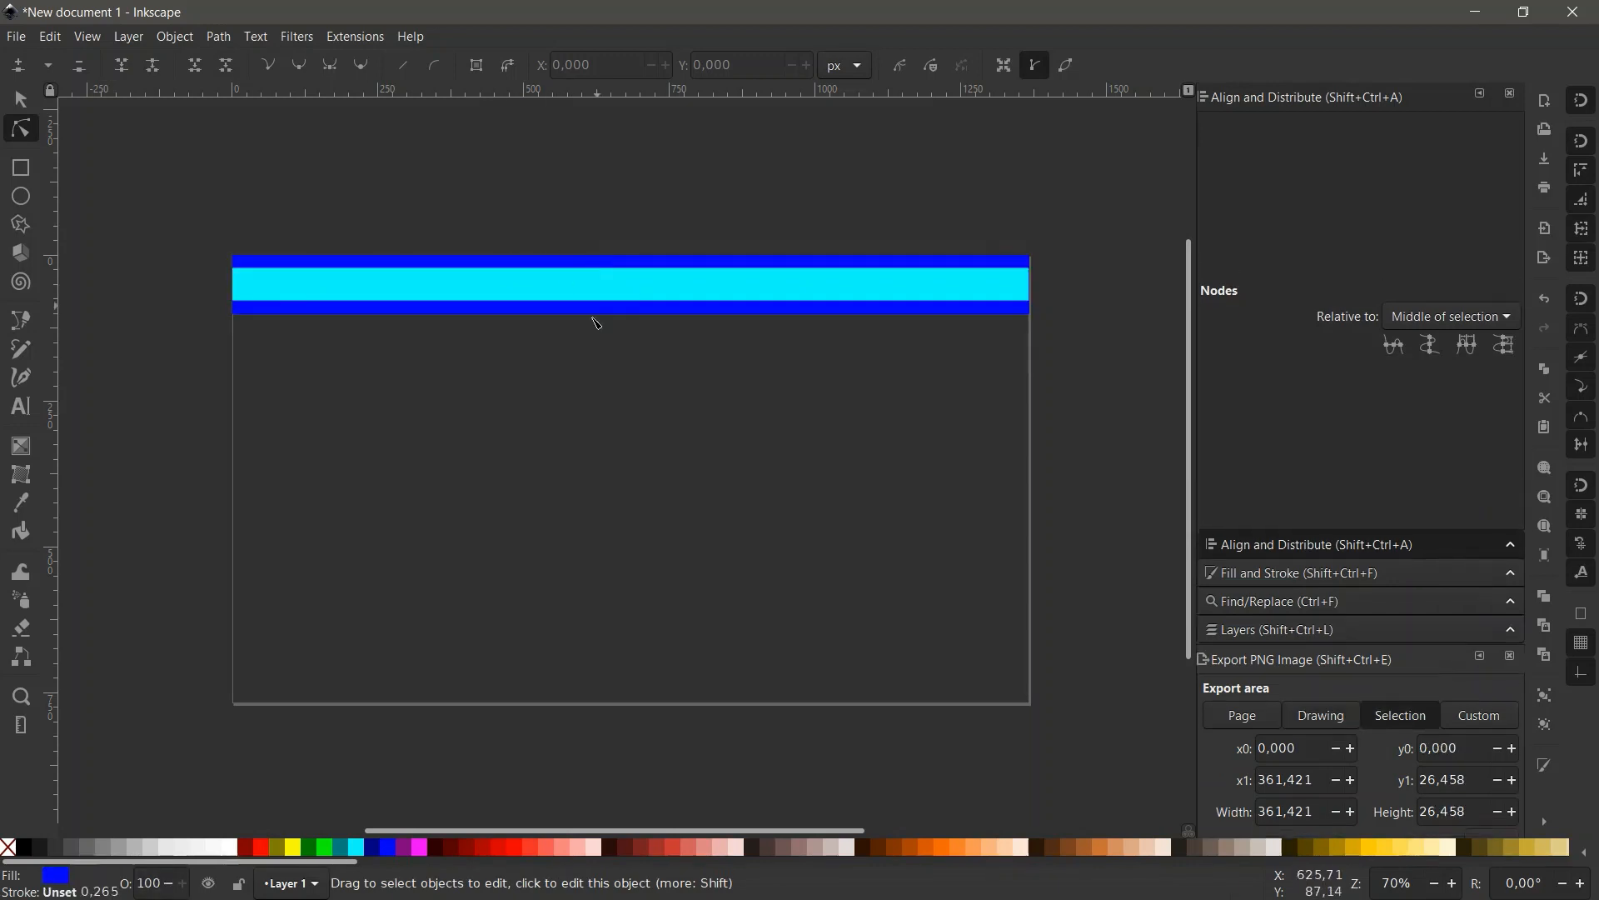
{"action": "left_click", "coordinate": [414, 235]}
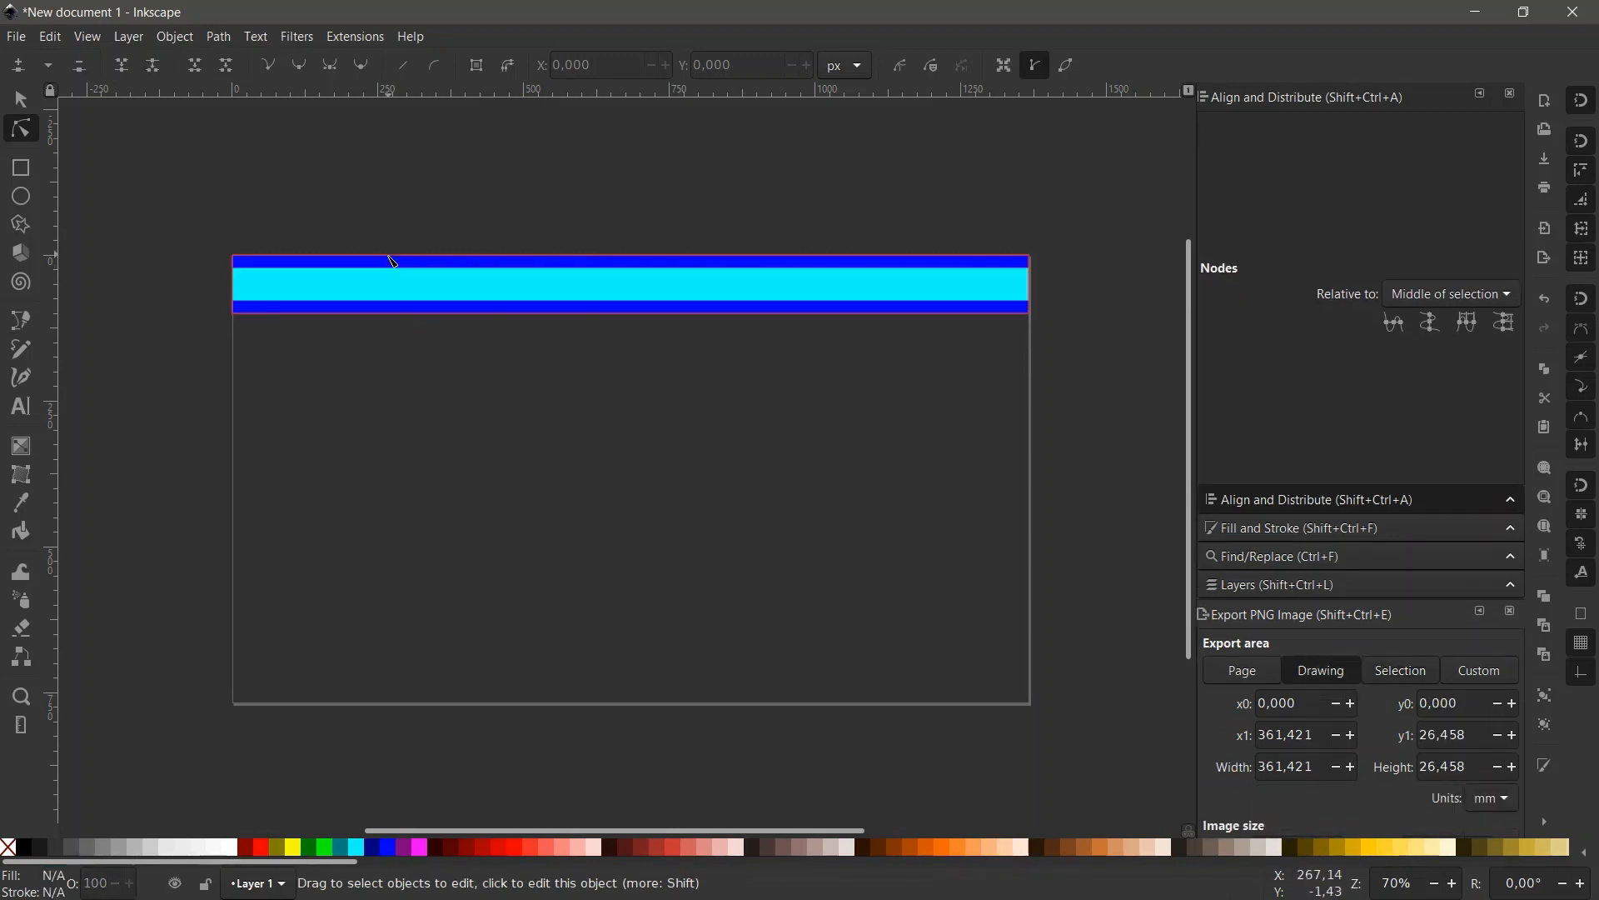
Duplicate the blue header rectangle, place the copy directly beneath it, and stretch it downward to about 643 px high.
{"action": "left_click", "coordinate": [392, 260]}
{"action": "key", "text": "s"}
{"action": "key", "text": "ctrl+d"}
{"action": "left_click_drag", "start_coordinate": [323, 276], "coordinate": [325, 335]}
{"action": "left_click_drag", "start_coordinate": [627, 375], "coordinate": [699, 689]}
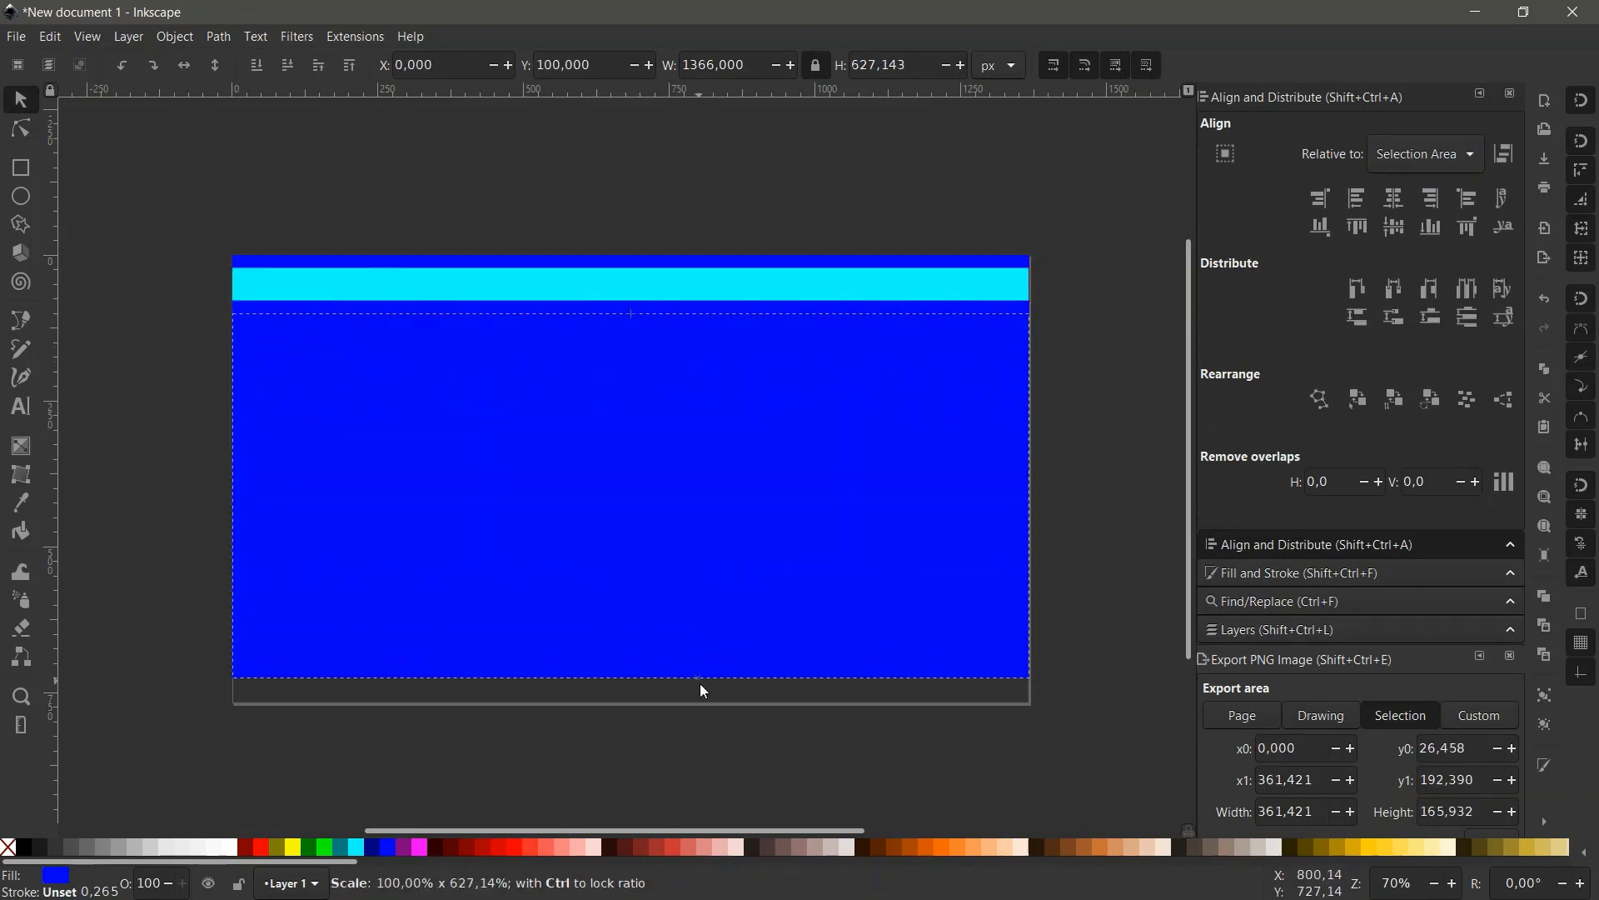
Set the height of the blue rectangle below the header to 668 px.
{"action": "key", "text": "r"}
{"action": "left_click", "coordinate": [254, 67]}
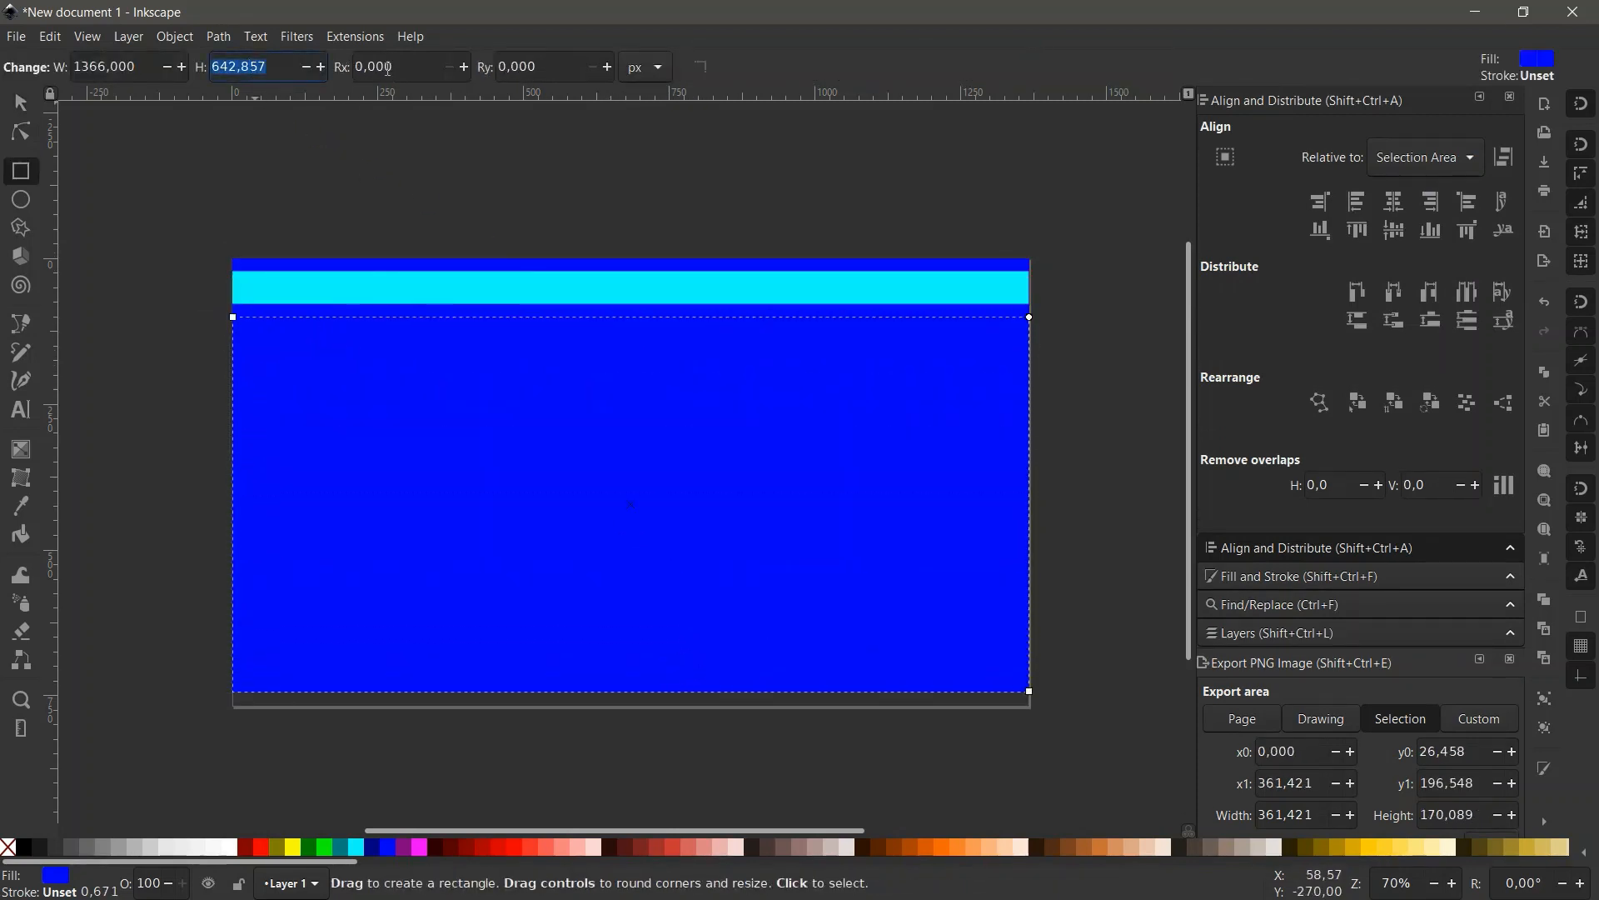
{"action": "type", "text": "668"}
{"action": "key", "text": "Return"}
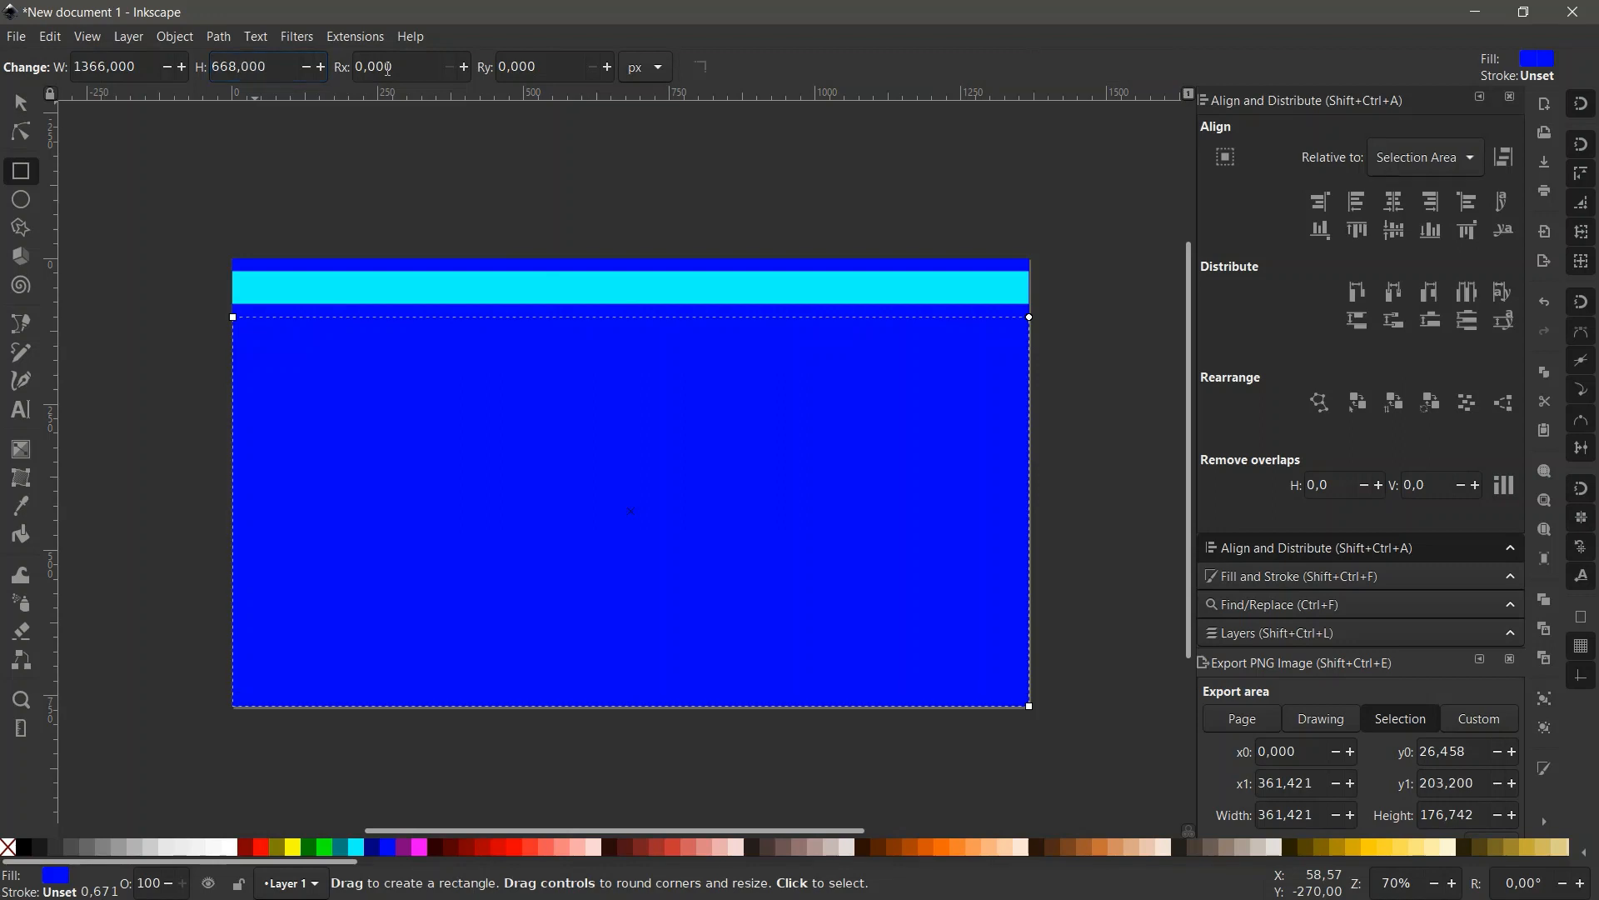
Duplicate the 668 px high blue rectangle, fill the copy with yellow, and set its width to 1200 px.
{"action": "left_click", "coordinate": [293, 847]}
{"action": "key", "text": "ctrl+a"}
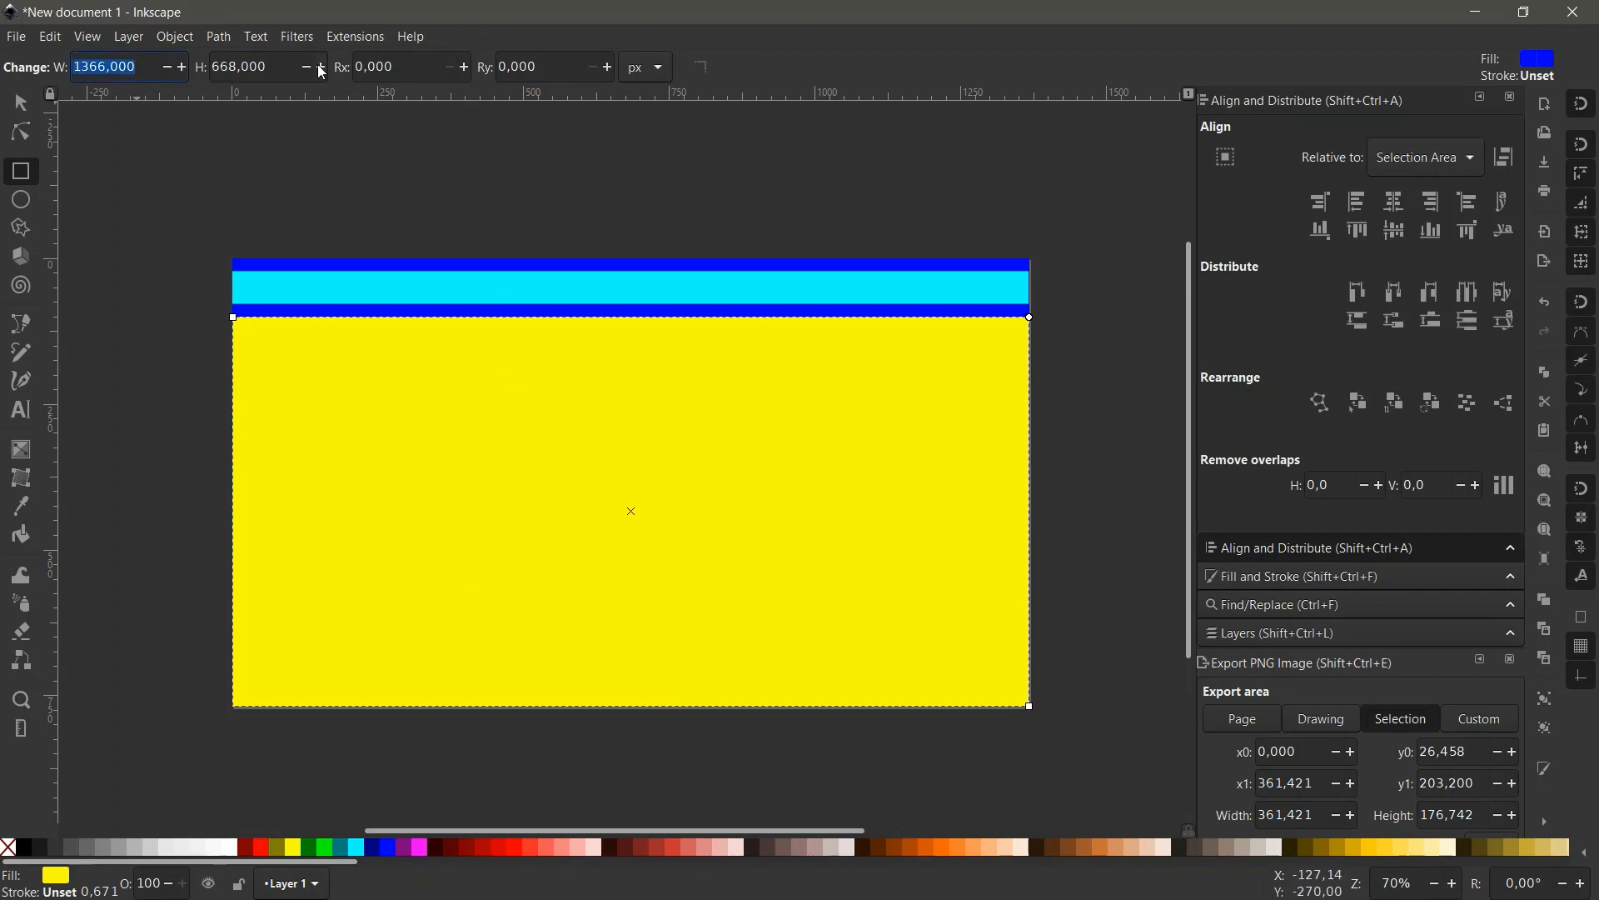
{"action": "type", "text": "12"}
{"action": "key", "text": "Tab"}
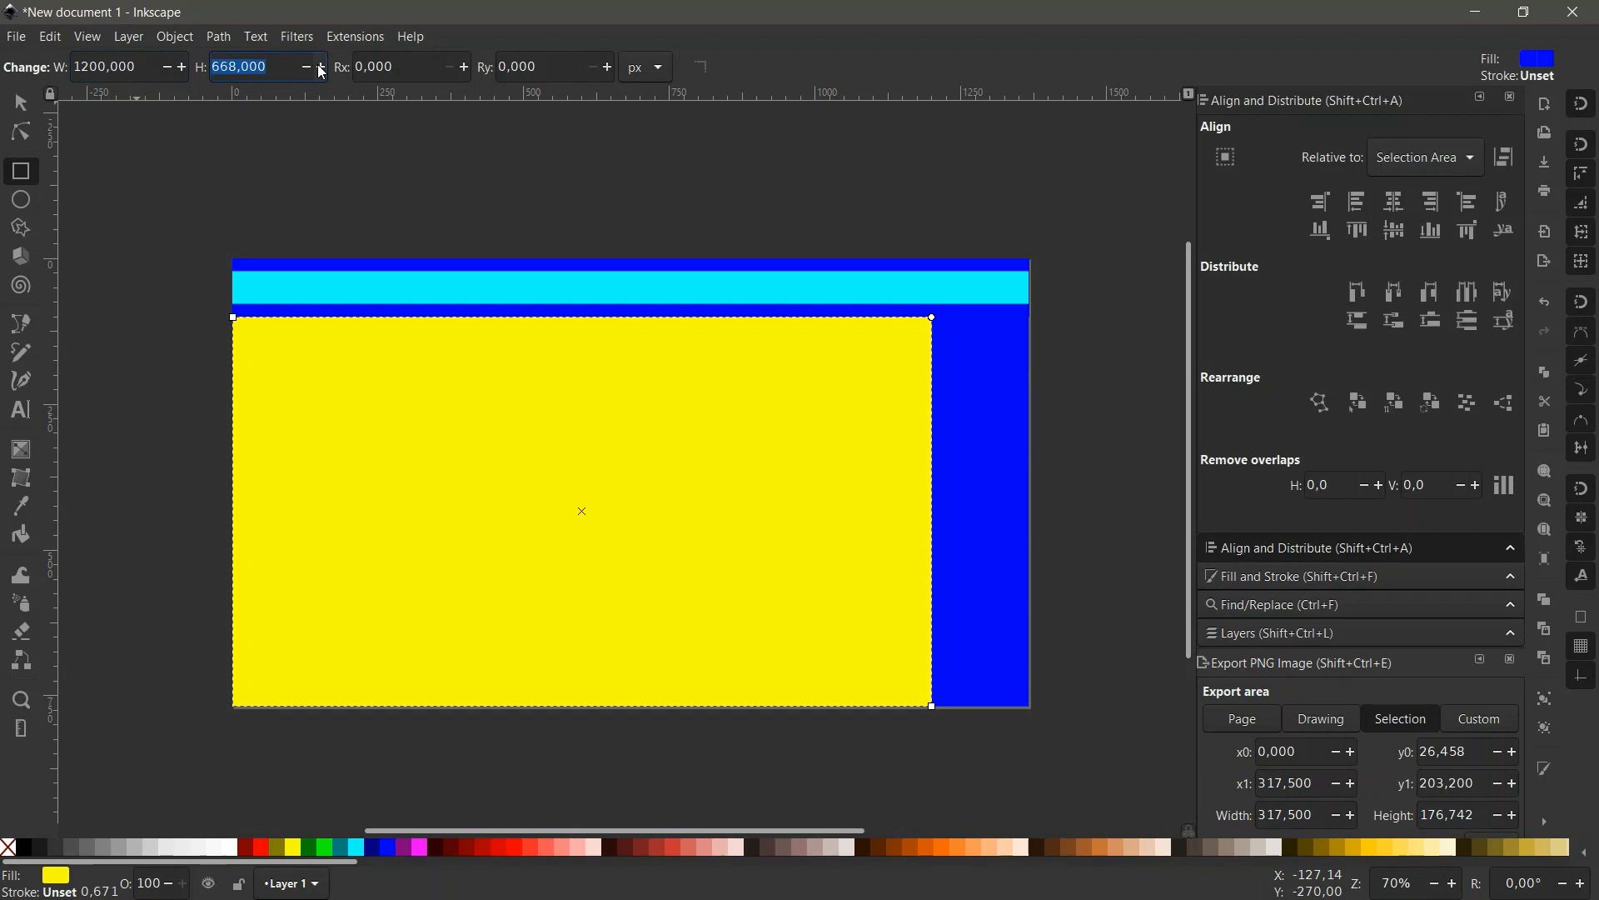
Add the blue body rectangle to the selection and centre it and the yellow rectangle horizontally on each other.
{"action": "key", "text": "F1"}
{"action": "key", "text": "F2"}
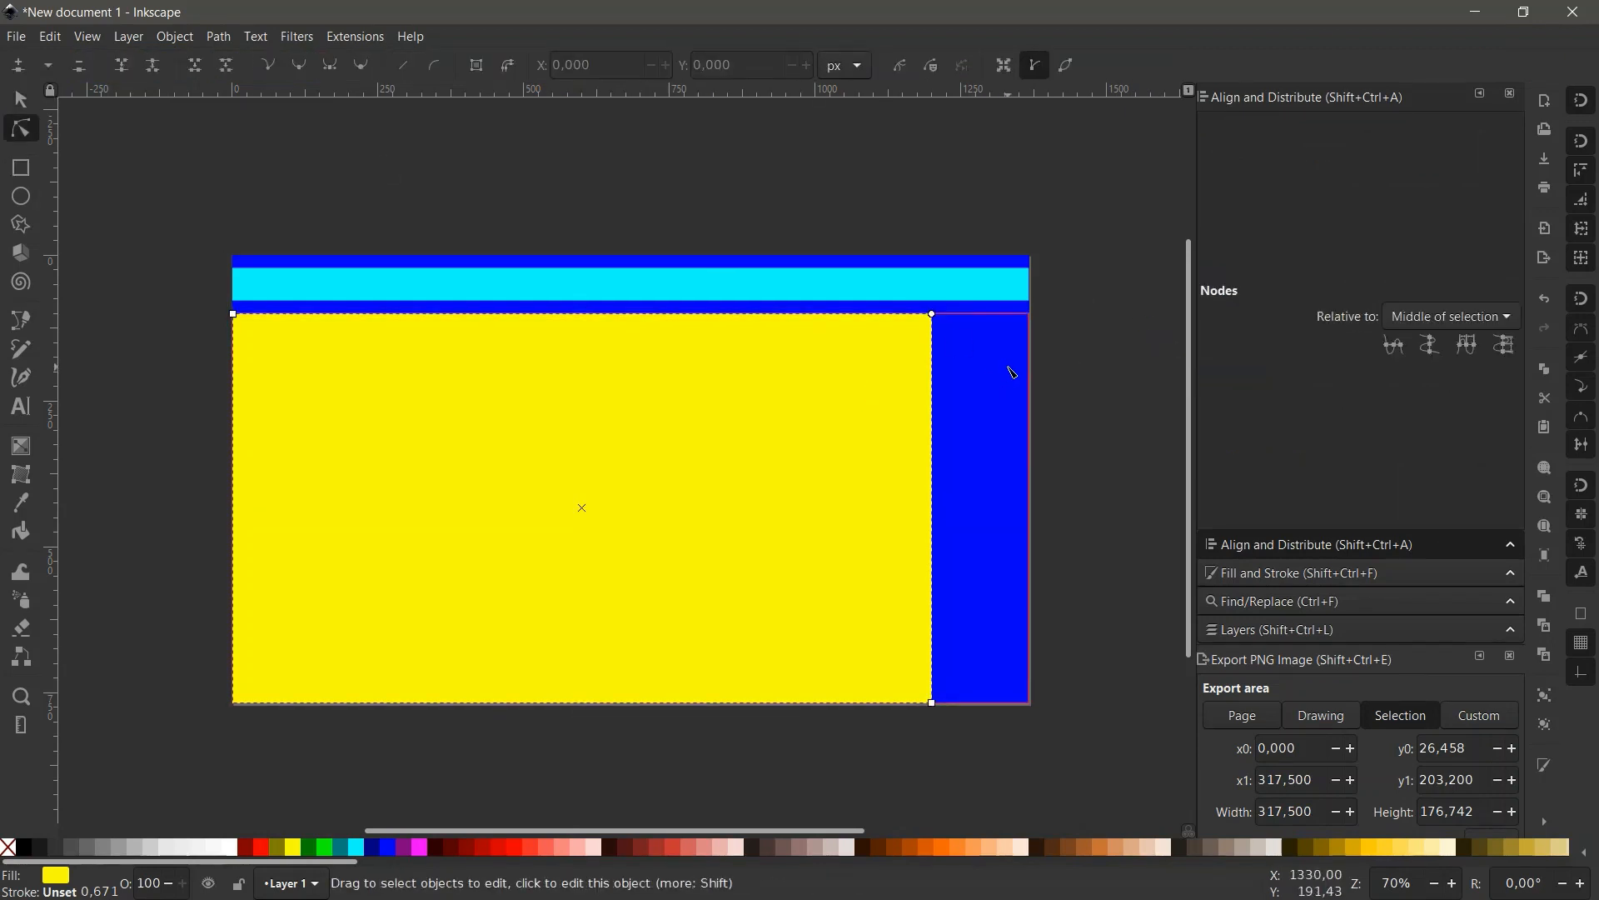
{"action": "left_click", "coordinate": [1011, 372], "text": "shift"}
{"action": "key", "text": "F1"}
{"action": "left_click", "coordinate": [1397, 211]}
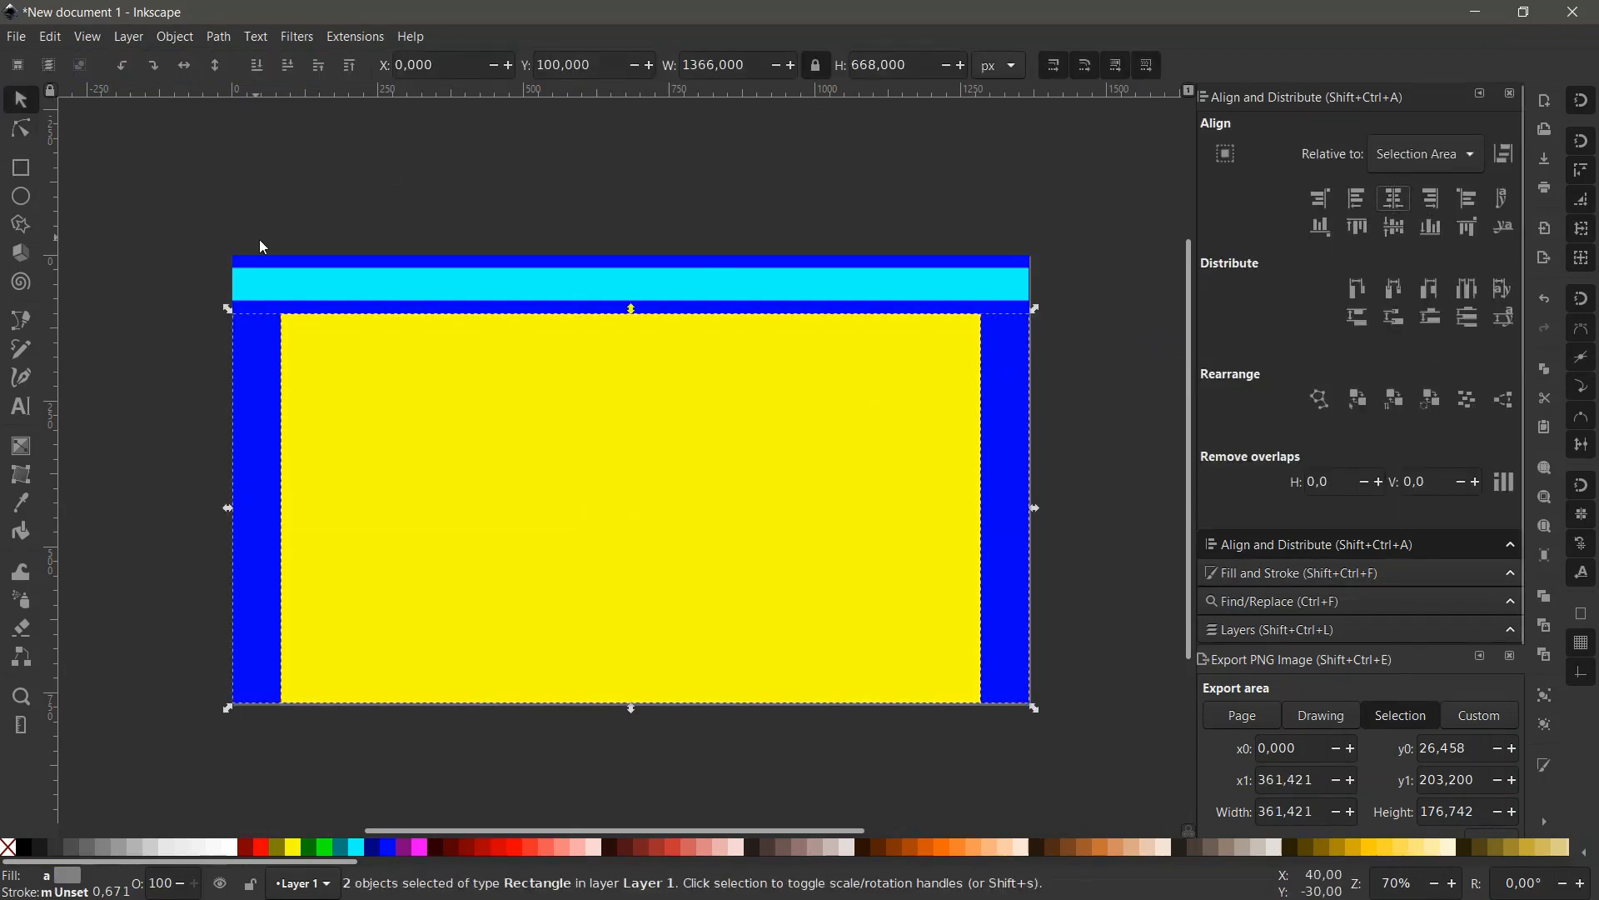
Set the height of the yellow content rectangle to 550 px.
{"action": "left_click", "coordinate": [740, 480]}
{"action": "left_click", "coordinate": [1092, 309]}
{"action": "double_click", "coordinate": [717, 423]}
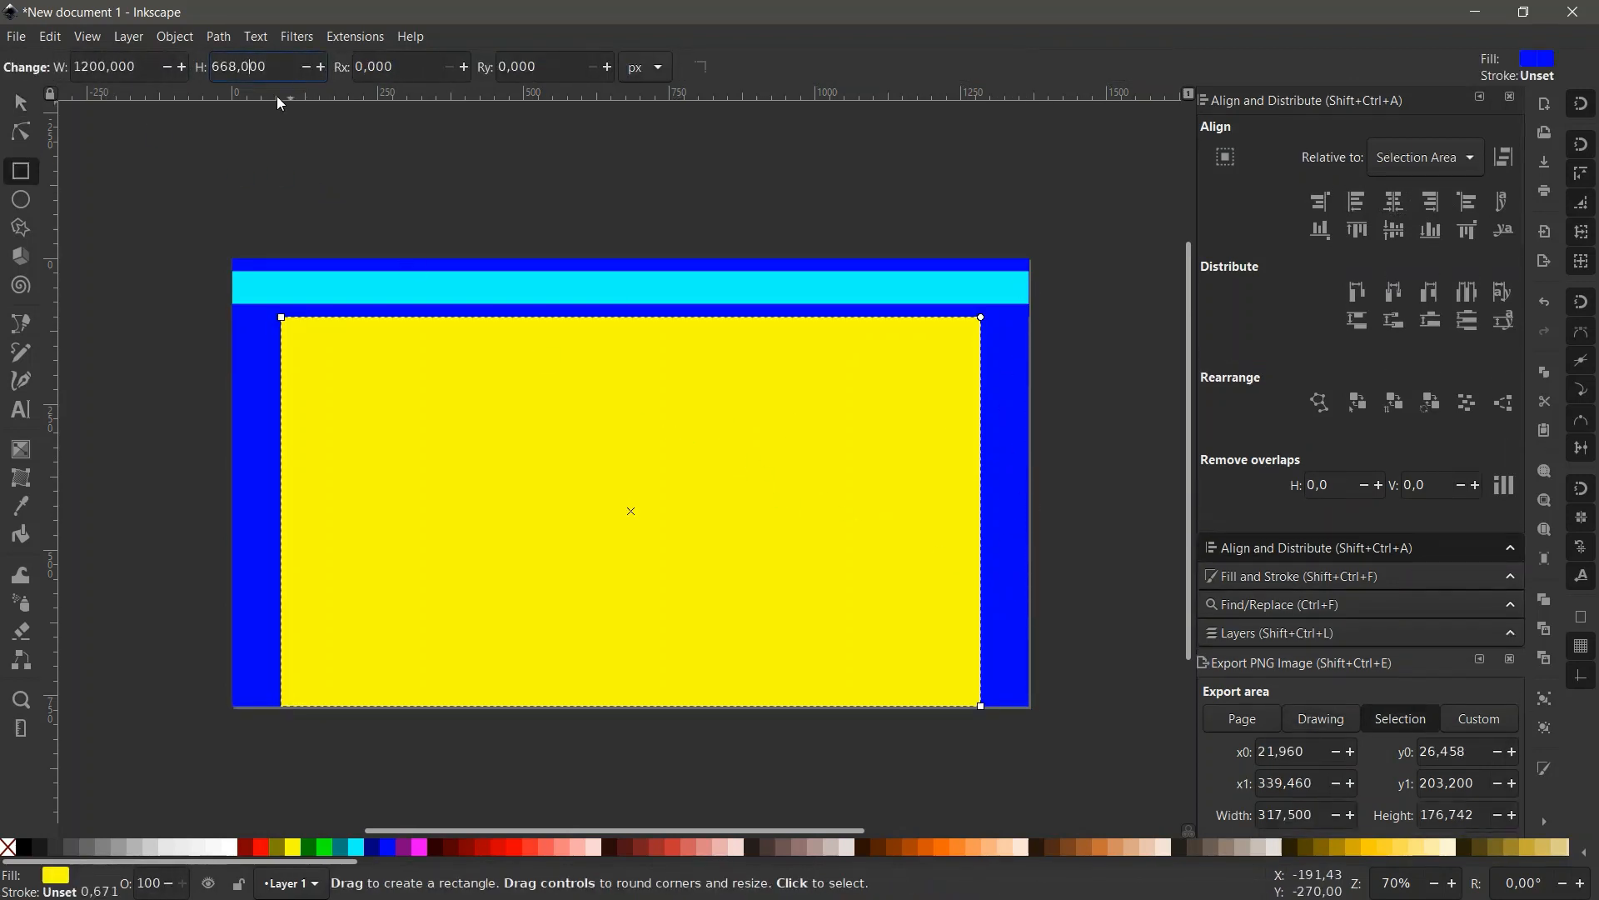
{"action": "key", "text": "ctrl+a"}
{"action": "type", "text": "550"}
{"action": "key", "text": "Return"}
Add the blue body rectangle to the selection and centre it and the yellow rectangle on each other both vertically and horizontally.
{"action": "key", "text": "n"}
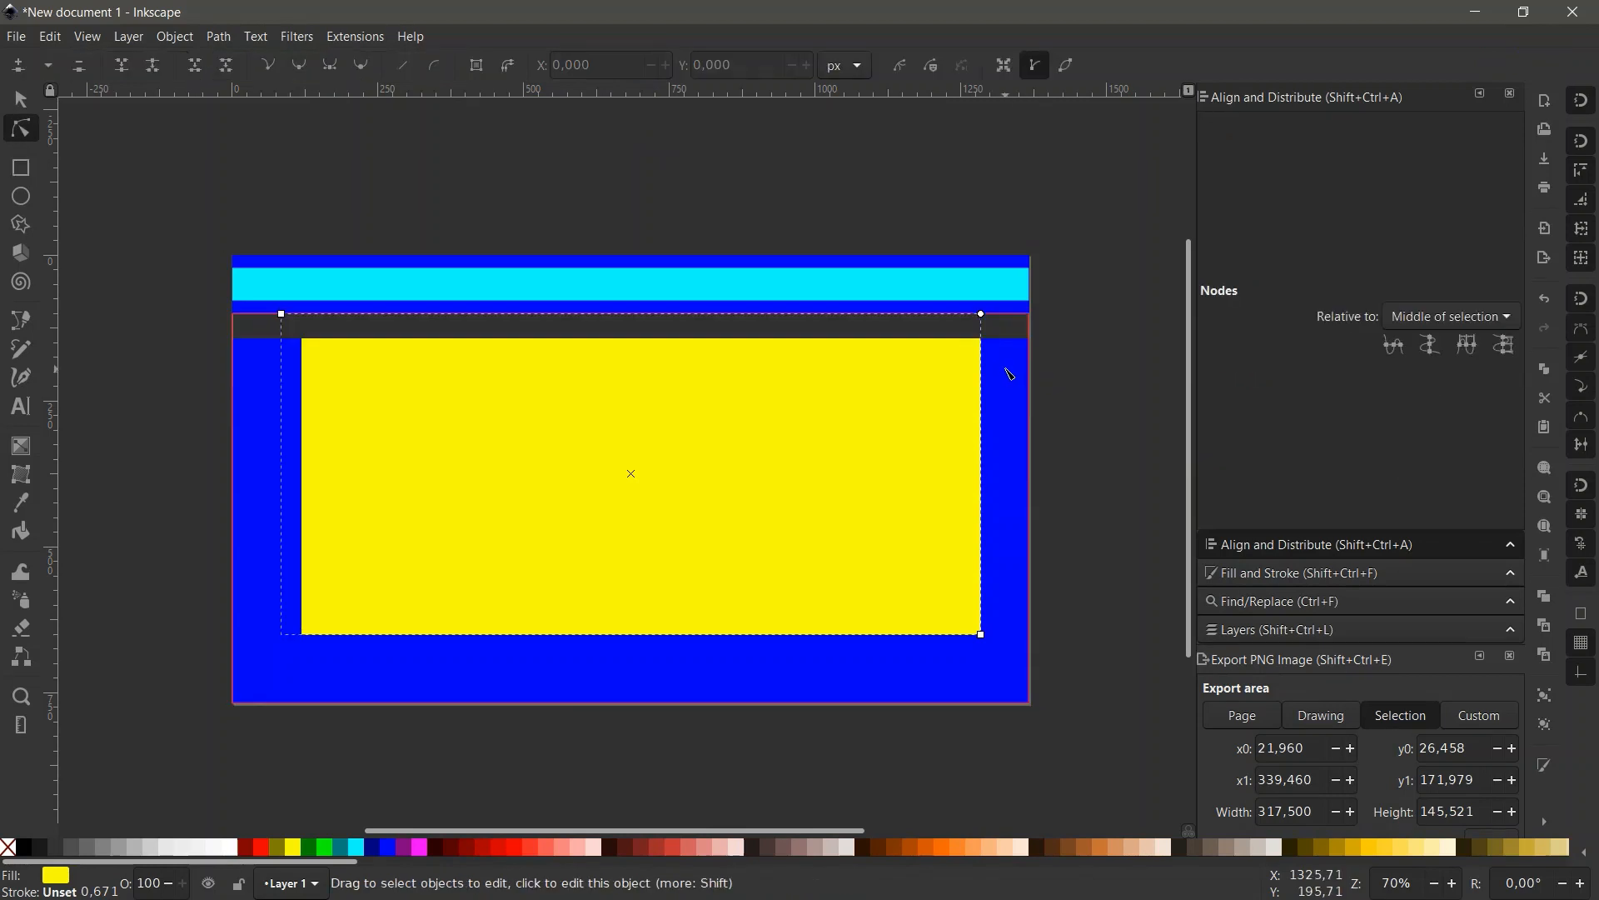
{"action": "left_click", "coordinate": [1007, 372], "text": "shift"}
{"action": "key", "text": "s"}
{"action": "left_click", "coordinate": [1392, 226]}
{"action": "left_click", "coordinate": [1393, 200]}
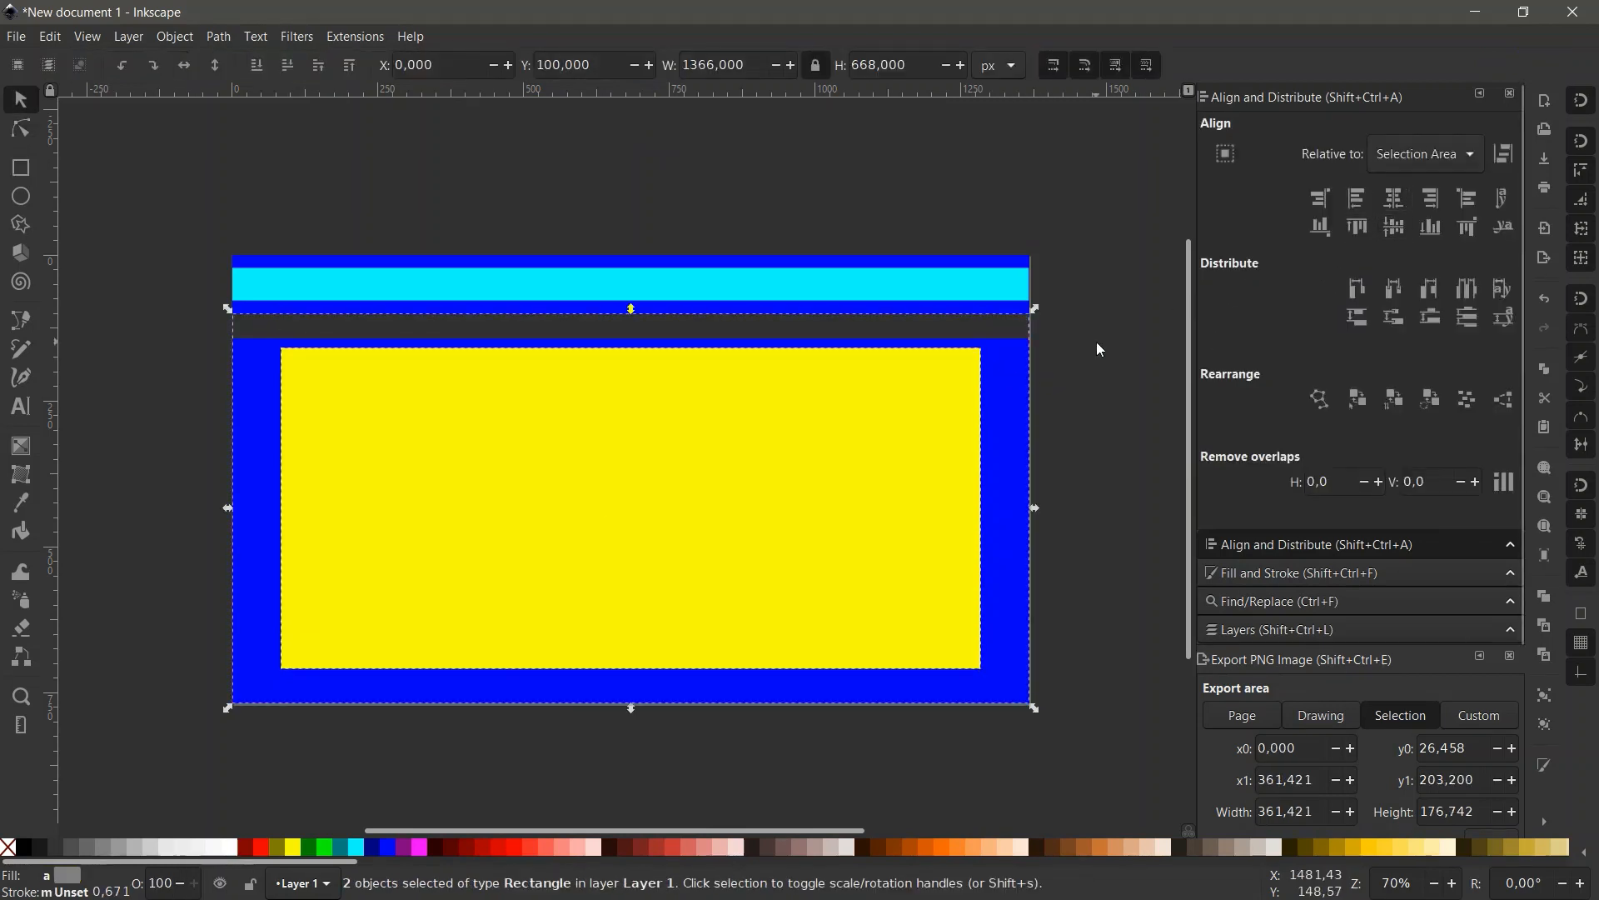
Fill the body rectangle behind the yellow content area with navy blue.
{"action": "left_click", "coordinate": [1096, 347]}
{"action": "key", "text": "n"}
{"action": "left_click", "coordinate": [1007, 378]}
{"action": "scroll", "coordinate": [1008, 378], "scroll_direction": "down", "scroll_amount": 1}
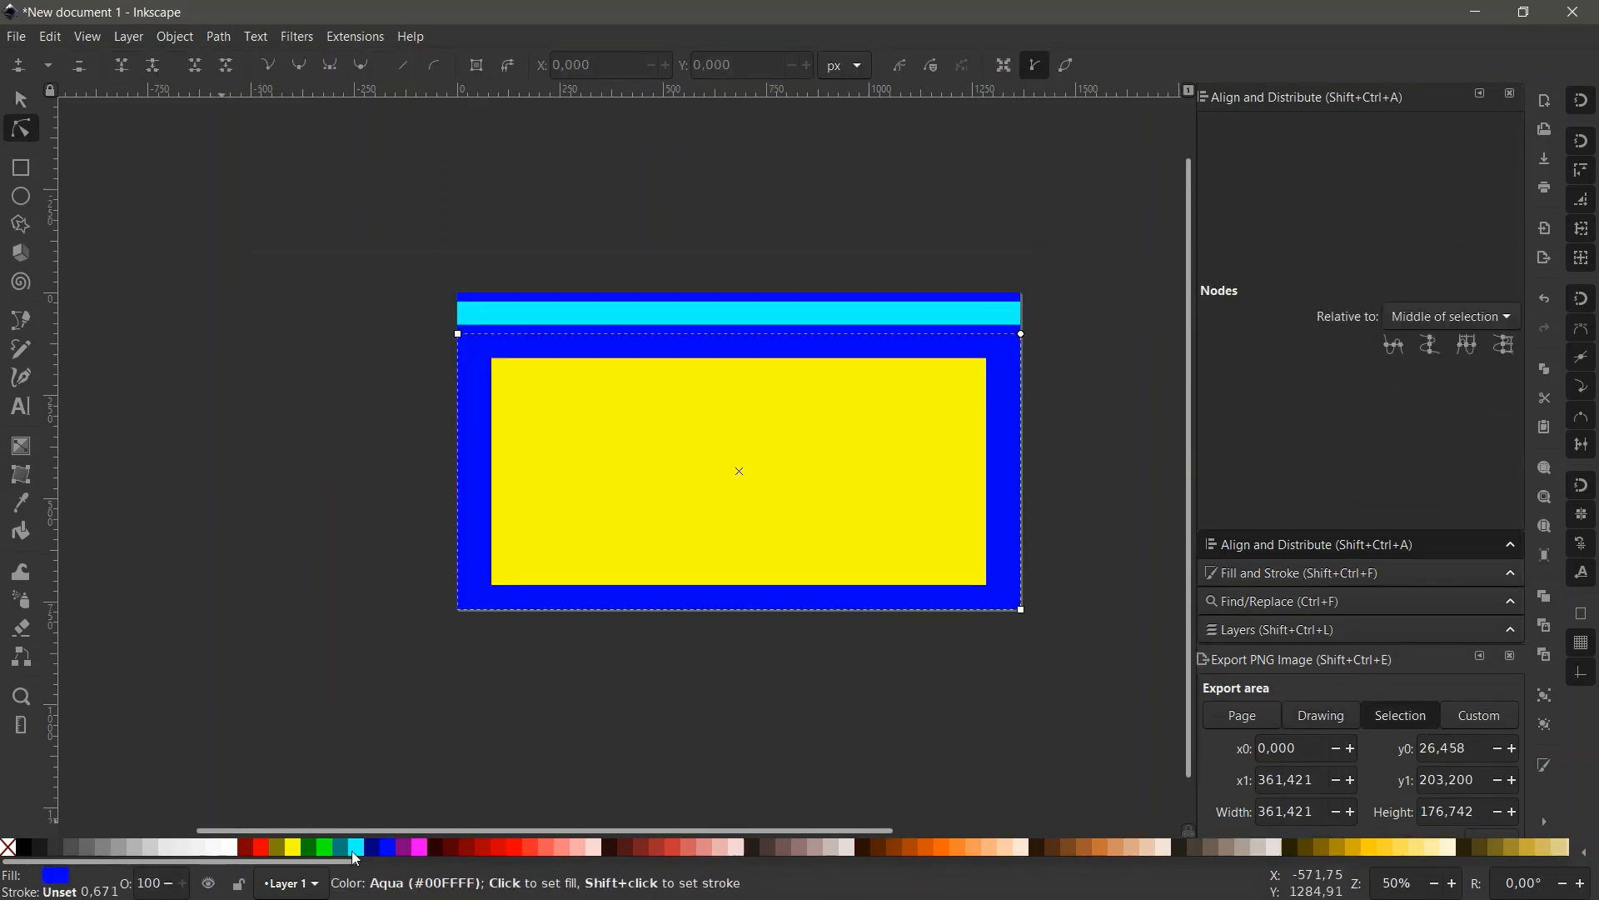
{"action": "left_click", "coordinate": [403, 847]}
{"action": "left_click", "coordinate": [341, 558]}
{"action": "scroll", "coordinate": [375, 552], "scroll_direction": "down", "scroll_amount": 1}
{"action": "scroll", "coordinate": [742, 452], "scroll_direction": "up", "scroll_amount": 1}
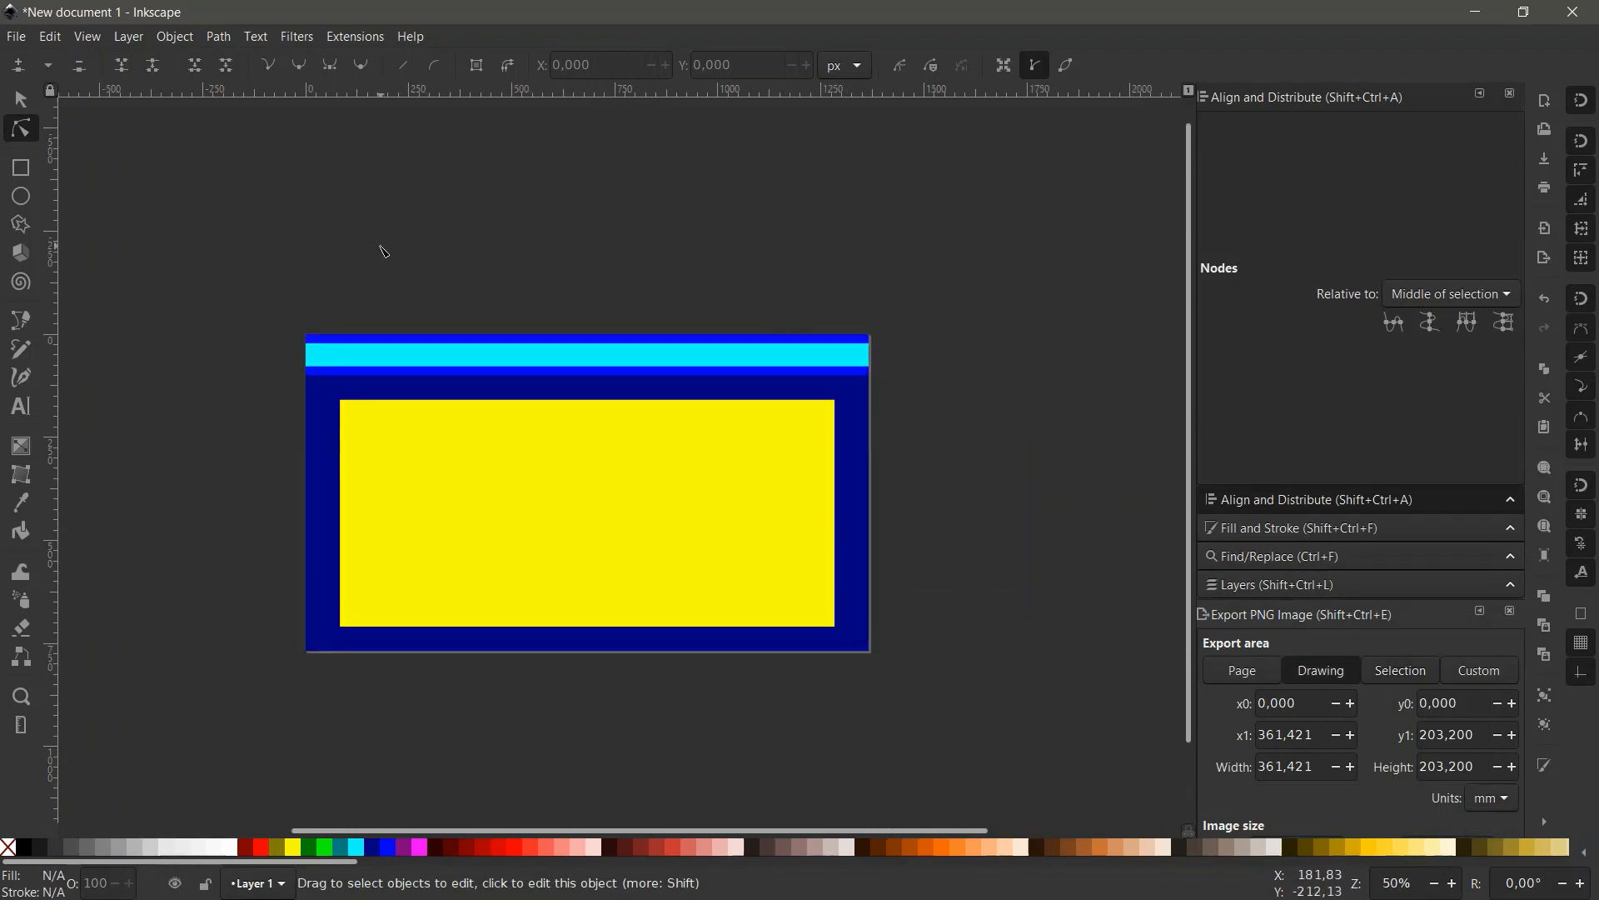
{"action": "key", "text": "s"}
{"action": "left_click_drag", "start_coordinate": [228, 227], "coordinate": [1006, 728]}
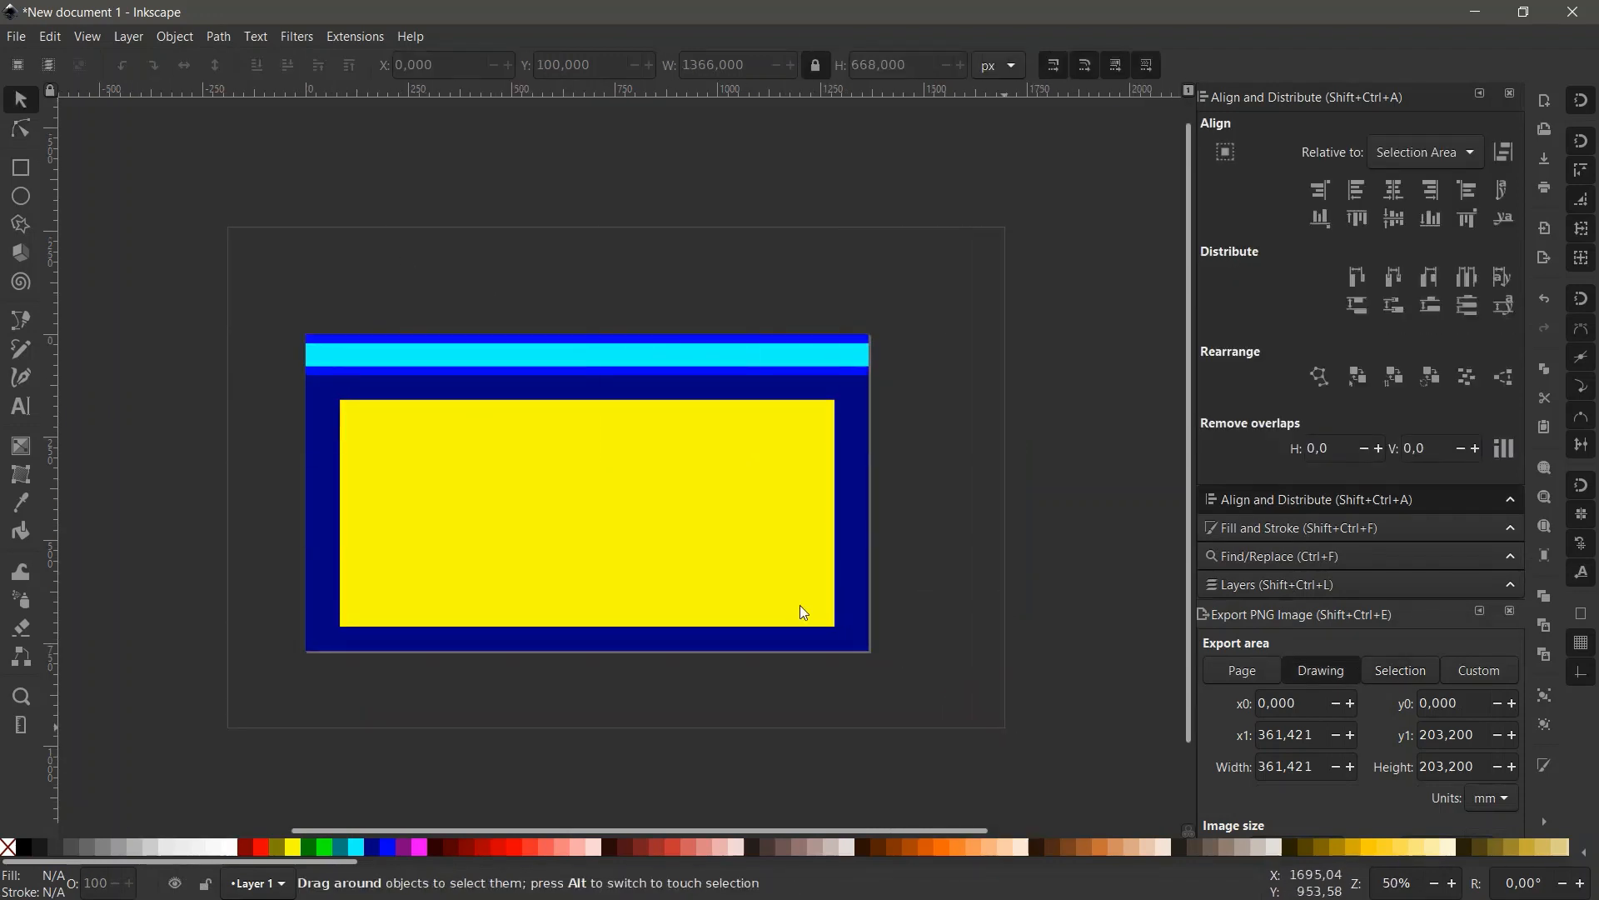
{"action": "scroll", "coordinate": [583, 483], "scroll_direction": "up", "scroll_amount": 2}
{"action": "scroll", "coordinate": [584, 568], "scroll_direction": "up", "scroll_amount": 1}
{"action": "left_click", "coordinate": [622, 257]}
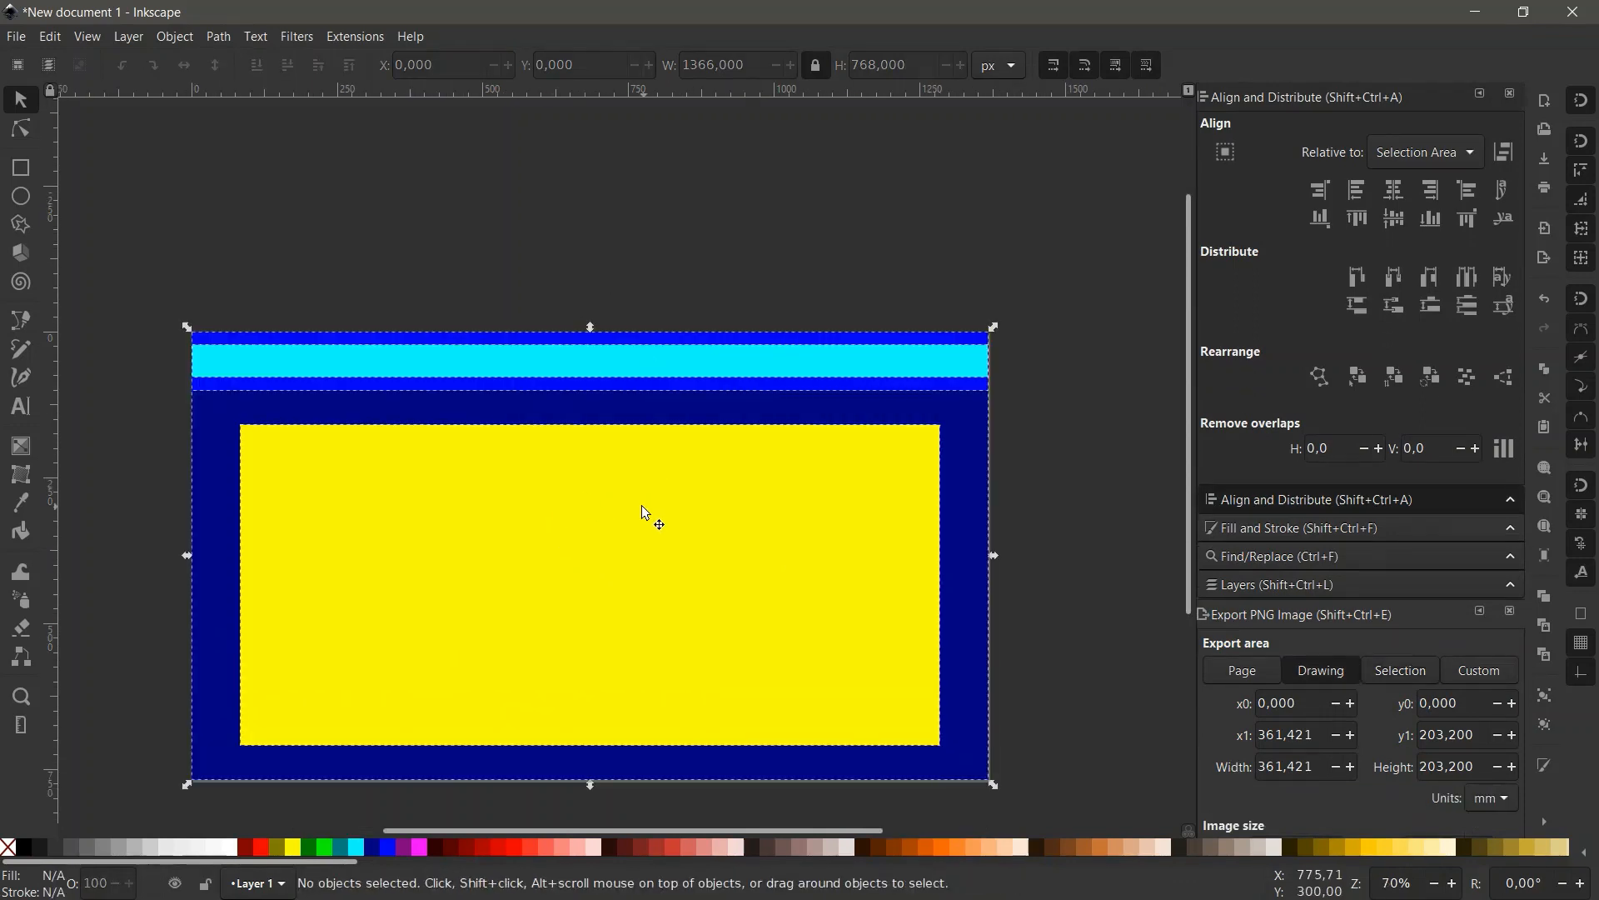
Place a vertical guide through the midpoint of the yellow rectangle's top edge, at X 683 px.
{"action": "left_click", "coordinate": [641, 505]}
{"action": "mouse_move", "coordinate": [47, 282]}
{"action": "left_mouse_down"}
{"action": "mouse_move", "coordinate": [392, 432]}
{"action": "mouse_move", "coordinate": [588, 426]}
{"action": "left_mouse_up"}
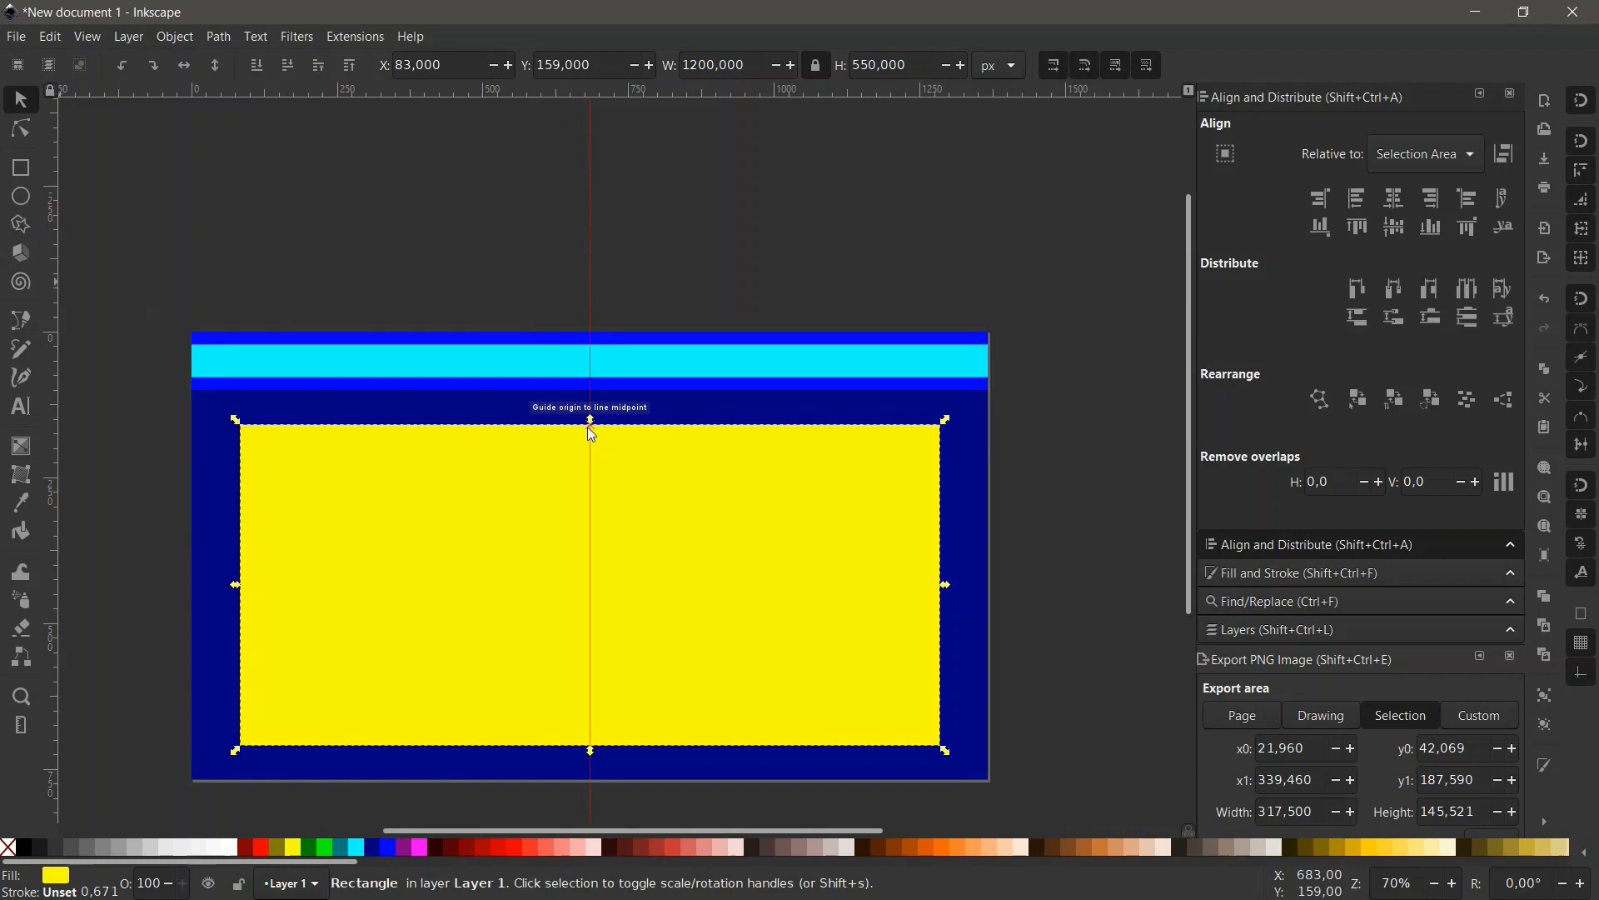
{"action": "left_click", "coordinate": [713, 252]}
Select all four layout rectangles and convert them to guides.
{"action": "left_click_drag", "start_coordinate": [168, 263], "coordinate": [1054, 792]}
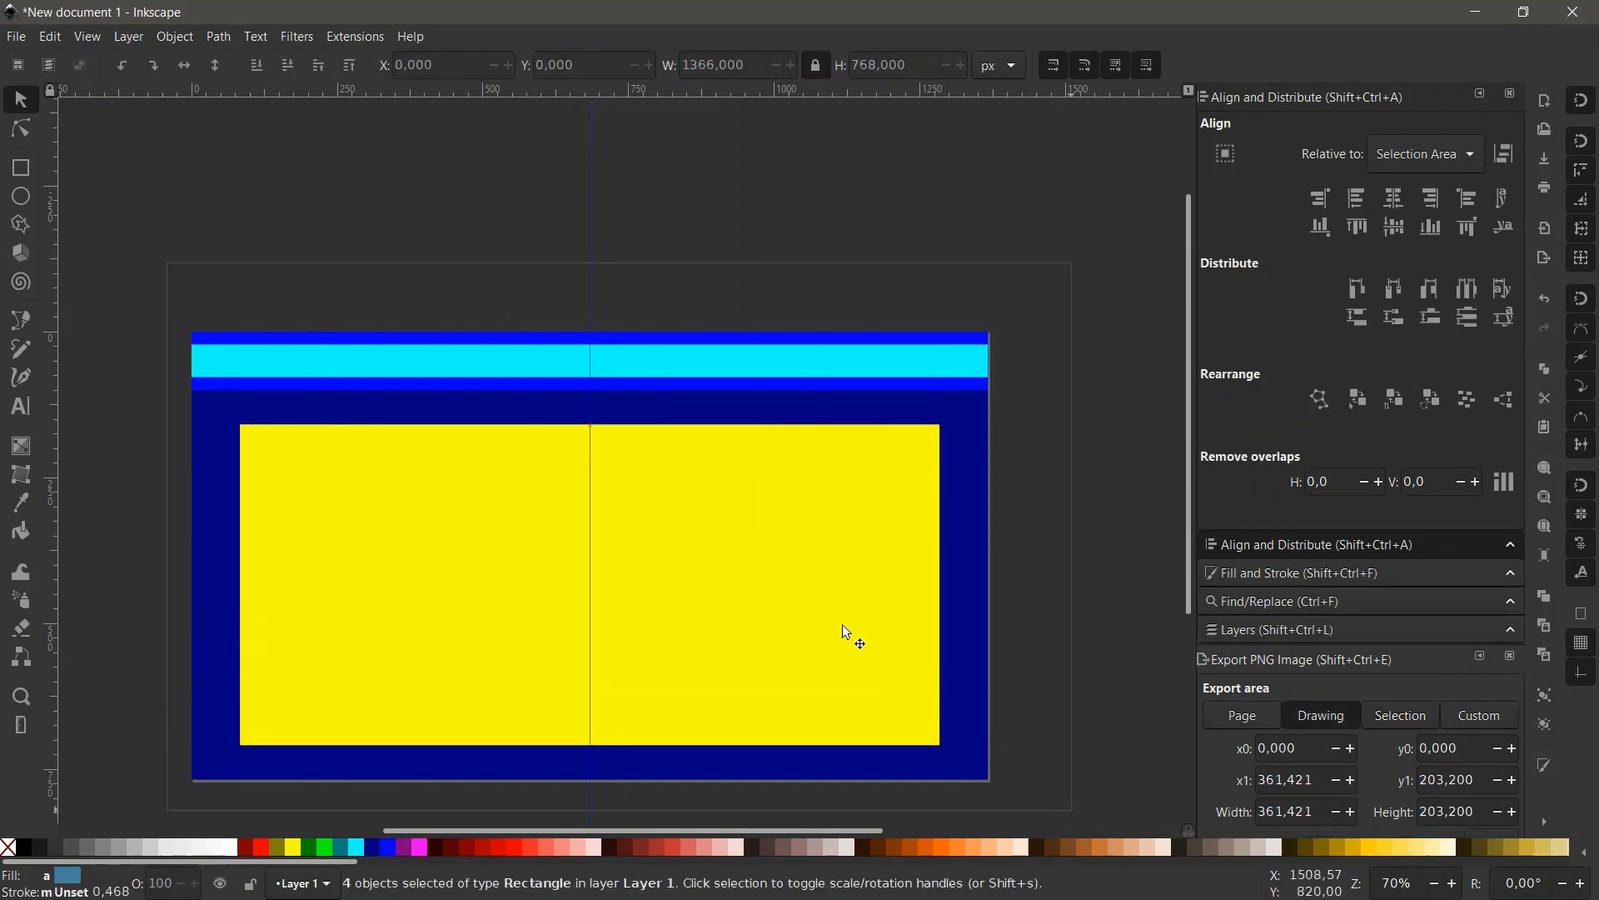
{"action": "left_click", "coordinate": [172, 38]}
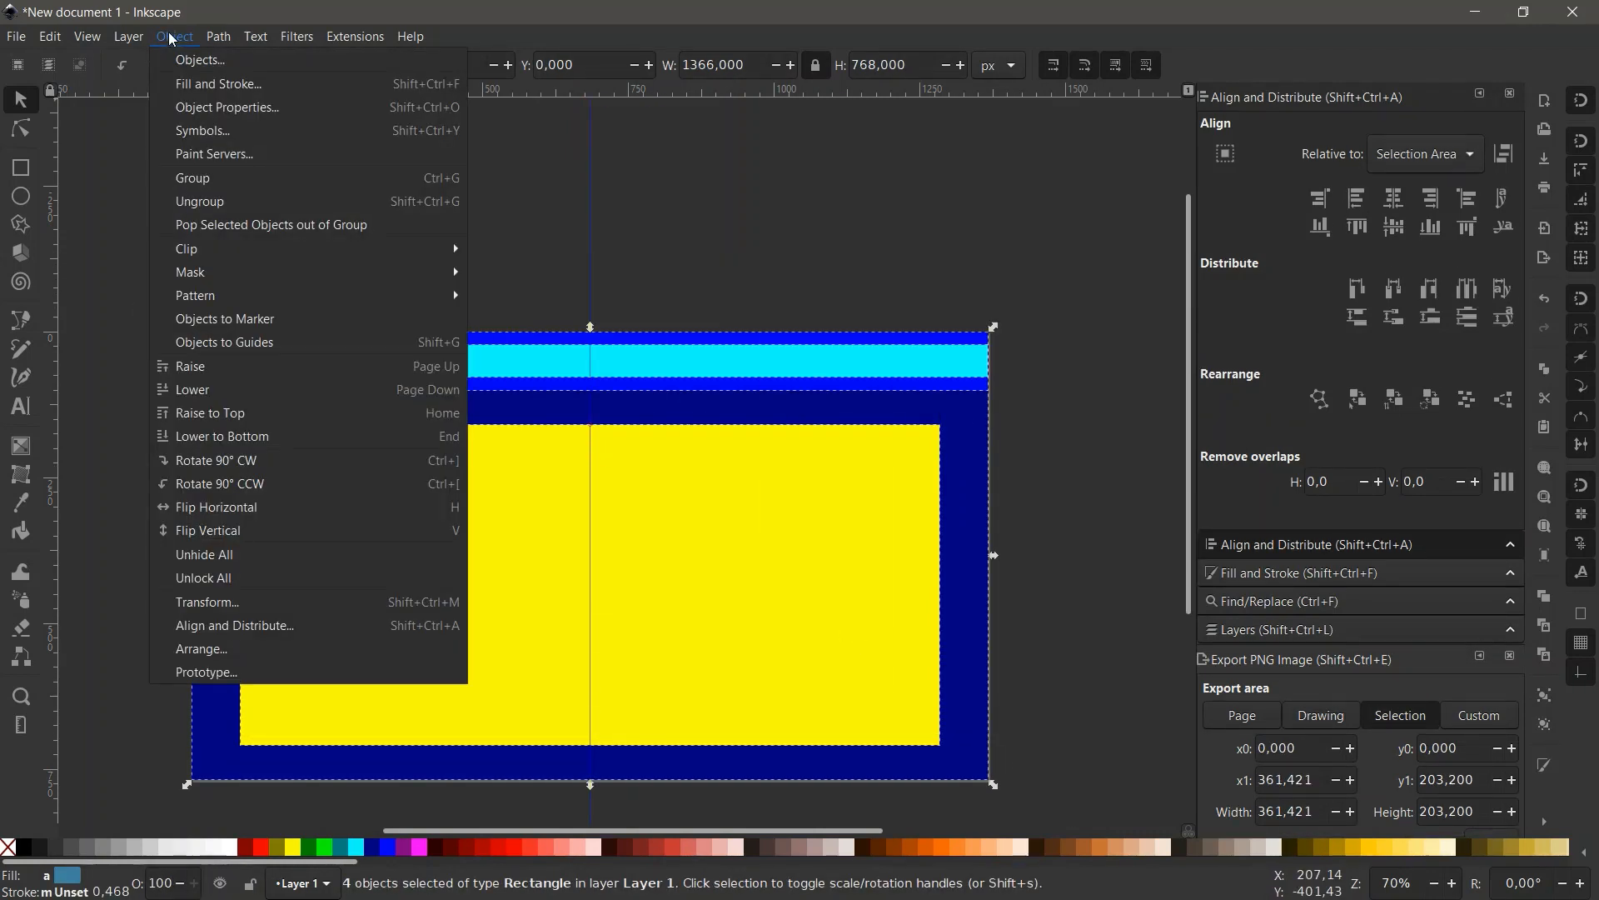
{"action": "left_click", "coordinate": [246, 348]}
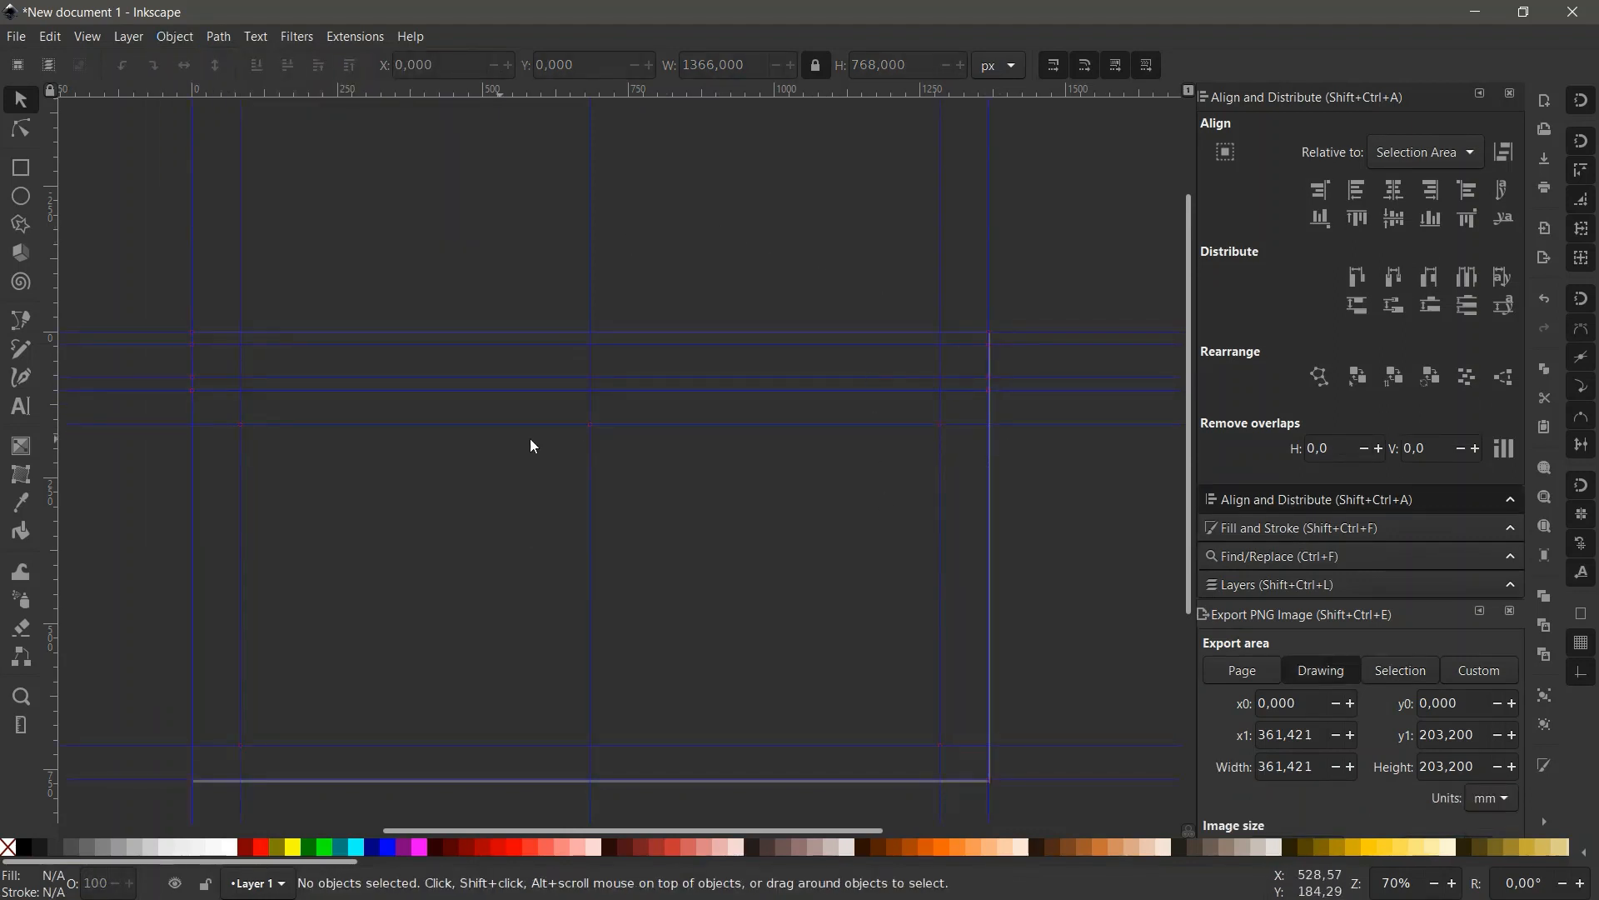
Draw a new header rectangle across the page top and size it to 1366 × 100 px.
{"action": "left_click", "coordinate": [25, 170]}
{"action": "left_click_drag", "start_coordinate": [212, 348], "coordinate": [988, 393]}
{"action": "key", "text": "ctrl+a"}
{"action": "type", "text": "1366"}
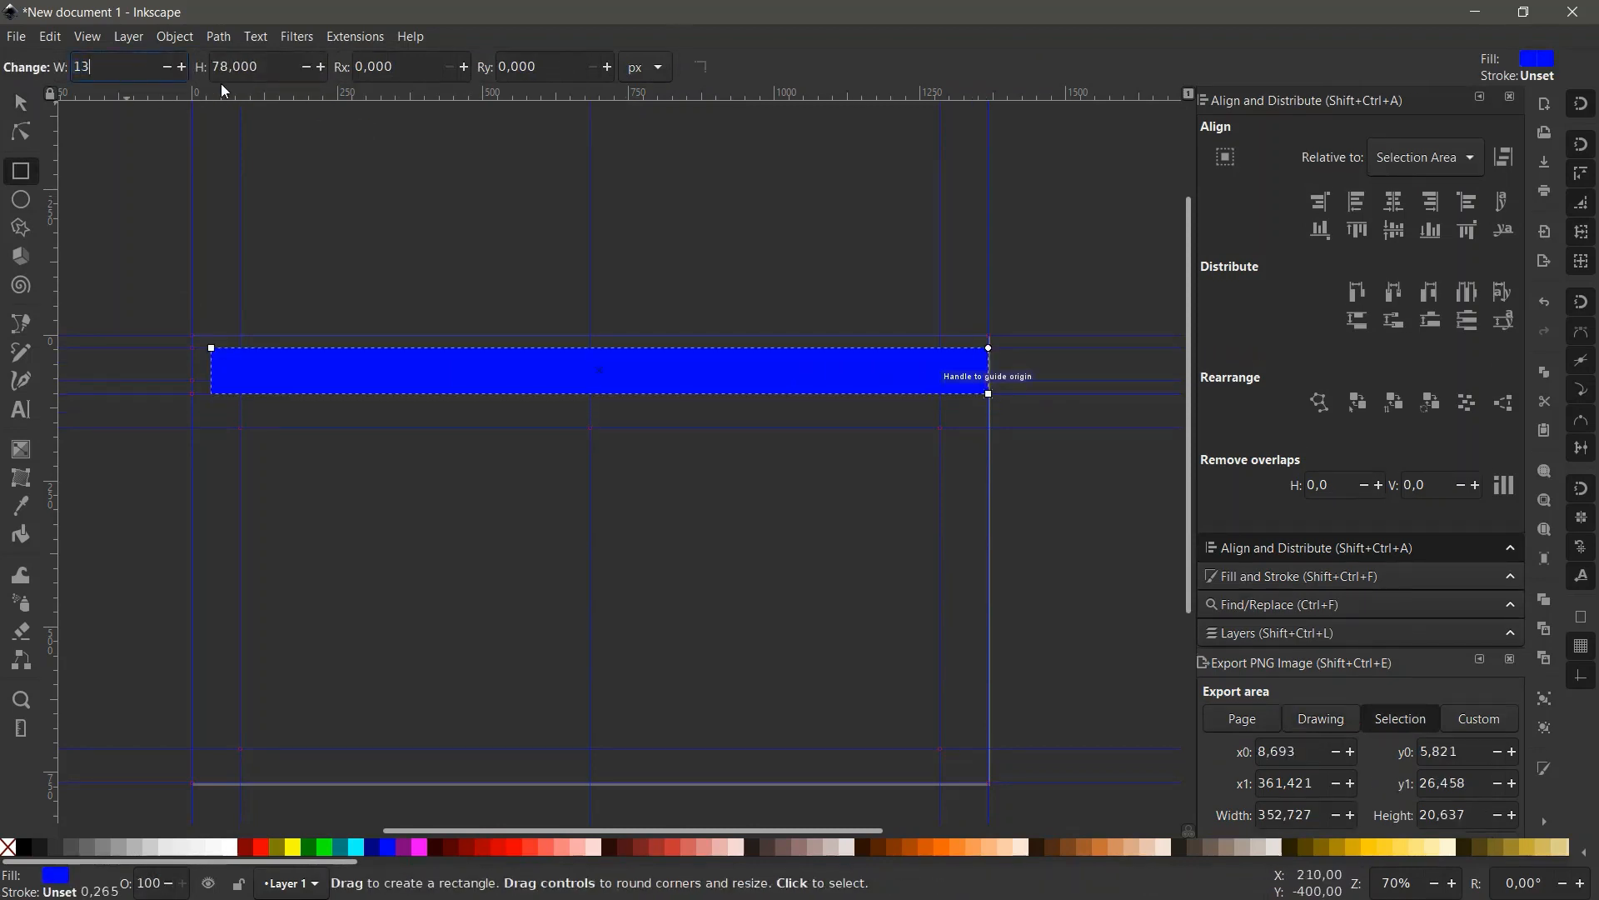
{"action": "key", "text": "Tab"}
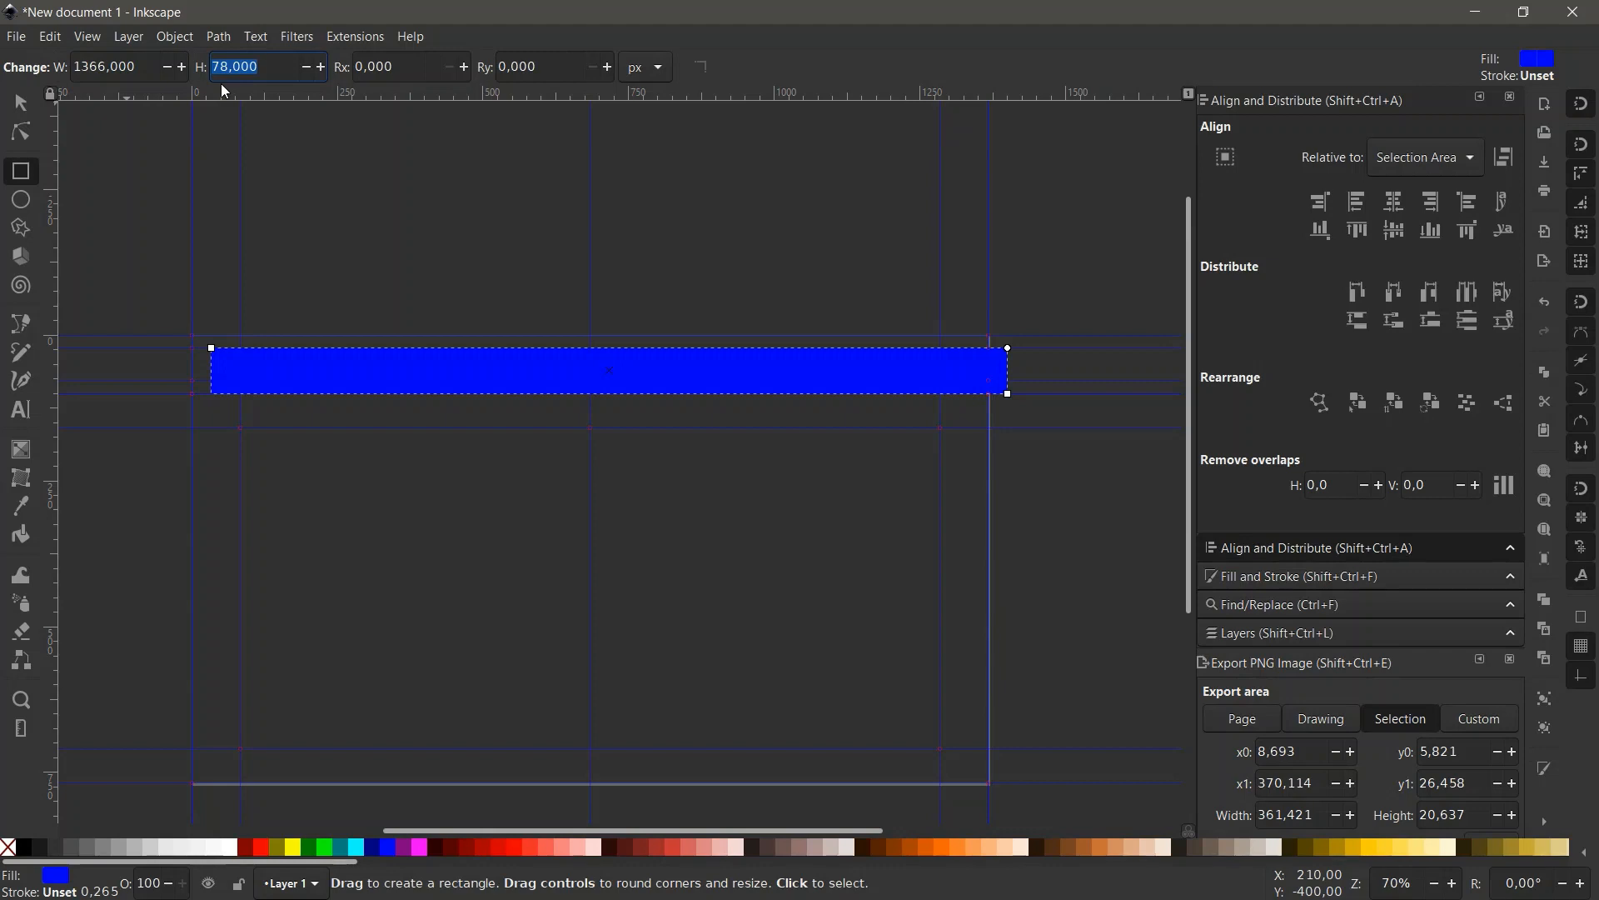
{"action": "key", "text": "Return"}
Snap the header rectangle to the page's top-left corner at X 0, Y 0 and fill it with near-black.
{"action": "key", "text": "s"}
{"action": "left_click_drag", "start_coordinate": [239, 371], "coordinate": [218, 358]}
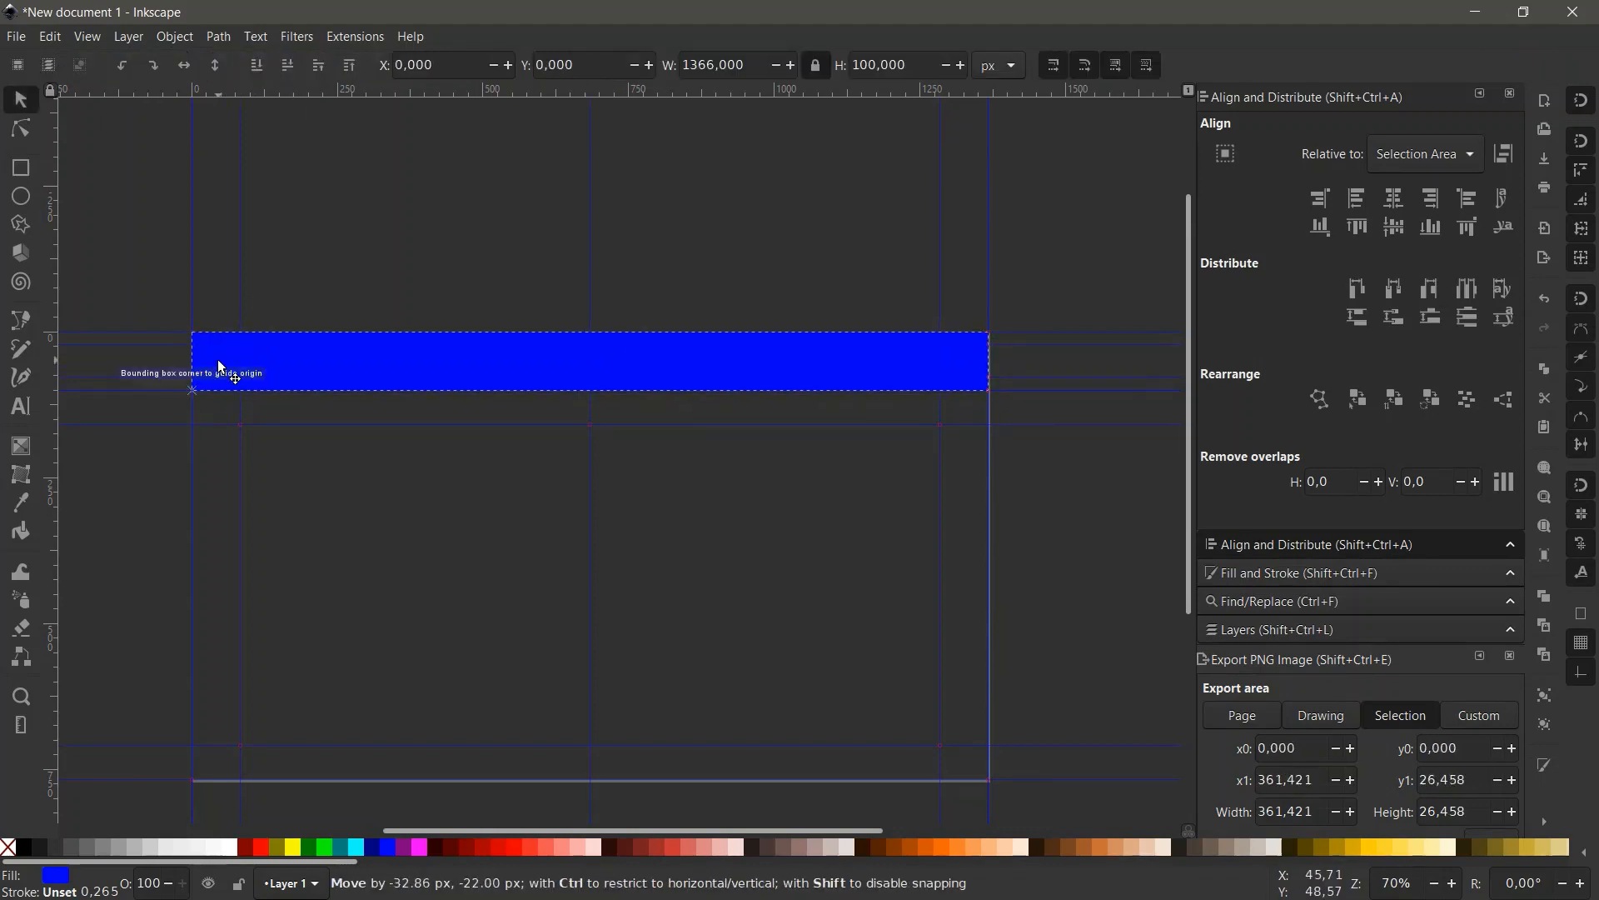
{"action": "scroll", "coordinate": [333, 322], "scroll_direction": "down", "scroll_amount": 1}
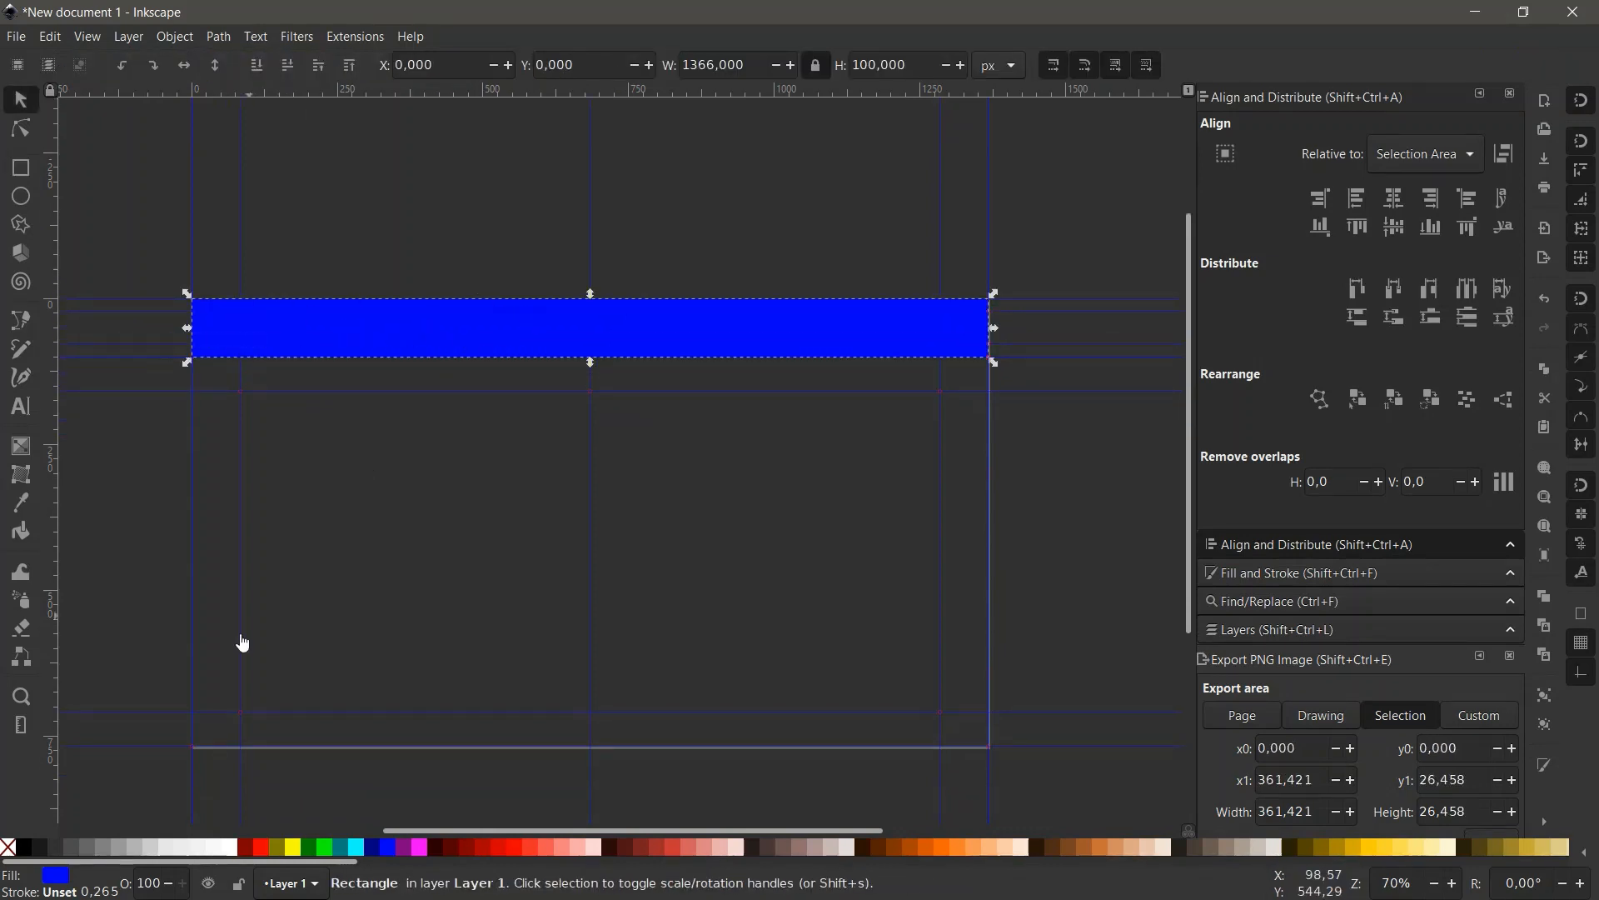
{"action": "left_click", "coordinate": [37, 847]}
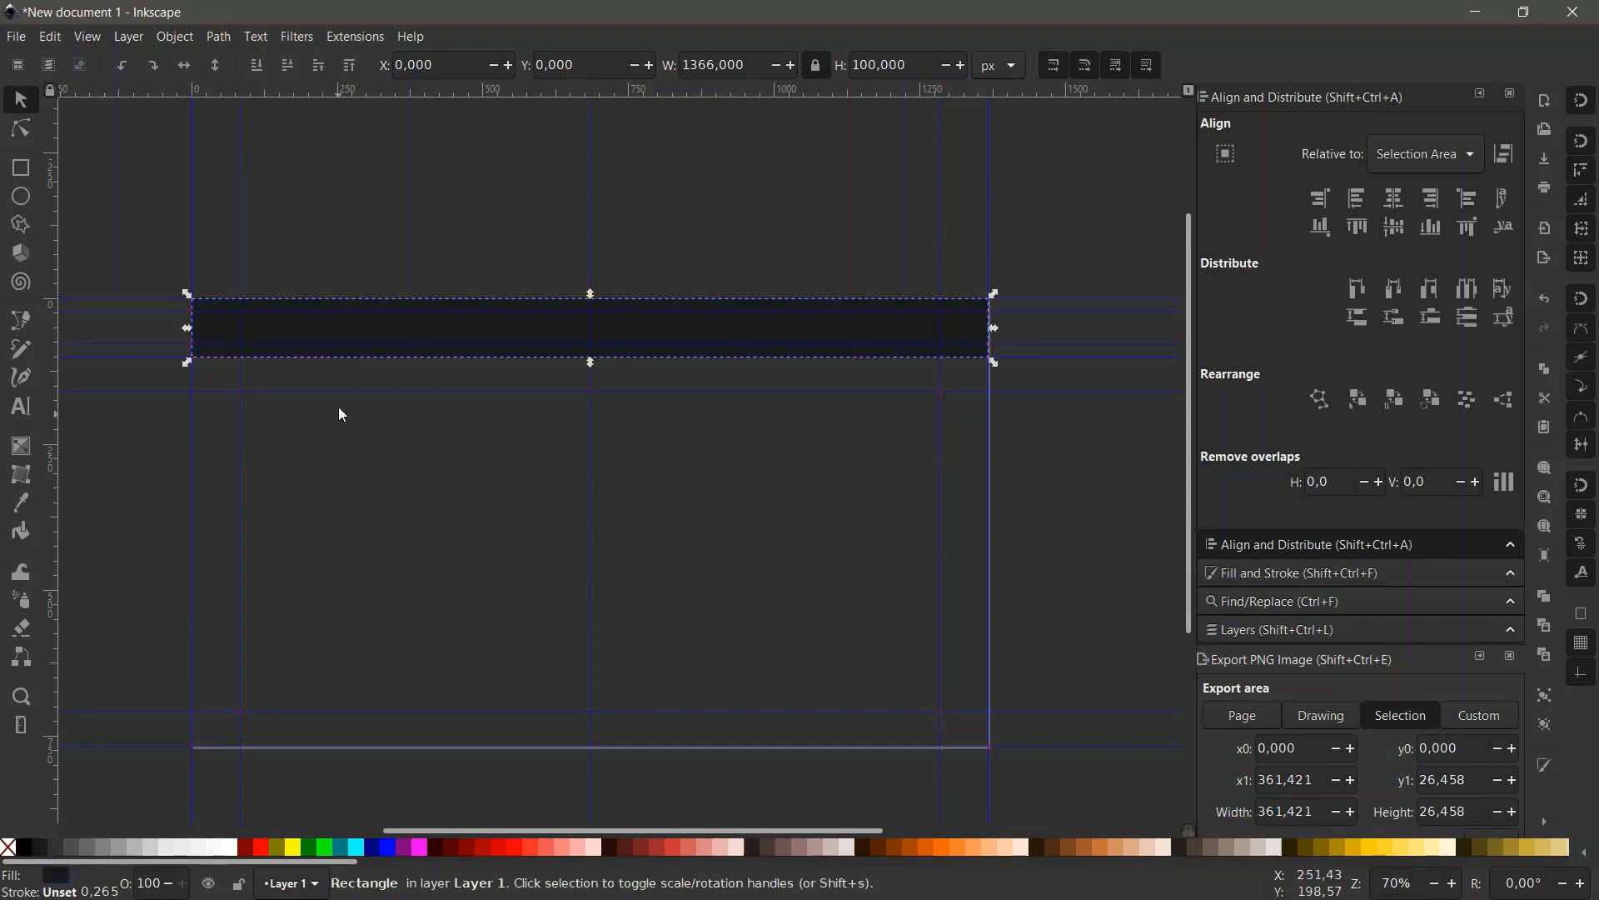
Duplicate the dark header rectangle, place the copy directly beneath it, and stretch it down to the page's bottom edge, 668 px high.
{"action": "key", "text": "ctrl"}
{"action": "key", "text": "ctrl+d"}
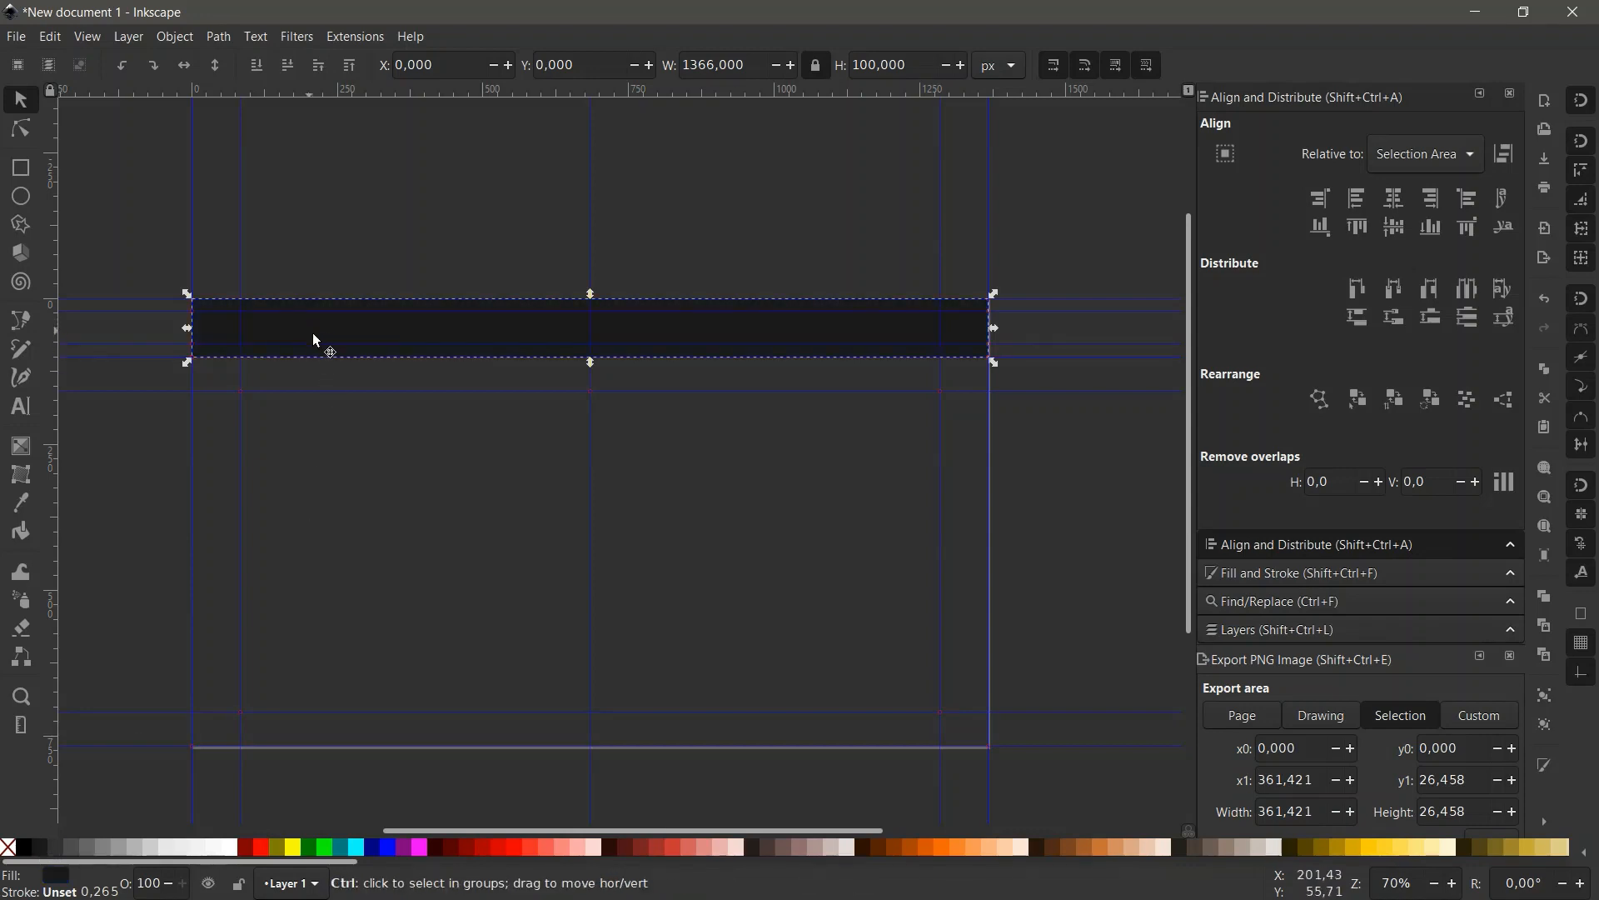
{"action": "left_click_drag", "start_coordinate": [295, 325], "coordinate": [270, 363]}
{"action": "left_click_drag", "start_coordinate": [592, 423], "coordinate": [617, 763]}
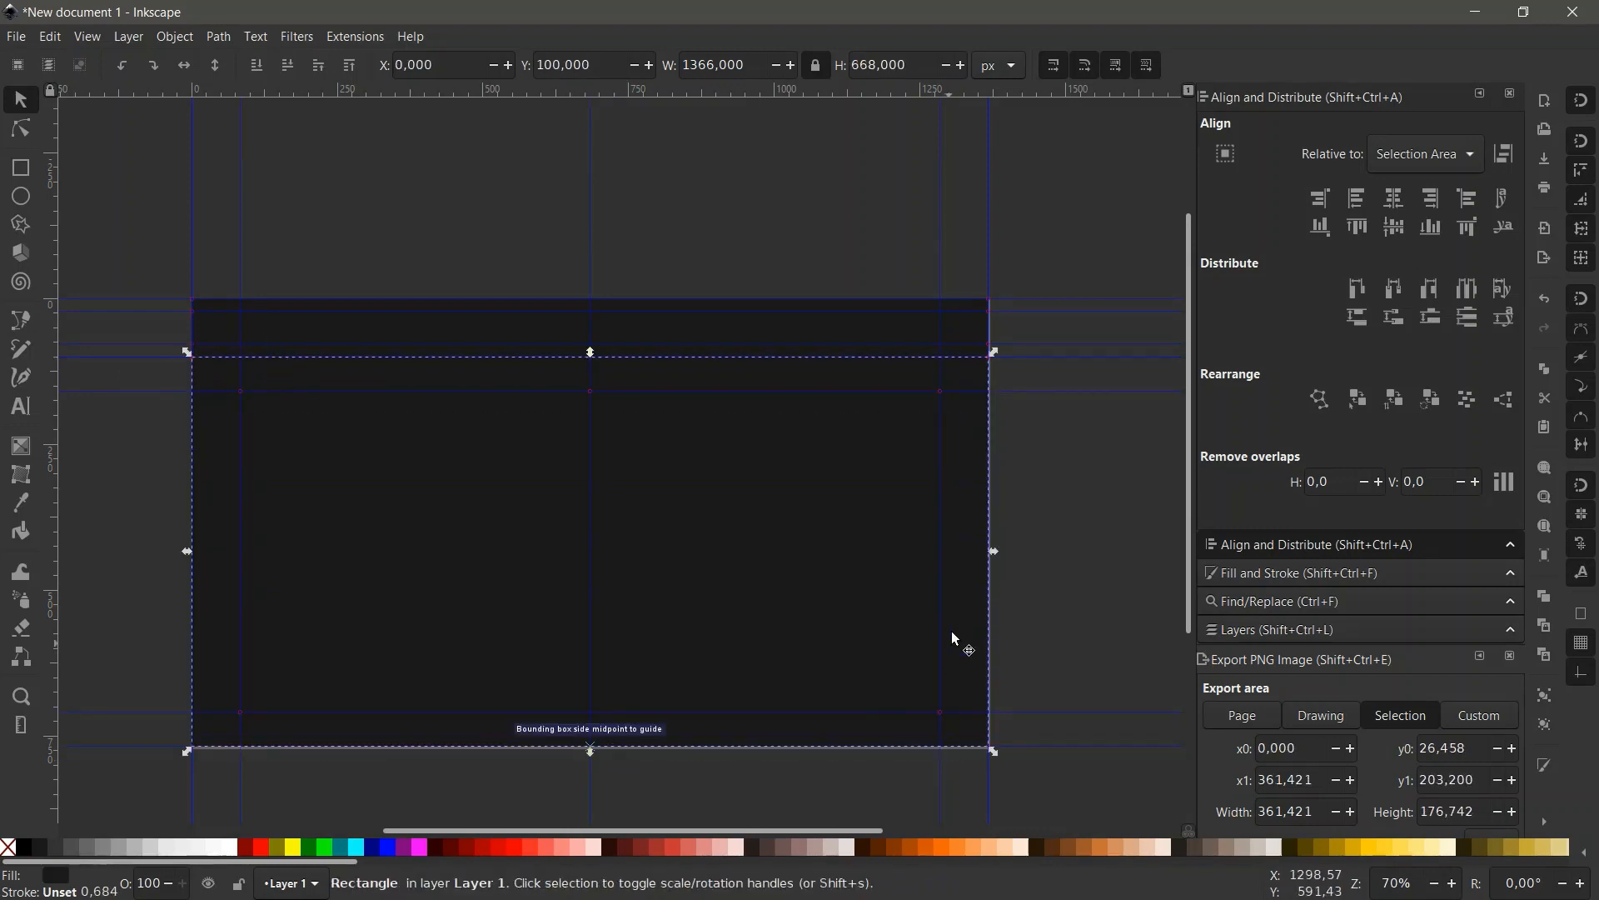
{"action": "left_click", "coordinate": [1066, 512]}
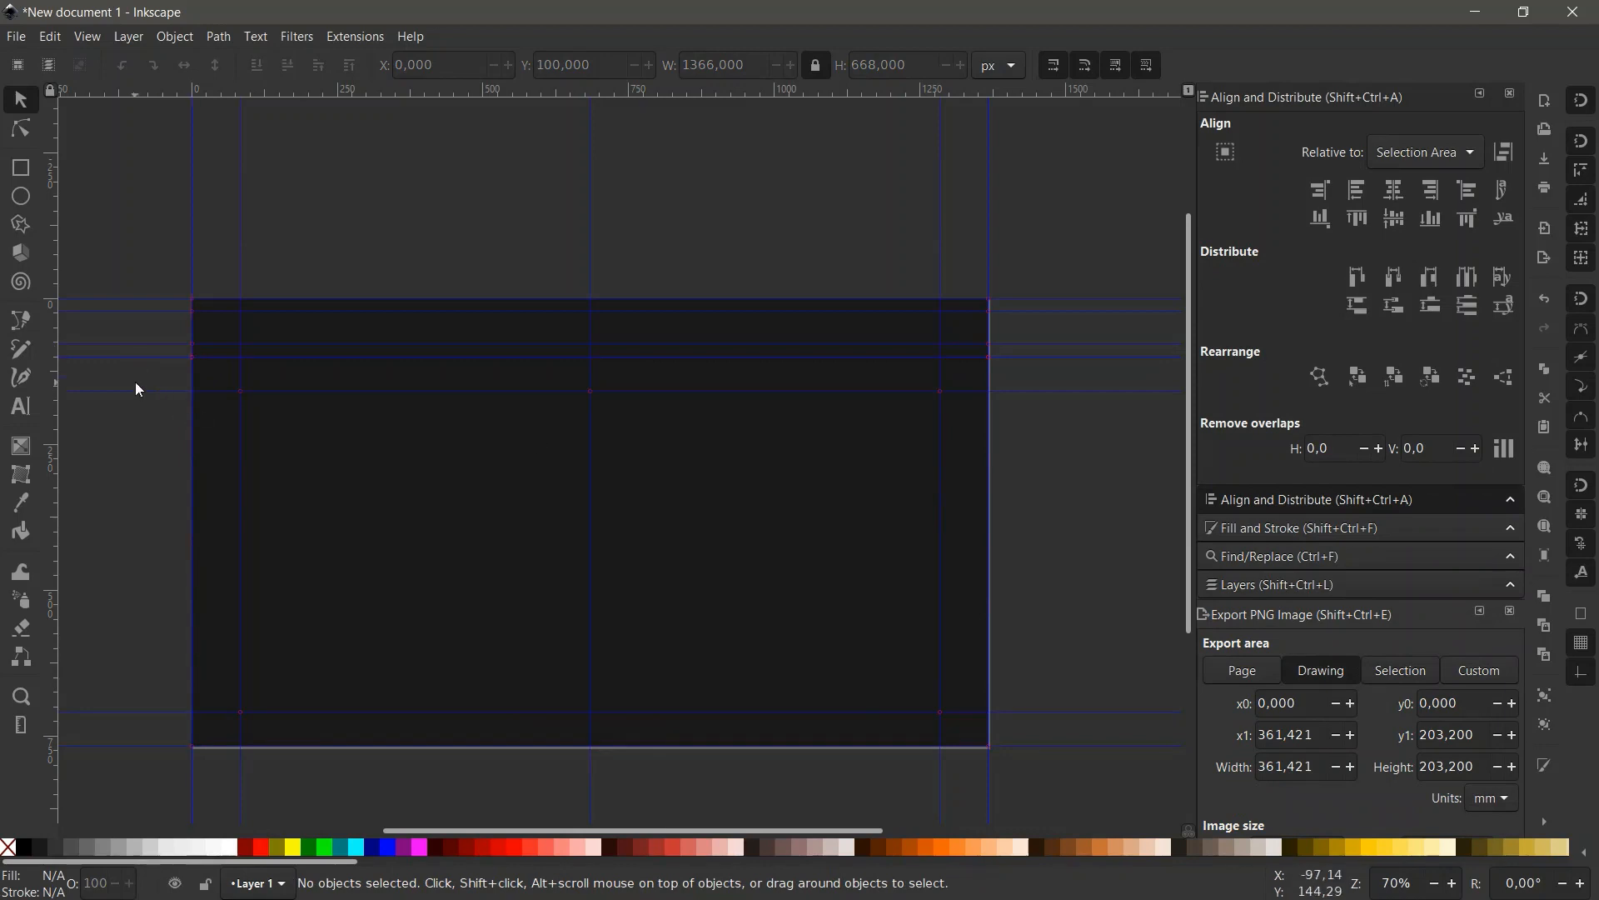
Bring in the Babaibnu logo group, move it over the page, and separate the logo from its 1920 × 1080 px background, removing the background.
{"action": "scroll", "coordinate": [226, 450], "scroll_direction": "up", "scroll_amount": 2}
{"action": "scroll", "coordinate": [228, 452], "scroll_direction": "down", "scroll_amount": 4}
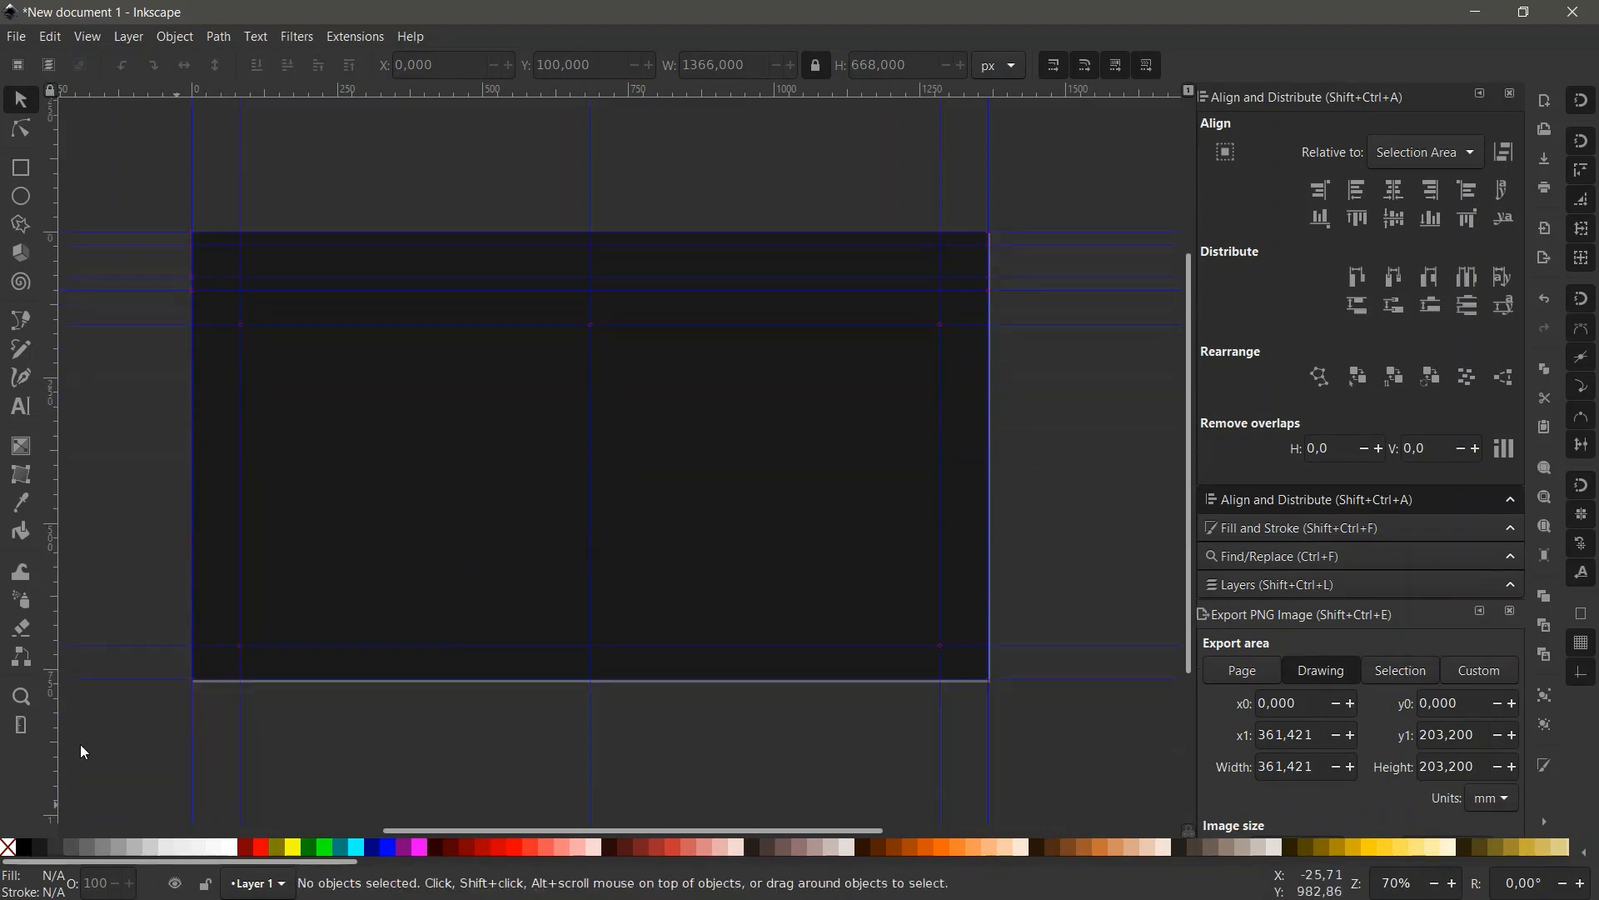
{"action": "left_click_drag", "start_coordinate": [0, 242], "coordinate": [366, 287]}
{"action": "left_click", "coordinate": [1057, 581]}
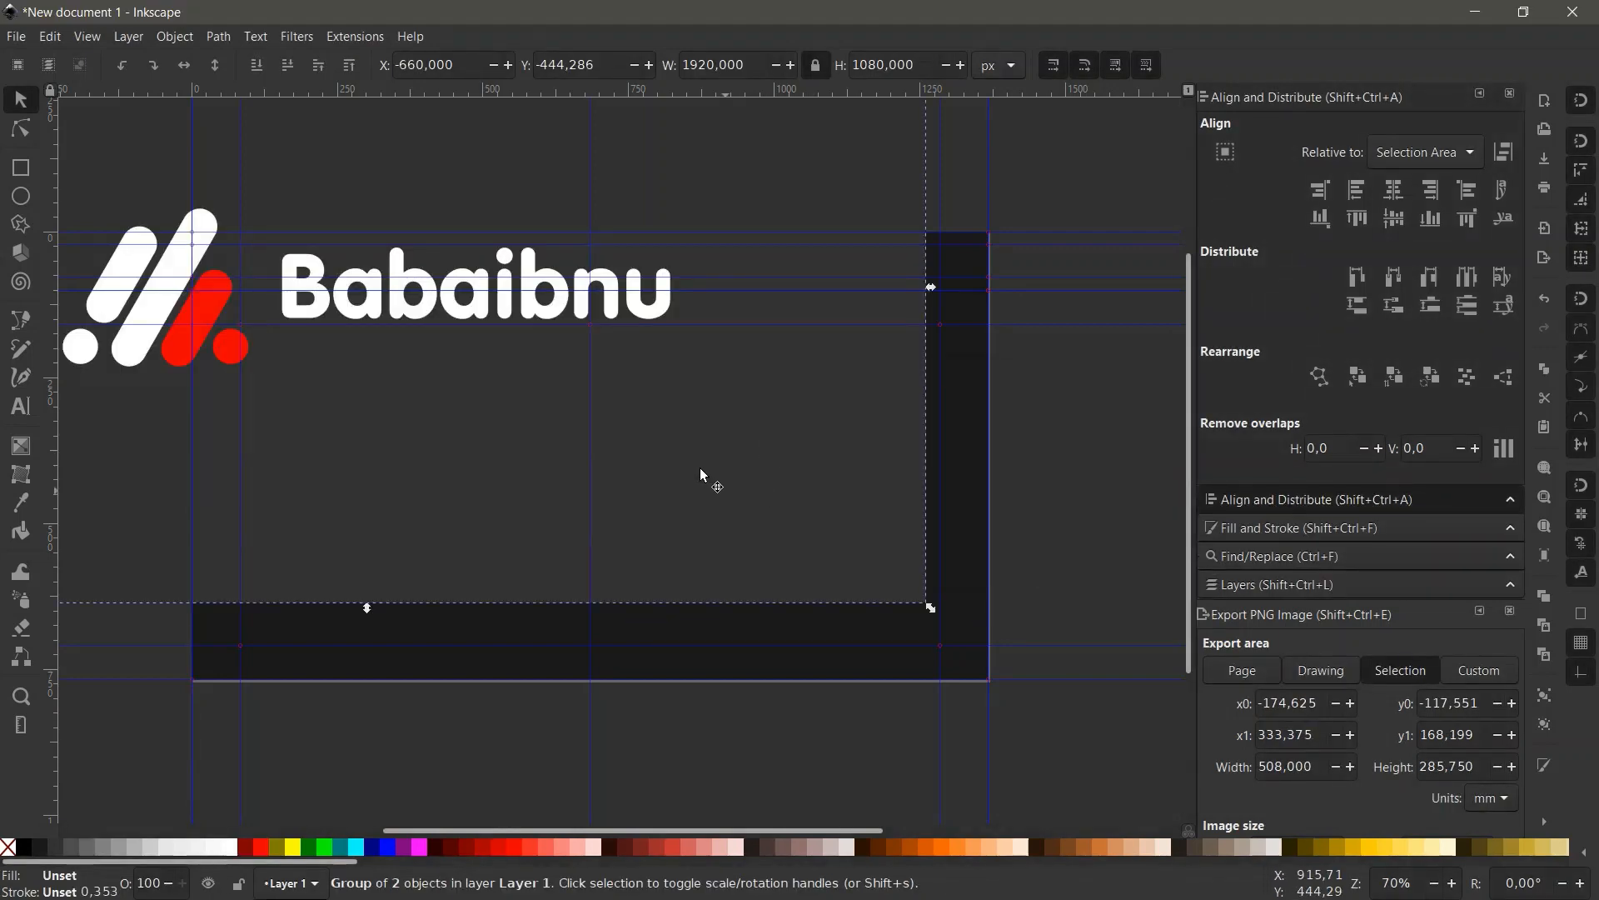
{"action": "left_click_drag", "start_coordinate": [700, 469], "coordinate": [825, 526]}
{"action": "key", "text": "n"}
{"action": "key", "text": "s"}
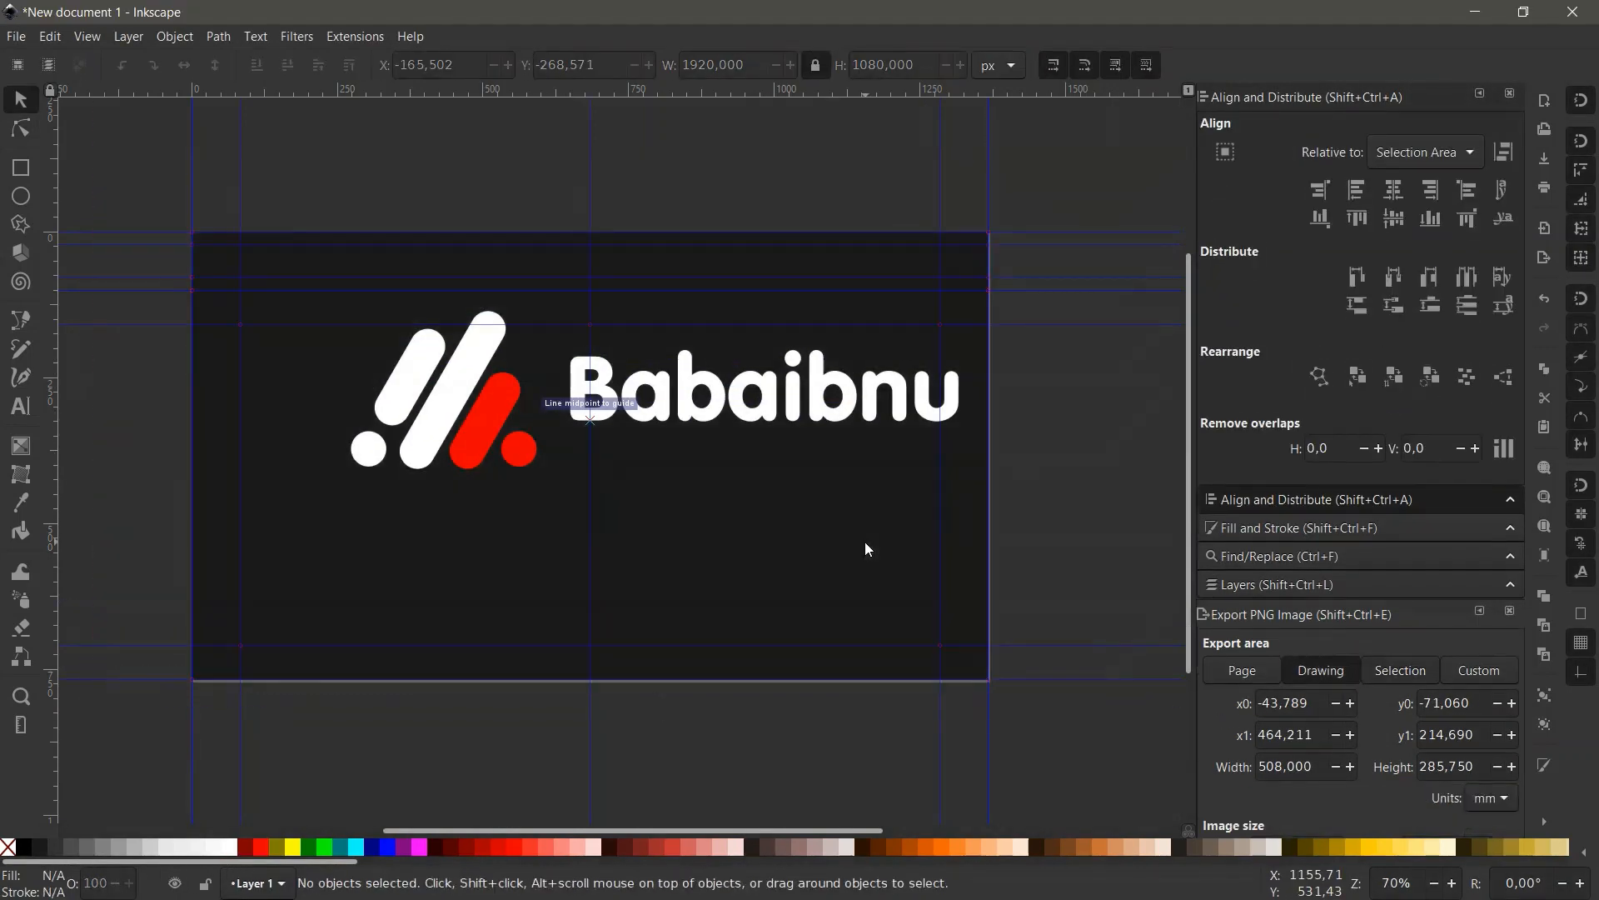
Scale the Babaibnu logo proportionally to a height of 56 px.
{"action": "left_click", "coordinate": [713, 406]}
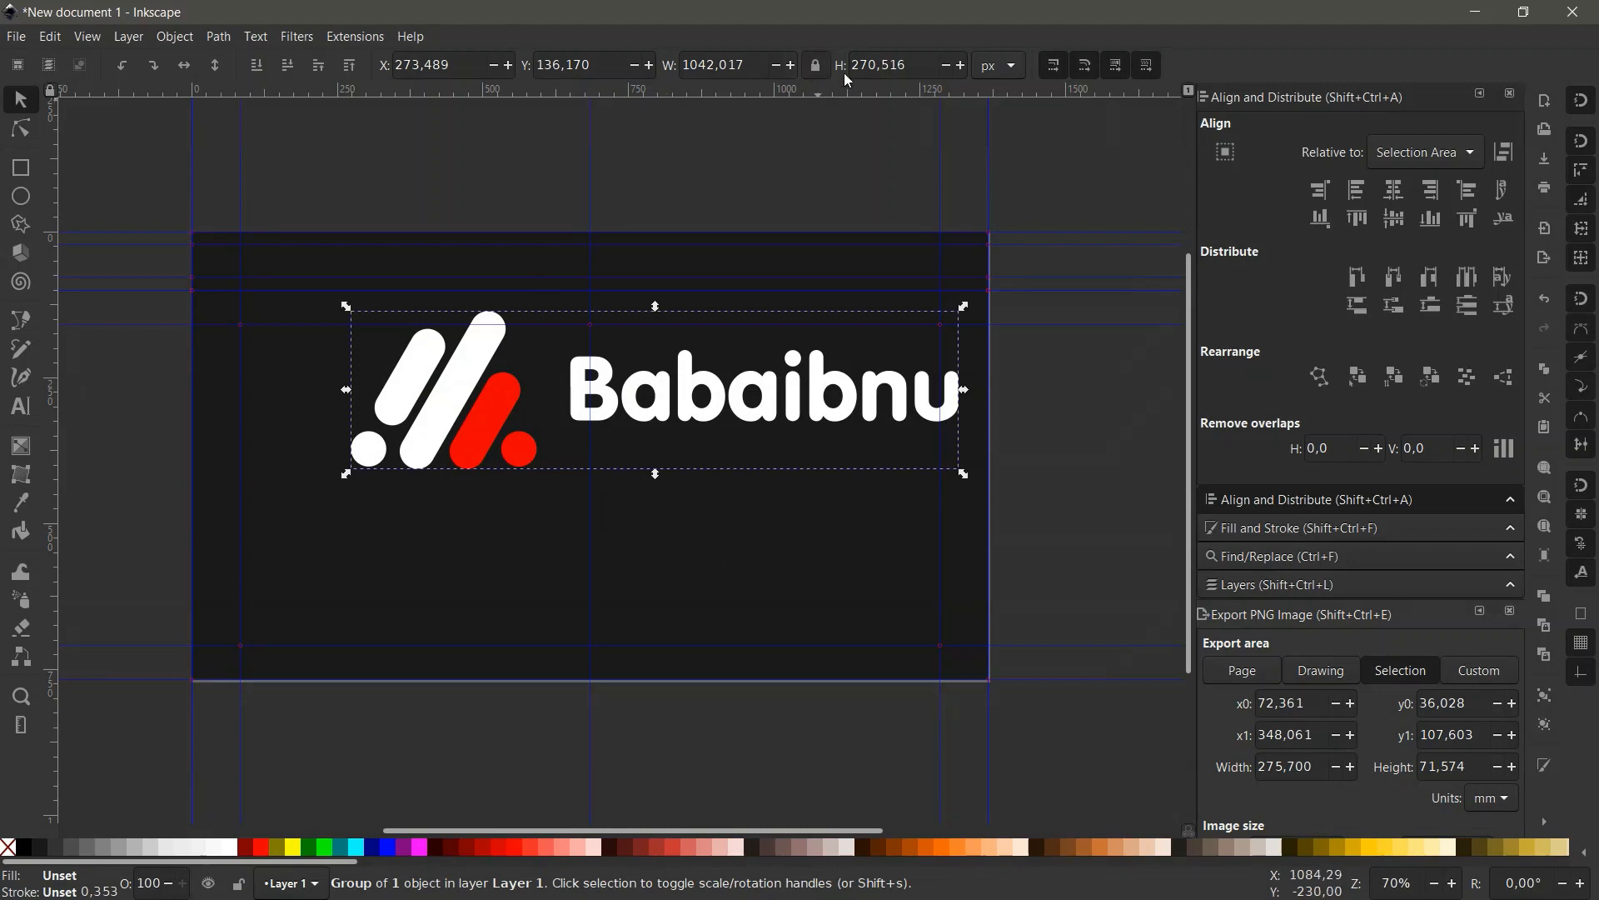
{"action": "left_click", "coordinate": [909, 69]}
{"action": "key", "text": "ctrl+a"}
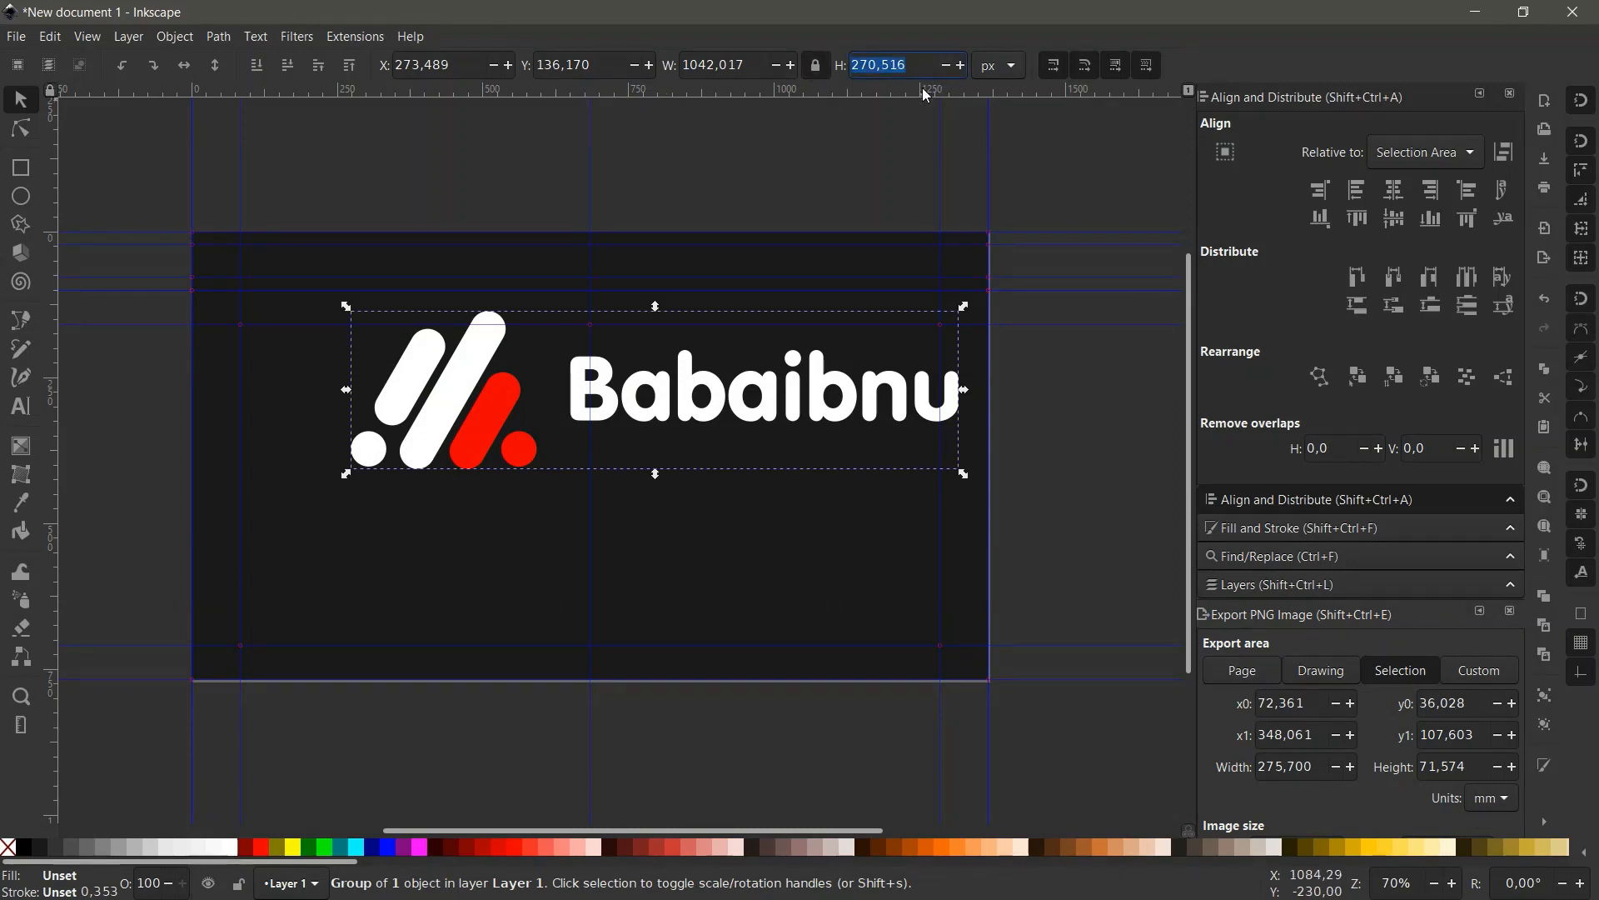
{"action": "type", "text": "56"}
{"action": "key", "text": "Return"}
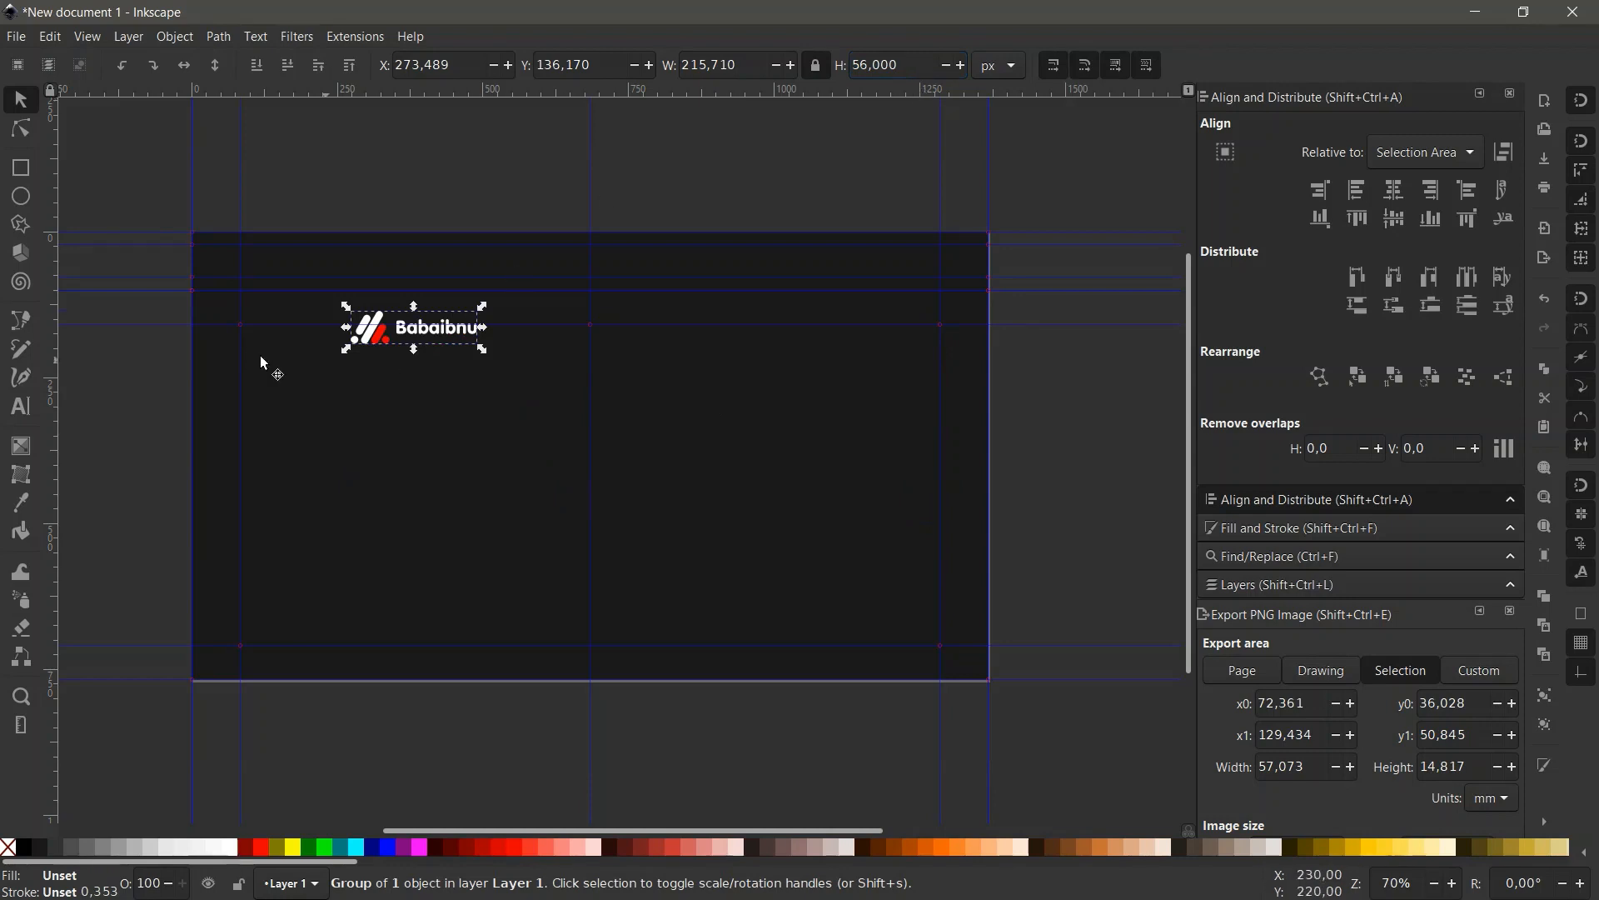
Snap the logo into the header at the content area's left guide and the inner strip's upper guide, at X 83, Y 22 px.
{"action": "left_click_drag", "start_coordinate": [382, 337], "coordinate": [333, 247]}
{"action": "scroll", "coordinate": [259, 271], "scroll_direction": "up", "scroll_amount": 3}
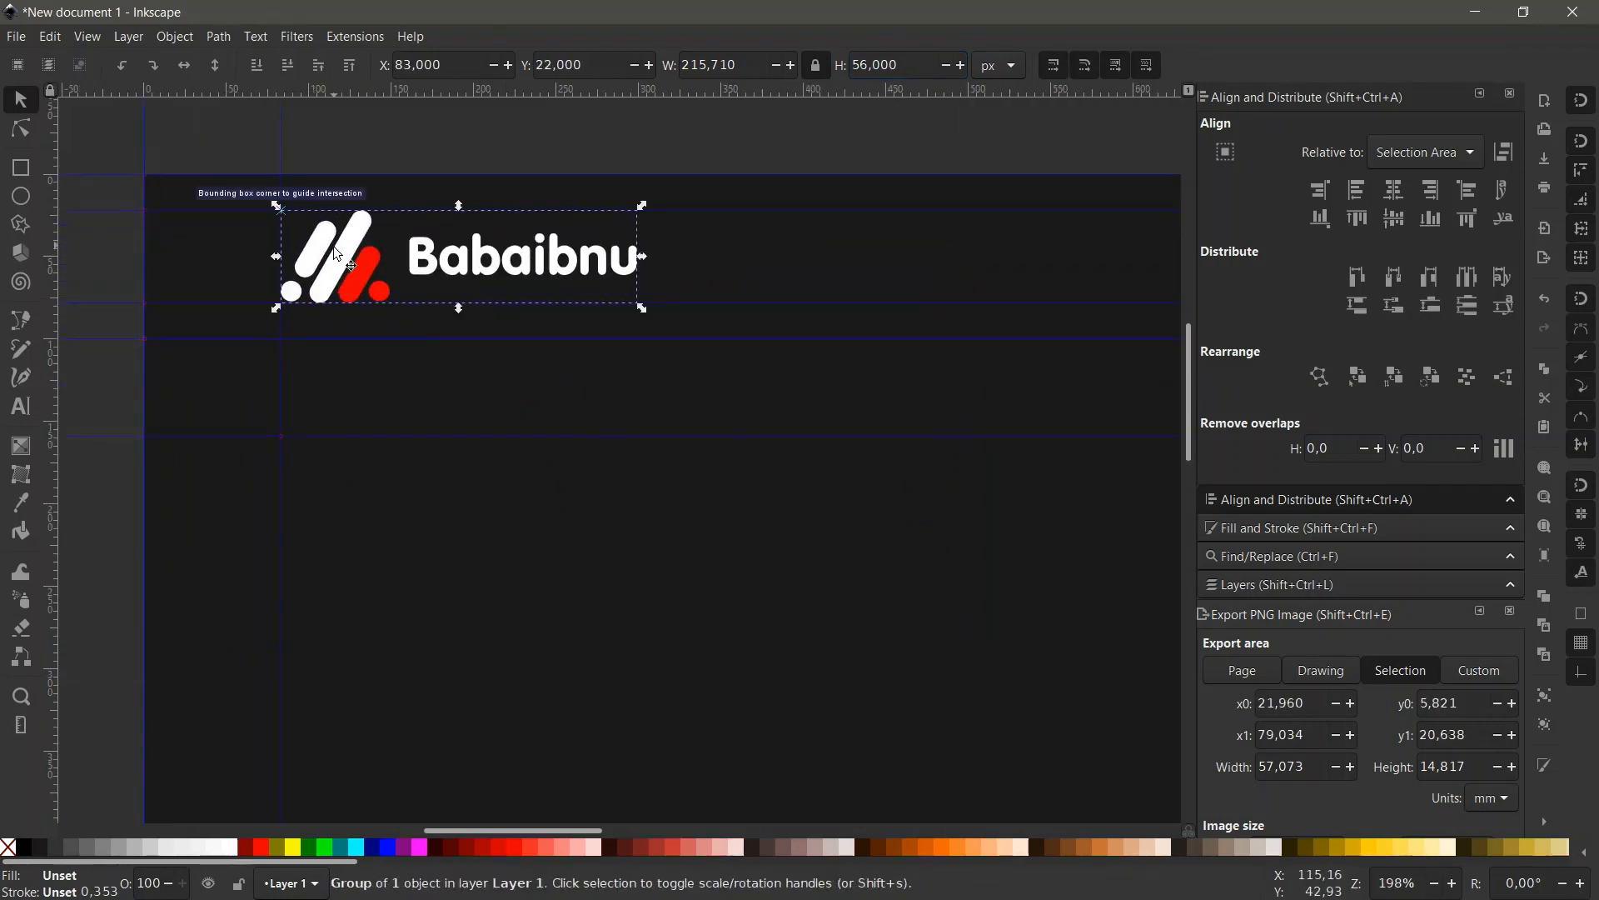
{"action": "scroll", "coordinate": [333, 246], "scroll_direction": "down", "scroll_amount": 3}
{"action": "left_click", "coordinate": [513, 216]}
Fill the dark body rectangle below the header with red.
{"action": "scroll", "coordinate": [546, 350], "scroll_direction": "down", "scroll_amount": 2}
{"action": "left_click", "coordinate": [530, 471]}
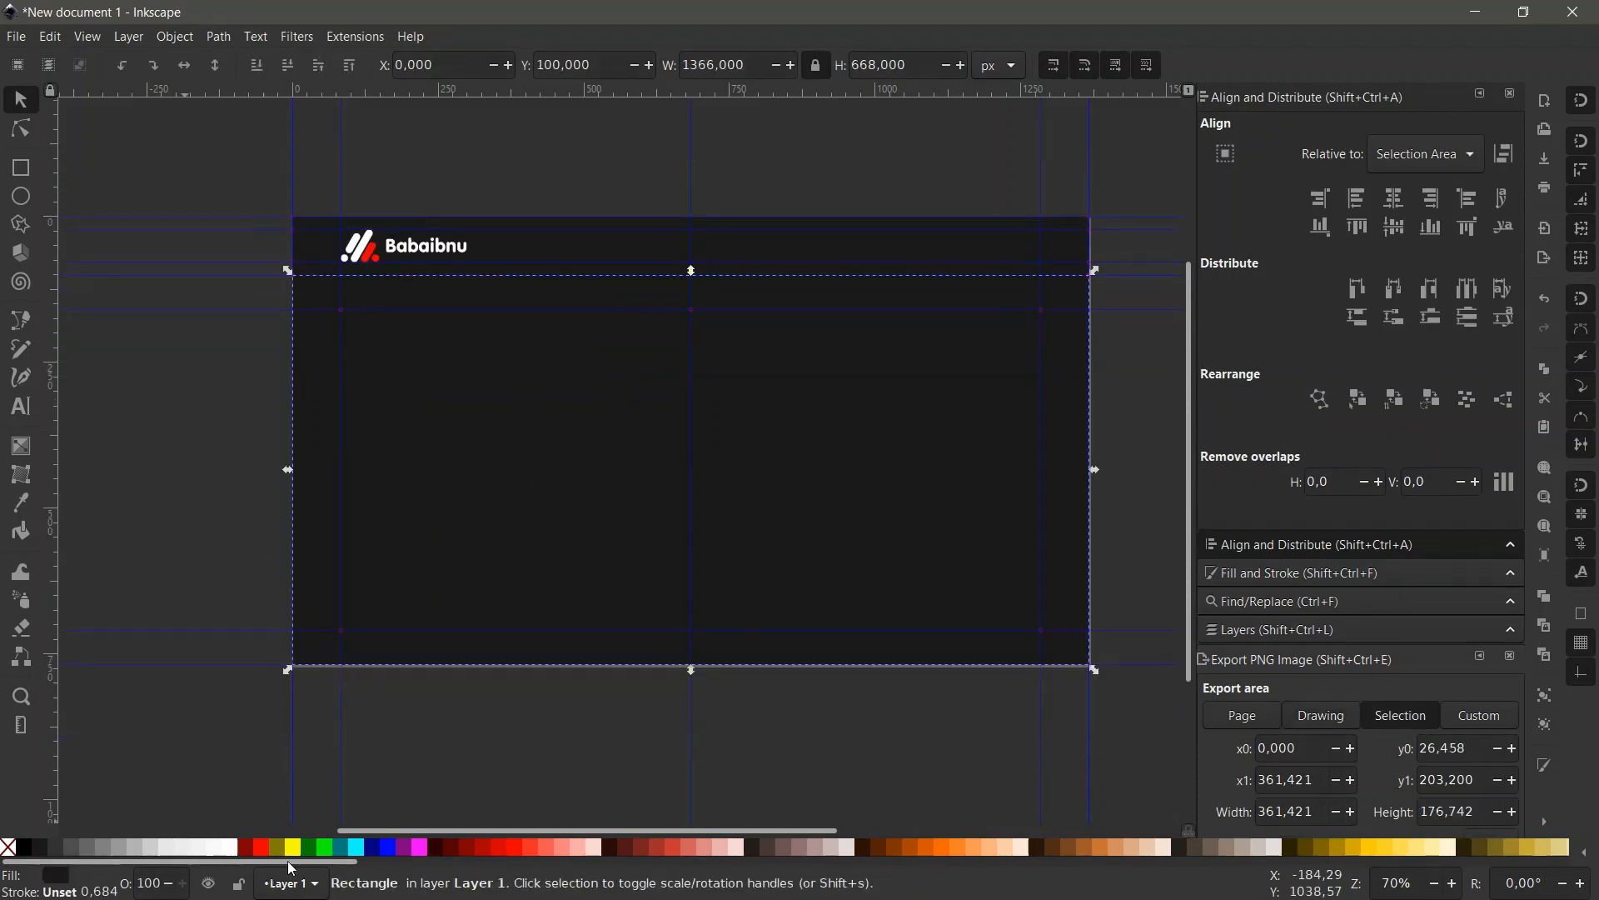
{"action": "left_click", "coordinate": [497, 847]}
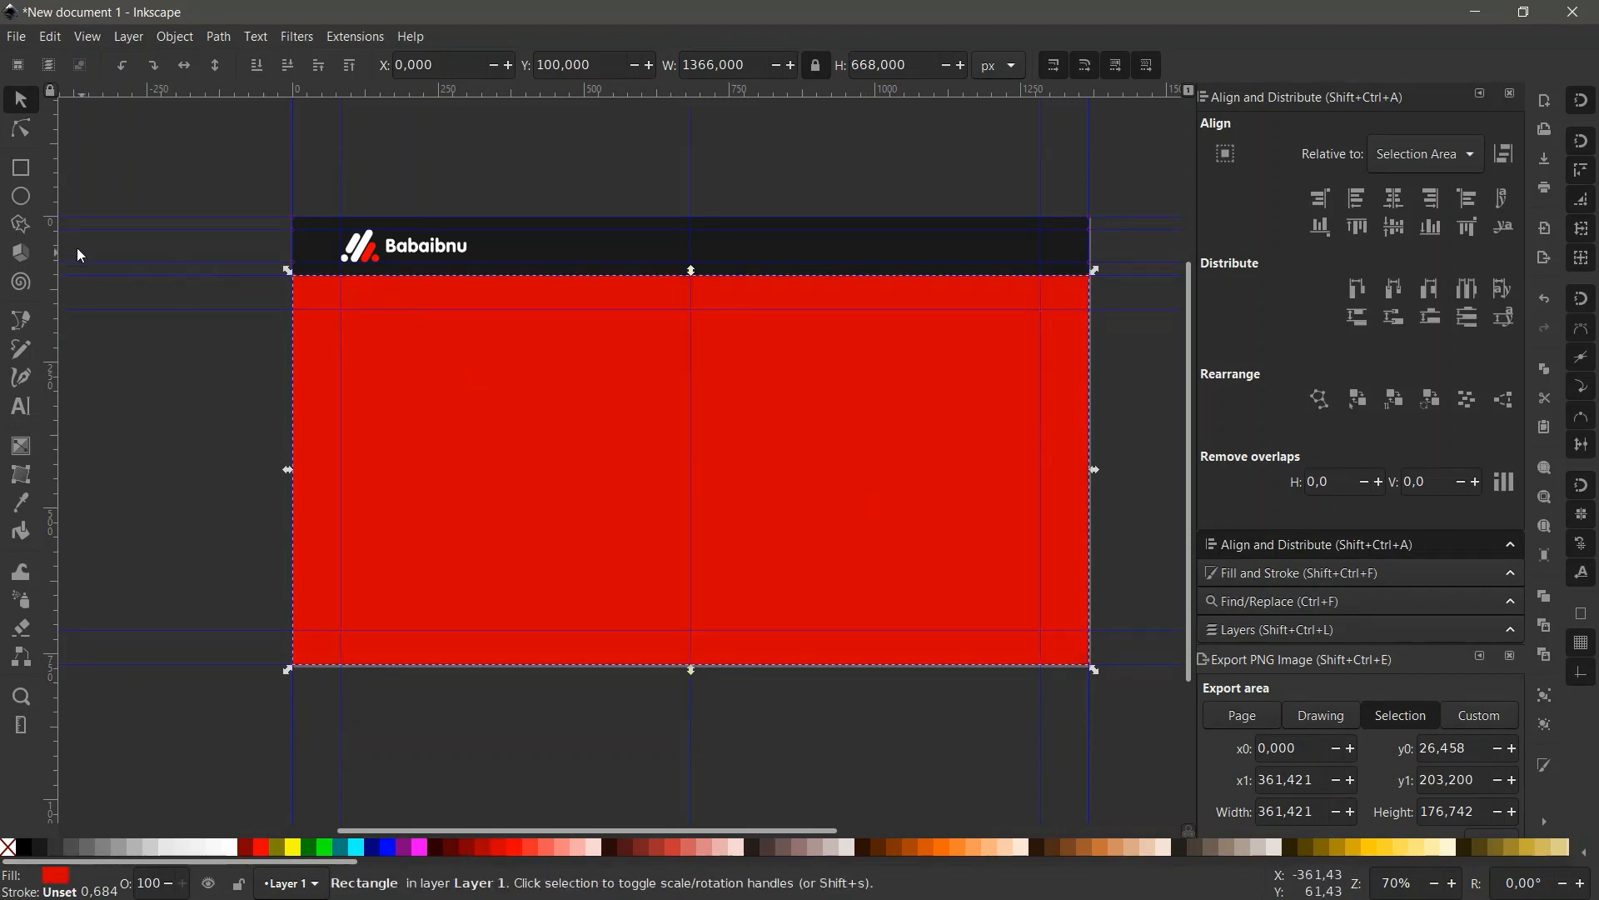
Convert the red rectangle to a path and slide its top-left node along the top edge to about X 887 px.
{"action": "key", "text": "n"}
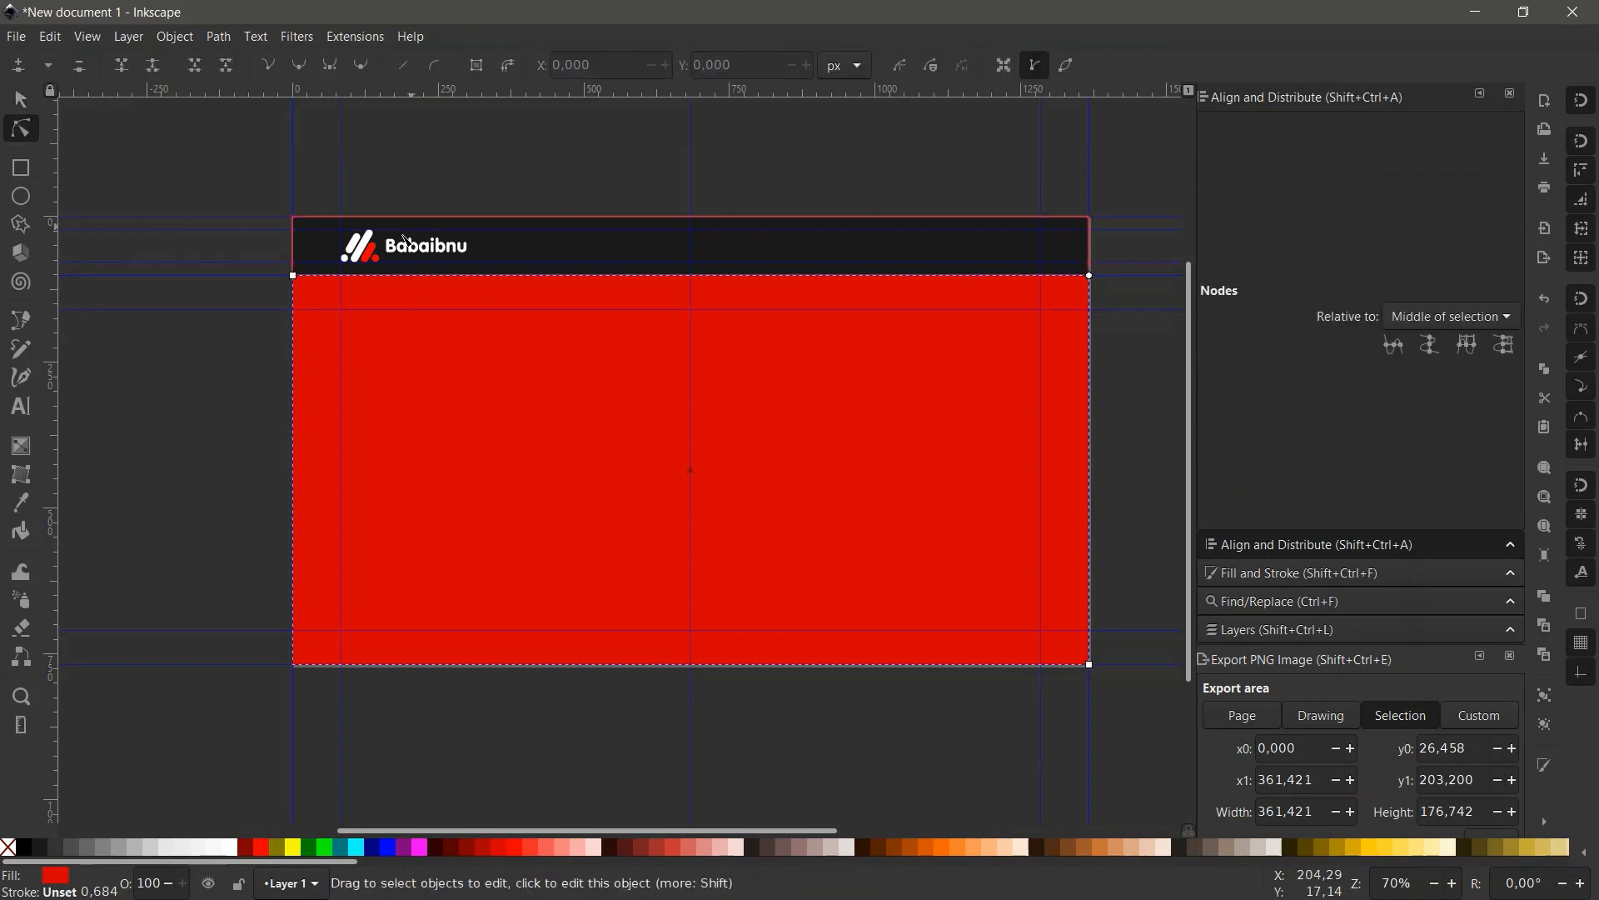
{"action": "left_click", "coordinate": [483, 67]}
{"action": "left_click_drag", "start_coordinate": [298, 281], "coordinate": [816, 332]}
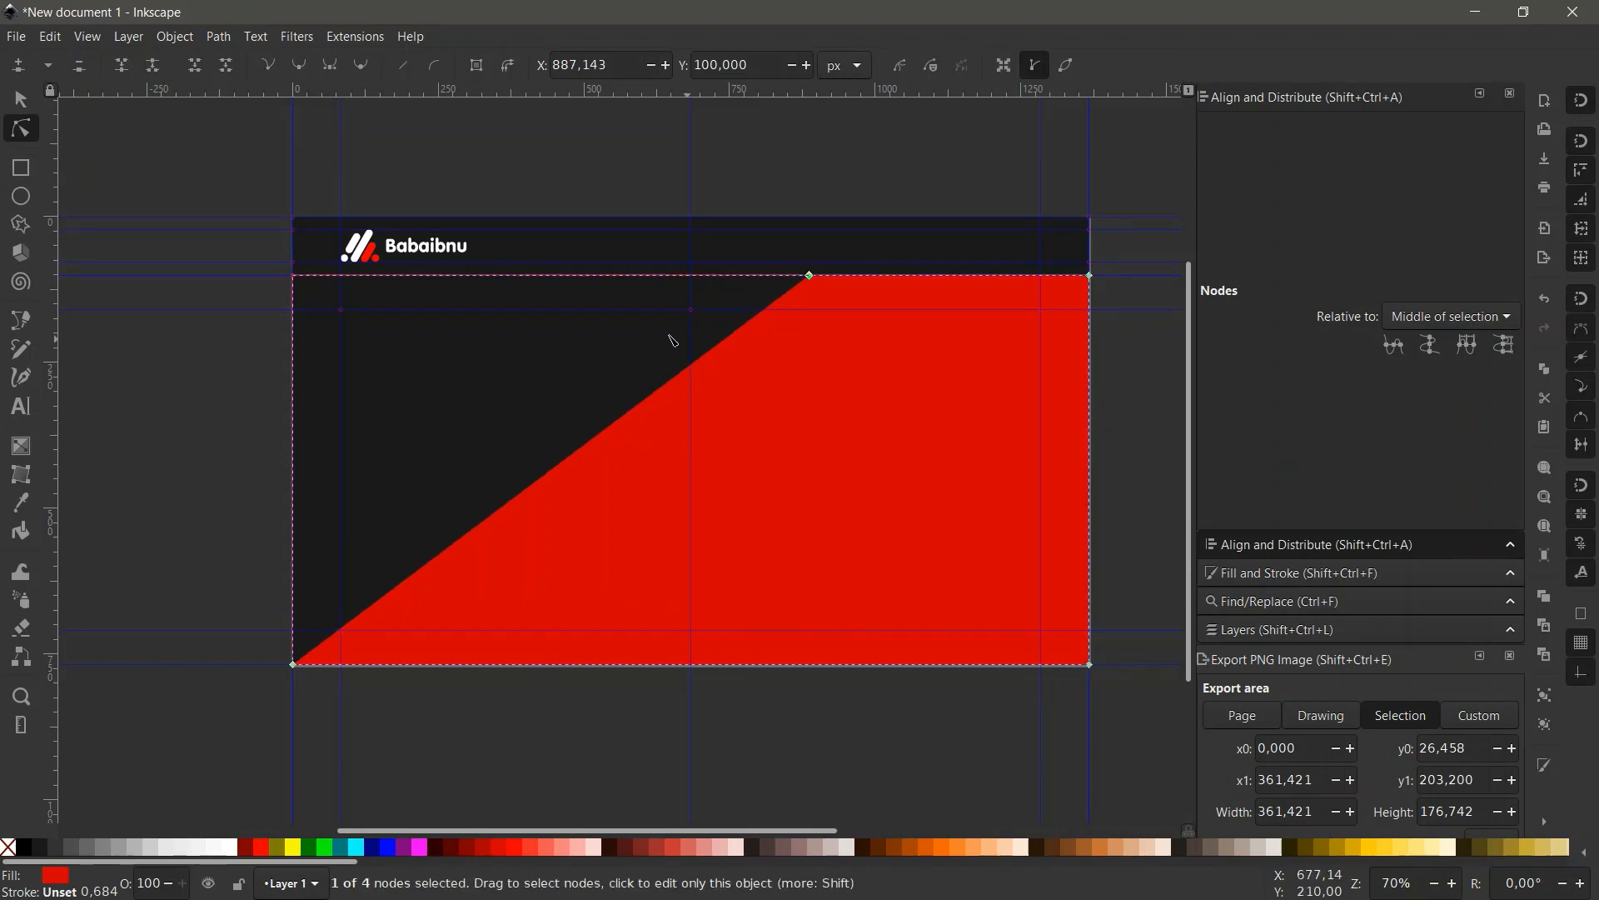
Move the red shape up to the page's top edge and extend its bottom nodes 100 px down to the page's bottom edge.
{"action": "key", "text": "s"}
{"action": "left_click_drag", "start_coordinate": [1083, 382], "coordinate": [1080, 313]}
{"action": "key", "text": "n"}
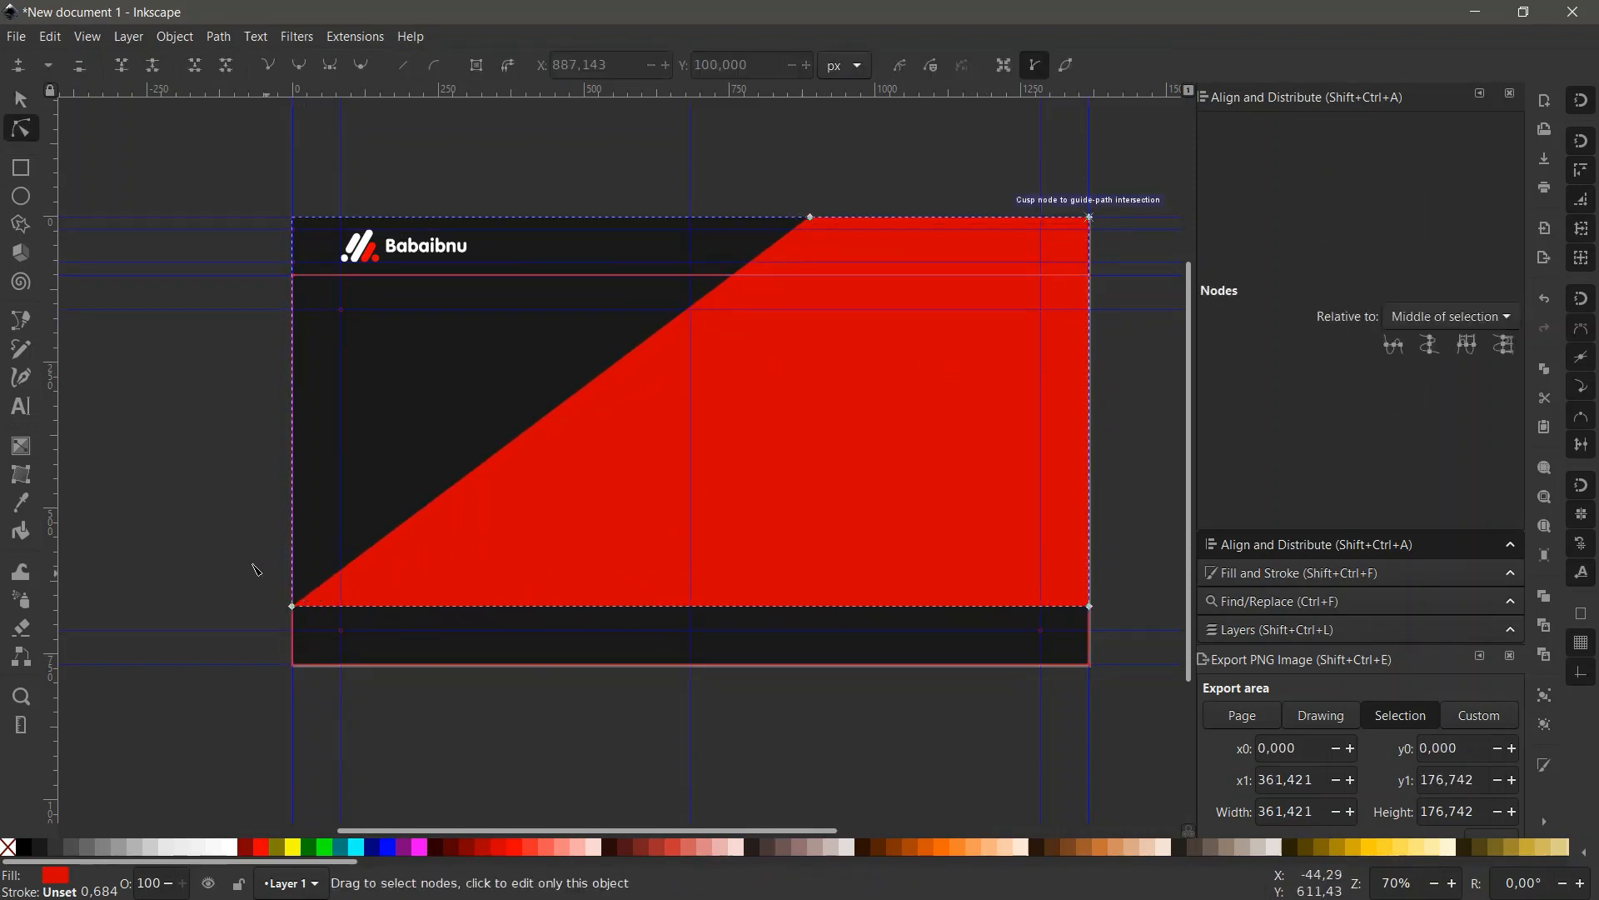
{"action": "left_click_drag", "start_coordinate": [237, 558], "coordinate": [1064, 664]}
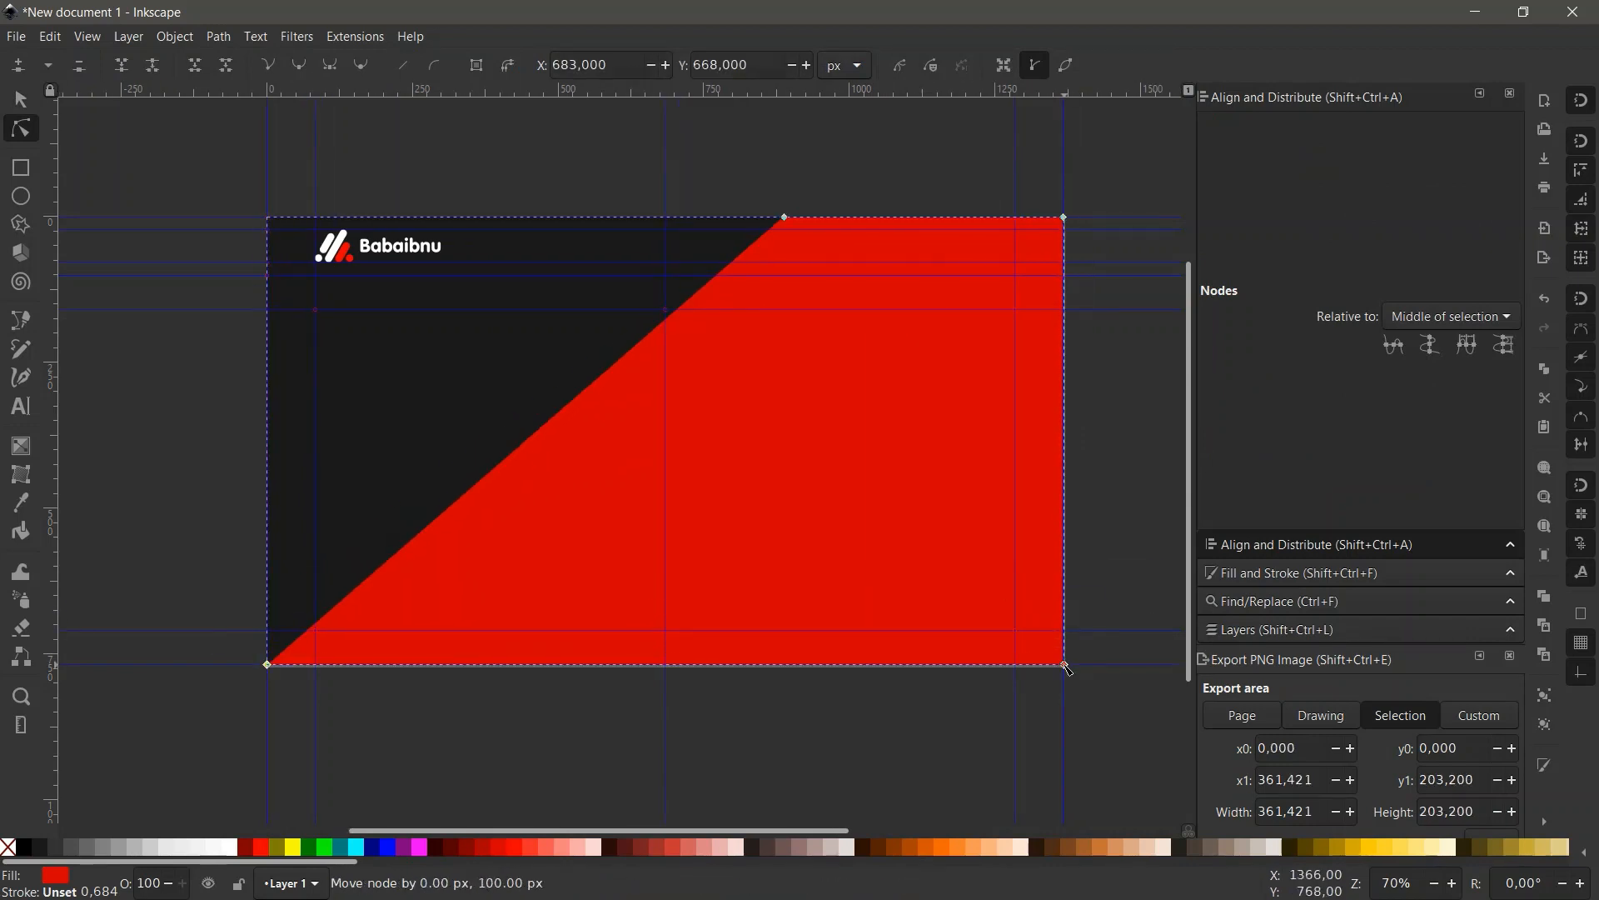
Slide the red shape's bottom-left node along the page's bottom edge to about X 297 px.
{"action": "key", "text": "s"}
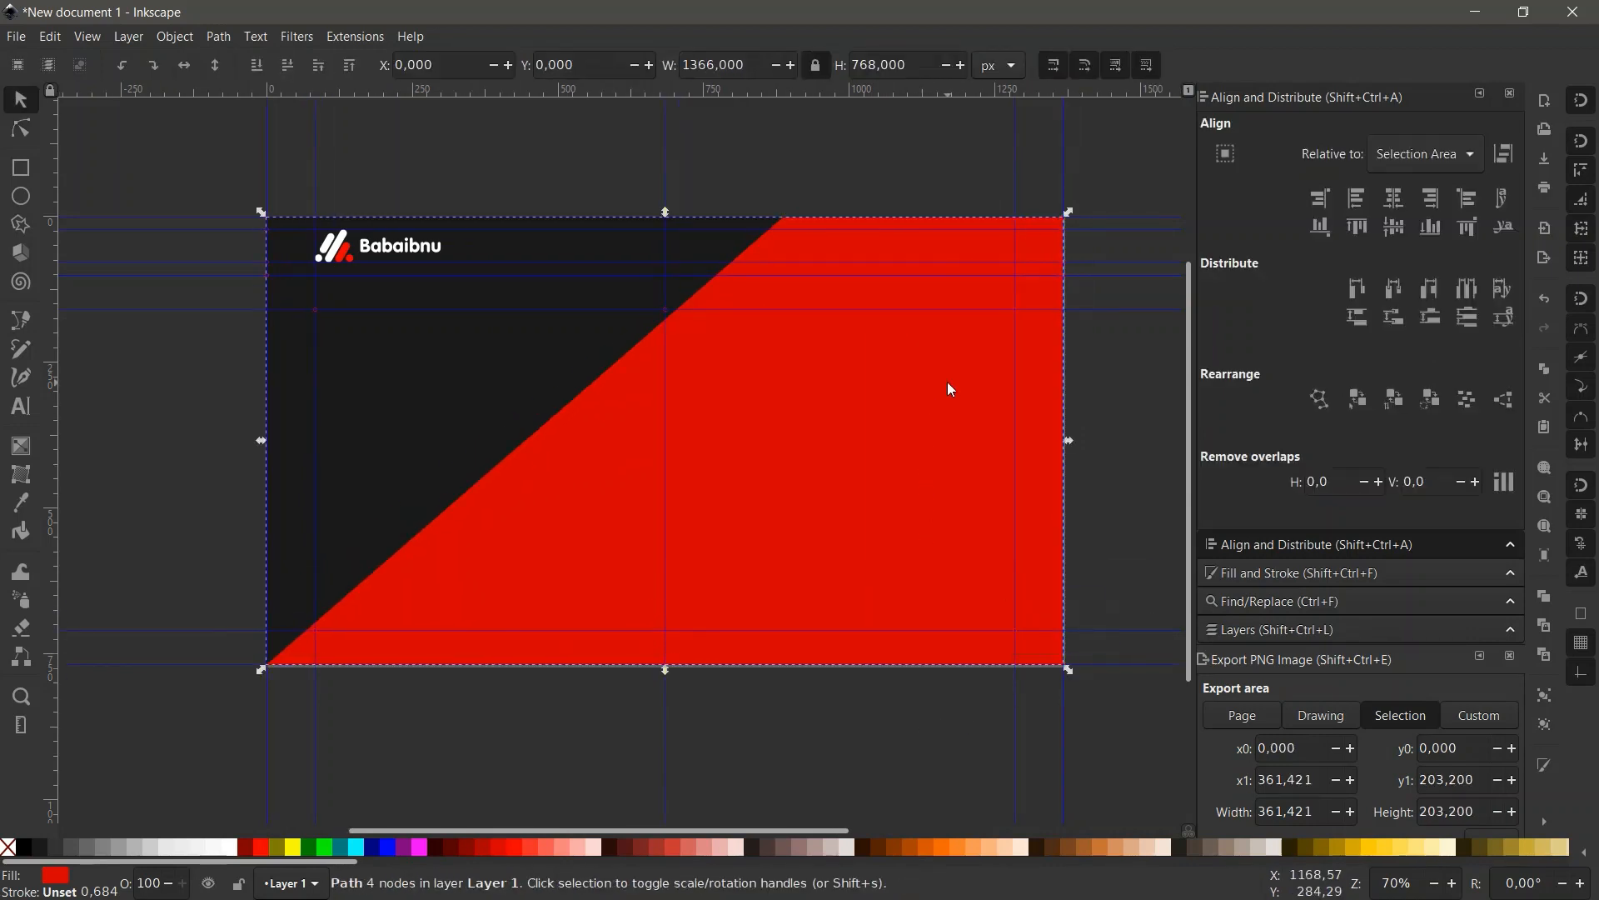
{"action": "left_click_drag", "start_coordinate": [947, 383], "coordinate": [1029, 390]}
{"action": "key", "text": "n"}
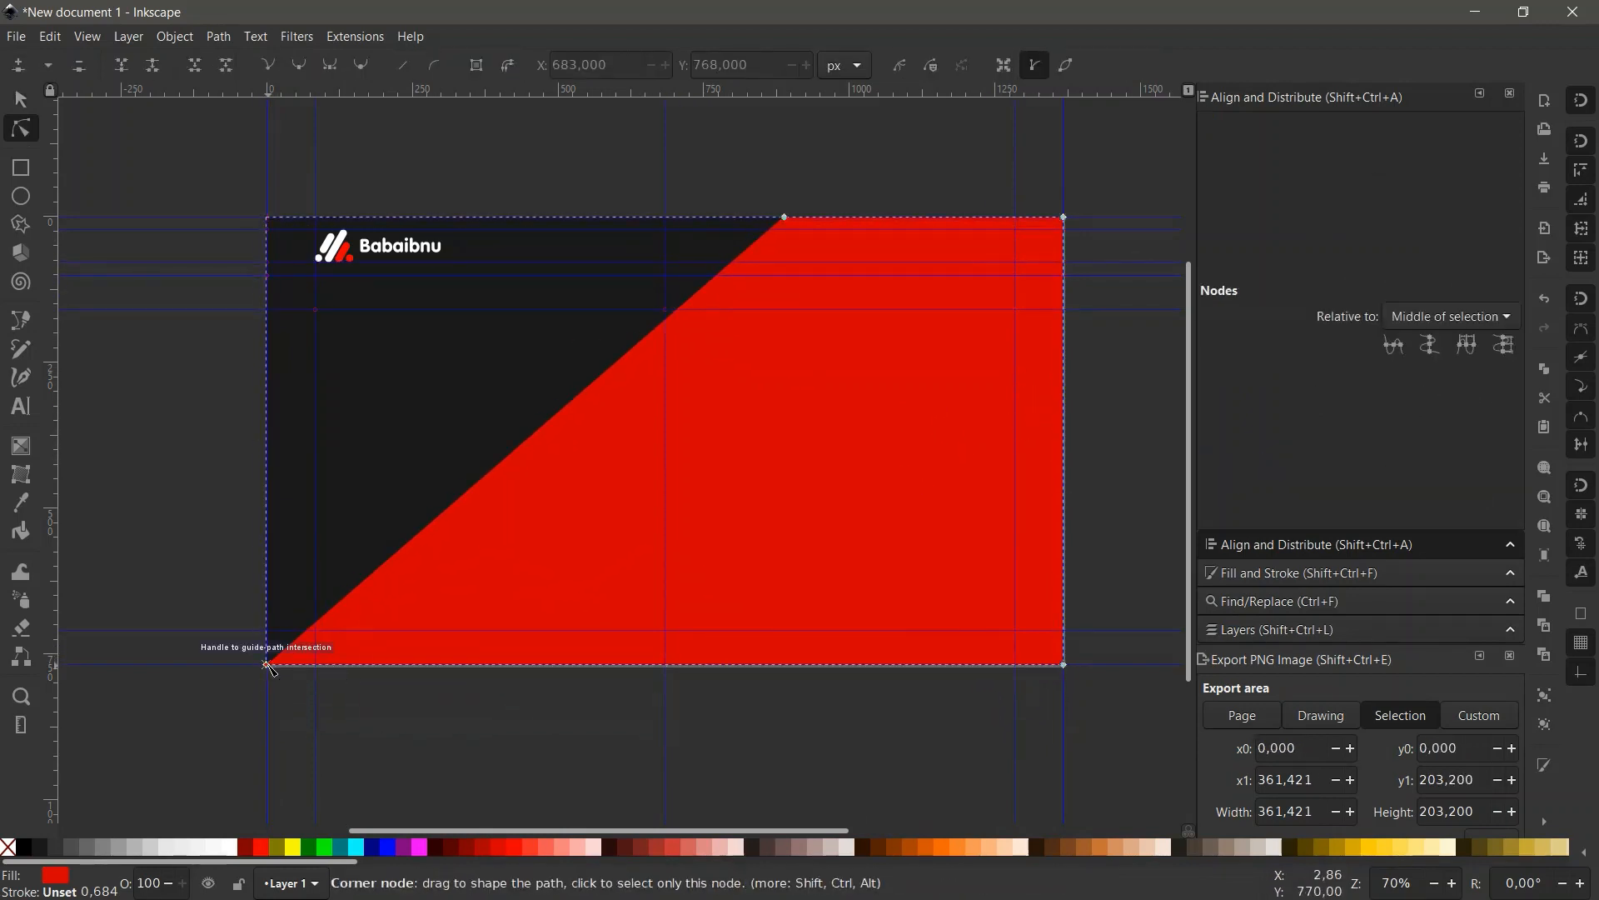
{"action": "left_click", "coordinate": [467, 729]}
{"action": "left_click", "coordinate": [498, 553]}
{"action": "left_click_drag", "start_coordinate": [267, 665], "coordinate": [451, 681]}
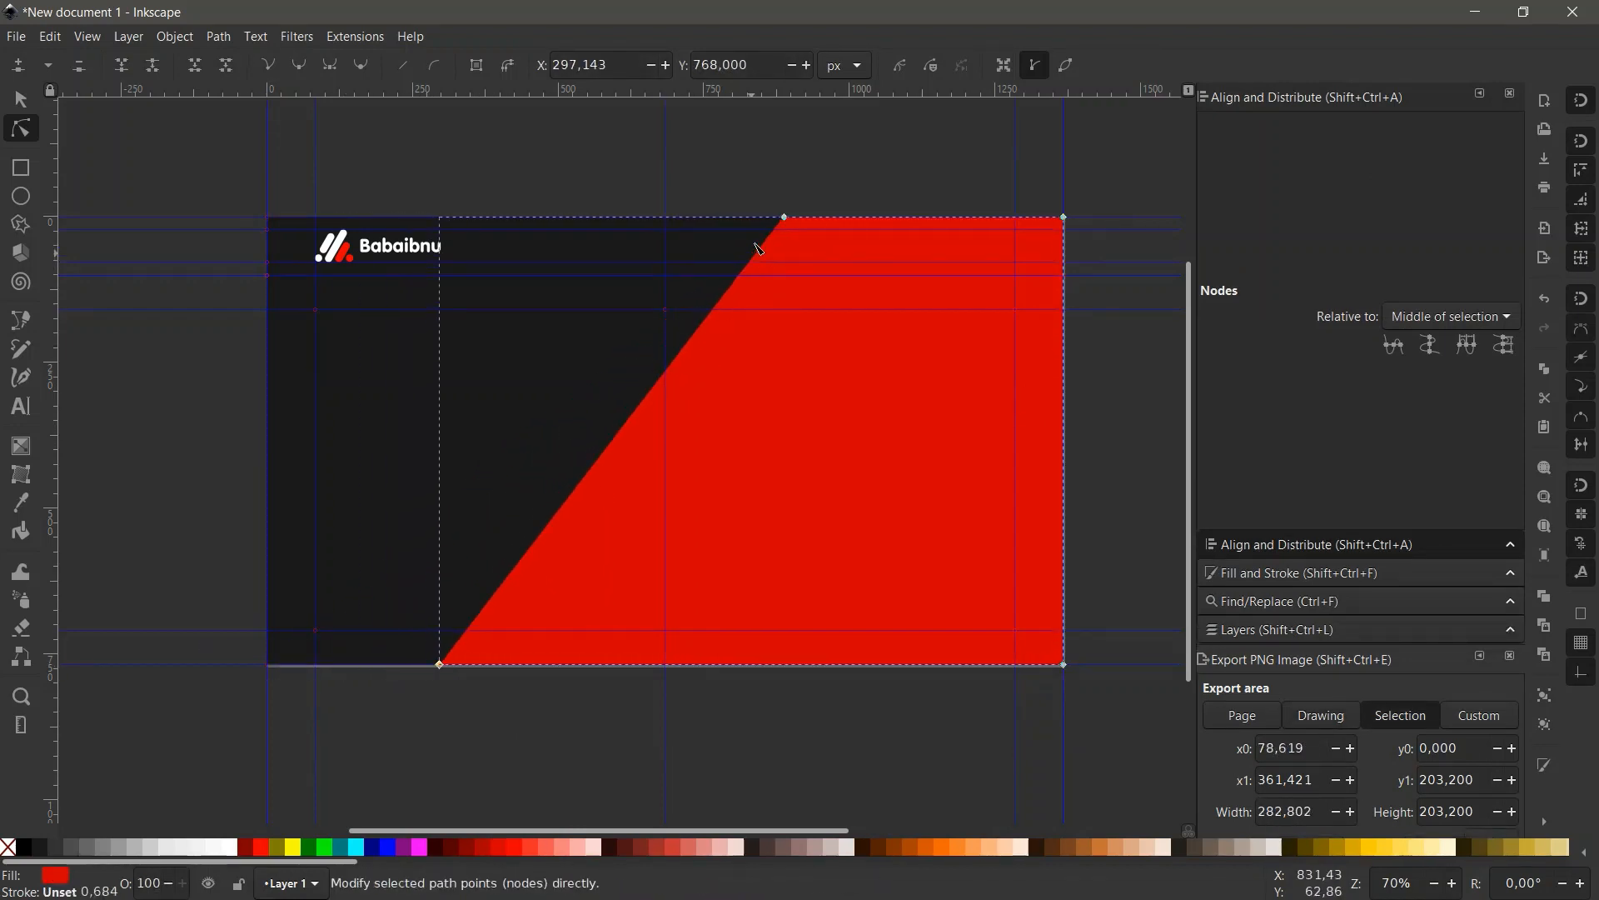
Slide the red shape's top-left node to about X 1093 px and its bottom-left node to about X 489 px.
{"action": "left_click_drag", "start_coordinate": [784, 218], "coordinate": [904, 217]}
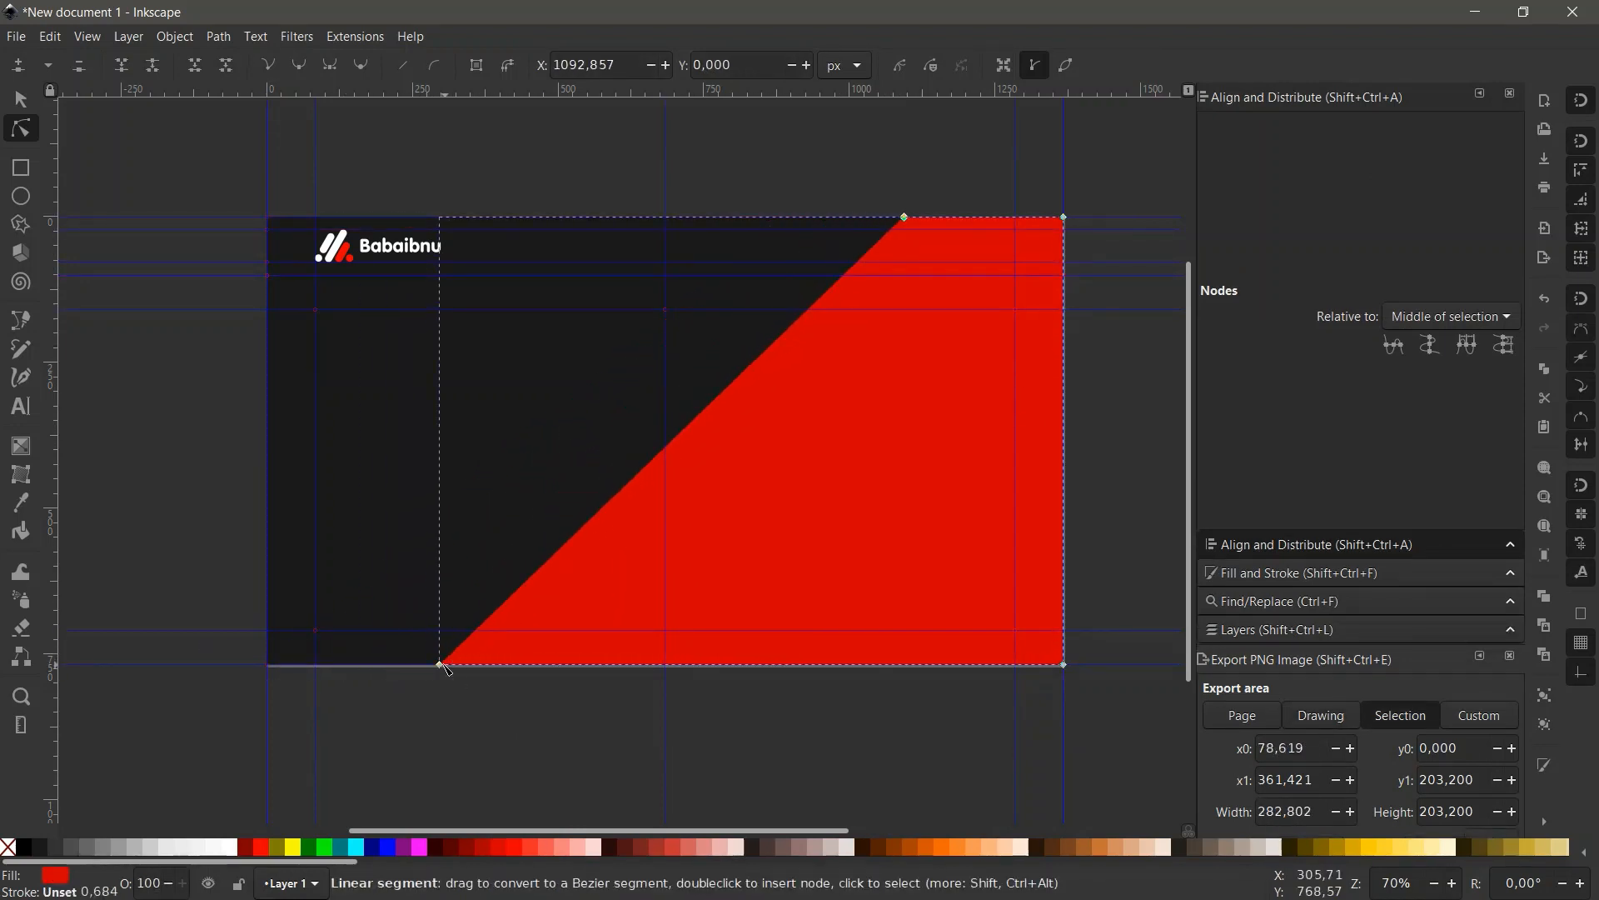
{"action": "left_click_drag", "start_coordinate": [445, 669], "coordinate": [557, 669]}
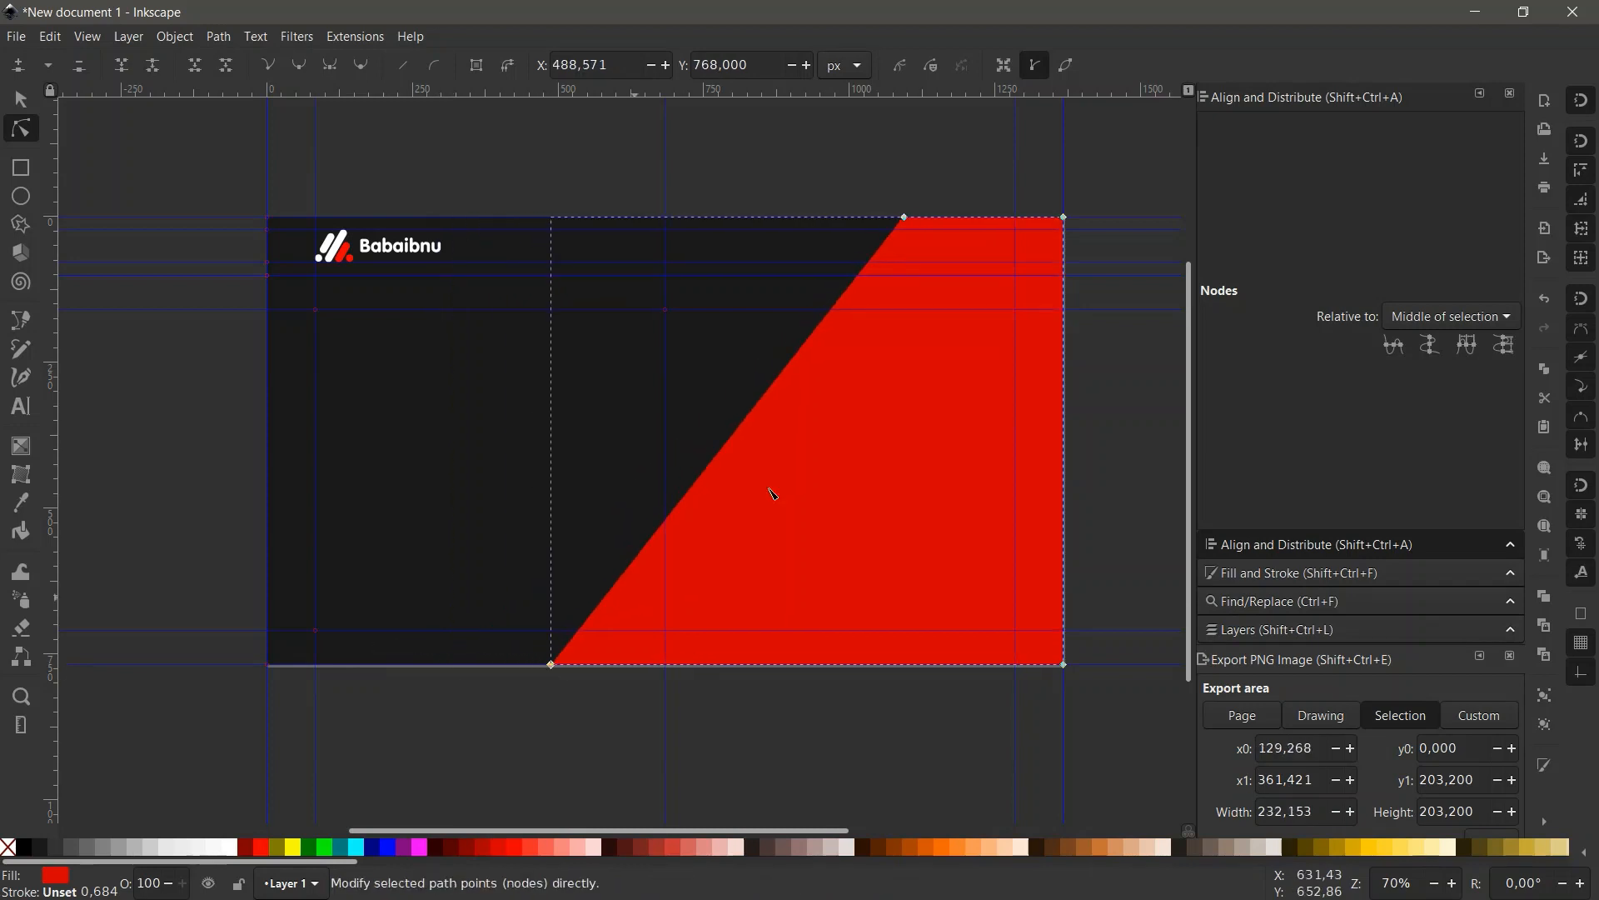
{"action": "left_click", "coordinate": [920, 179]}
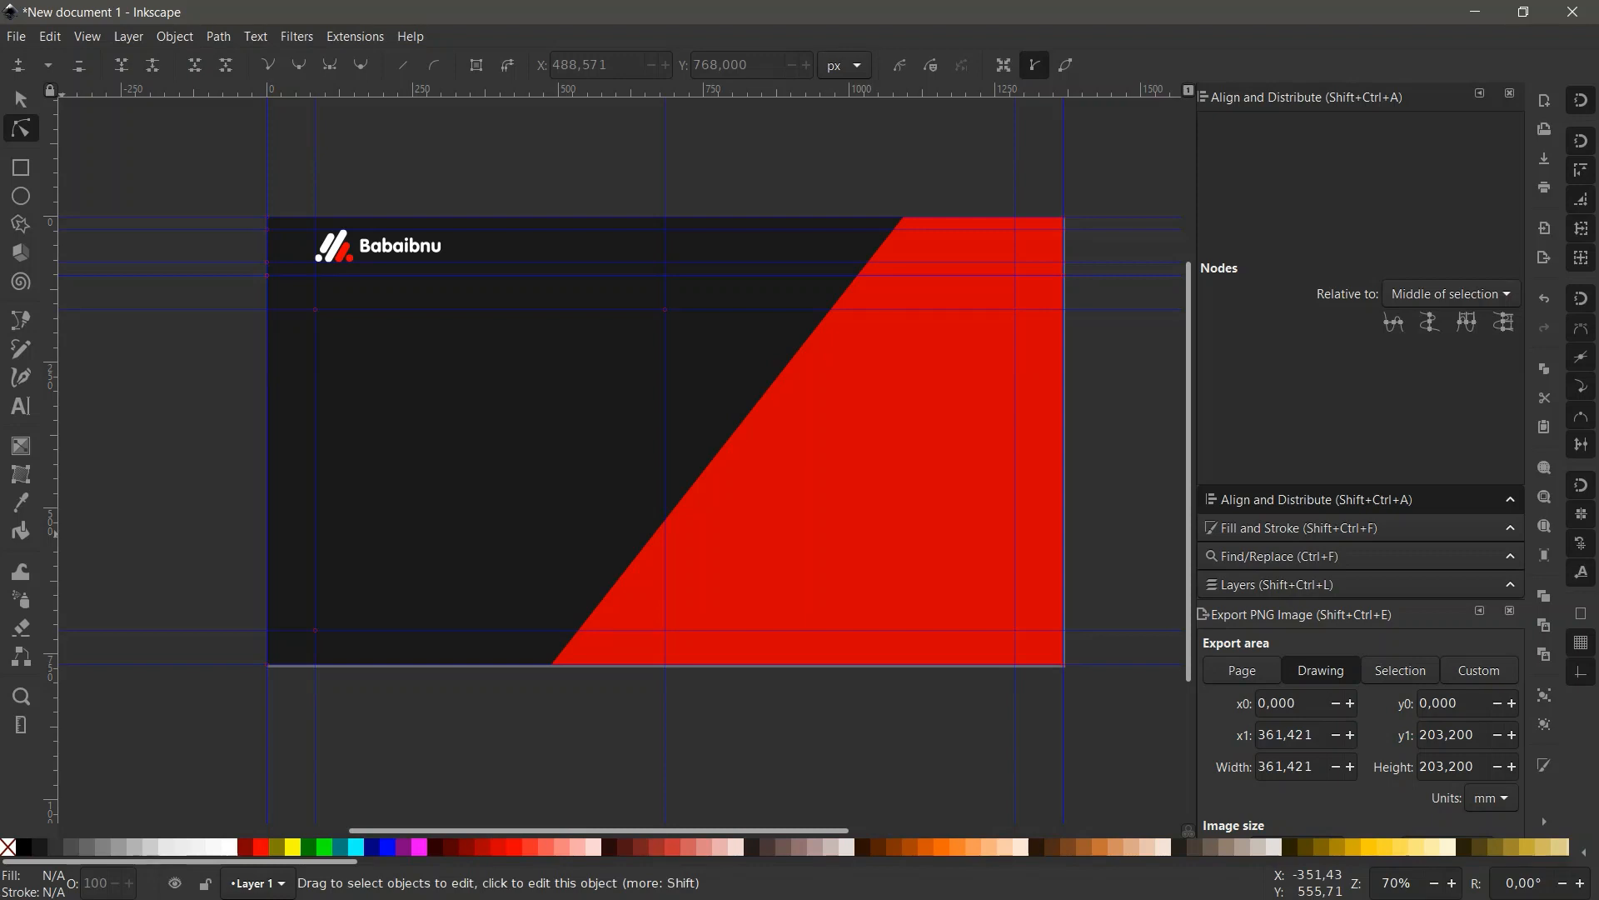
Insert the black shoes photo as an embedded image over the red shape's slanted edge.
{"action": "key", "text": "alt+Tab"}
{"action": "left_click_drag", "start_coordinate": [369, 347], "coordinate": [858, 423]}
{"action": "left_click", "coordinate": [942, 591]}
{"action": "key", "text": "s"}
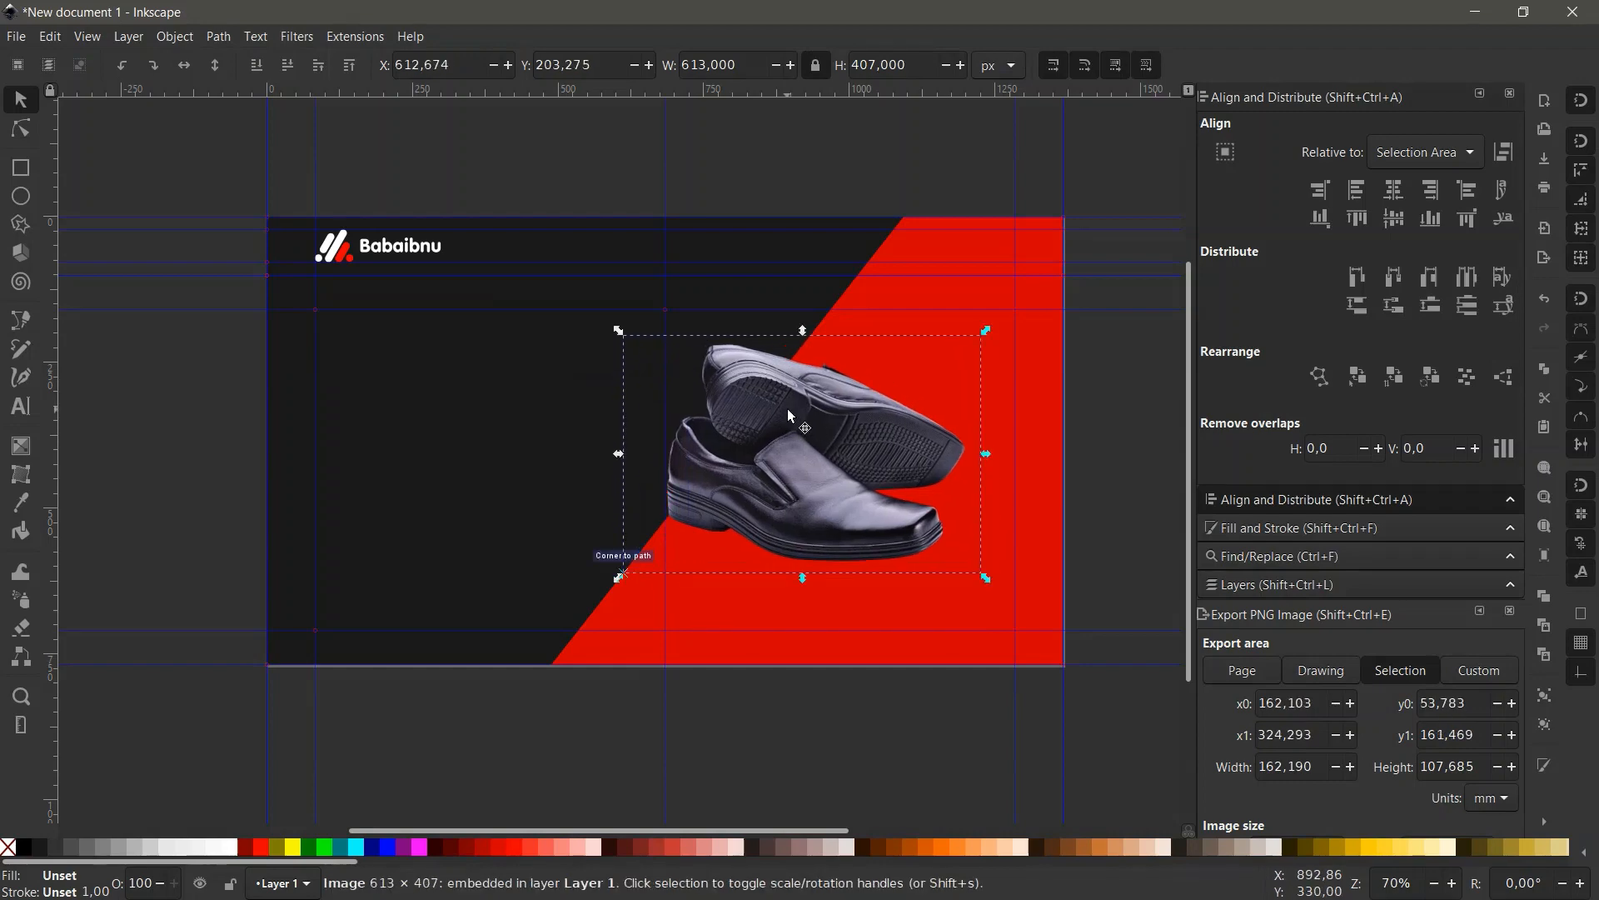
{"action": "scroll", "coordinate": [712, 420], "scroll_direction": "up", "scroll_amount": 2}
{"action": "scroll", "coordinate": [615, 233], "scroll_direction": "up", "scroll_amount": 5}
{"action": "scroll", "coordinate": [621, 241], "scroll_direction": "down", "scroll_amount": 6}
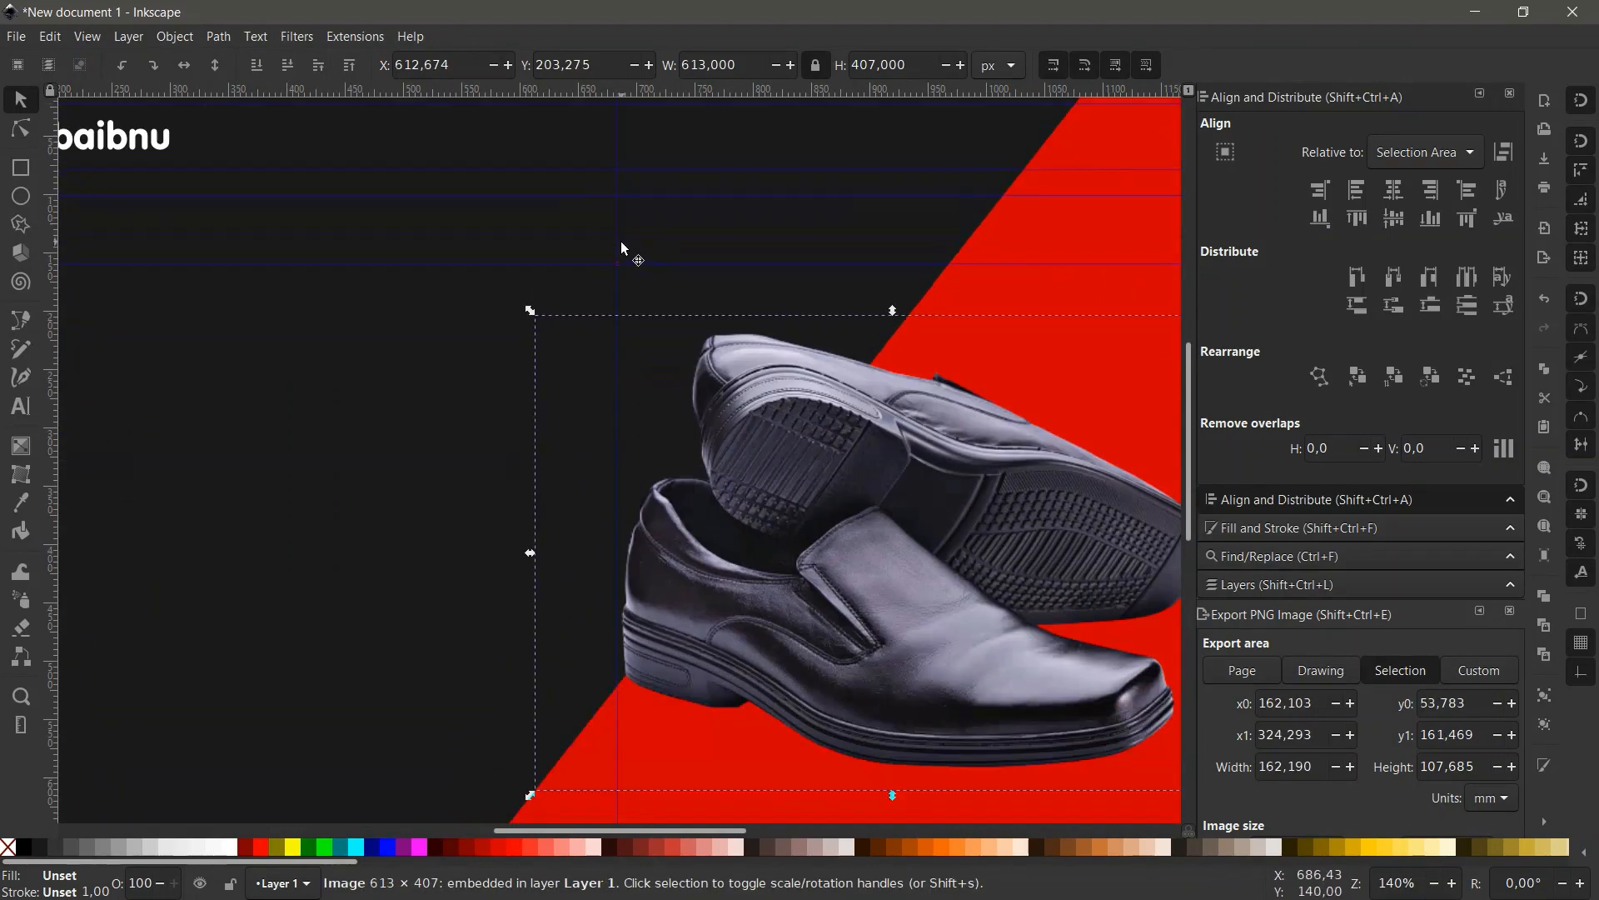
Reposition the shoes image to about X 610 px, Y 217 px so the heel meets the page's vertical centre guide.
{"action": "scroll", "coordinate": [517, 284], "scroll_direction": "down", "scroll_amount": 2}
{"action": "scroll", "coordinate": [618, 405], "scroll_direction": "up", "scroll_amount": 2}
{"action": "left_click_drag", "start_coordinate": [530, 538], "coordinate": [517, 552]}
{"action": "scroll", "coordinate": [518, 552], "scroll_direction": "up", "scroll_amount": 1}
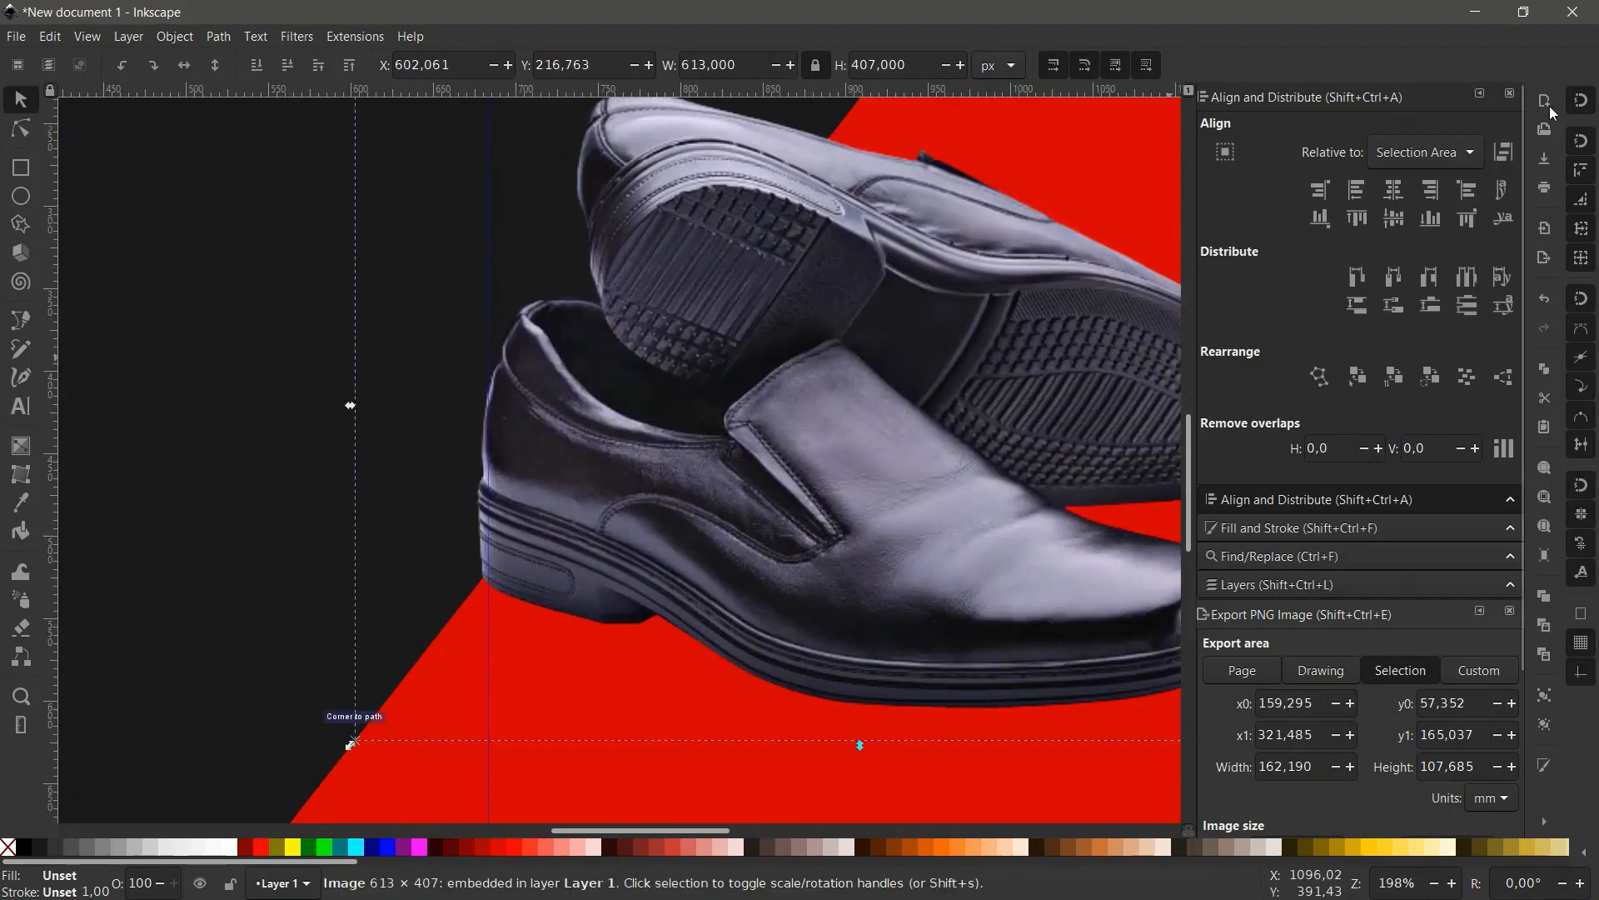
{"action": "key", "text": "Right"}
{"action": "key", "text": "Right"}
{"action": "key", "text": "Right"}
{"action": "key", "text": "Right"}
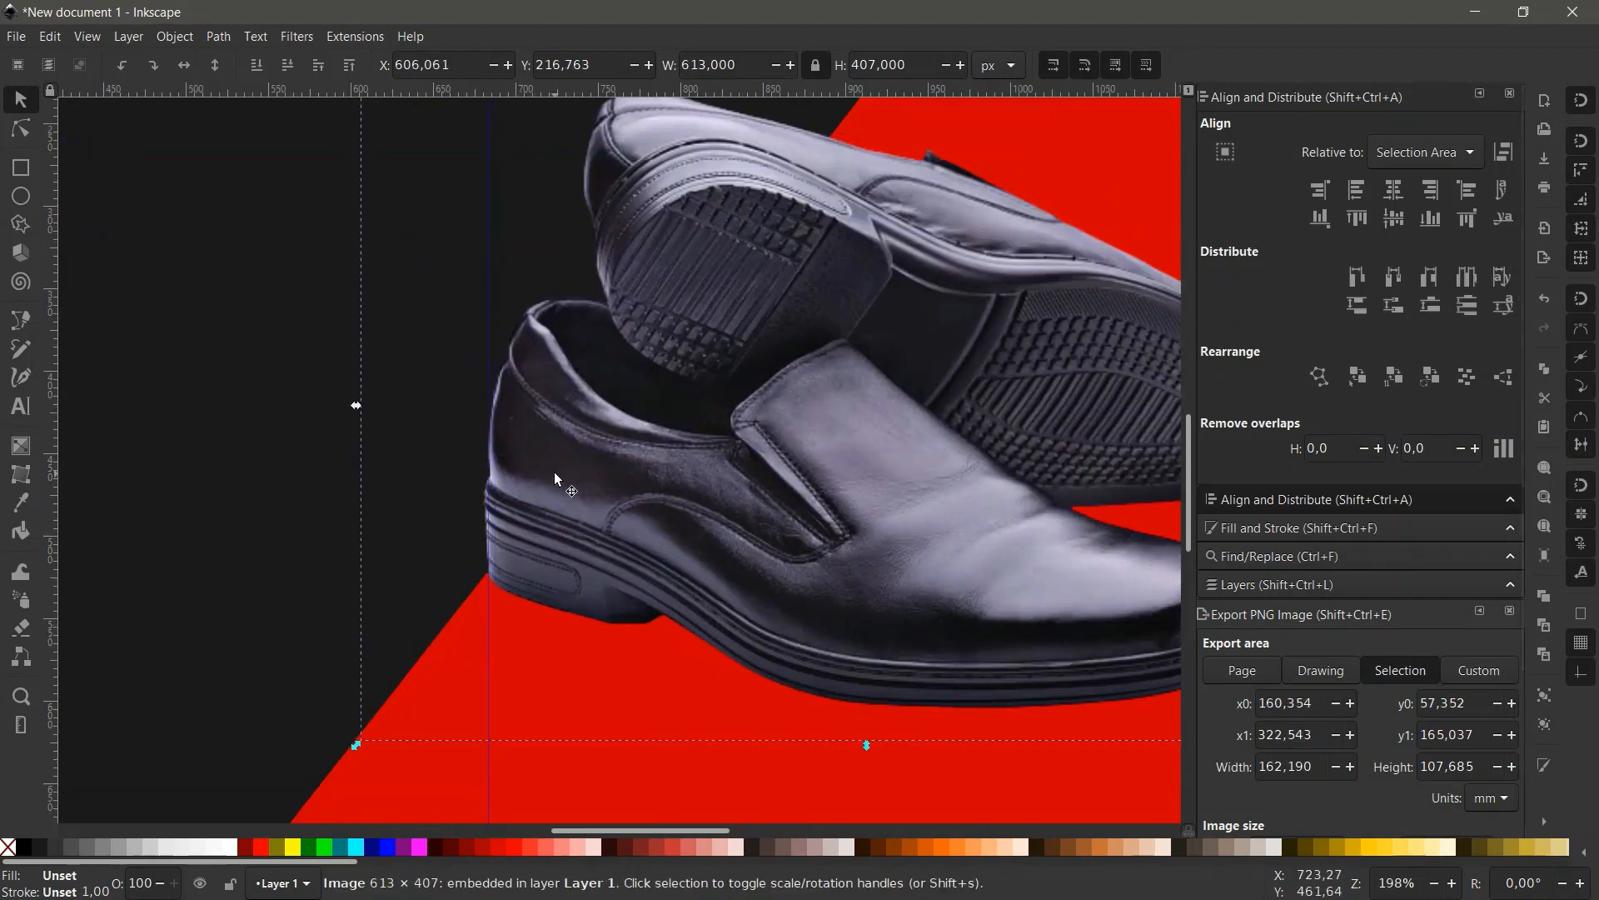
{"action": "scroll", "coordinate": [553, 471], "scroll_direction": "down", "scroll_amount": 3}
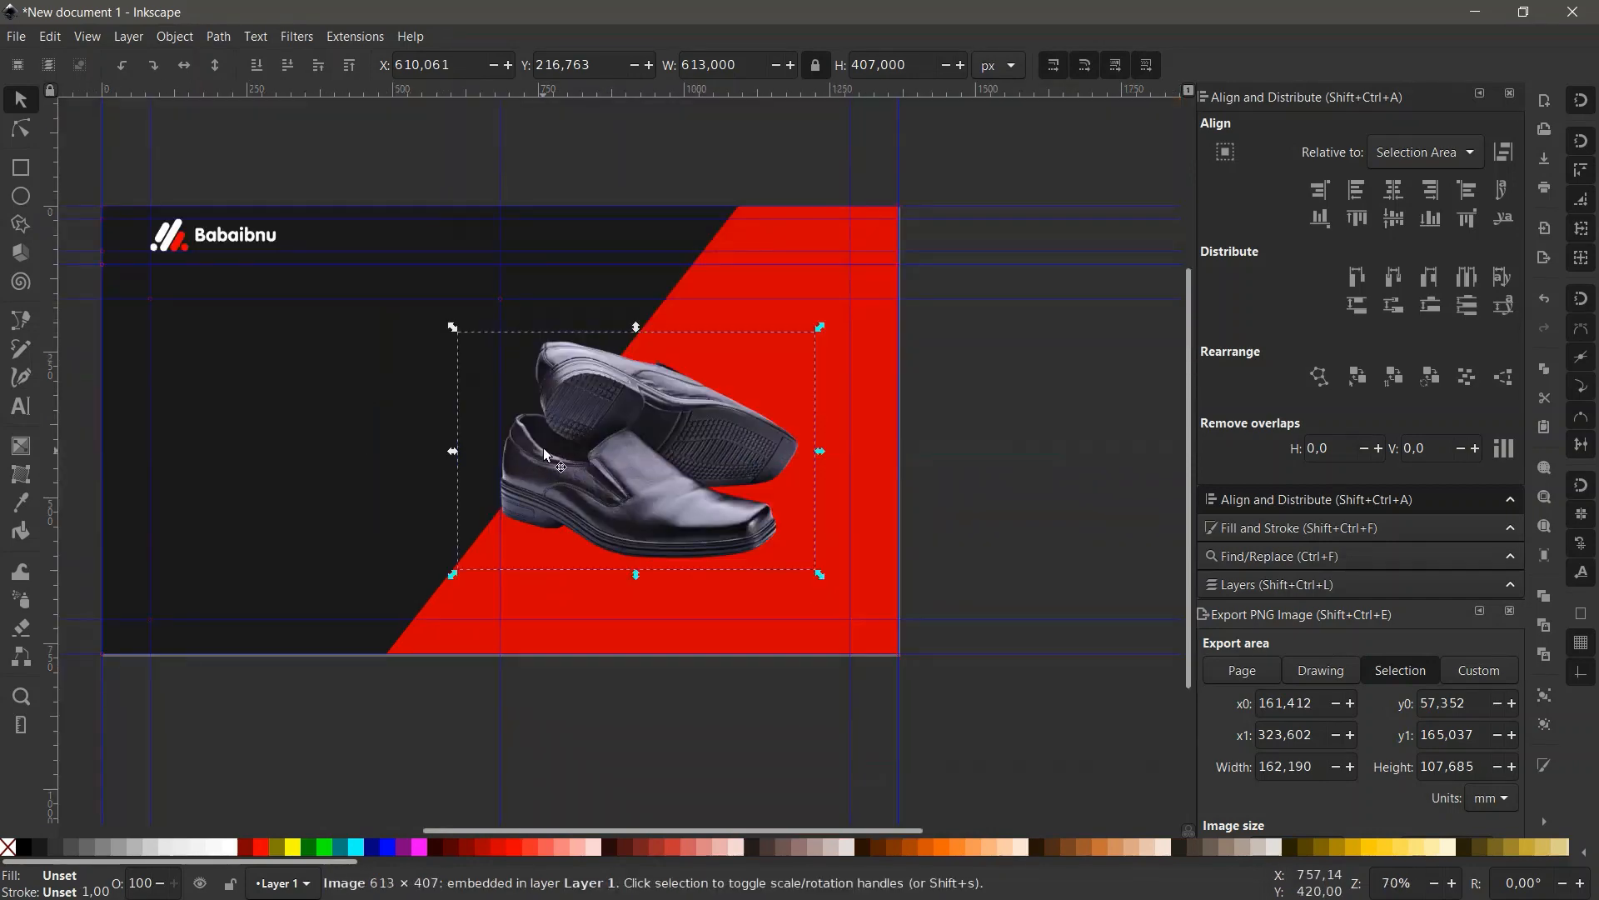
{"action": "scroll", "coordinate": [500, 558], "scroll_direction": "up", "scroll_amount": 3}
{"action": "scroll", "coordinate": [460, 465], "scroll_direction": "down", "scroll_amount": 2}
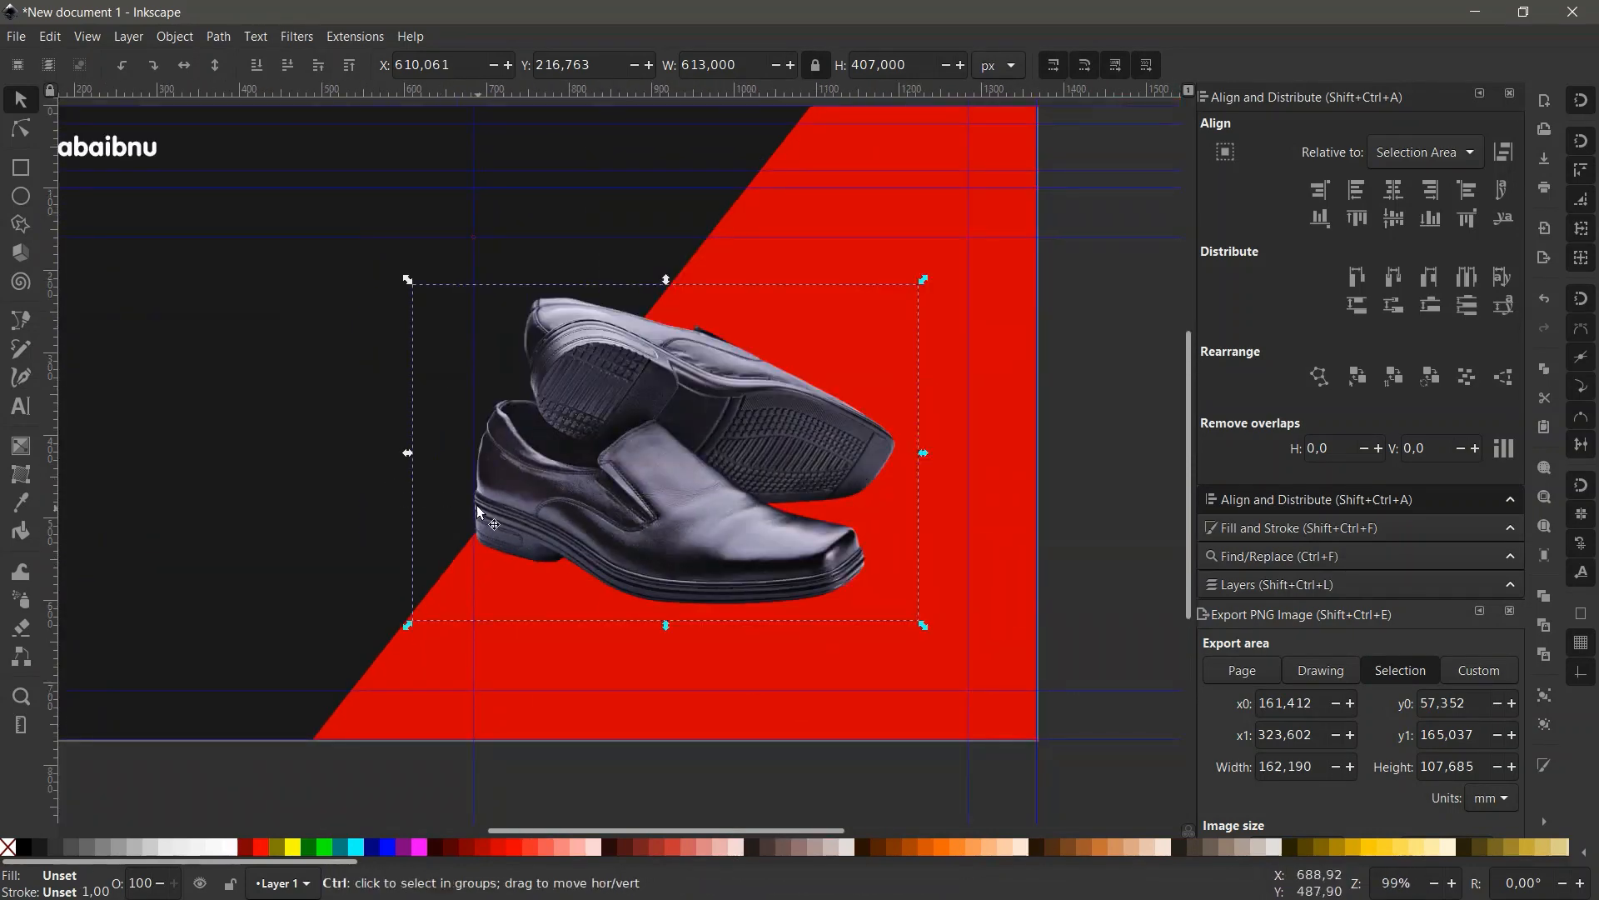
{"action": "scroll", "coordinate": [478, 506], "scroll_direction": "up", "scroll_amount": 2}
{"action": "scroll", "coordinate": [453, 452], "scroll_direction": "down", "scroll_amount": 2}
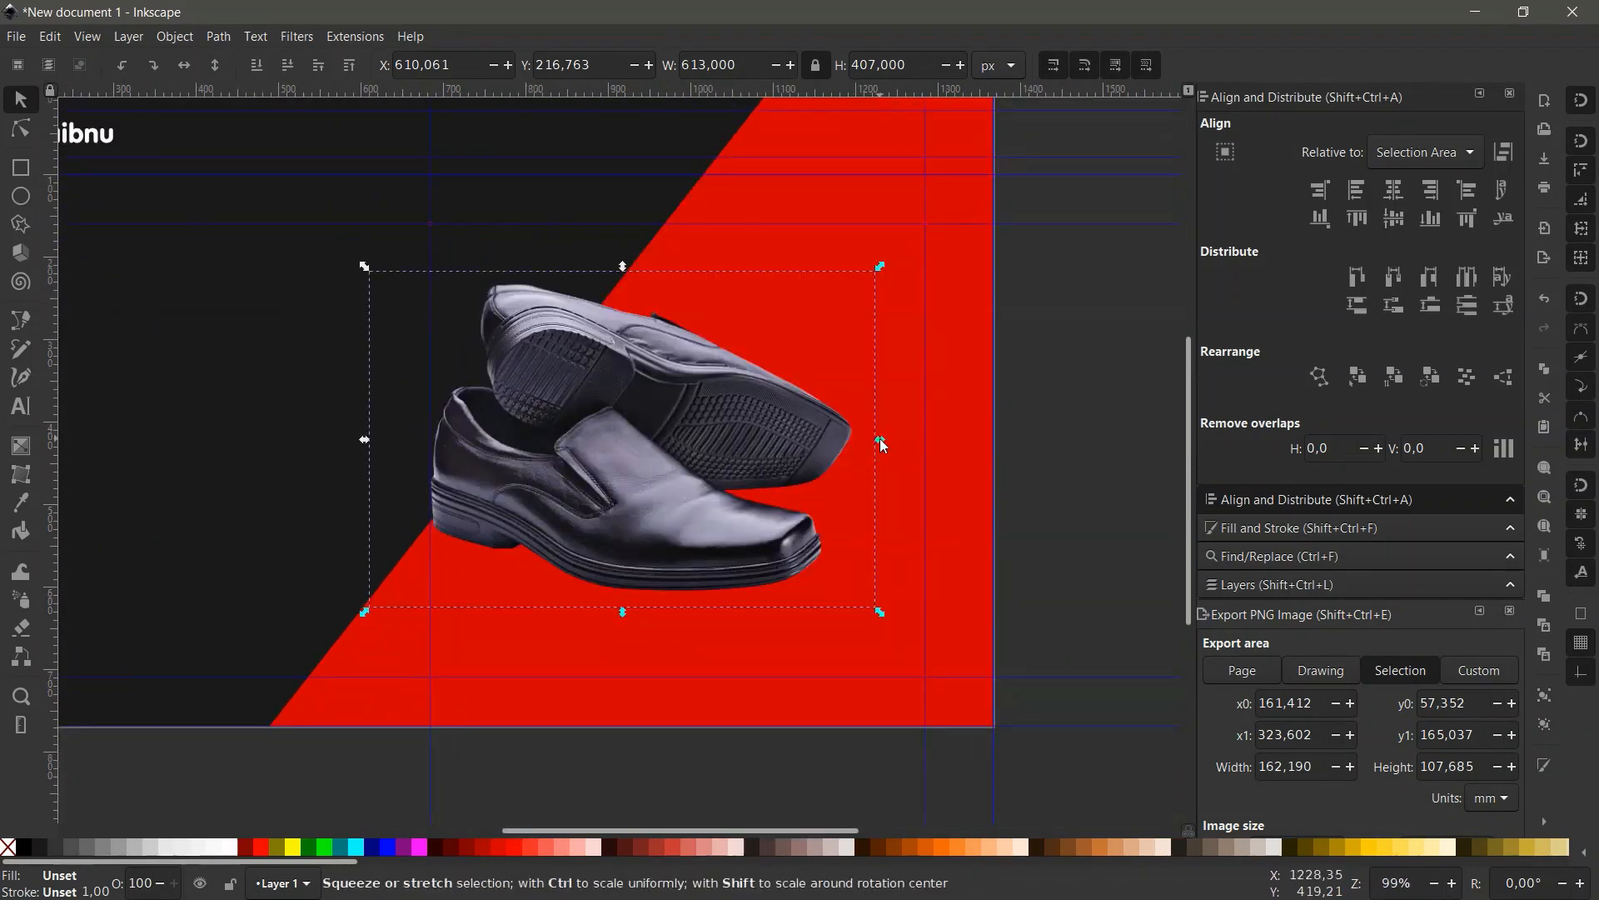
Enlarge the shoes image proportionally to about 705 × 468 px.
{"action": "left_click_drag", "start_coordinate": [879, 440], "coordinate": [956, 438]}
{"action": "left_click", "coordinate": [1024, 423]}
{"action": "scroll", "coordinate": [917, 442], "scroll_direction": "down", "scroll_amount": 1}
{"action": "scroll", "coordinate": [683, 458], "scroll_direction": "up", "scroll_amount": 2}
{"action": "left_click", "coordinate": [558, 482]}
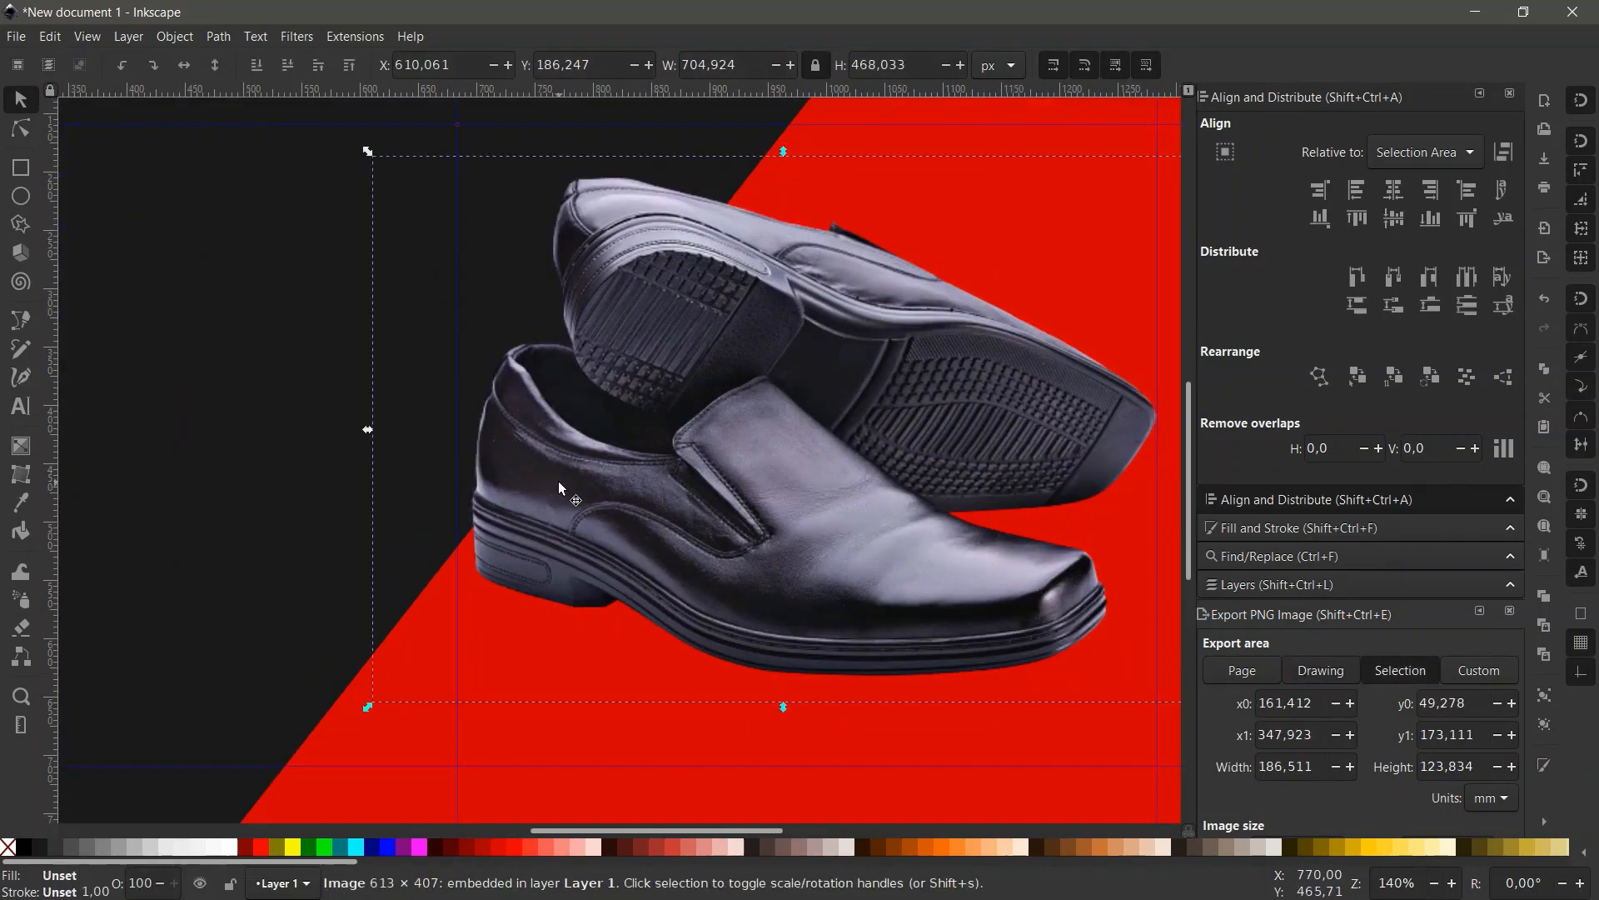
Move the shoes image slightly left and scale it to about 718 × 477 px, at about X 599 px, Y 182 px.
{"action": "left_click_drag", "start_coordinate": [620, 492], "coordinate": [605, 493]}
{"action": "scroll", "coordinate": [606, 493], "scroll_direction": "down", "scroll_amount": 2}
{"action": "scroll", "coordinate": [858, 463], "scroll_direction": "up", "scroll_amount": 1}
{"action": "left_click_drag", "start_coordinate": [863, 467], "coordinate": [871, 466]}
{"action": "left_click", "coordinate": [1018, 447]}
{"action": "scroll", "coordinate": [1022, 453], "scroll_direction": "down", "scroll_amount": 2}
{"action": "scroll", "coordinate": [583, 463], "scroll_direction": "up", "scroll_amount": 2}
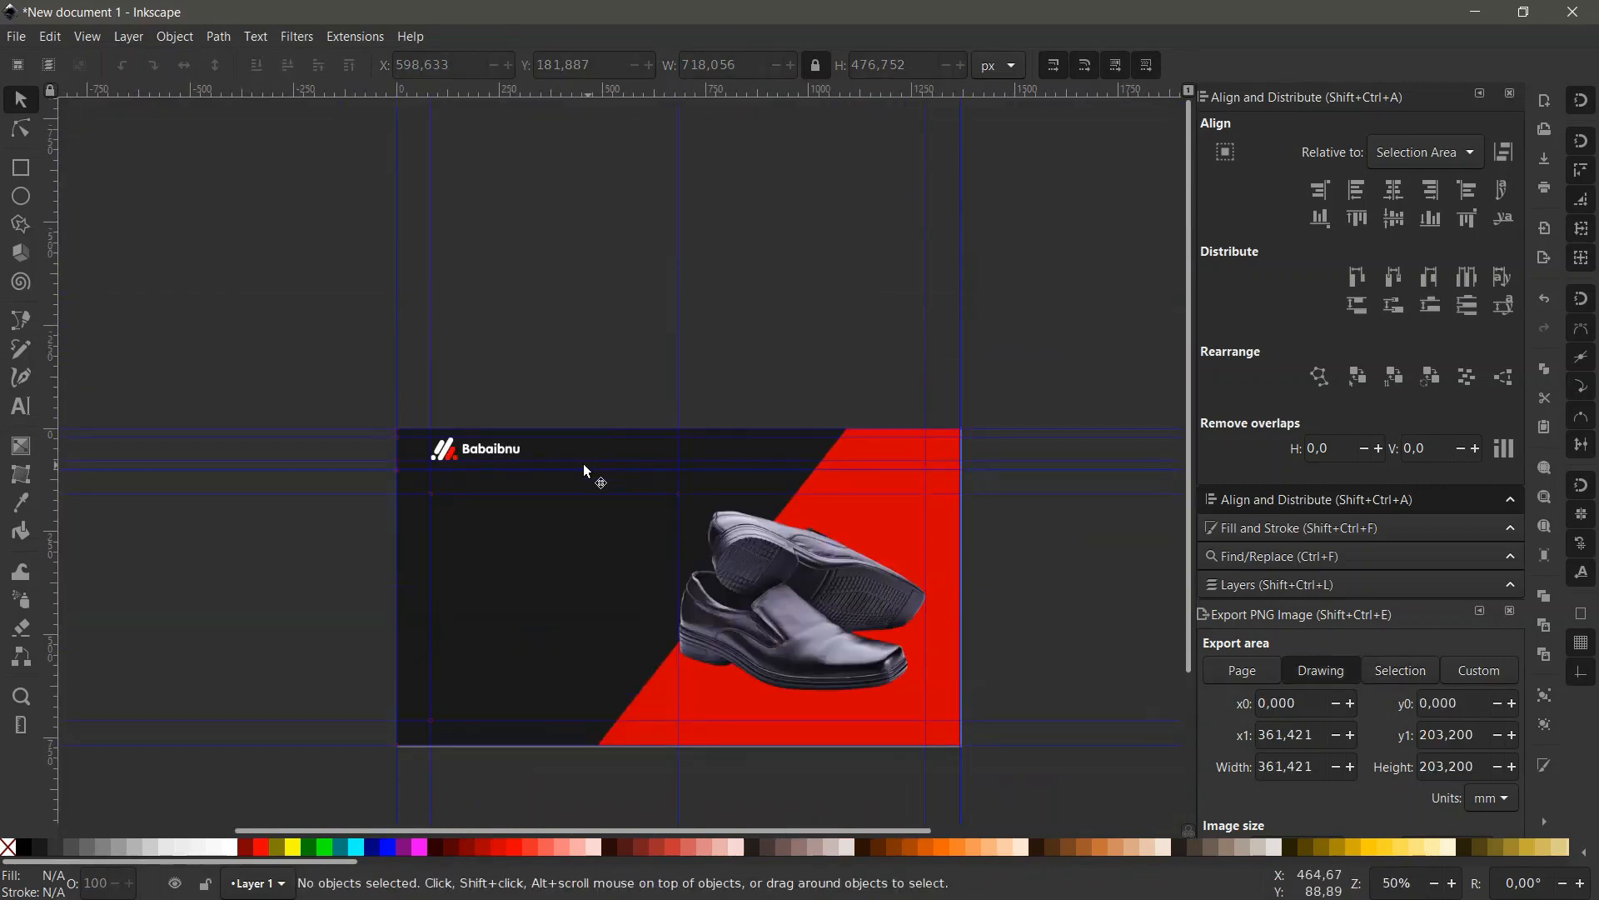
{"action": "scroll", "coordinate": [513, 443], "scroll_direction": "up", "scroll_amount": 1}
{"action": "scroll", "coordinate": [493, 458], "scroll_direction": "down", "scroll_amount": 5}
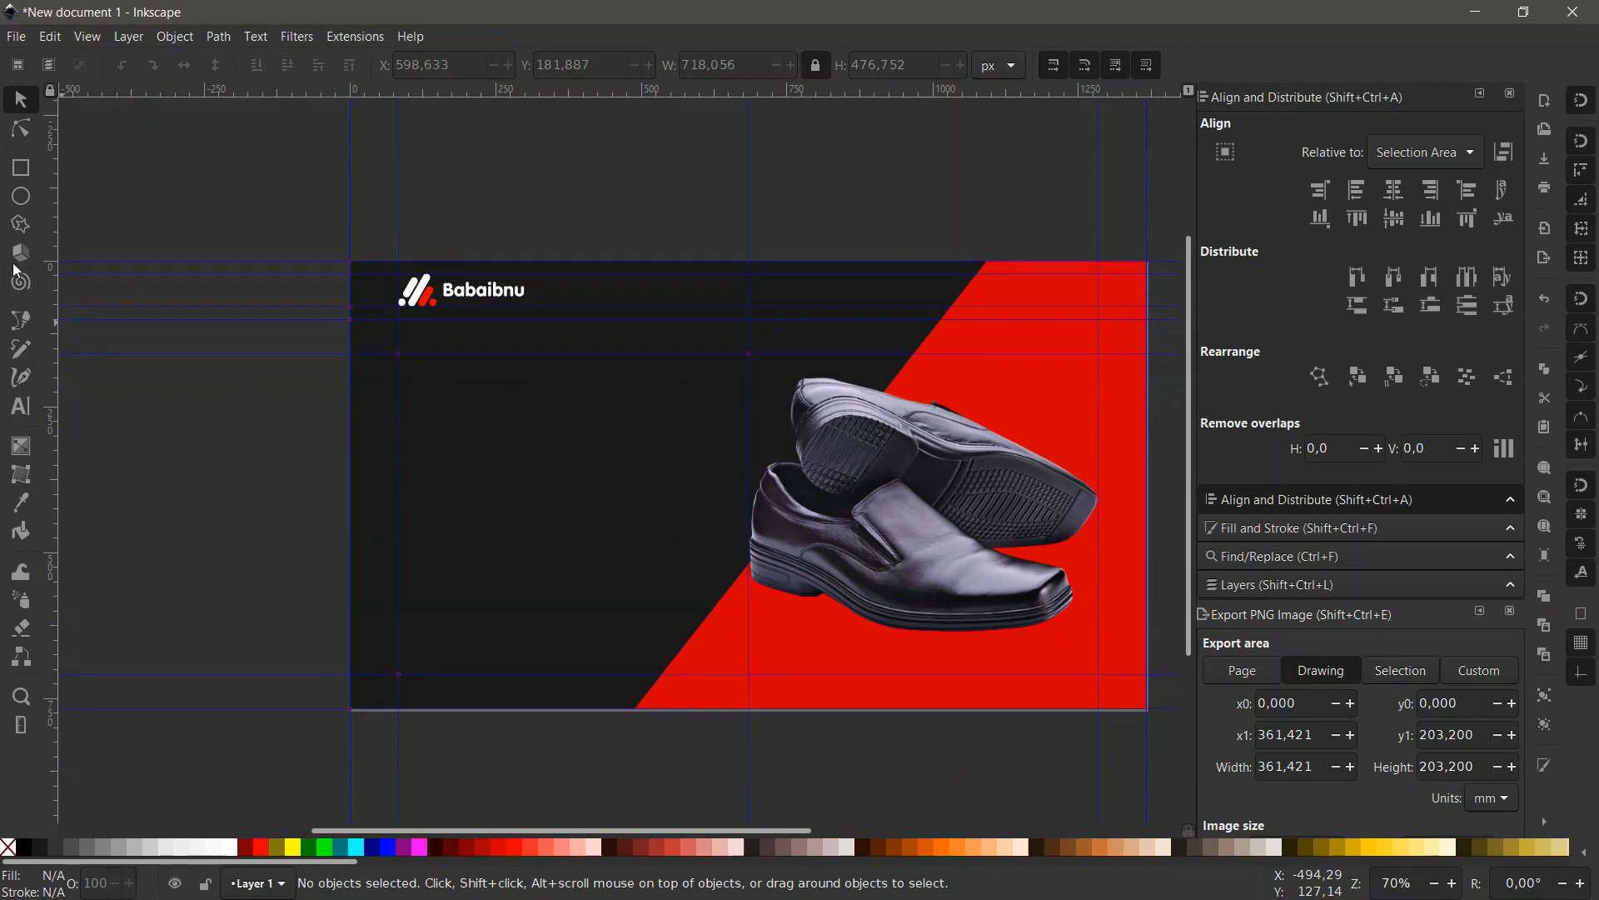
Start a text object in the dark area below the logo.
{"action": "left_click", "coordinate": [20, 408]}
{"action": "scroll", "coordinate": [435, 450], "scroll_direction": "up", "scroll_amount": 2}
{"action": "left_click", "coordinate": [437, 443]}
{"action": "key", "text": "Caps_Lock"}
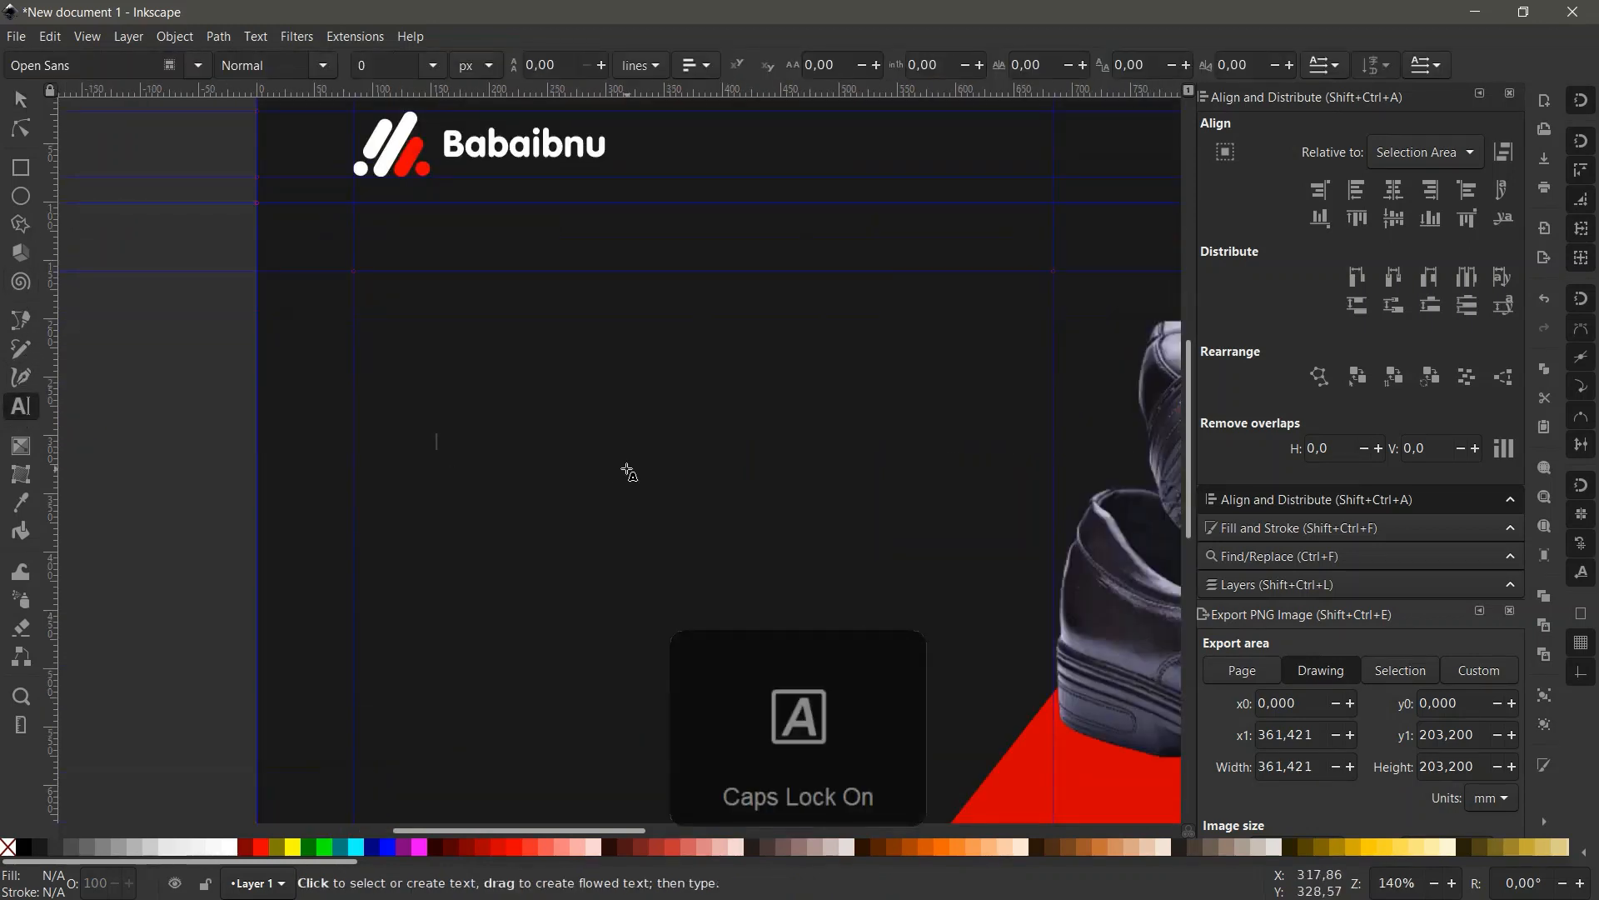
{"action": "type", "text": "SEOAT"}
{"action": "scroll", "coordinate": [479, 469], "scroll_direction": "up", "scroll_amount": 2}
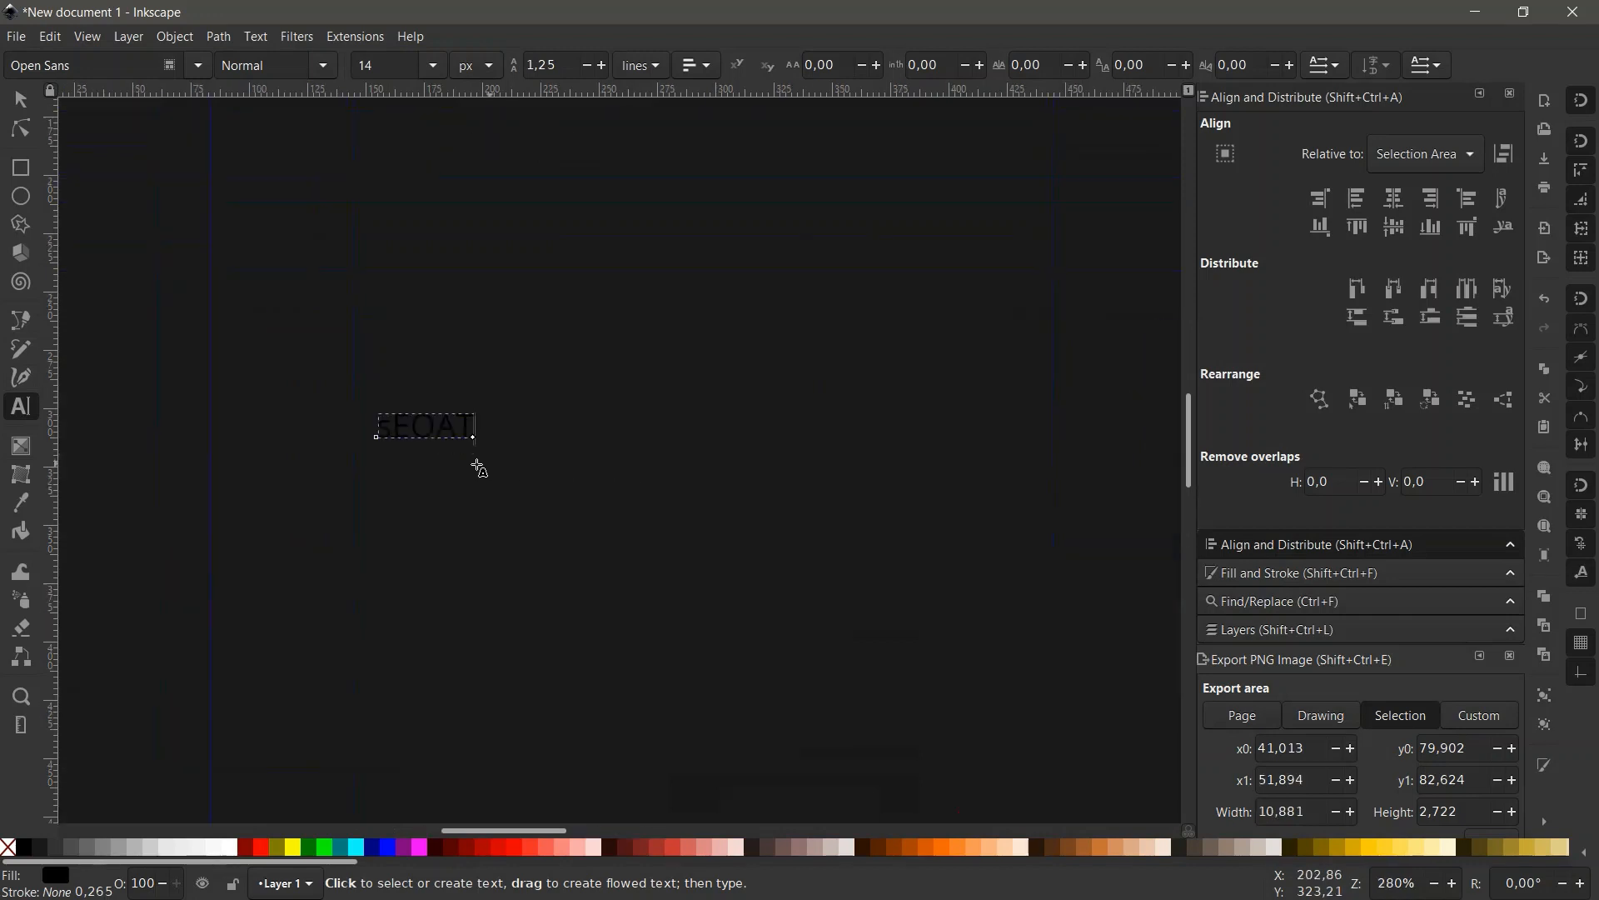
{"action": "double_click", "coordinate": [465, 430]}
{"action": "type", "text": "sEPATY"}
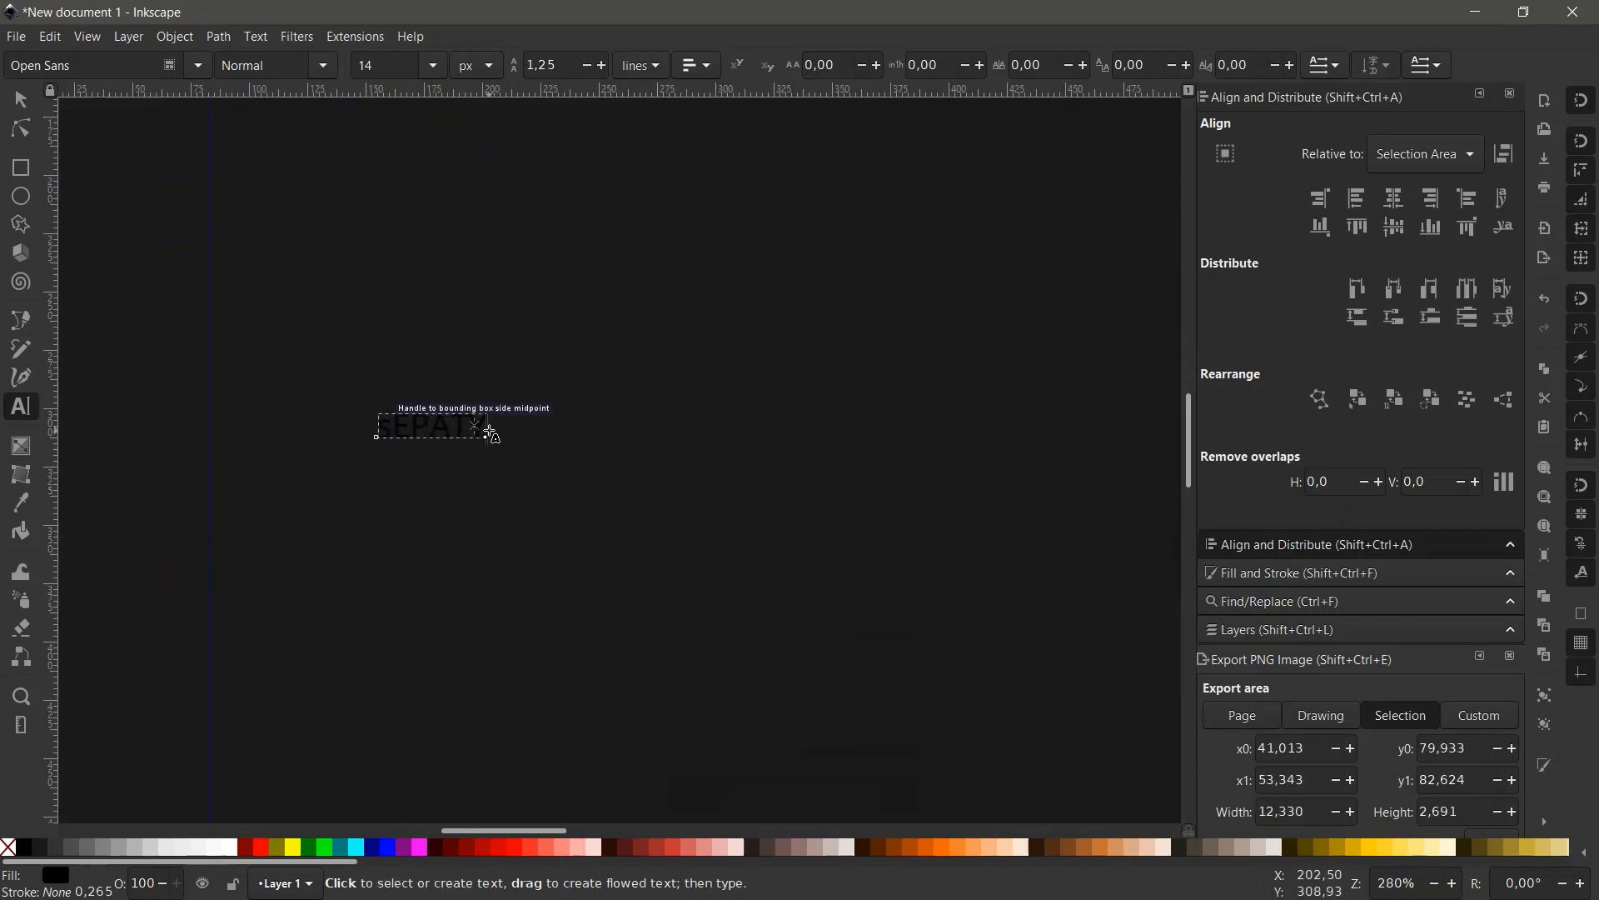
{"action": "key", "text": "BackSpace"}
{"action": "key", "text": "BackSpace"}
{"action": "key", "text": "BackSpace"}
{"action": "key", "text": "BackSpace"}
{"action": "key", "text": "BackSpace"}
{"action": "key", "text": "BackSpace"}
{"action": "key", "text": "Caps_Lock"}
Write the two-line heading "Sepatu Profesional" and "Kuat dan Bagus" in the text object.
{"action": "type", "text": "Se"}
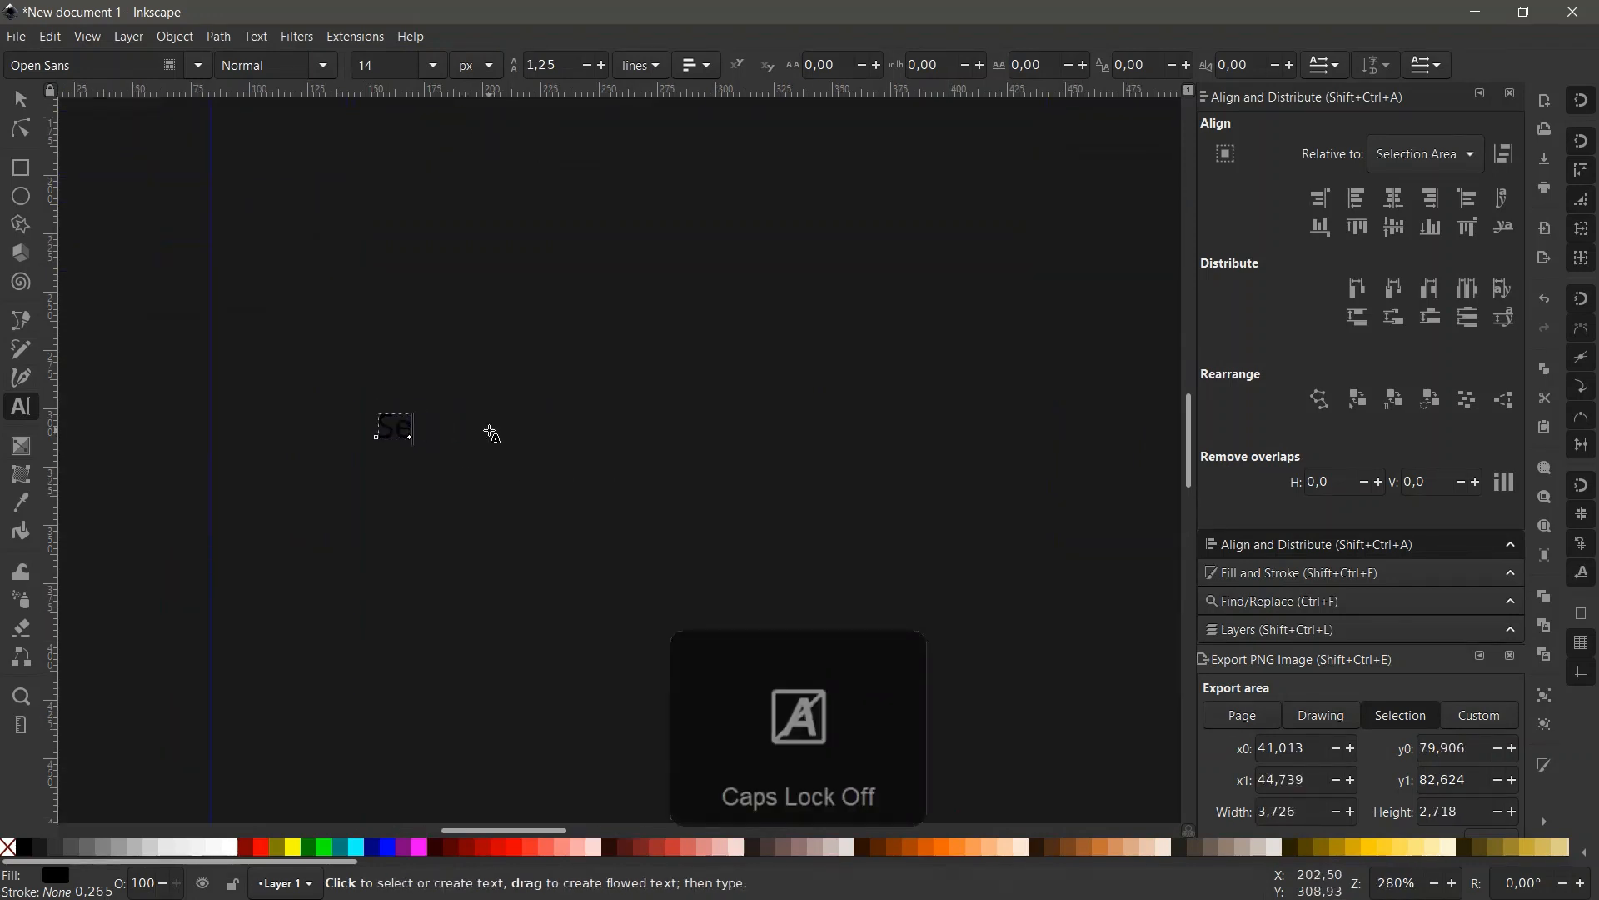
{"action": "type", "text": "patu P"}
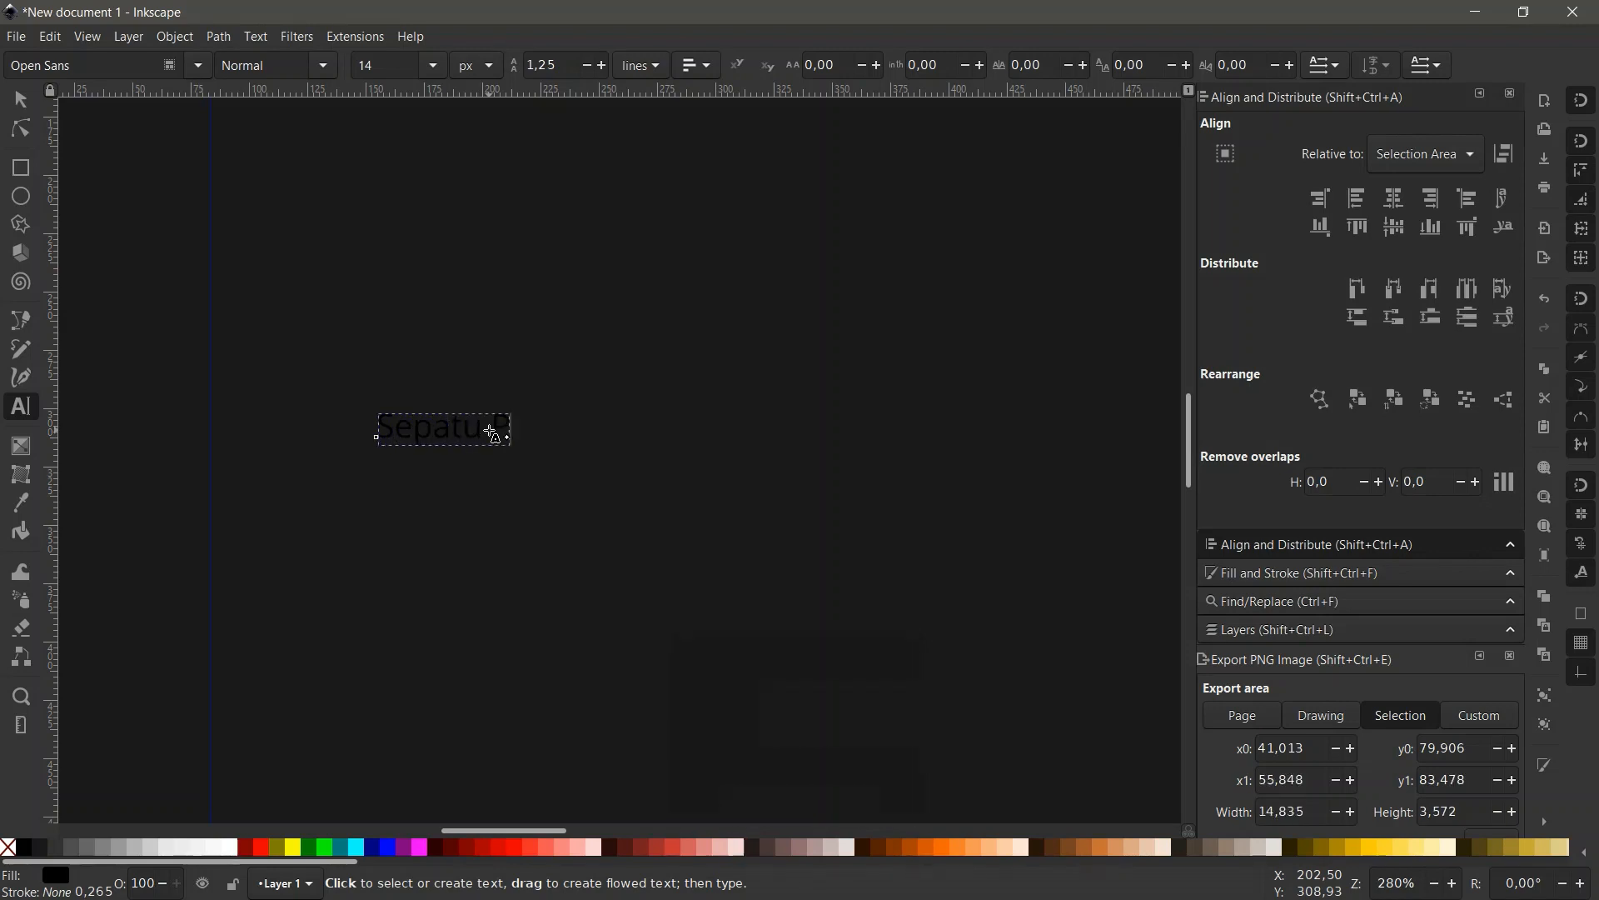
{"action": "type", "text": "rofesional "}
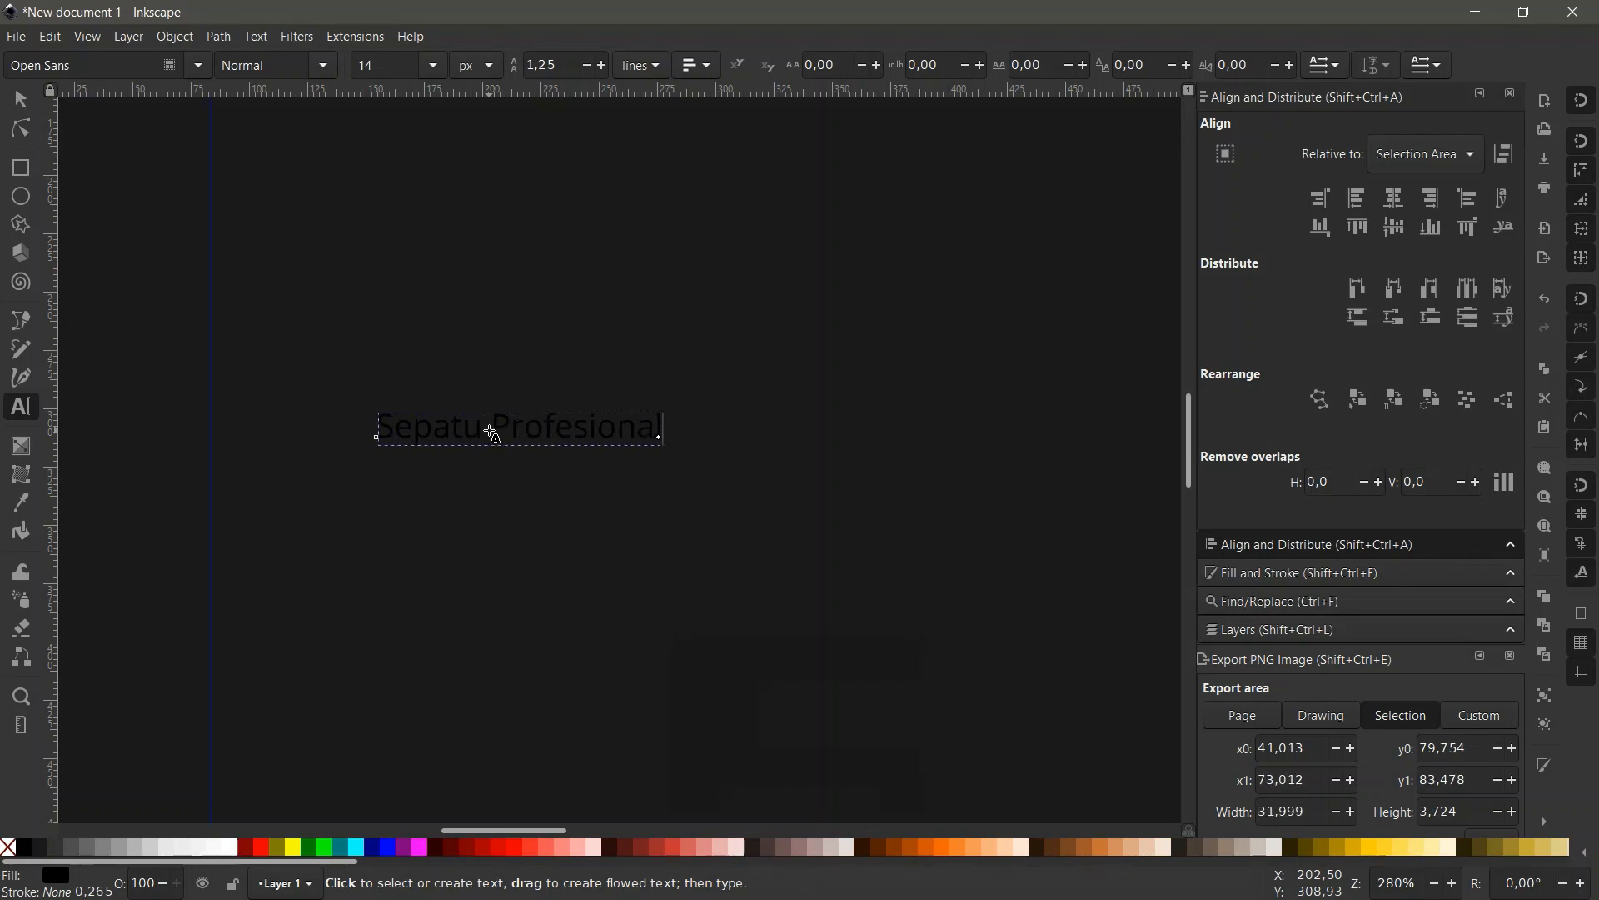
{"action": "type", "text": "Kuat dan"}
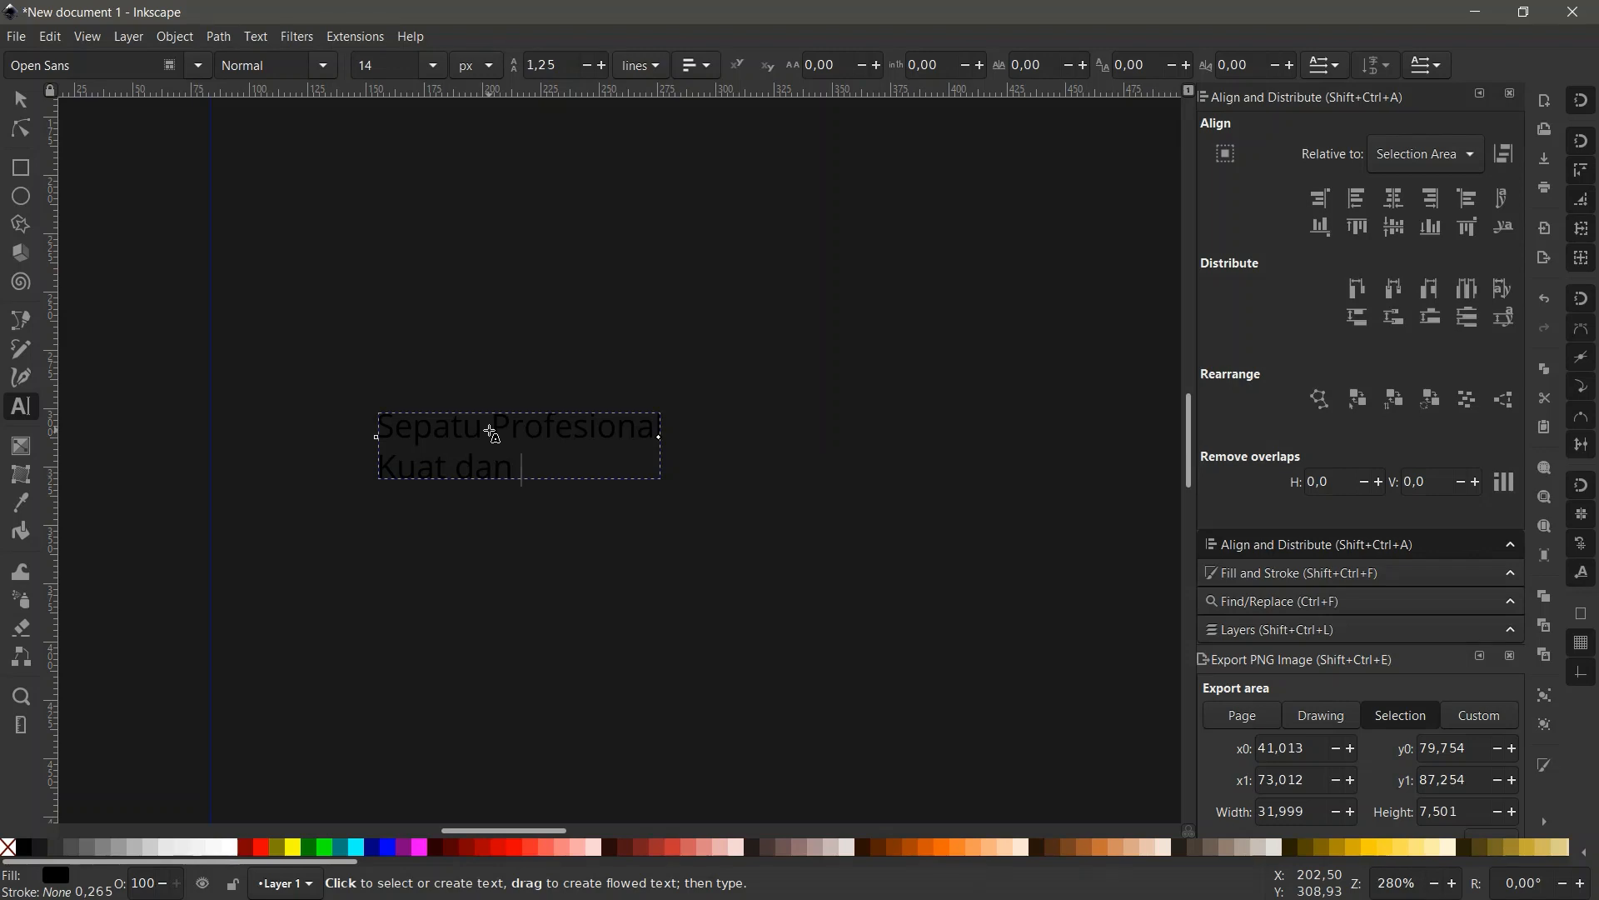
{"action": "type", "text": "Bagg"}
{"action": "type", "text": "s"}
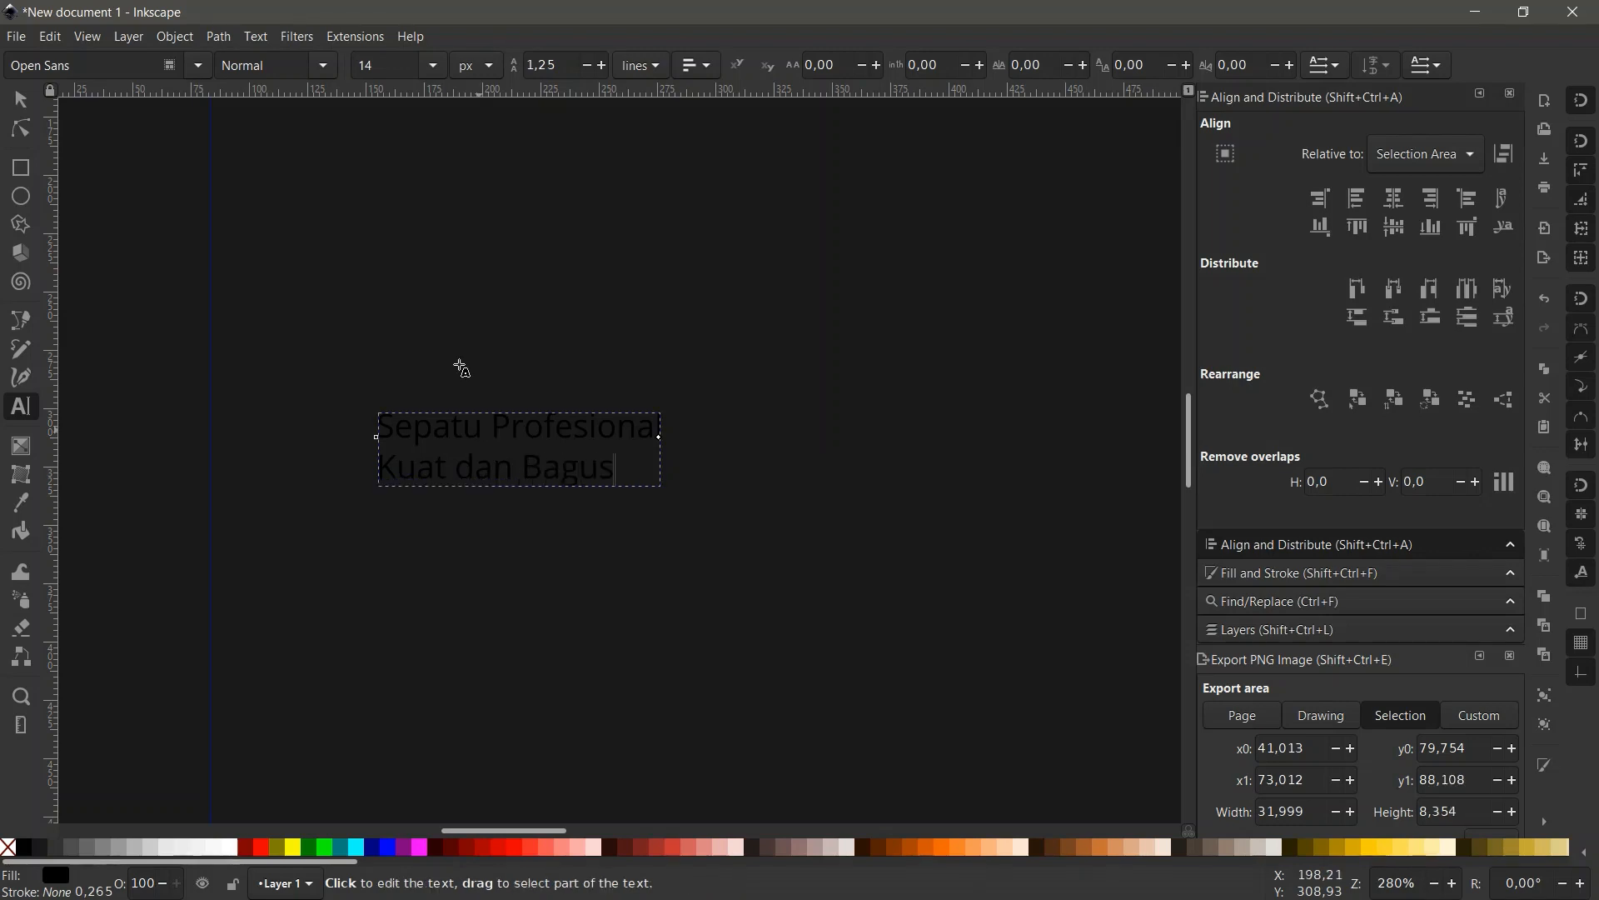
Format the whole two-line heading in Poppins Bold with a white fill.
{"action": "key", "text": "ctrl+a"}
{"action": "left_click", "coordinate": [145, 63]}
{"action": "type", "text": "pop"}
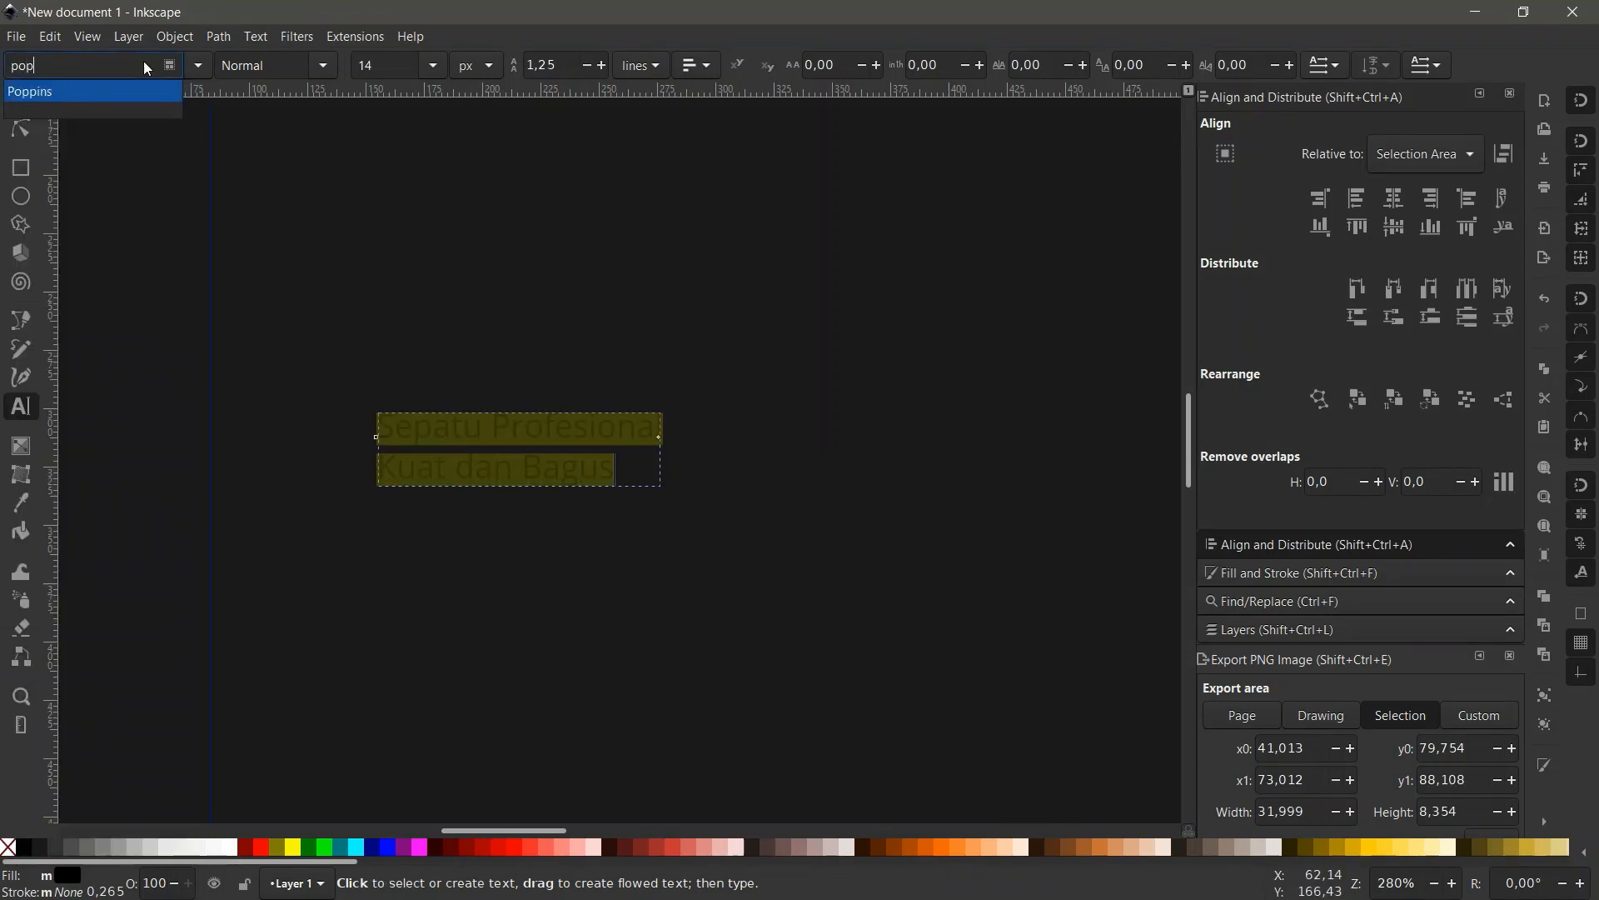
{"action": "left_click", "coordinate": [118, 90]}
{"action": "scroll", "coordinate": [325, 283], "scroll_direction": "down", "scroll_amount": 2}
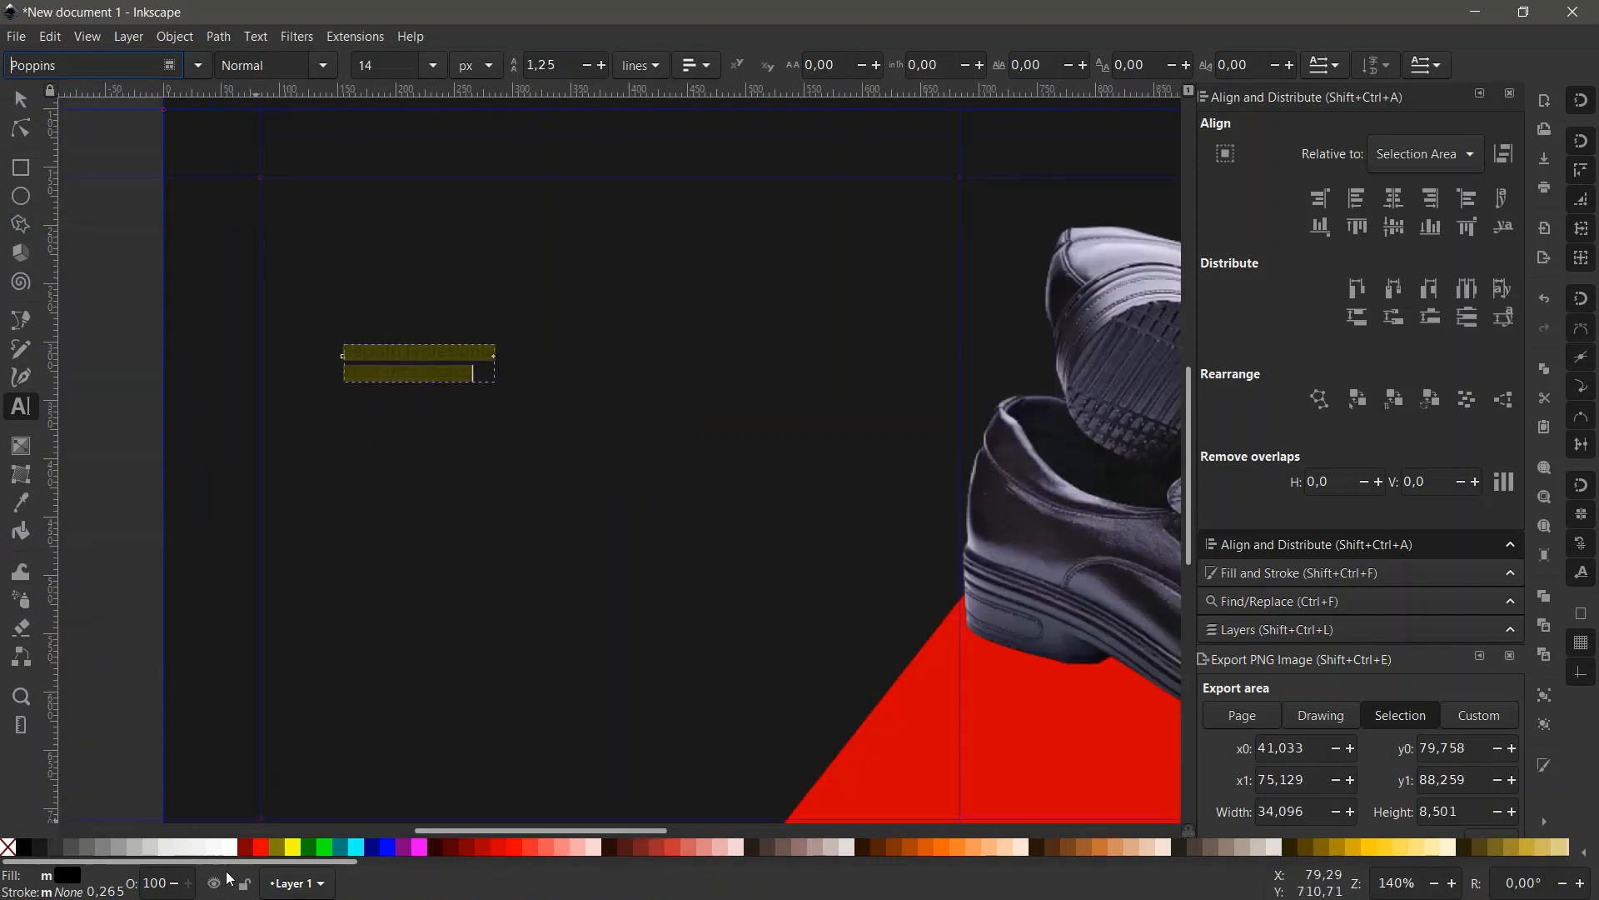
{"action": "left_click", "coordinate": [234, 849]}
{"action": "left_click", "coordinate": [337, 65]}
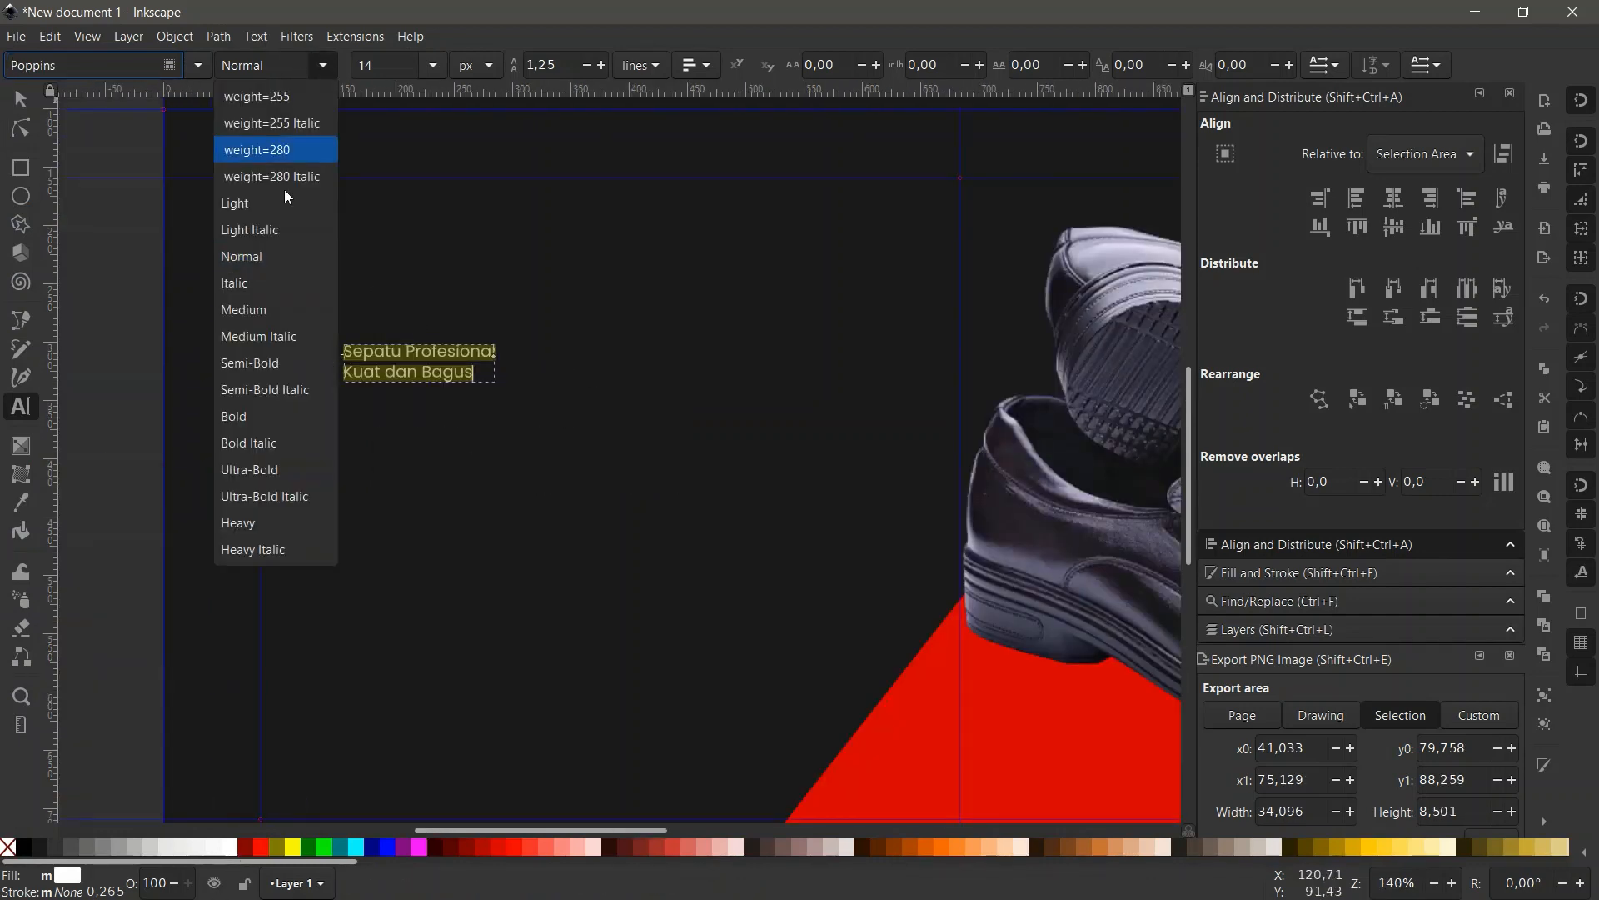
{"action": "left_click", "coordinate": [258, 417]}
{"action": "scroll", "coordinate": [299, 360], "scroll_direction": "down", "scroll_amount": 2}
{"action": "scroll", "coordinate": [440, 368], "scroll_direction": "up", "scroll_amount": 1}
Scale the heading to about 372 × 91 px and align its left edge with the left margin guide, at about Y 241 px.
{"action": "key", "text": "F1"}
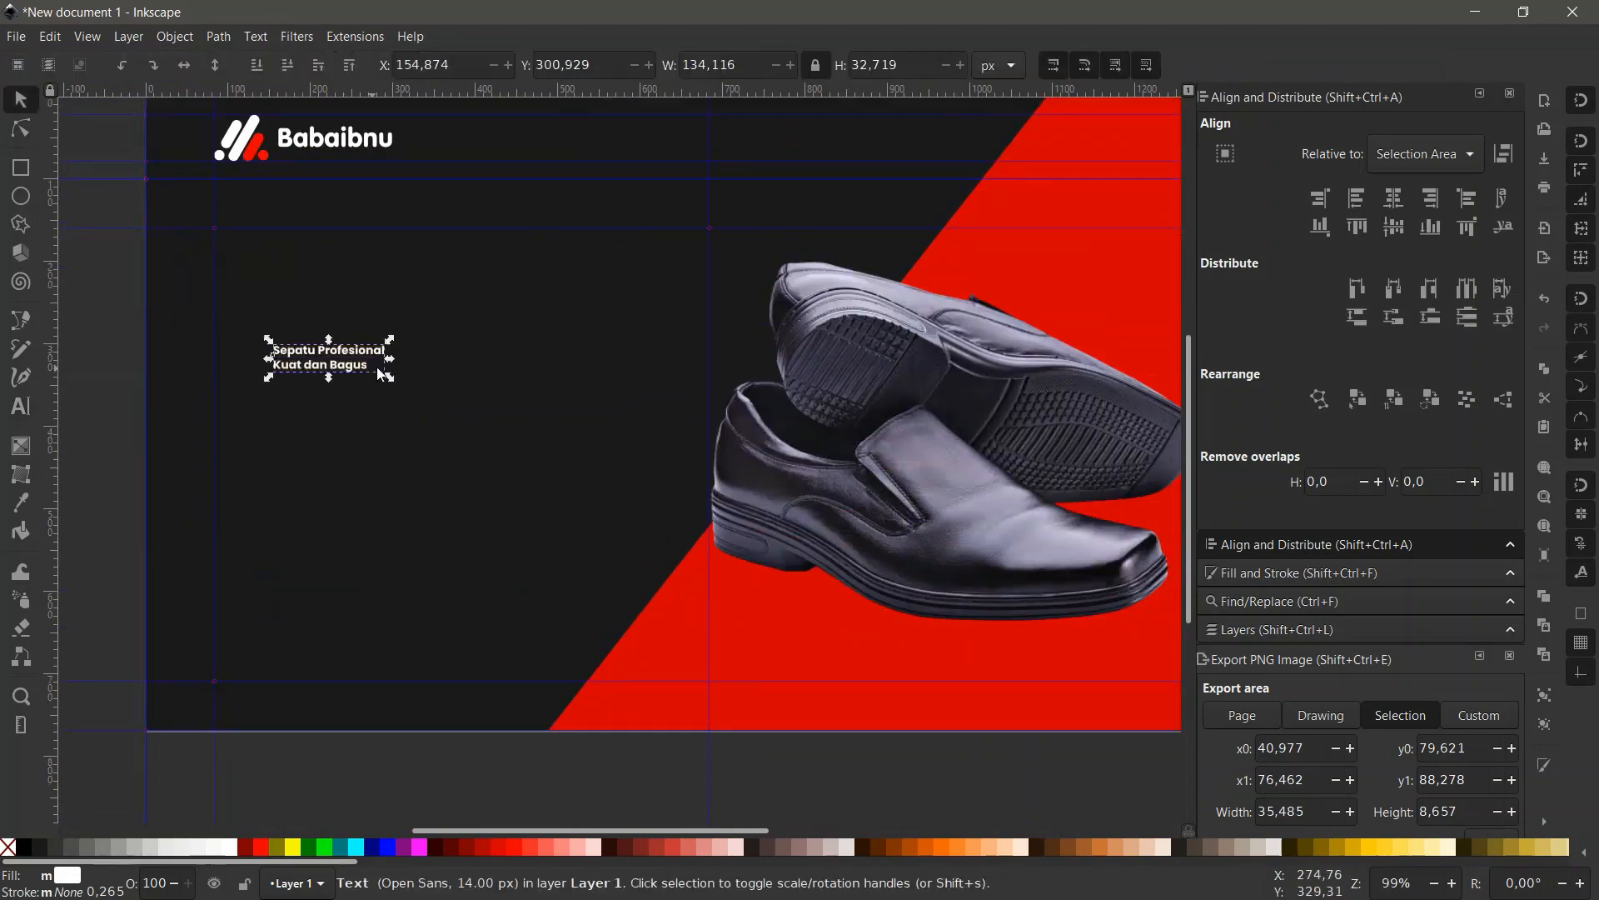
{"action": "left_click_drag", "start_coordinate": [402, 358], "coordinate": [585, 358]}
{"action": "left_click_drag", "start_coordinate": [454, 333], "coordinate": [392, 307]}
{"action": "scroll", "coordinate": [447, 327], "scroll_direction": "down", "scroll_amount": 2}
{"action": "scroll", "coordinate": [508, 382], "scroll_direction": "up", "scroll_amount": 2}
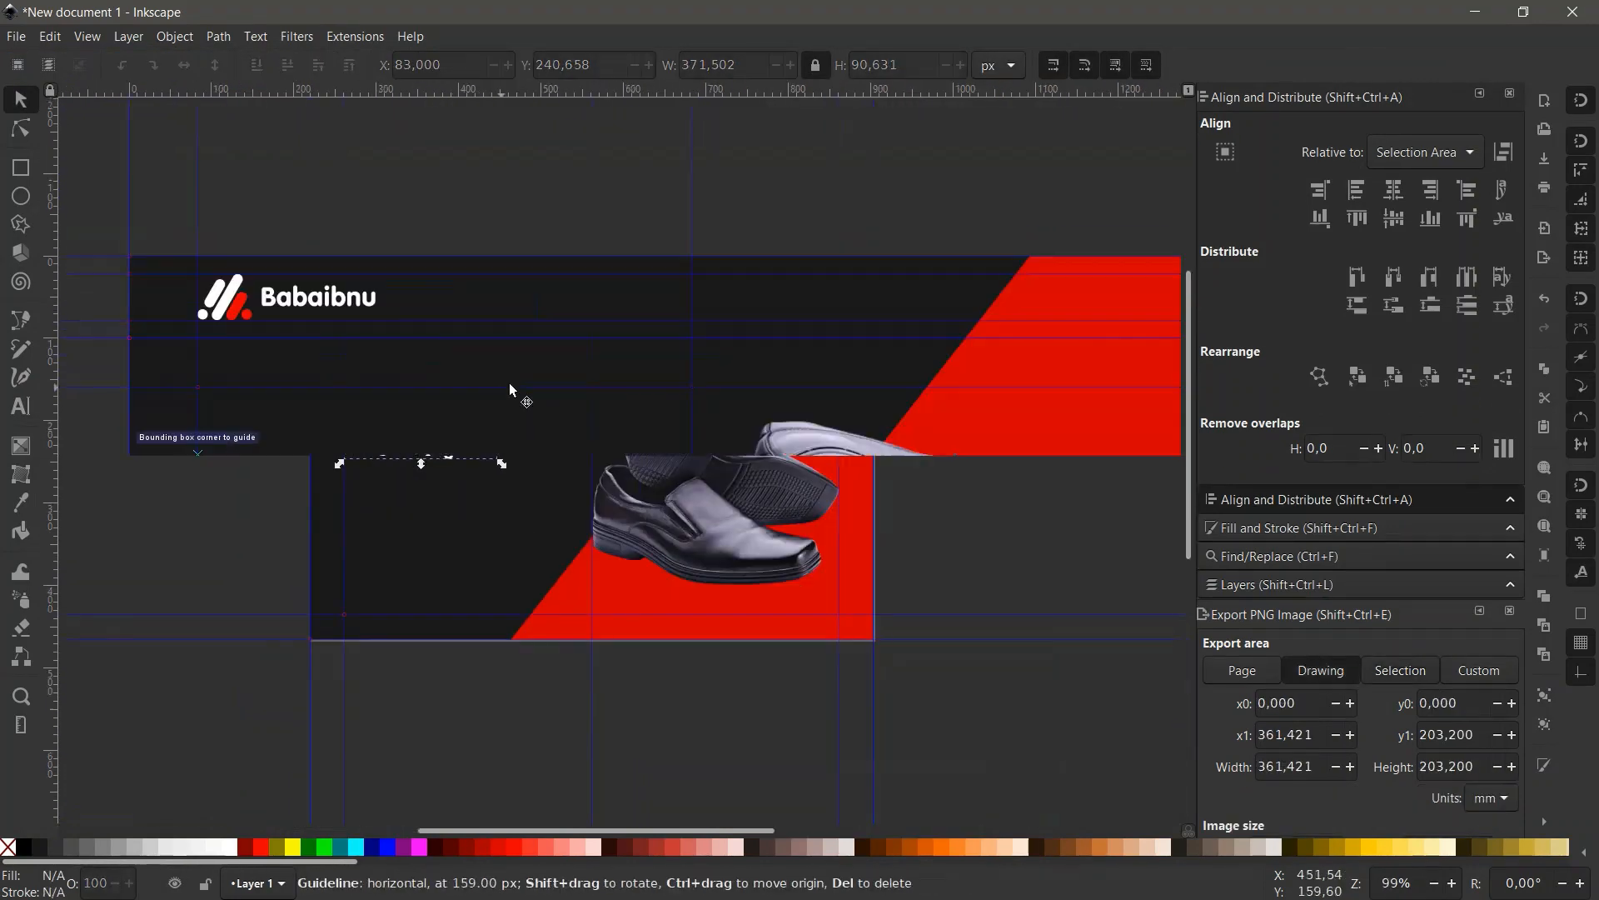
{"action": "left_click", "coordinate": [543, 229]}
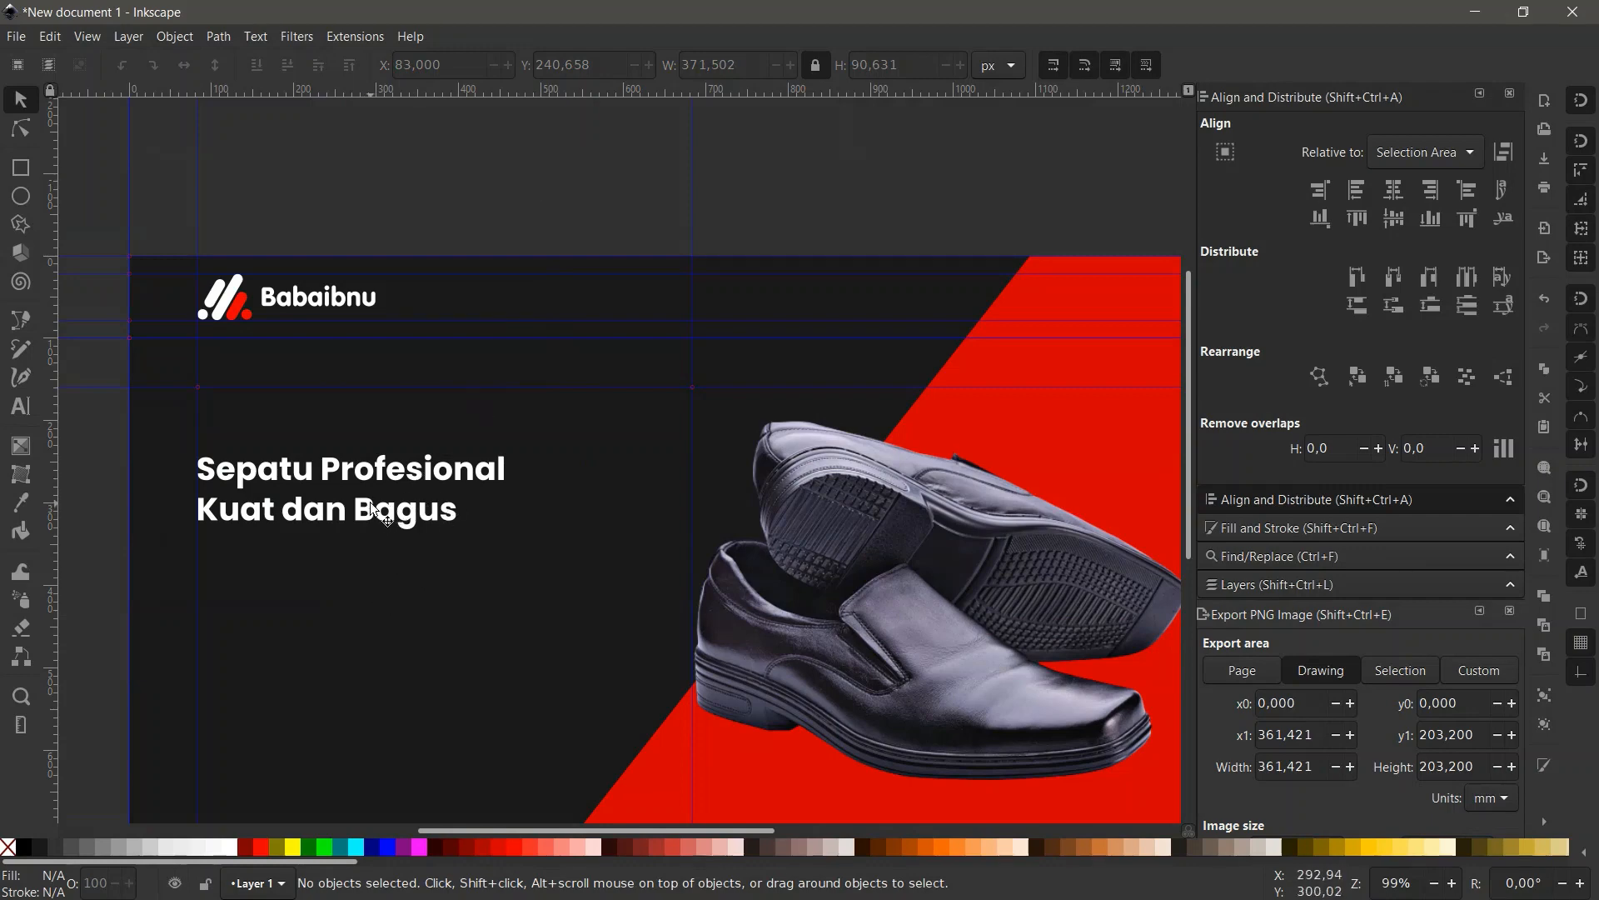
{"action": "scroll", "coordinate": [370, 501], "scroll_direction": "down", "scroll_amount": 2}
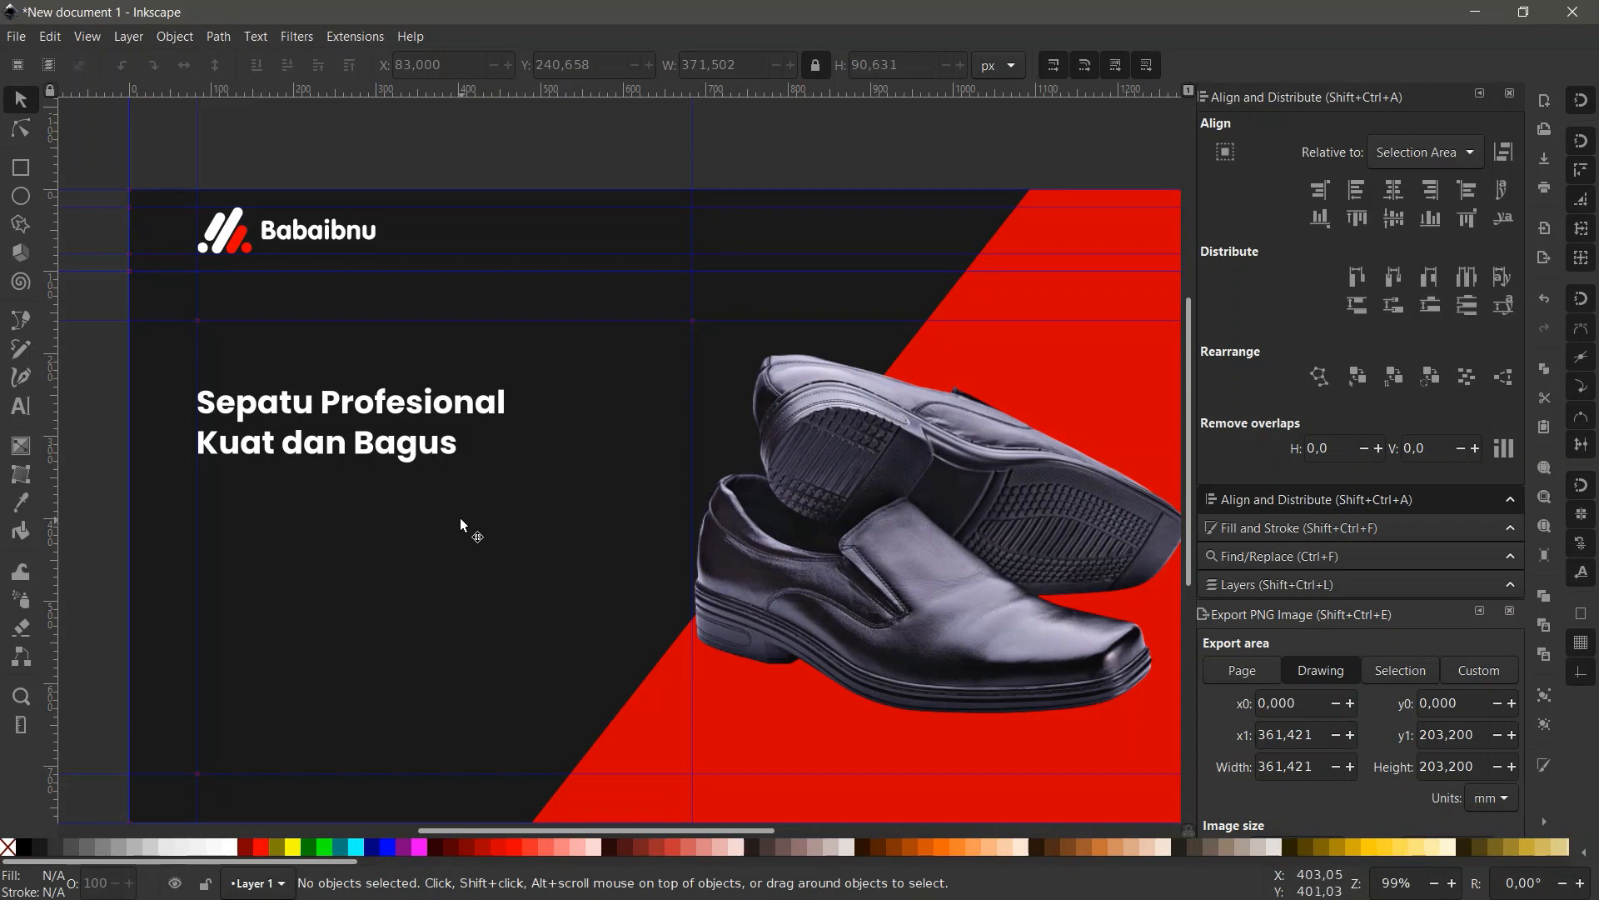
Switch to the Babaibnu Studio home page in the browser and inspect the font of the motion graphic article's title with WhatFont.
{"action": "scroll", "coordinate": [456, 450], "scroll_direction": "down", "scroll_amount": 2}
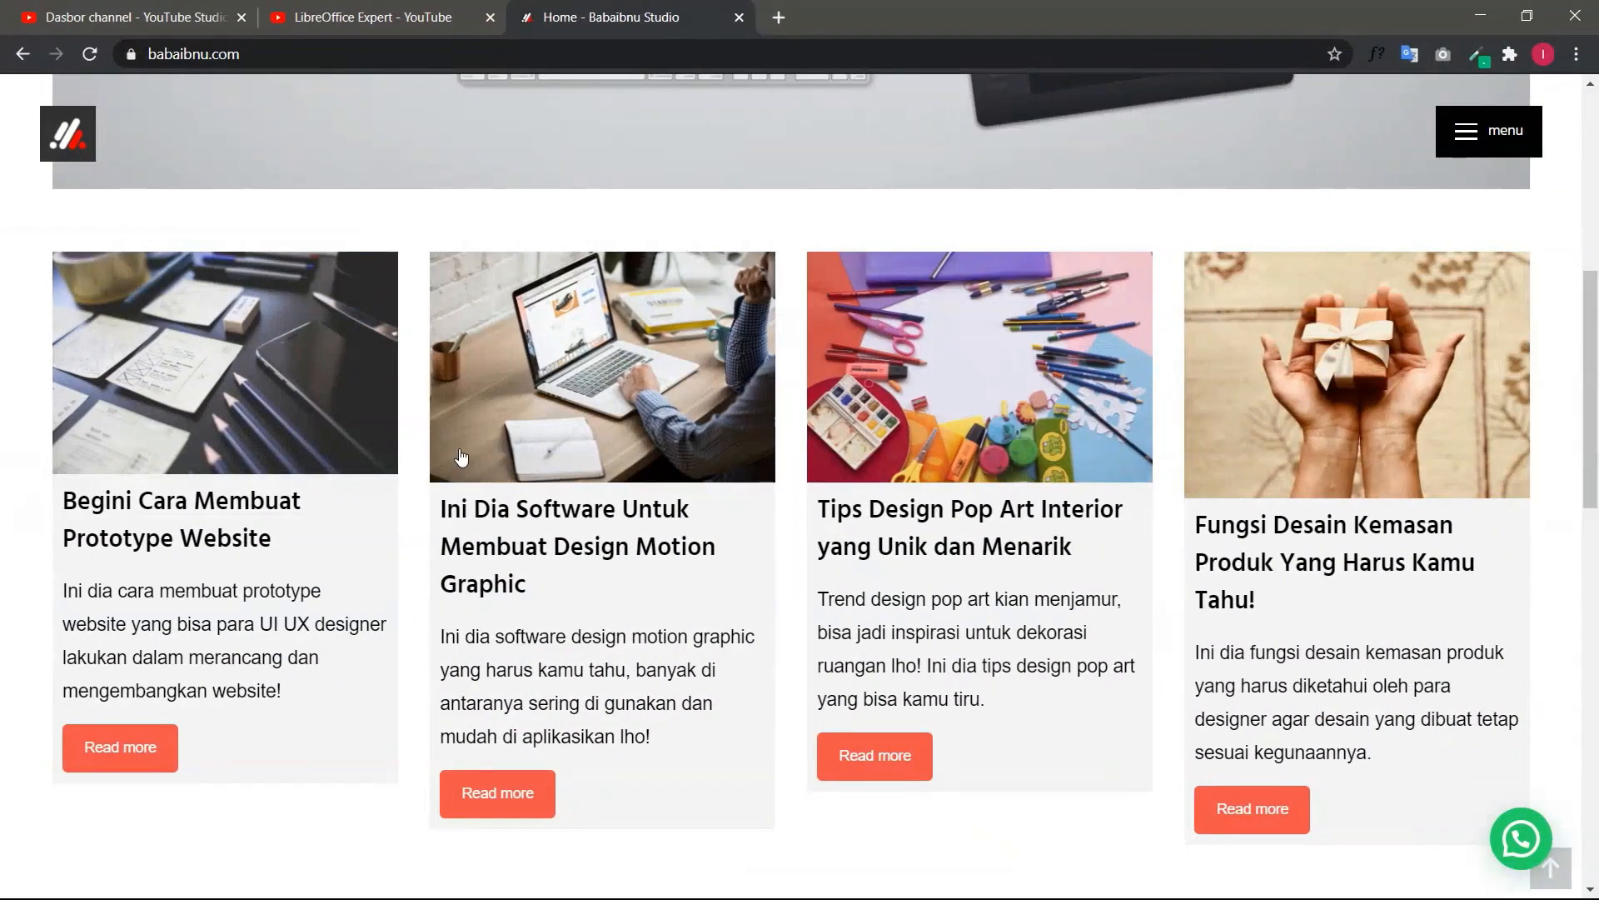
{"action": "scroll", "coordinate": [458, 449], "scroll_direction": "up", "scroll_amount": 7}
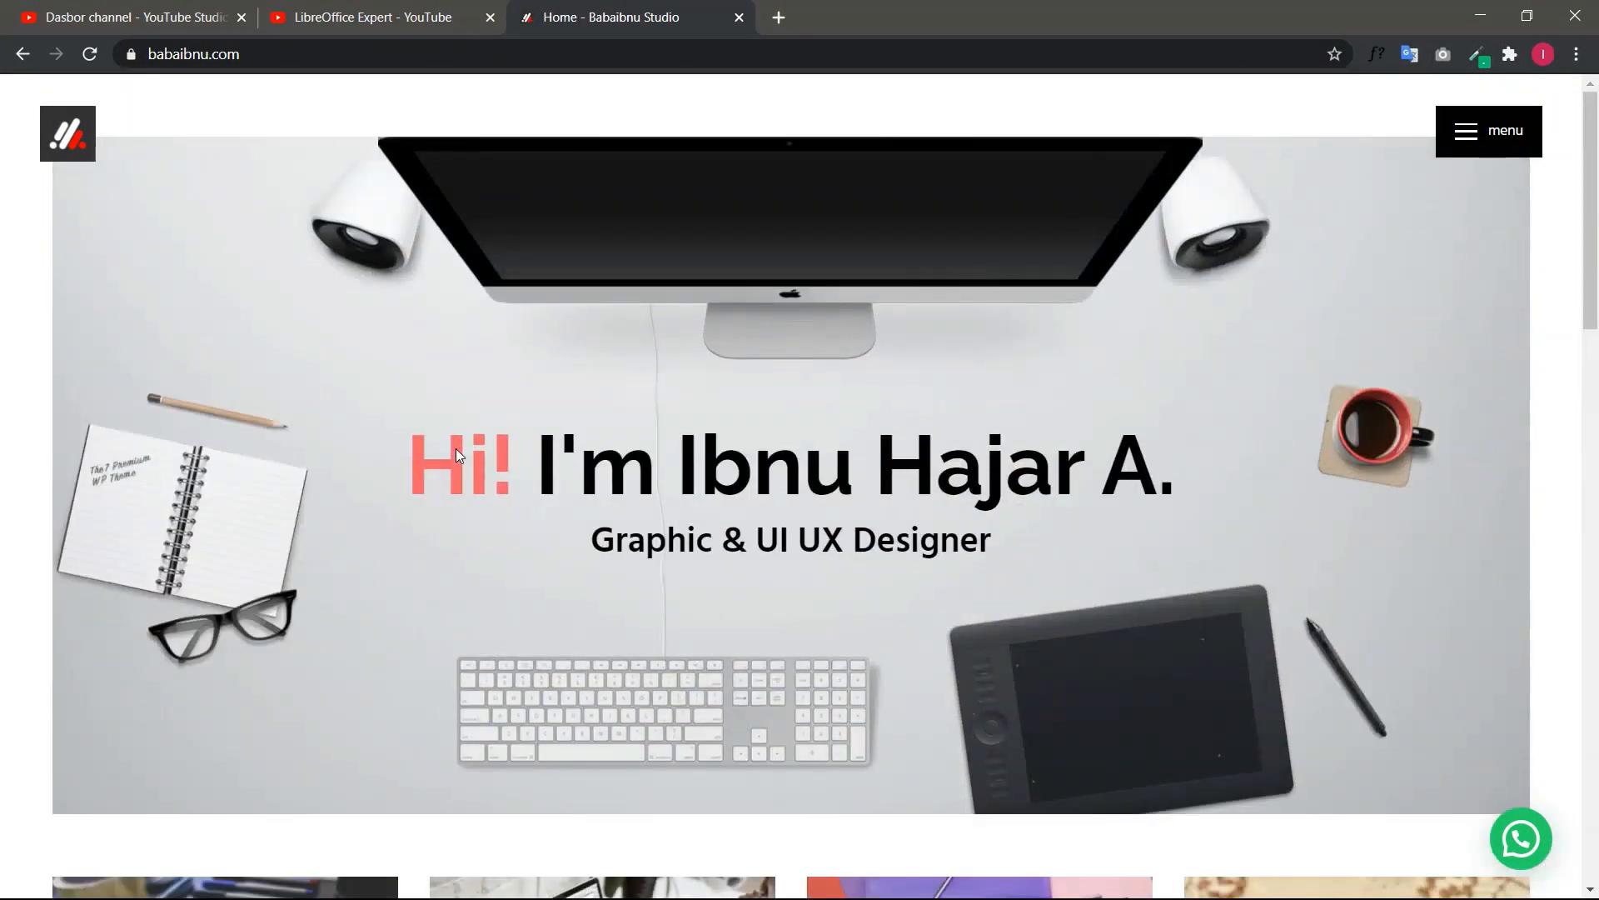
{"action": "scroll", "coordinate": [456, 448], "scroll_direction": "down", "scroll_amount": 6}
{"action": "scroll", "coordinate": [495, 442], "scroll_direction": "up", "scroll_amount": 4}
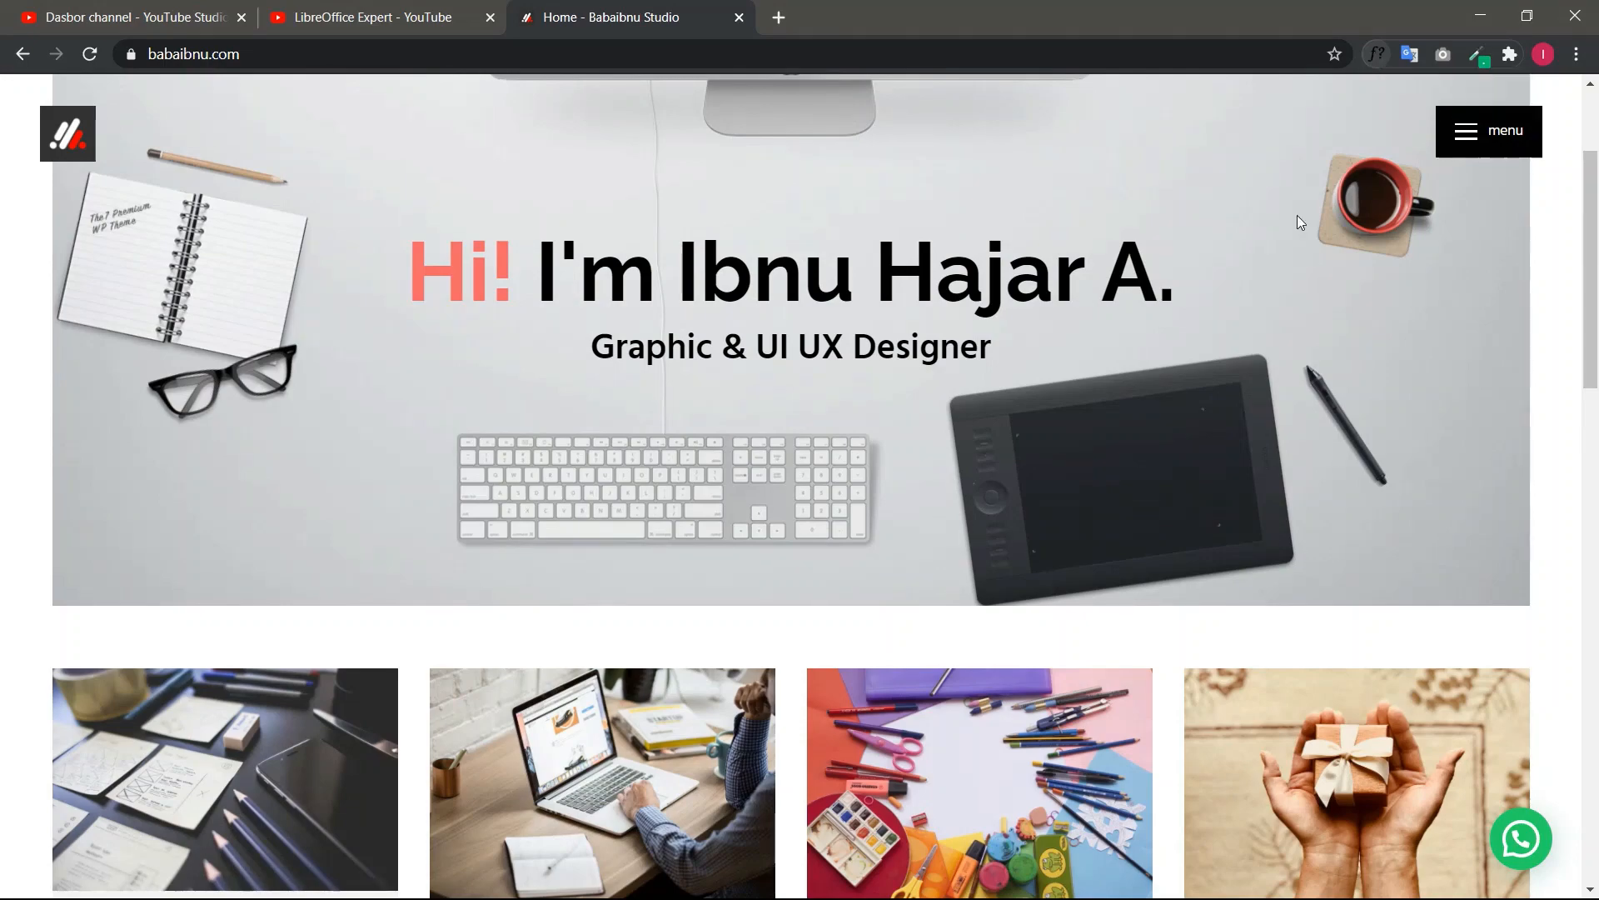
{"action": "scroll", "coordinate": [1176, 308], "scroll_direction": "down", "scroll_amount": 5}
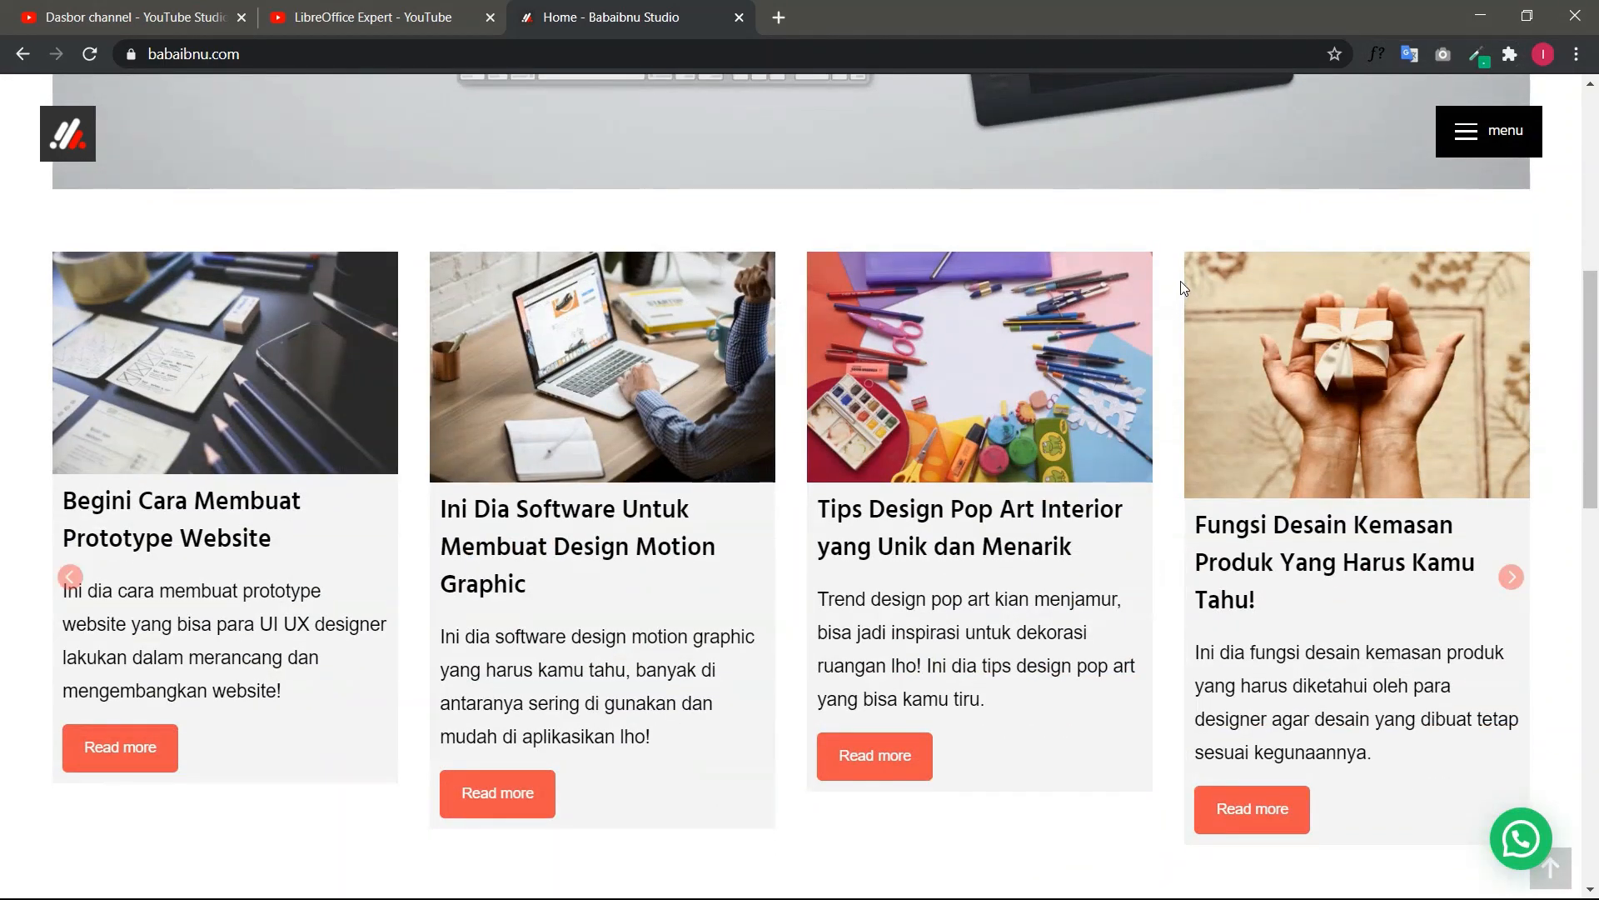
{"action": "left_click", "coordinate": [1372, 54]}
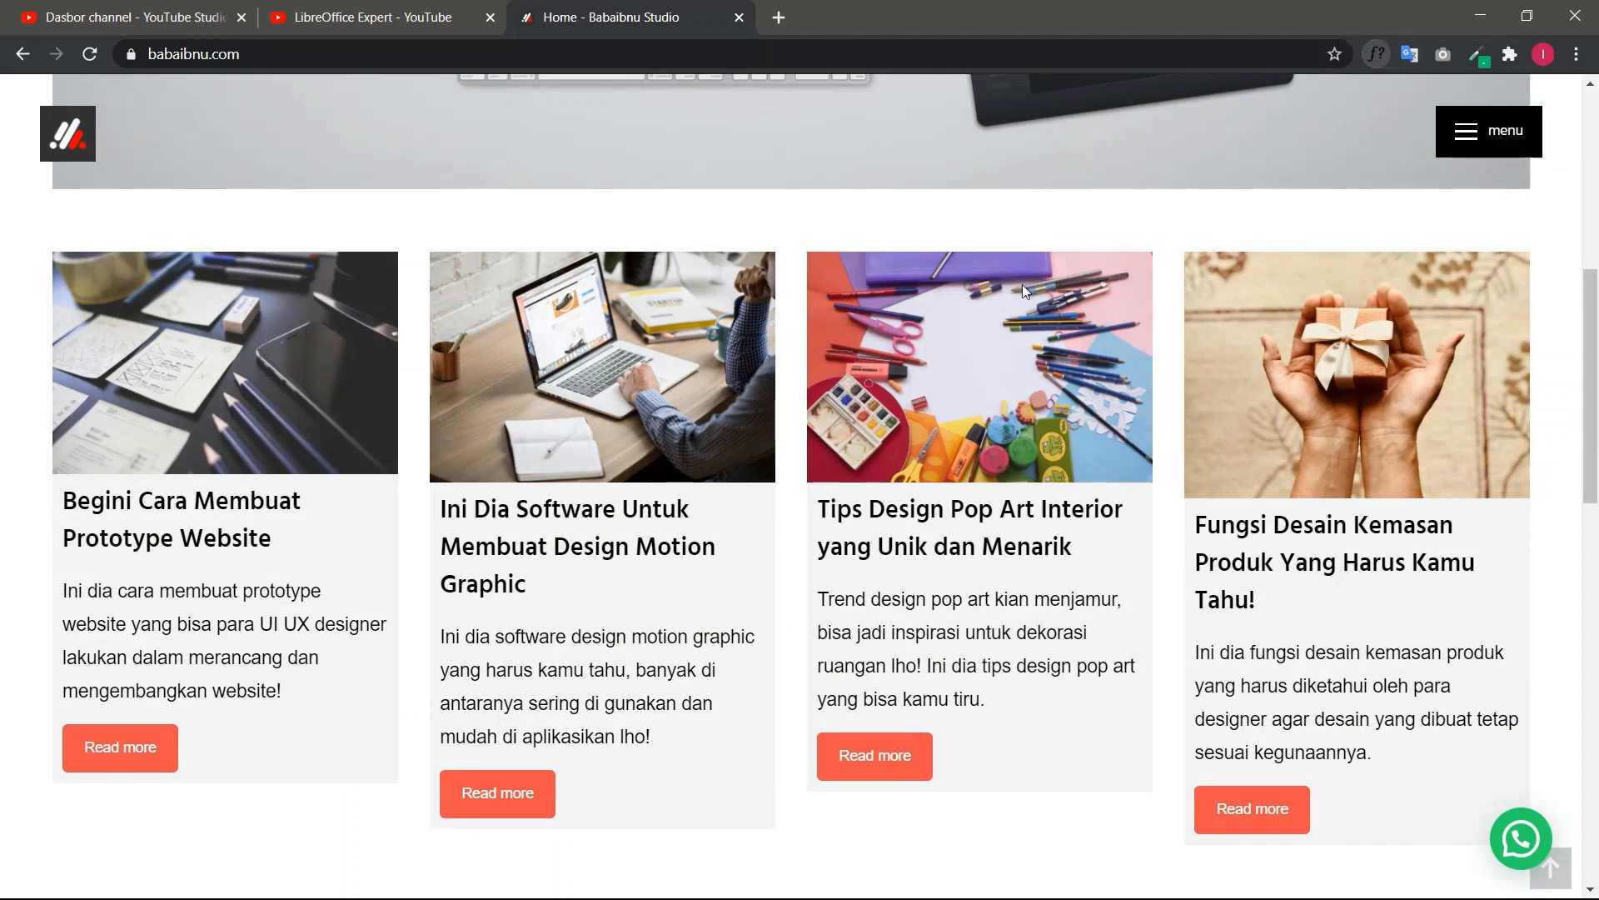
{"action": "left_click", "coordinate": [479, 551]}
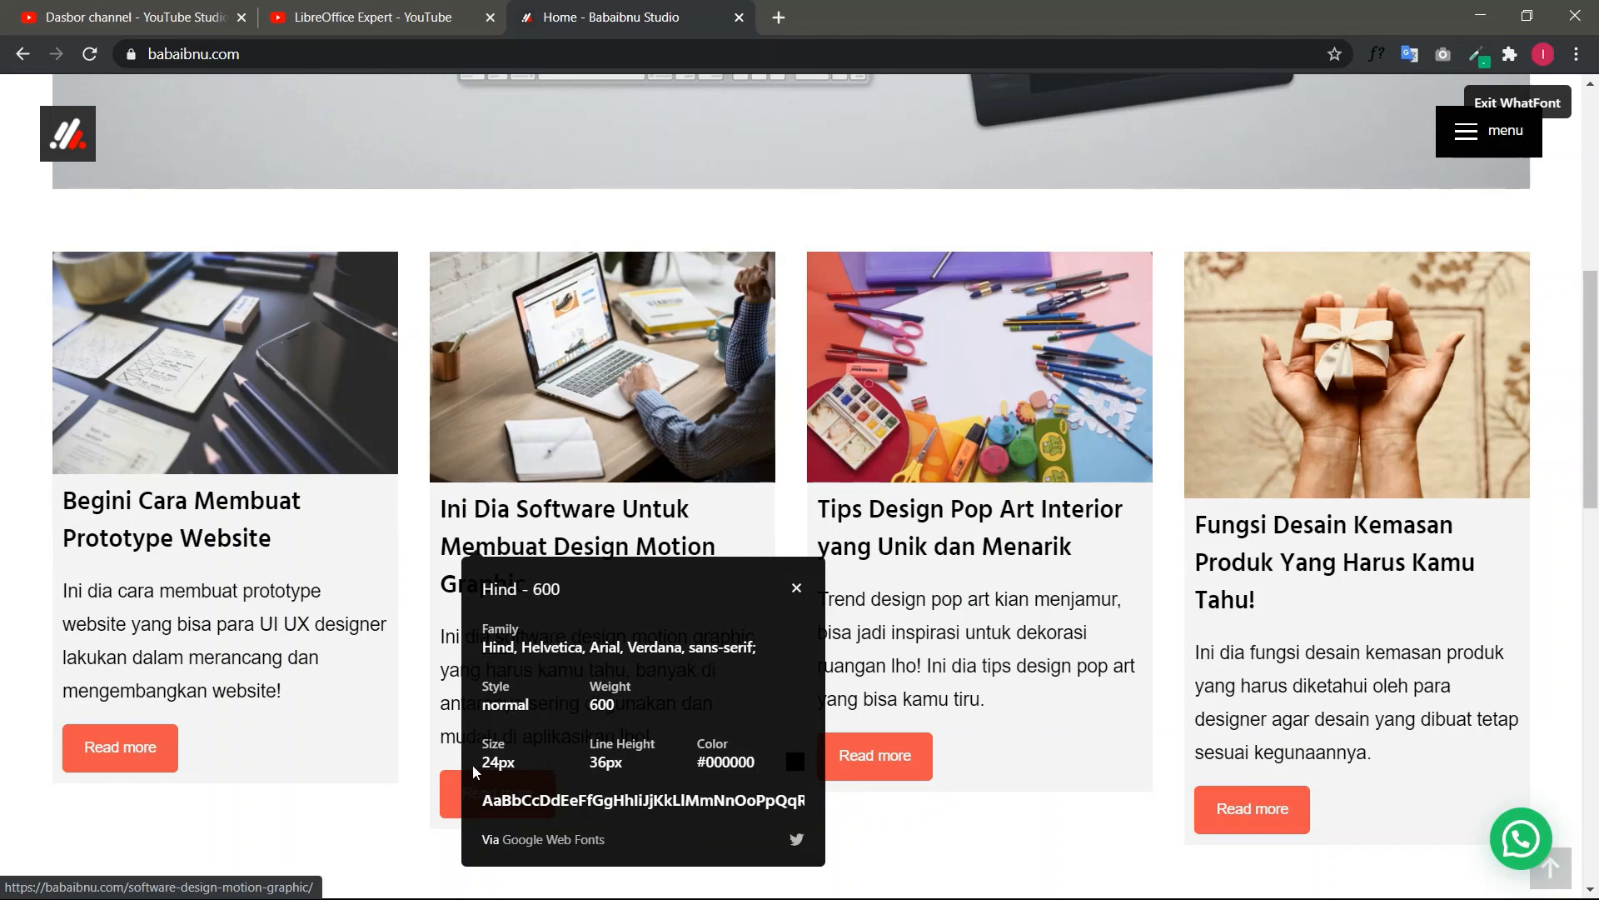
{"action": "left_click", "coordinate": [798, 591]}
{"action": "scroll", "coordinate": [1267, 484], "scroll_direction": "up", "scroll_amount": 6}
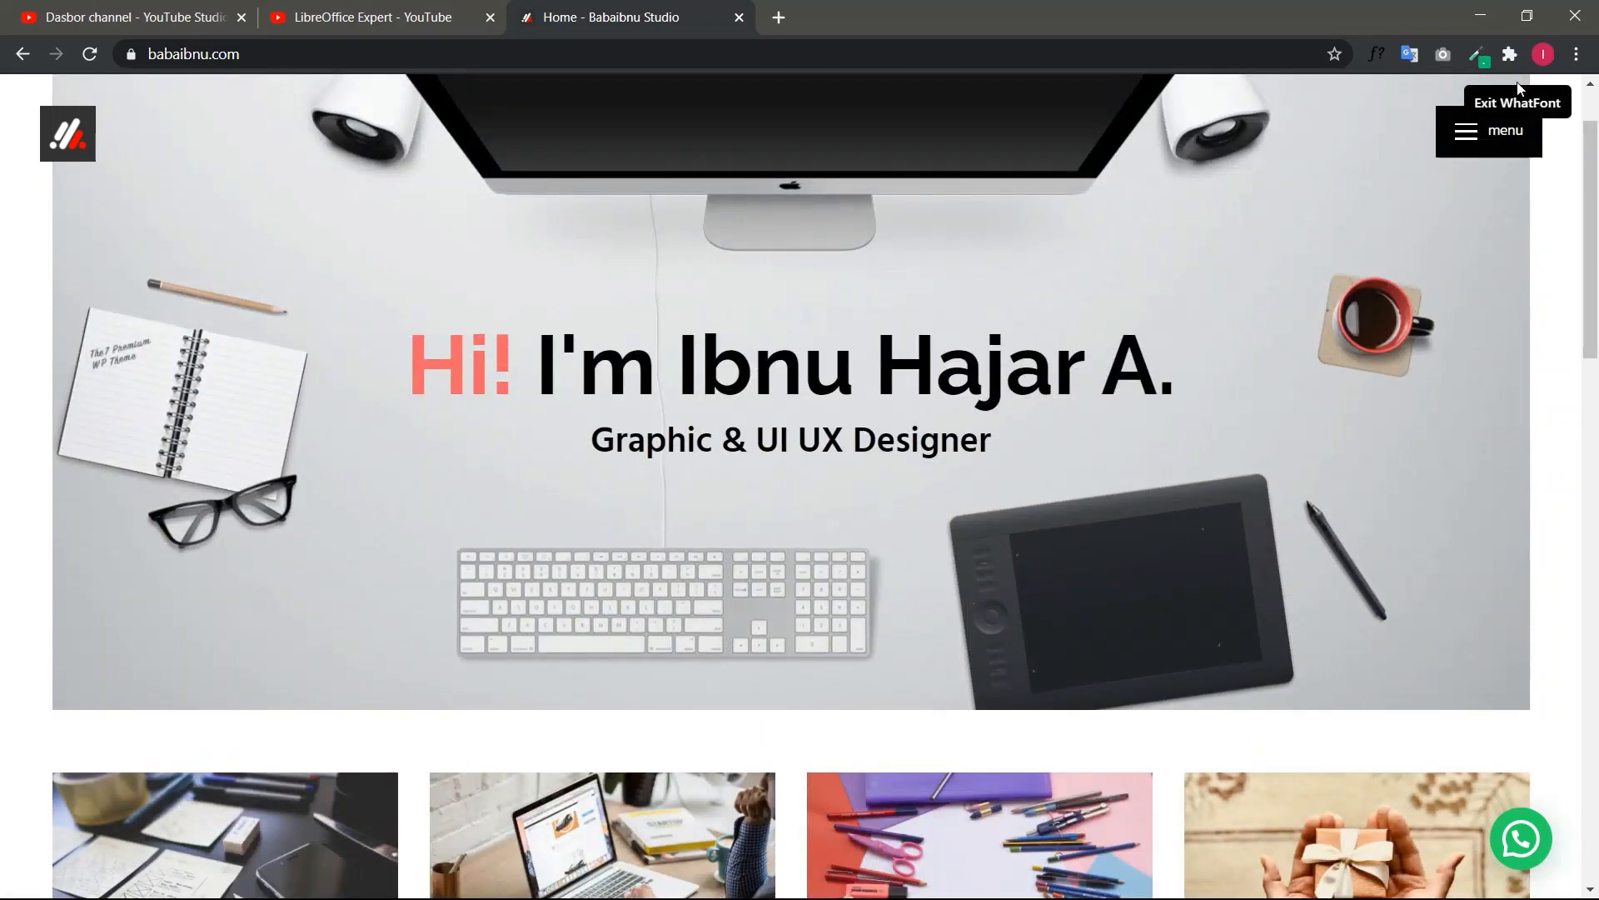
Close WhatFont and sample the light card background behind the motion graphic article's title with the page color picker.
{"action": "left_click", "coordinate": [1549, 102]}
{"action": "scroll", "coordinate": [1251, 232], "scroll_direction": "down", "scroll_amount": 5}
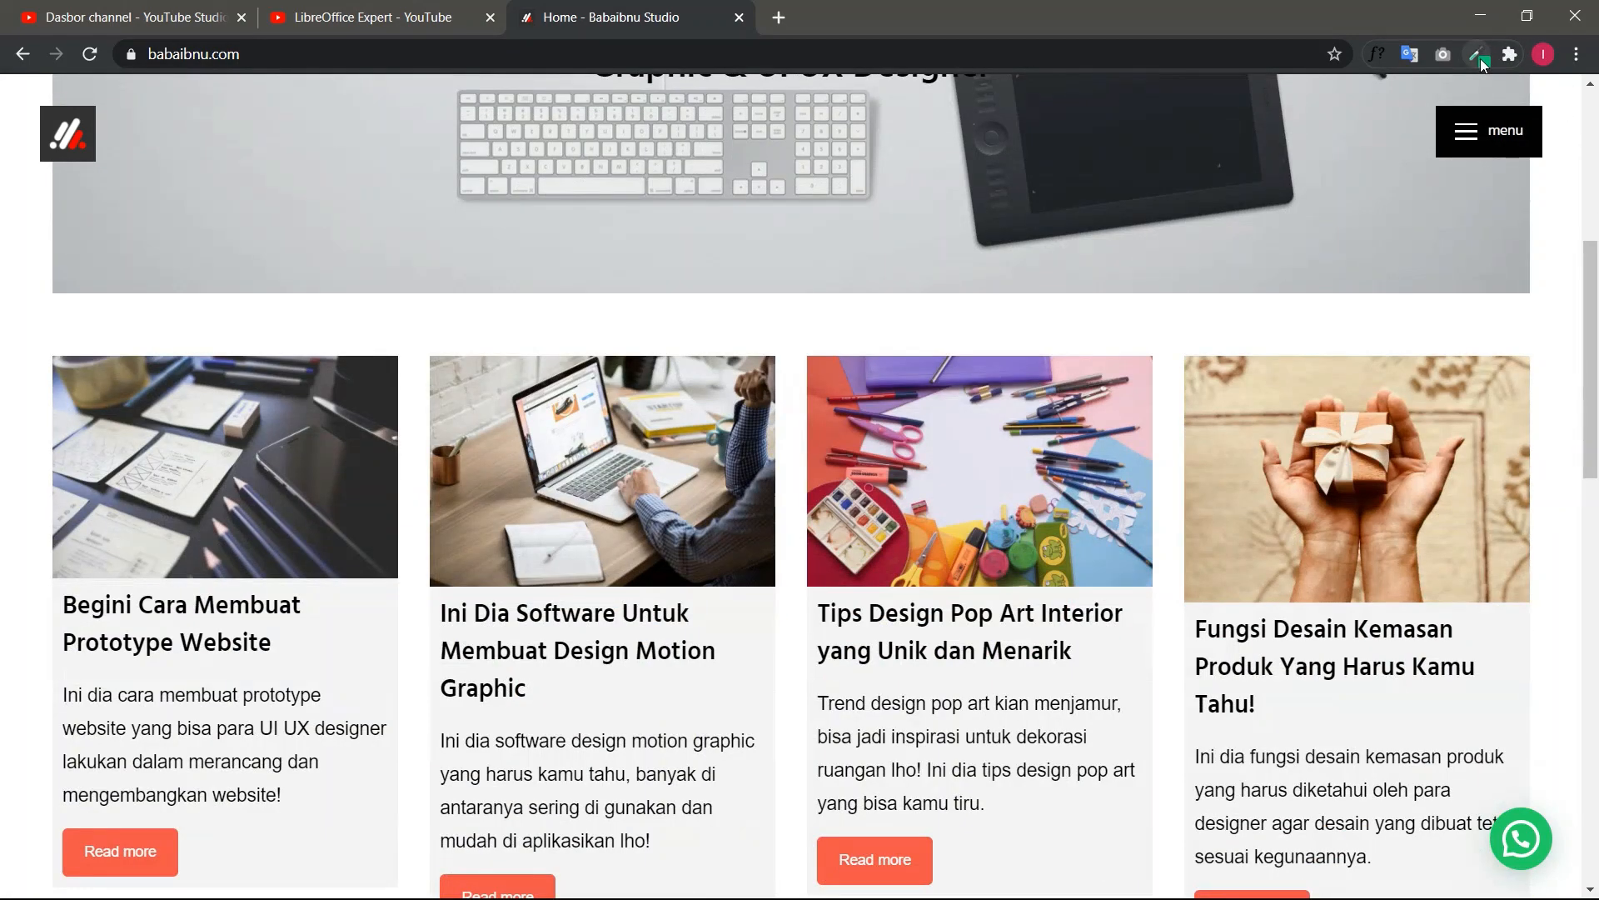
{"action": "left_click", "coordinate": [1481, 58]}
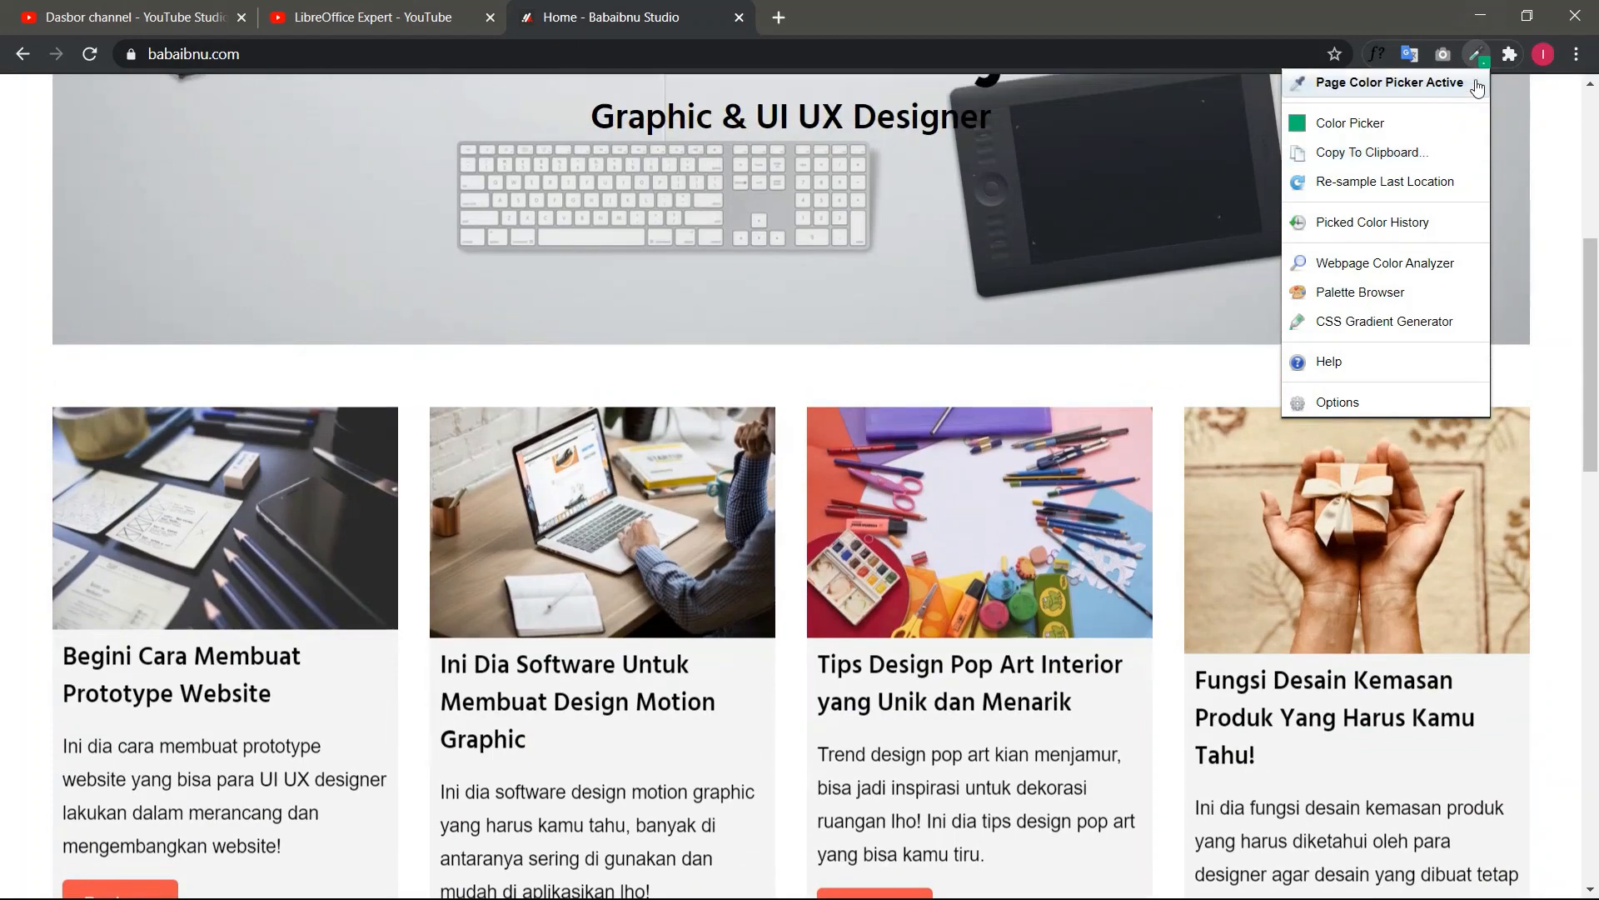
{"action": "scroll", "coordinate": [999, 325], "scroll_direction": "down", "scroll_amount": 7}
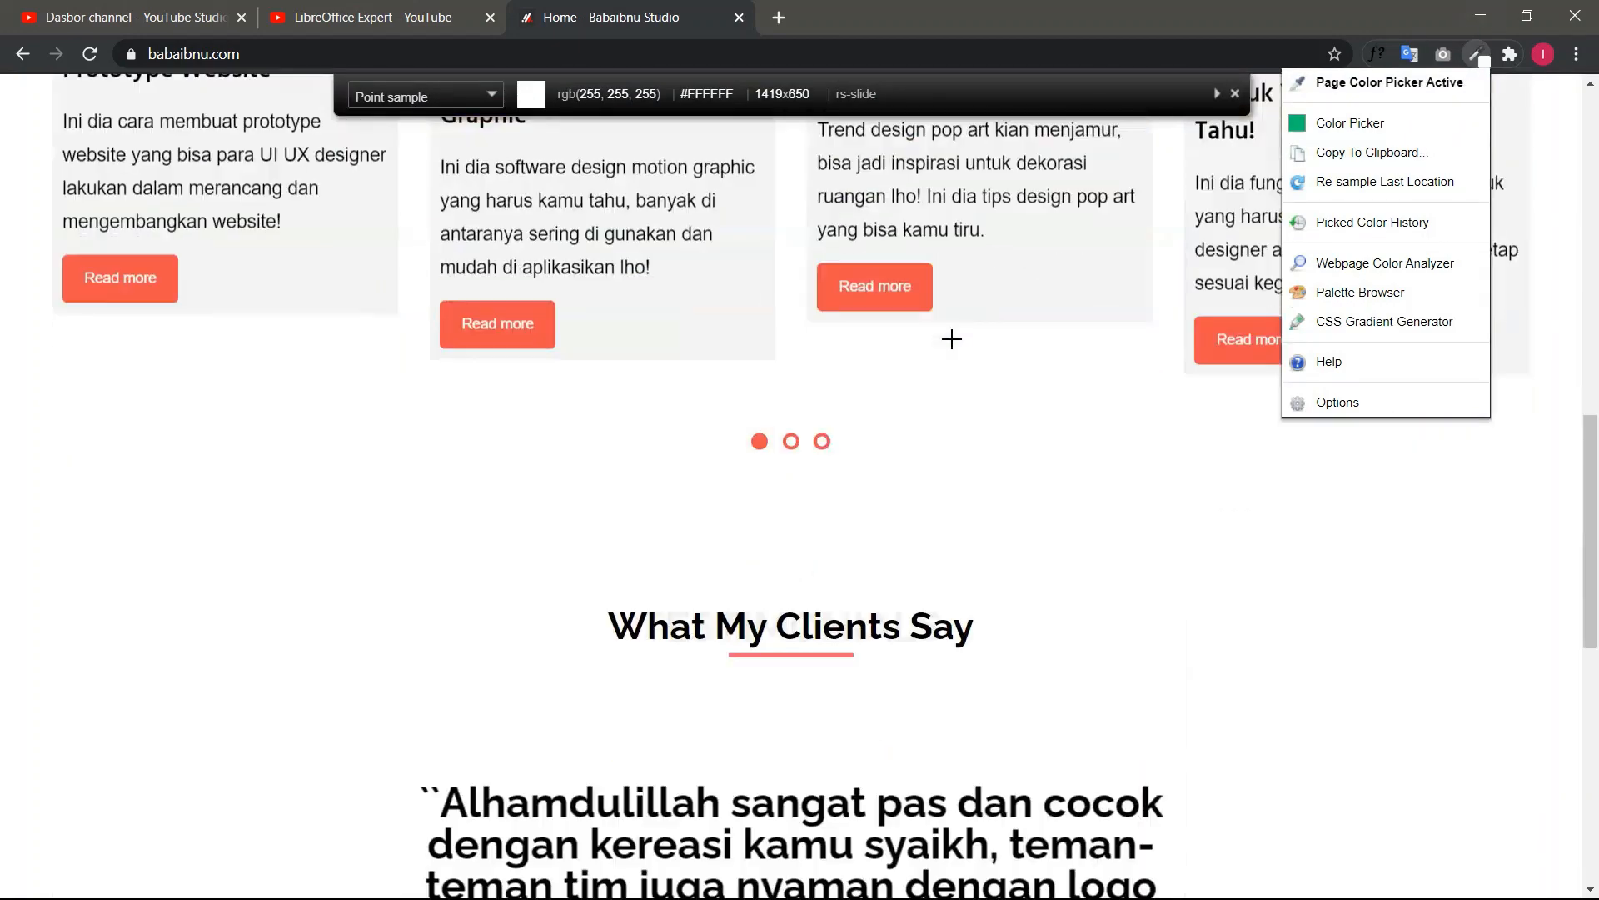
{"action": "scroll", "coordinate": [731, 332], "scroll_direction": "up", "scroll_amount": 5}
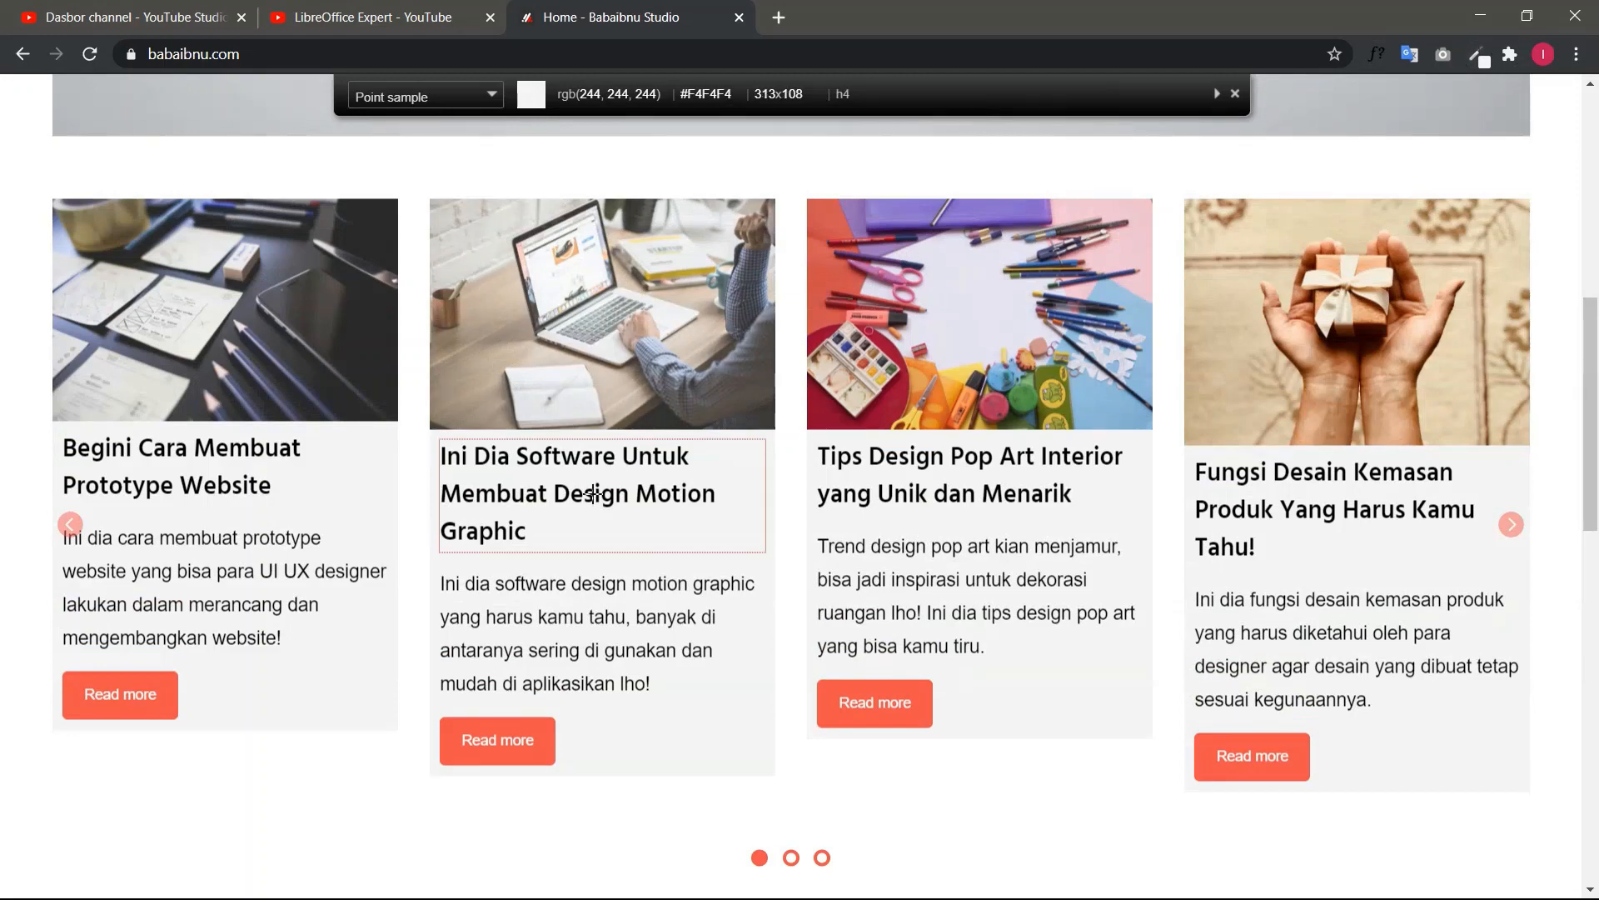
{"action": "left_click", "coordinate": [593, 495]}
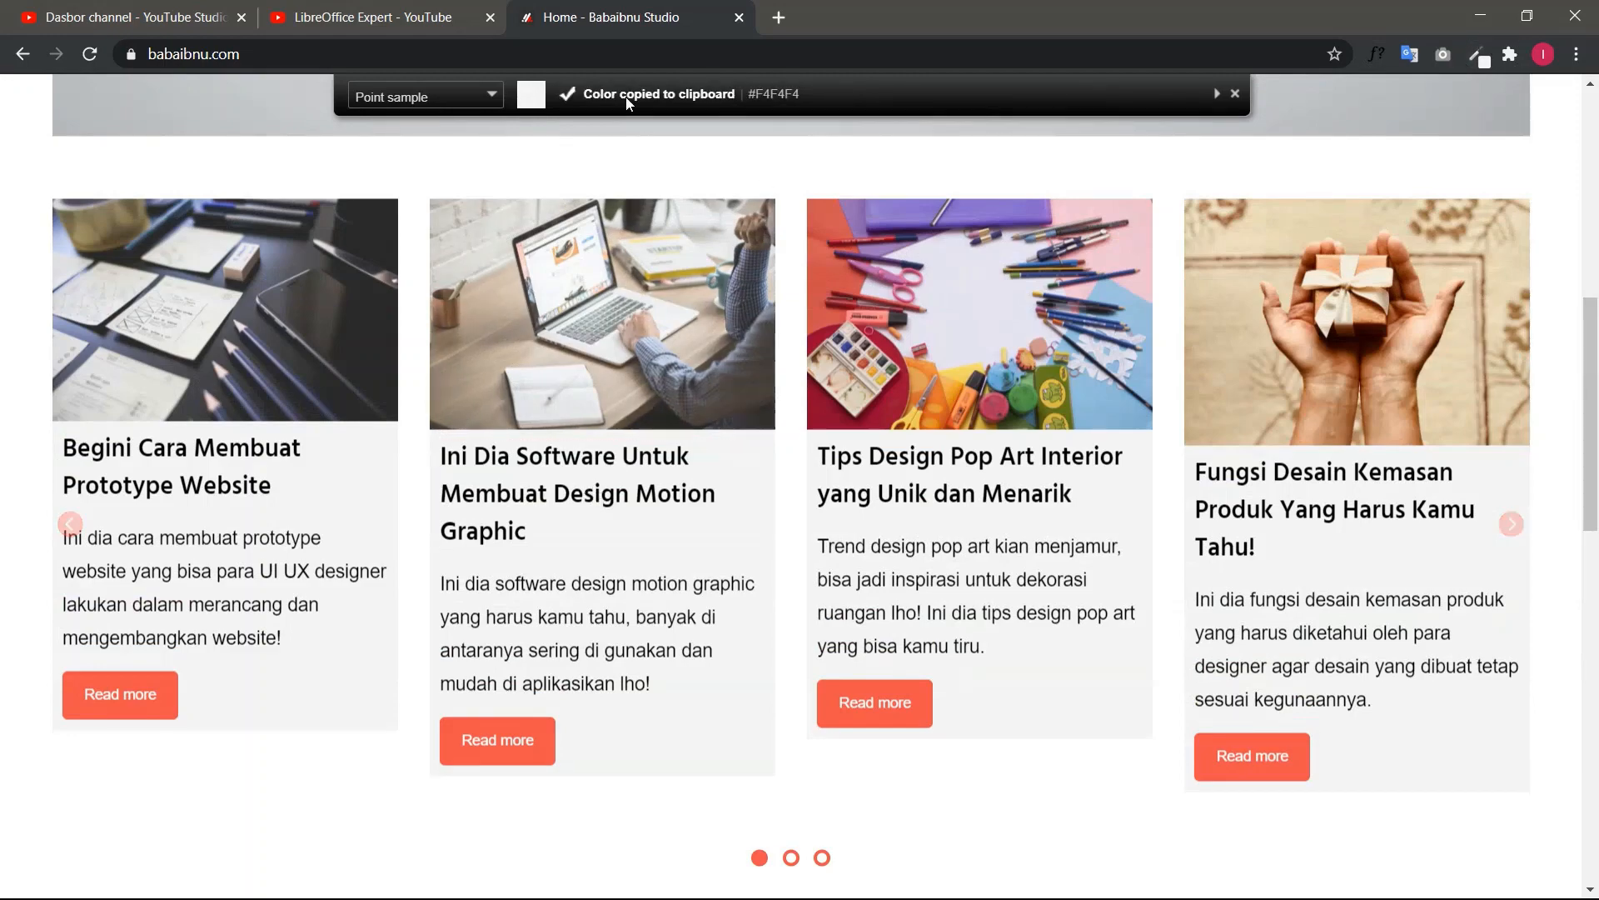
{"action": "scroll", "coordinate": [595, 498], "scroll_direction": "down", "scroll_amount": 1}
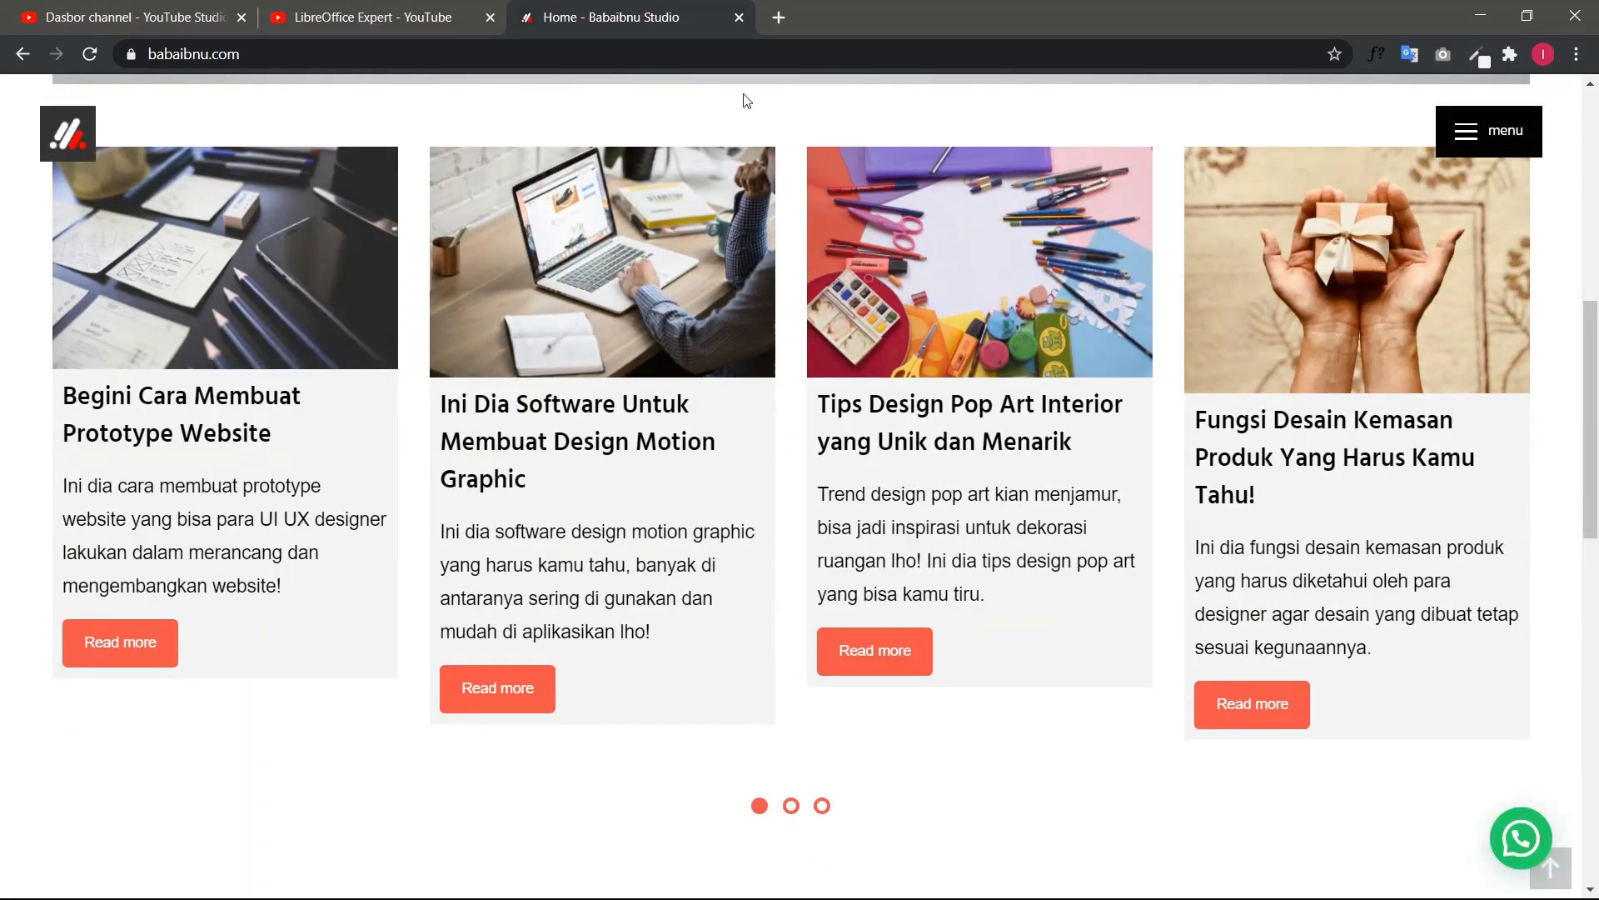
Sample the orange-red colour of the pop art article's Read more button and paste the copied hex code into the address field.
{"action": "left_click", "coordinate": [1476, 55]}
{"action": "scroll", "coordinate": [937, 367], "scroll_direction": "up", "scroll_amount": 1}
{"action": "scroll", "coordinate": [937, 367], "scroll_direction": "down", "scroll_amount": 9}
{"action": "scroll", "coordinate": [937, 367], "scroll_direction": "up", "scroll_amount": 4}
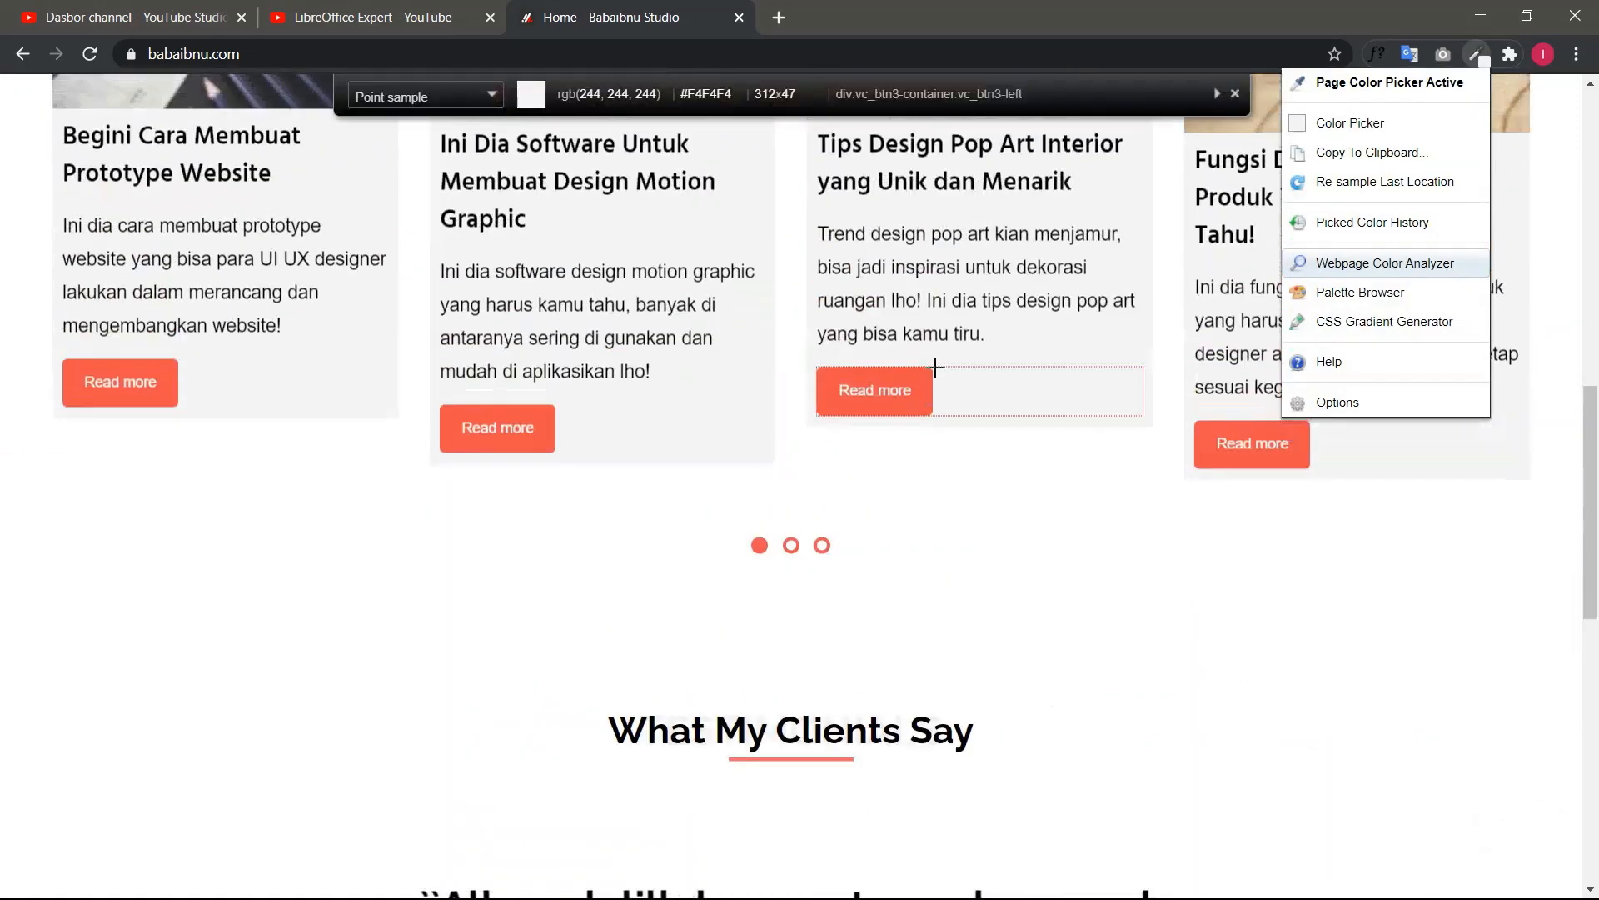
{"action": "left_click", "coordinate": [923, 399]}
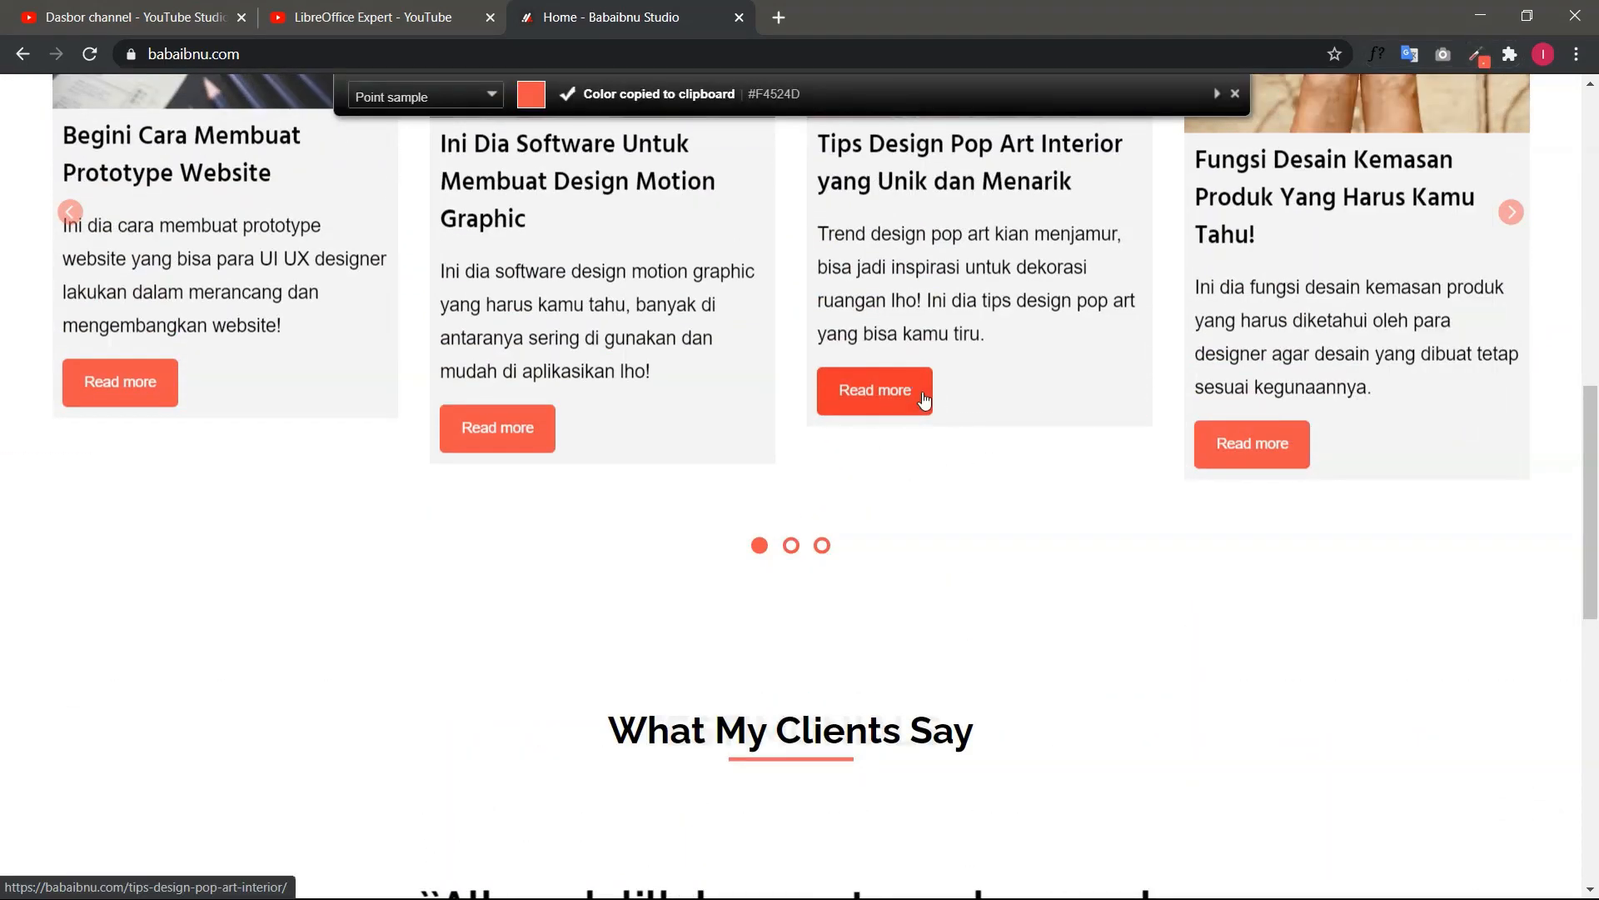
{"action": "scroll", "coordinate": [908, 398], "scroll_direction": "down", "scroll_amount": 1}
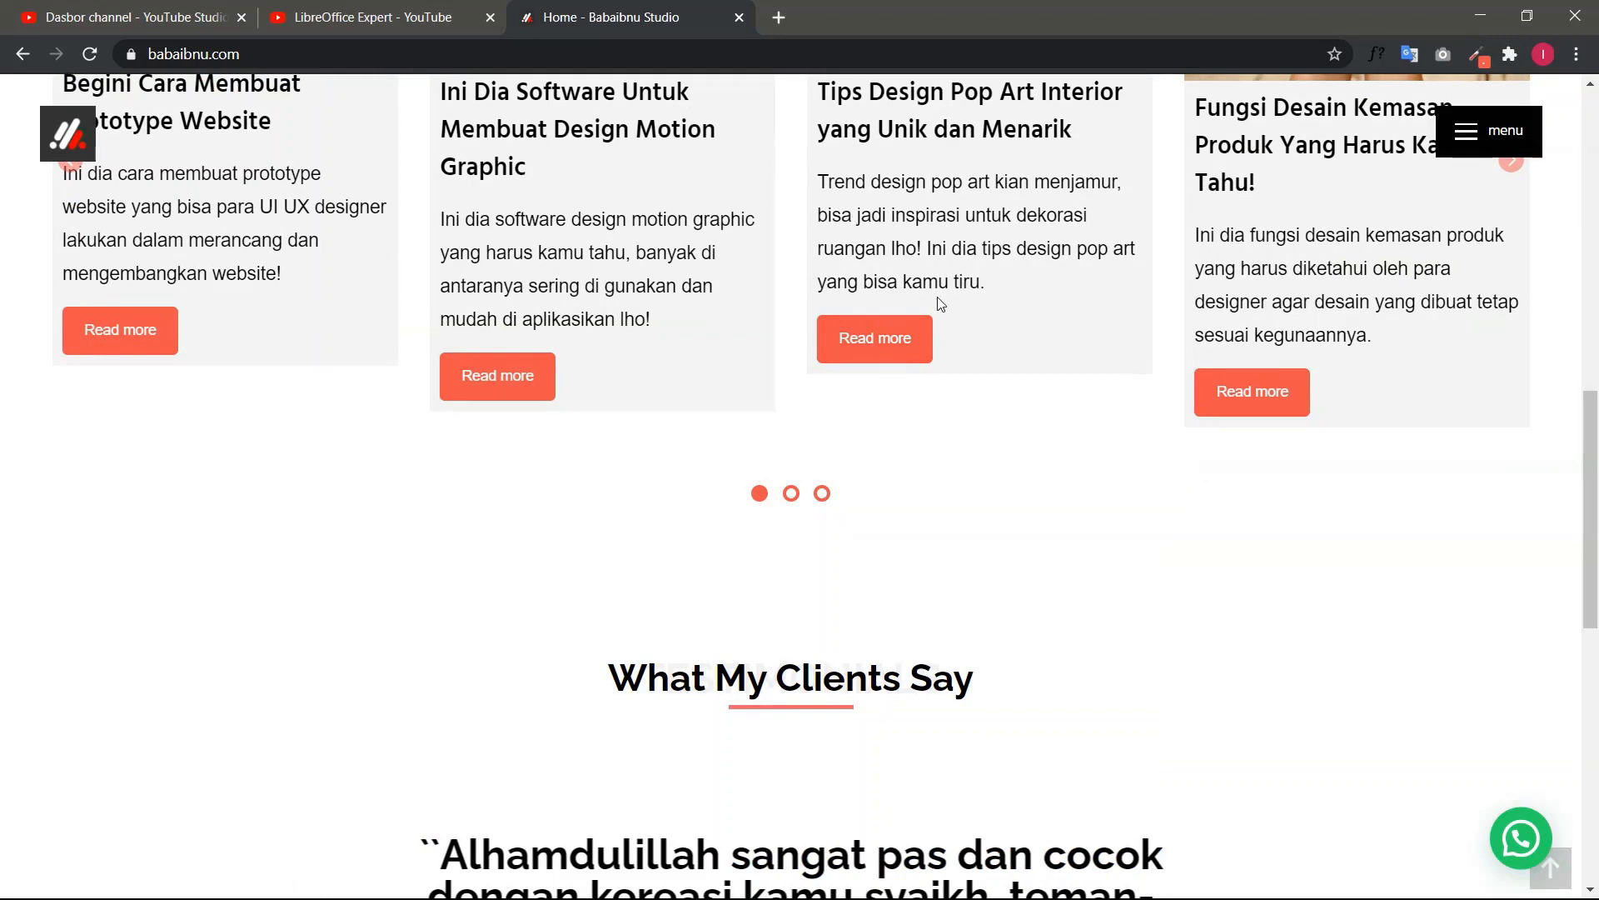
{"action": "left_click", "coordinate": [868, 53]}
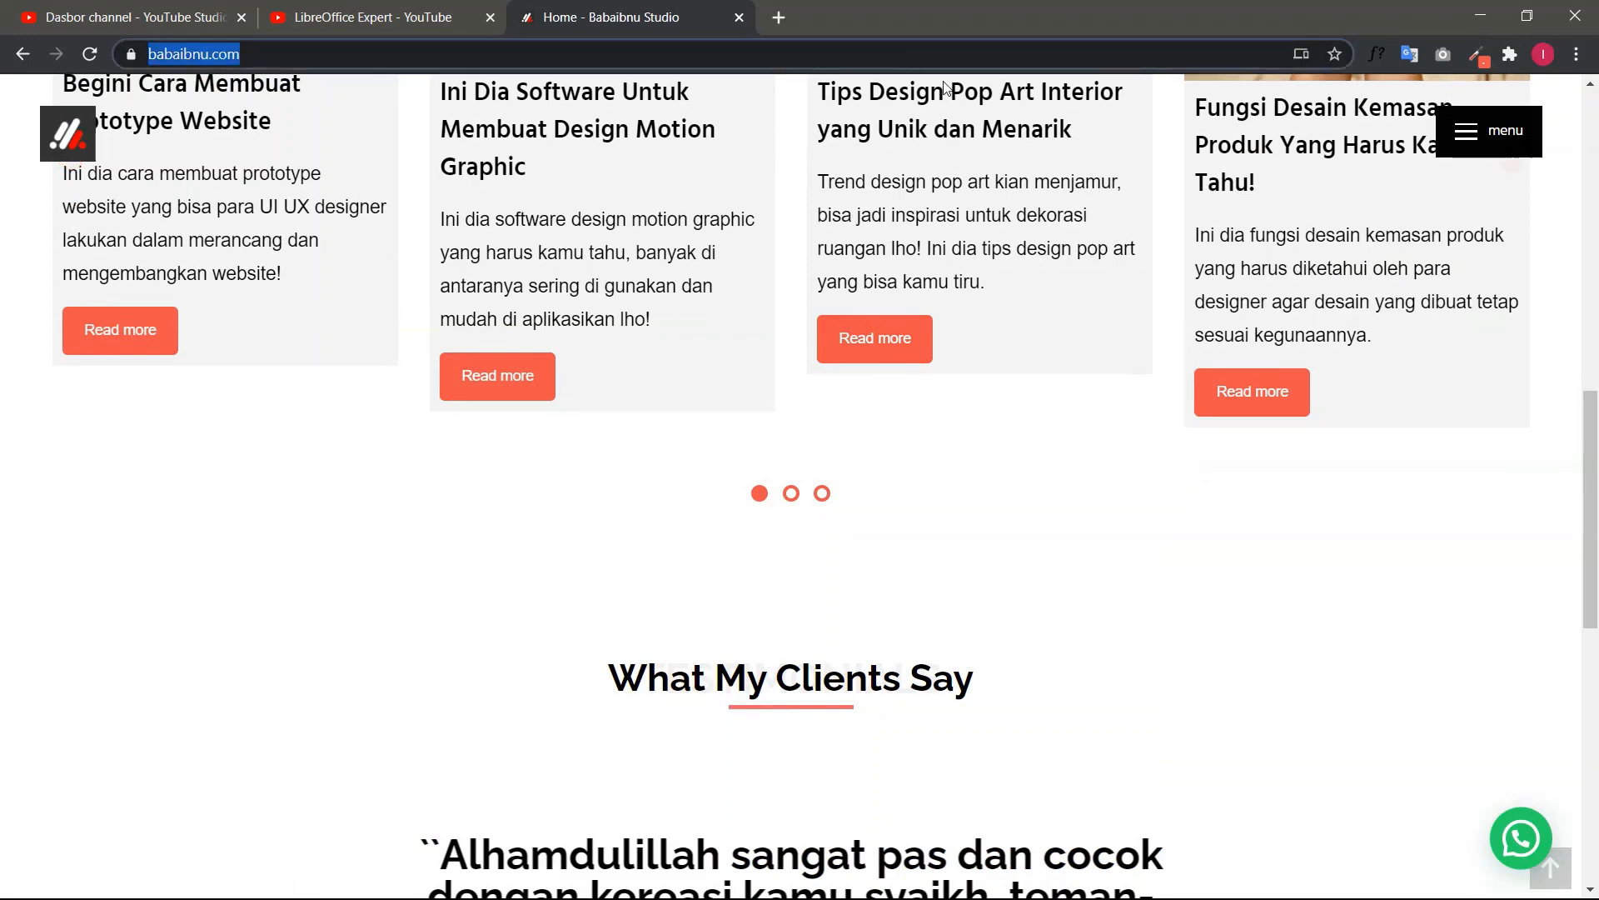
{"action": "key", "text": "ctrl+v"}
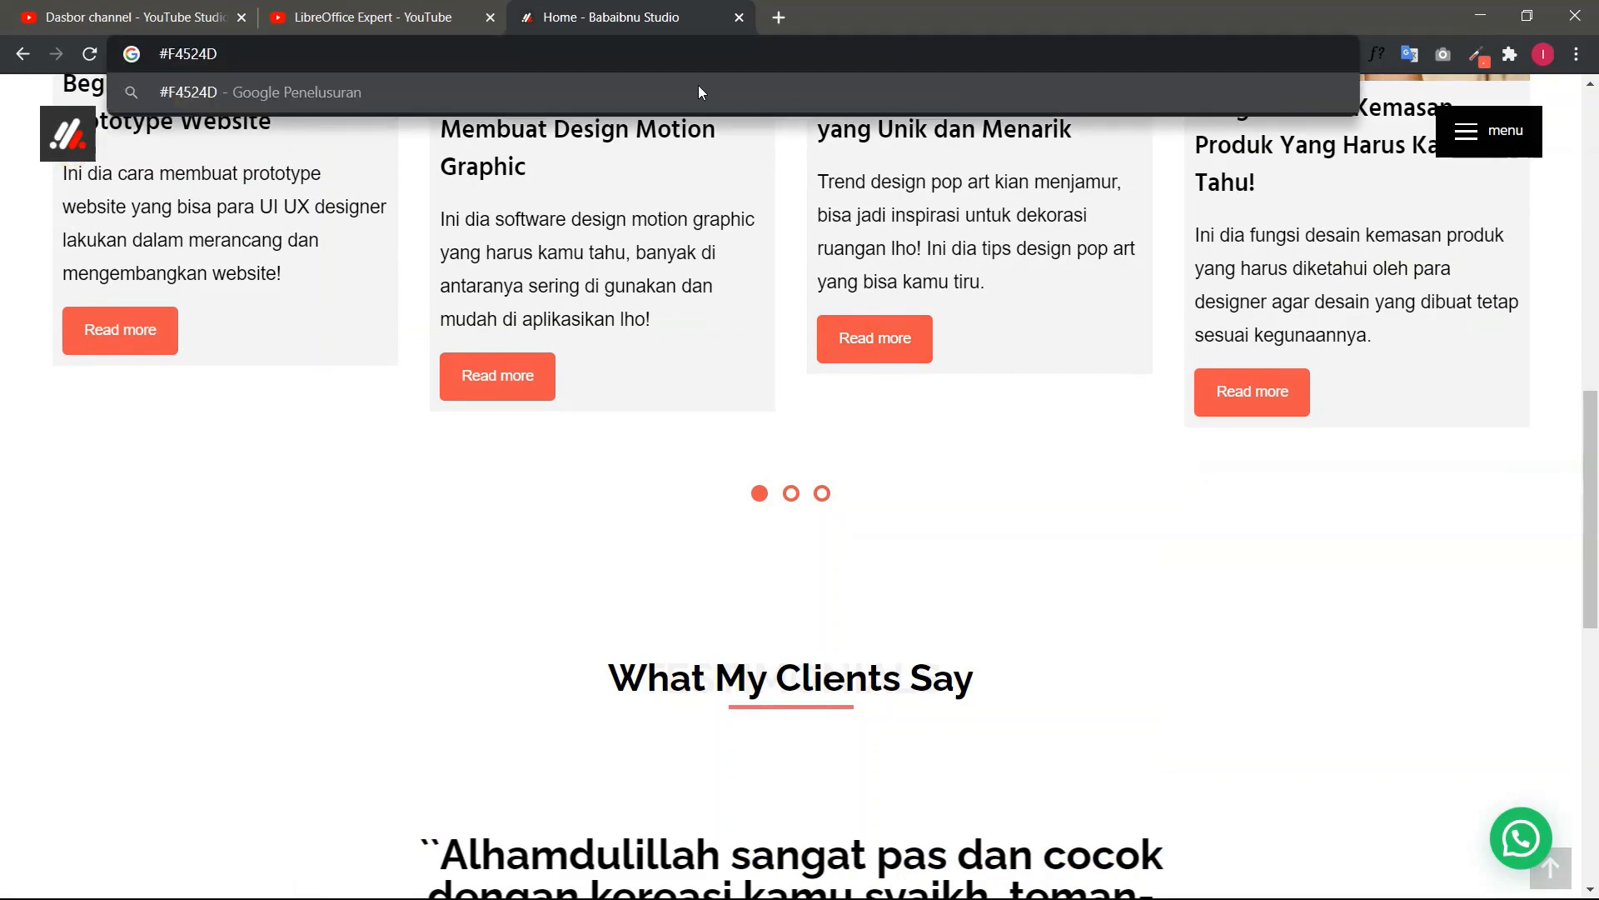
Switch to Inkscape, try F4524D as the fill of the slanted red shape, and undo the colour change.
{"action": "key", "text": "alt+Tab"}
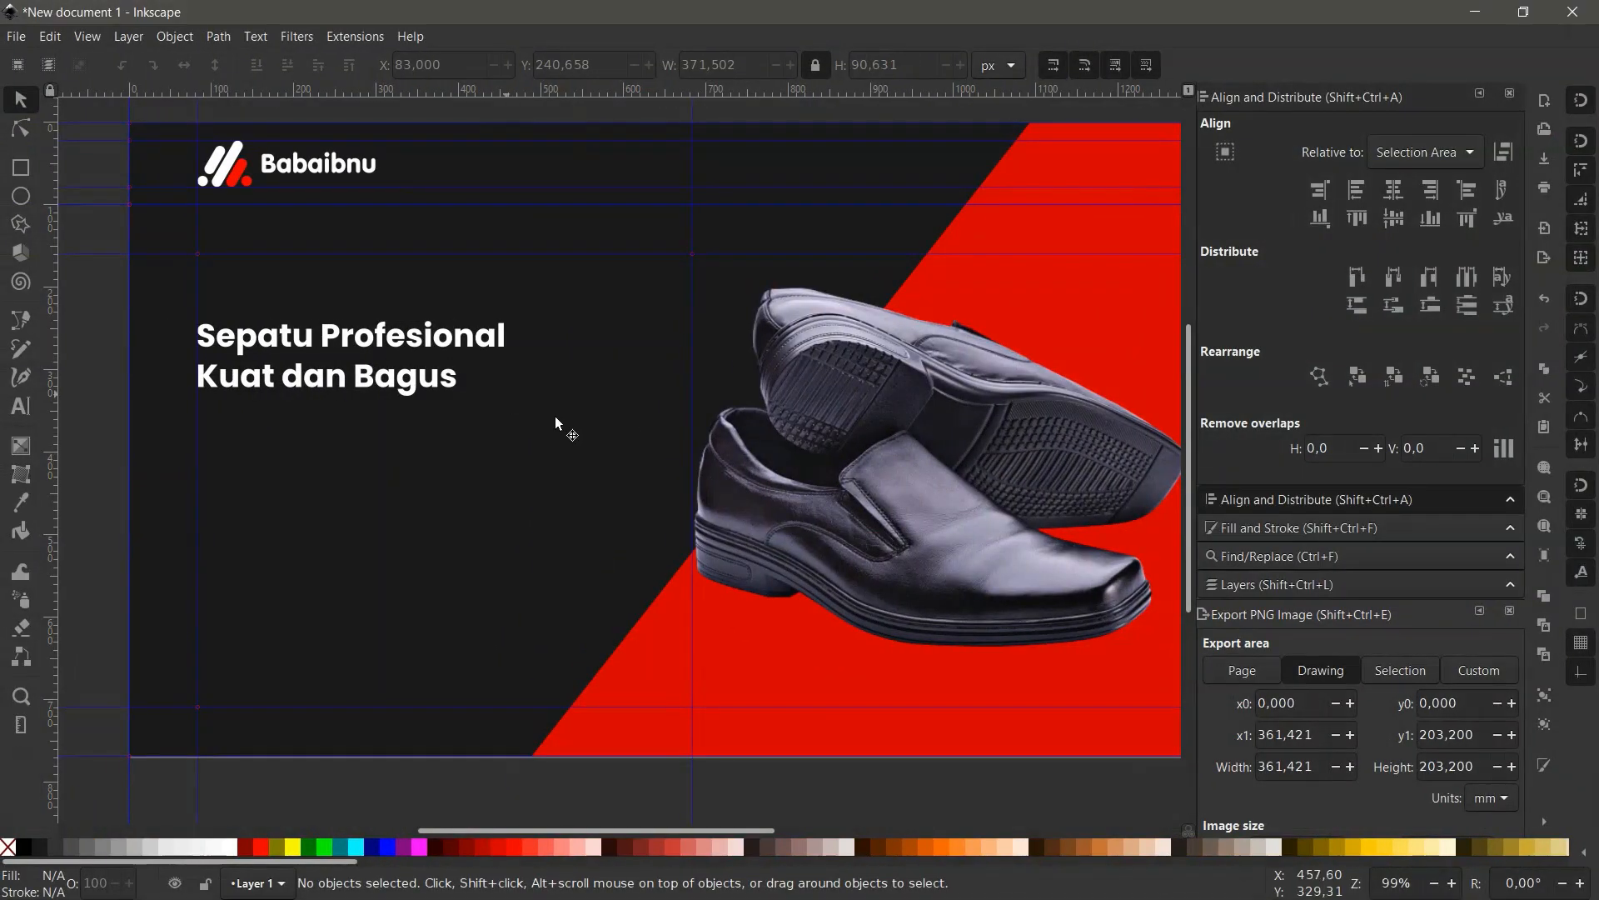
{"action": "left_click", "coordinate": [771, 638]}
{"action": "key", "text": "n"}
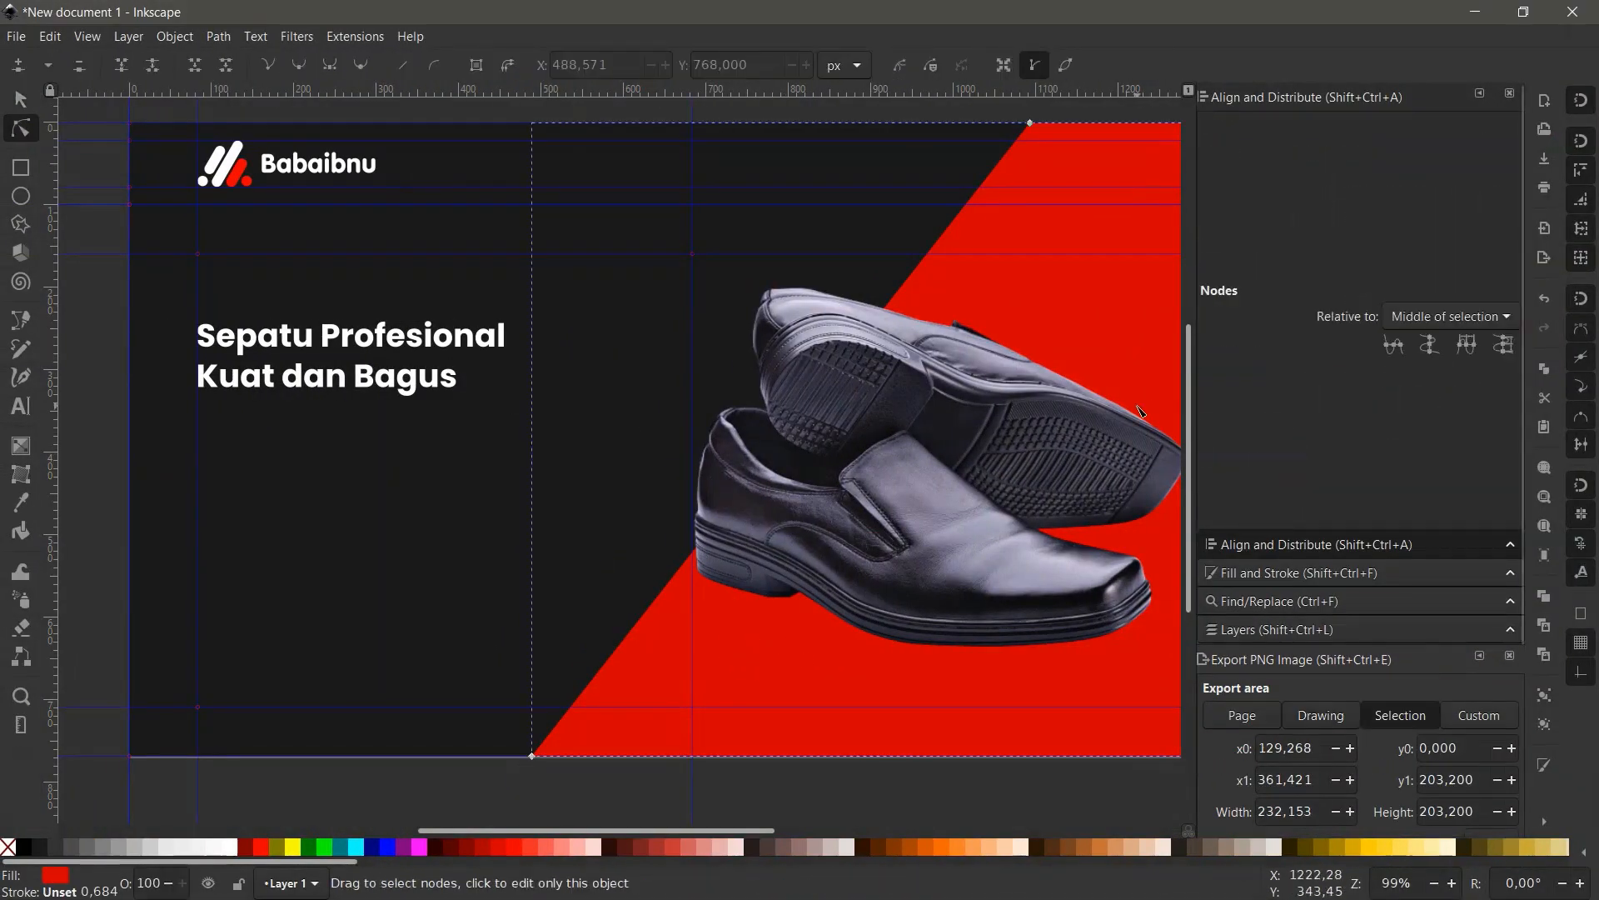
{"action": "key", "text": "ctrl+shift+f"}
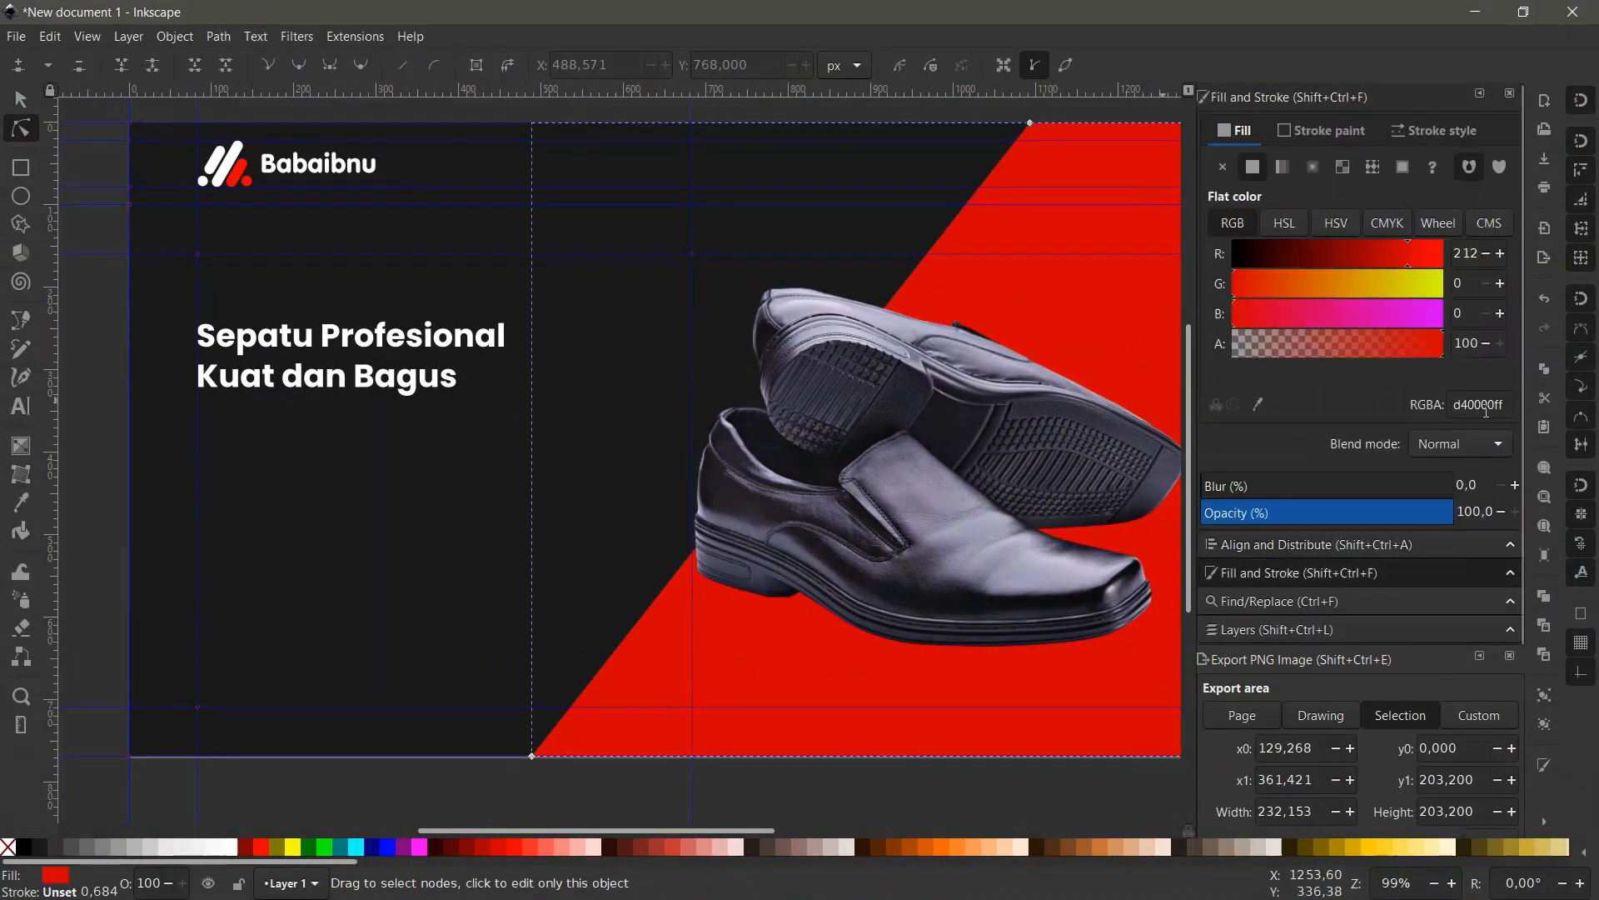
{"action": "left_click_drag", "start_coordinate": [1491, 406], "coordinate": [1426, 408]}
{"action": "key", "text": "ctrl+v"}
{"action": "key", "text": "minus"}
{"action": "key", "text": "minus"}
{"action": "key", "text": "minus"}
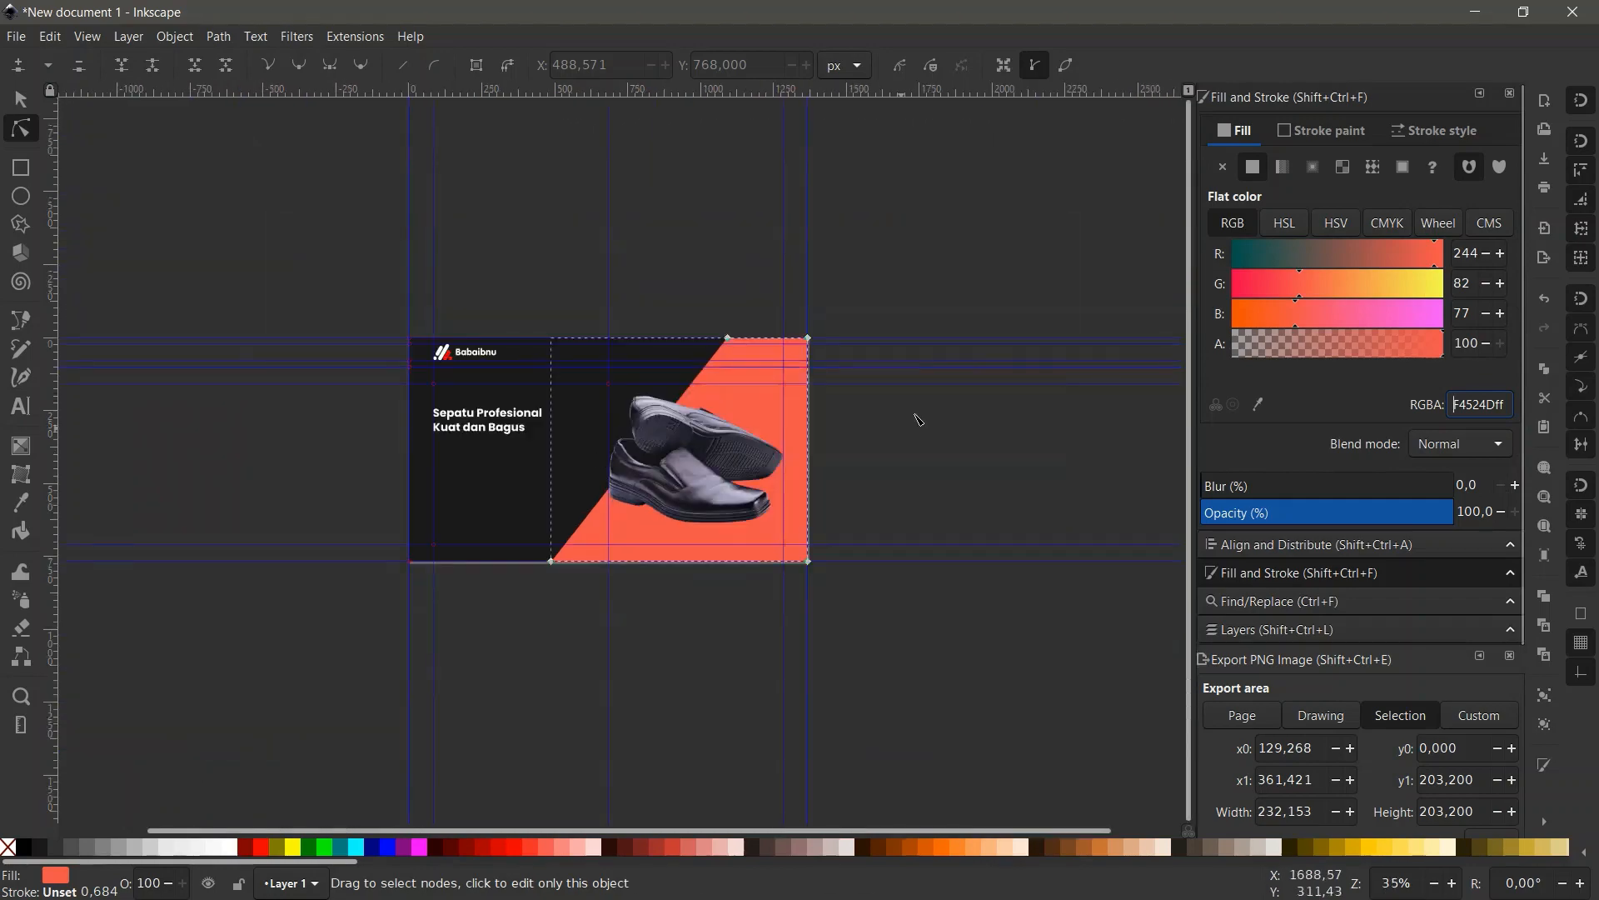
{"action": "scroll", "coordinate": [668, 406], "scroll_direction": "up", "scroll_amount": 2}
{"action": "key", "text": "ctrl+z"}
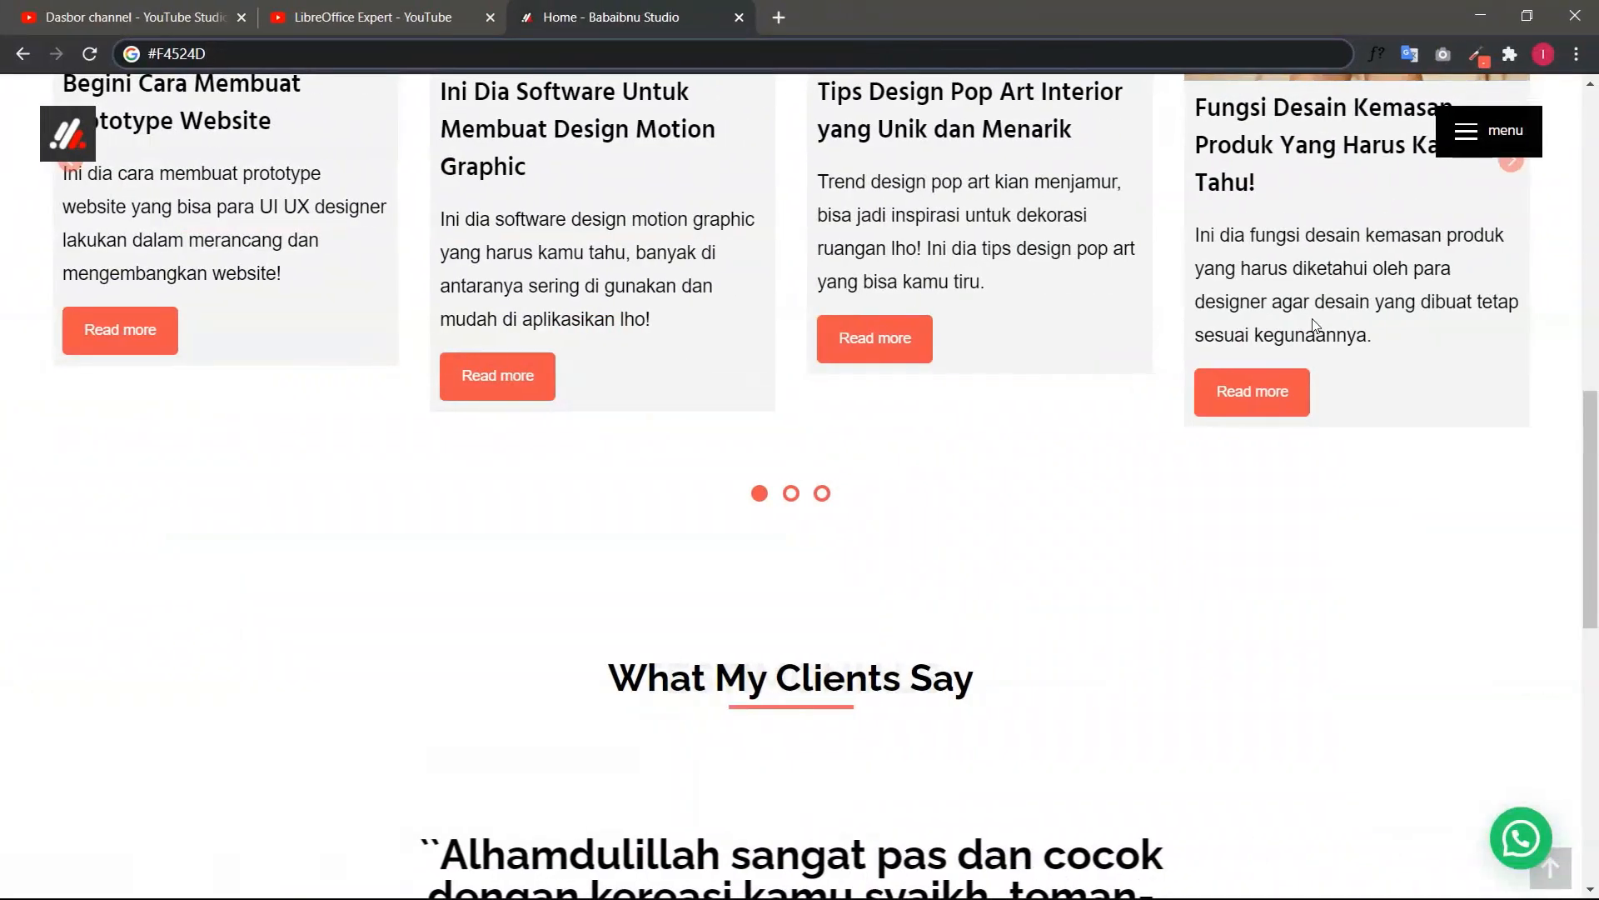
Switch back to the browser and examine the Babaibnu Studio home page from its hero banner down to the footer.
{"action": "scroll", "coordinate": [1463, 133], "scroll_direction": "up", "scroll_amount": 10}
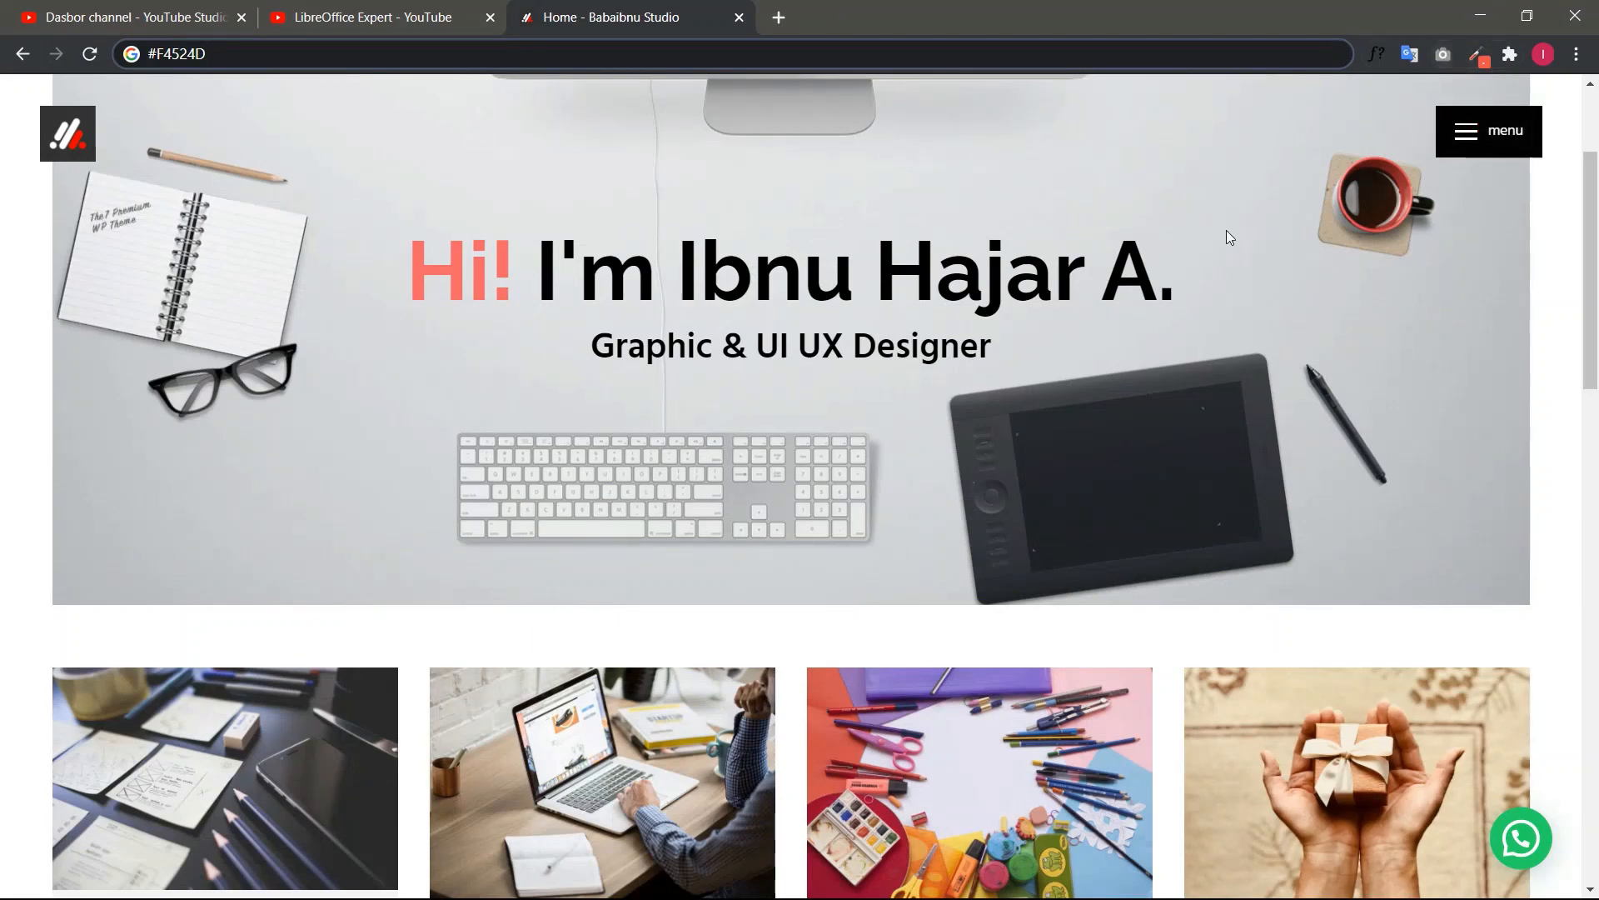
{"action": "scroll", "coordinate": [1226, 230], "scroll_direction": "up", "scroll_amount": 3}
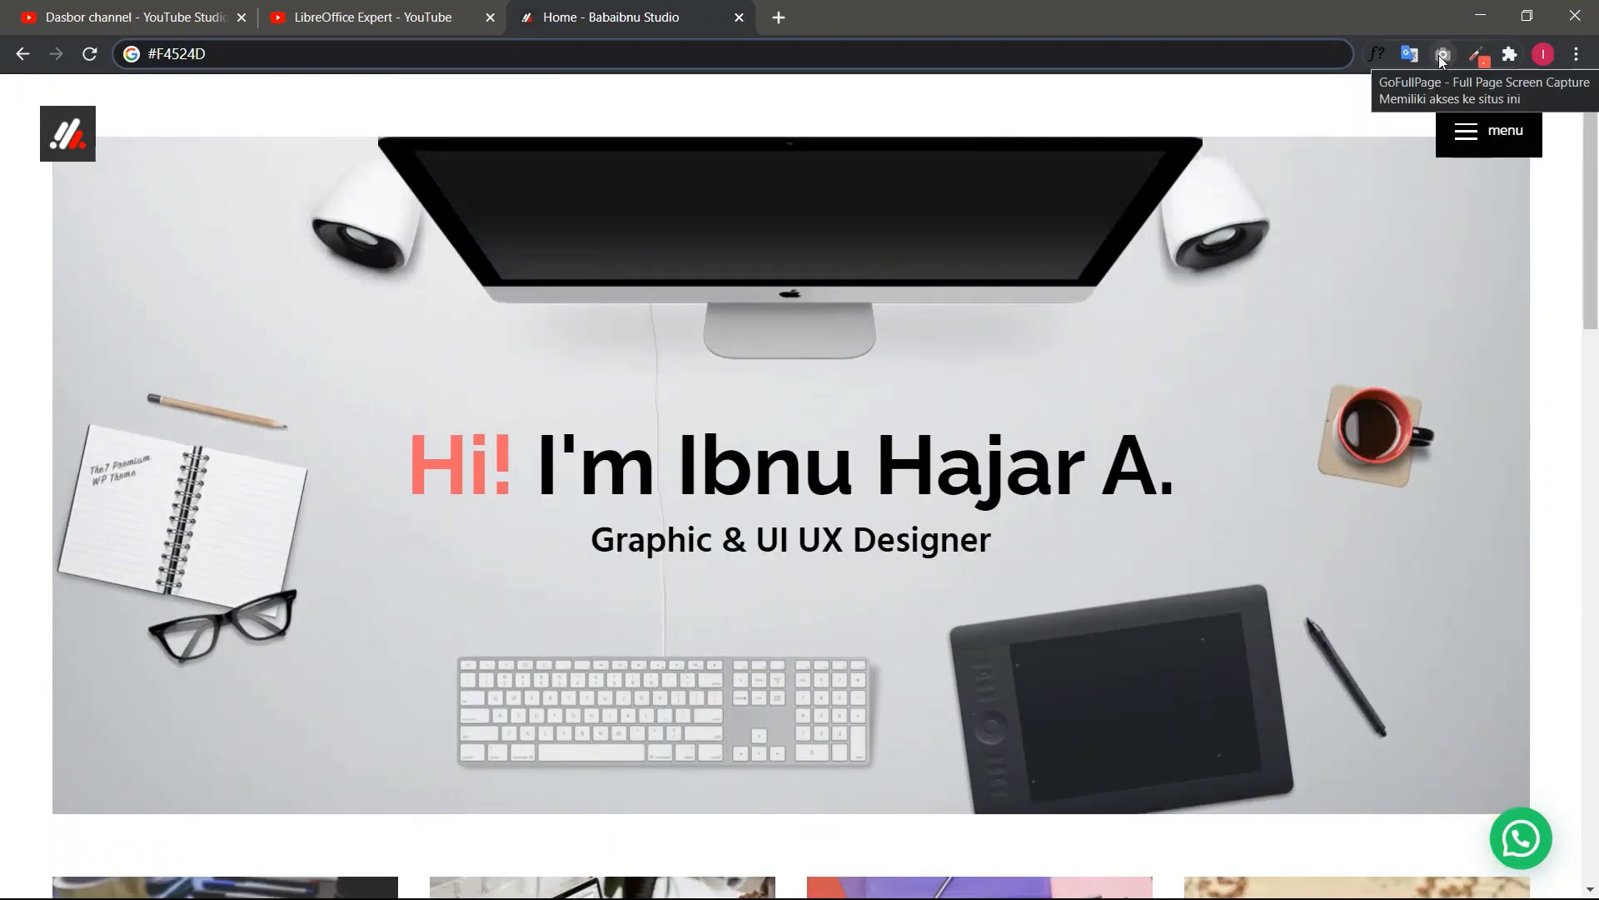
{"action": "scroll", "coordinate": [662, 443], "scroll_direction": "down", "scroll_amount": 20}
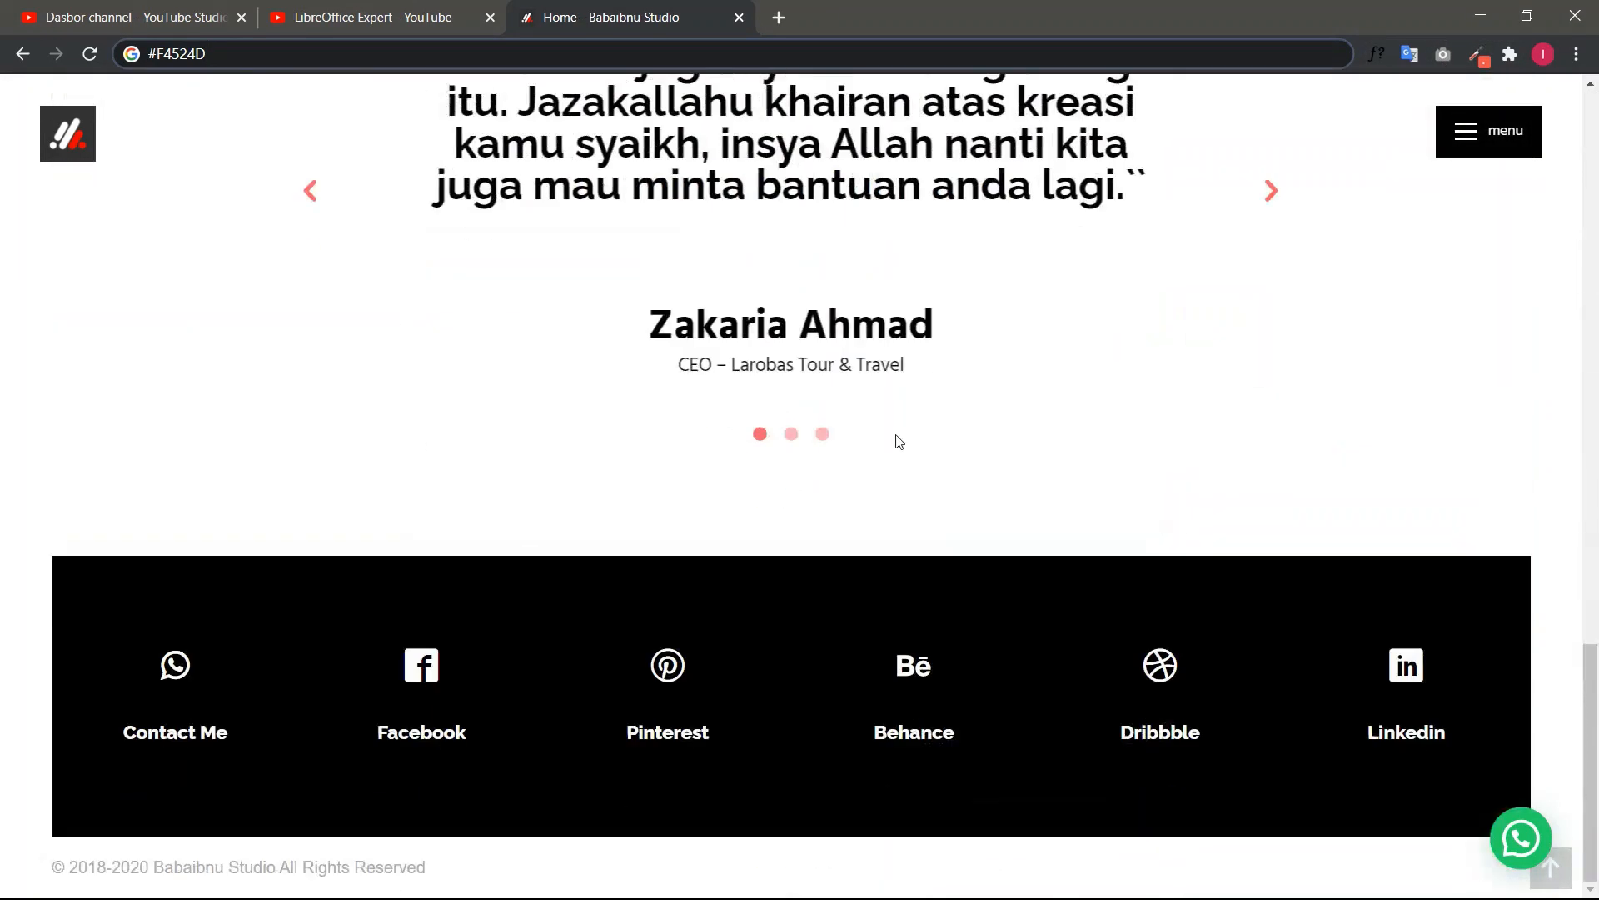
{"action": "scroll", "coordinate": [878, 538], "scroll_direction": "up", "scroll_amount": 9}
{"action": "scroll", "coordinate": [901, 530], "scroll_direction": "down", "scroll_amount": 9}
{"action": "scroll", "coordinate": [875, 566], "scroll_direction": "up", "scroll_amount": 20}
{"action": "scroll", "coordinate": [642, 424], "scroll_direction": "down", "scroll_amount": 3}
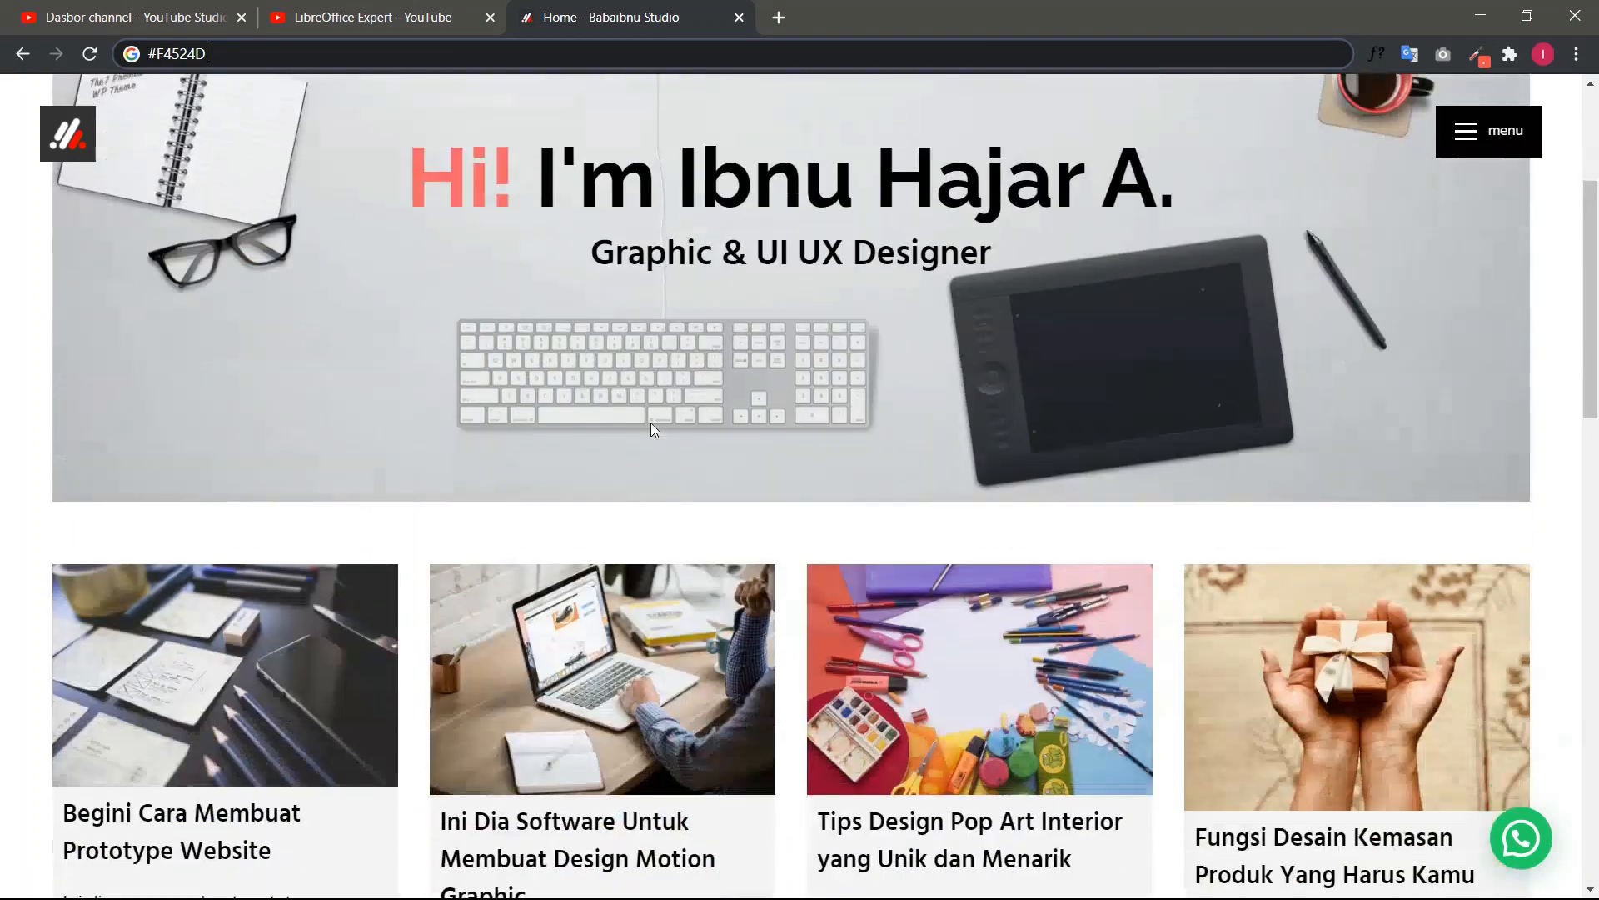
{"action": "scroll", "coordinate": [633, 426], "scroll_direction": "down", "scroll_amount": 3}
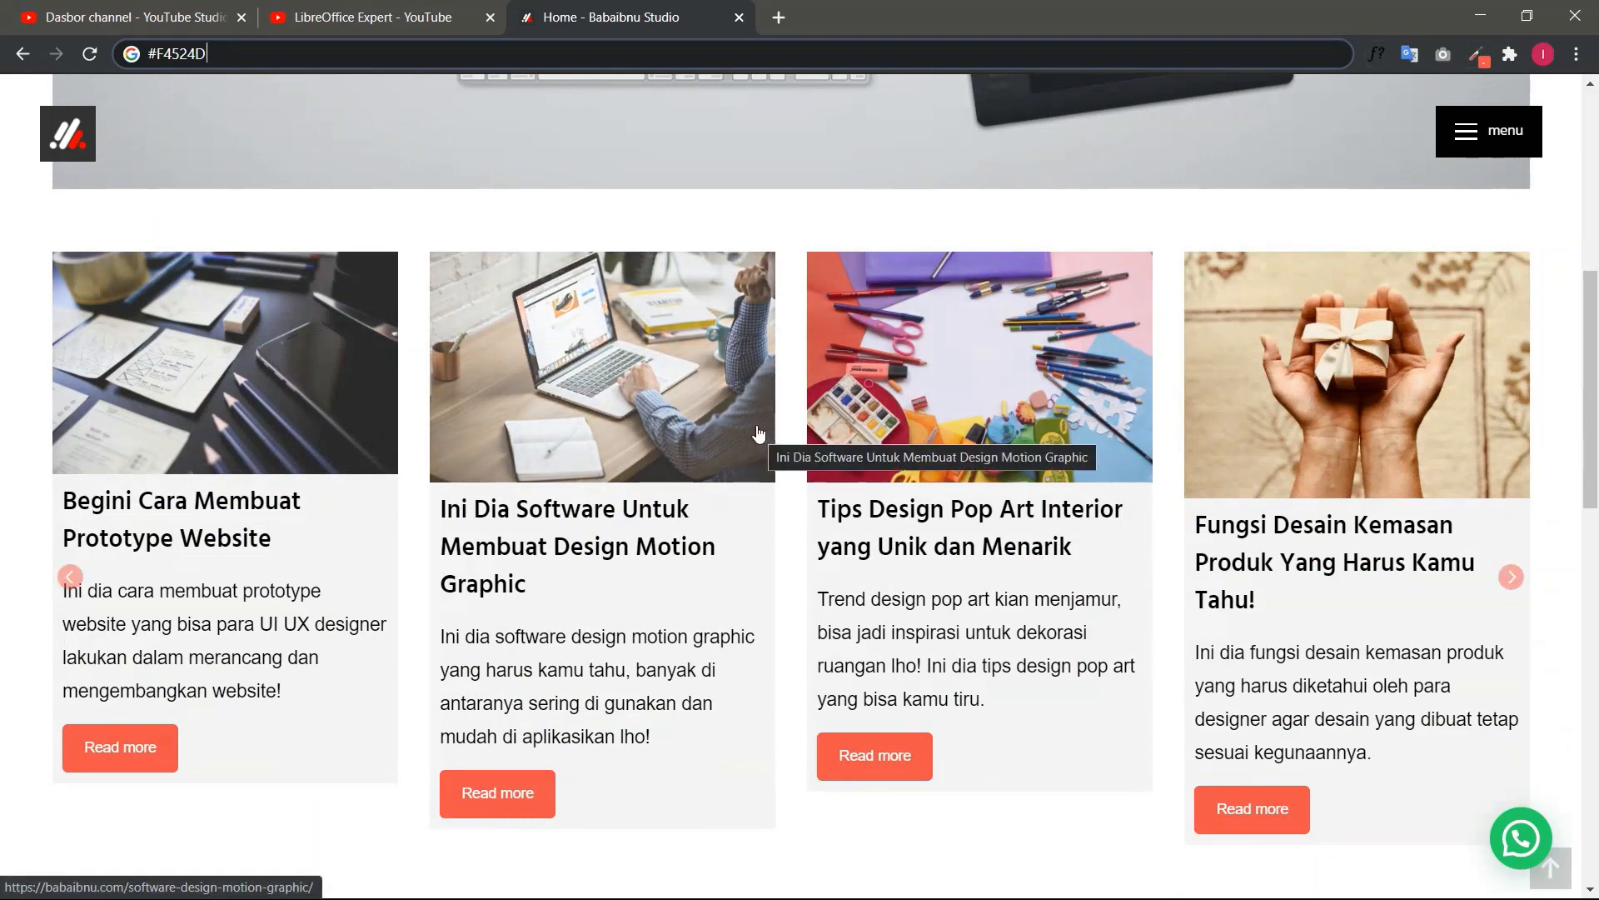
{"action": "scroll", "coordinate": [761, 429], "scroll_direction": "down", "scroll_amount": 5}
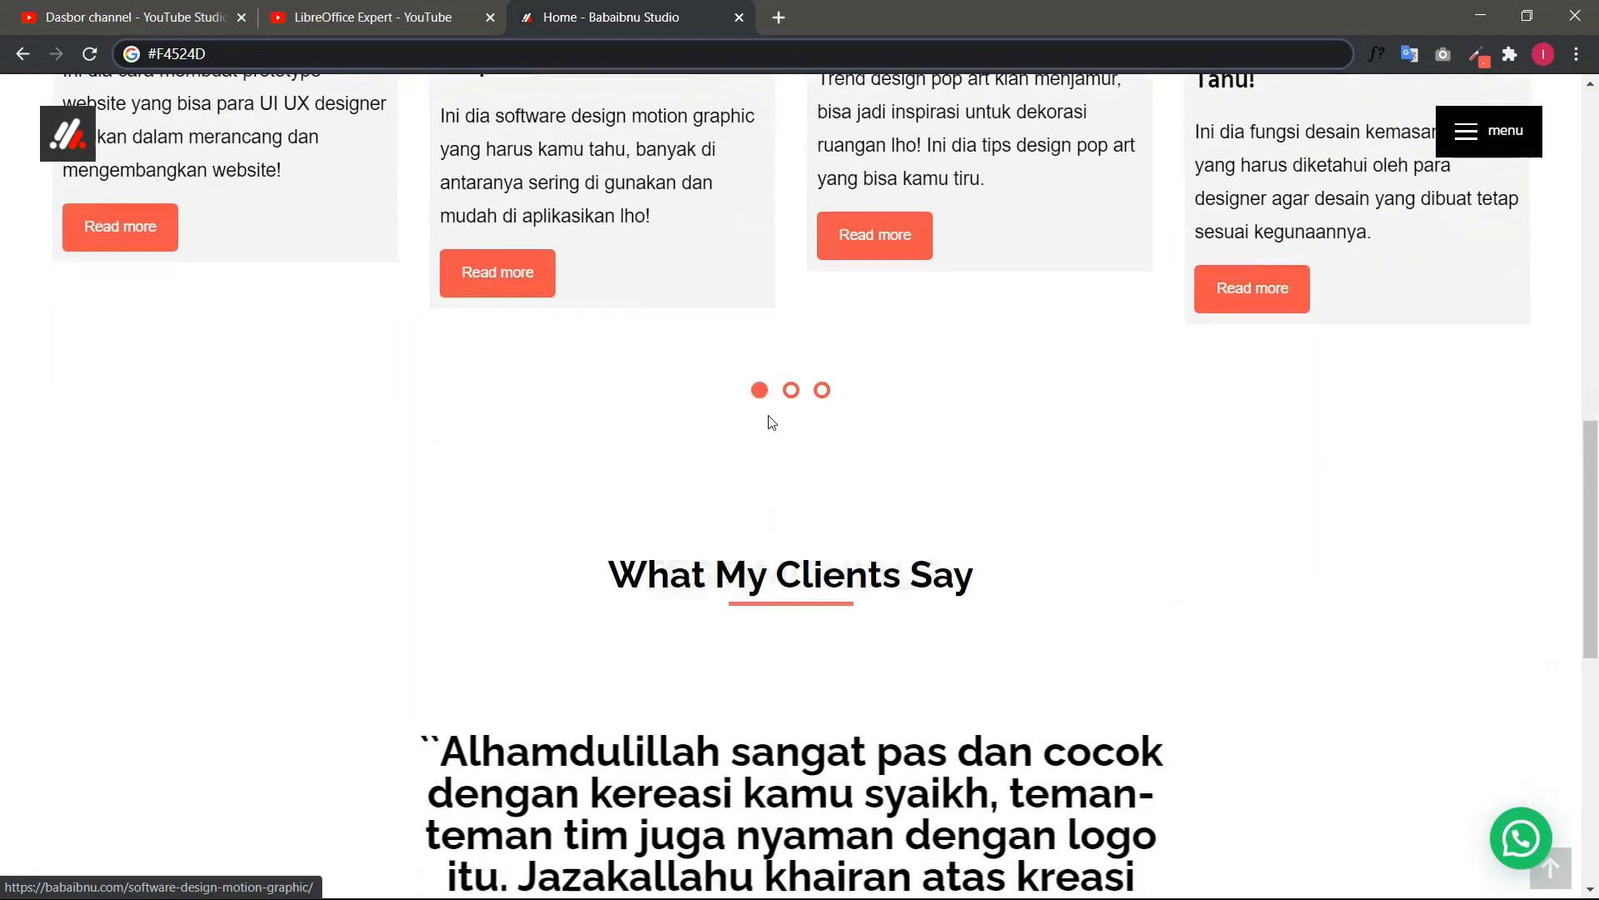
Capture the full home page with GoFullPage, download the capture as a PNG image and close the result.
{"action": "left_click", "coordinate": [1446, 52]}
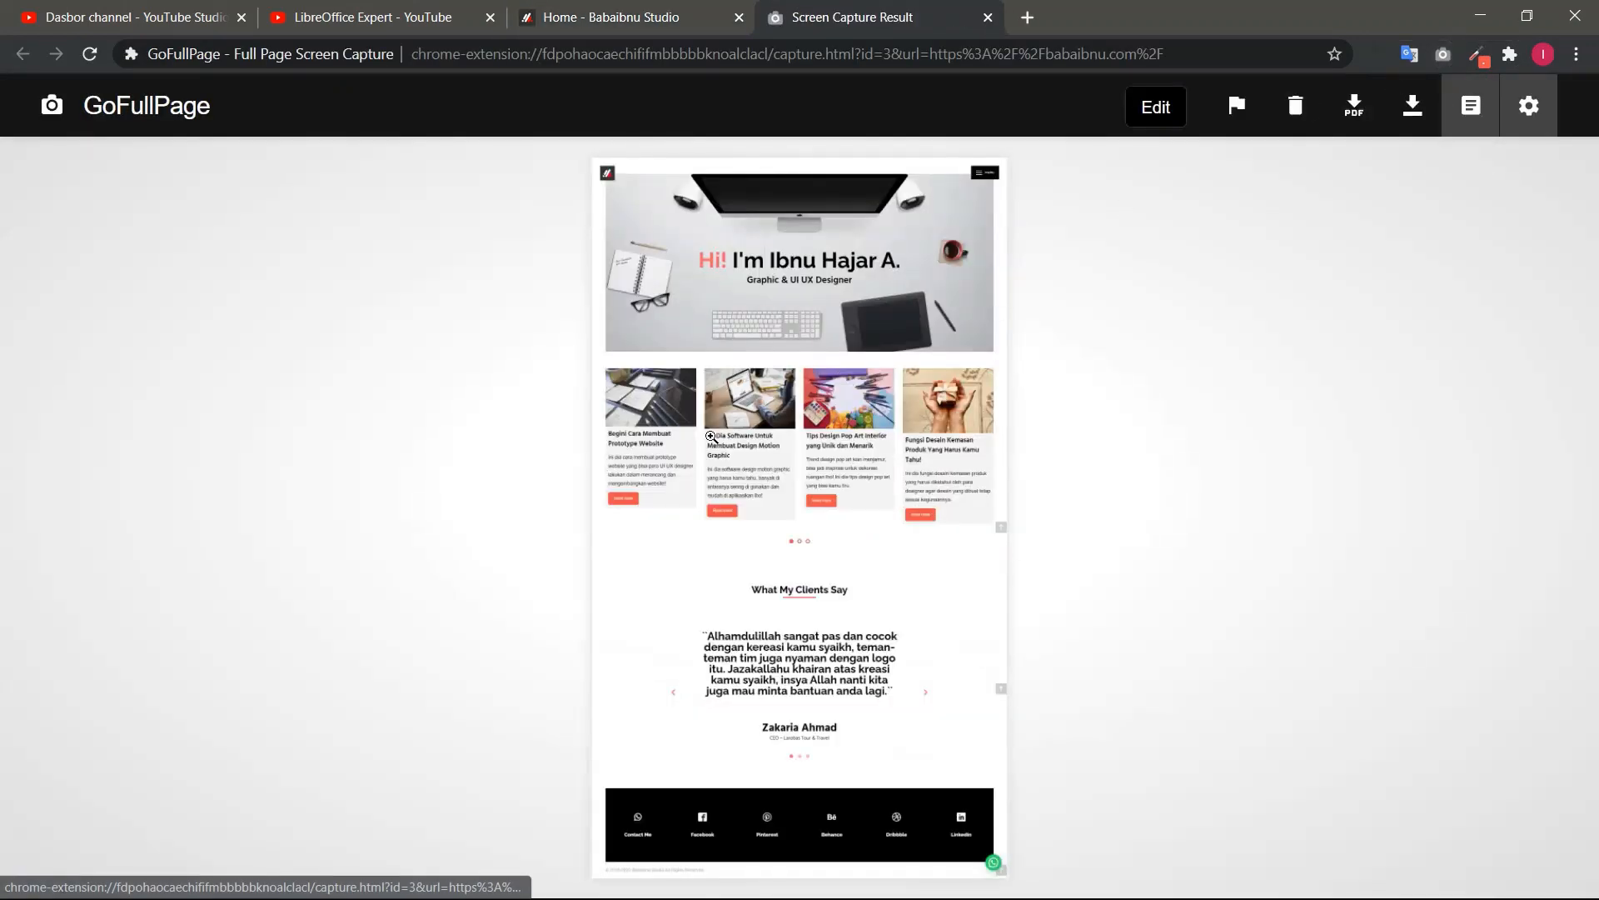
{"action": "left_click", "coordinate": [1415, 107]}
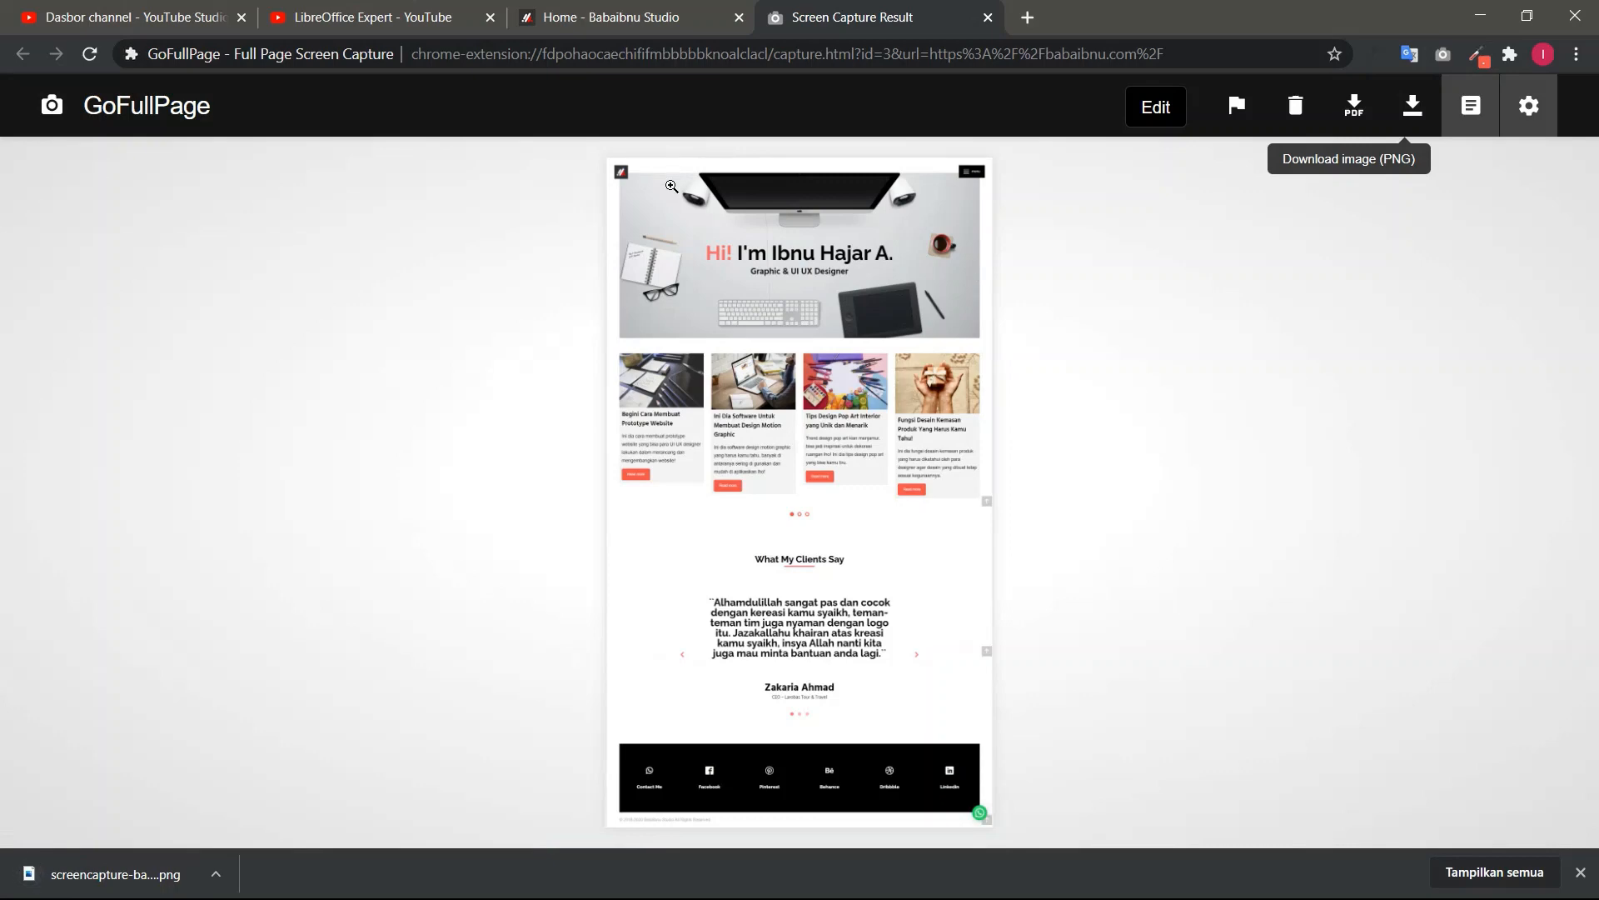
{"action": "left_click", "coordinate": [989, 17]}
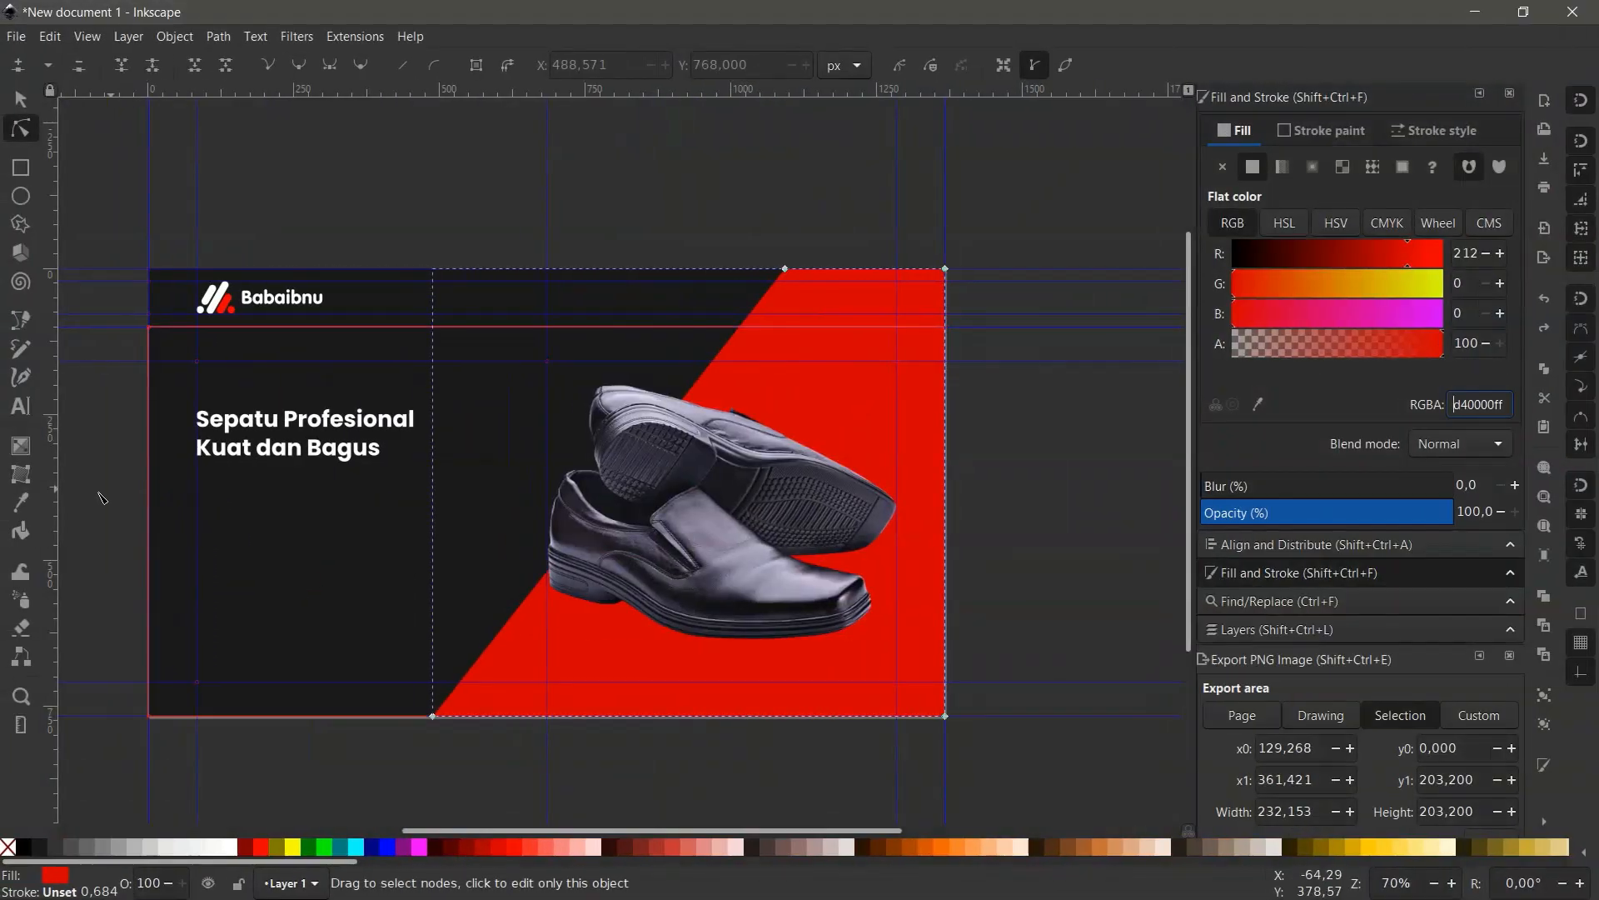
In Inkscape, duplicate the heading and place the copy directly below the original, left-aligned with it at about Y 347 px.
{"action": "left_click", "coordinate": [96, 389]}
{"action": "scroll", "coordinate": [785, 402], "scroll_direction": "down", "scroll_amount": 1}
{"action": "scroll", "coordinate": [386, 436], "scroll_direction": "up", "scroll_amount": 2}
{"action": "left_click", "coordinate": [536, 443]}
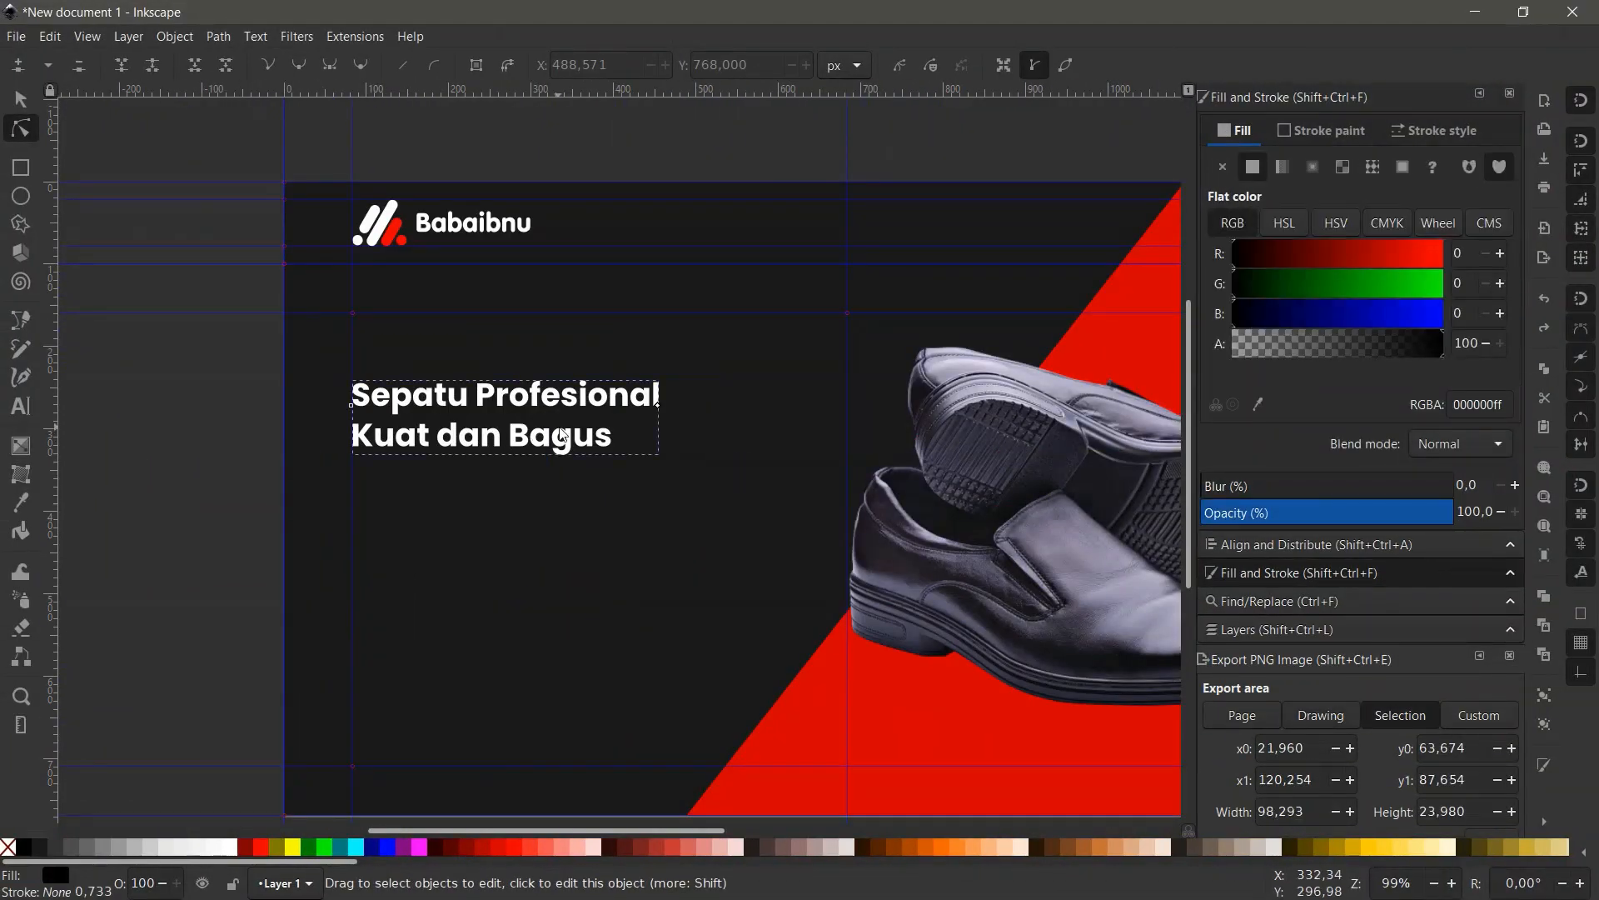
{"action": "key", "text": "s"}
{"action": "key", "text": "ctrl+d"}
{"action": "left_click_drag", "start_coordinate": [454, 435], "coordinate": [481, 475]}
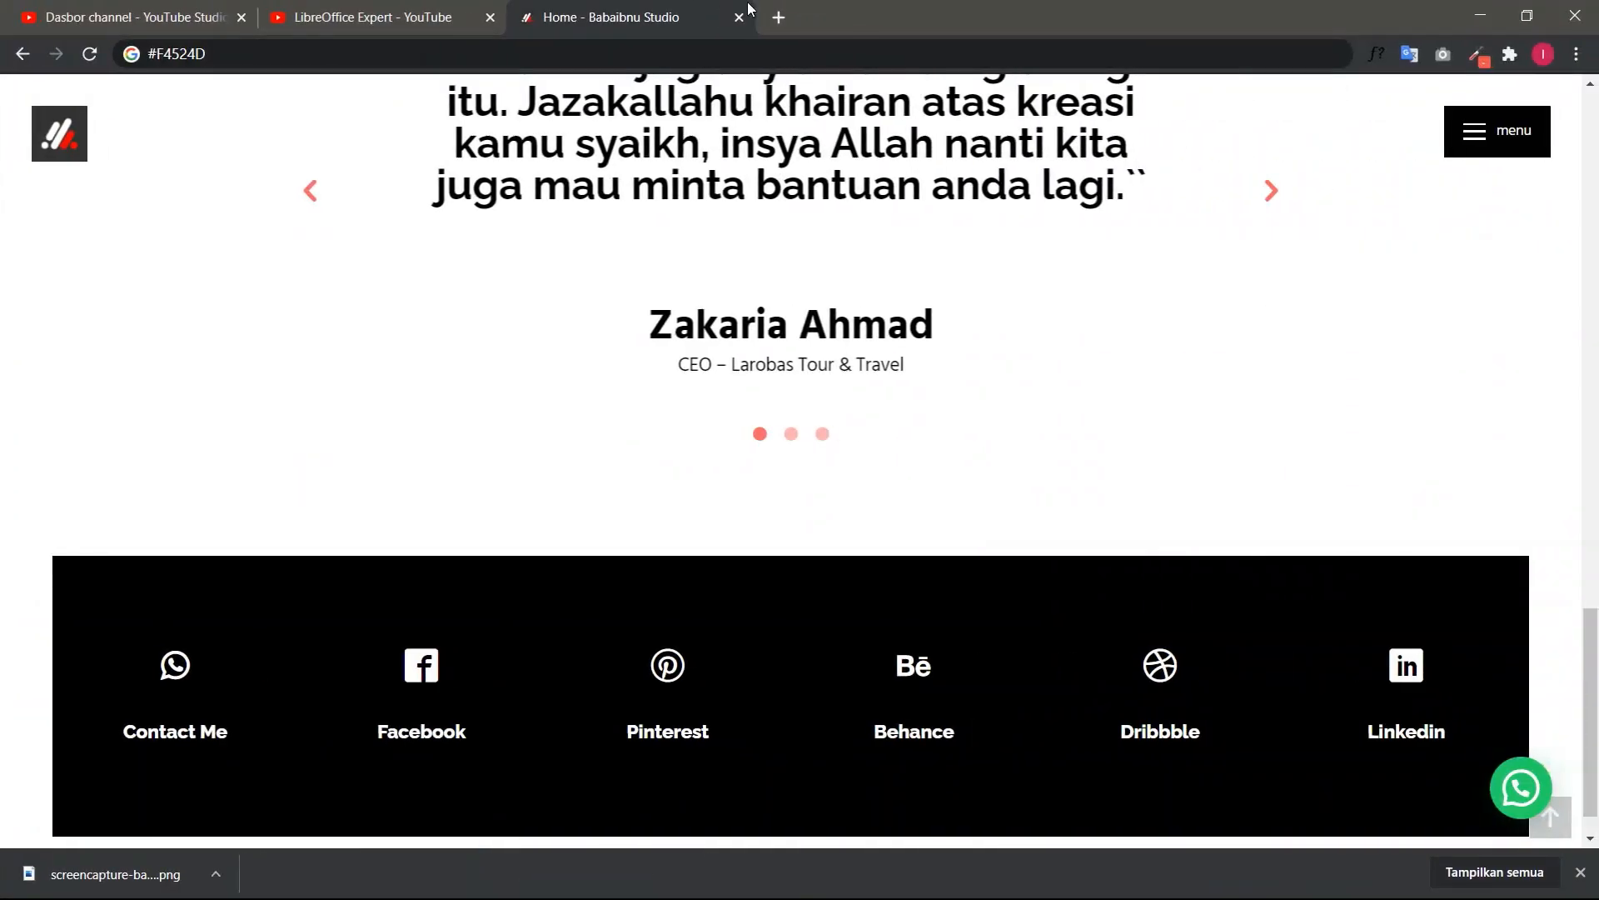
Open lipsum.com/feed/html in a new browser tab and copy the second paragraph's opening from "Integer dictum enim" through "sagittis dapibus".
{"action": "left_click", "coordinate": [792, 15]}
{"action": "type", "text": "li"}
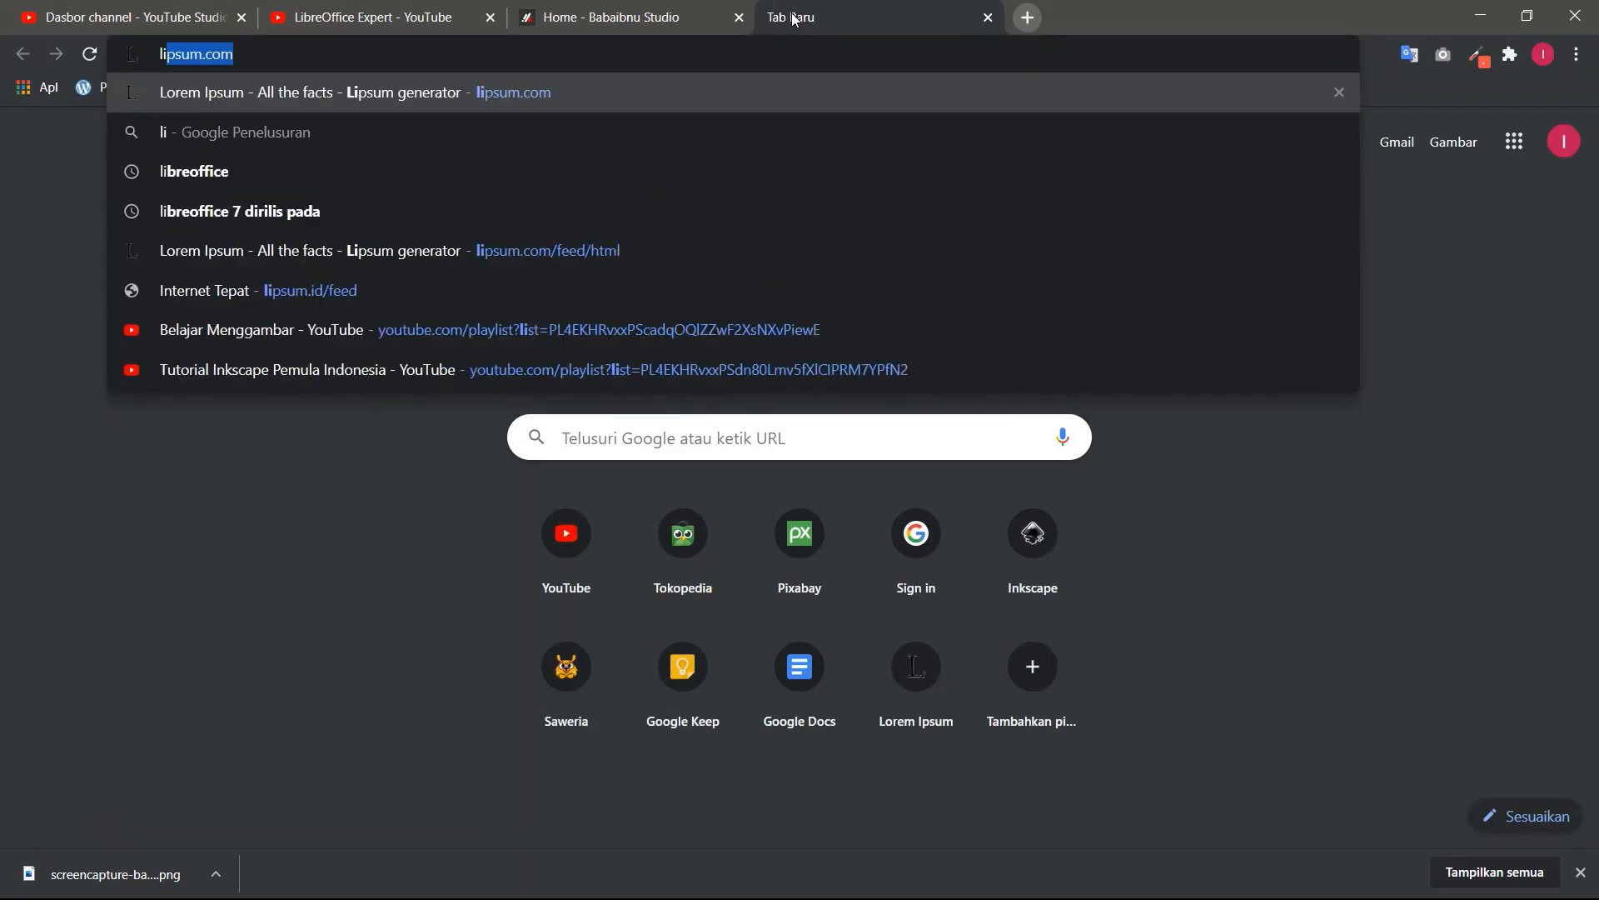
{"action": "key", "text": "Down"}
{"action": "key", "text": "Down"}
{"action": "key", "text": "Down"}
{"action": "key", "text": "Down"}
{"action": "key", "text": "Return"}
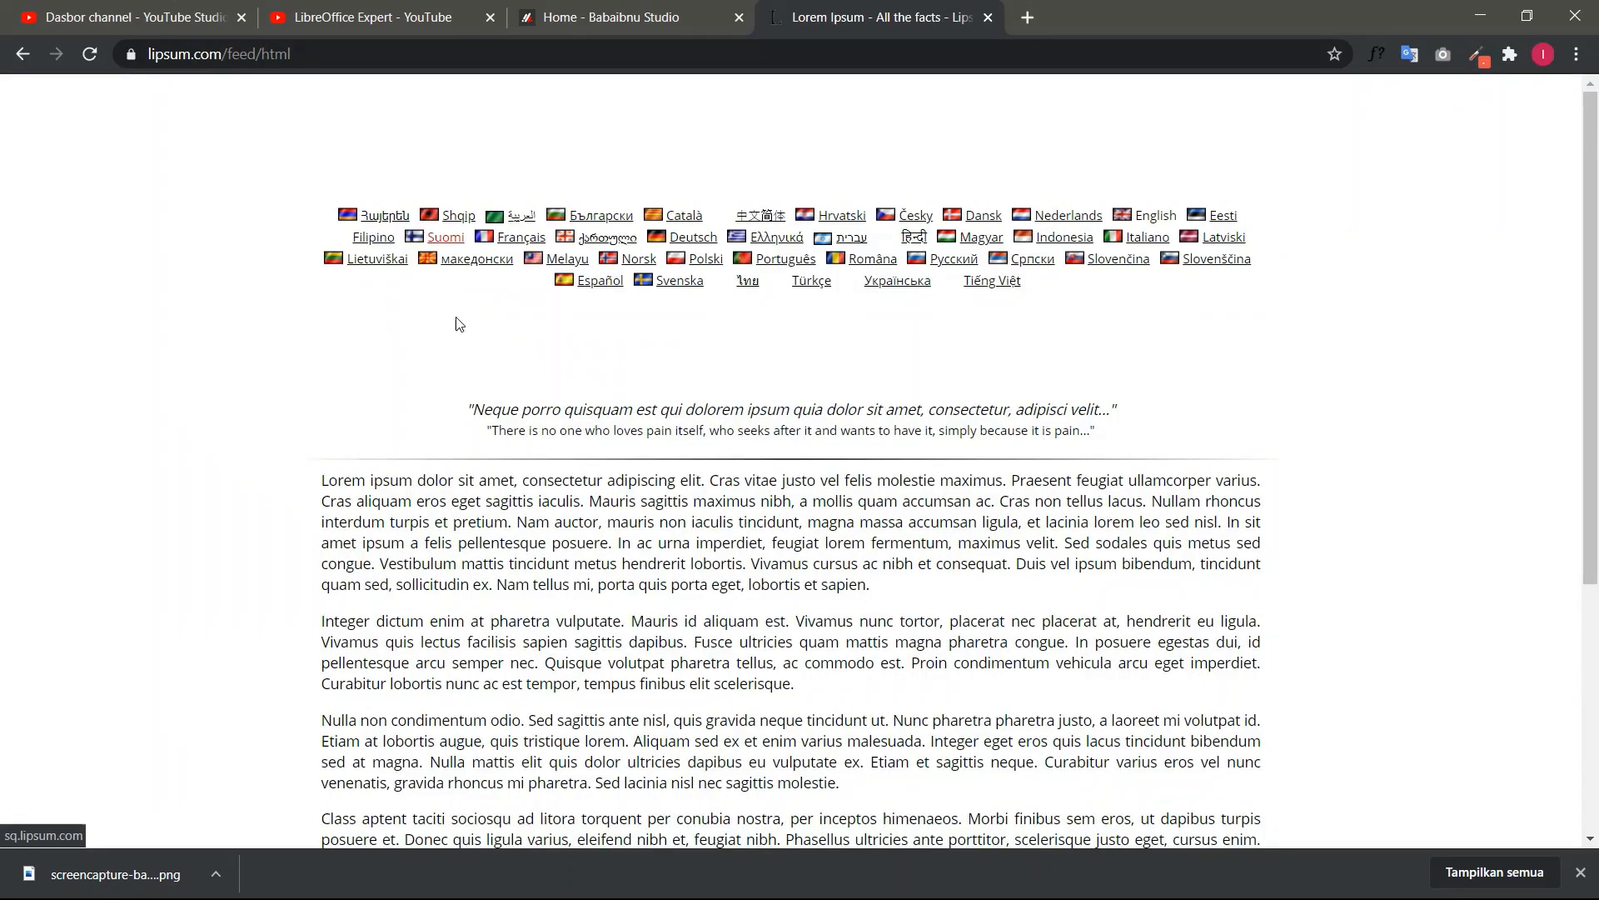
{"action": "scroll", "coordinate": [452, 442], "scroll_direction": "down", "scroll_amount": 1}
{"action": "left_click_drag", "start_coordinate": [319, 517], "coordinate": [728, 534]}
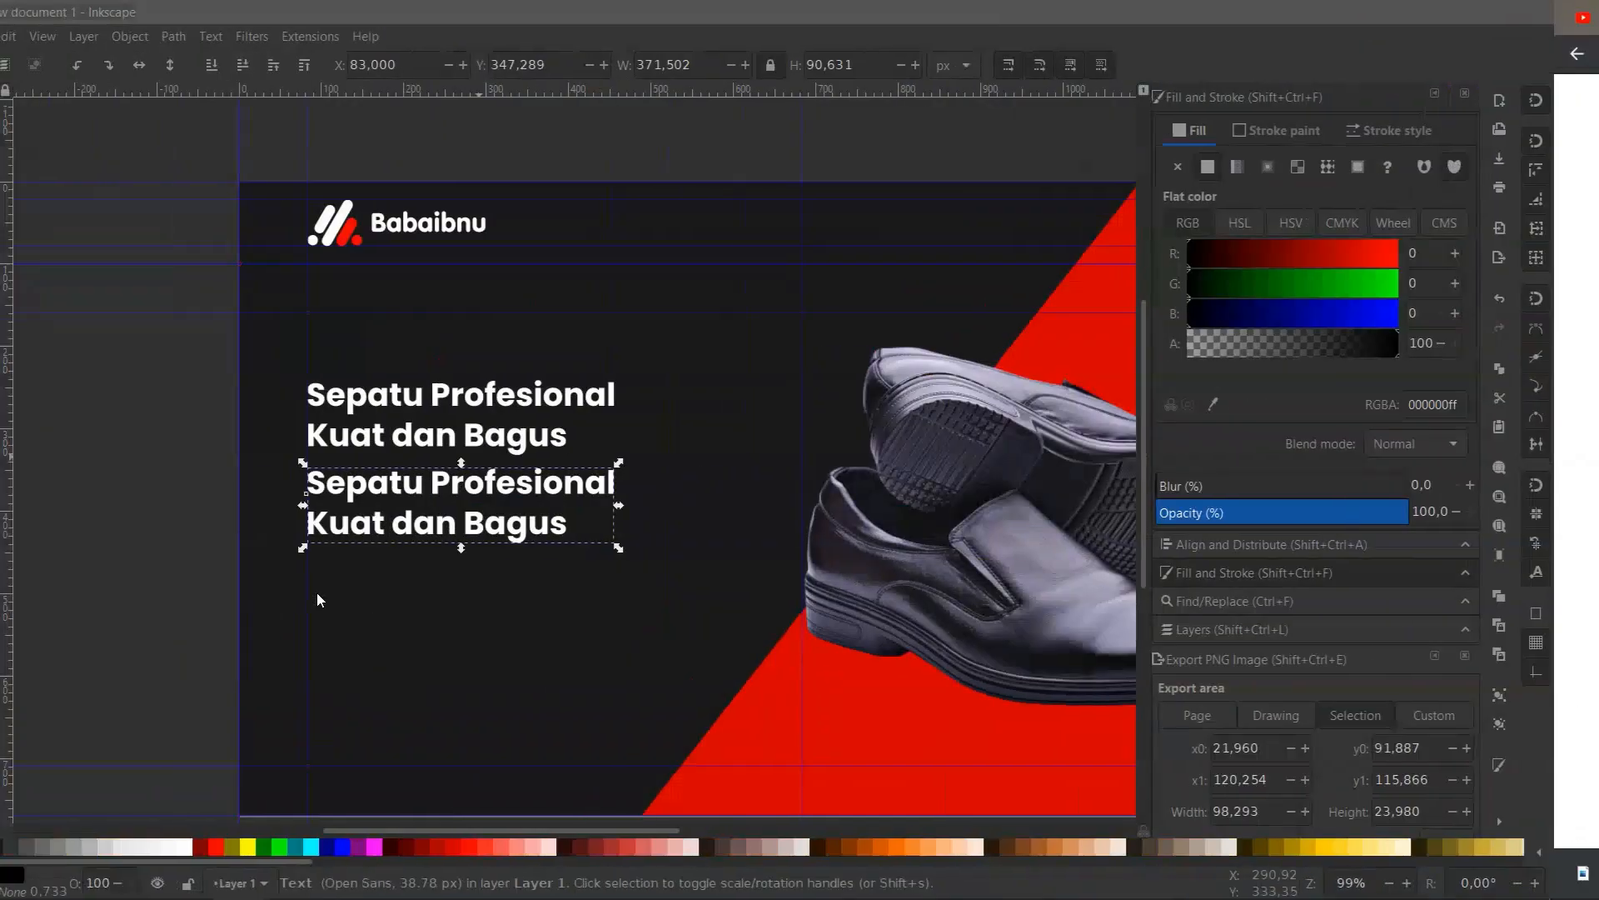
Back in Inkscape, replace all text of the duplicated heading with the copied Lorem Ipsum passage.
{"action": "scroll", "coordinate": [436, 508], "scroll_direction": "up", "scroll_amount": 1}
{"action": "double_click", "coordinate": [565, 460]}
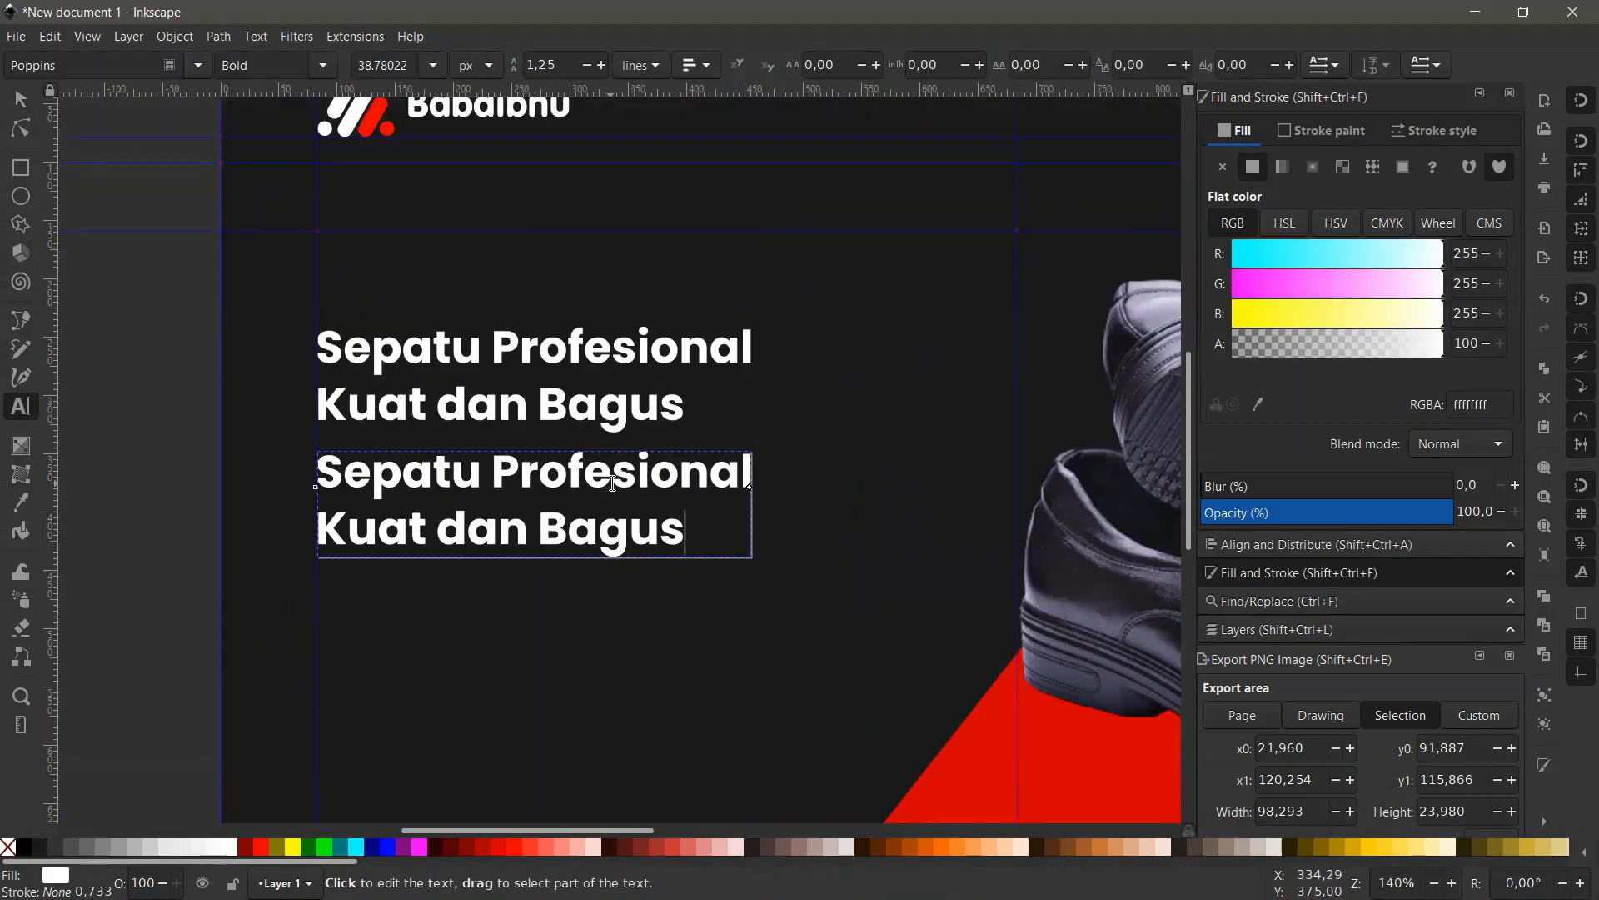
{"action": "key", "text": "ctrl+a"}
{"action": "key", "text": "ctrl+v"}
Set the font size of the whole Lorem Ipsum text line to 14 px.
{"action": "scroll", "coordinate": [914, 497], "scroll_direction": "down", "scroll_amount": 6}
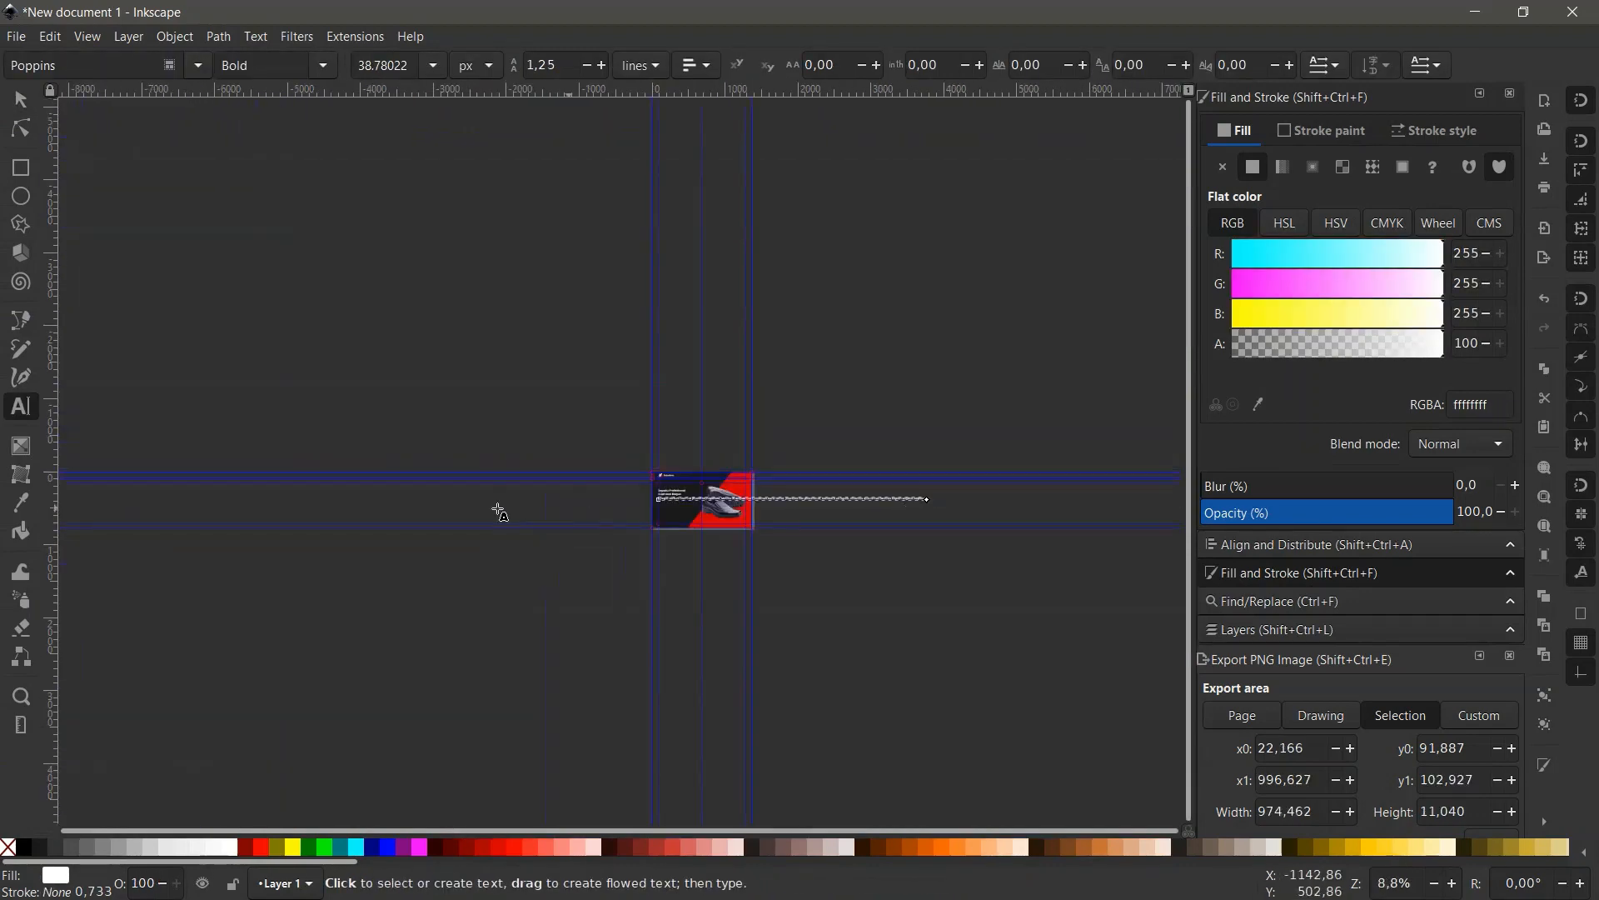
{"action": "scroll", "coordinate": [679, 491], "scroll_direction": "up", "scroll_amount": 7}
{"action": "key", "text": "ctrl+a"}
{"action": "scroll", "coordinate": [450, 206], "scroll_direction": "down", "scroll_amount": 5}
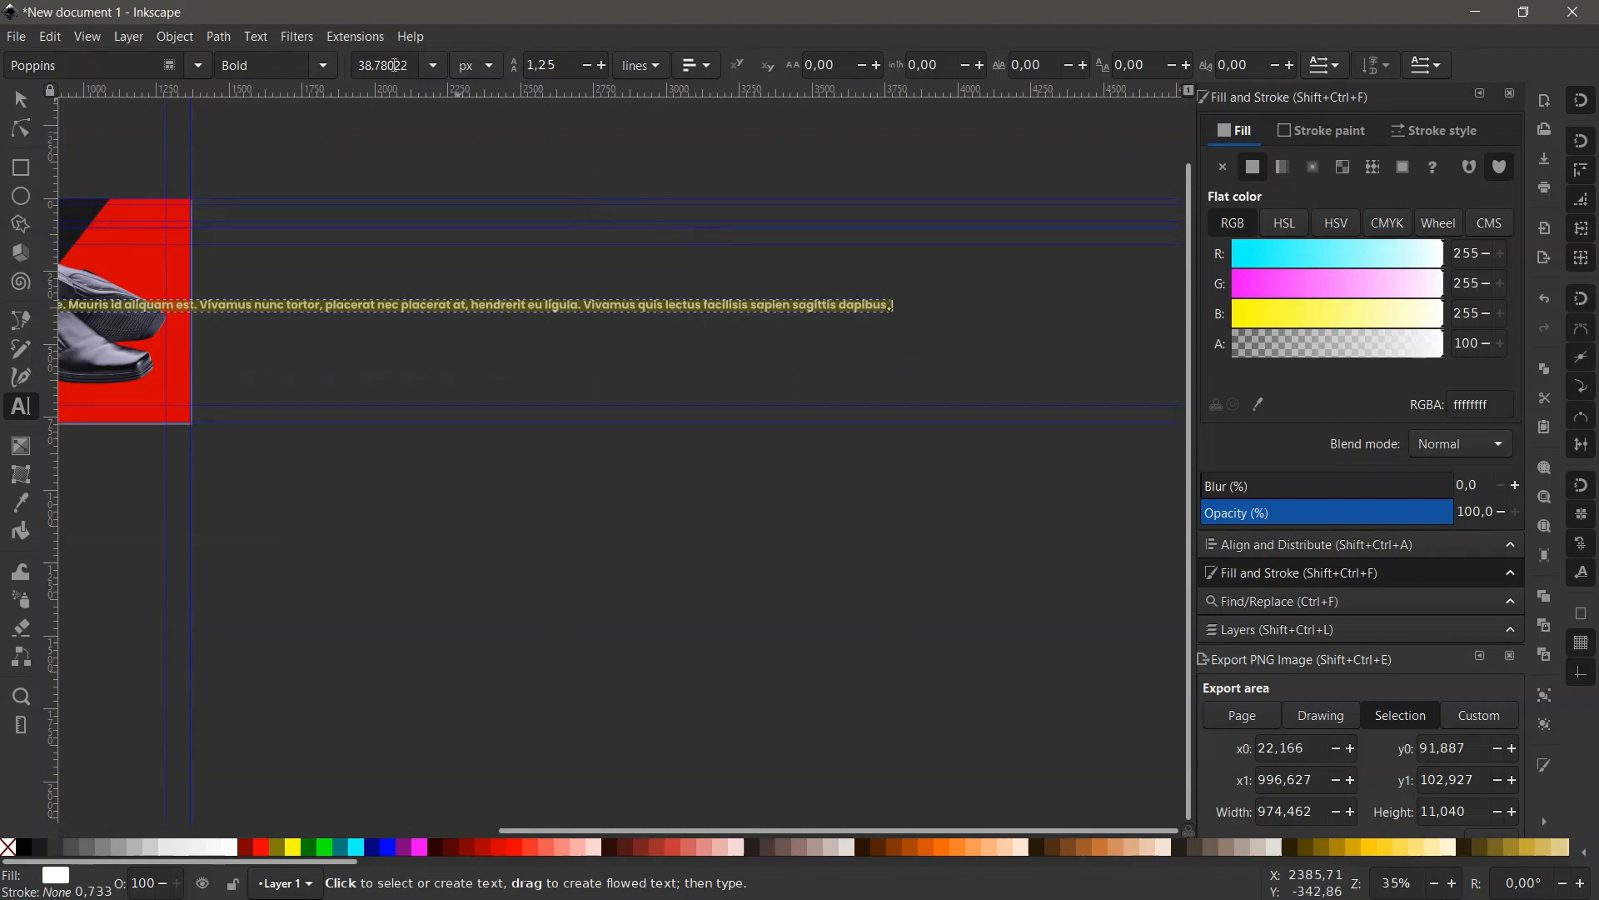
{"action": "key", "text": "Return"}
{"action": "type", "text": "14"}
{"action": "key", "text": "Return"}
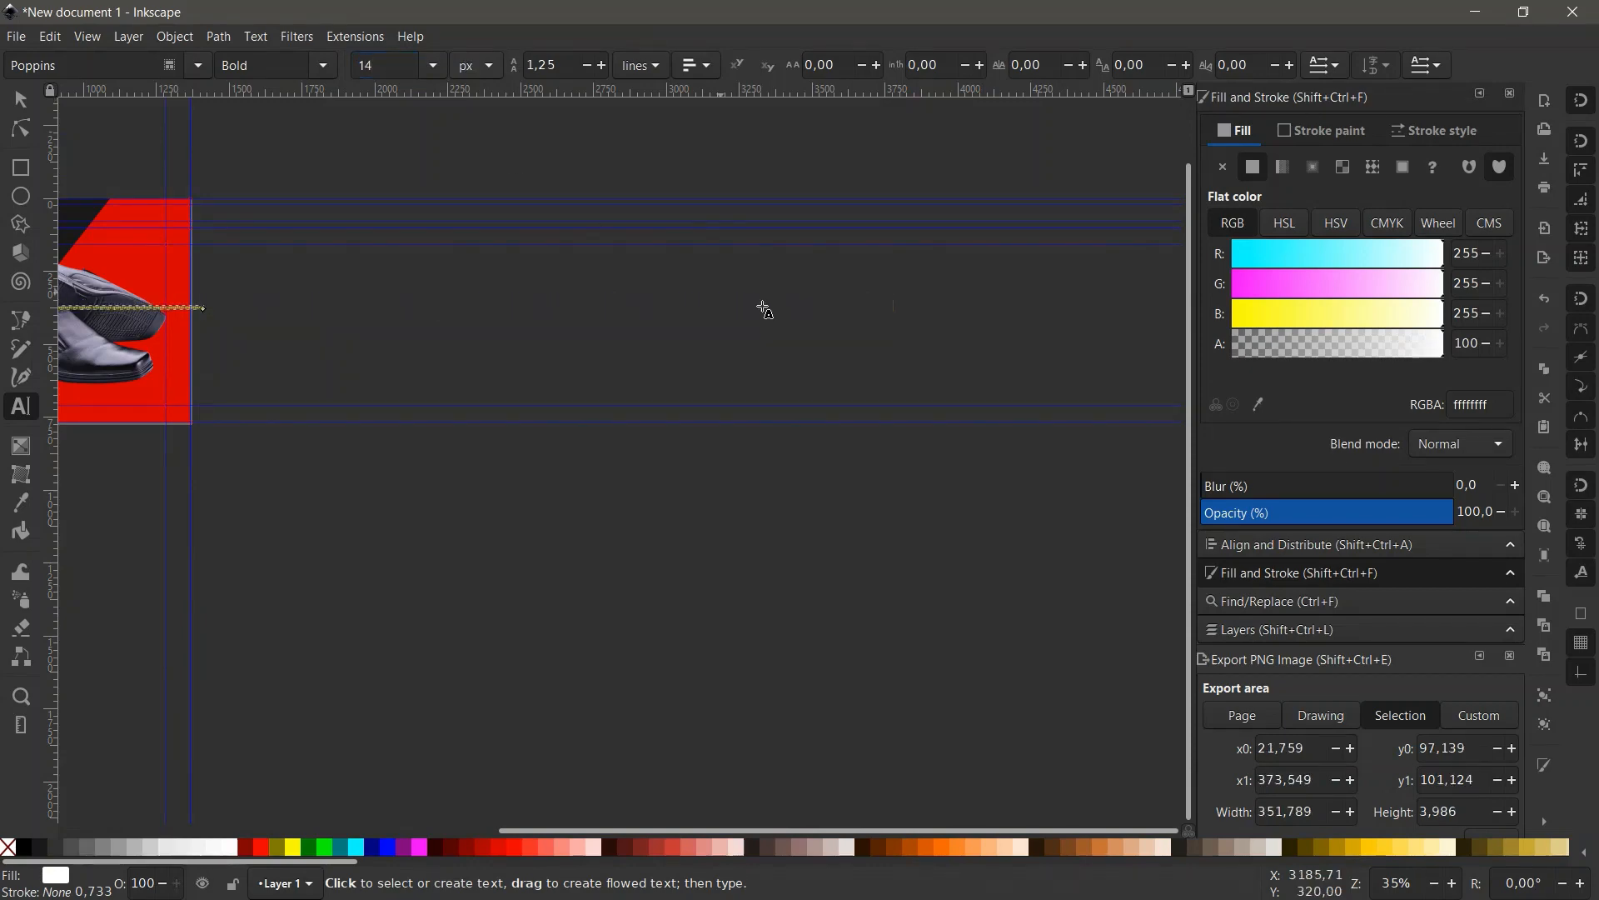
{"action": "scroll", "coordinate": [763, 307], "scroll_direction": "down", "scroll_amount": 3}
{"action": "scroll", "coordinate": [454, 307], "scroll_direction": "up", "scroll_amount": 6}
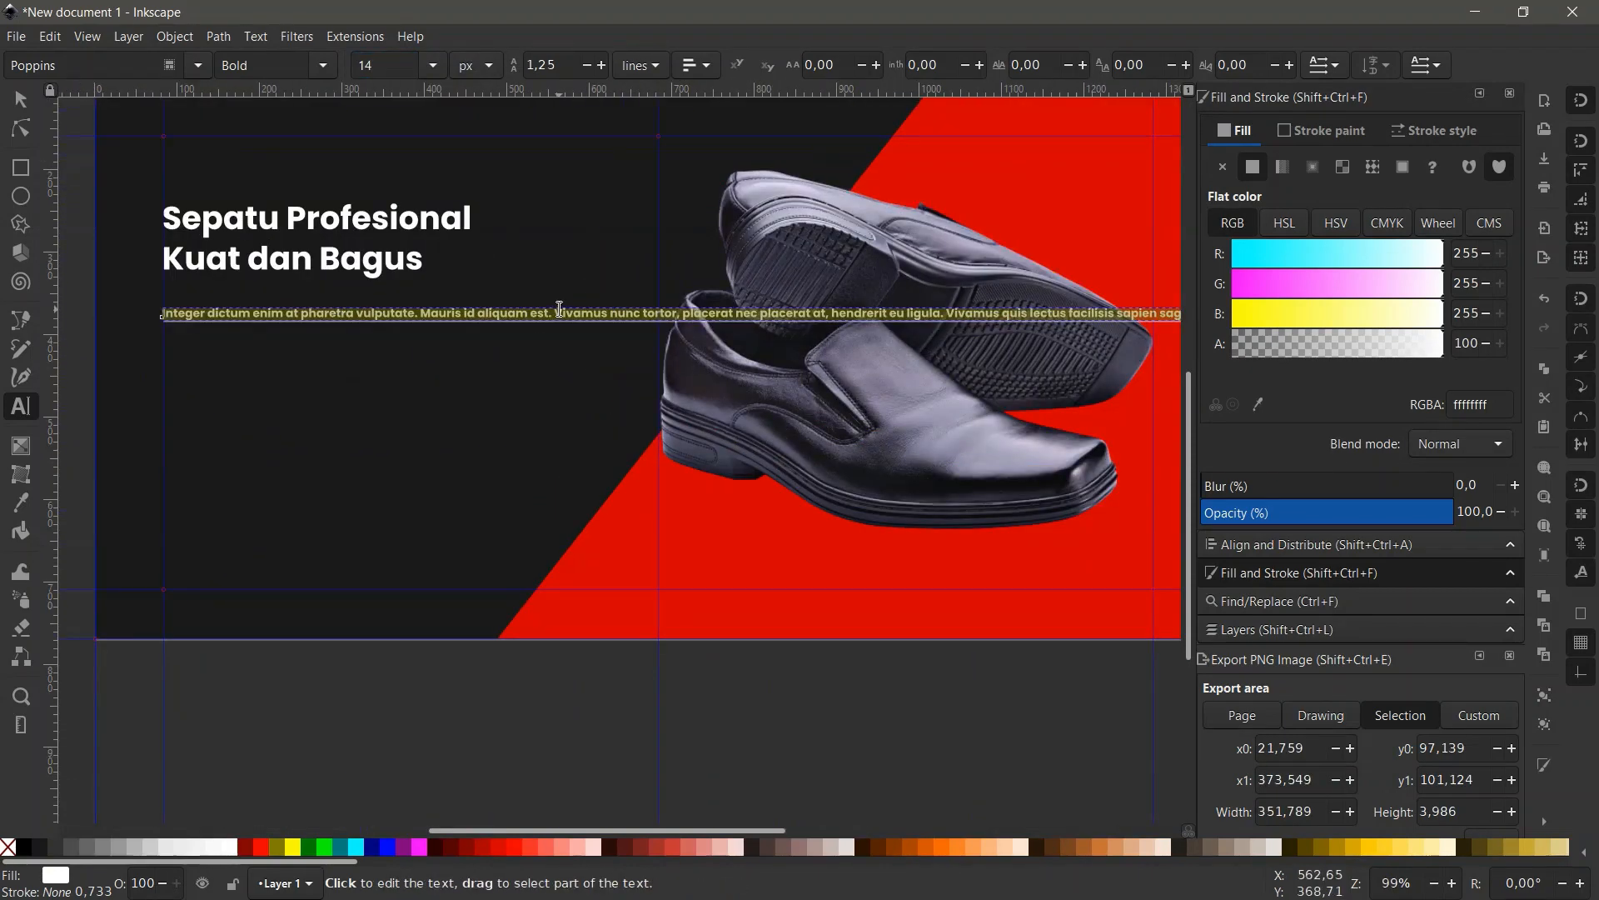
Set the Lorem Ipsum line's font style to Normal and break it into three lines, one before each "Vivamus".
{"action": "left_click", "coordinate": [316, 63]}
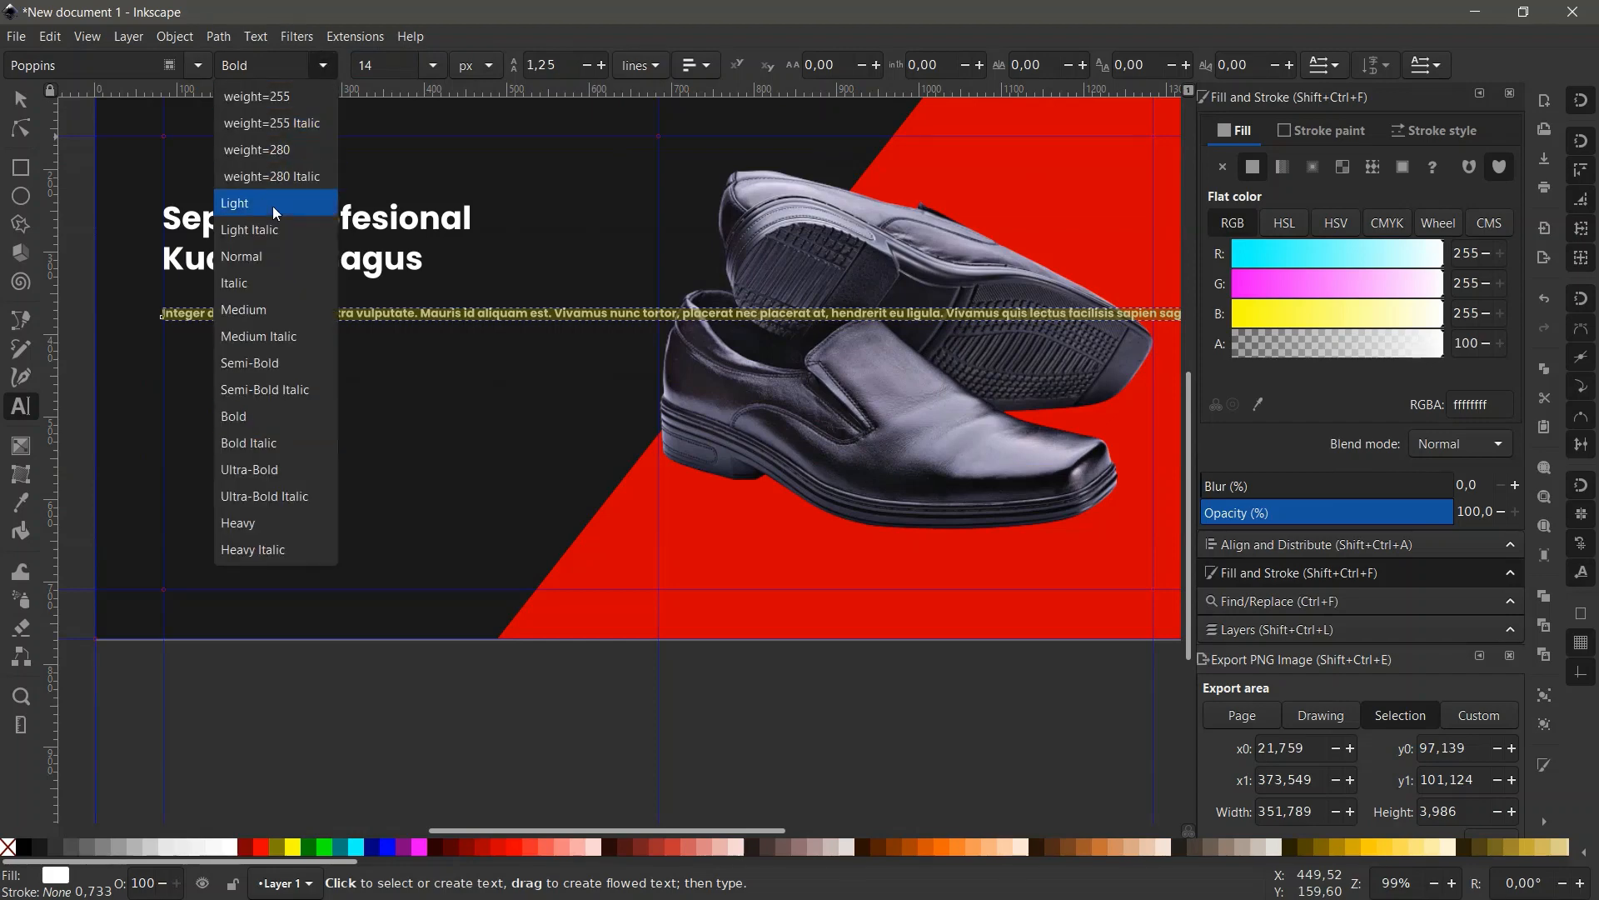
{"action": "left_click", "coordinate": [254, 252]}
{"action": "scroll", "coordinate": [529, 310], "scroll_direction": "up", "scroll_amount": 1}
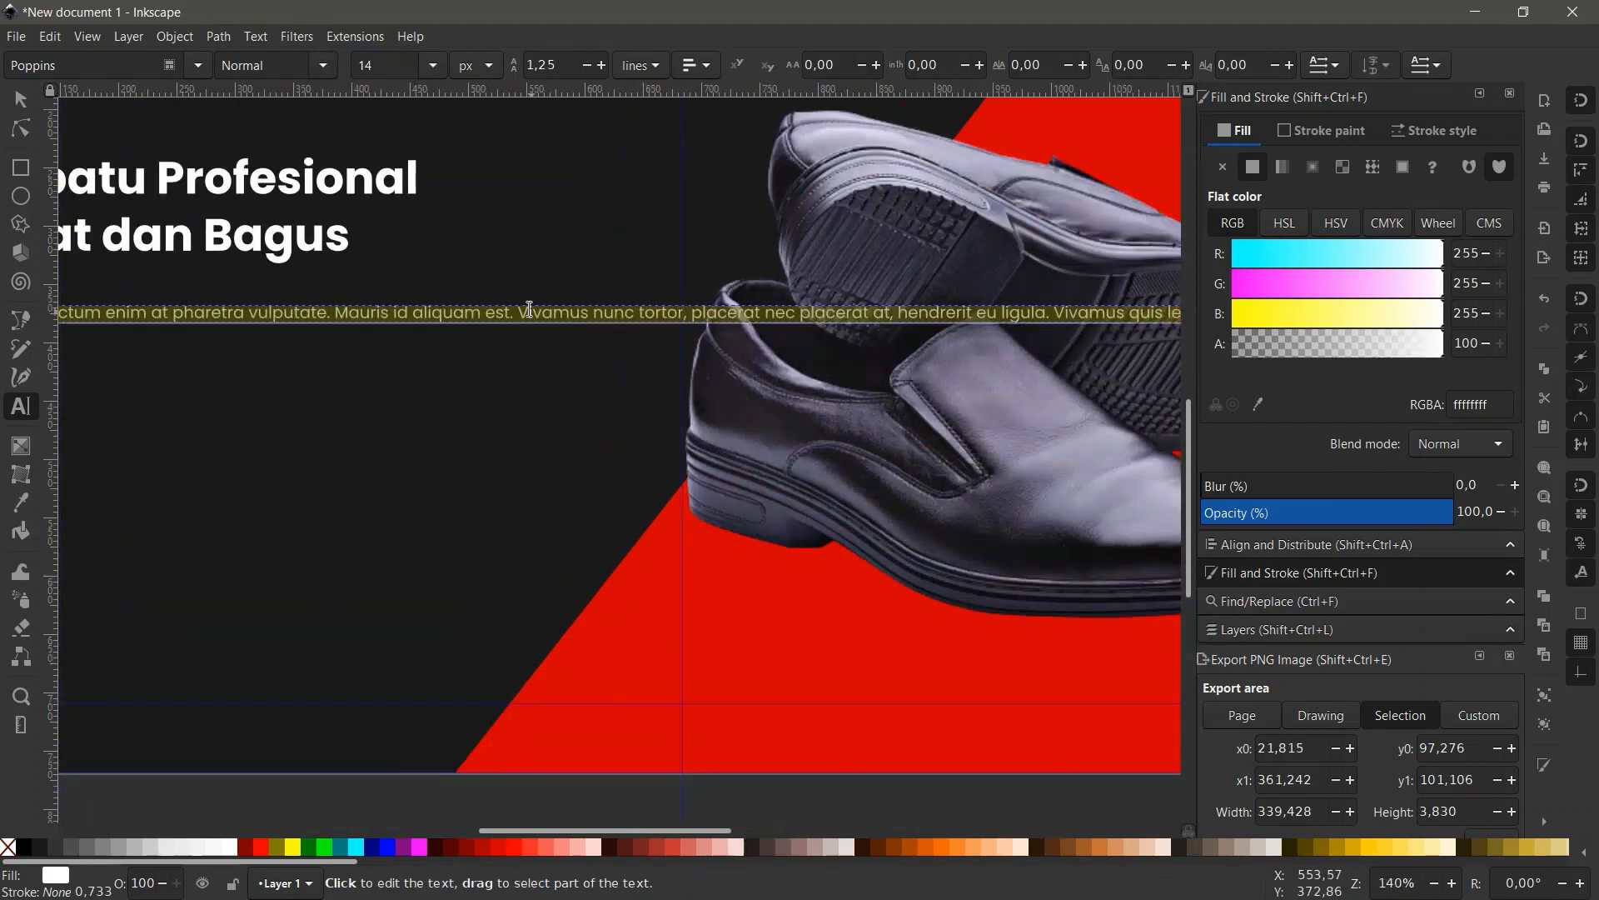
{"action": "left_click", "coordinate": [530, 310]}
{"action": "key", "text": "BackSpace"}
{"action": "key", "text": "Return"}
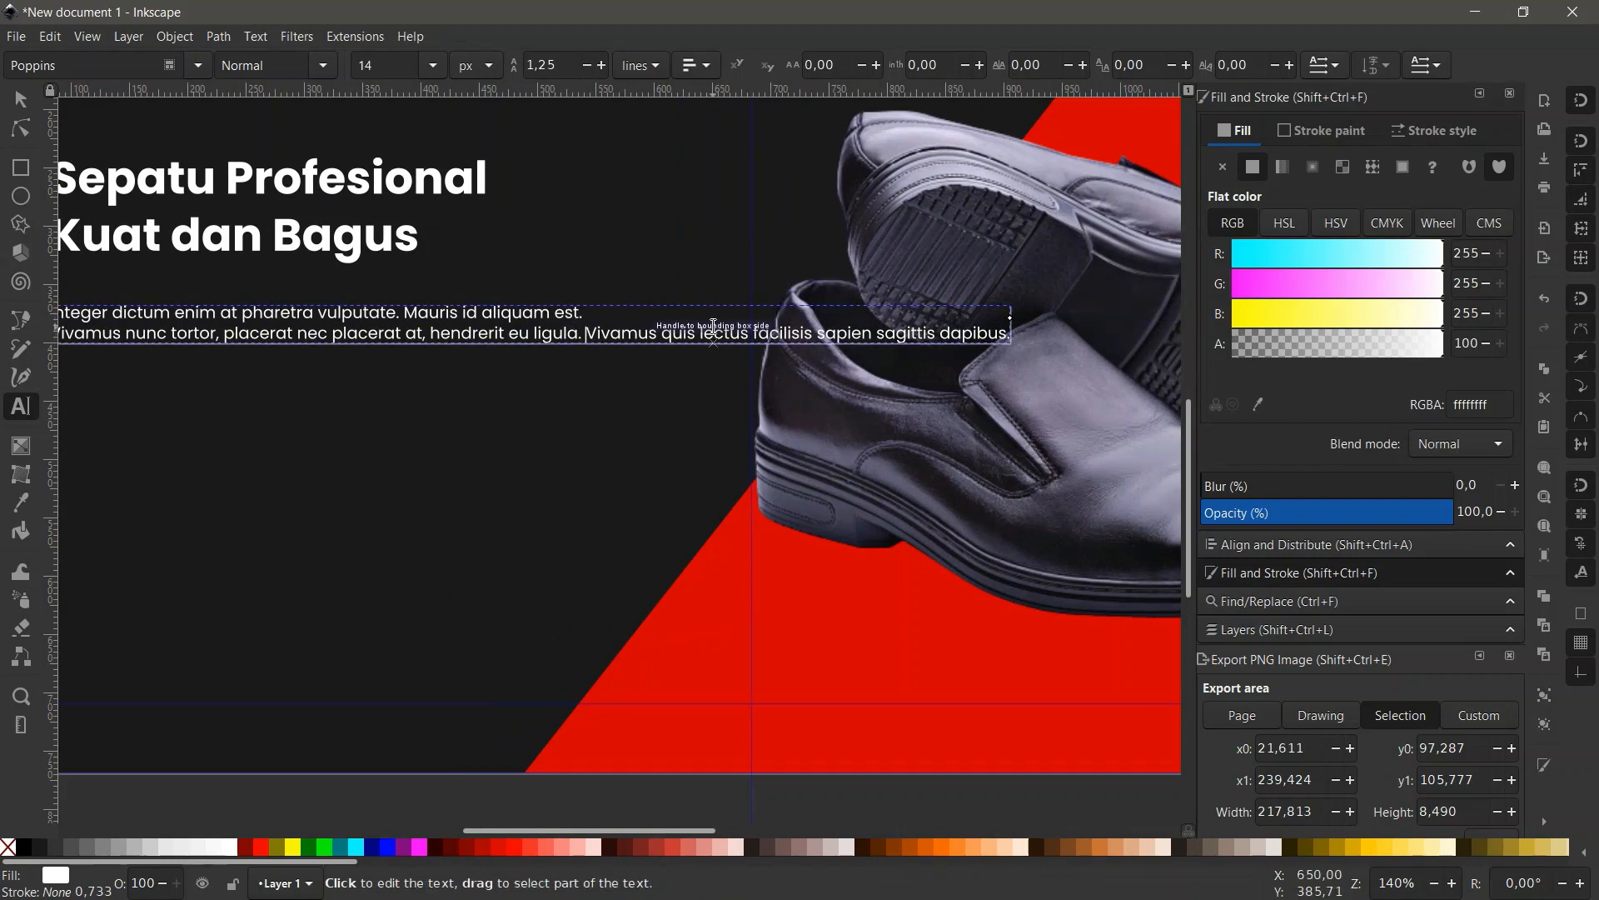
{"action": "key", "text": "Return"}
{"action": "scroll", "coordinate": [713, 325], "scroll_direction": "down", "scroll_amount": 1}
{"action": "scroll", "coordinate": [457, 371], "scroll_direction": "up", "scroll_amount": 1}
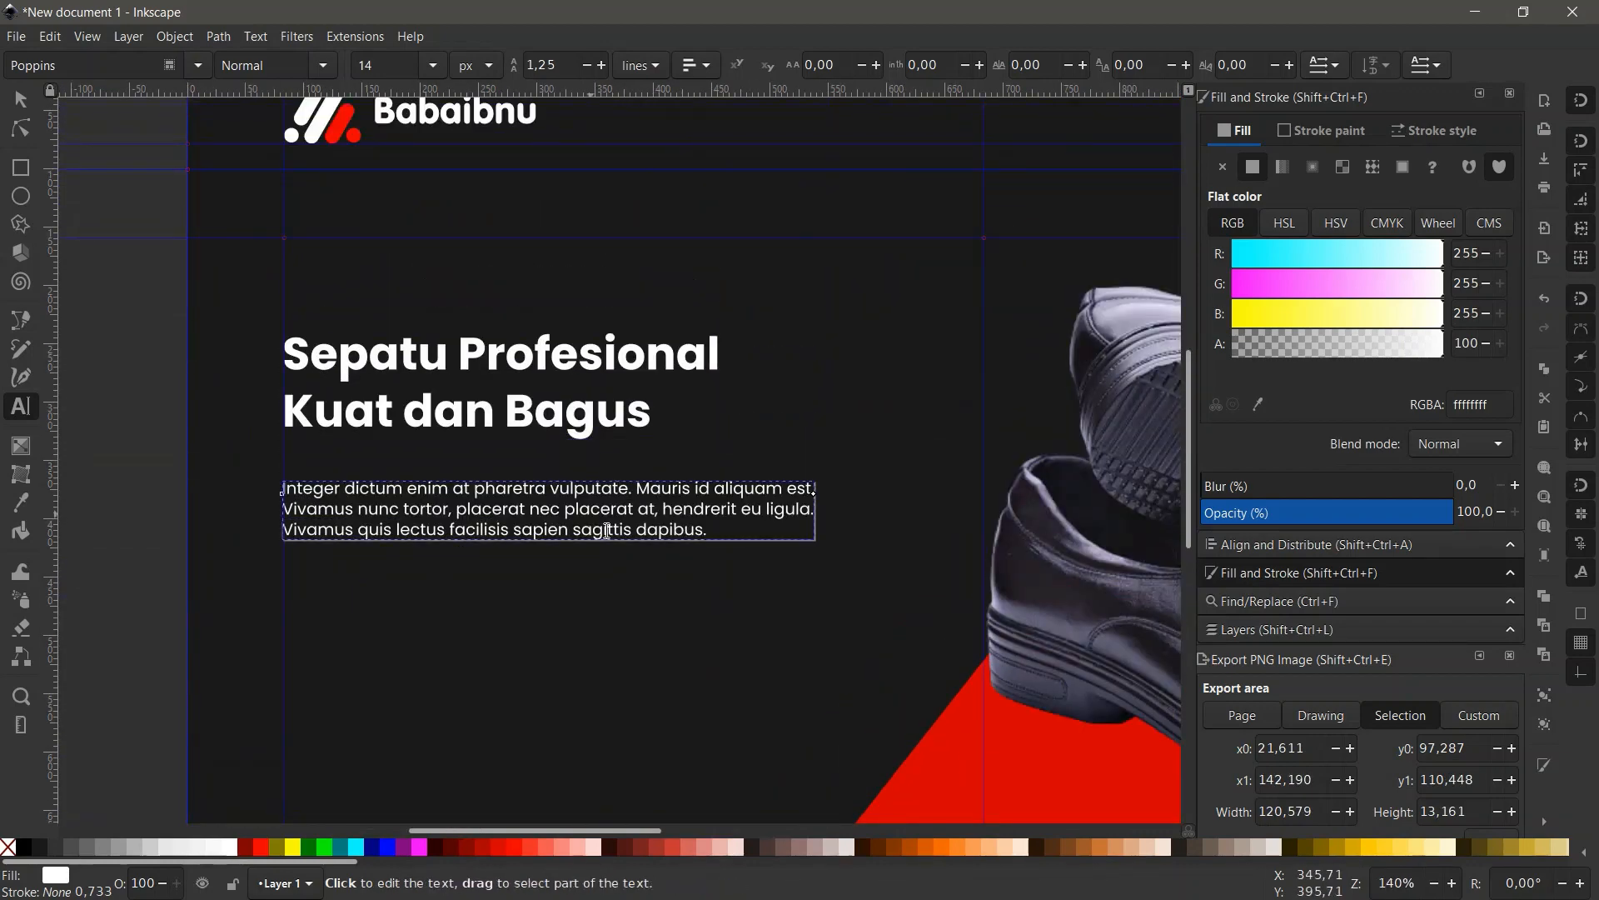
{"action": "scroll", "coordinate": [667, 484], "scroll_direction": "up", "scroll_amount": 1}
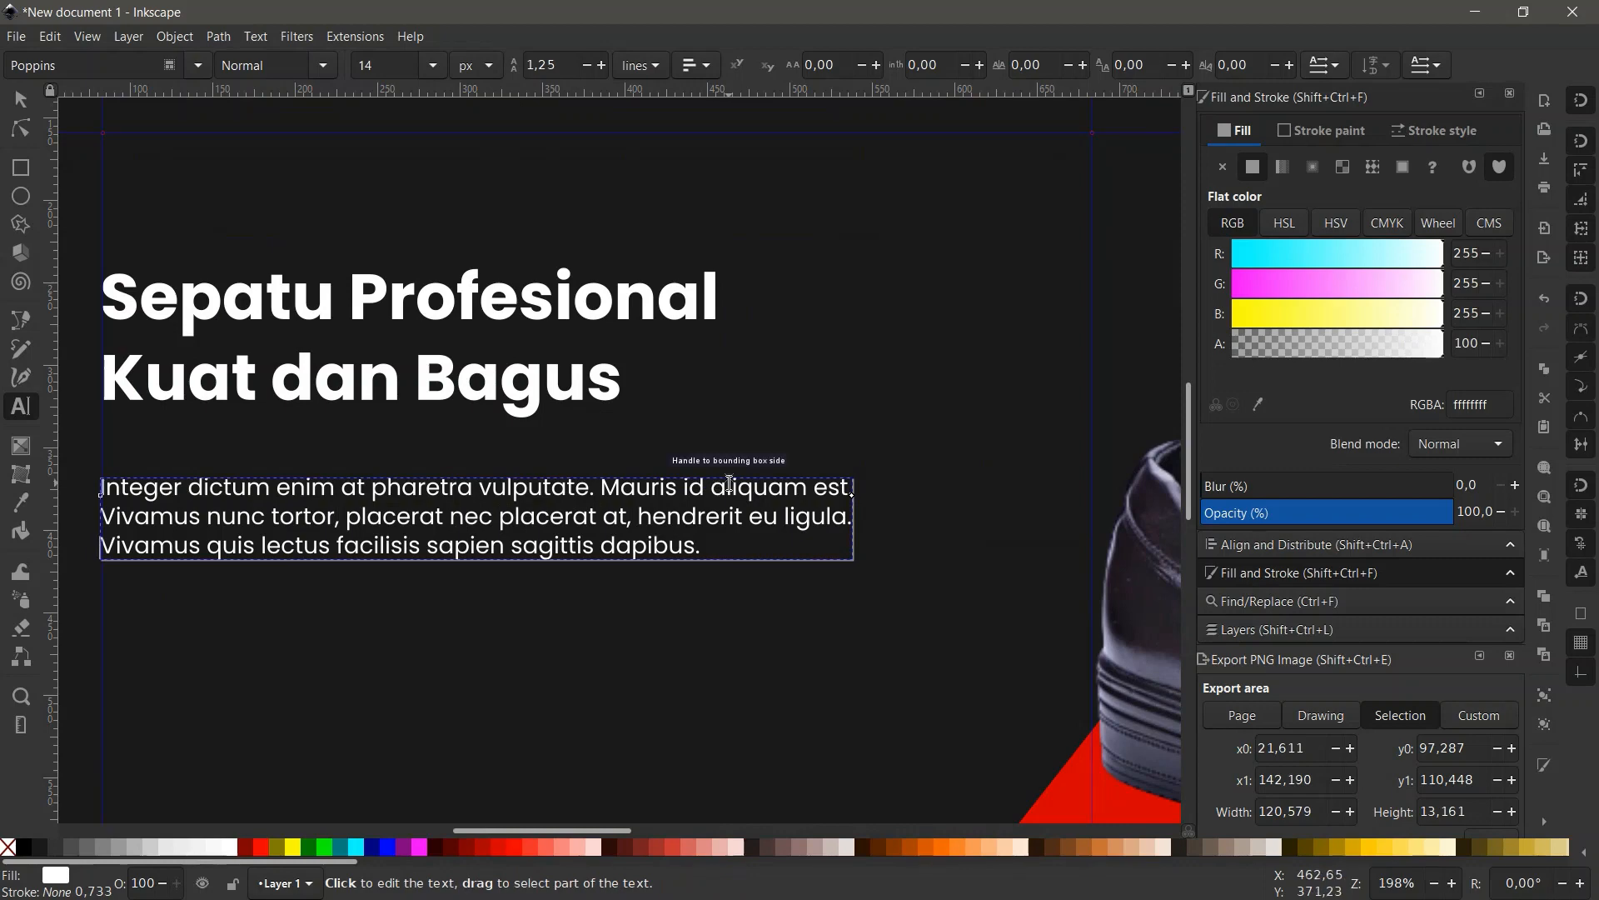
{"action": "left_click", "coordinate": [715, 488]}
{"action": "key", "text": "BackSpace"}
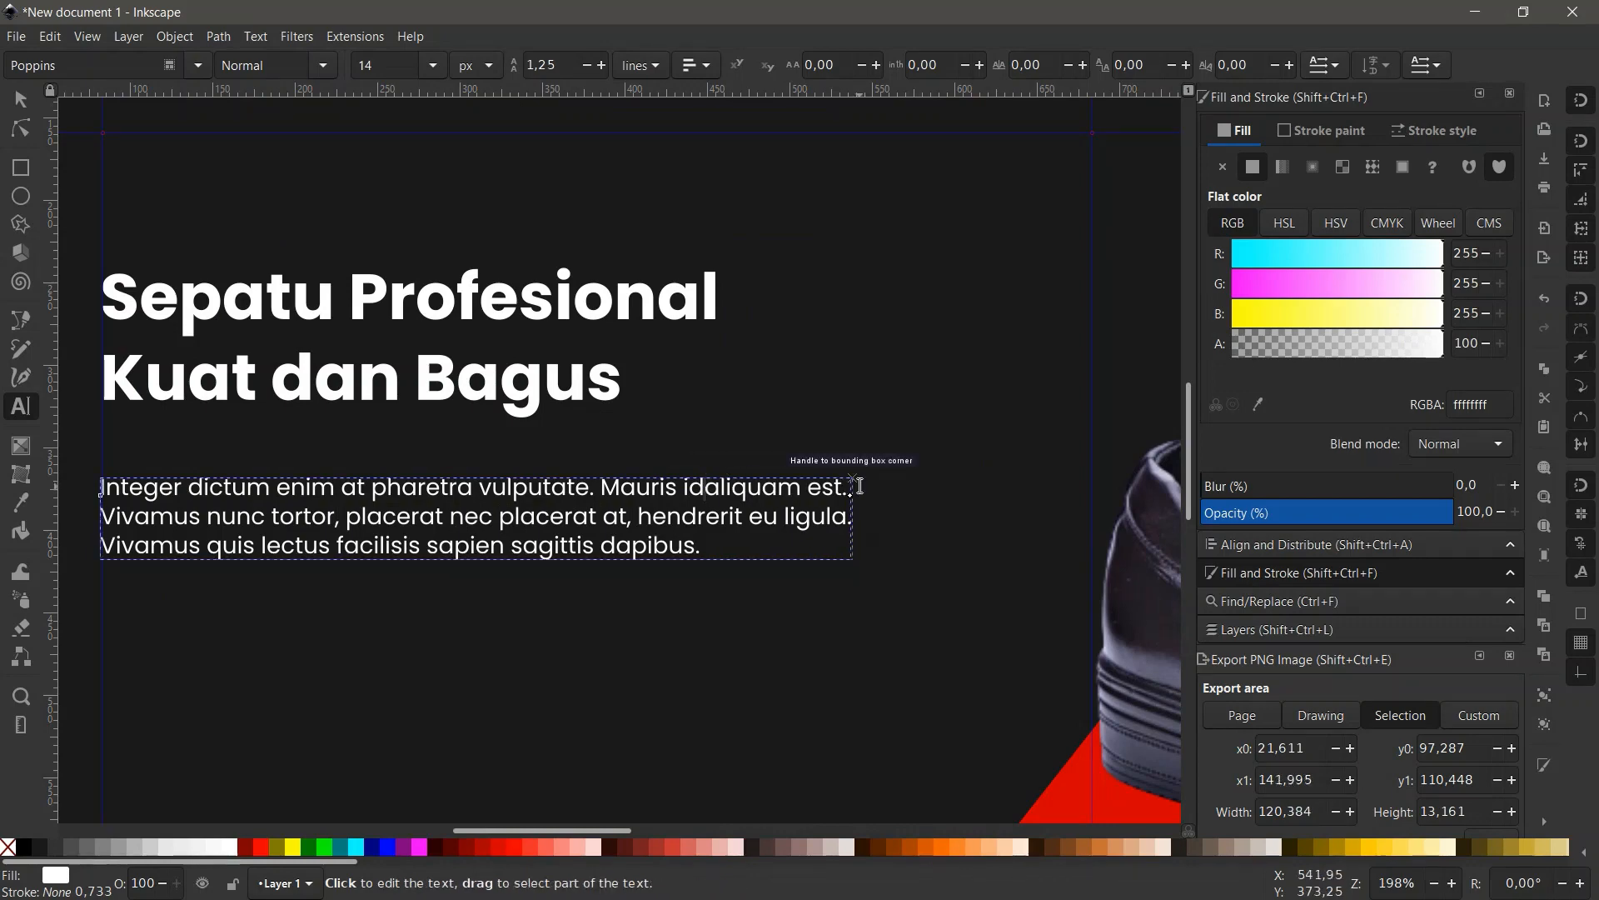
{"action": "key", "text": "ctrl+z"}
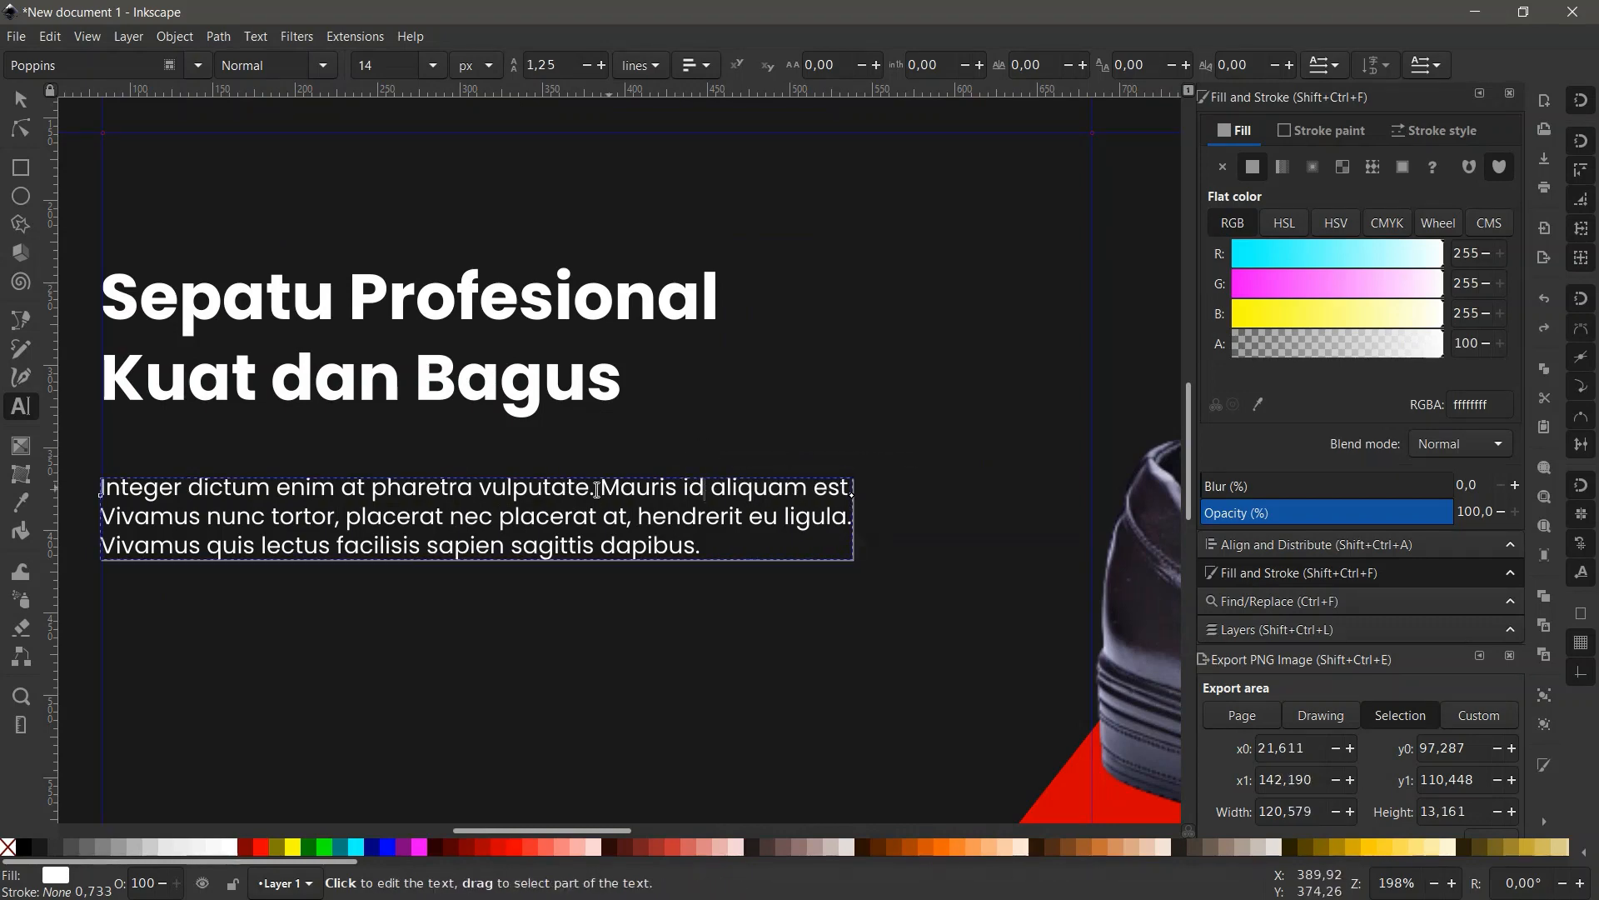
Rewrap the description so that its first line ends after "vulputate." and its second after "tortor,".
{"action": "left_click", "coordinate": [601, 489]}
{"action": "key", "text": "BackSpace"}
{"action": "key", "text": "Return"}
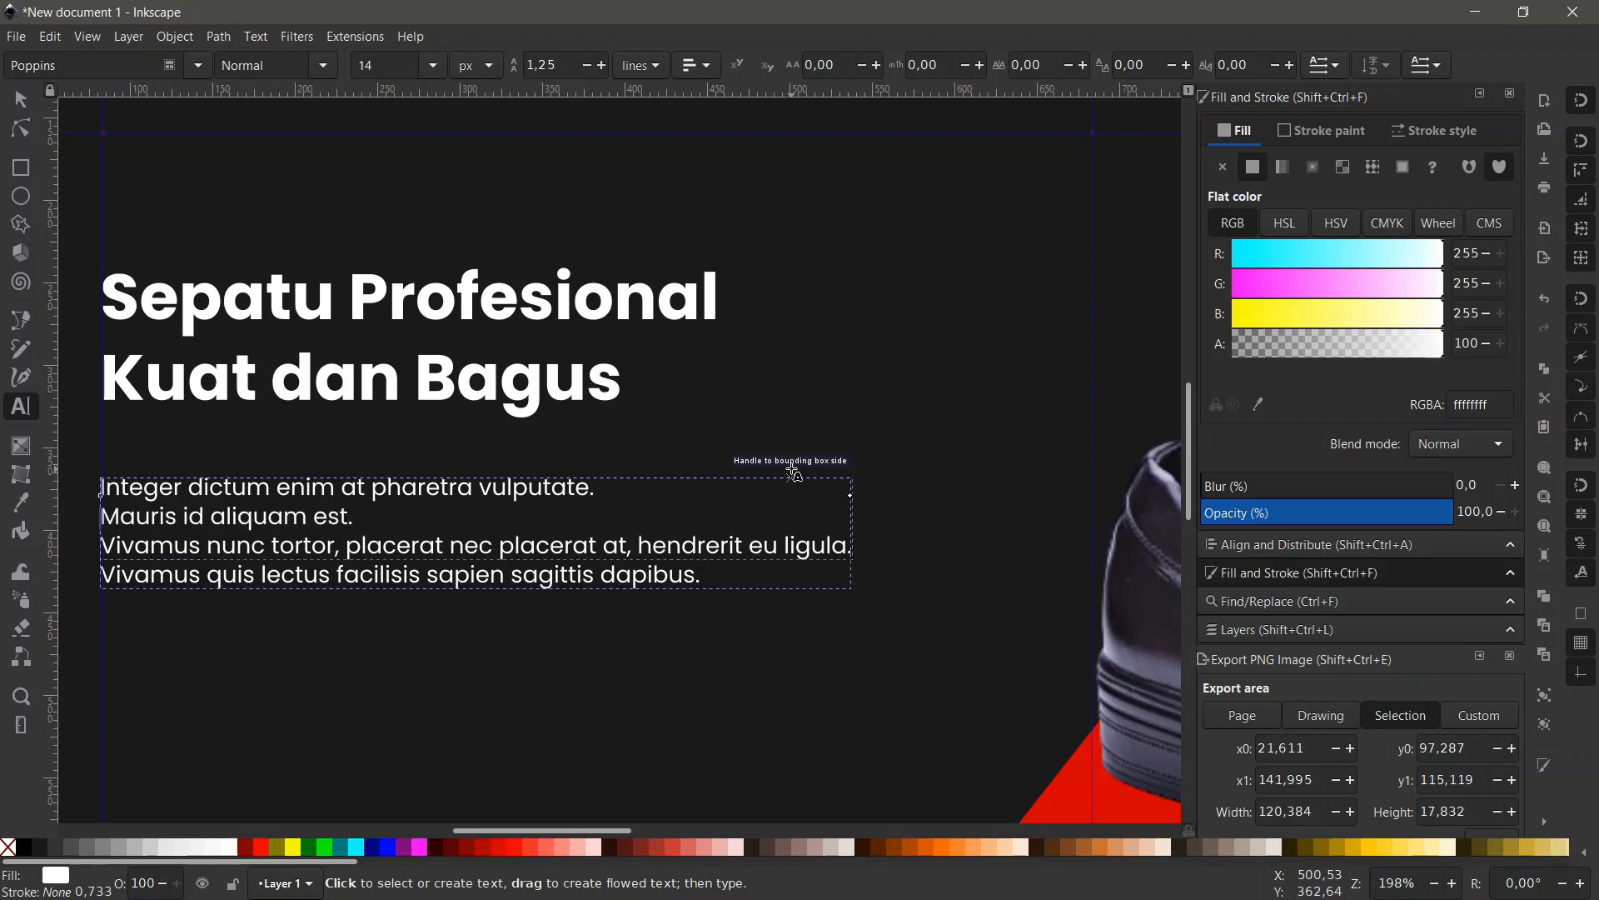
{"action": "key", "text": "BackSpace"}
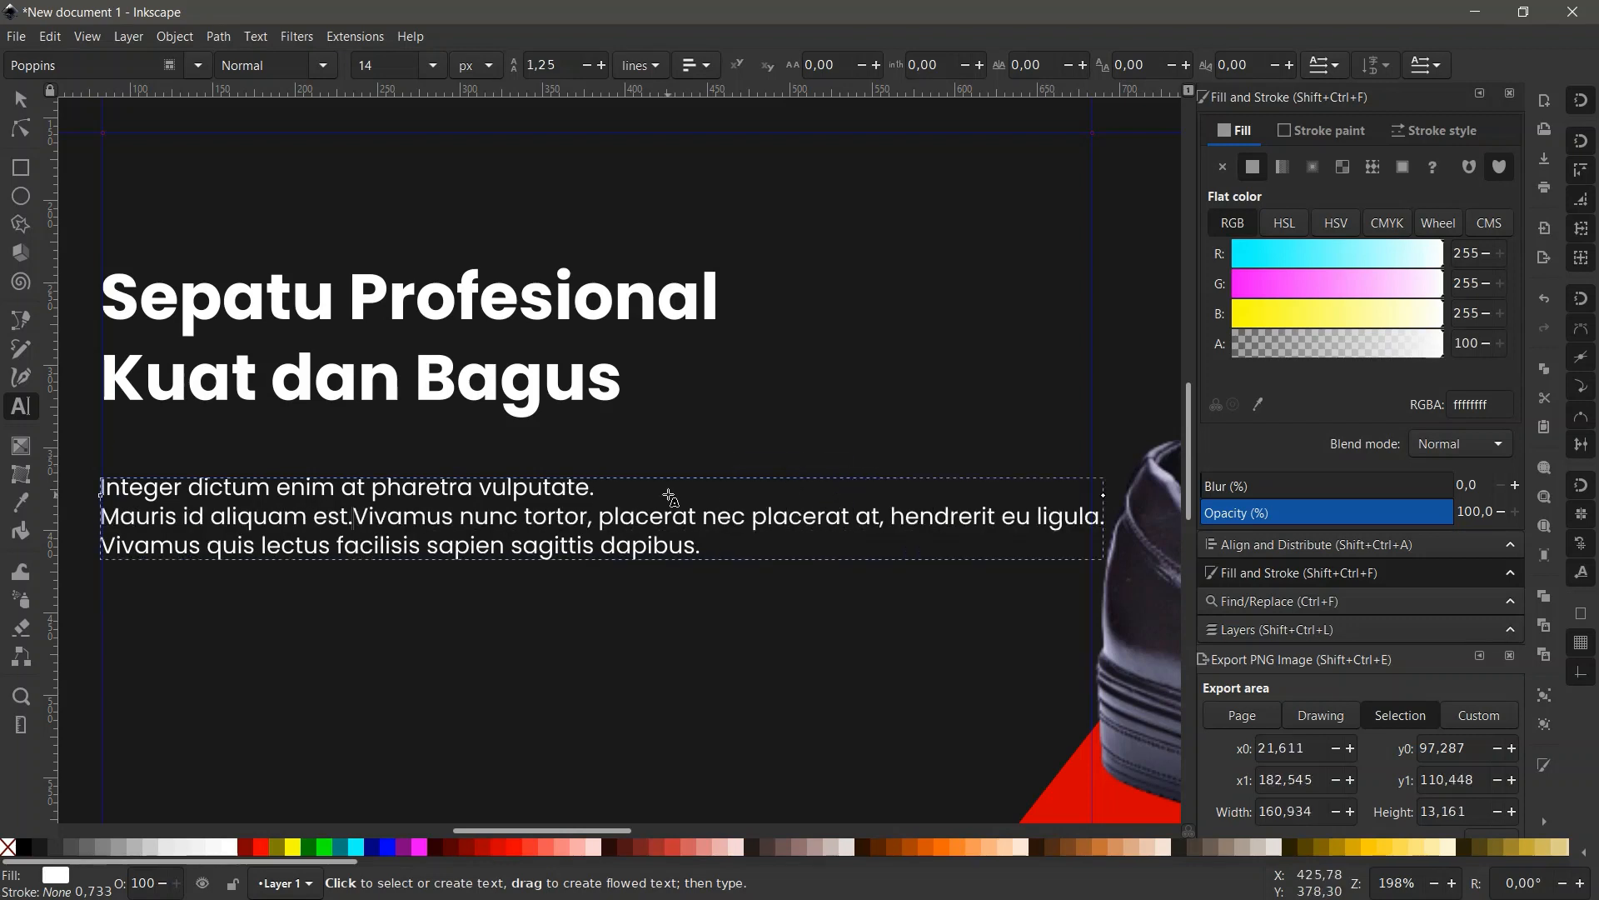
{"action": "left_click", "coordinate": [603, 516]}
{"action": "key", "text": "BackSpace"}
{"action": "key", "text": "Return"}
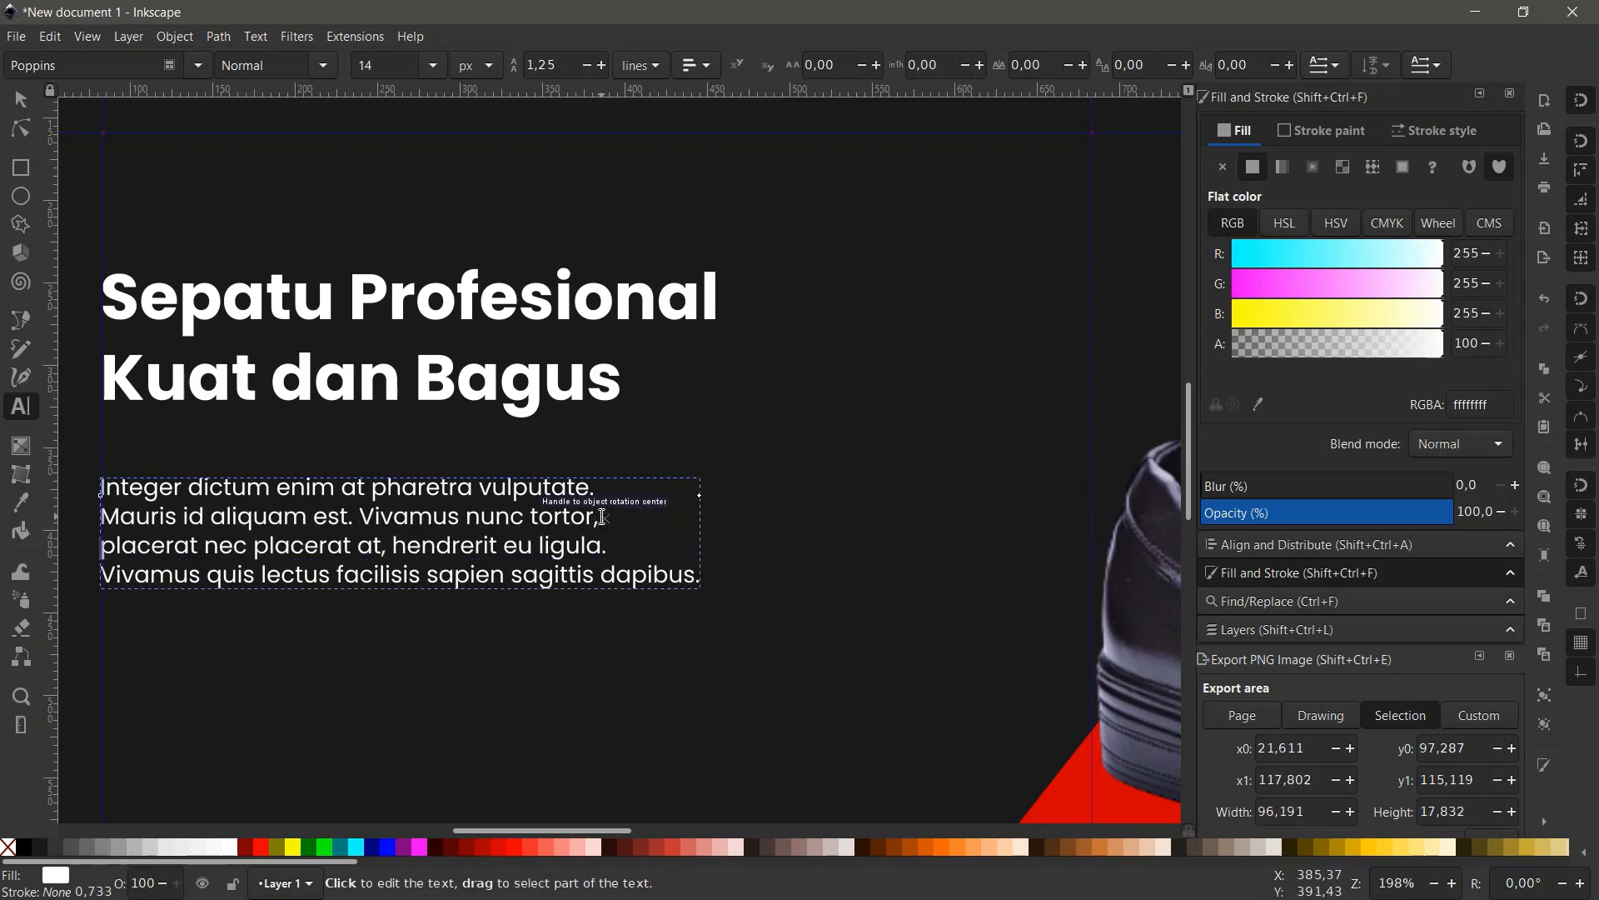
Break the description's last line before "dapibus." so that this word stands on a fifth line, and select the word.
{"action": "left_click", "coordinate": [606, 580]}
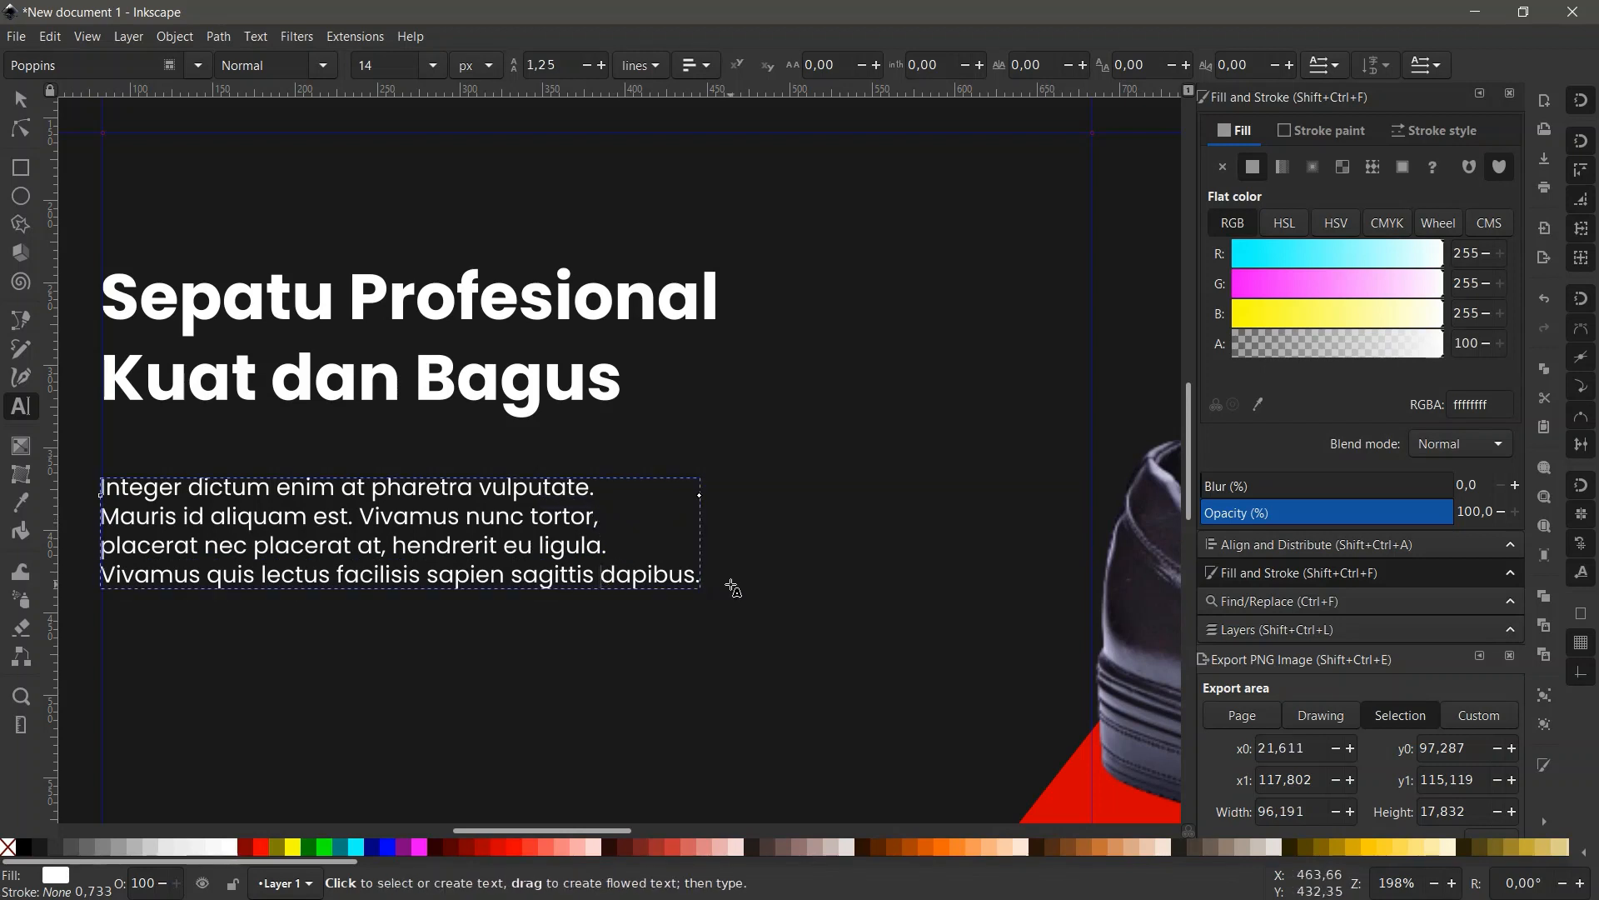
{"action": "key", "text": "BackSpace"}
{"action": "key", "text": "Return"}
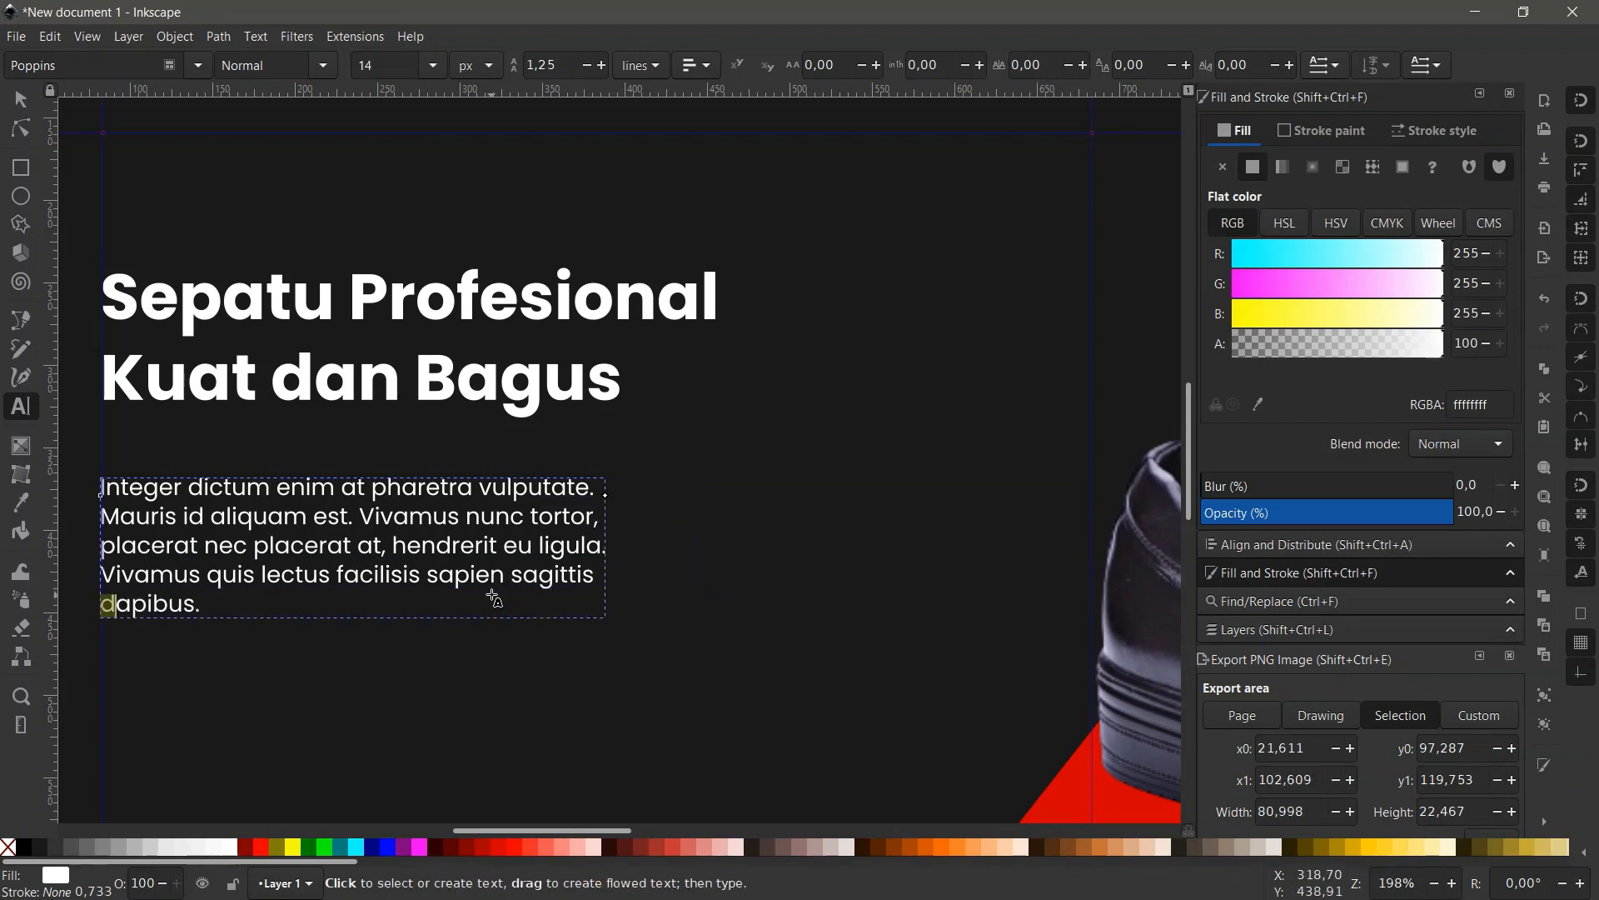
{"action": "key", "text": "shift+Right"}
{"action": "key", "text": "shift+Right"}
{"action": "key", "text": "shift+Right"}
{"action": "key", "text": "shift+Right"}
{"action": "key", "text": "shift+Right"}
{"action": "key", "text": "shift+Right"}
{"action": "scroll", "coordinate": [542, 593], "scroll_direction": "down", "scroll_amount": 1}
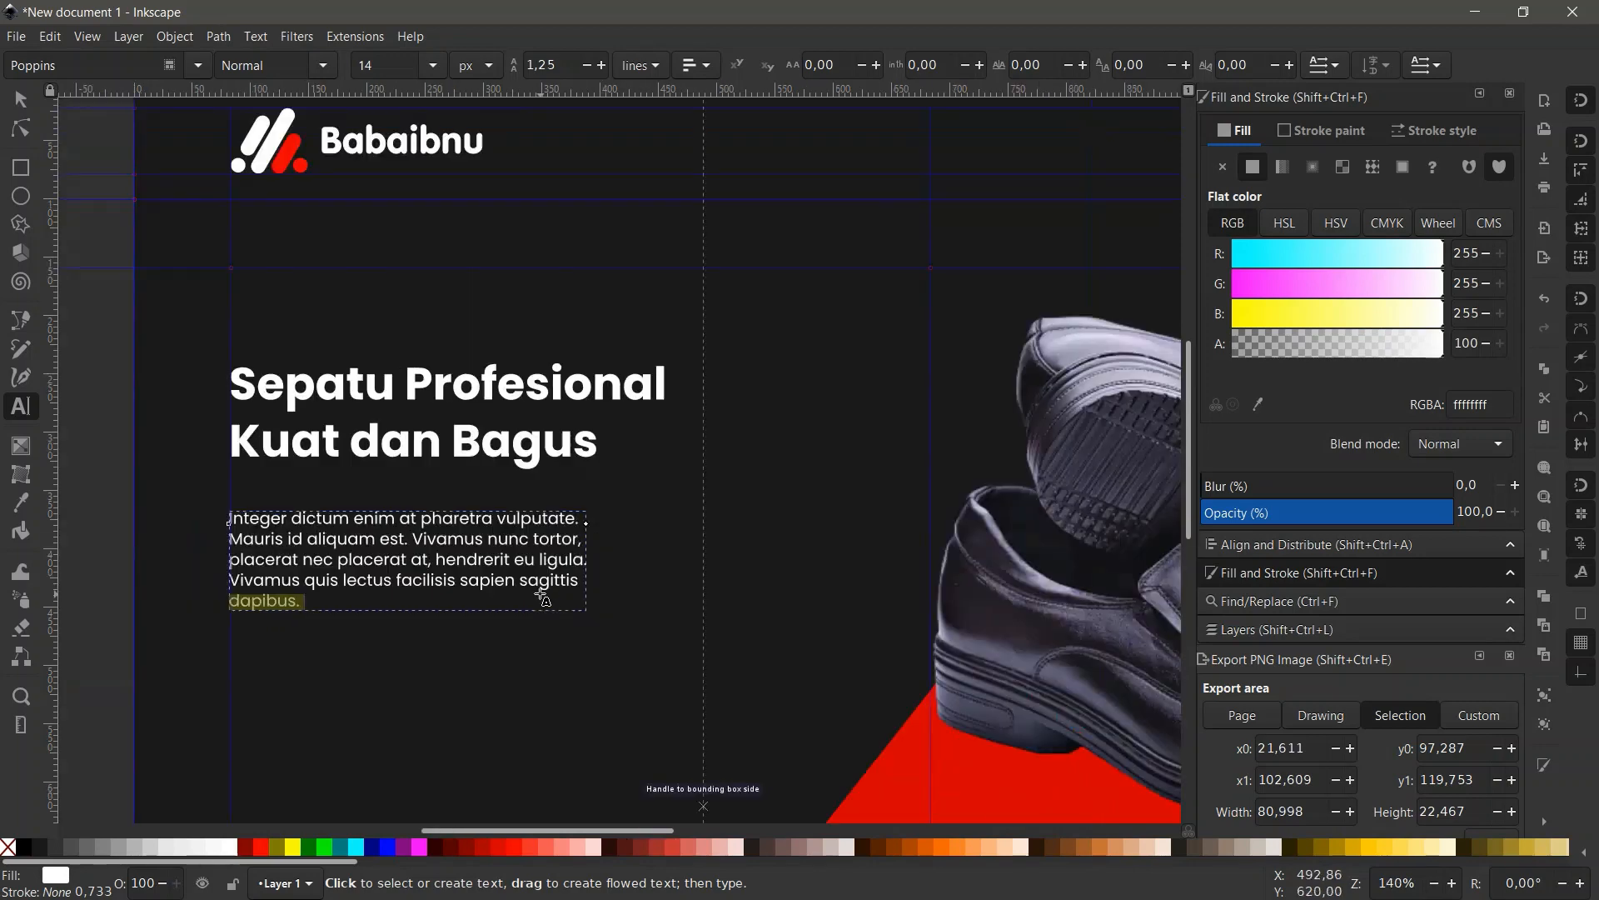
Set the whole description's font size to 16 px and its line spacing to 1.5.
{"action": "scroll", "coordinate": [540, 593], "scroll_direction": "up", "scroll_amount": 1}
{"action": "key", "text": "ctrl+a"}
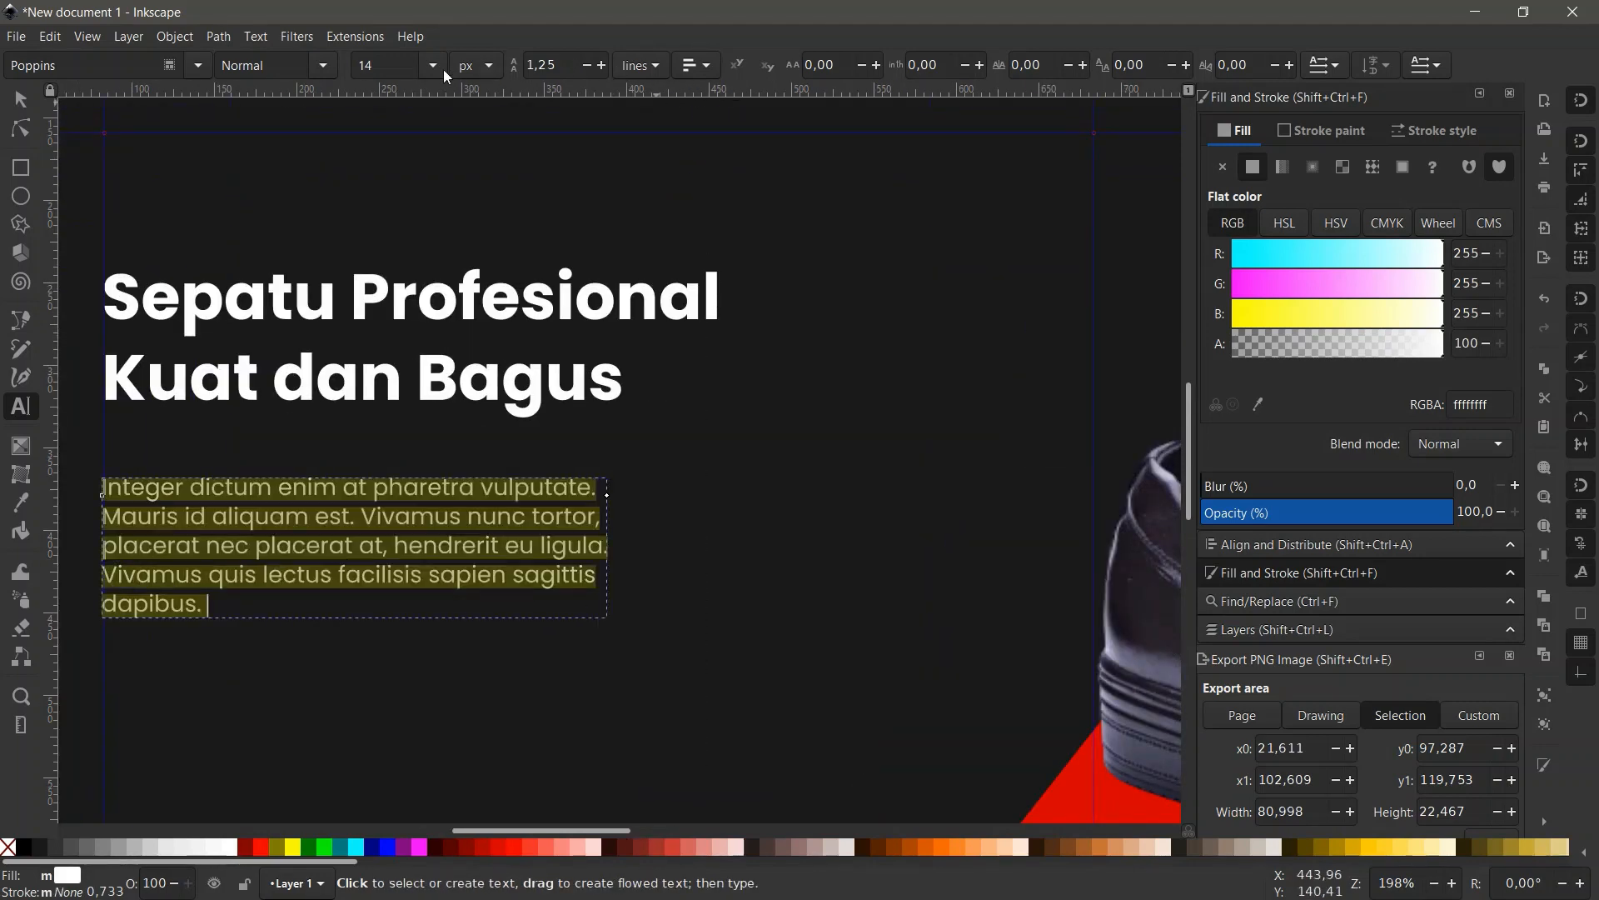
{"action": "key", "text": "BackSpace"}
{"action": "type", "text": "6"}
{"action": "key", "text": "Return"}
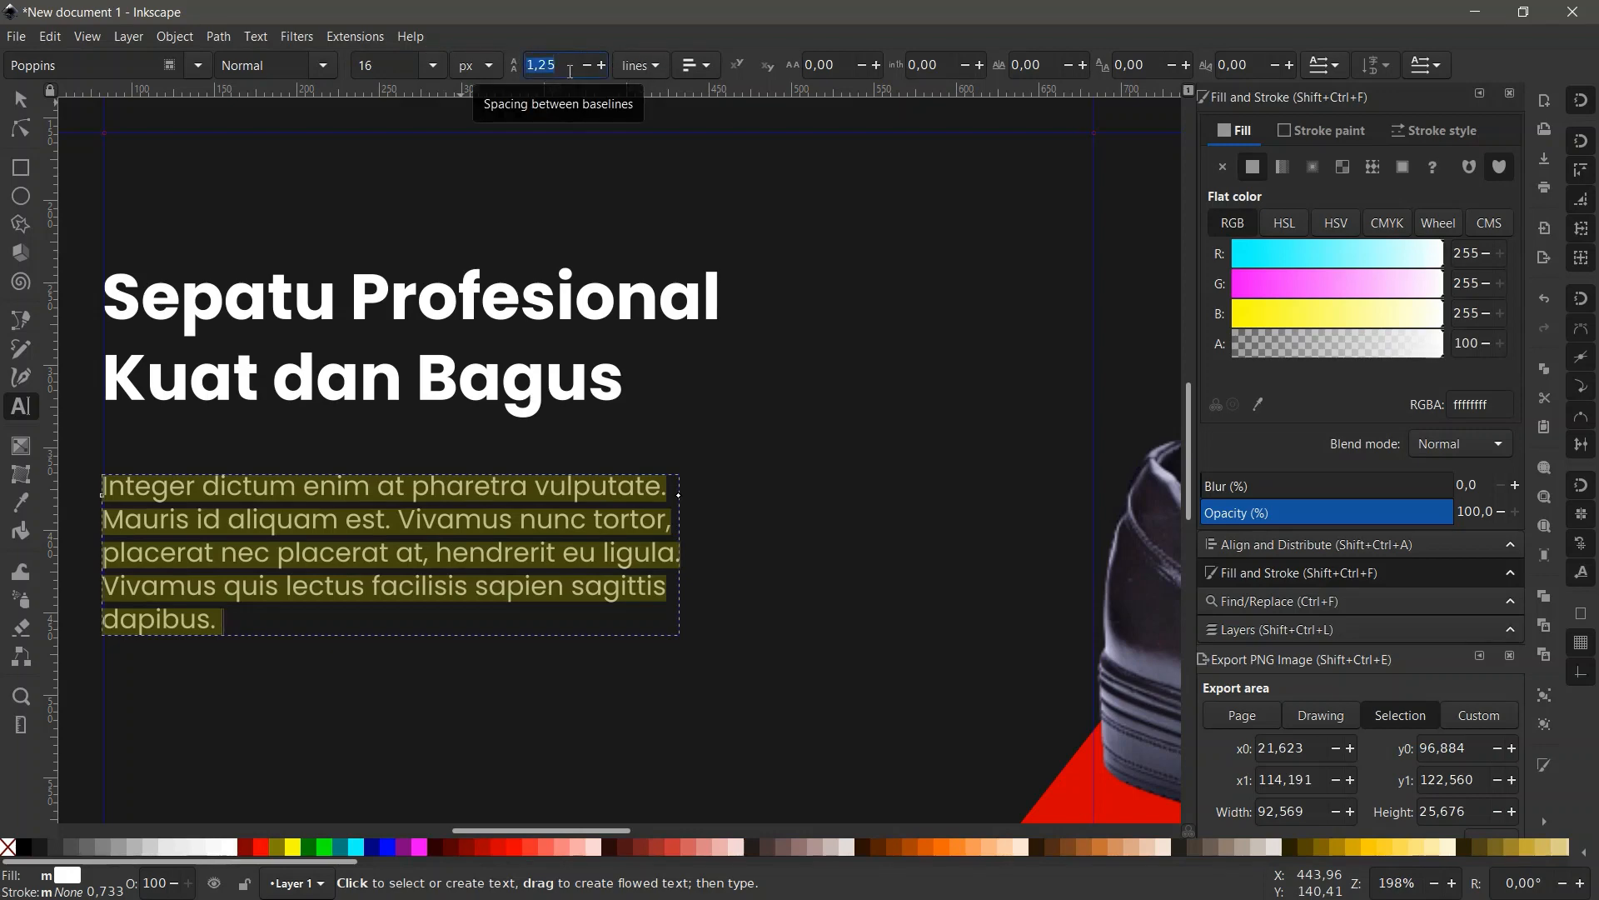
{"action": "type", "text": "1.5"}
{"action": "key", "text": "Return"}
{"action": "scroll", "coordinate": [792, 469], "scroll_direction": "down", "scroll_amount": 2}
{"action": "key", "text": "F2"}
{"action": "left_click", "coordinate": [773, 473]}
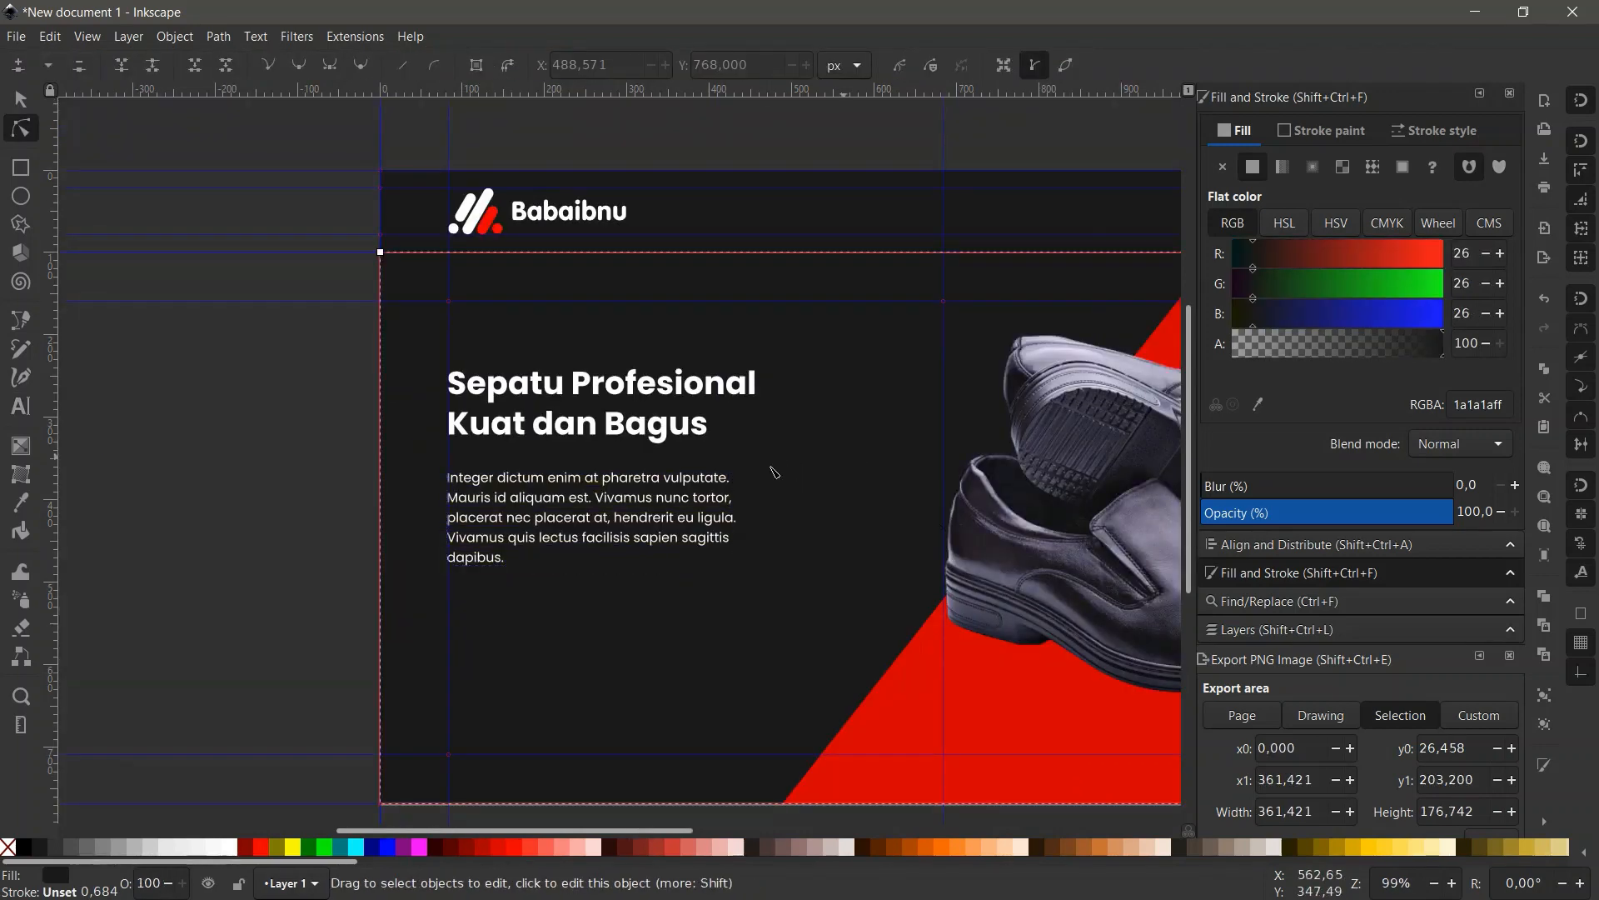
Delete the fifth line "dapibus." from the description so that the text ends at "sagittis".
{"action": "key", "text": "Escape"}
{"action": "key", "text": "t"}
{"action": "scroll", "coordinate": [510, 560], "scroll_direction": "up", "scroll_amount": 2}
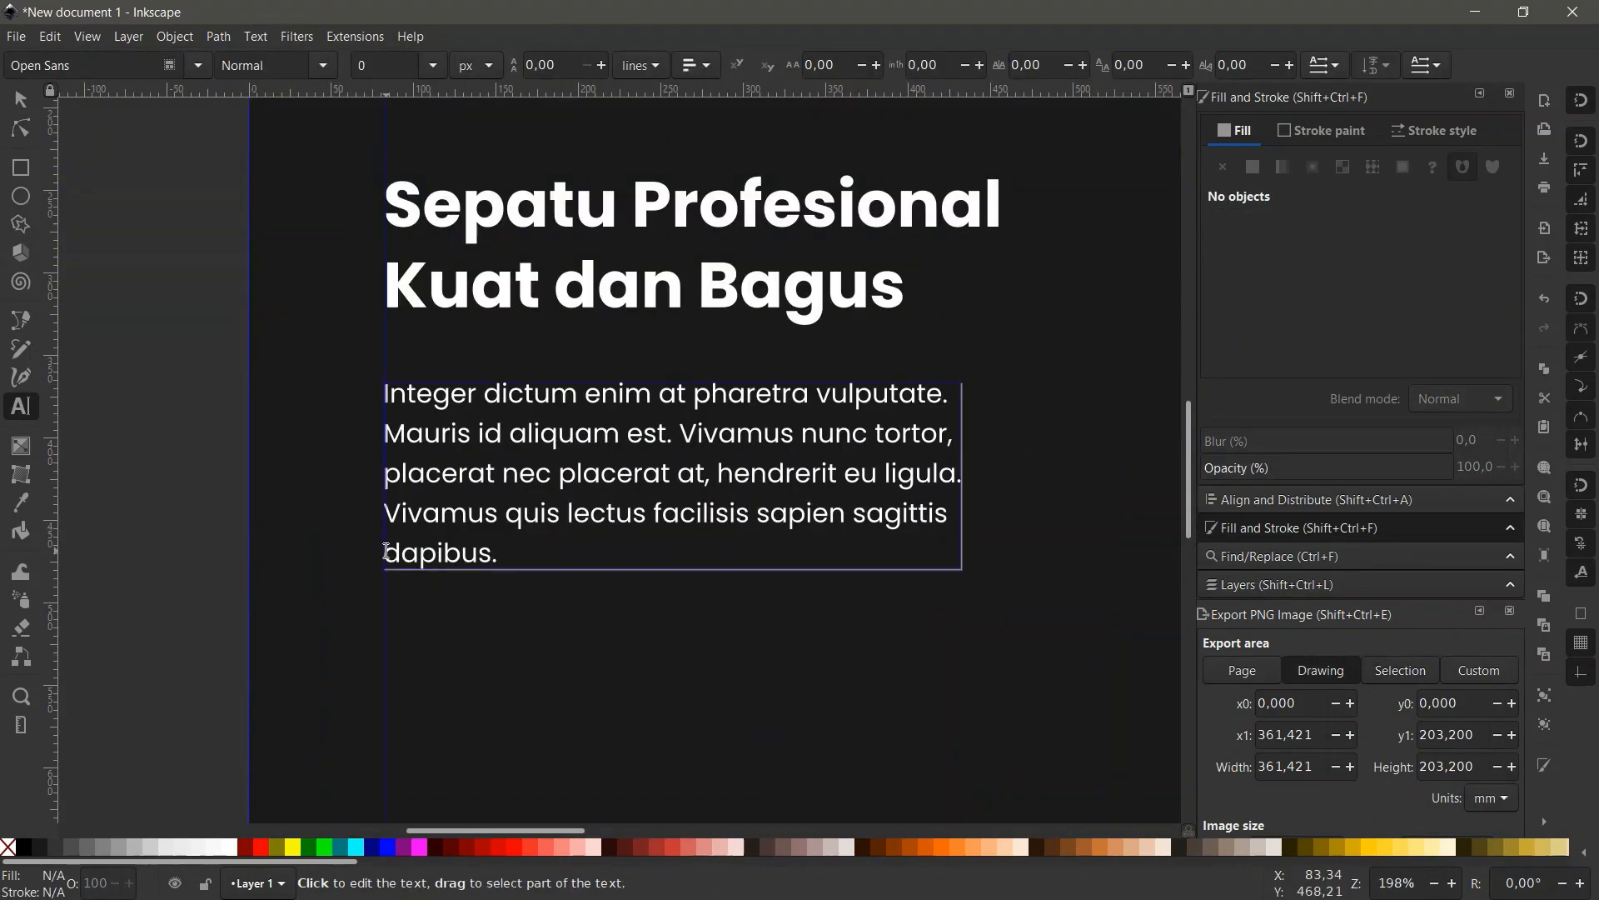
{"action": "left_click_drag", "start_coordinate": [386, 553], "coordinate": [652, 577]}
{"action": "key", "text": "BackSpace"}
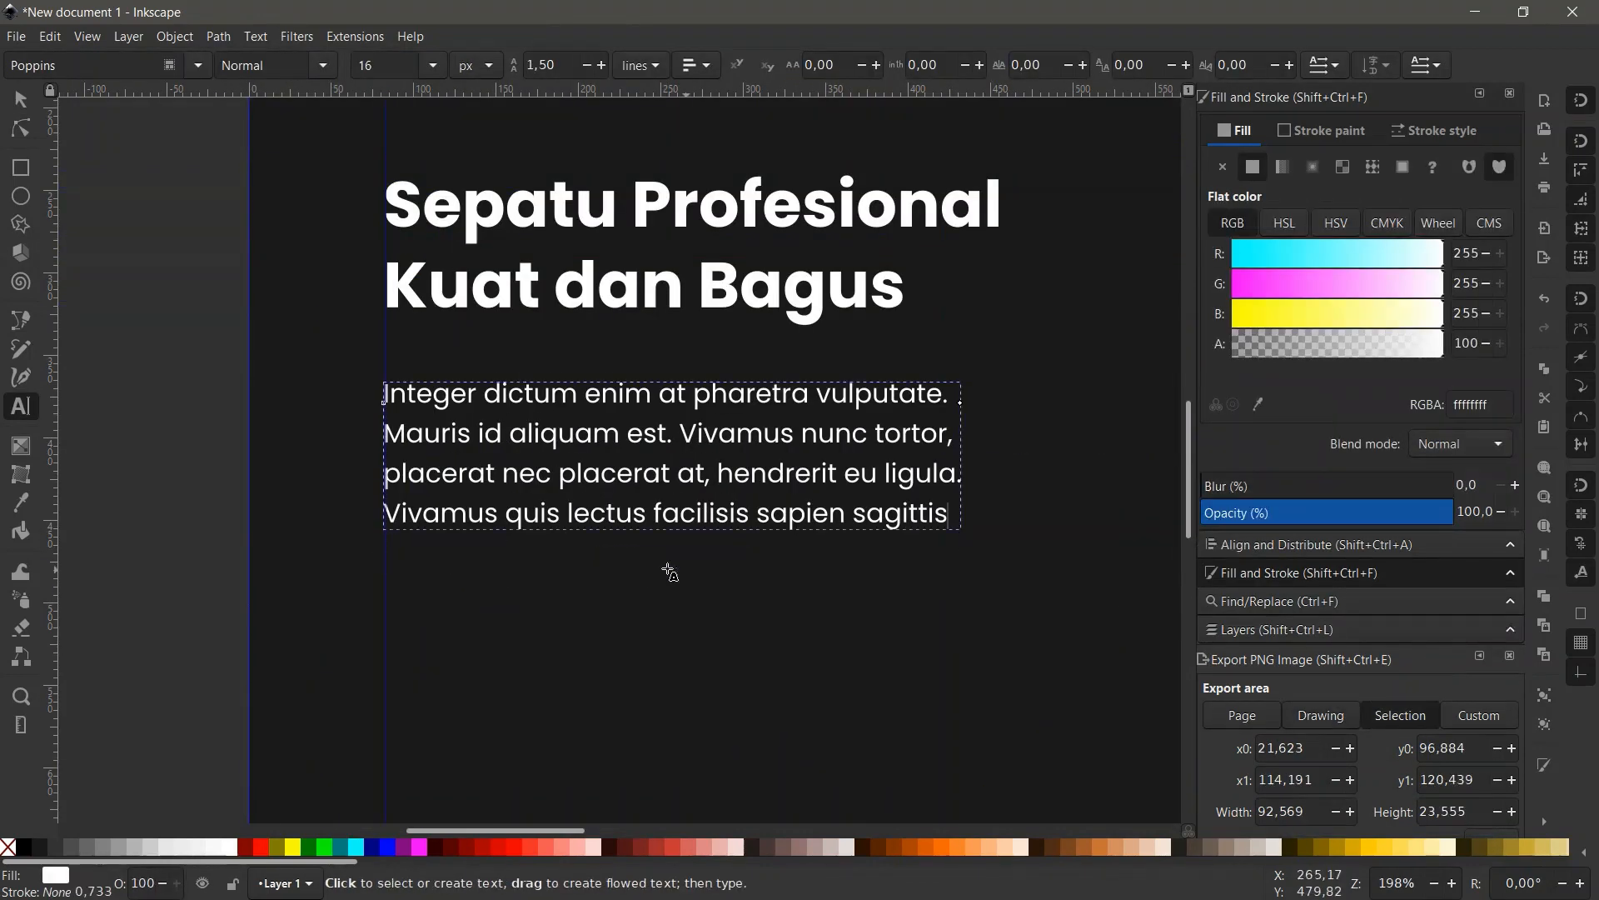
{"action": "scroll", "coordinate": [270, 524], "scroll_direction": "down", "scroll_amount": 2}
{"action": "key", "text": "Escape"}
{"action": "key", "text": "F2"}
{"action": "scroll", "coordinate": [375, 429], "scroll_direction": "right", "scroll_amount": 4}
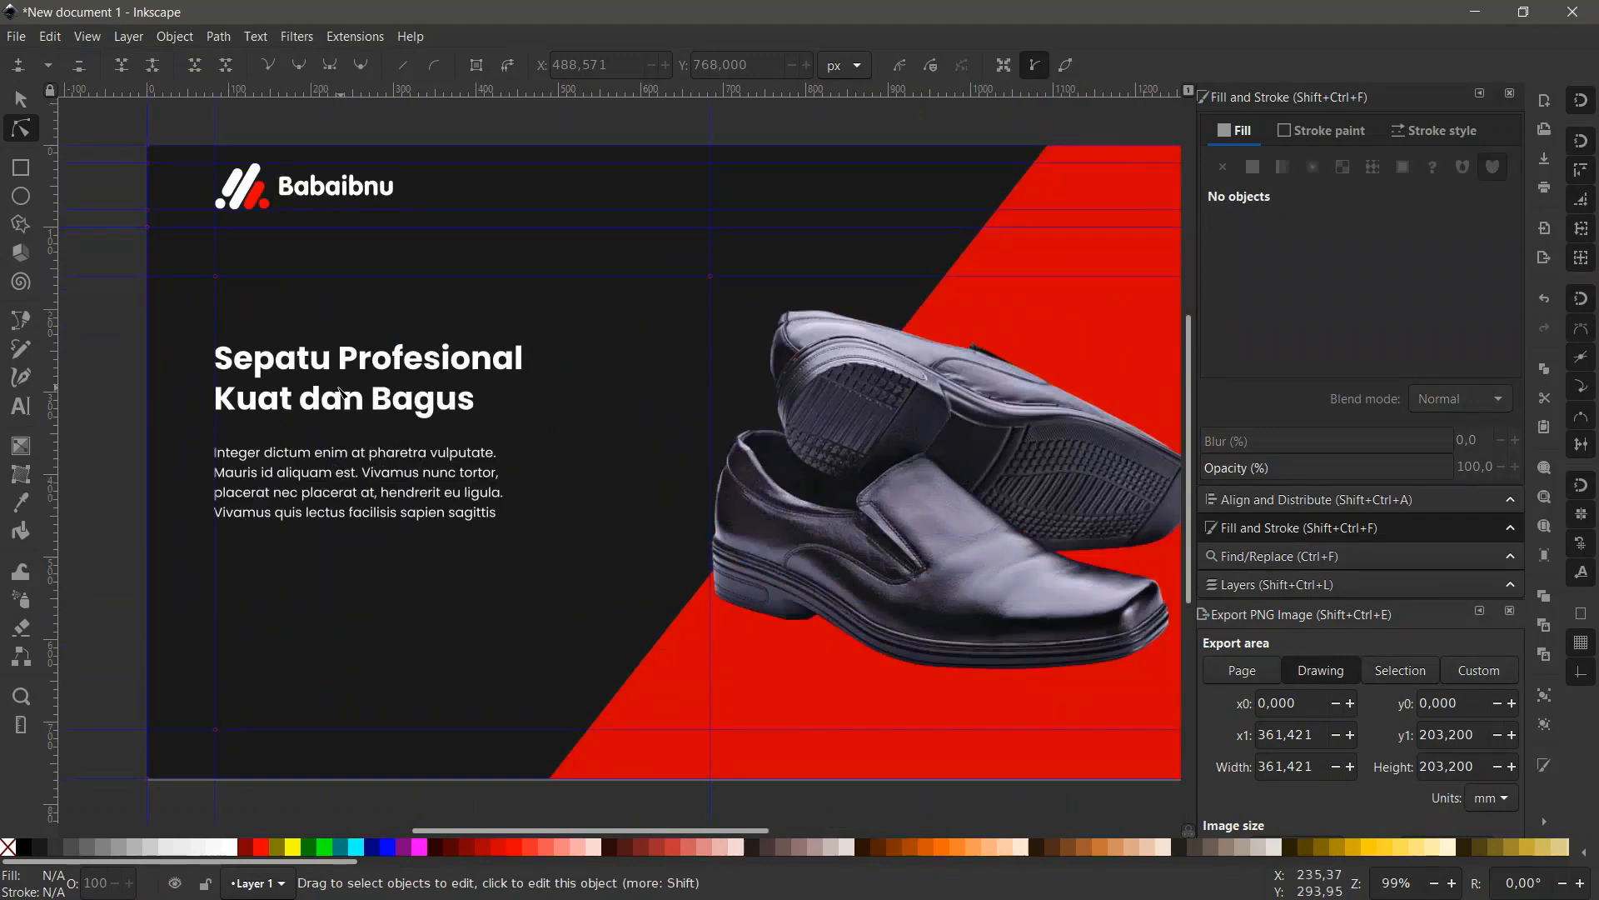
Set the font size of the whole four-line description to 18 px.
{"action": "left_click", "coordinate": [372, 424]}
{"action": "left_click", "coordinate": [434, 458]}
{"action": "key", "text": "t"}
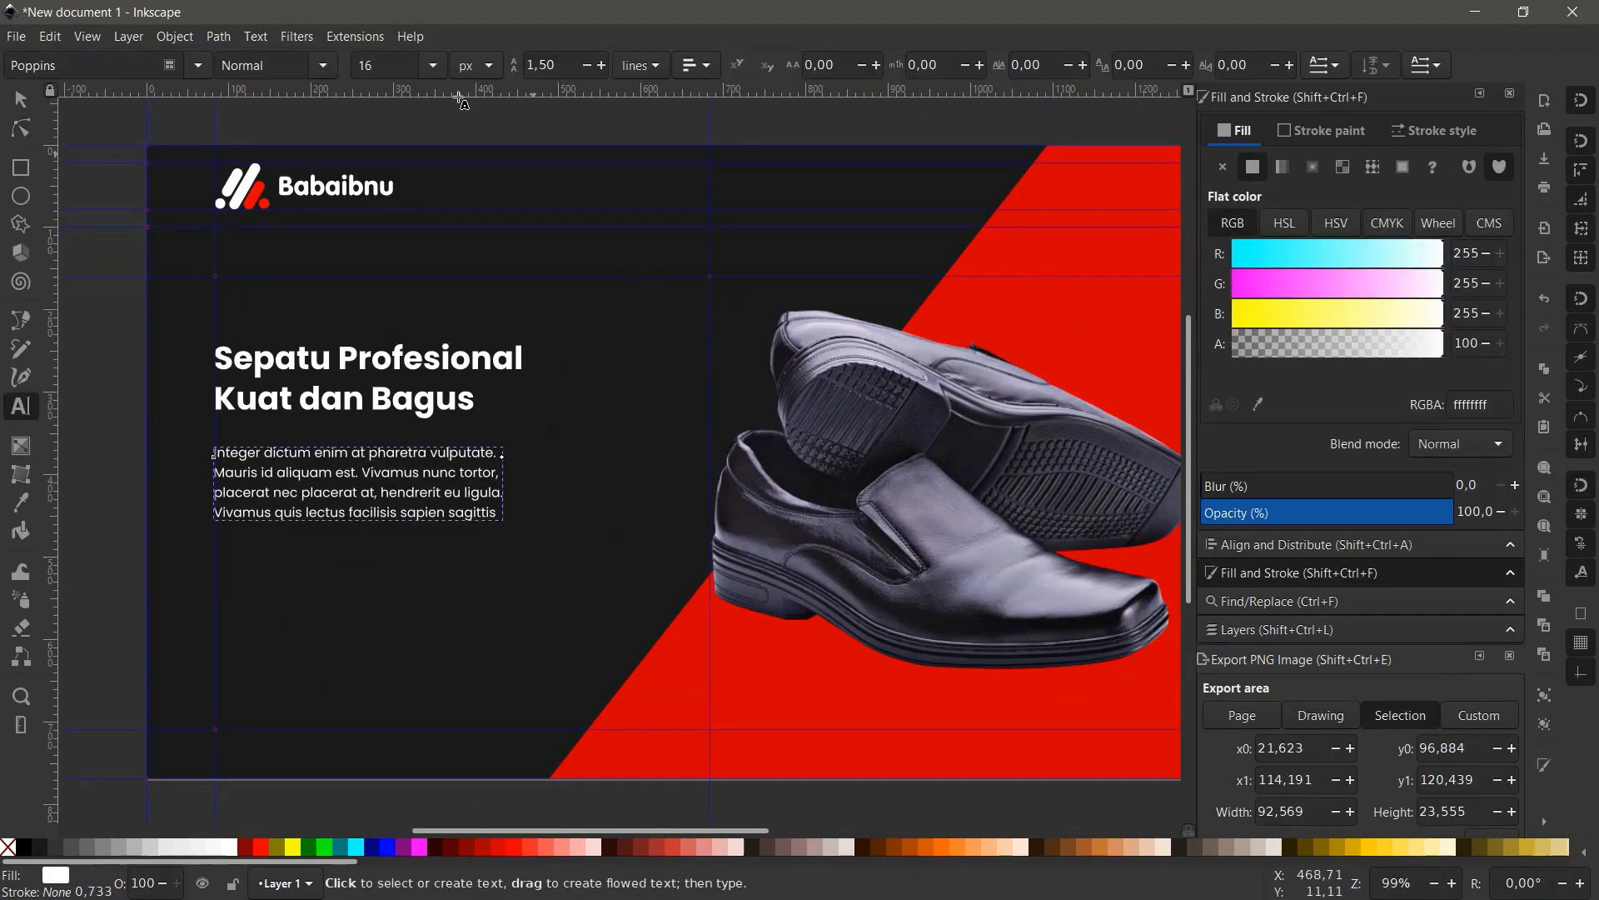
{"action": "key", "text": "ctrl+a"}
{"action": "type", "text": "122,98"}
{"action": "key", "text": "Return"}
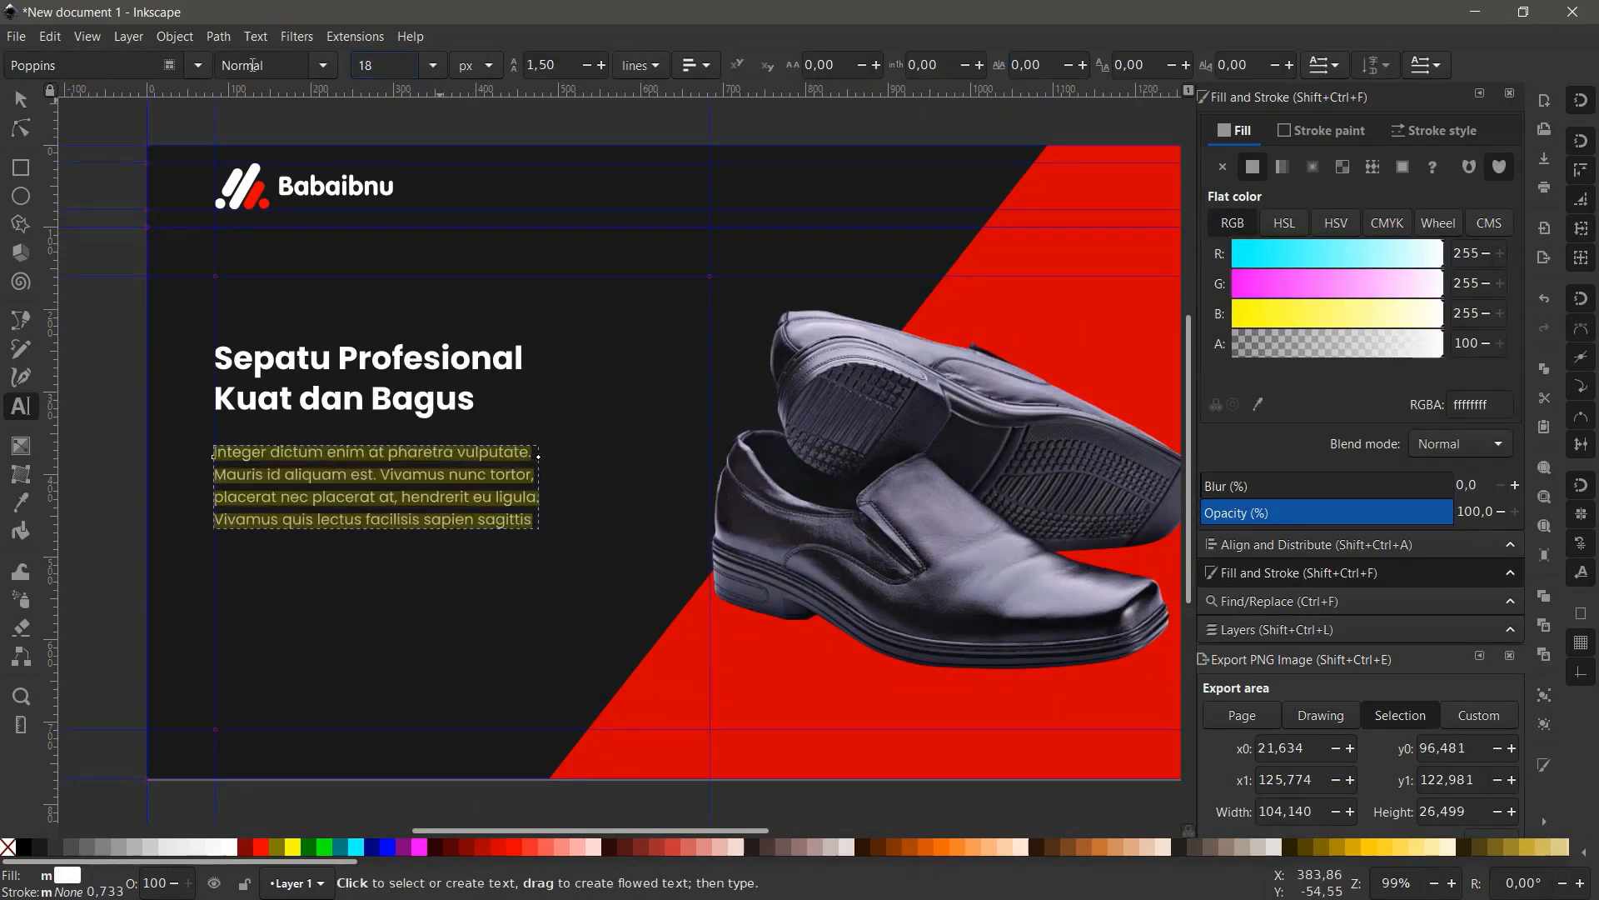
Move the heading and description together slightly down to about Y 262 px, keeping their horizontal position.
{"action": "key", "text": "F1"}
{"action": "left_click", "coordinate": [410, 401], "text": "shift"}
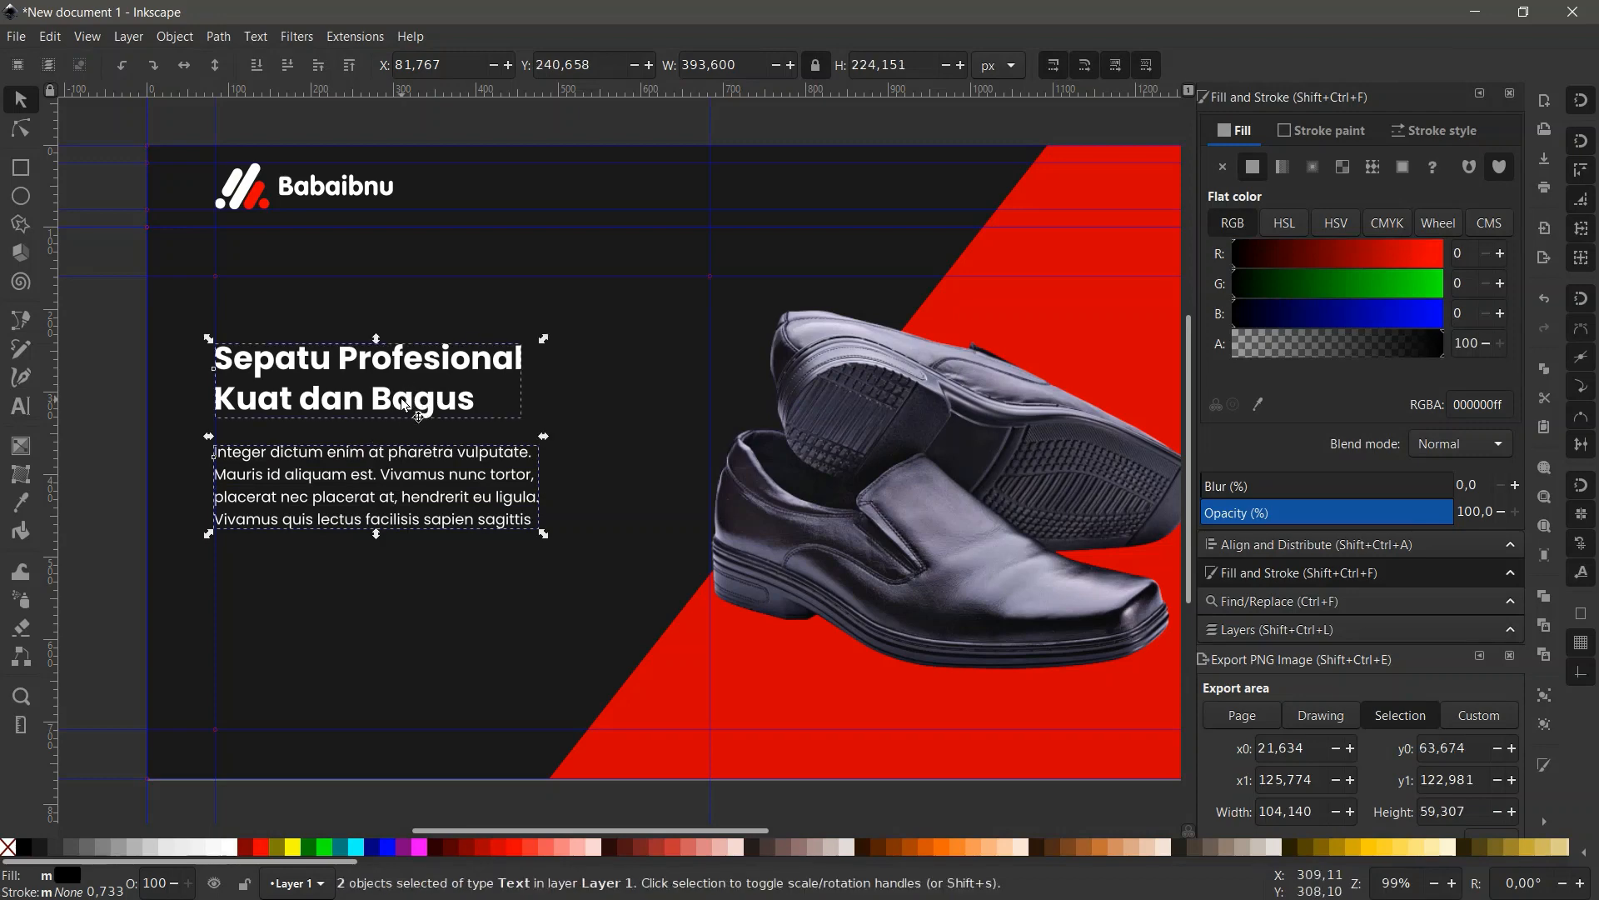
{"action": "left_click_drag", "start_coordinate": [408, 402], "coordinate": [410, 418]}
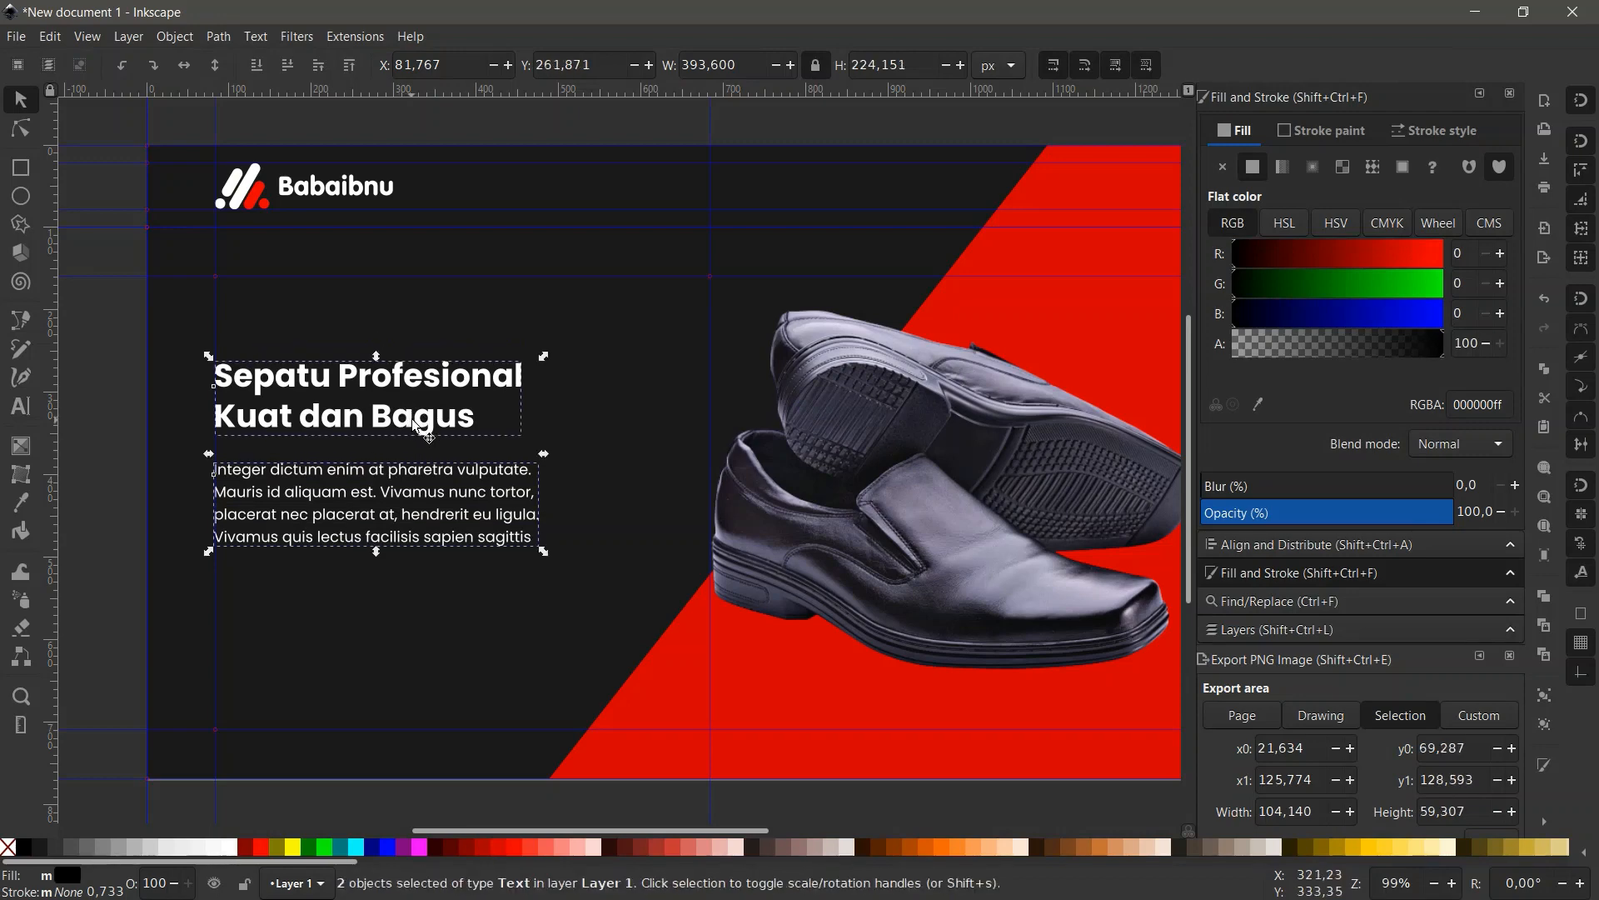
{"action": "scroll", "coordinate": [410, 420], "scroll_direction": "down", "scroll_amount": 1}
{"action": "scroll", "coordinate": [330, 457], "scroll_direction": "up", "scroll_amount": 2}
{"action": "scroll", "coordinate": [417, 300], "scroll_direction": "down", "scroll_amount": 2}
{"action": "left_click", "coordinate": [218, 327]}
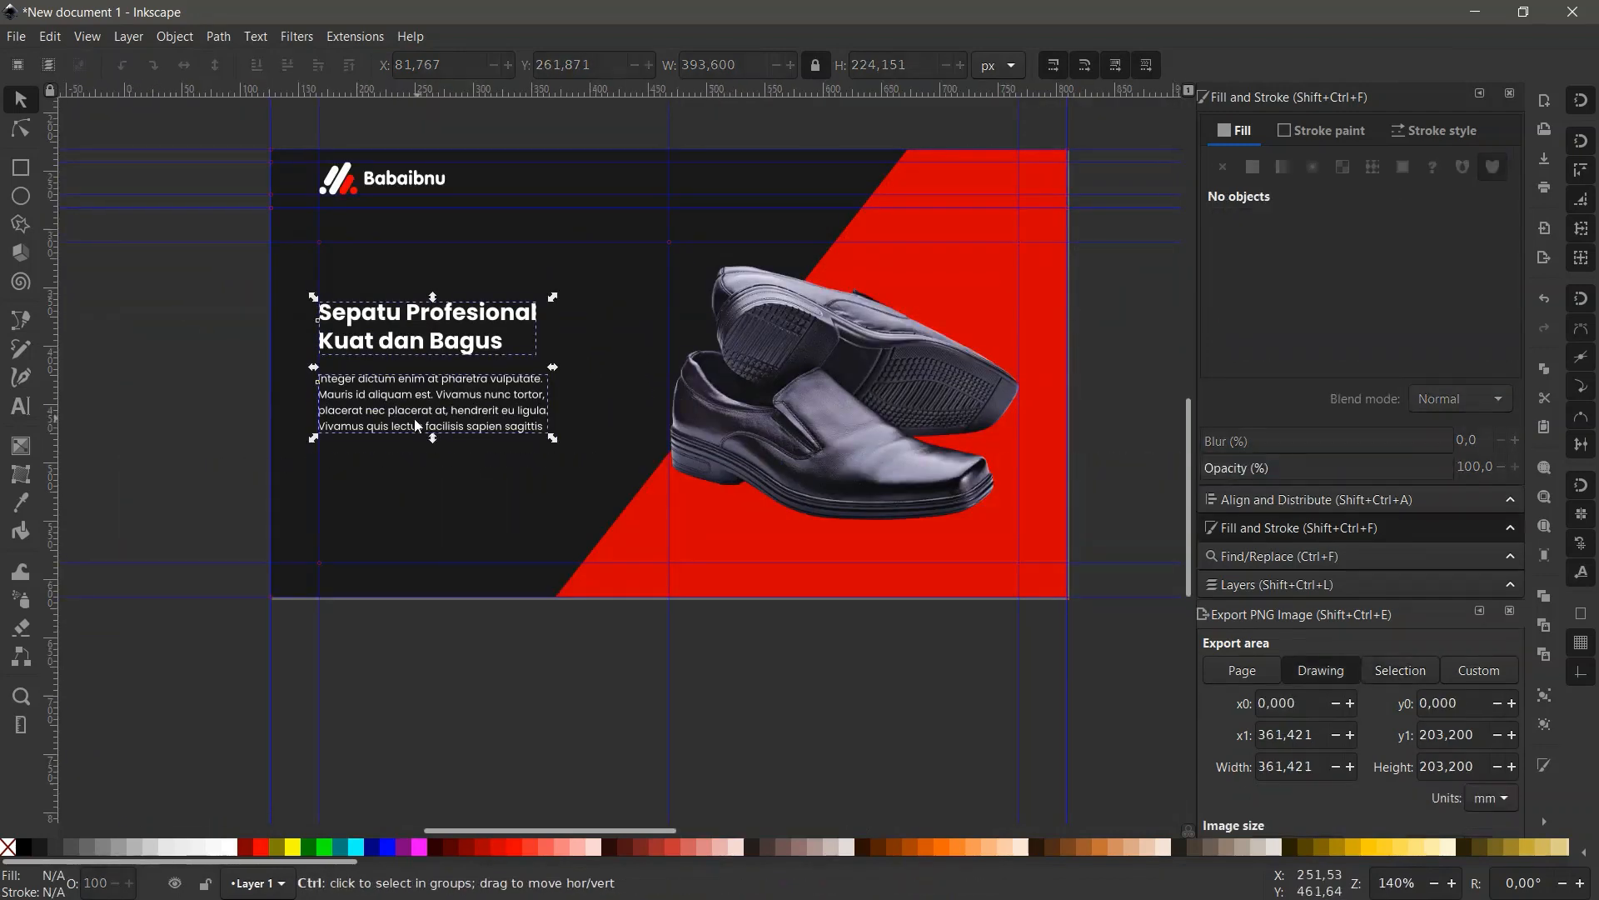
Draw a button rectangle about 247 × 61 px below the description, aligned with its left edge, and fill it white.
{"action": "scroll", "coordinate": [417, 420], "scroll_direction": "up", "scroll_amount": 2}
{"action": "left_click", "coordinate": [21, 170]}
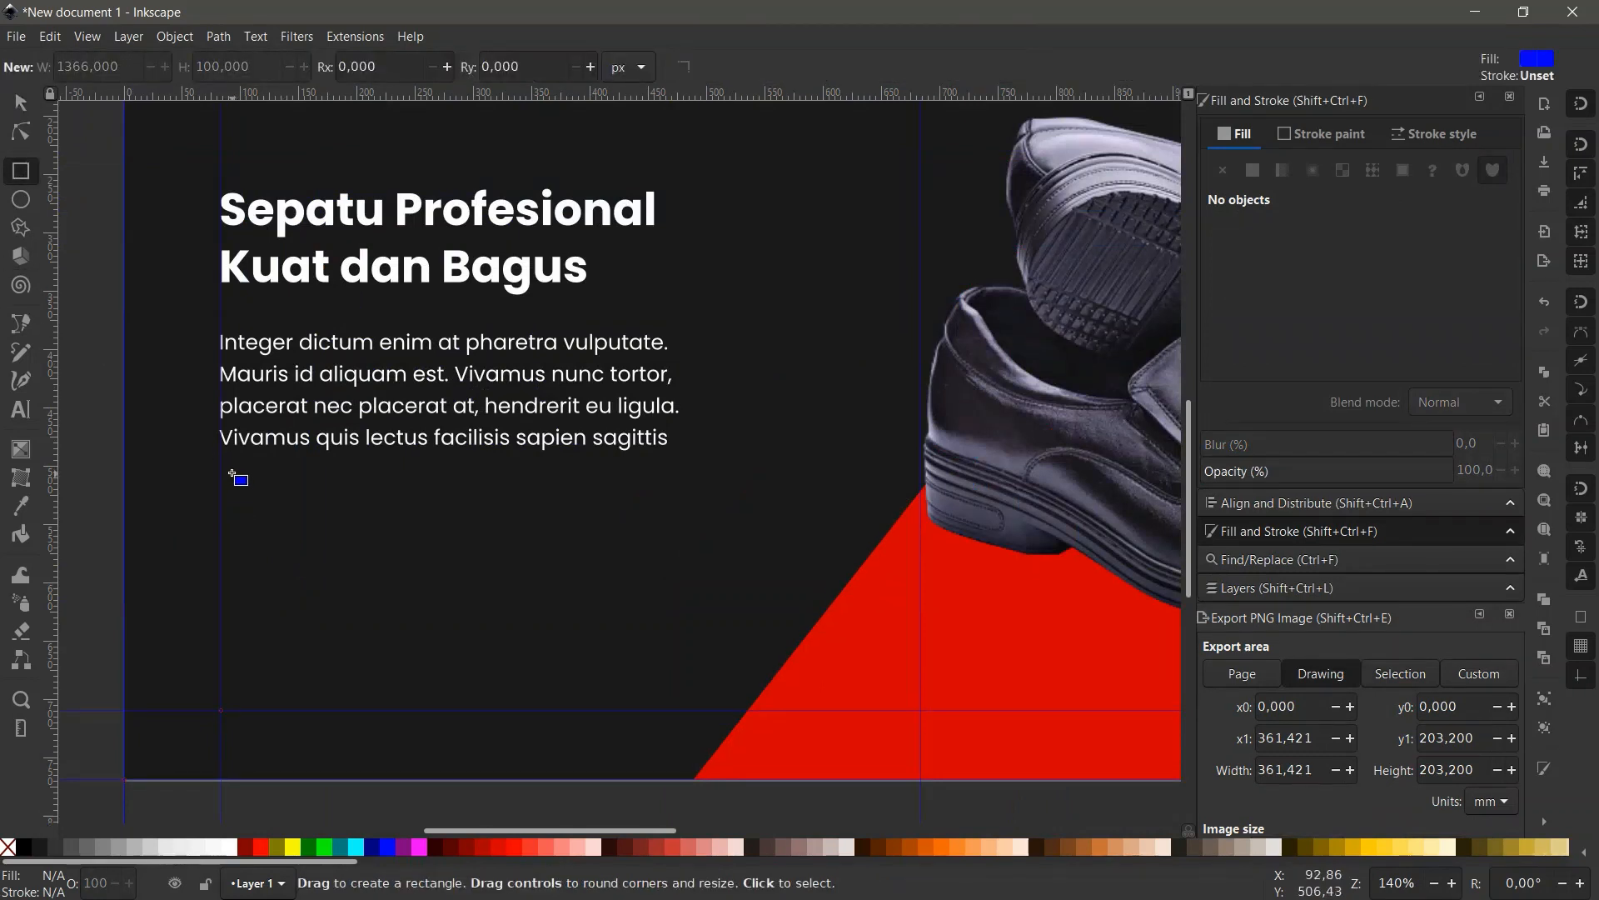
{"action": "left_click_drag", "start_coordinate": [221, 482], "coordinate": [510, 554]}
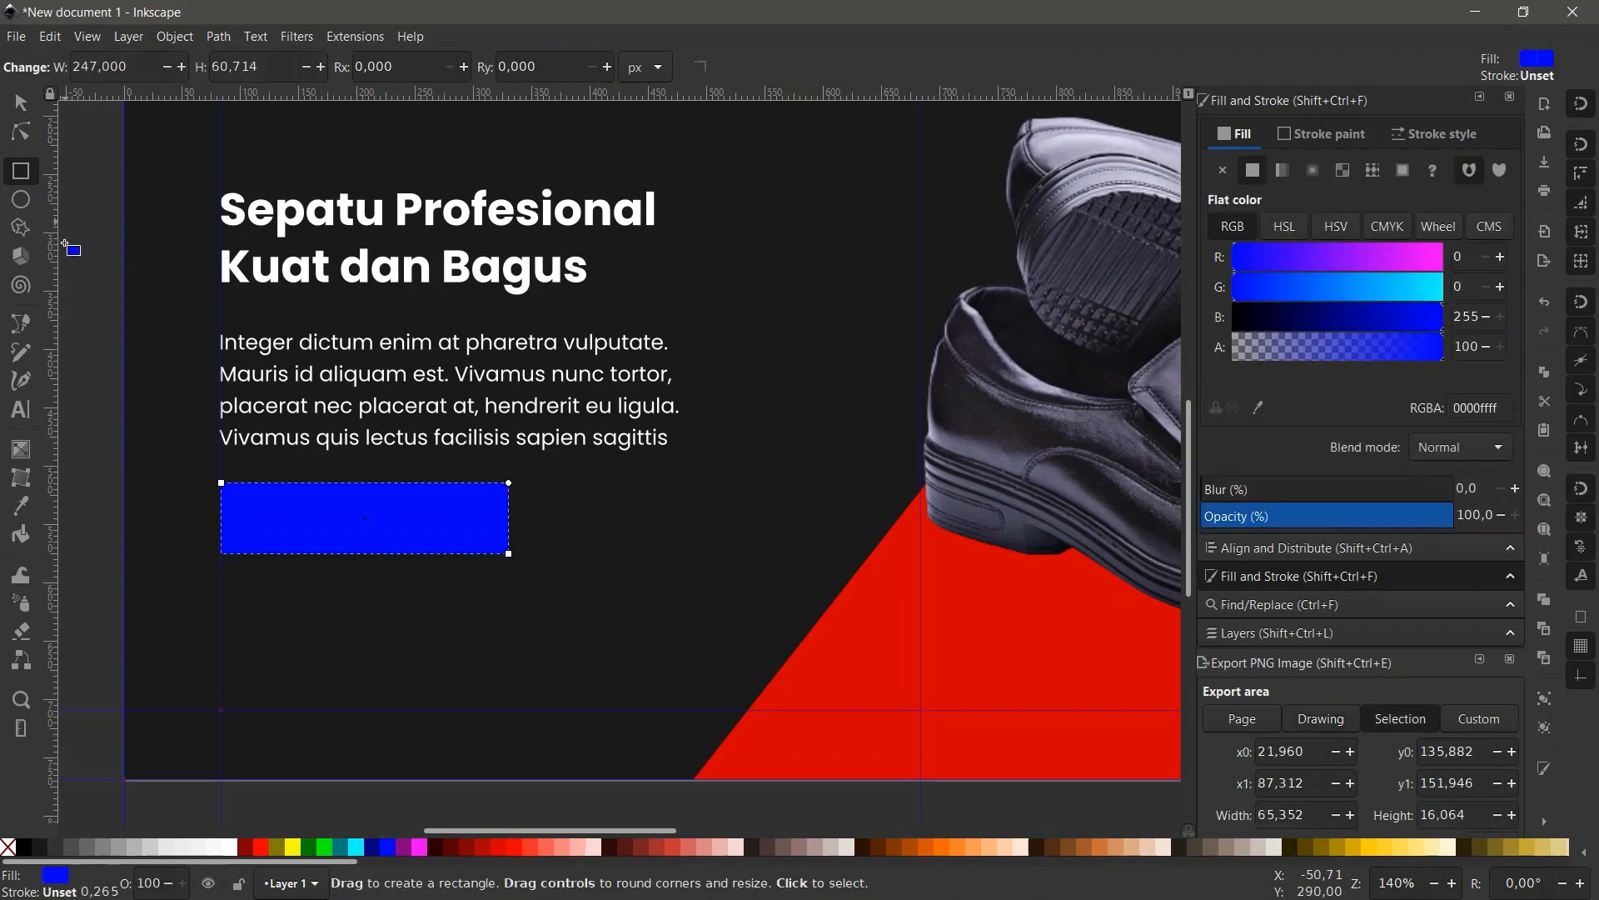
{"action": "key", "text": "n"}
{"action": "left_click", "coordinate": [528, 607]}
{"action": "scroll", "coordinate": [508, 530], "scroll_direction": "down", "scroll_amount": 1}
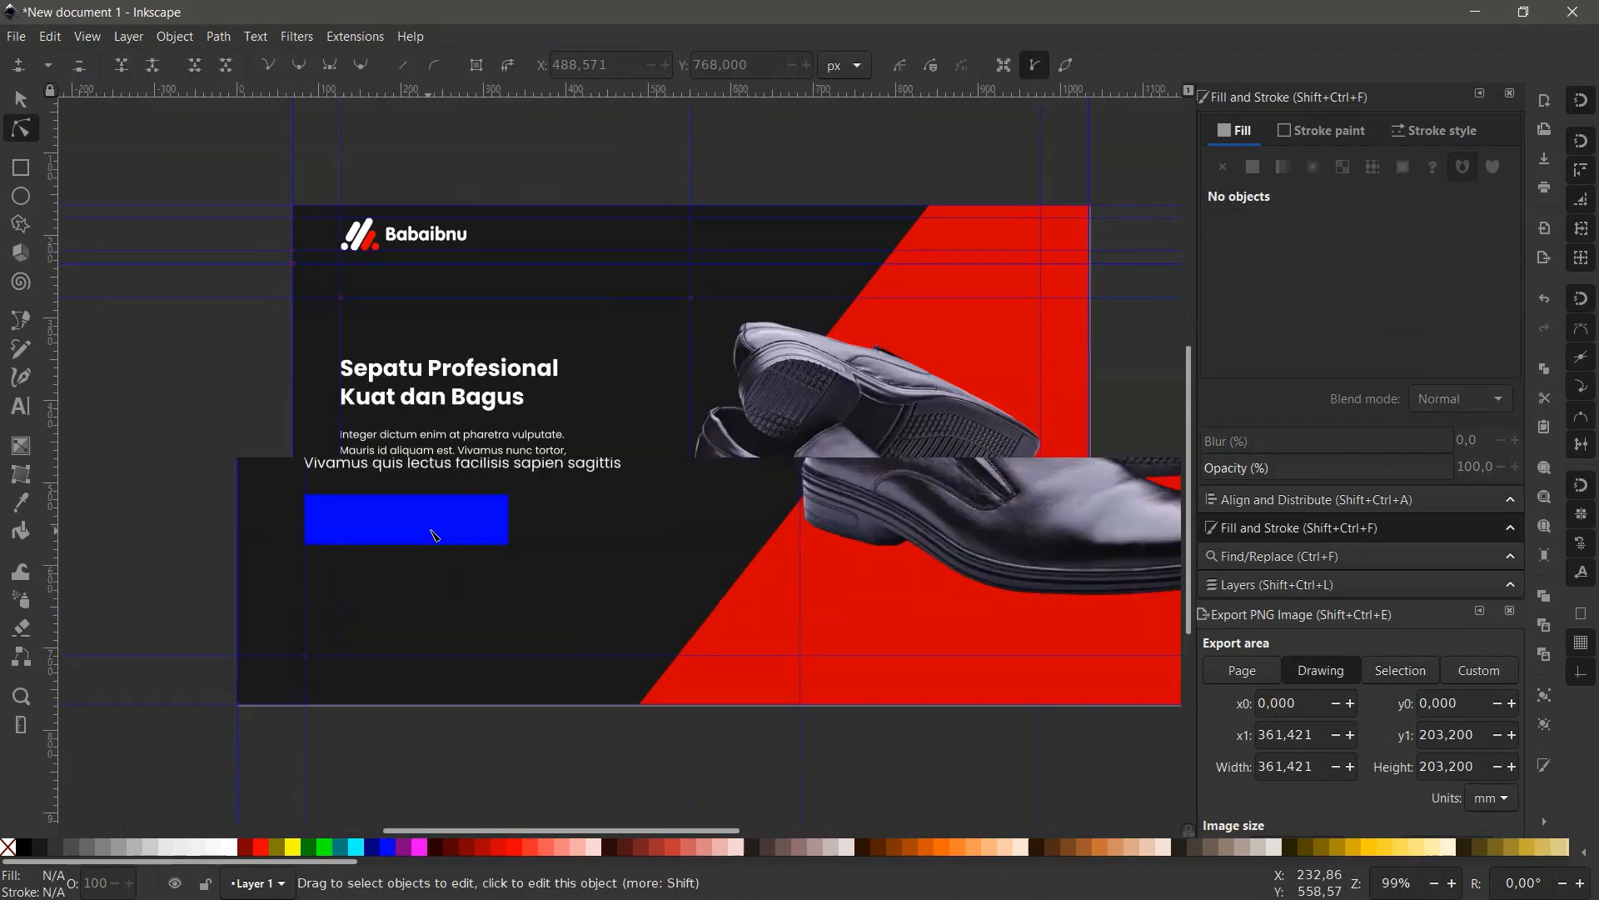
{"action": "left_click", "coordinate": [455, 534]}
{"action": "left_click", "coordinate": [450, 581]}
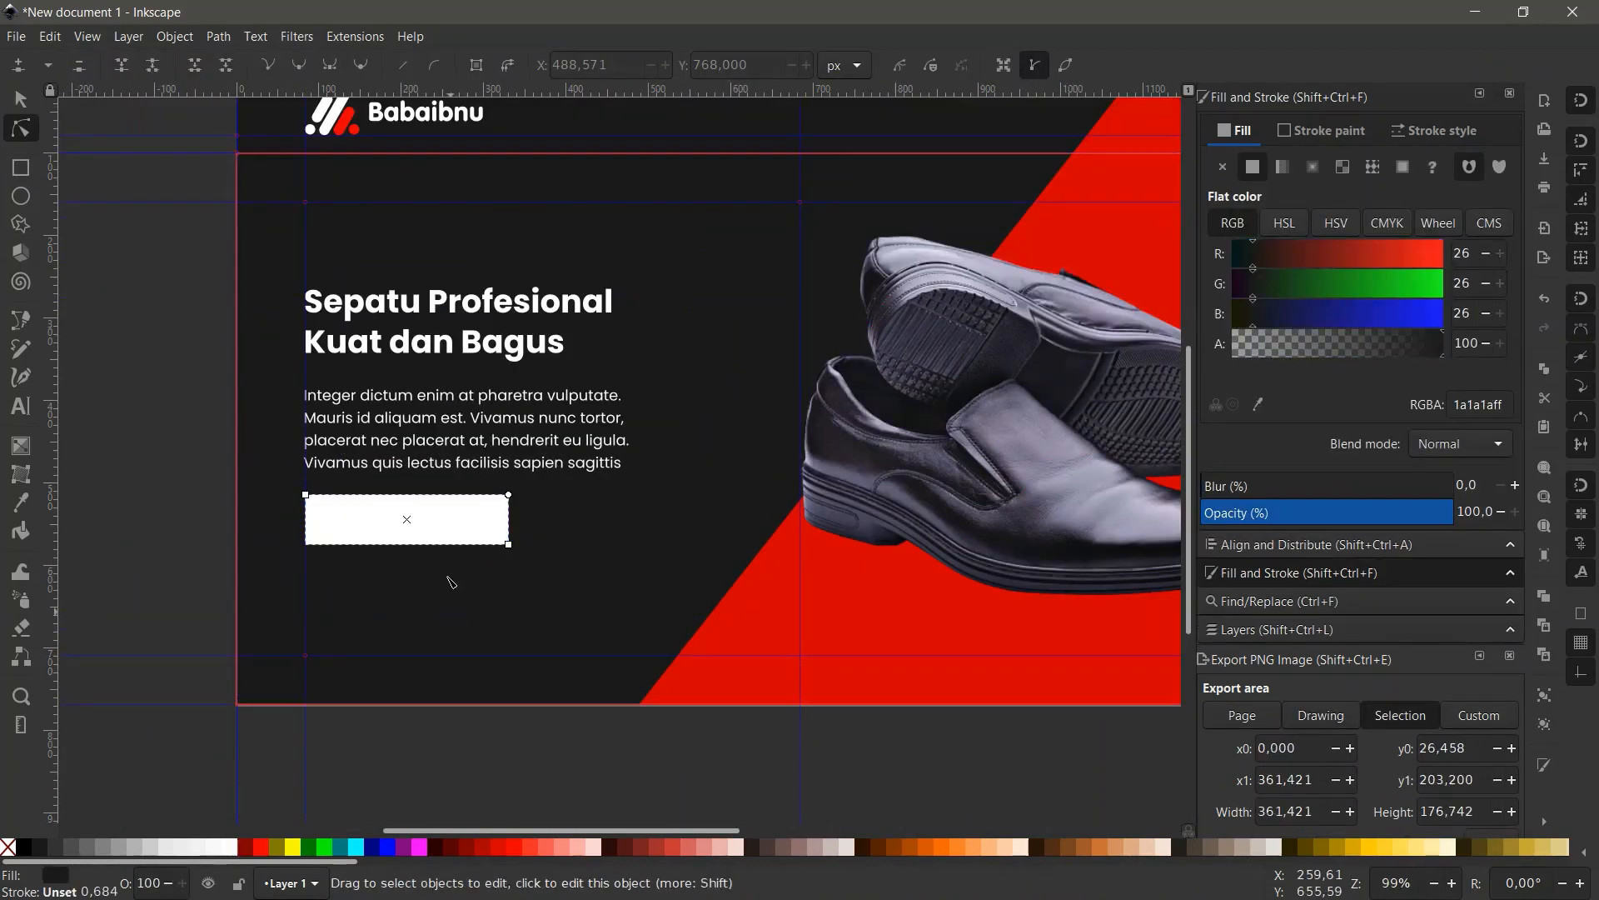
Paste a copy of the heading over the white rectangle and fill the copy black.
{"action": "left_click", "coordinate": [433, 339]}
{"action": "key", "text": "ctrl+c"}
{"action": "left_click", "coordinate": [410, 519]}
{"action": "key", "text": "ctrl+v"}
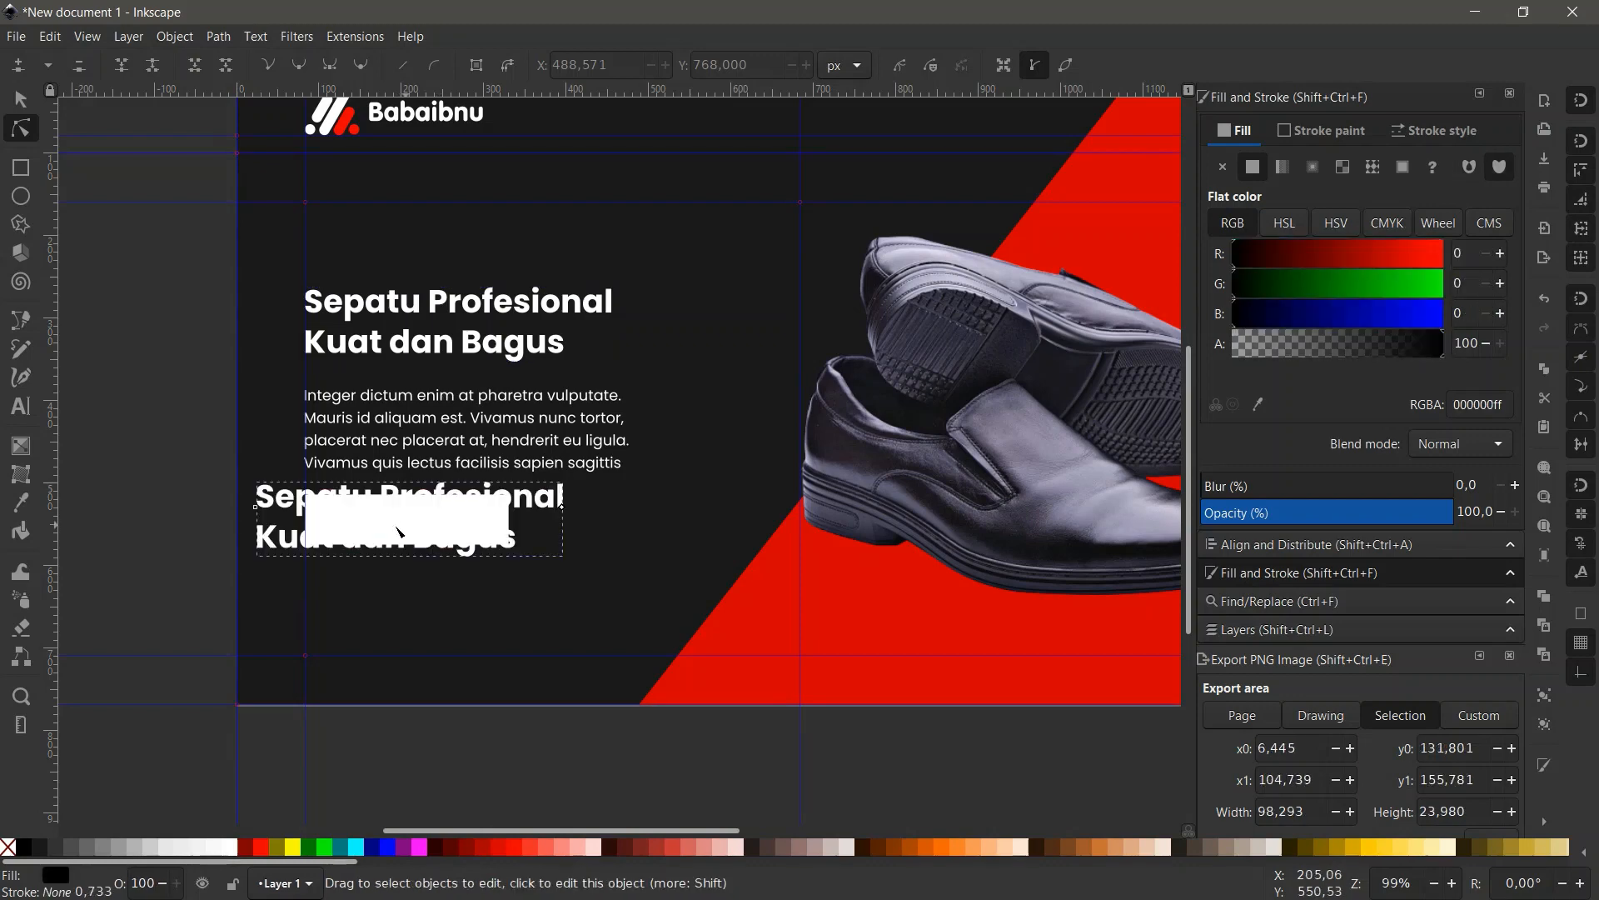
{"action": "scroll", "coordinate": [370, 526], "scroll_direction": "up", "scroll_amount": 1}
{"action": "left_click", "coordinate": [25, 846]}
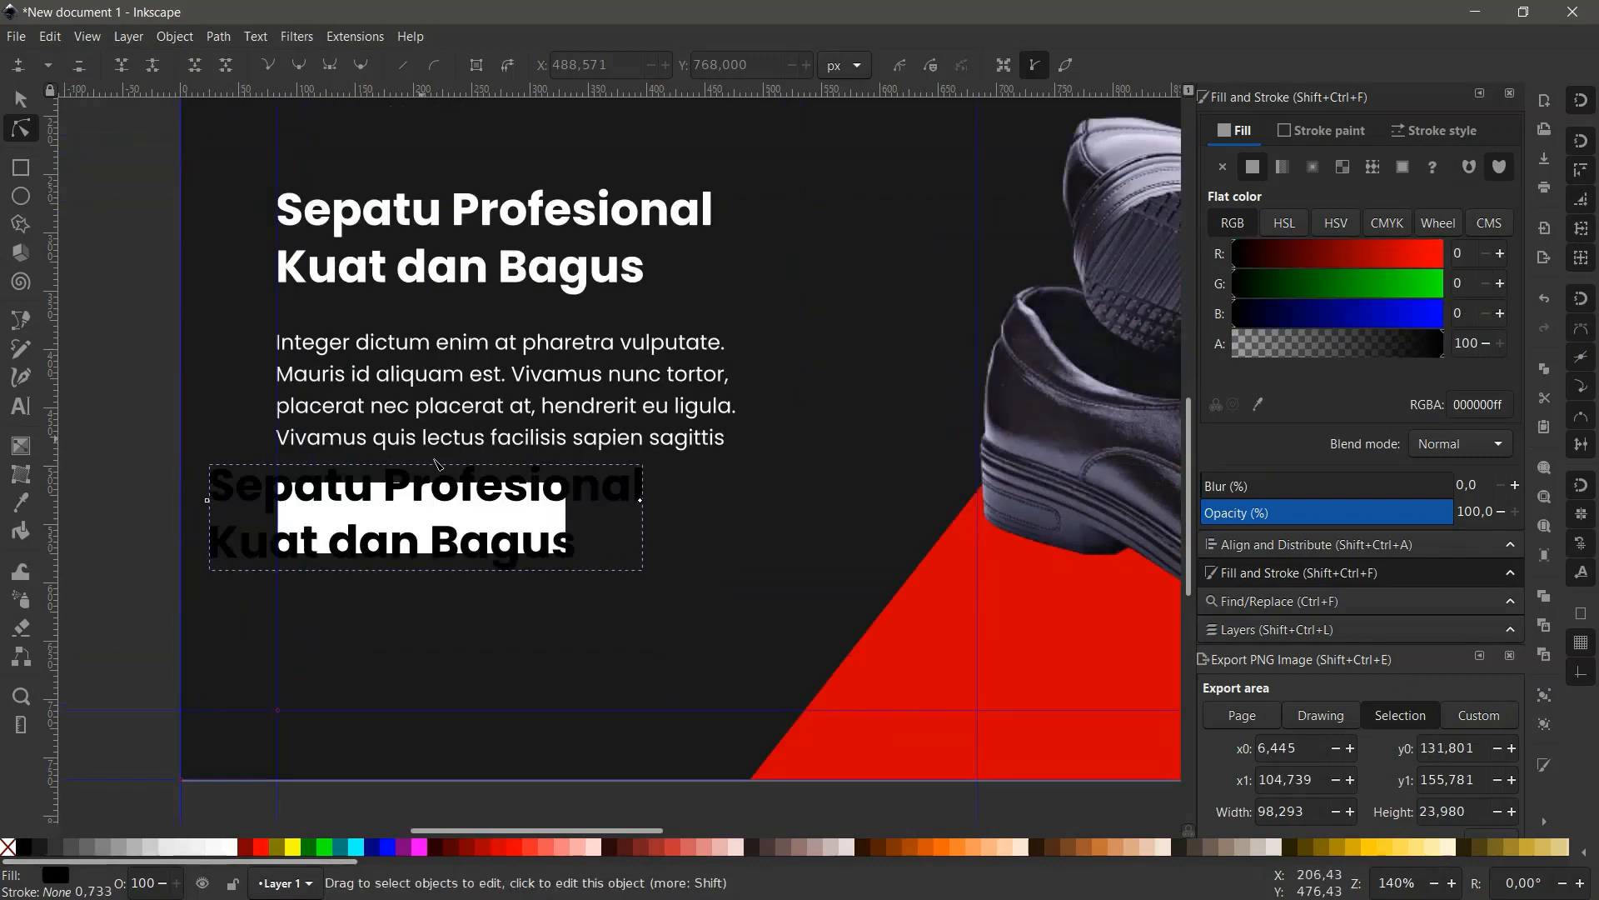
Replace the copied heading's text with "BELI SEKARANG" and move it onto the white rectangle, flush with its left edge.
{"action": "double_click", "coordinate": [462, 488]}
{"action": "key", "text": "ctrl+a"}
{"action": "key", "text": "Caps_Lock"}
{"action": "type", "text": "BE"}
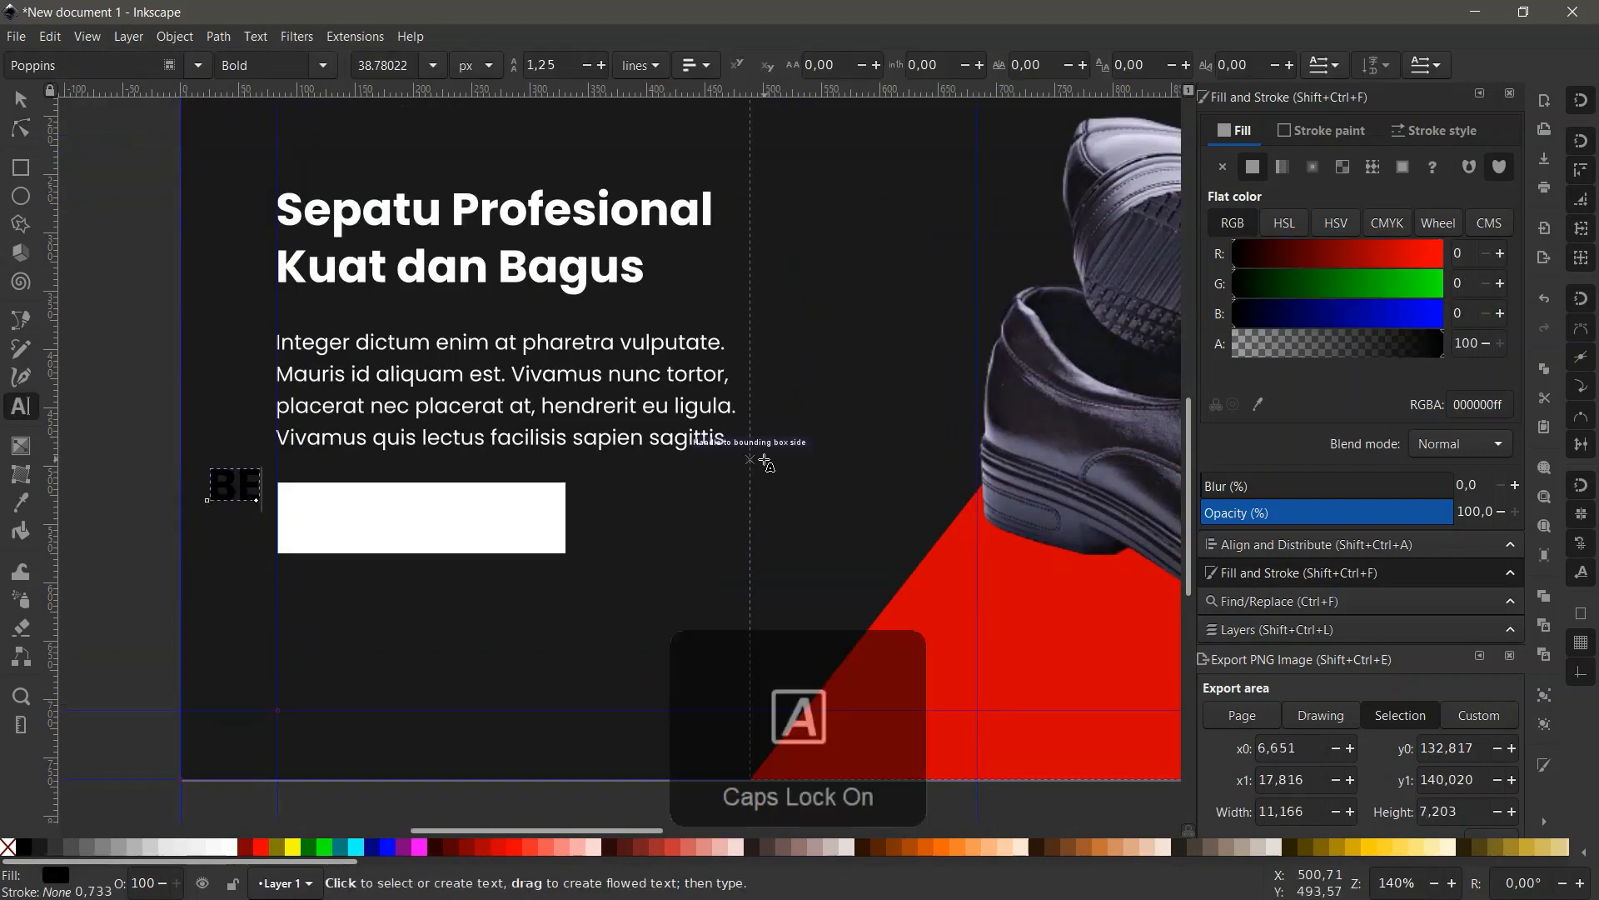
{"action": "type", "text": "LI SEKARANG"}
{"action": "key", "text": "F1"}
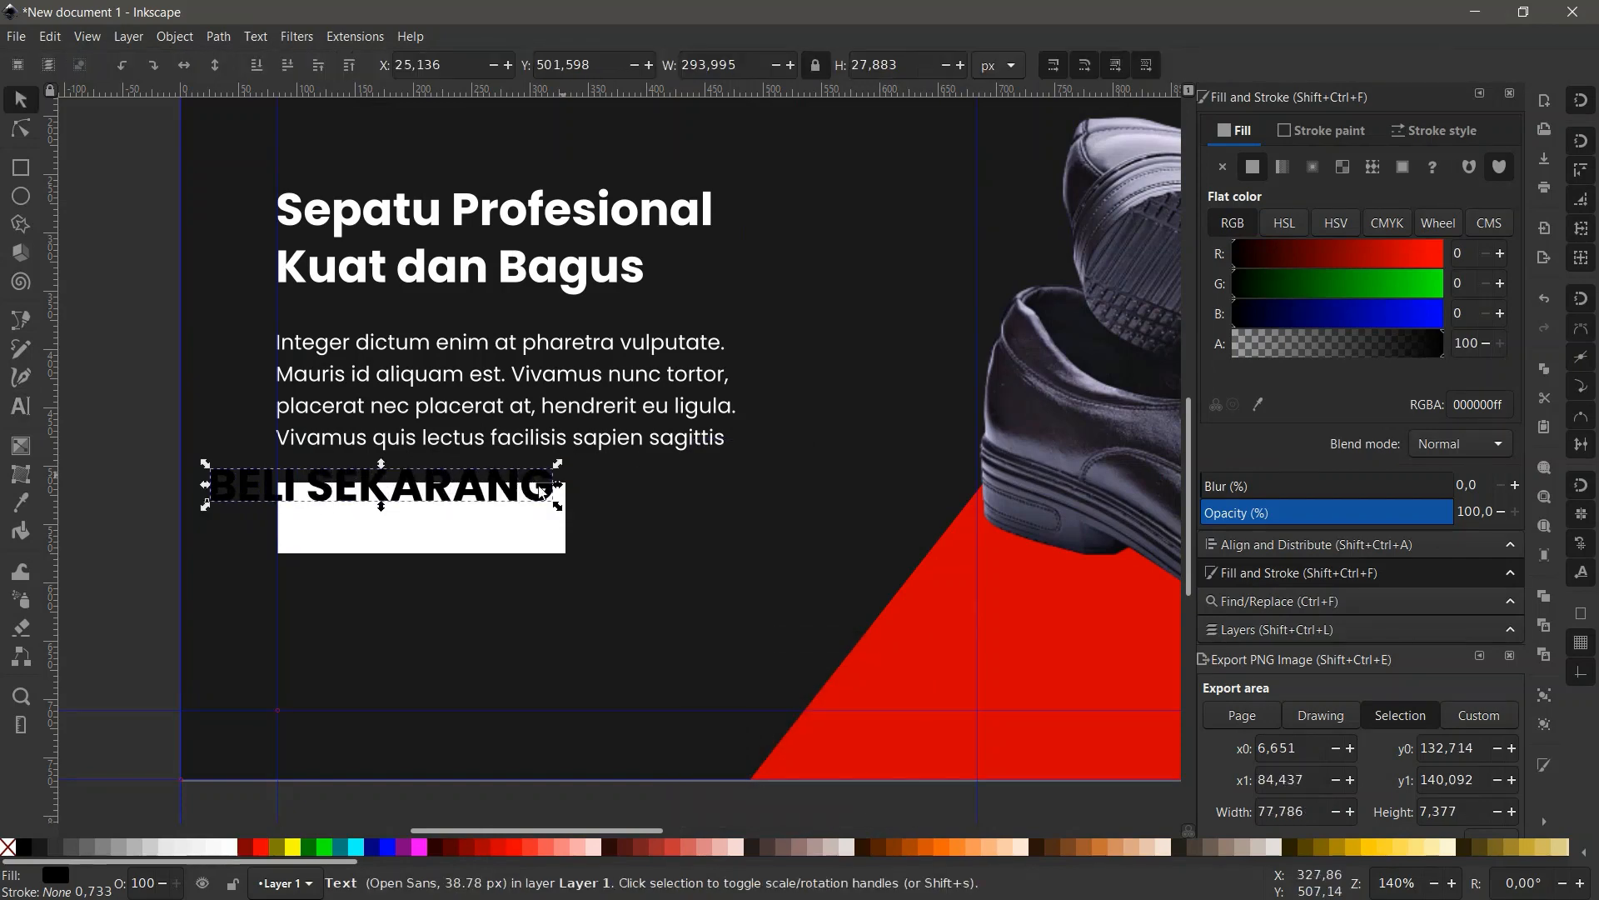
{"action": "scroll", "coordinate": [488, 494], "scroll_direction": "up", "scroll_amount": 1}
{"action": "left_click_drag", "start_coordinate": [309, 497], "coordinate": [409, 543]}
Set the "BELI SEKARANG" text to 18 px and move it inside the white rectangle to about X 104, Y 541 px.
{"action": "key", "text": "F8"}
{"action": "key", "text": "ctrl+a"}
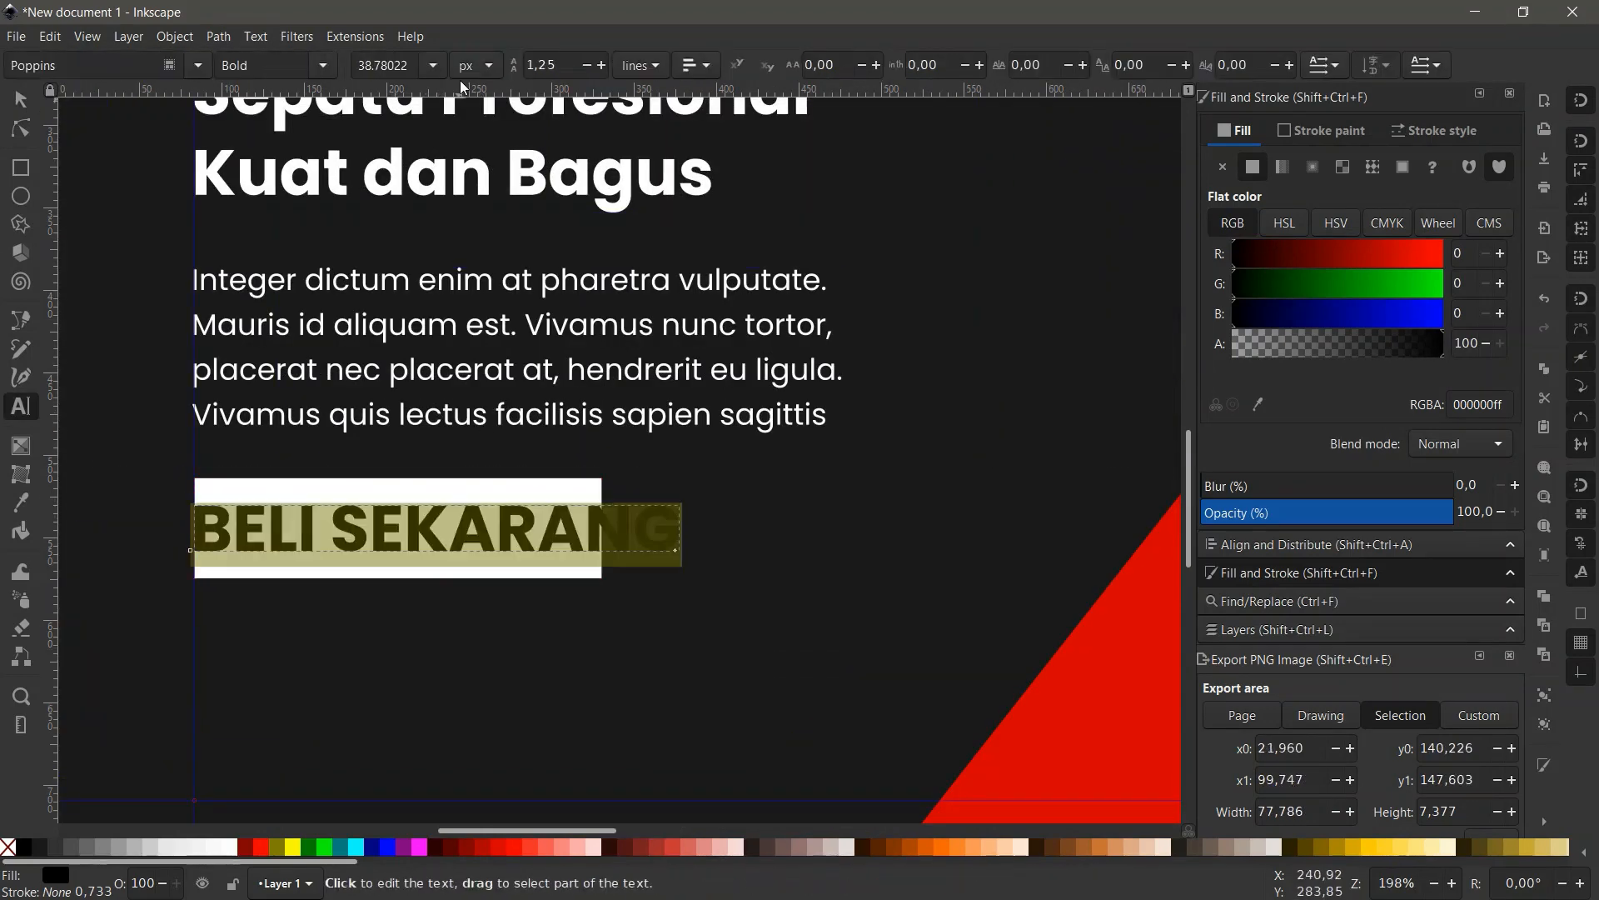
{"action": "triple_click", "coordinate": [402, 65]}
{"action": "key", "text": "Return"}
{"action": "key", "text": "F1"}
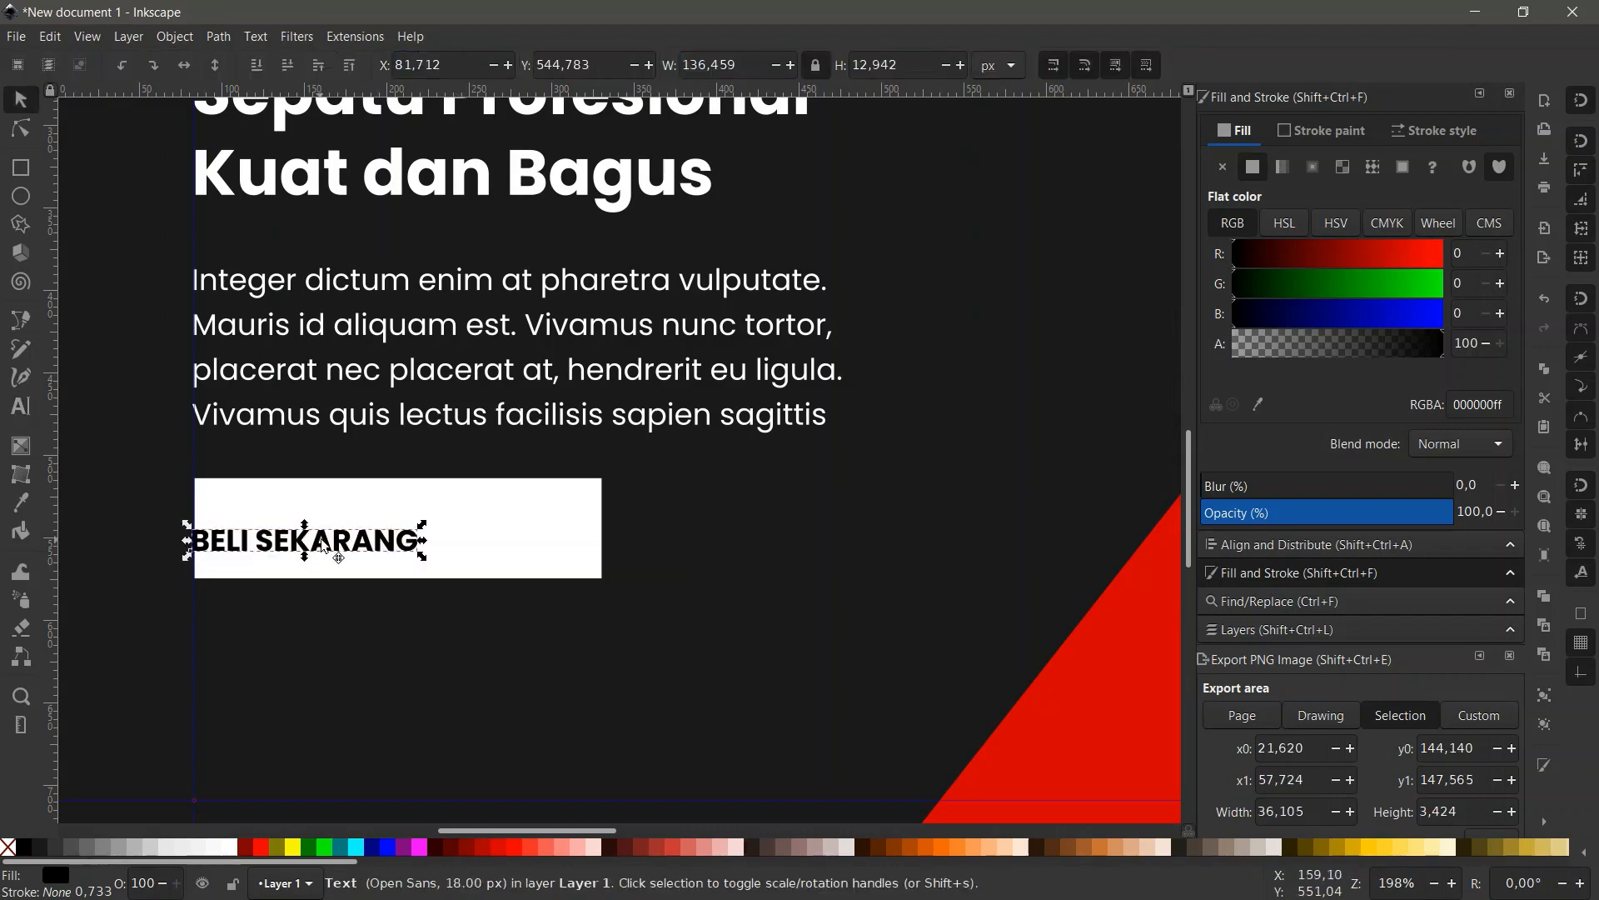
{"action": "left_click_drag", "start_coordinate": [323, 543], "coordinate": [360, 536]}
{"action": "scroll", "coordinate": [360, 536], "scroll_direction": "down", "scroll_amount": 3}
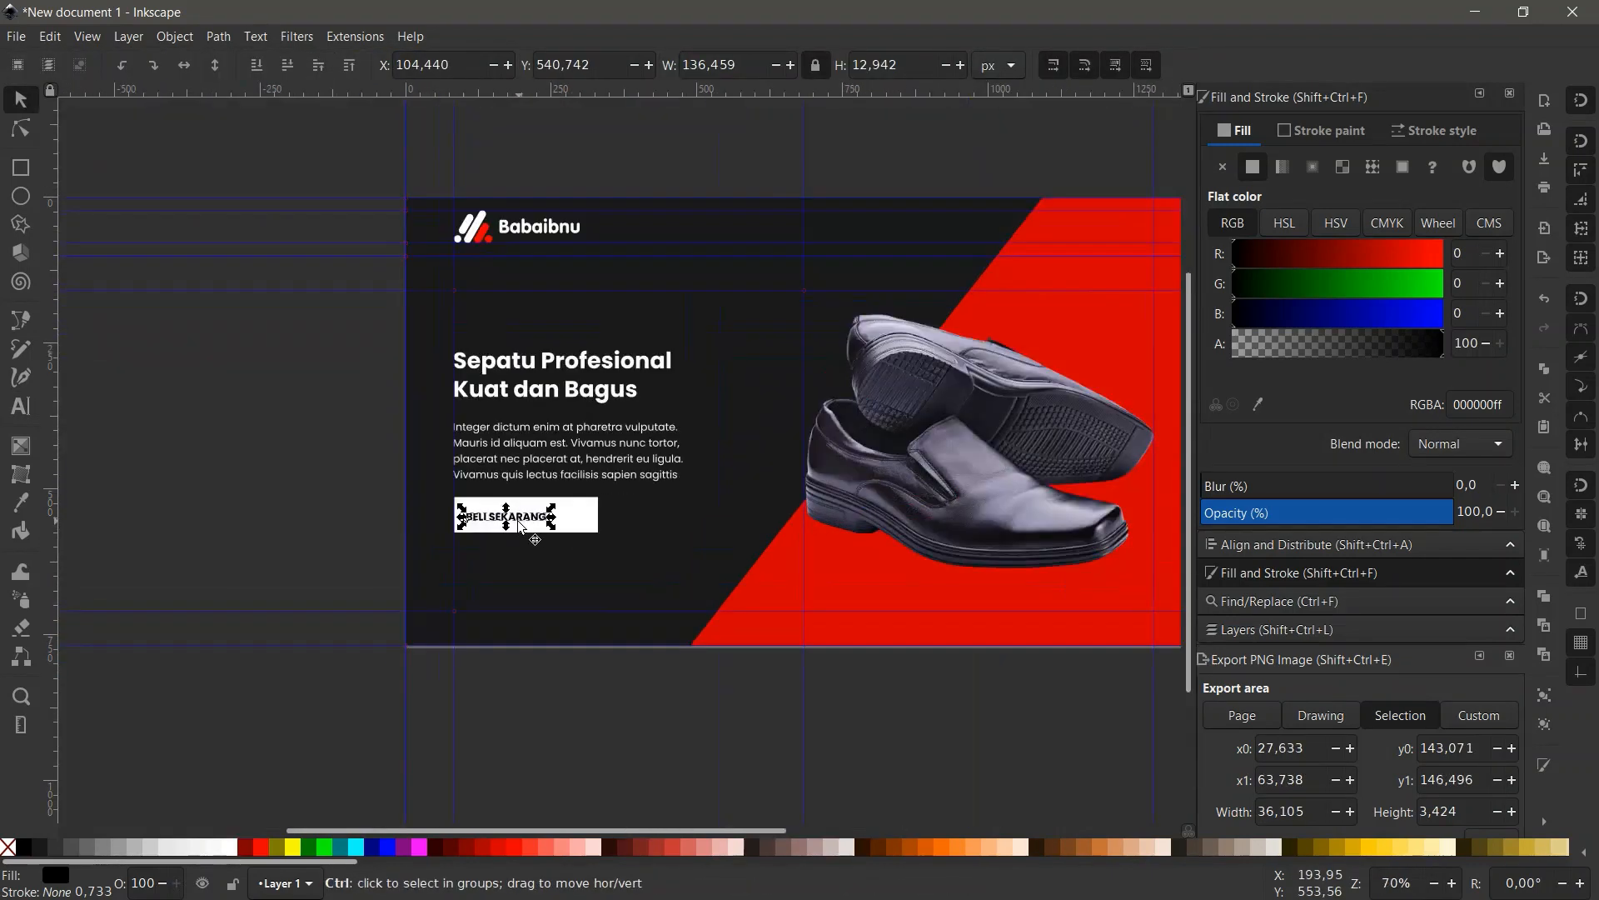
Increase the font size of the "BELI SEKARANG" text, keeping it inside the white rectangle.
{"action": "double_click", "coordinate": [517, 519]}
{"action": "scroll", "coordinate": [518, 519], "scroll_direction": "up", "scroll_amount": 3}
{"action": "key", "text": "ctrl+a"}
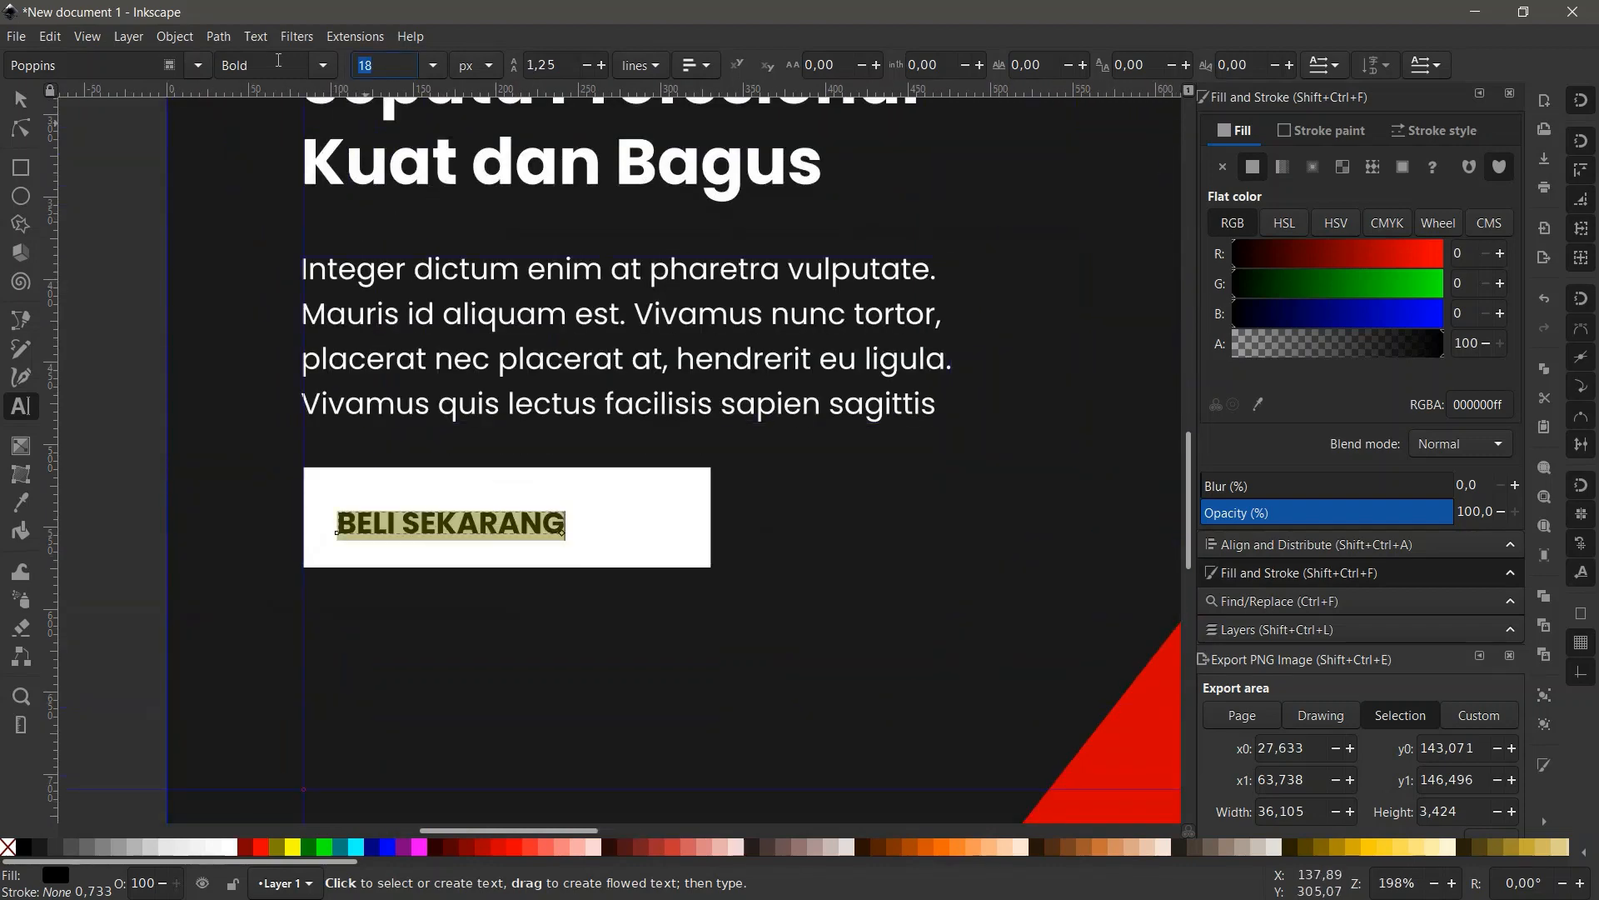
{"action": "key", "text": "Return"}
{"action": "key", "text": "F2"}
Set the white button rectangle's height to 56 px.
{"action": "left_click", "coordinate": [692, 500]}
{"action": "key", "text": "r"}
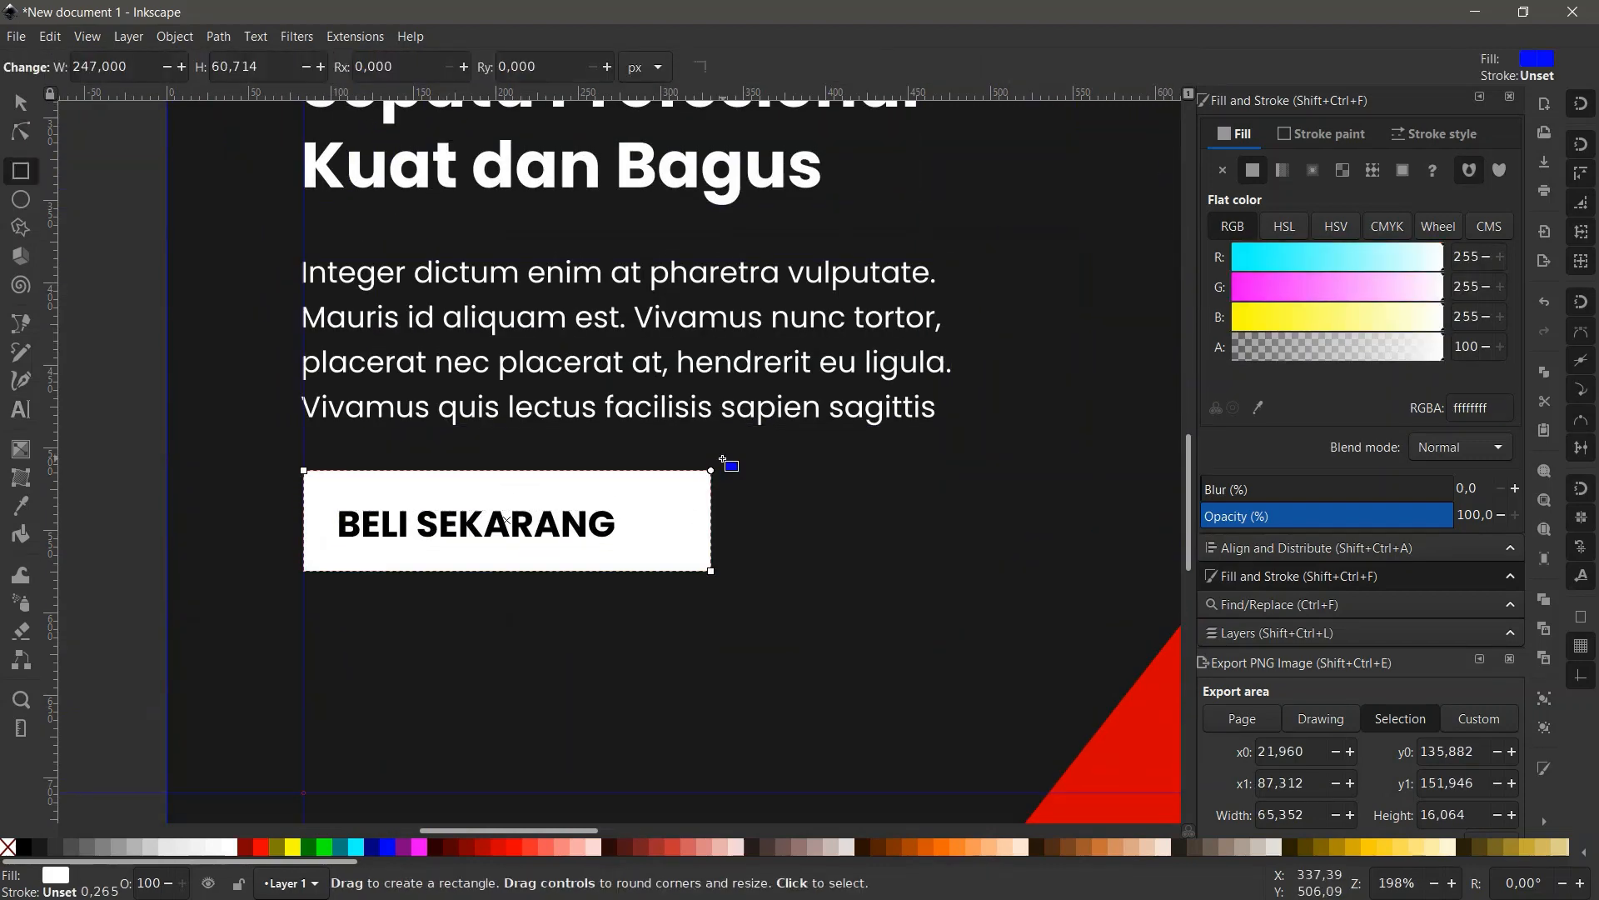
{"action": "type", "text": "56"}
{"action": "key", "text": "Return"}
{"action": "key", "text": "s"}
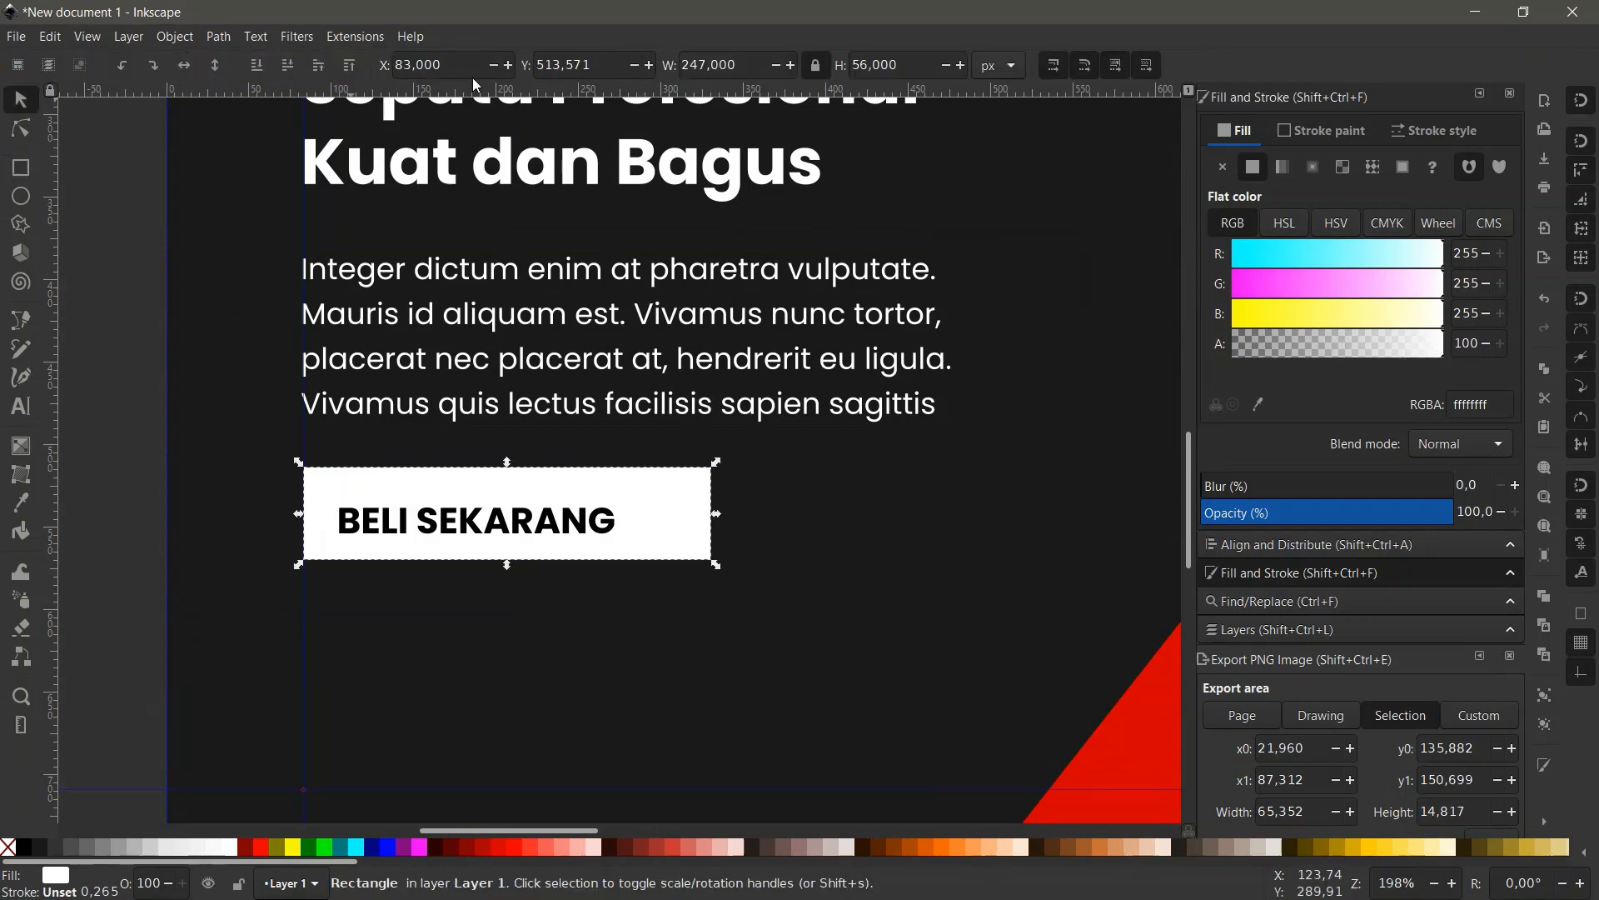
Set the white button rectangle's height to 48 px.
{"action": "type", "text": "r"}
{"action": "type", "text": "48"}
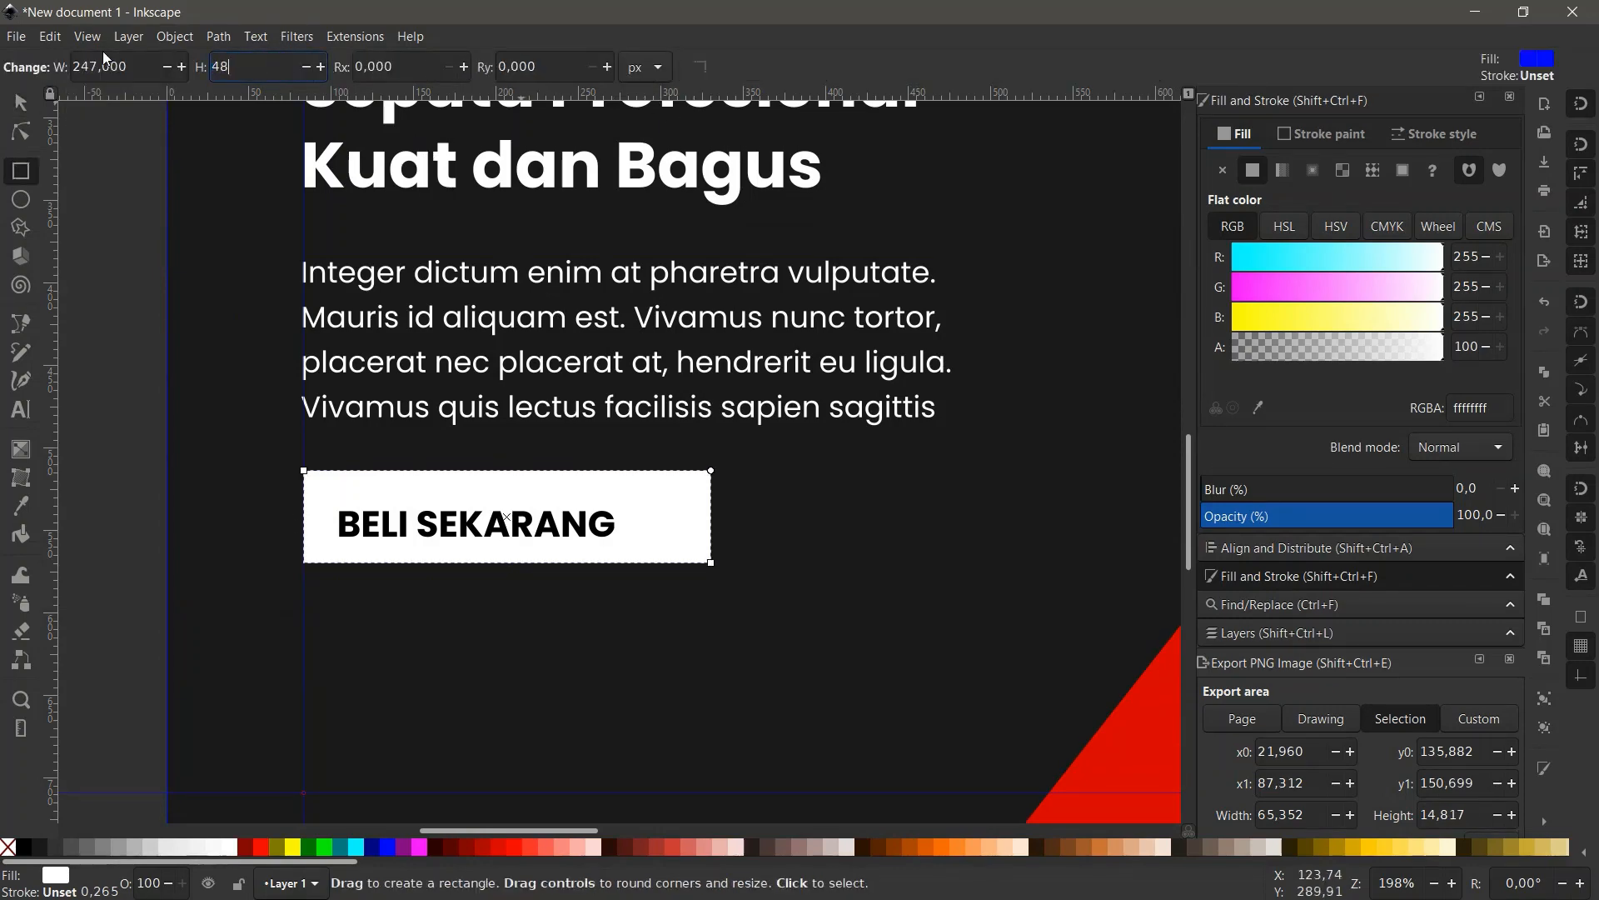
{"action": "key", "text": "Return"}
Centre the "BELI SEKARANG" text and the white rectangle on each other horizontally and vertically, relative to the selection area.
{"action": "key", "text": "F2"}
{"action": "left_click", "coordinate": [487, 525], "text": "shift"}
{"action": "scroll", "coordinate": [598, 516], "scroll_direction": "down", "scroll_amount": 2}
{"action": "key", "text": "ctrl+shift+a"}
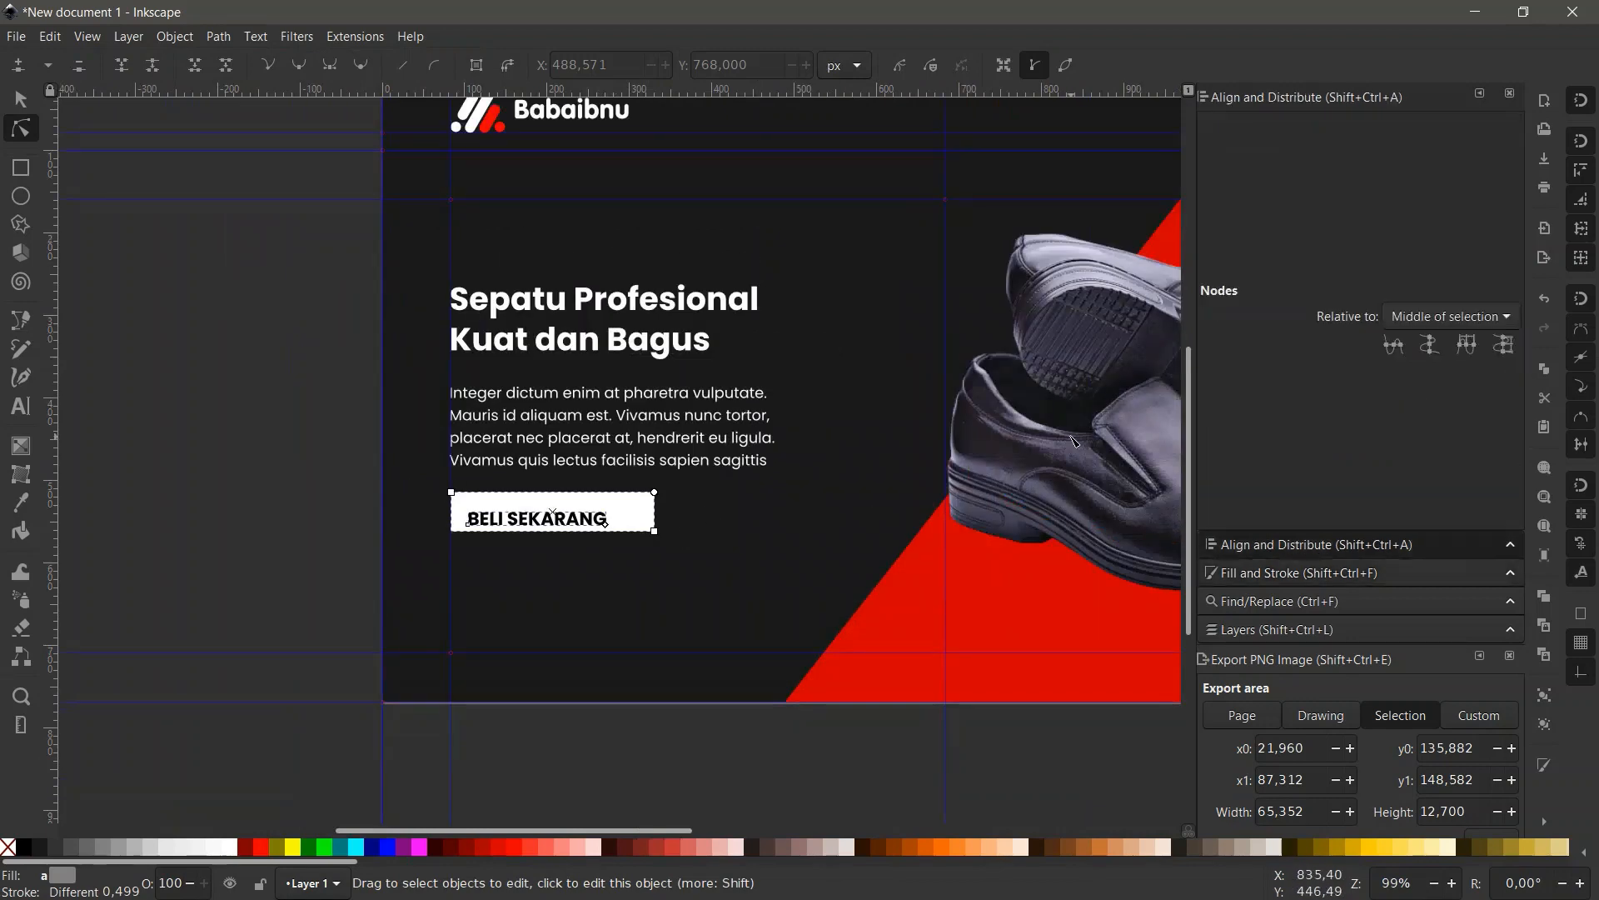
{"action": "key", "text": "s"}
{"action": "left_click", "coordinate": [1393, 198]}
{"action": "left_click", "coordinate": [1394, 226]}
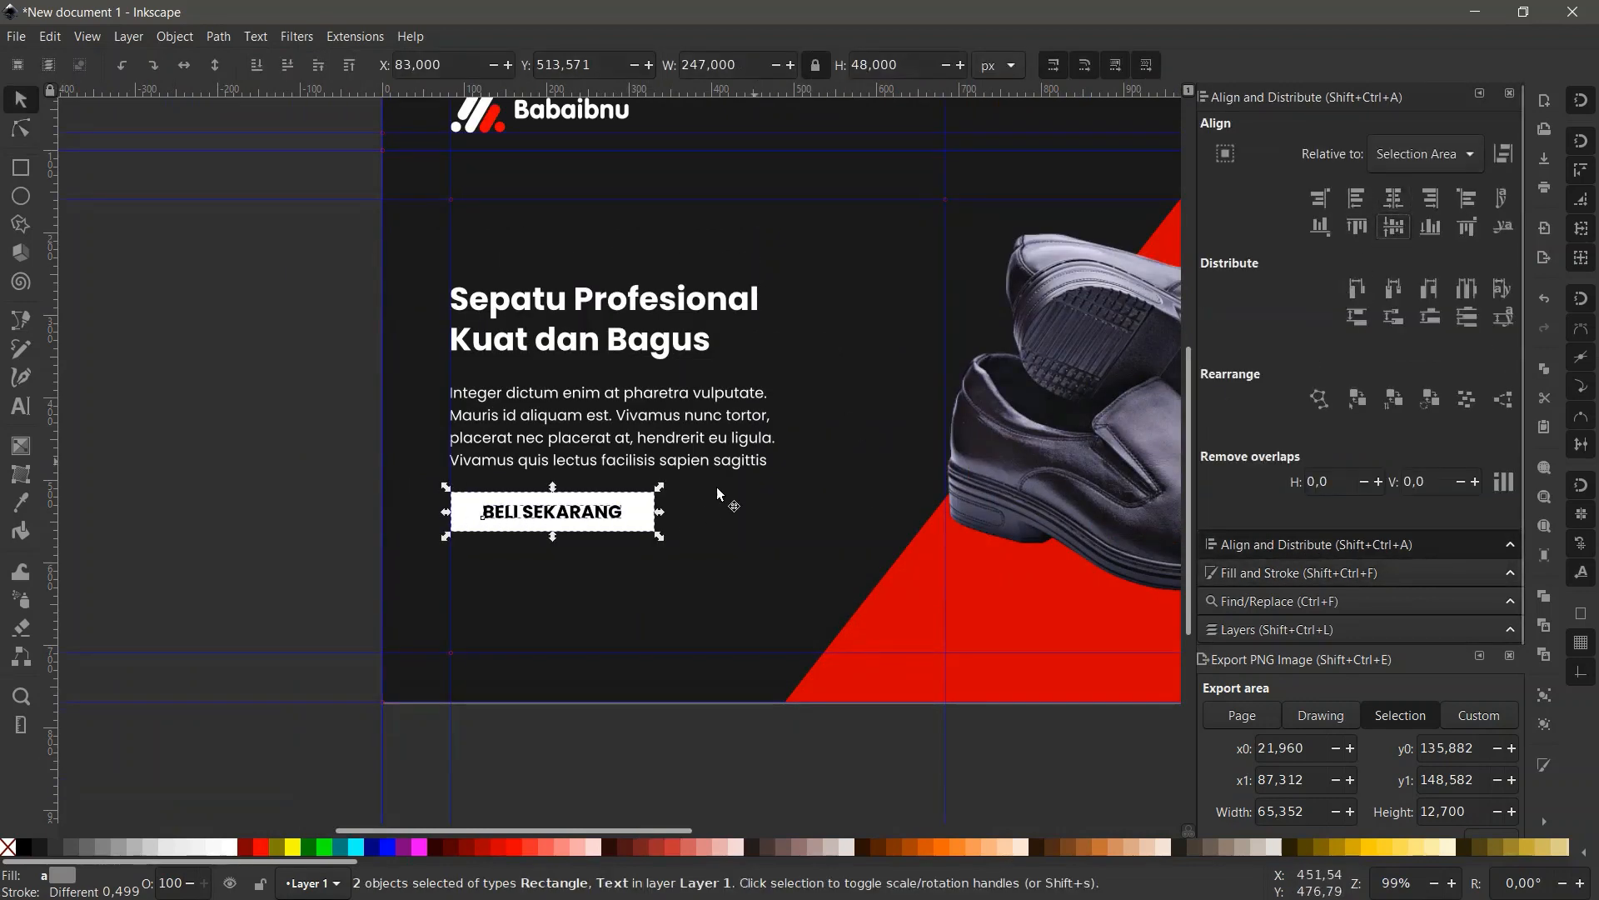
Move the "BELI SEKARANG" text slightly to the left inside the white rectangle, keeping its vertical position.
{"action": "scroll", "coordinate": [733, 508], "scroll_direction": "up", "scroll_amount": 2}
{"action": "key", "text": "n"}
{"action": "left_click", "coordinate": [590, 484]}
{"action": "scroll", "coordinate": [433, 490], "scroll_direction": "down", "scroll_amount": 3}
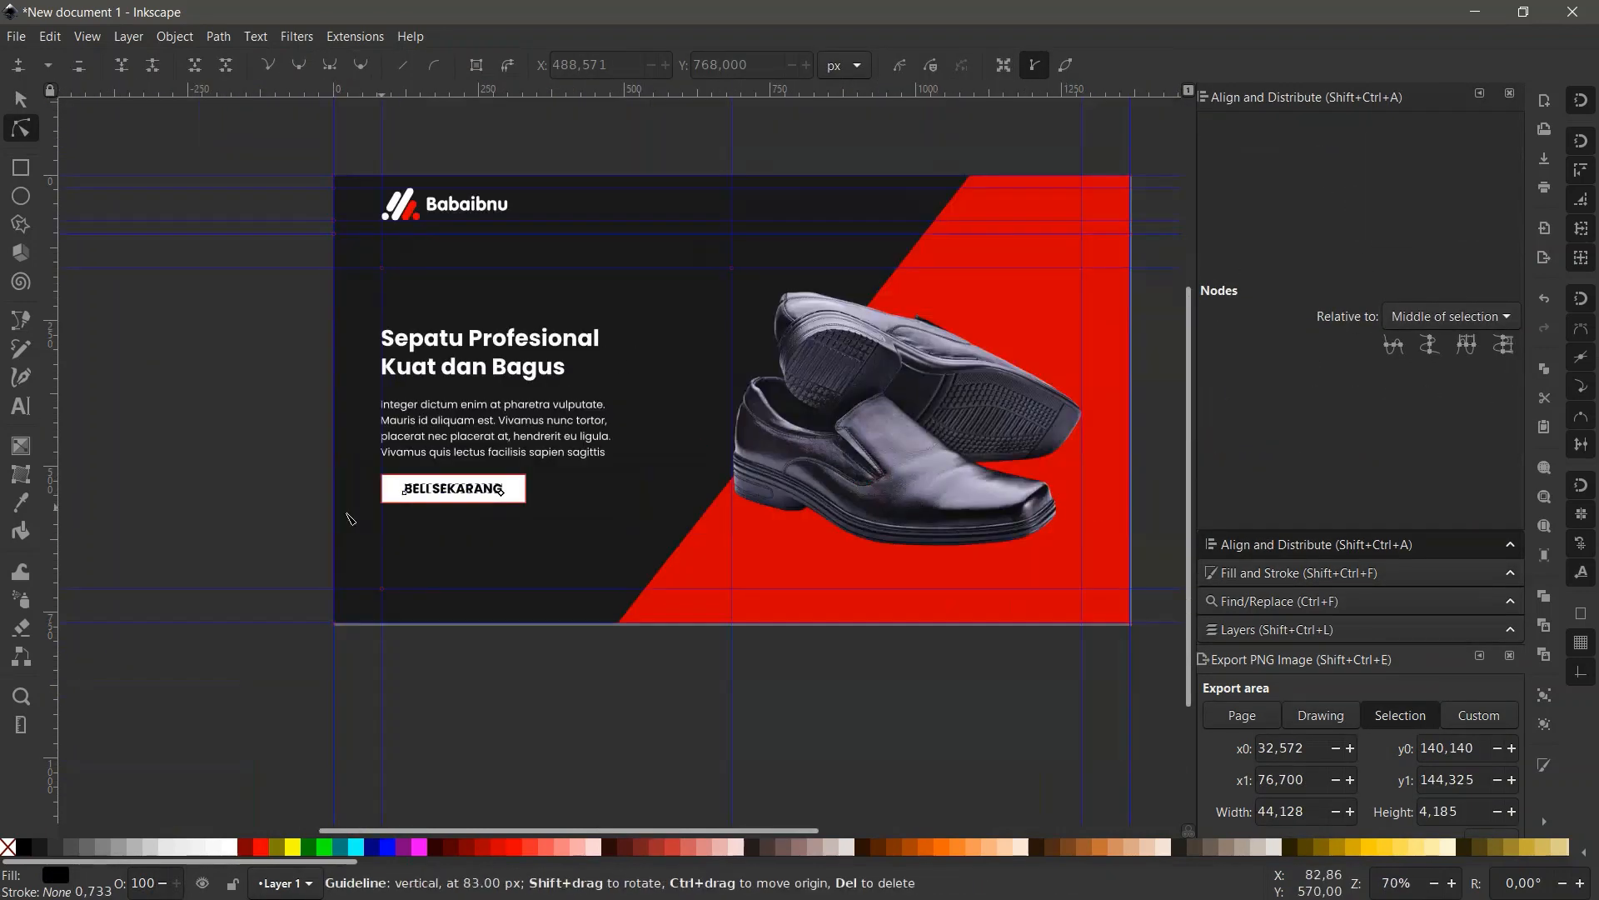
{"action": "left_click", "coordinate": [286, 517]}
{"action": "scroll", "coordinate": [380, 492], "scroll_direction": "up", "scroll_amount": 1}
{"action": "scroll", "coordinate": [435, 484], "scroll_direction": "up", "scroll_amount": 2}
{"action": "left_click", "coordinate": [523, 493]}
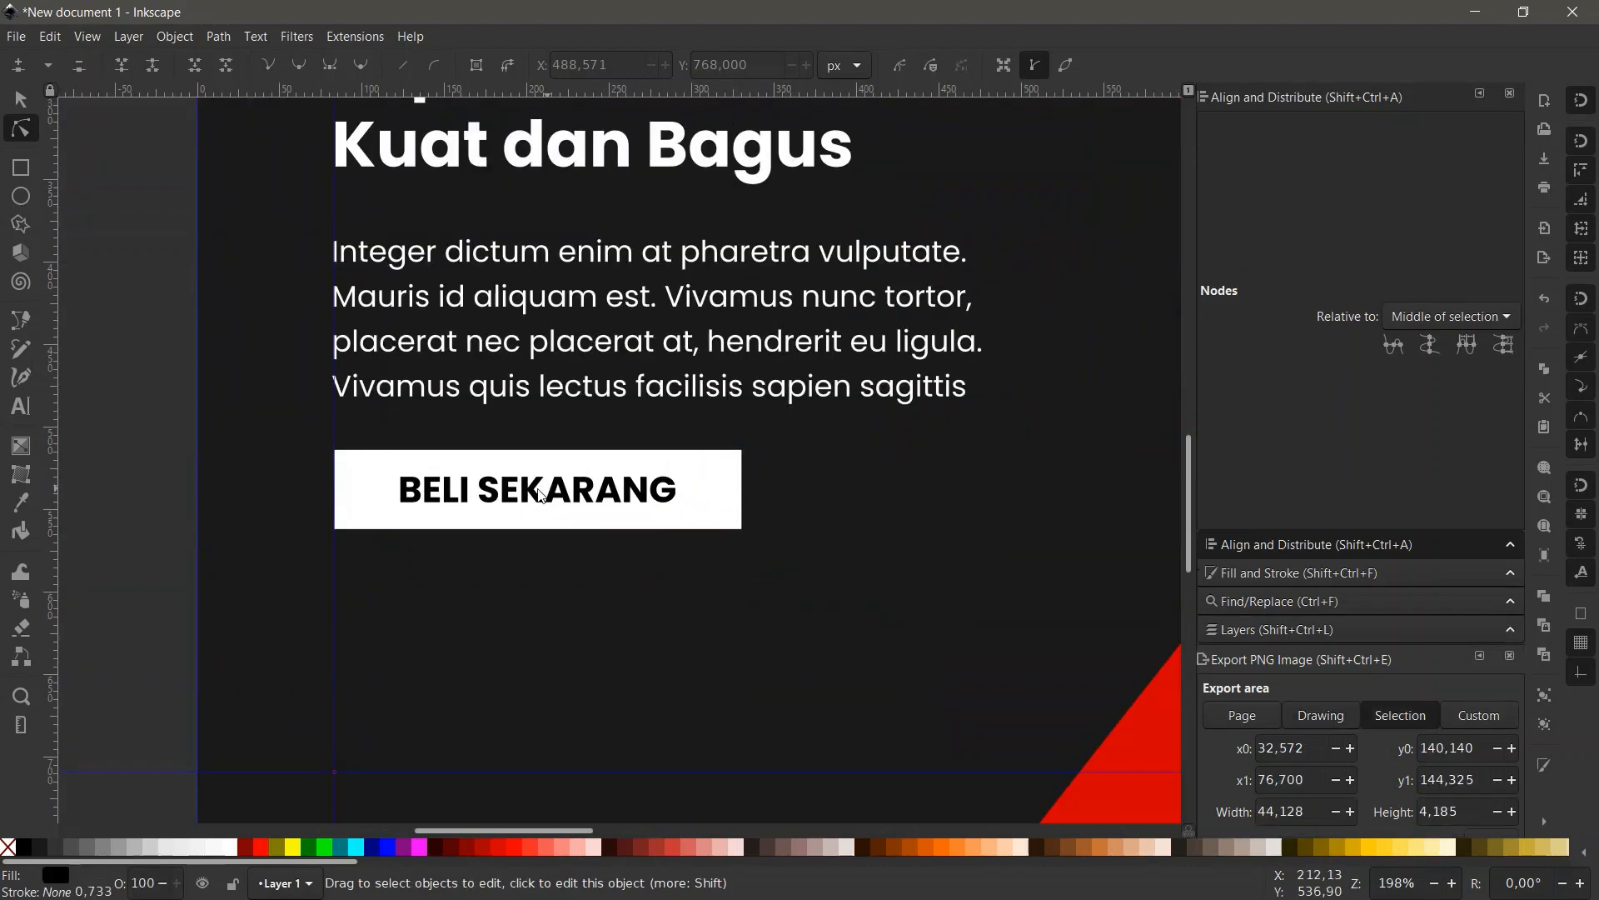
{"action": "key", "text": "s"}
{"action": "left_click_drag", "start_coordinate": [522, 496], "coordinate": [502, 498]}
Narrow the white rectangle from its right side to about 226 px wide, keeping its left edge in place.
{"action": "left_click", "coordinate": [732, 480]}
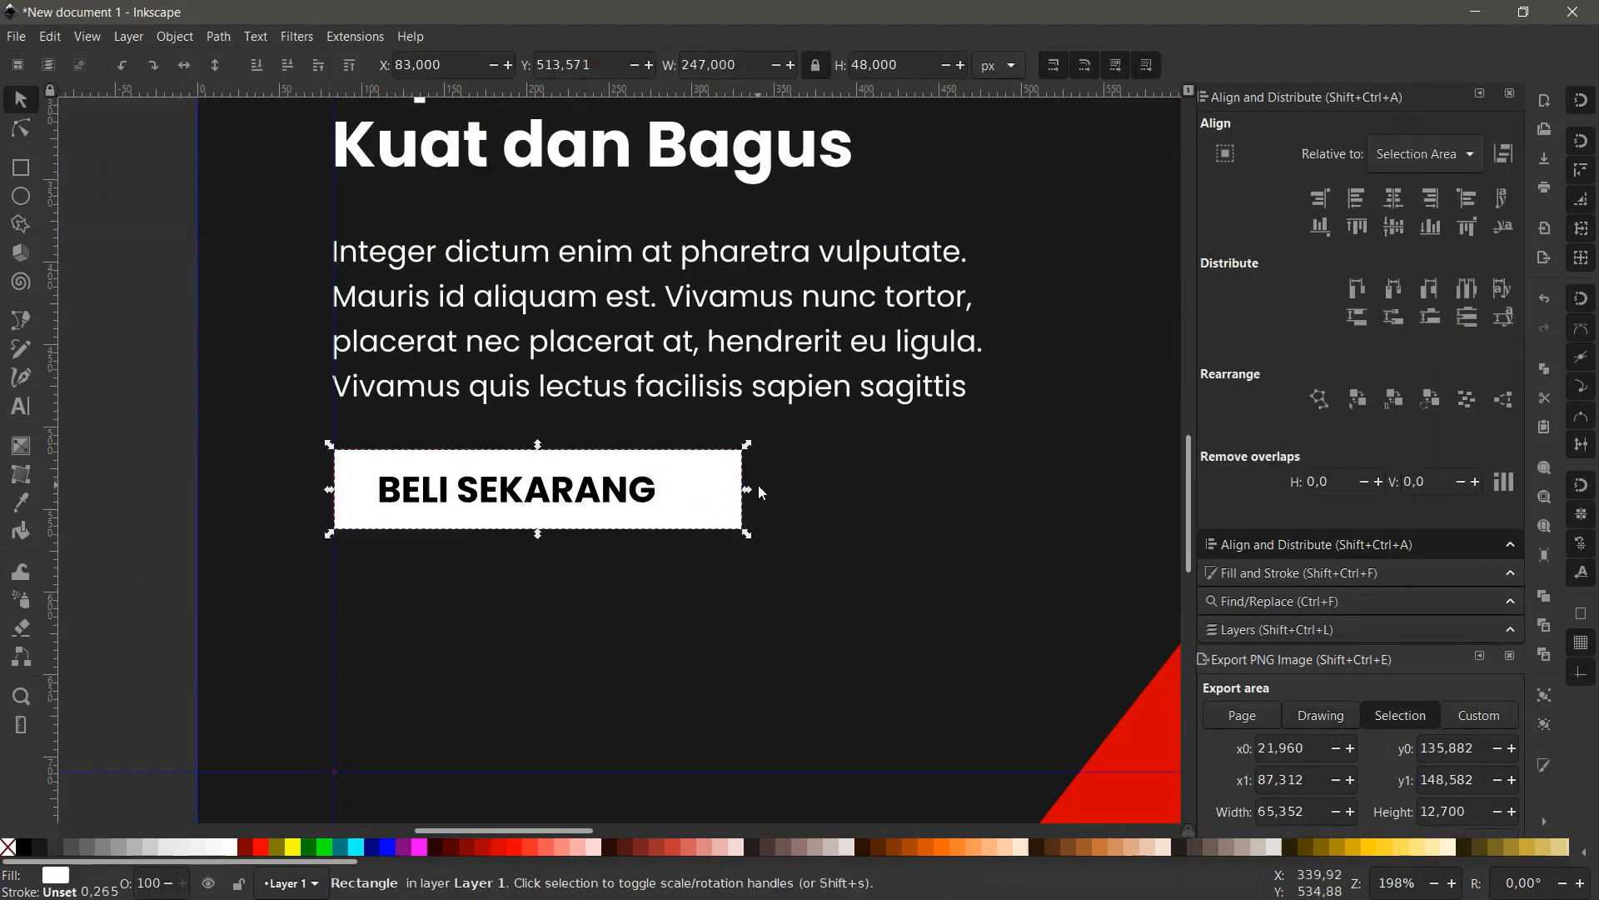
{"action": "left_click_drag", "start_coordinate": [752, 490], "coordinate": [715, 498]}
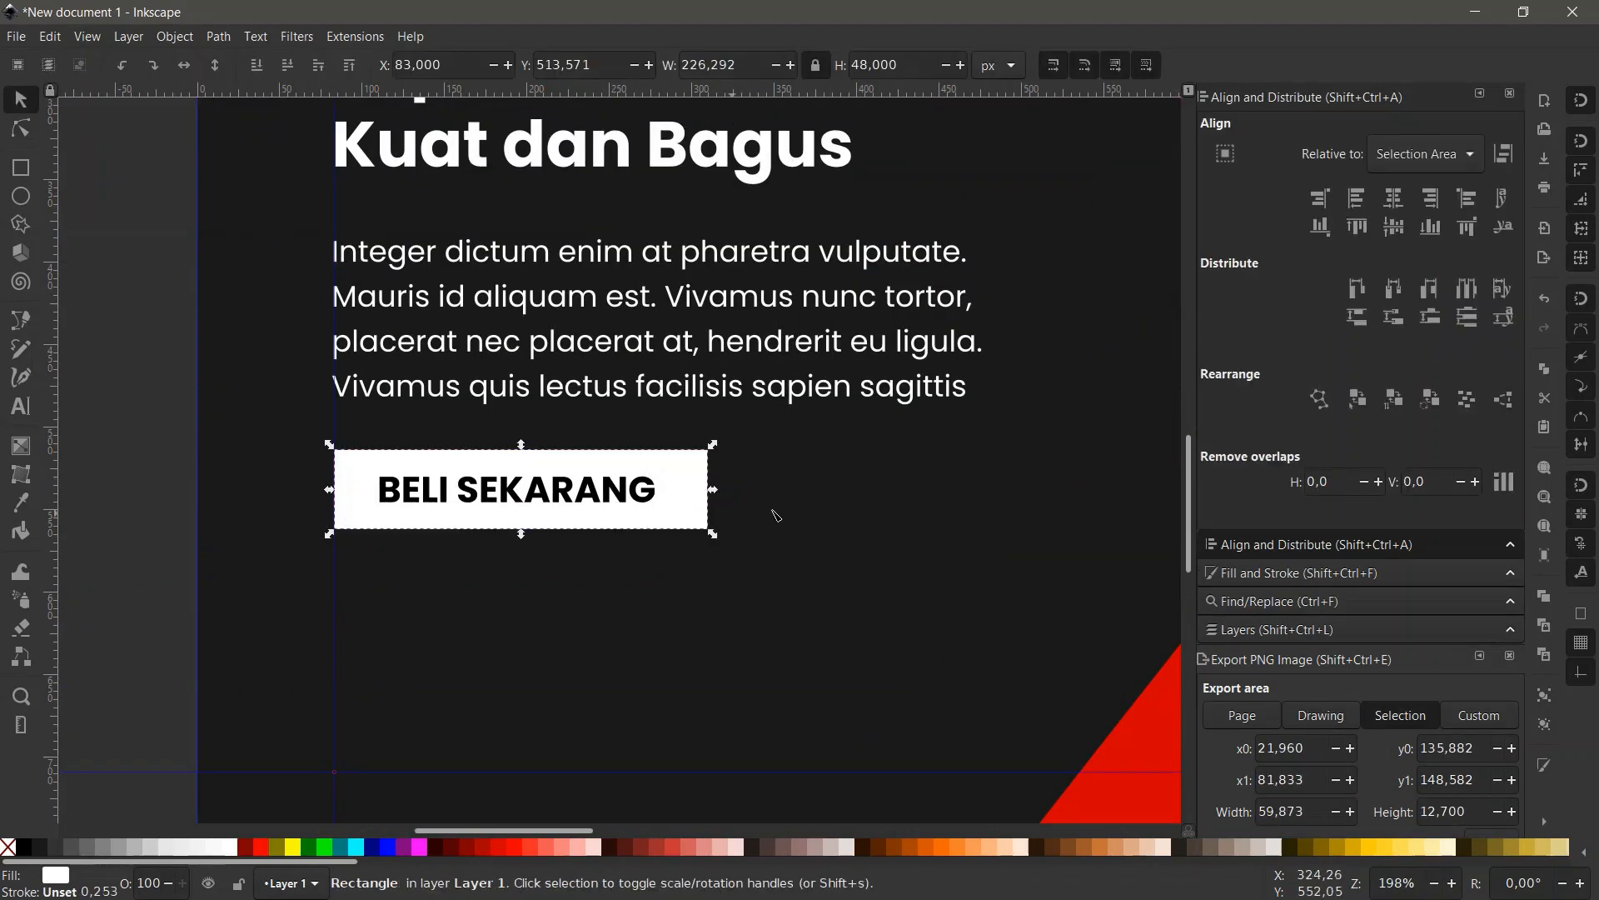
{"action": "key", "text": "n"}
{"action": "scroll", "coordinate": [205, 473], "scroll_direction": "down", "scroll_amount": 3}
{"action": "scroll", "coordinate": [479, 200], "scroll_direction": "up", "scroll_amount": 5}
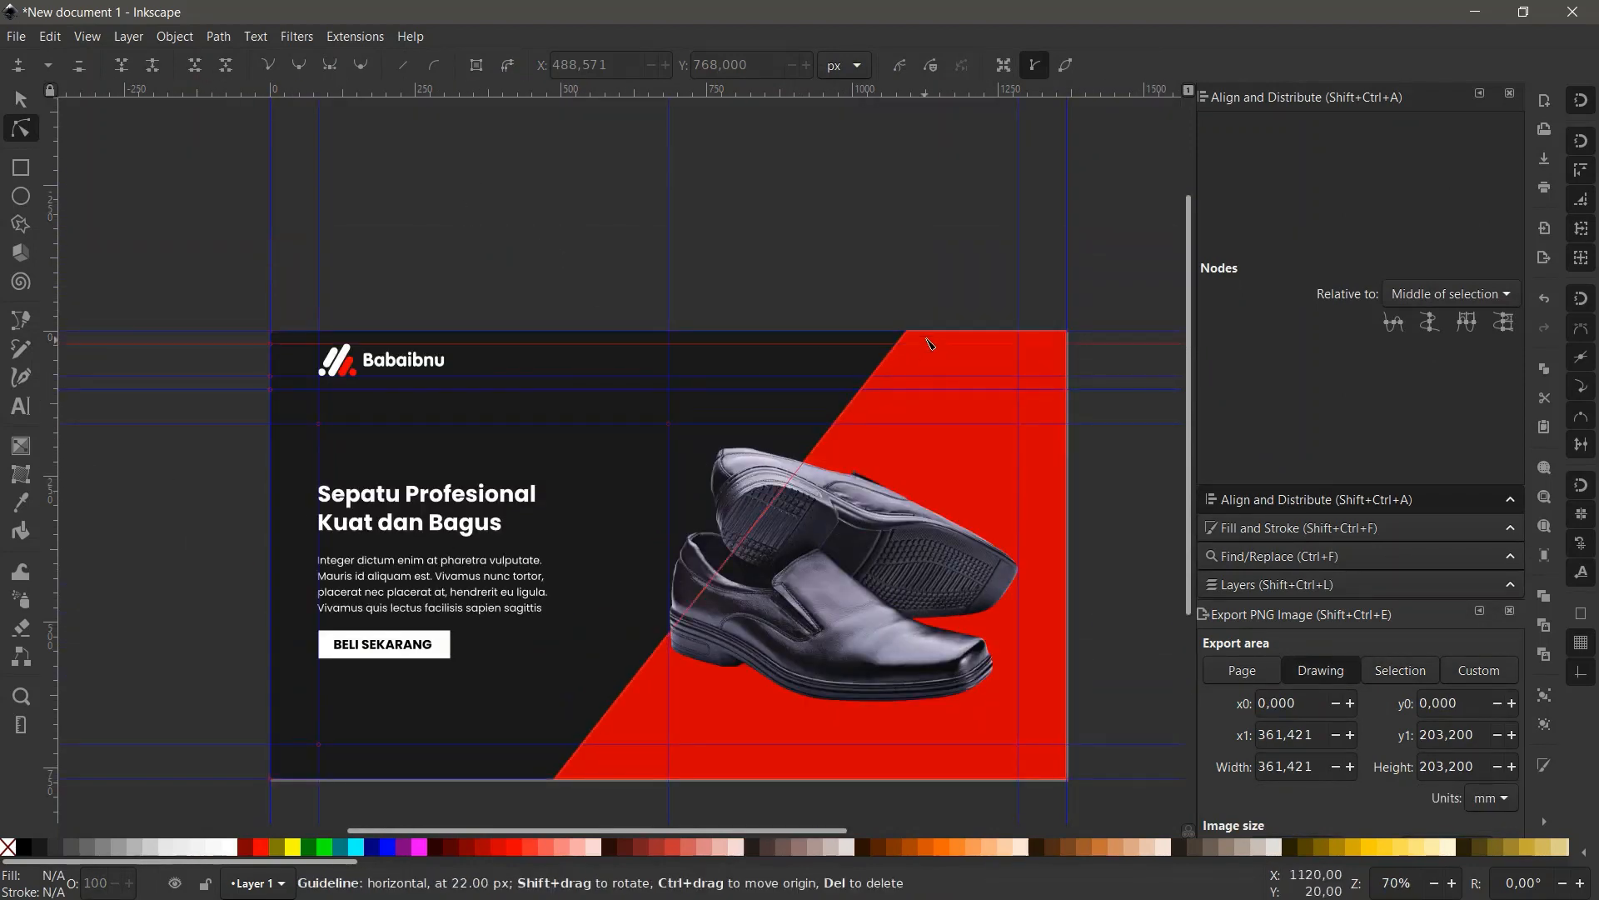
{"action": "left_click", "coordinate": [979, 373]}
Copy the description to the top of the page over the red shape, aligned with the 22 px guide and the right margin guide.
{"action": "left_click", "coordinate": [404, 559]}
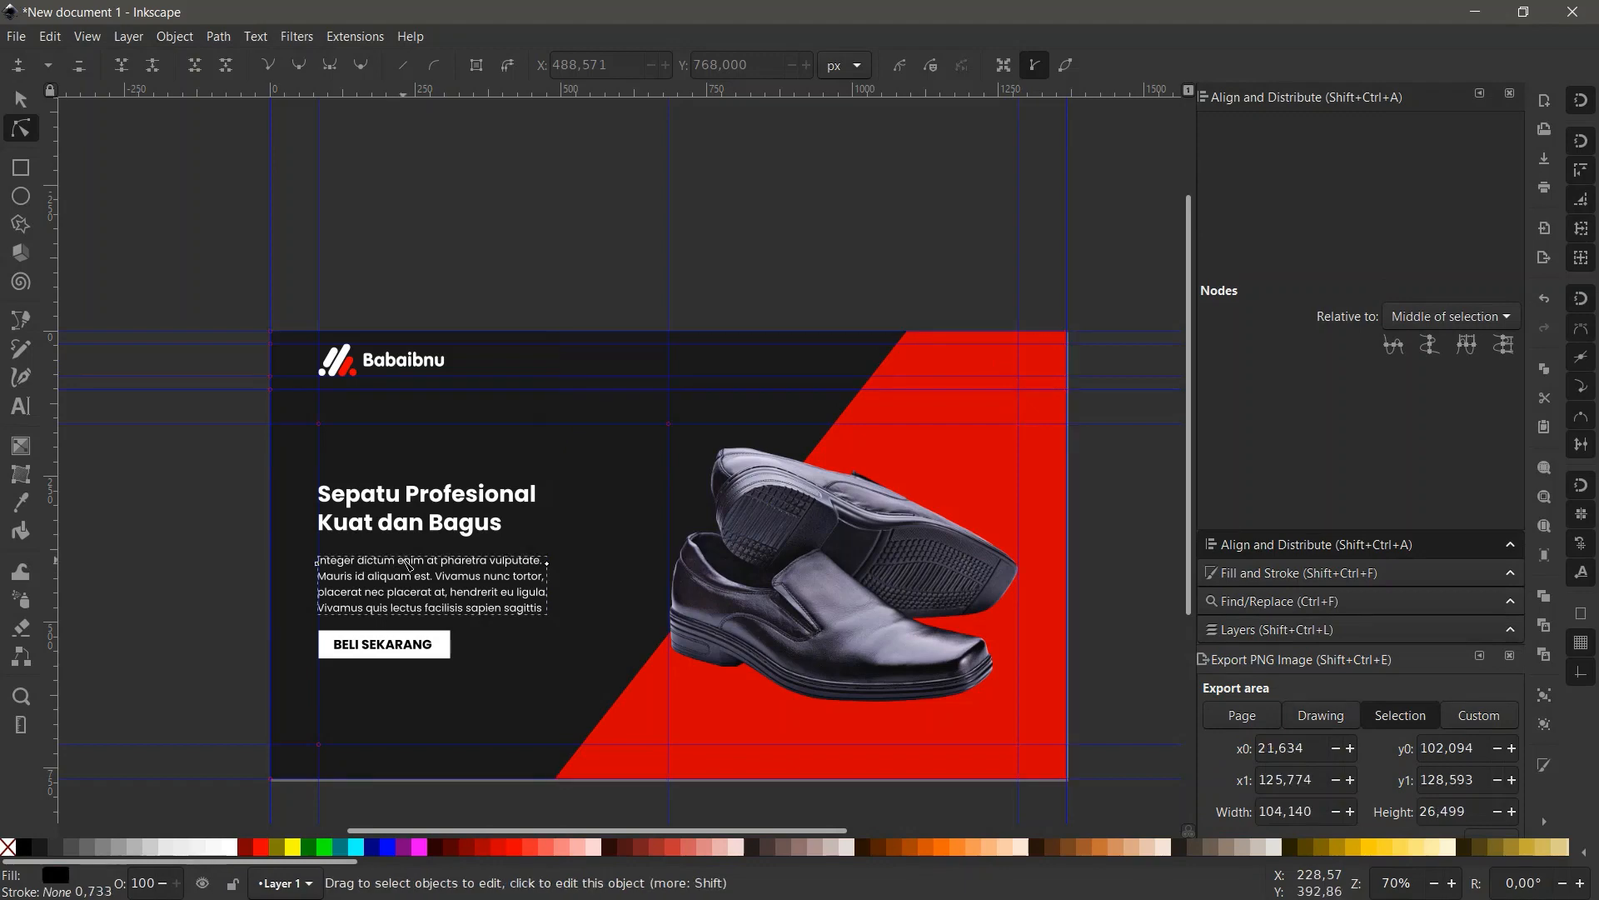
{"action": "scroll", "coordinate": [1027, 349], "scroll_direction": "up", "scroll_amount": 3}
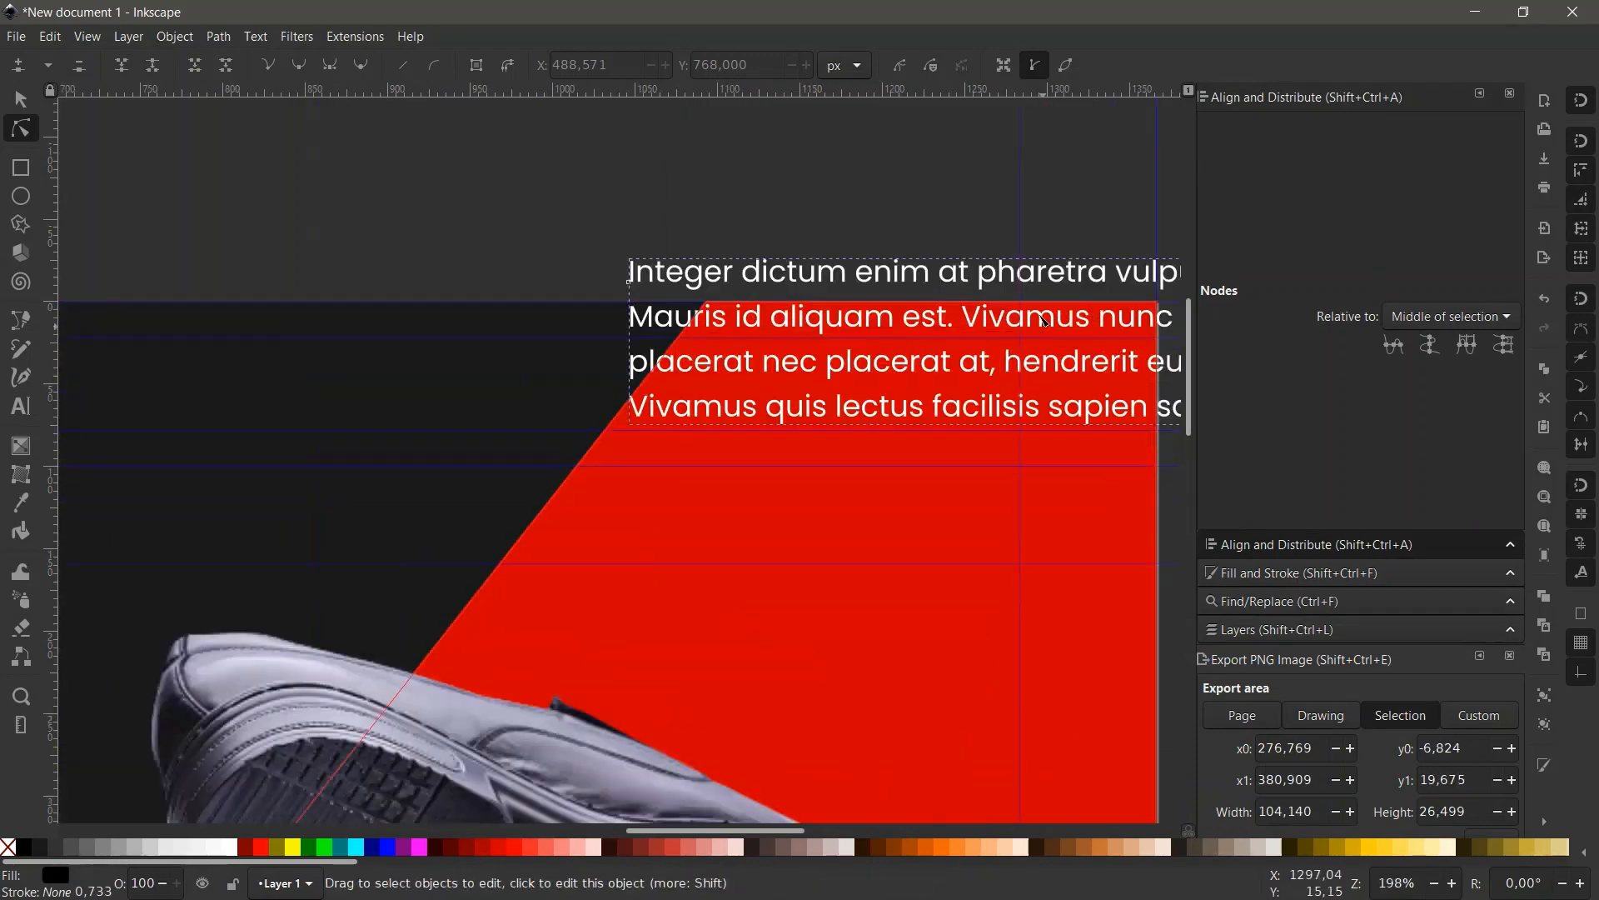
{"action": "key", "text": "s"}
{"action": "left_click_drag", "start_coordinate": [1075, 270], "coordinate": [821, 351]}
Replace all the text of the copied description with "Beranda".
{"action": "double_click", "coordinate": [821, 352]}
{"action": "key", "text": "ctrl+a"}
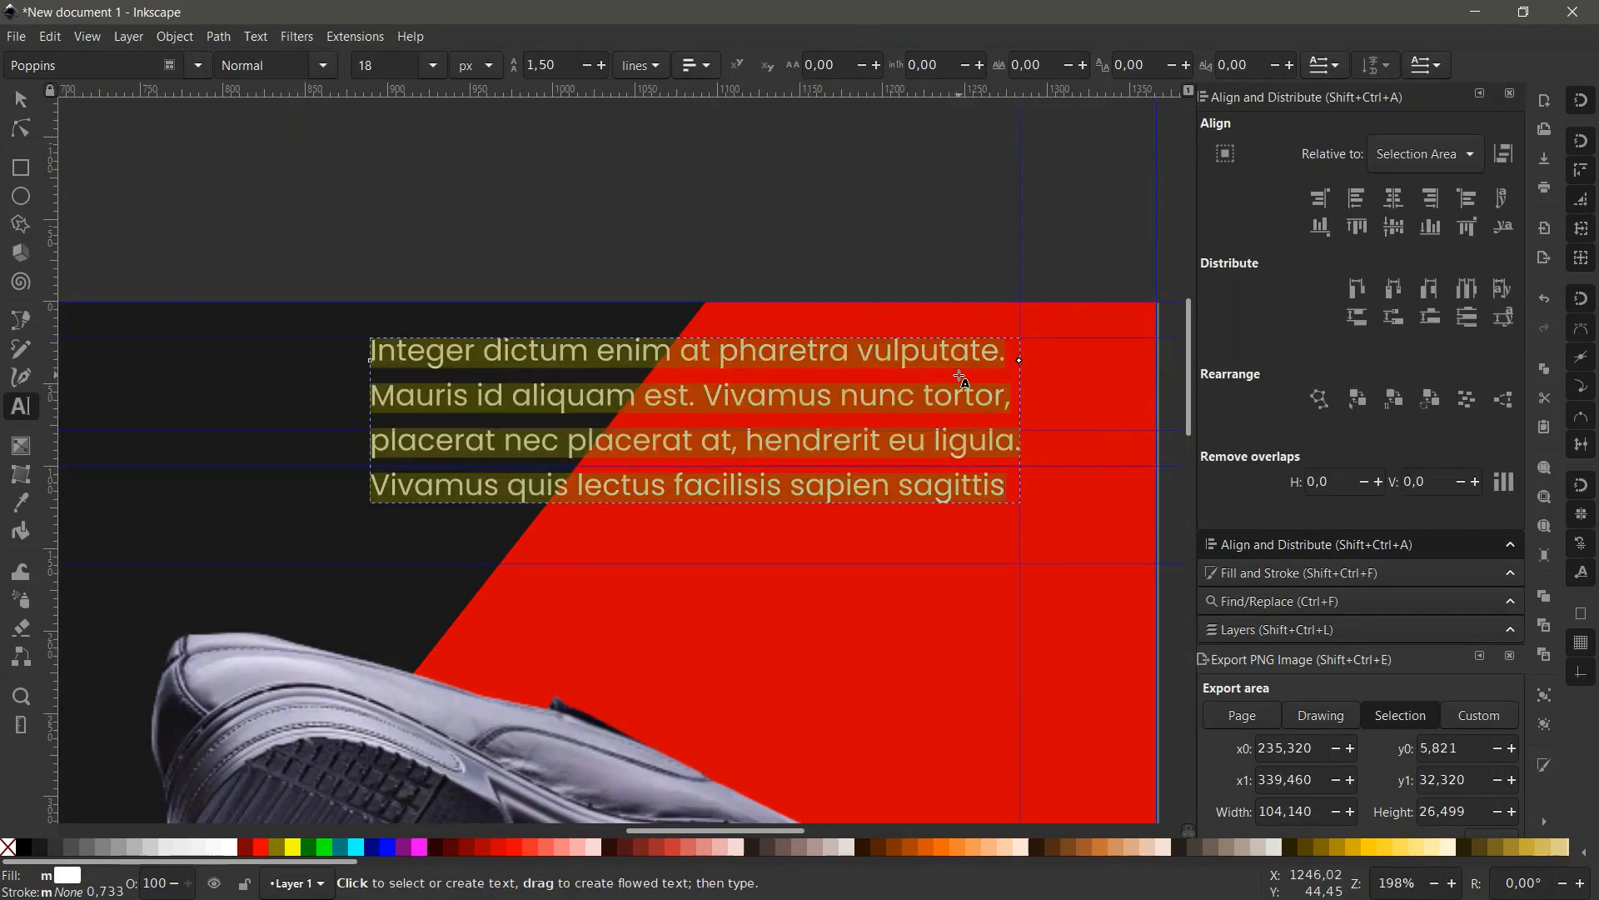
{"action": "scroll", "coordinate": [919, 443], "scroll_direction": "down", "scroll_amount": 1}
{"action": "type", "text": "bERA"}
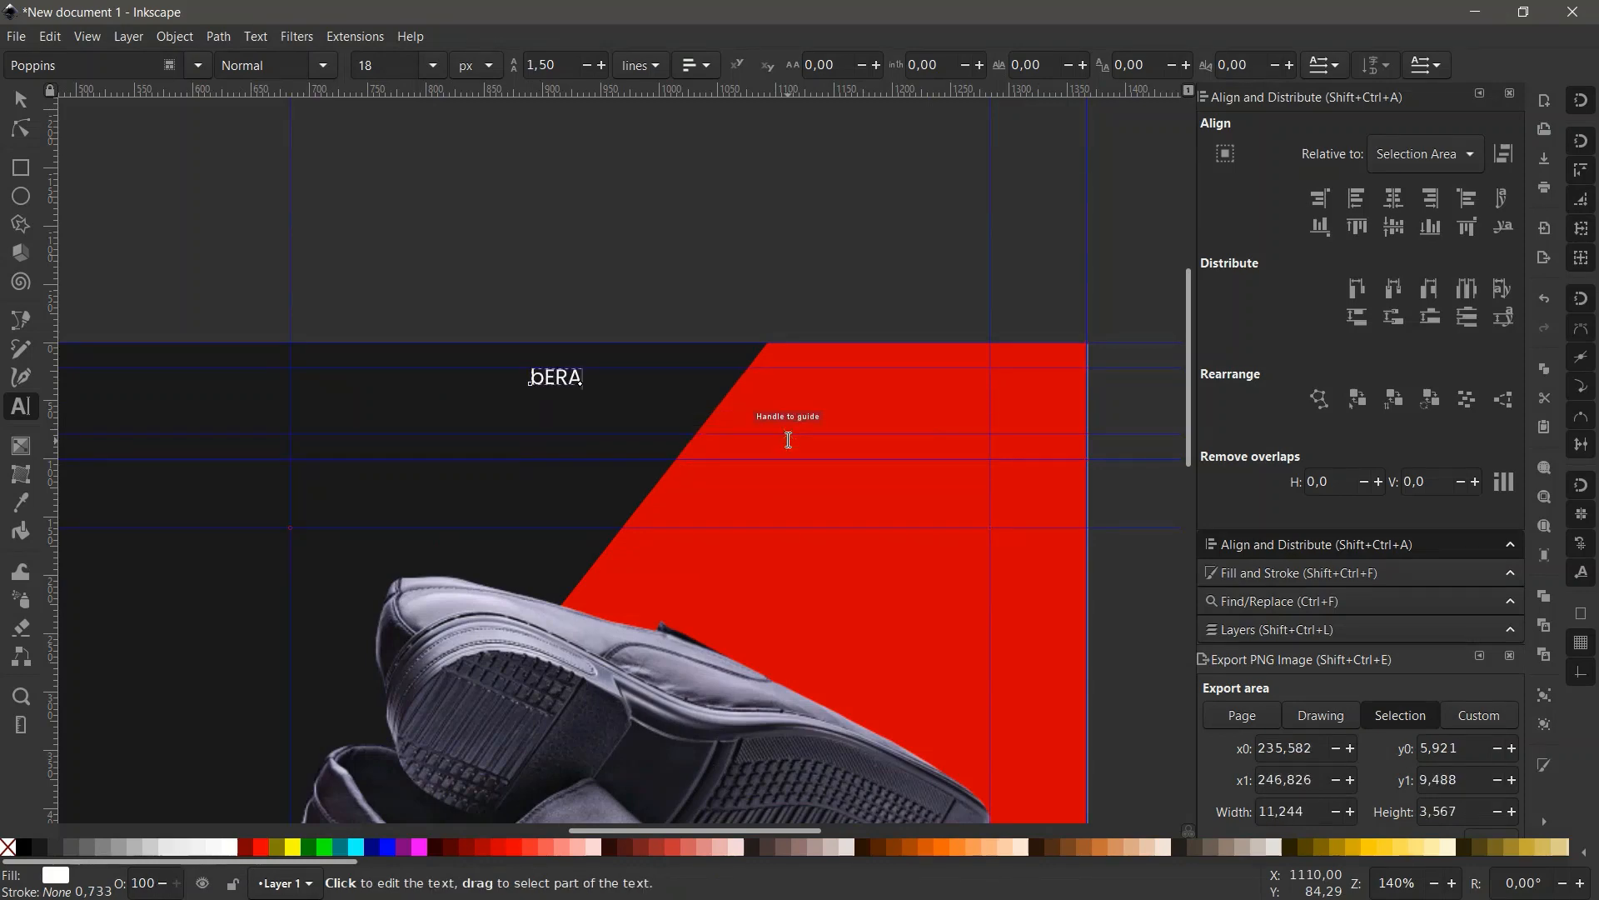
{"action": "key", "text": "BackSpace"}
{"action": "key", "text": "BackSpace"}
{"action": "key", "text": "BackSpace"}
{"action": "key", "text": "BackSpace"}
{"action": "key", "text": "Caps_Lock"}
{"action": "type", "text": "Ber"}
{"action": "type", "text": "anda"}
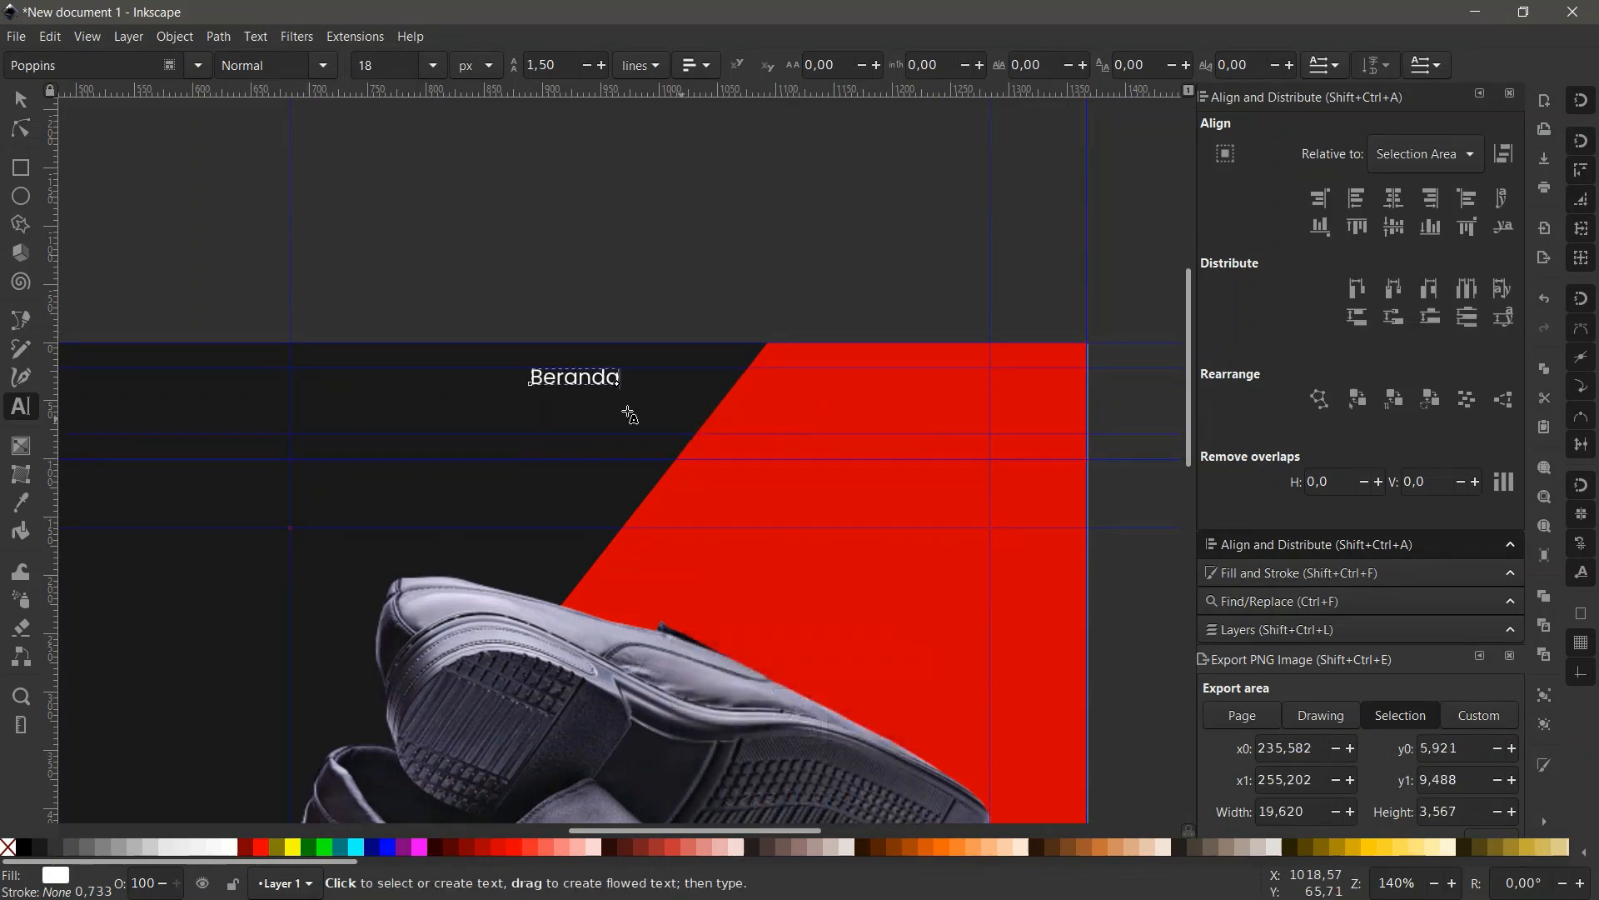
{"action": "key", "text": "F1"}
{"action": "scroll", "coordinate": [598, 379], "scroll_direction": "up", "scroll_amount": 1}
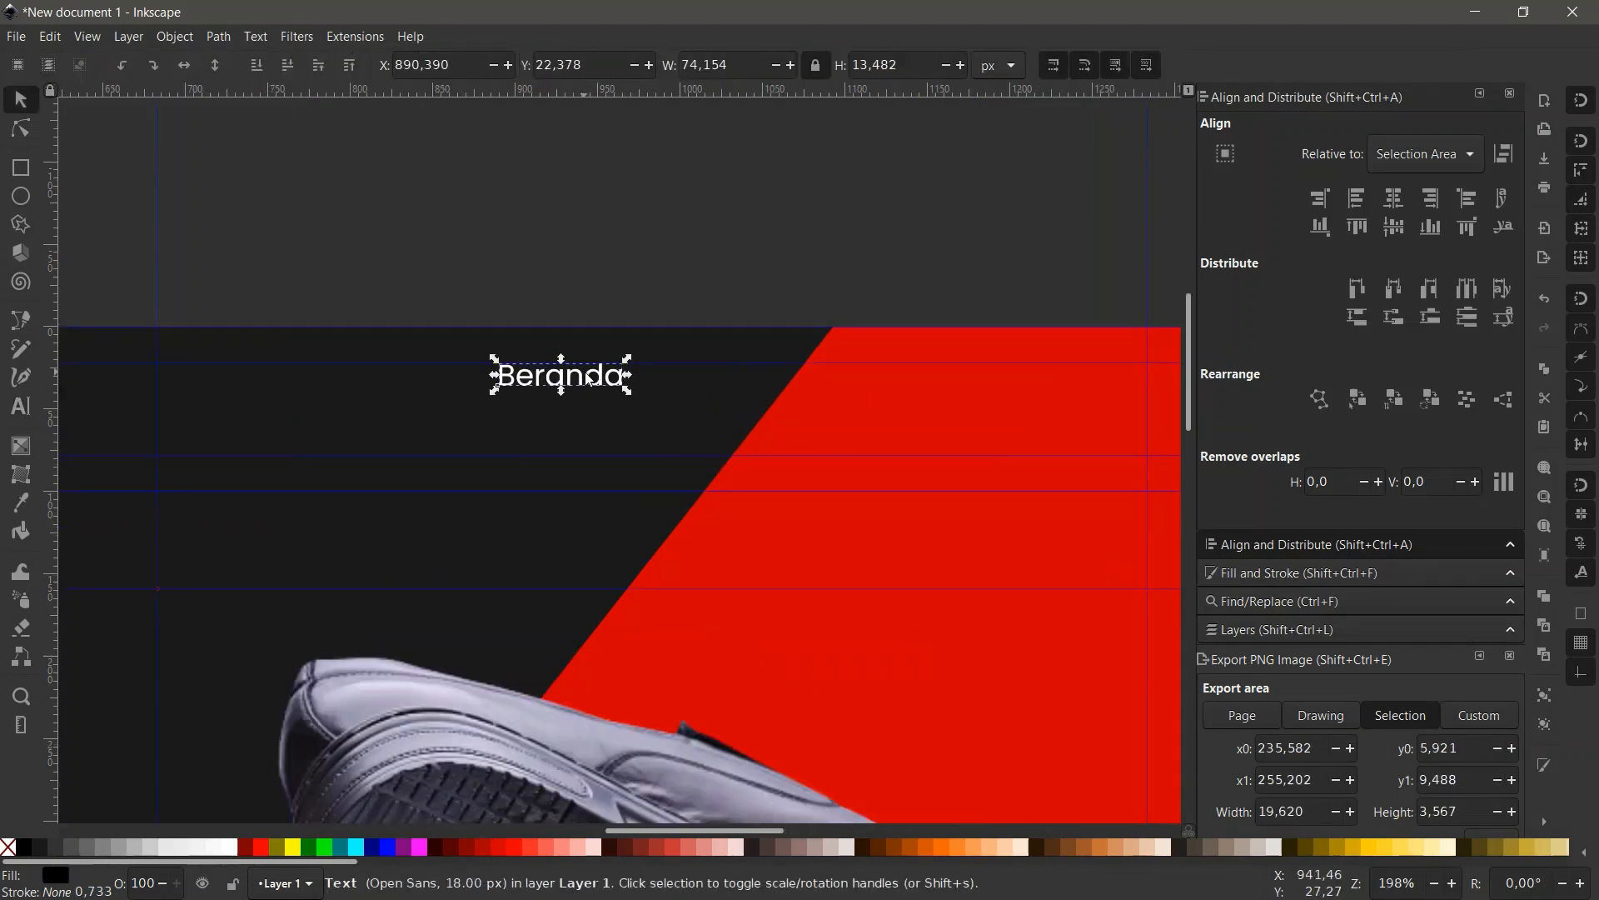
{"action": "key", "text": "ctrl+d"}
{"action": "left_click_drag", "start_coordinate": [595, 380], "coordinate": [718, 377]}
{"action": "key", "text": "Delete"}
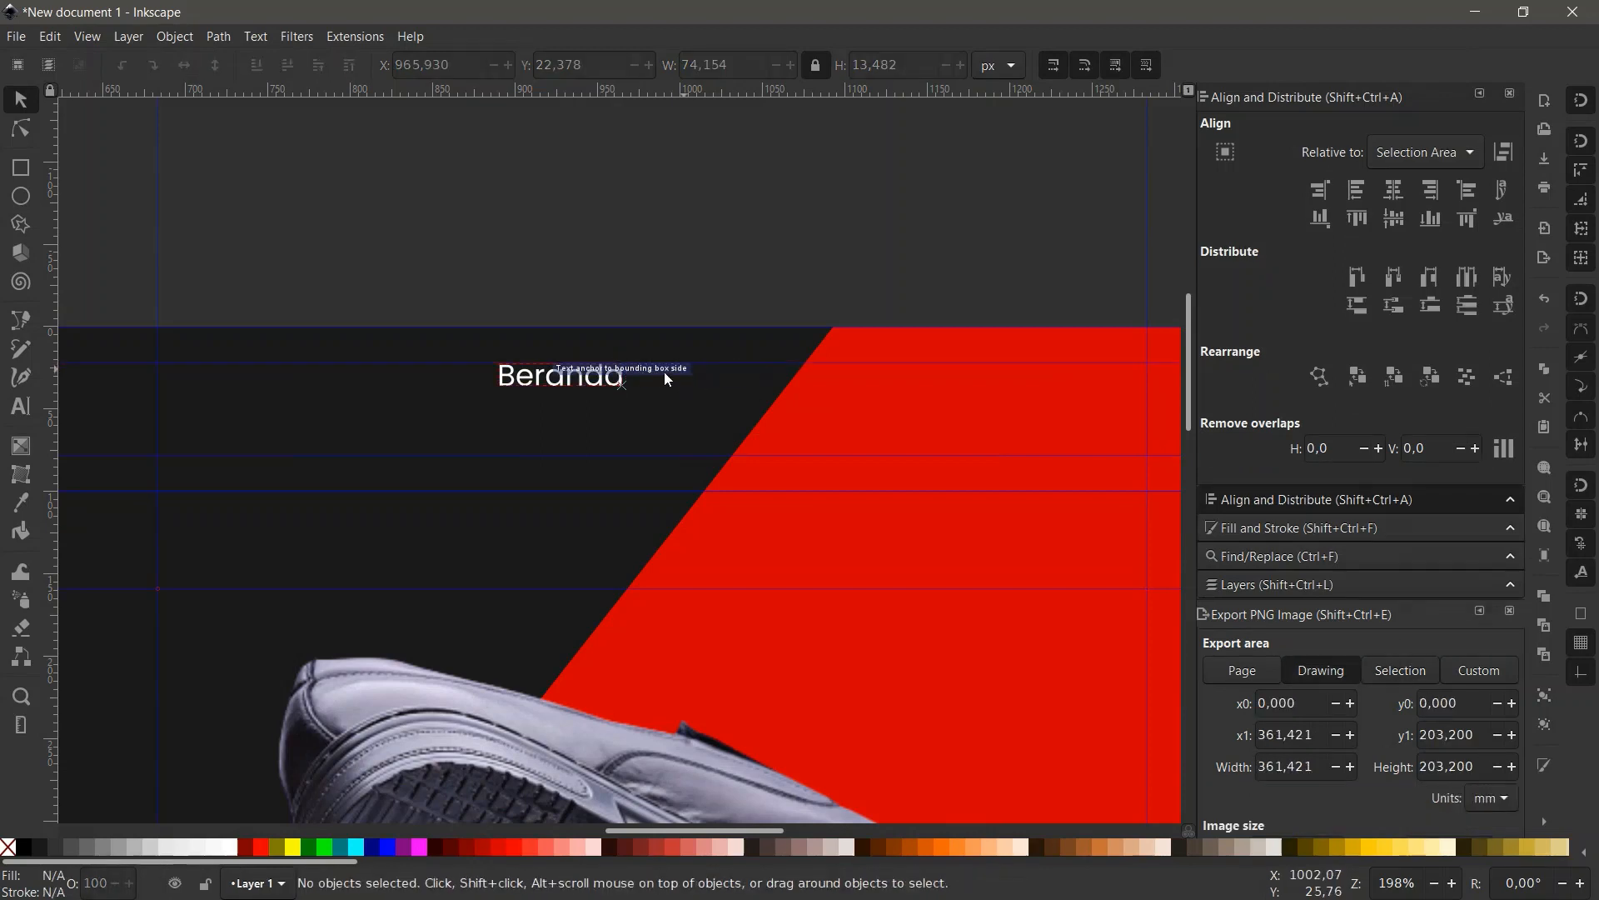
Set the "Beranda" text's font size to 14 px.
{"action": "key", "text": "t"}
{"action": "double_click", "coordinate": [597, 379]}
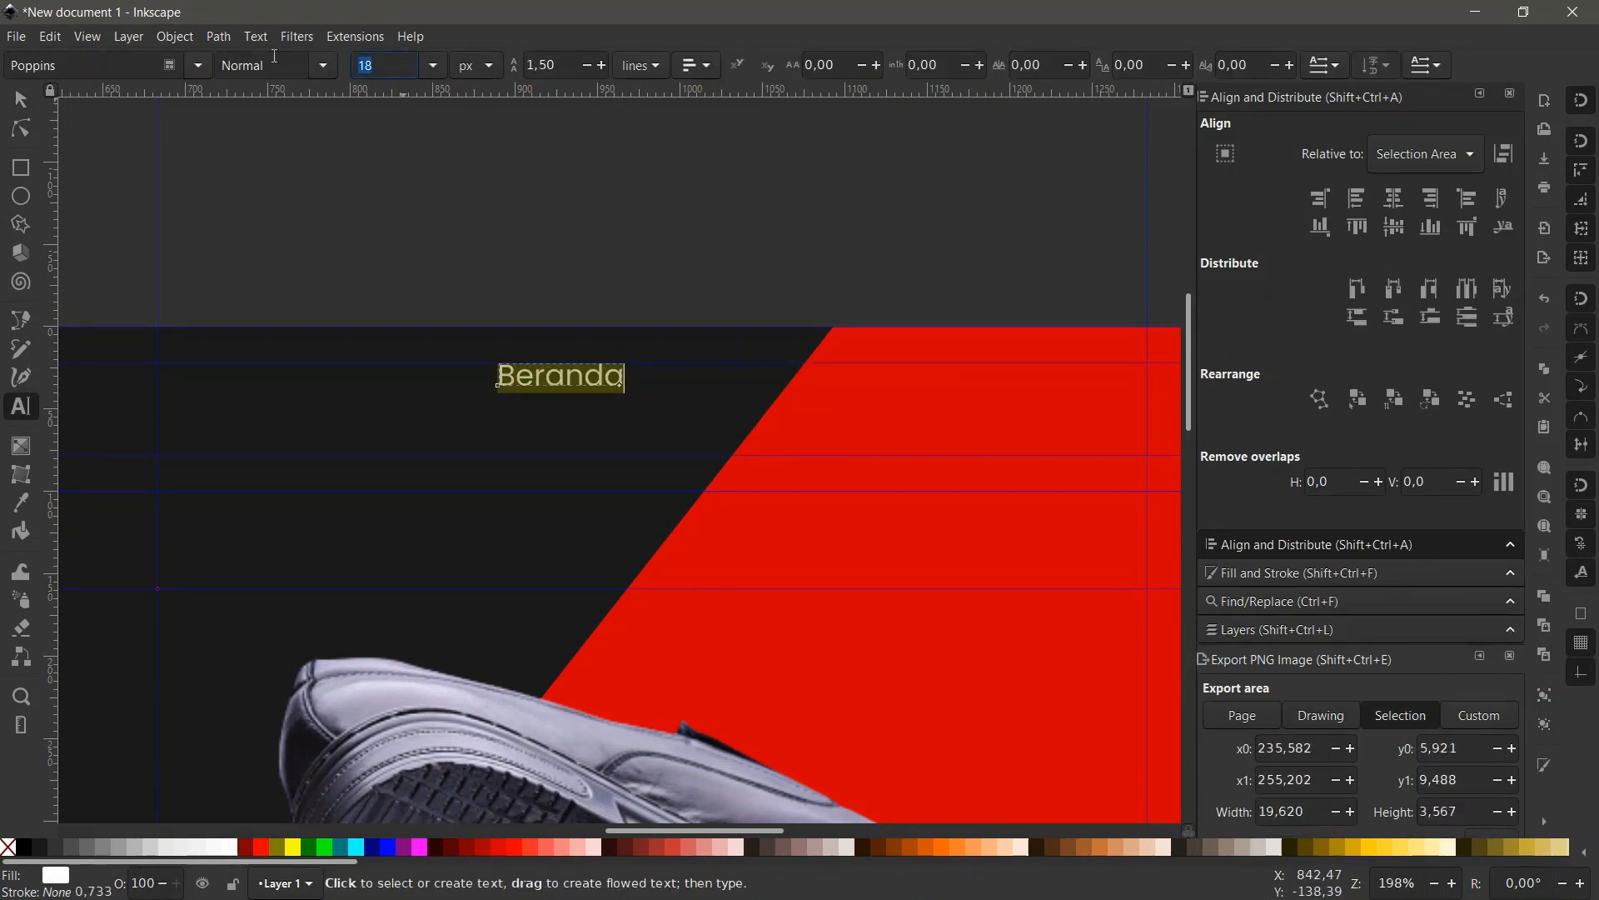
{"action": "type", "text": "14"}
{"action": "key", "text": "Return"}
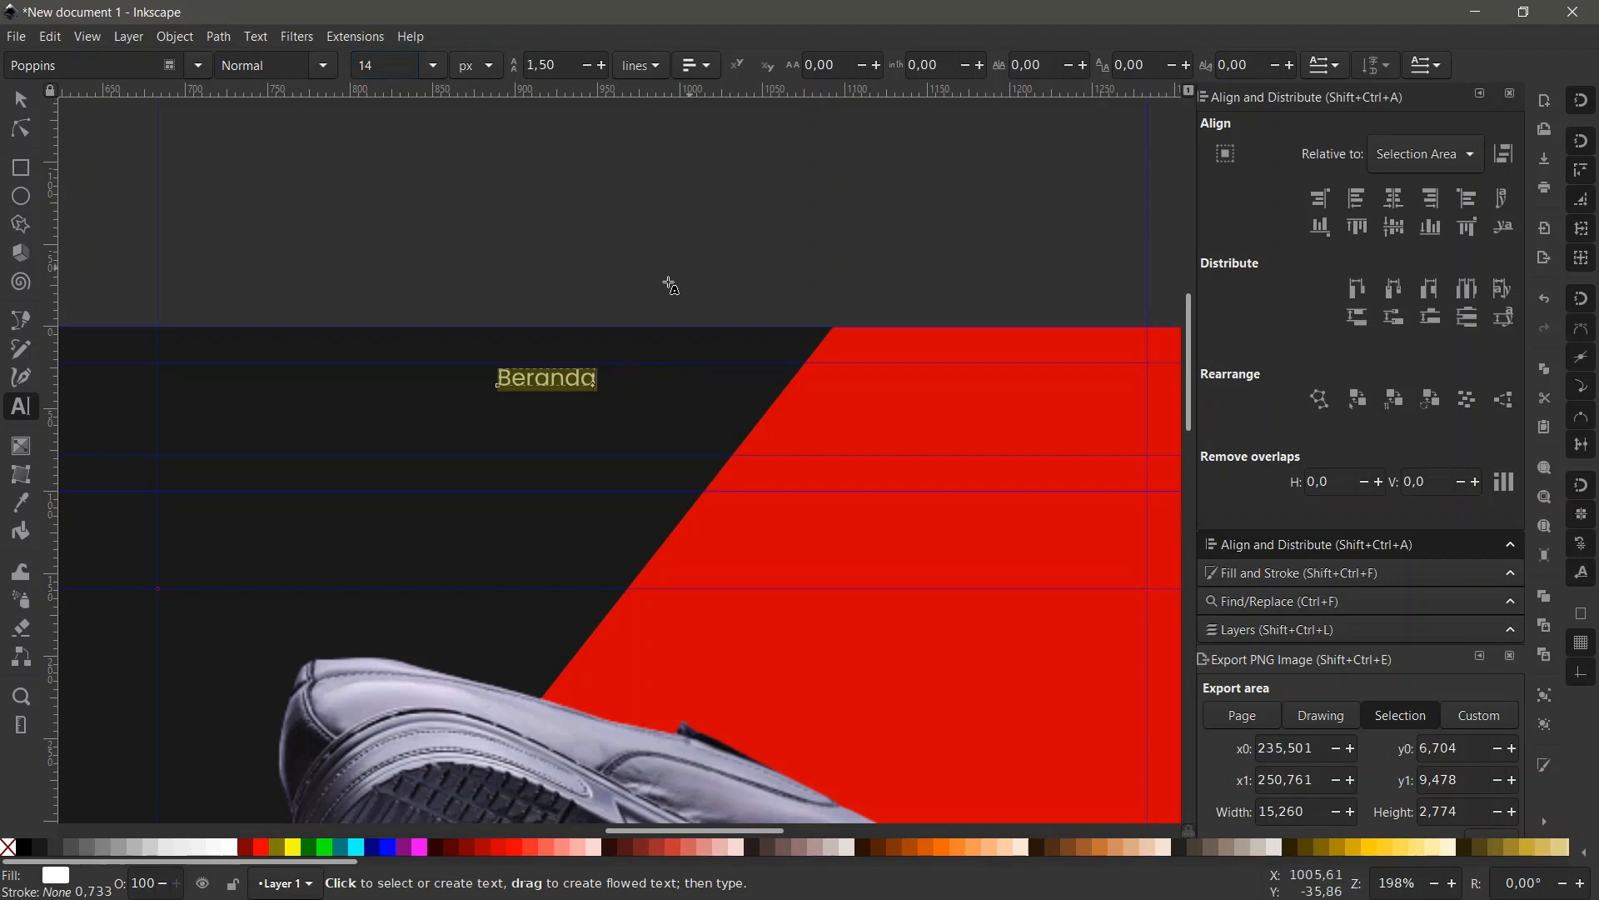
Rewrite the "Beranda" menu text in capitals as "BERANDA".
{"action": "scroll", "coordinate": [668, 283], "scroll_direction": "down", "scroll_amount": 2}
{"action": "scroll", "coordinate": [542, 349], "scroll_direction": "up", "scroll_amount": 3}
{"action": "type", "text": "t"}
{"action": "left_click", "coordinate": [748, 300]}
{"action": "key", "text": "ctrl+z"}
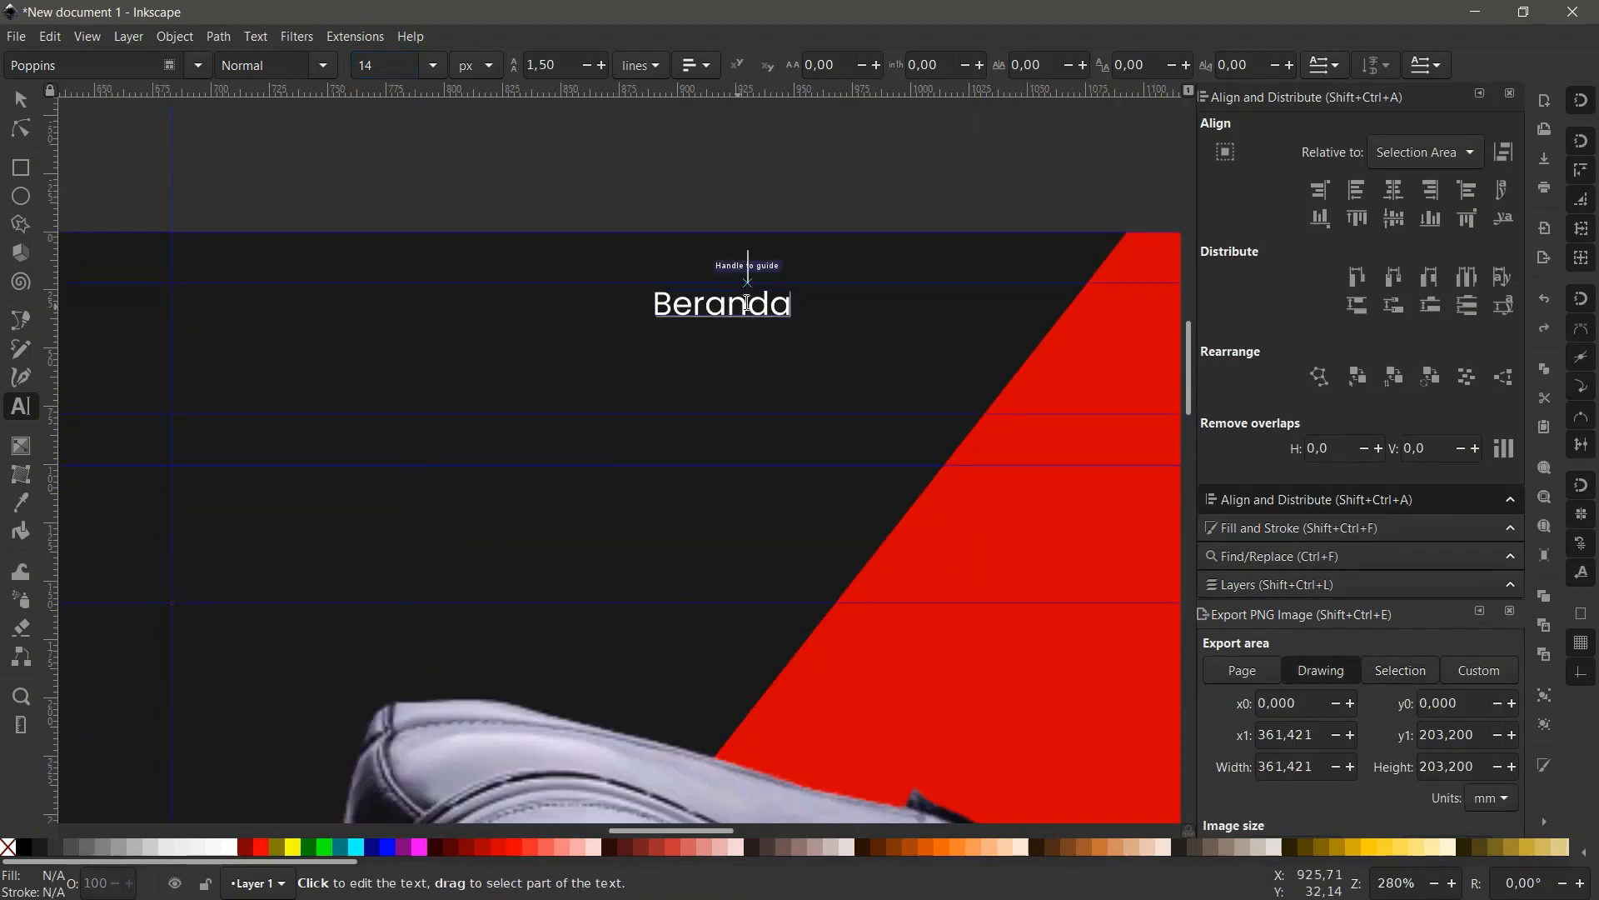
{"action": "key", "text": "ctrl+a"}
{"action": "key", "text": "Caps_Lock"}
{"action": "type", "text": "BERANDA"}
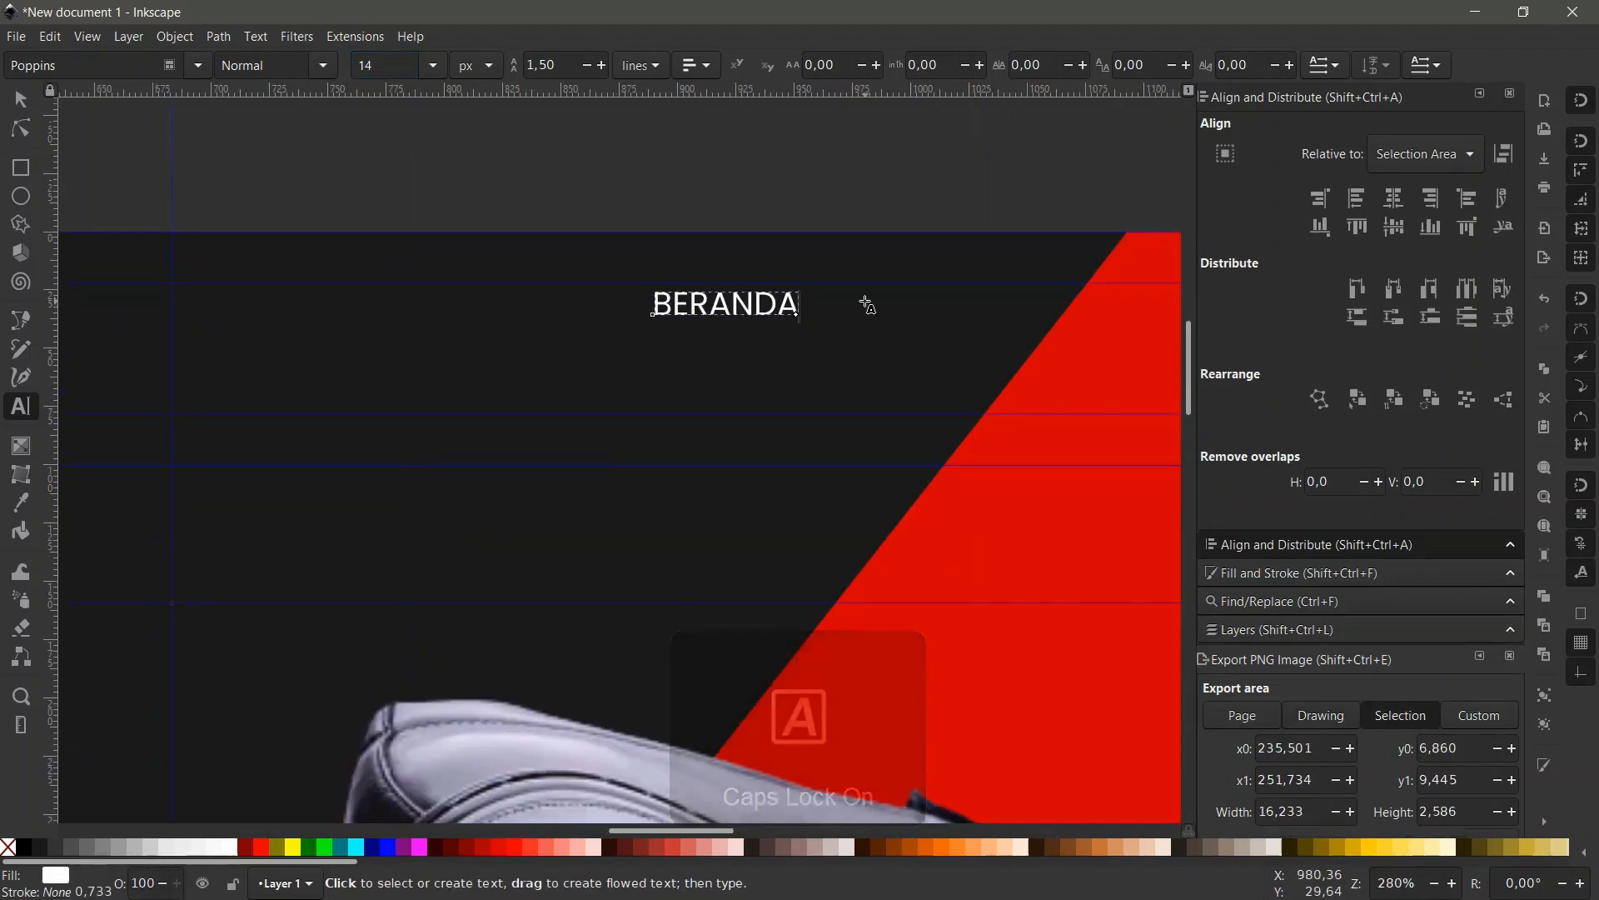
Duplicate the "BERANDA" text, place the copy directly to its right and change its text to "PRODUK".
{"action": "key", "text": "F1"}
{"action": "key", "text": "ctrl+d"}
{"action": "left_click_drag", "start_coordinate": [734, 302], "coordinate": [873, 300]}
{"action": "key", "text": "t"}
{"action": "key", "text": "ctrl+a"}
{"action": "type", "text": "PR"}
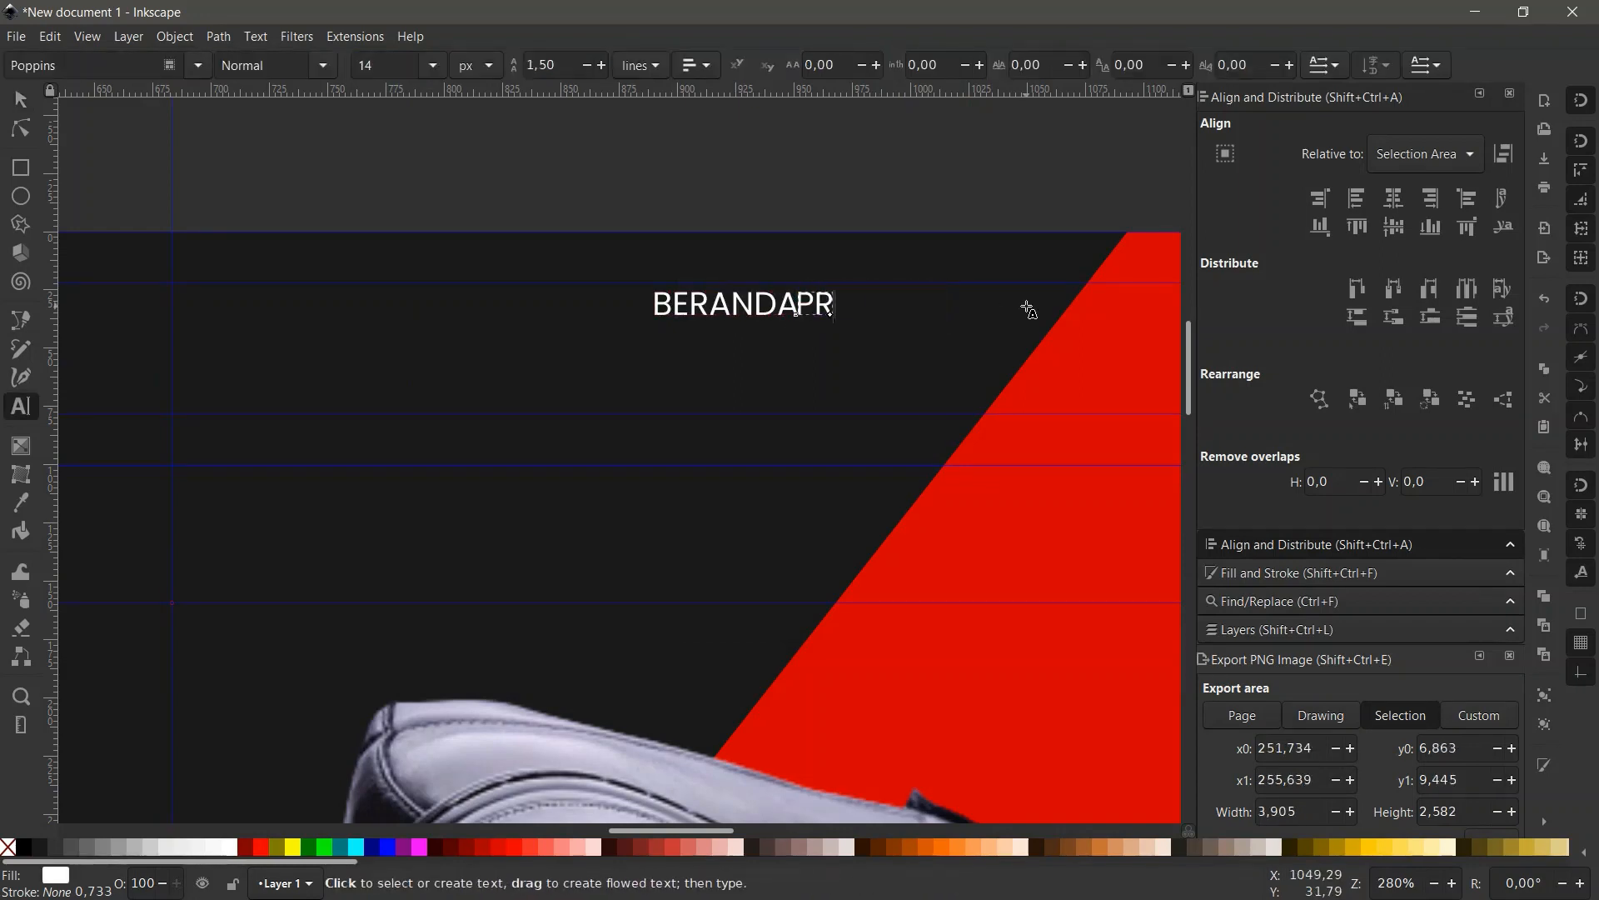
{"action": "type", "text": "ODUK"}
{"action": "scroll", "coordinate": [629, 367], "scroll_direction": "down", "scroll_amount": 1}
{"action": "scroll", "coordinate": [871, 324], "scroll_direction": "up", "scroll_amount": 1}
Duplicate the "PRODUK" text, place the copy directly to its right and change its text to "BLOG".
{"action": "key", "text": "F1"}
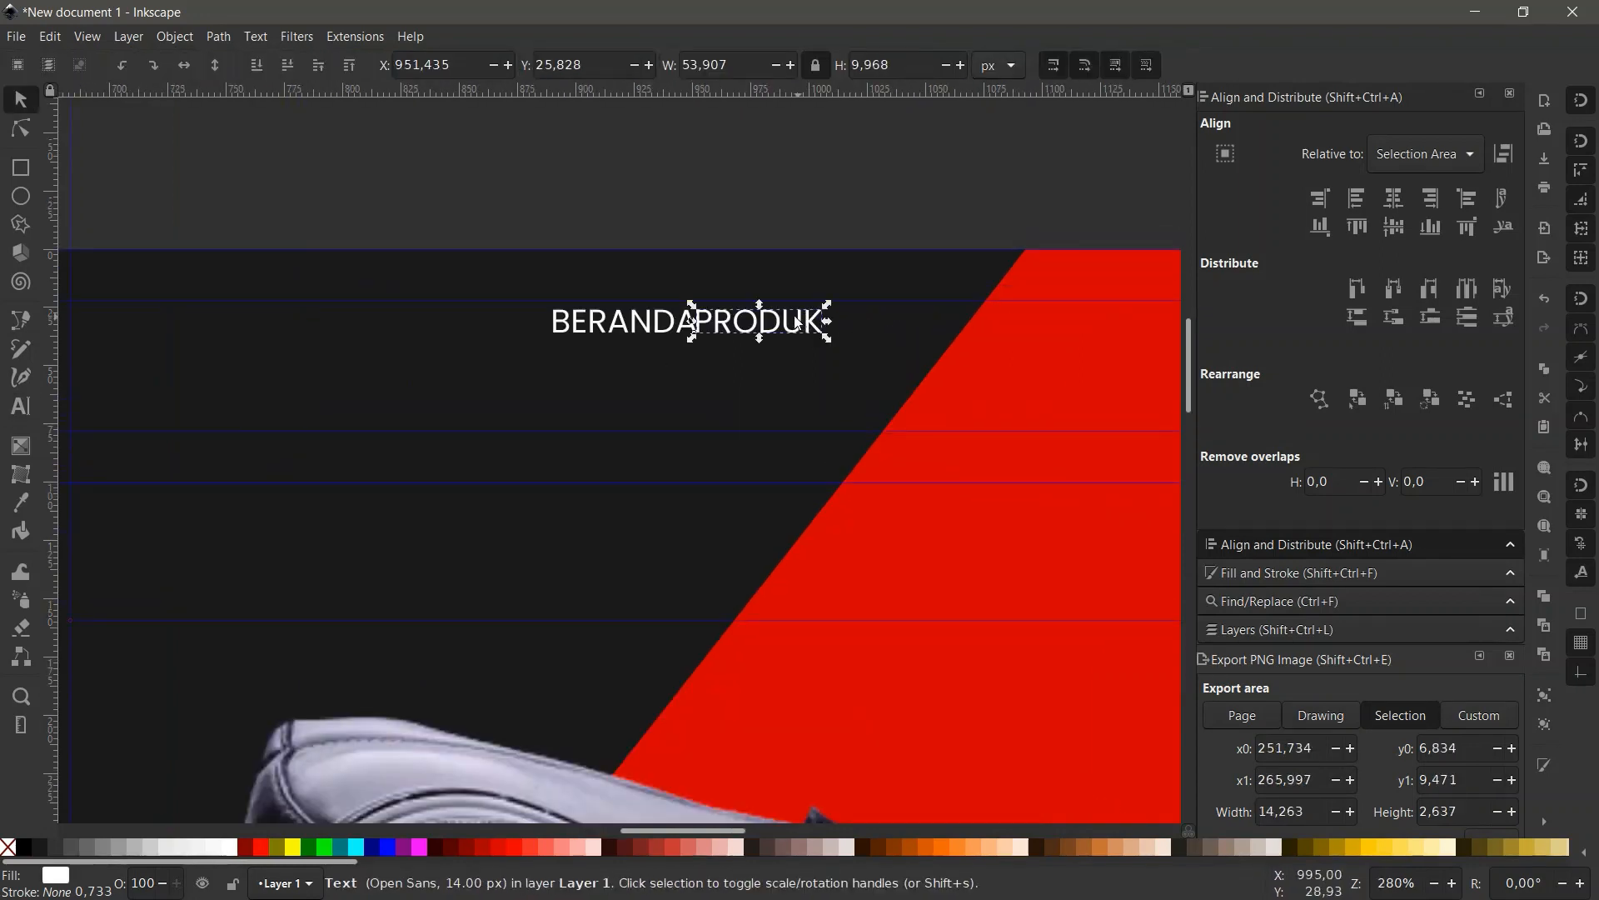
{"action": "key", "text": "ctrl+d"}
{"action": "left_click_drag", "start_coordinate": [797, 323], "coordinate": [922, 328]}
{"action": "key", "text": "t"}
{"action": "key", "text": "ctrl+a"}
{"action": "type", "text": "B"}
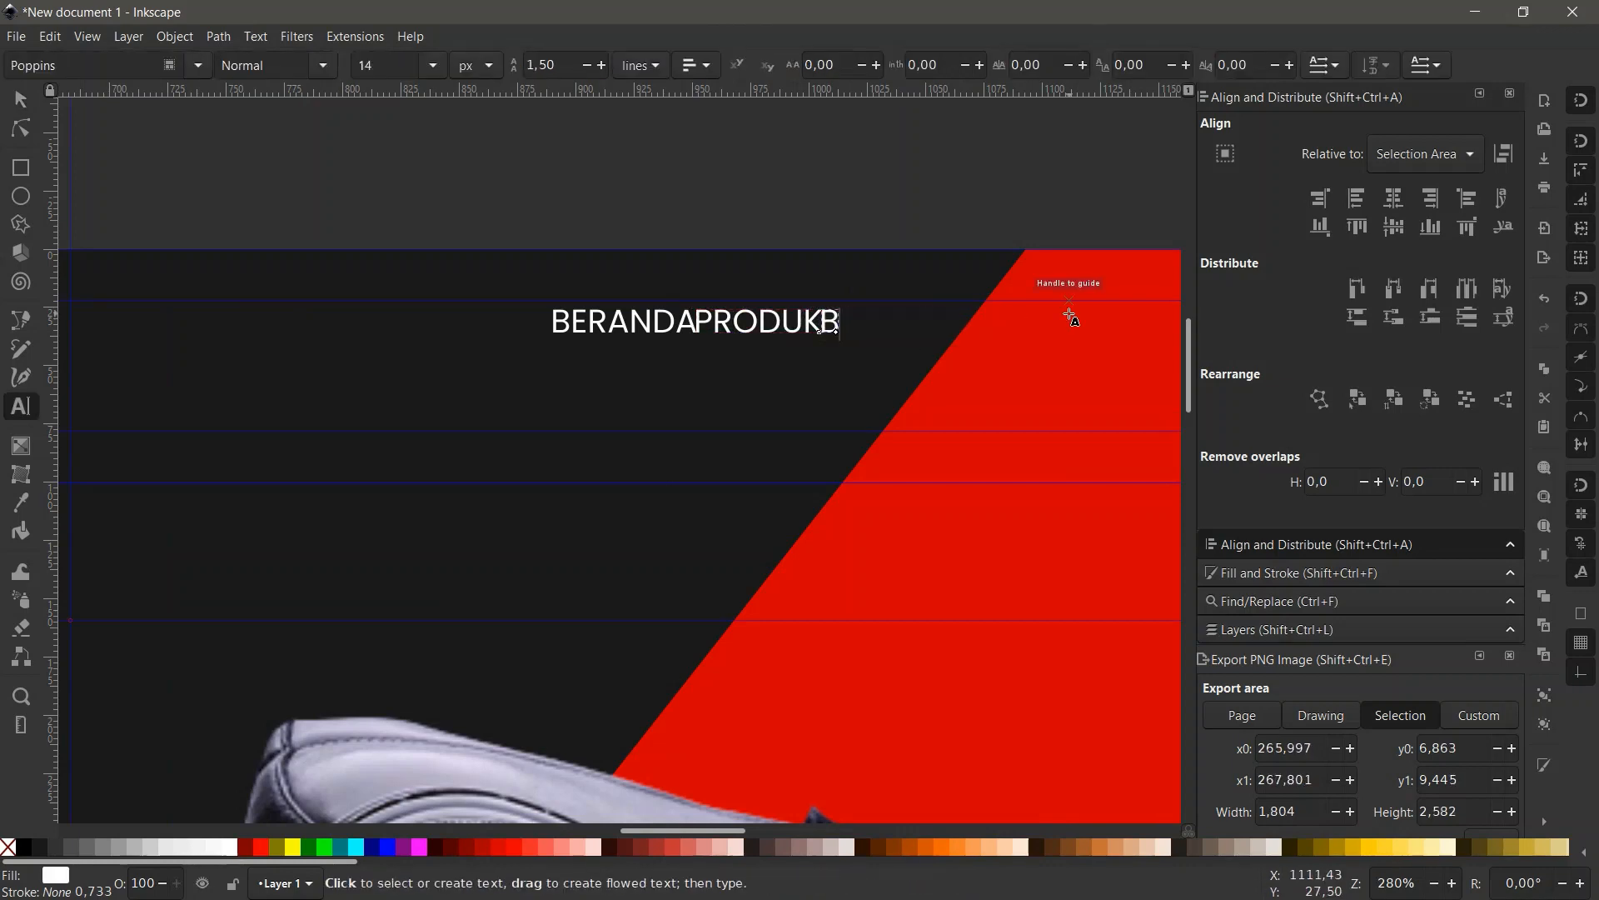
{"action": "type", "text": "LOG"}
Duplicate the "BLOG" text to its right at about X 1066 px and change the copy's text to "PROMO".
{"action": "key", "text": "F1"}
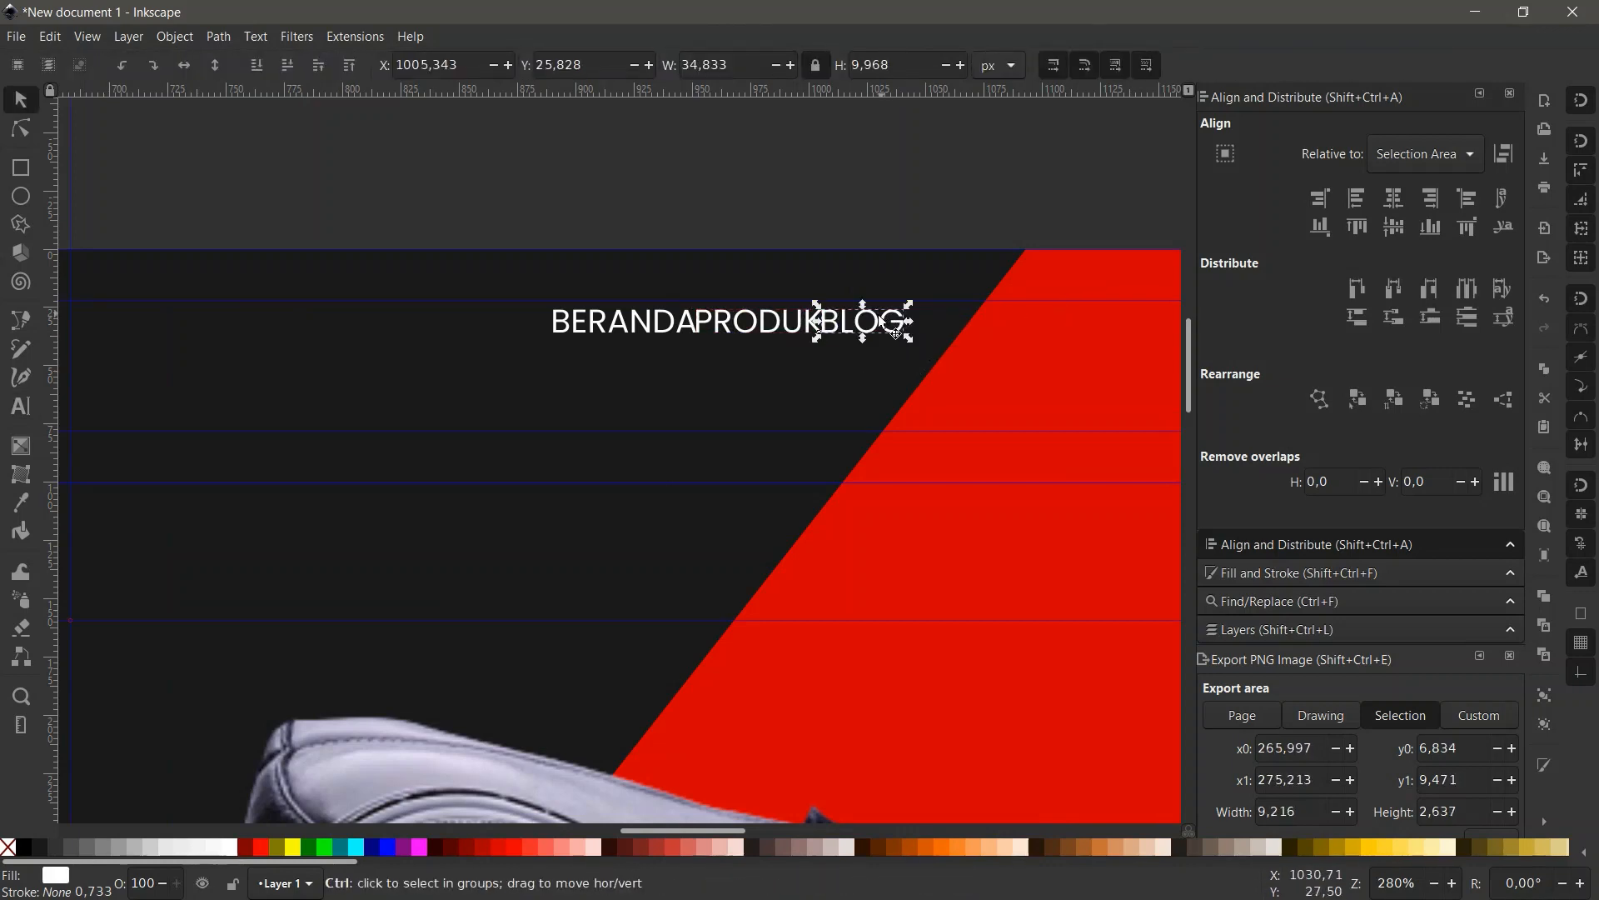
{"action": "left_click_drag", "start_coordinate": [878, 315], "coordinate": [1004, 321]}
{"action": "key", "text": "t"}
{"action": "key", "text": "ctrl+a"}
{"action": "type", "text": "PROMO"}
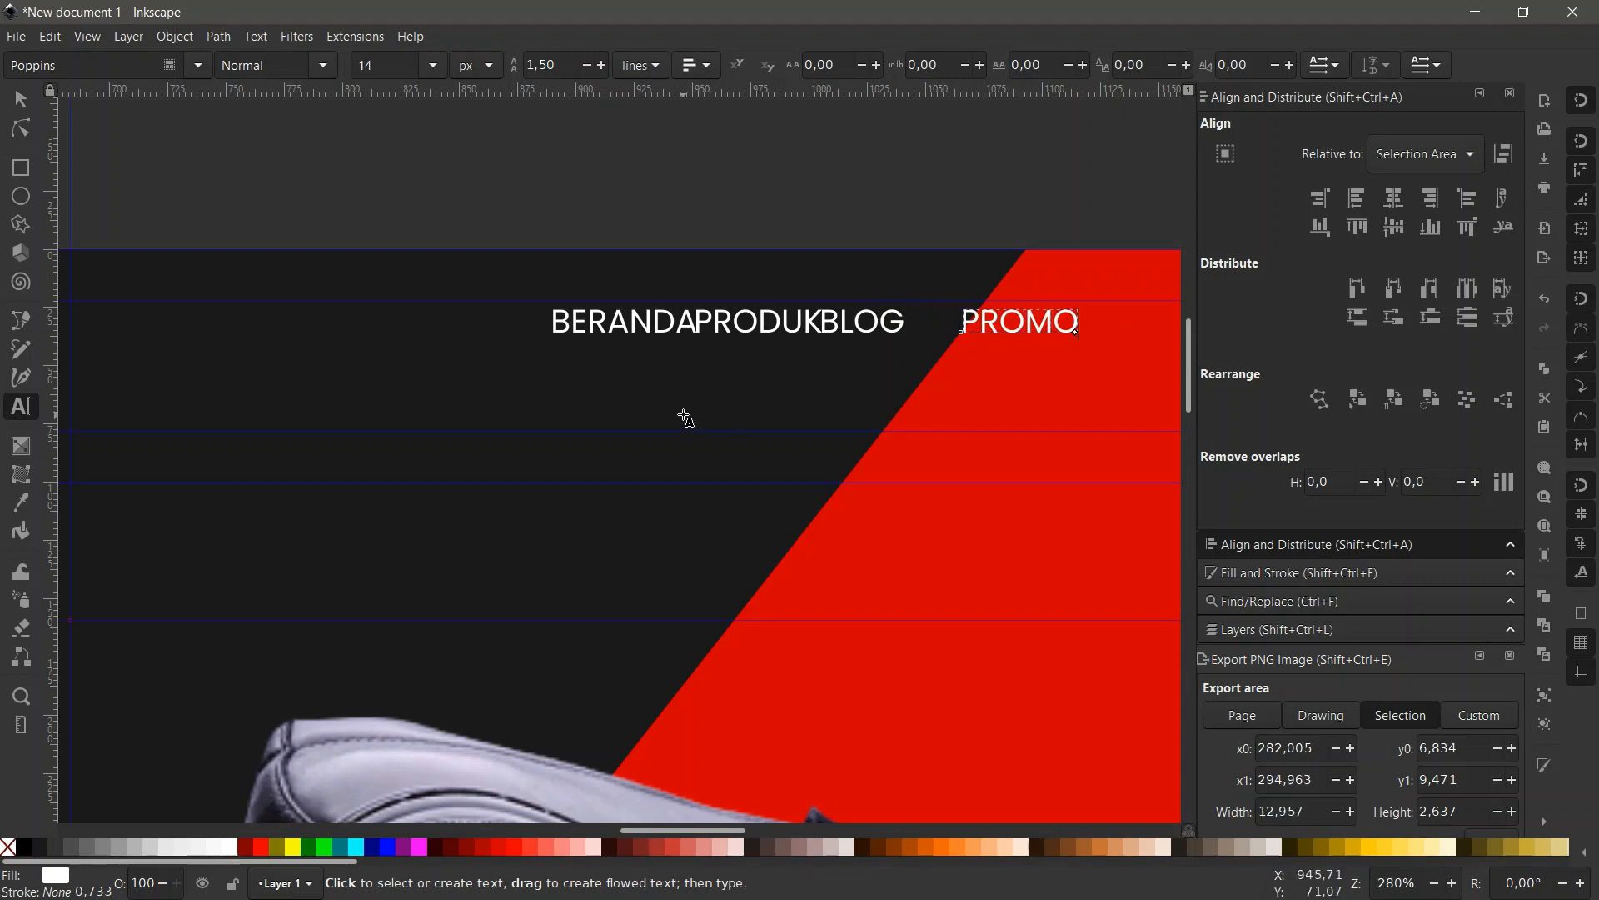
Duplicate the "PROMO" text, place the copy a short gap to its right and change its text to "TENTANG KAMI".
{"action": "left_click_drag", "start_coordinate": [683, 415], "coordinate": [286, 530]}
{"action": "key", "text": "F1"}
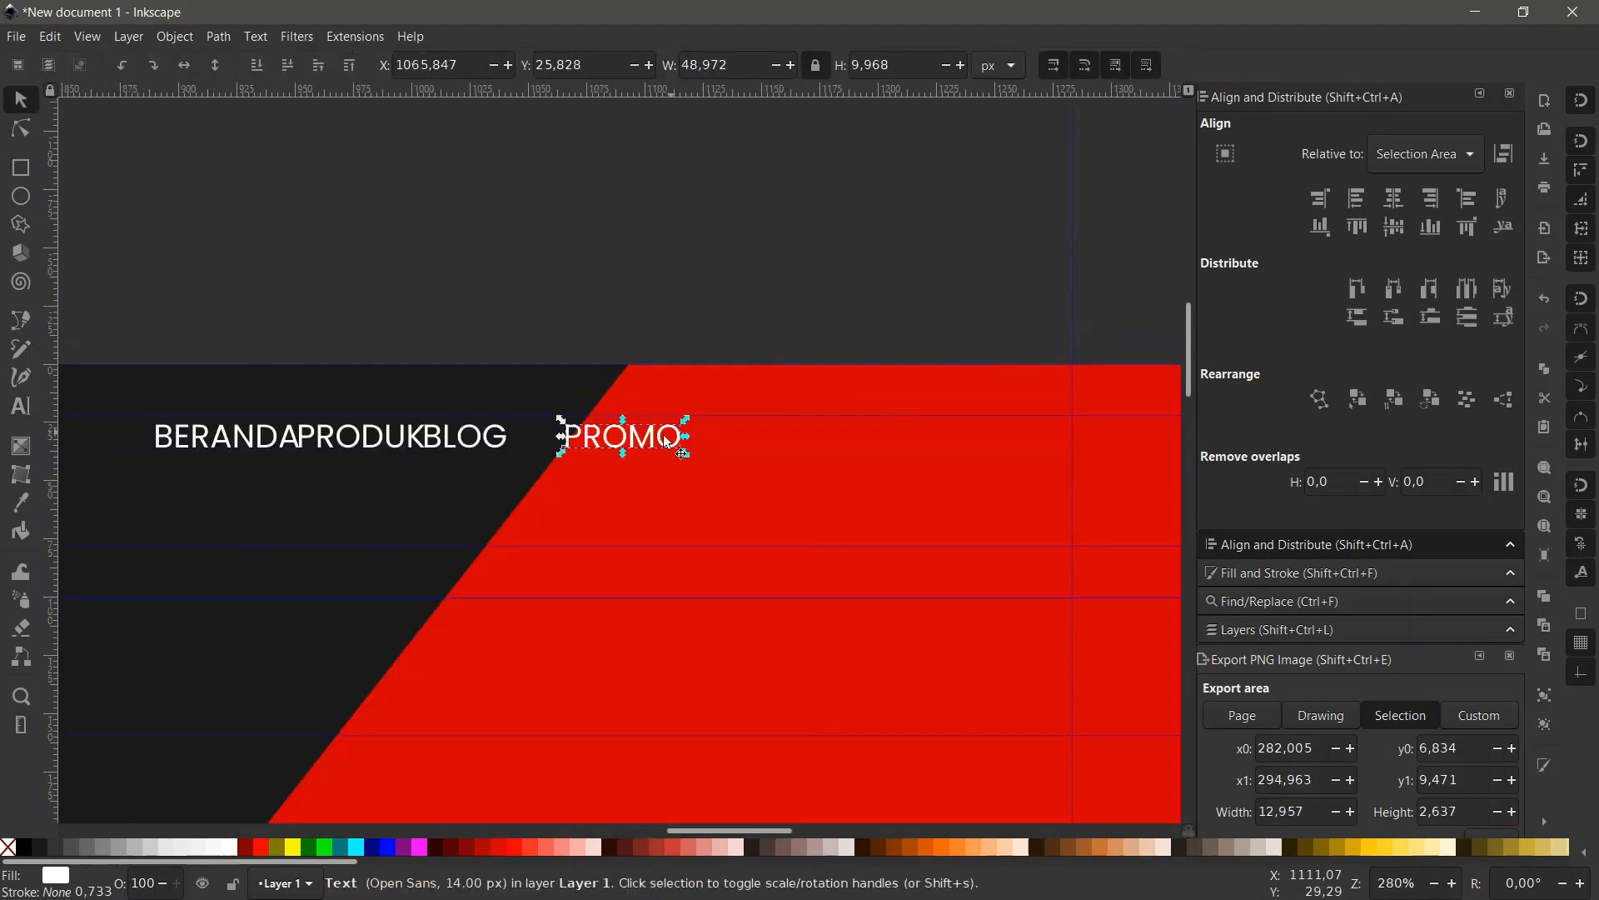
{"action": "key", "text": "ctrl+d"}
{"action": "left_click_drag", "start_coordinate": [647, 438], "coordinate": [801, 440]}
{"action": "key", "text": "t"}
{"action": "key", "text": "ctrl+a"}
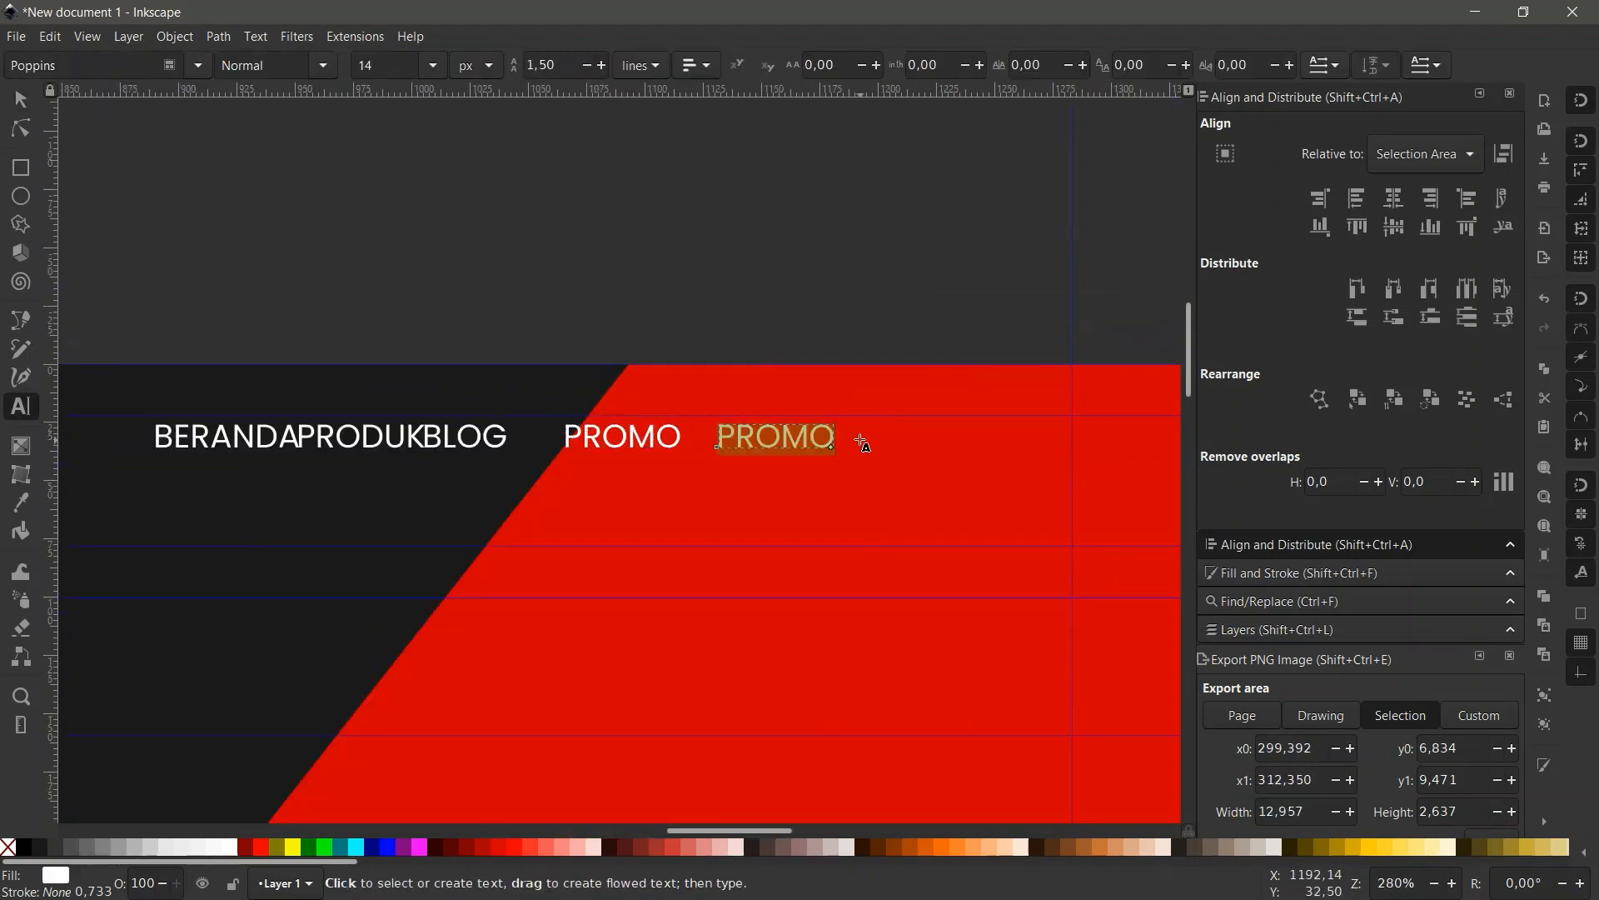
{"action": "type", "text": "TENTAN"}
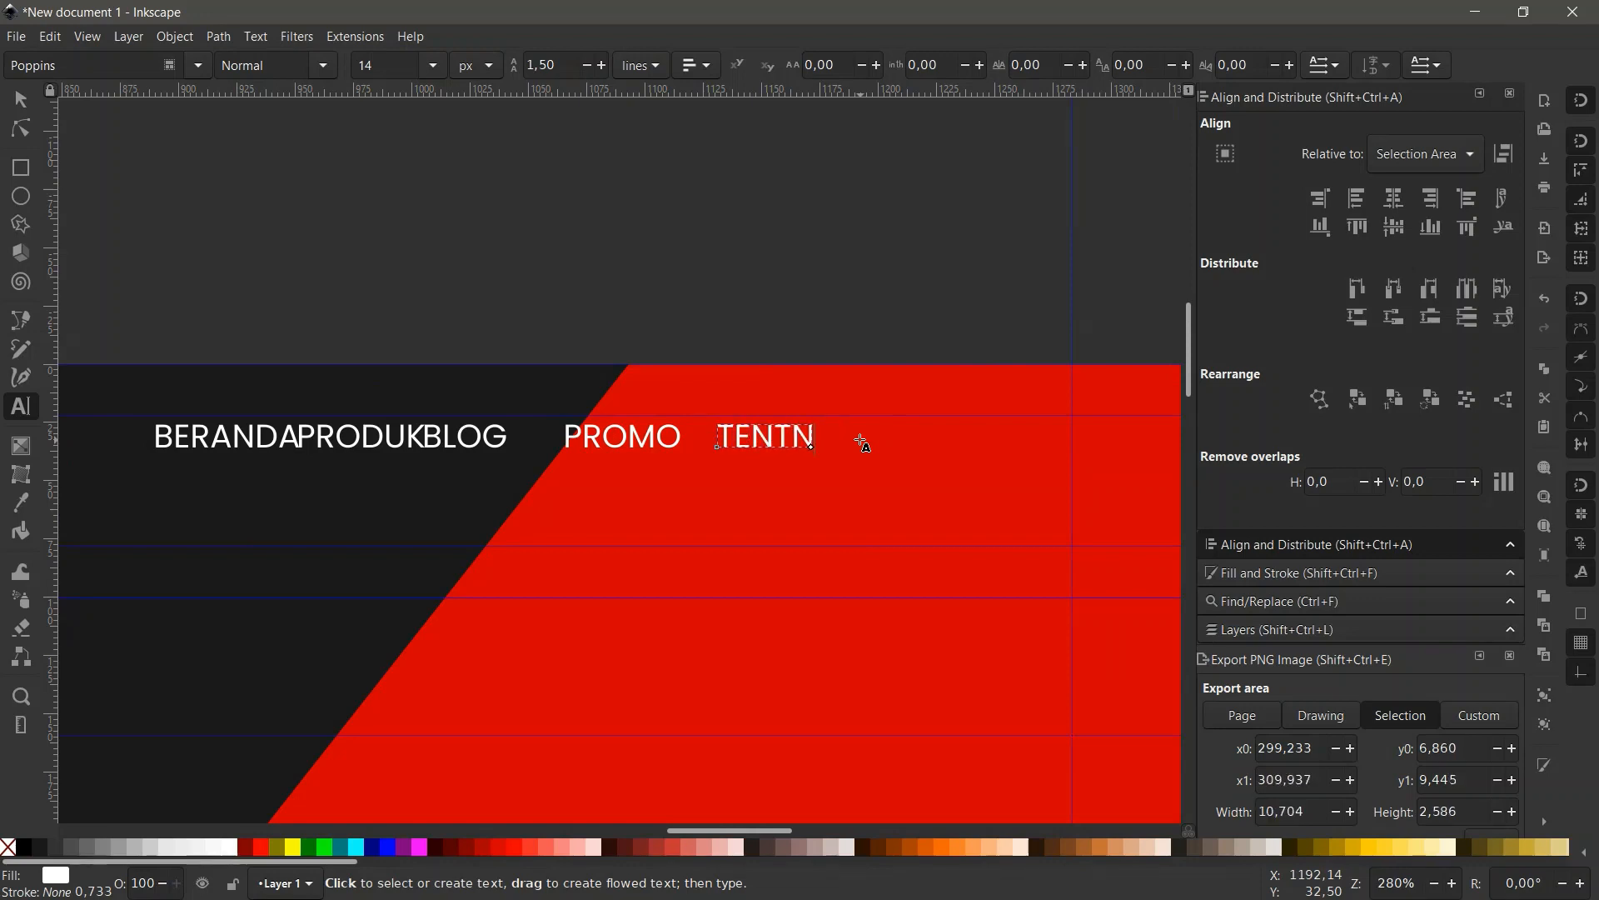
{"action": "type", "text": "G KAMI"}
Try the Bold font style on the whole "TENTANG KAMI" text and undo it.
{"action": "scroll", "coordinate": [858, 521], "scroll_direction": "down", "scroll_amount": 2}
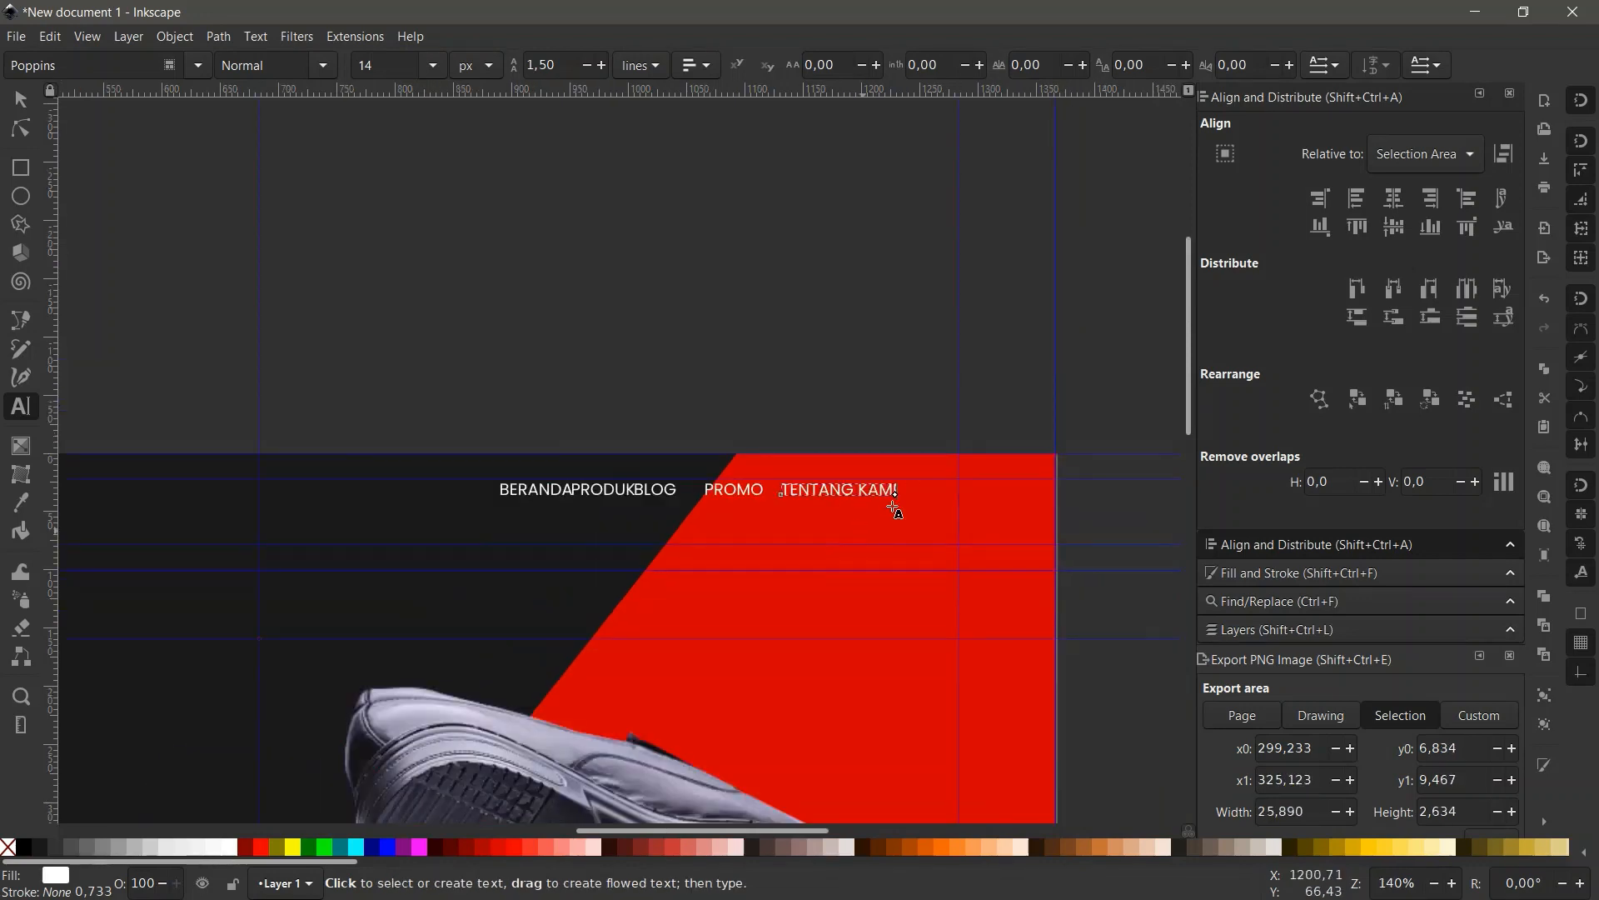
{"action": "scroll", "coordinate": [883, 504], "scroll_direction": "up", "scroll_amount": 2}
{"action": "key", "text": "F1"}
{"action": "key", "text": "t"}
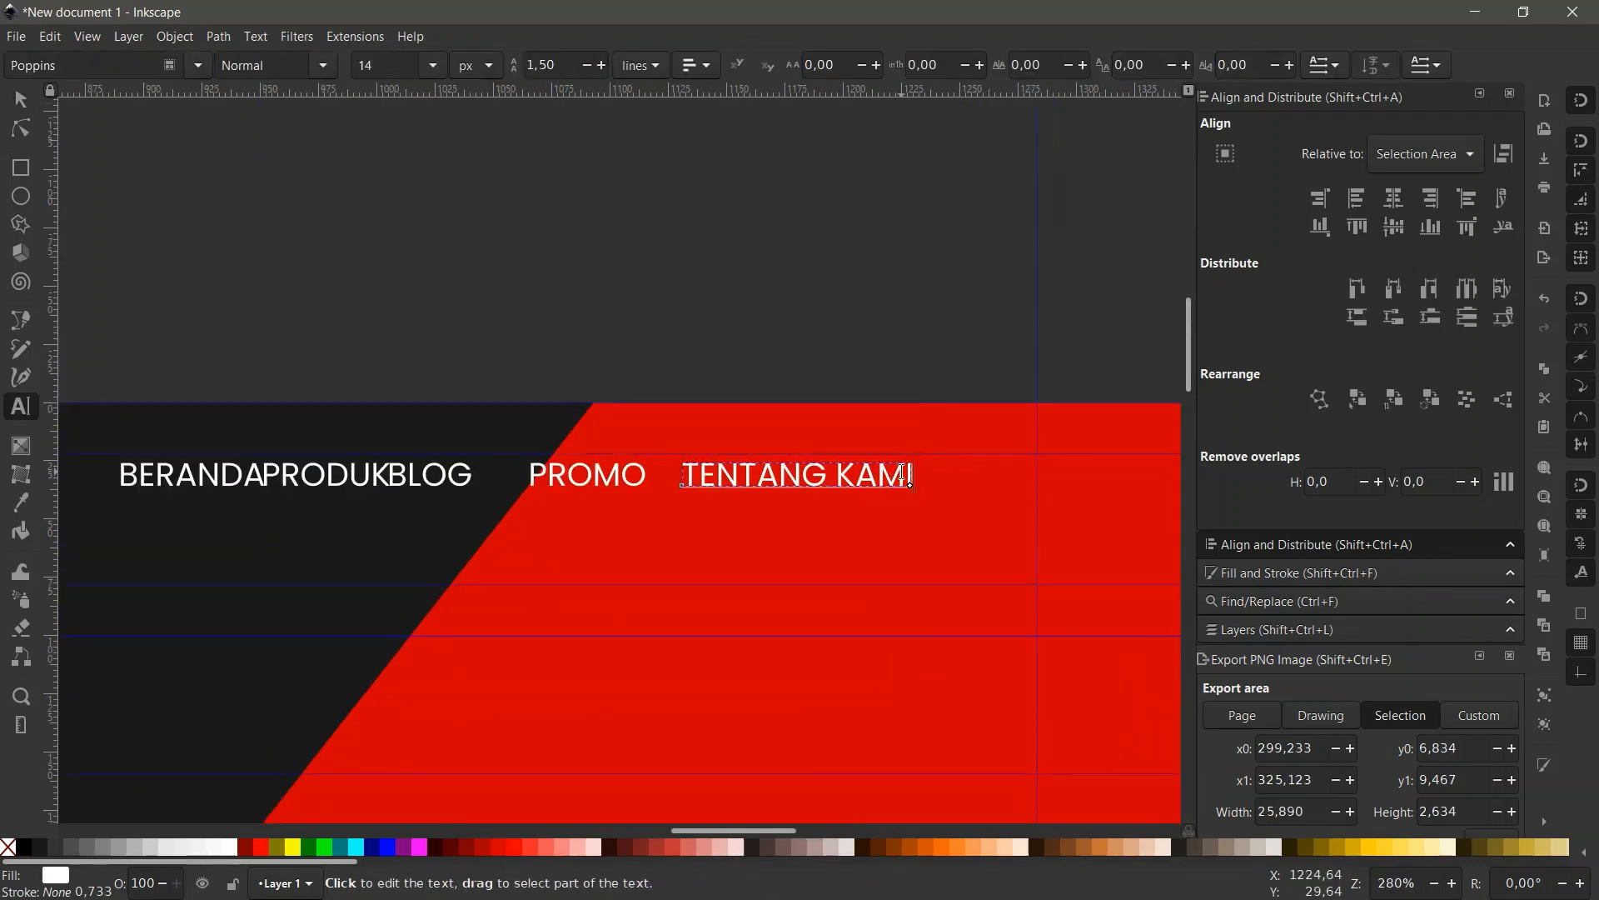
{"action": "scroll", "coordinate": [892, 468], "scroll_direction": "down", "scroll_amount": 2}
{"action": "scroll", "coordinate": [890, 480], "scroll_direction": "up", "scroll_amount": 2}
{"action": "key", "text": "F1"}
{"action": "key", "text": "t"}
{"action": "double_click", "coordinate": [892, 458]}
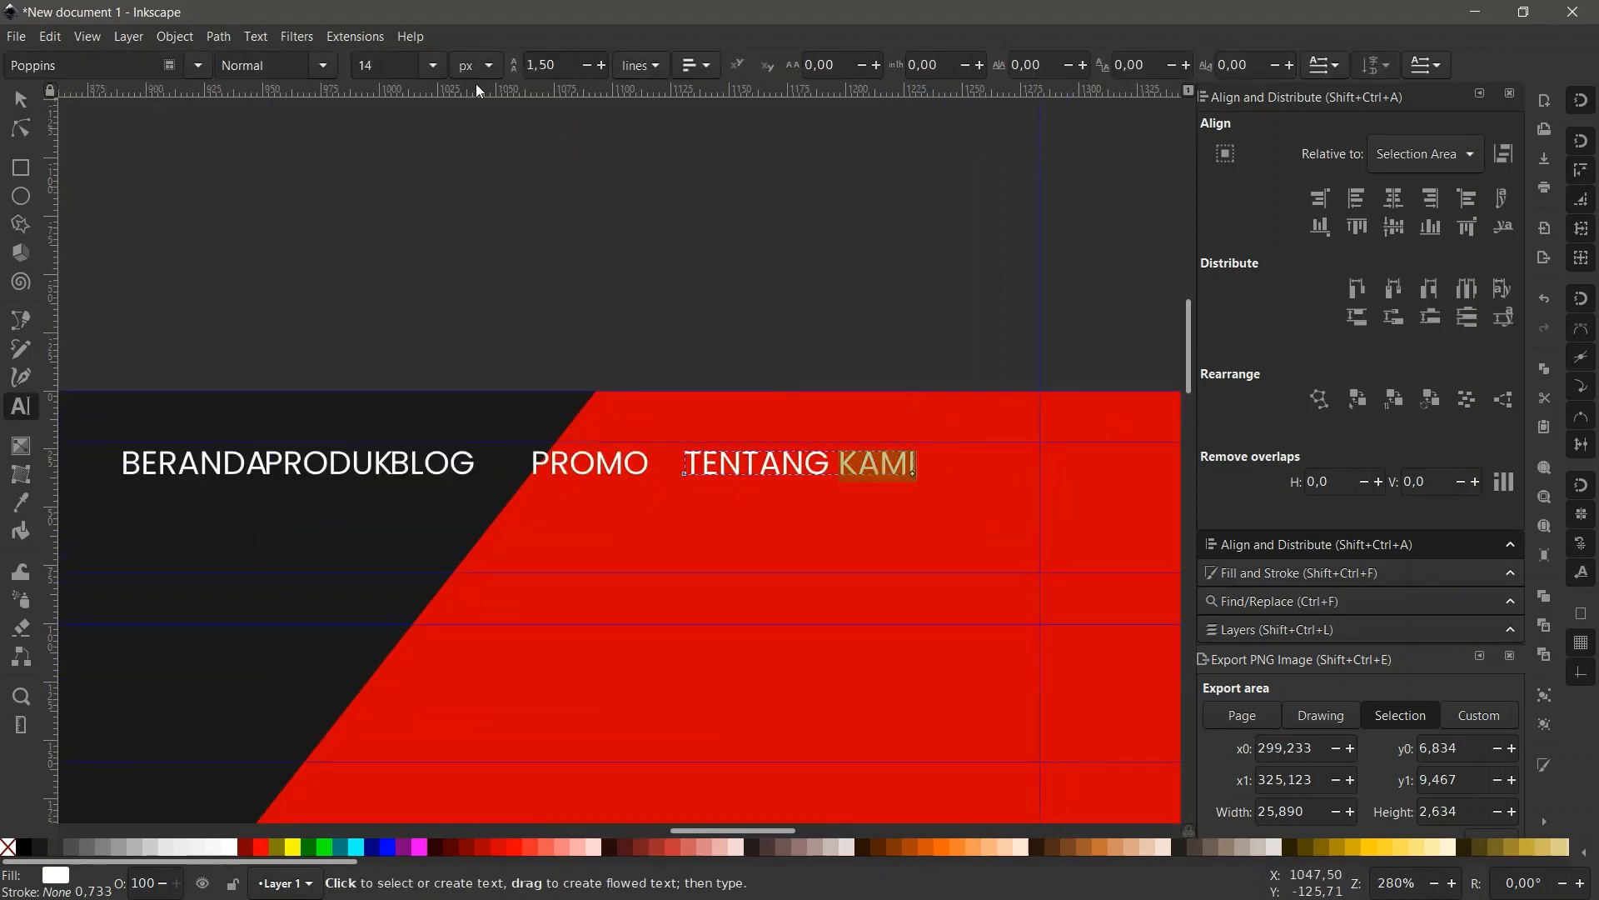
{"action": "key", "text": "ctrl+a"}
{"action": "left_click", "coordinate": [322, 65]}
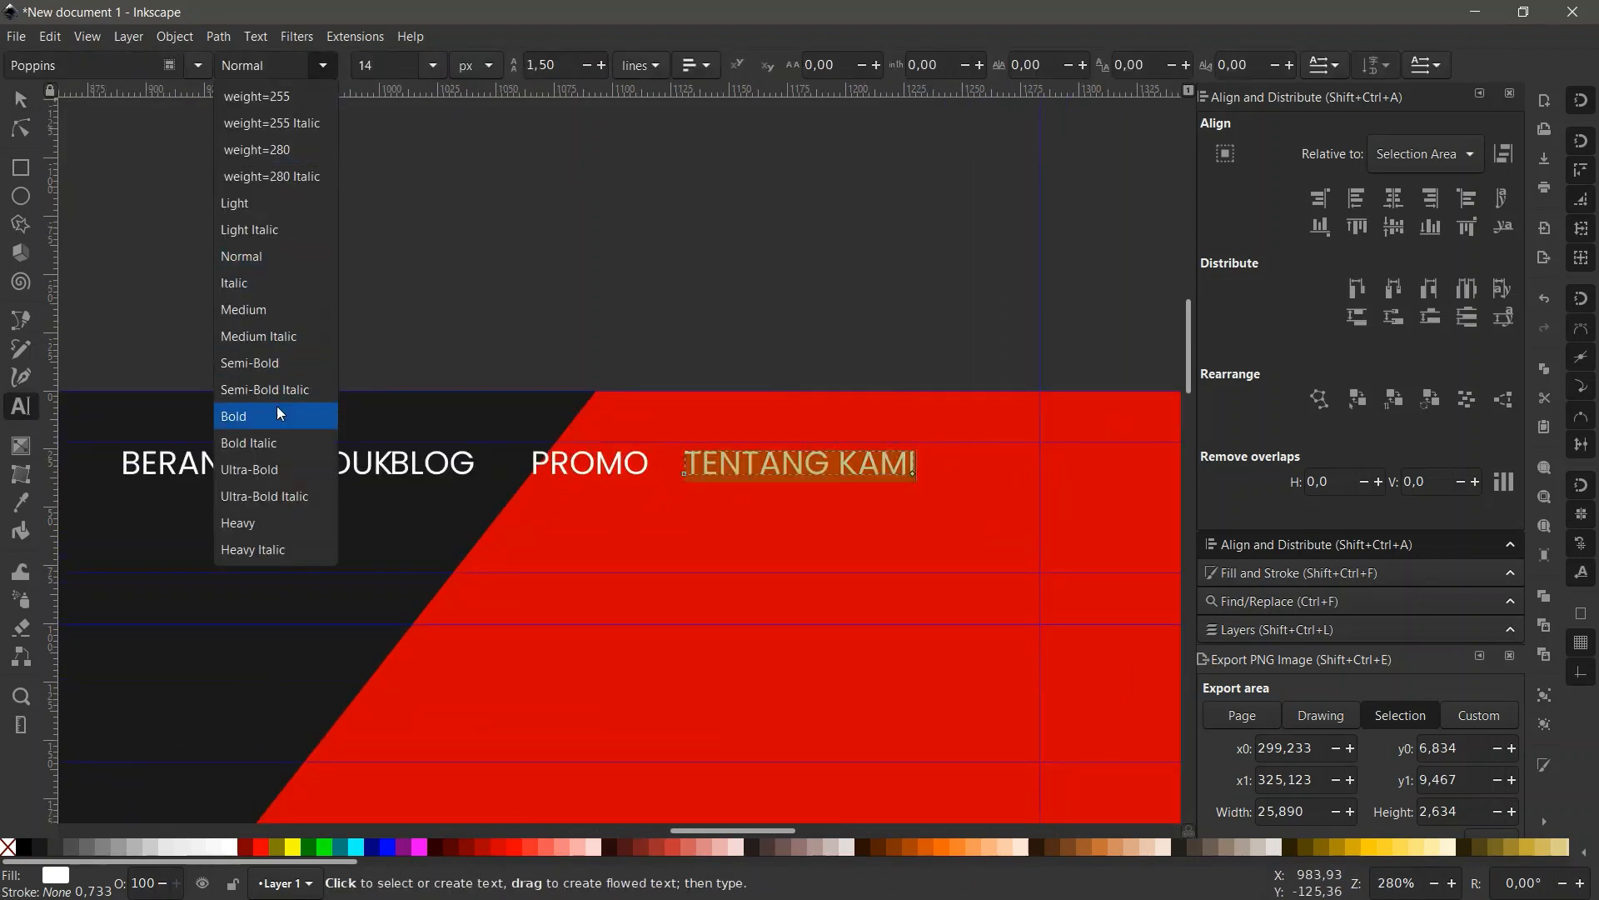
{"action": "left_click", "coordinate": [247, 416]}
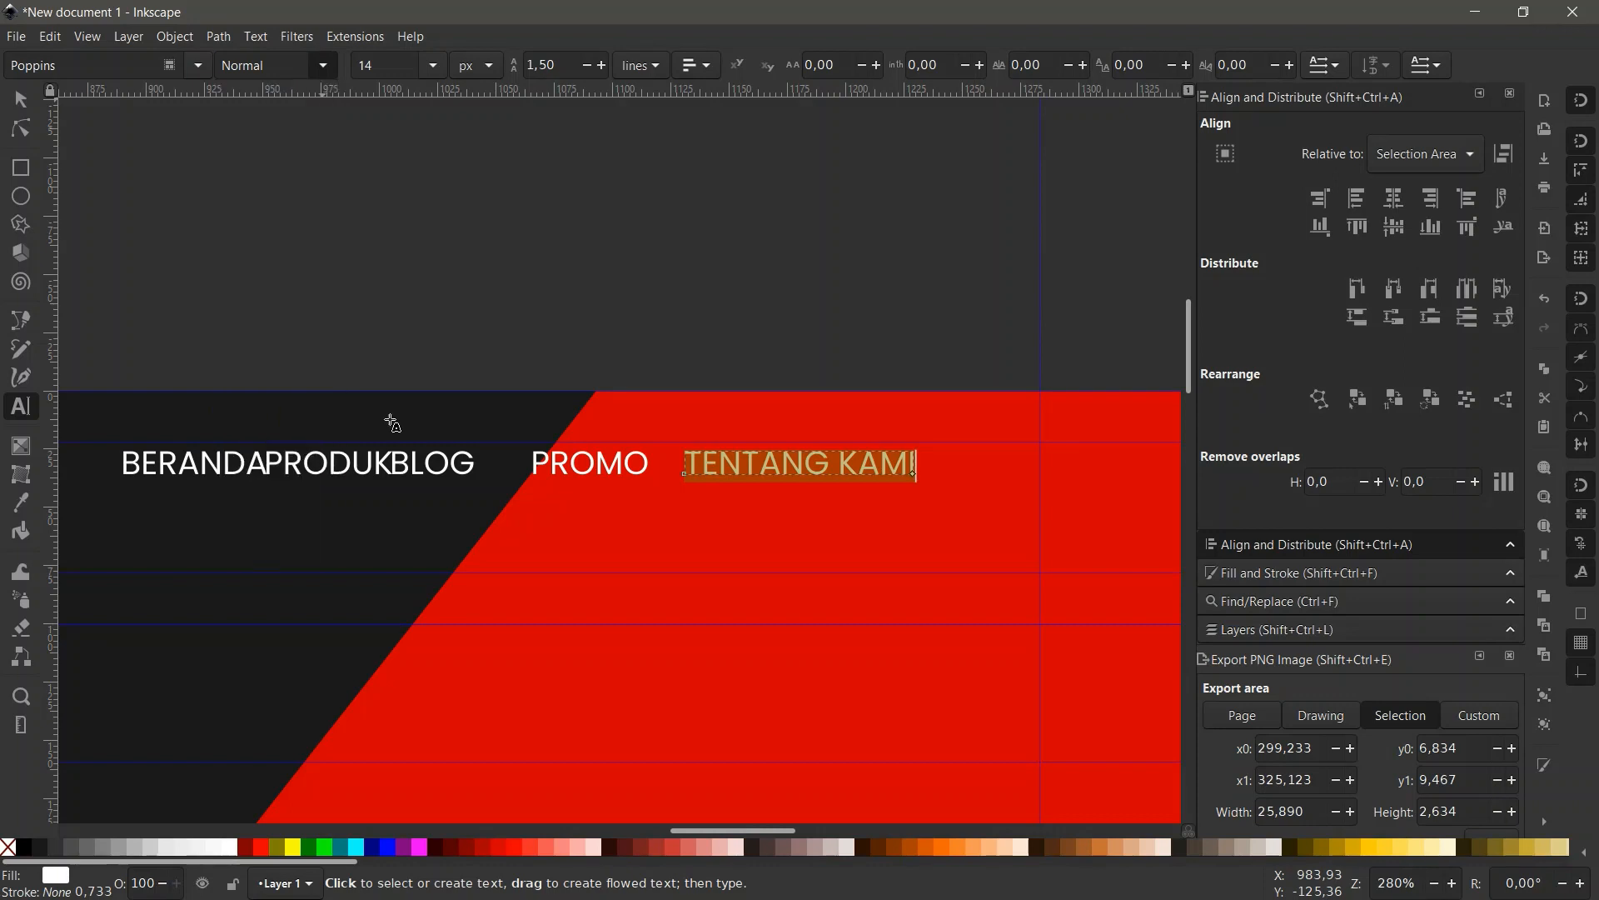
{"action": "key", "text": "F1"}
{"action": "key", "text": "ctrl"}
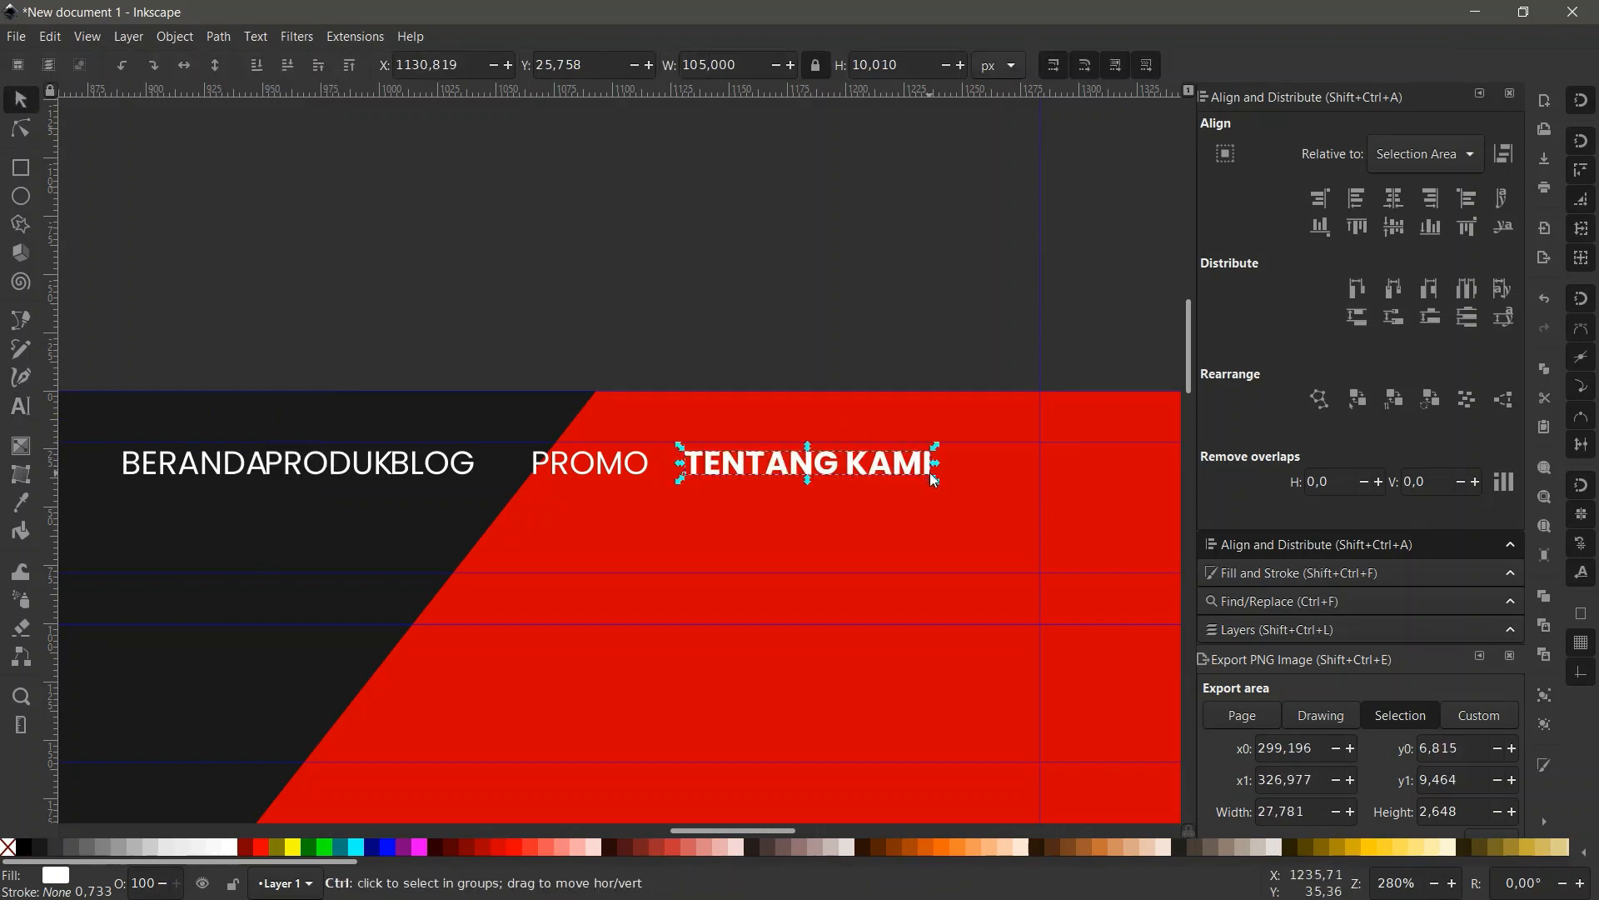
{"action": "key", "text": "ctrl+z"}
Move "TENTANG KAMI" slightly lower to end at the right margin guide, and snap "PROMO" against its left edge.
{"action": "left_click_drag", "start_coordinate": [844, 469], "coordinate": [971, 505]}
{"action": "left_click", "coordinate": [642, 463]}
{"action": "left_click_drag", "start_coordinate": [630, 466], "coordinate": [817, 511]}
{"action": "scroll", "coordinate": [817, 511], "scroll_direction": "up", "scroll_amount": 1}
{"action": "scroll", "coordinate": [818, 517], "scroll_direction": "up", "scroll_amount": 2}
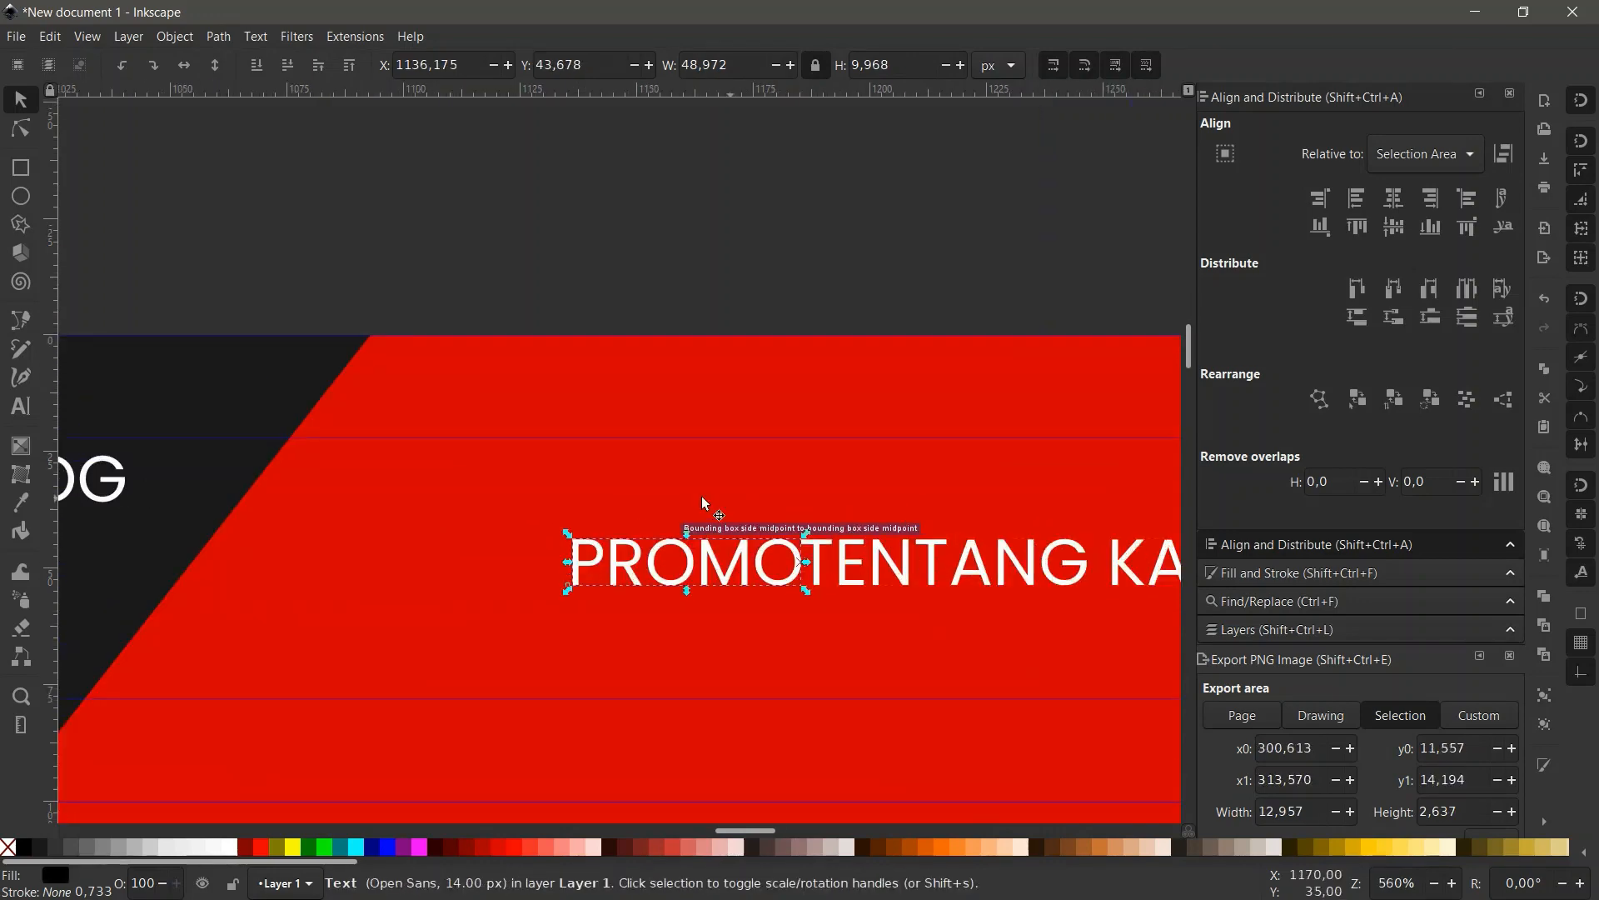
{"action": "scroll", "coordinate": [702, 496], "scroll_direction": "down", "scroll_amount": 2}
{"action": "scroll", "coordinate": [727, 533], "scroll_direction": "up", "scroll_amount": 2}
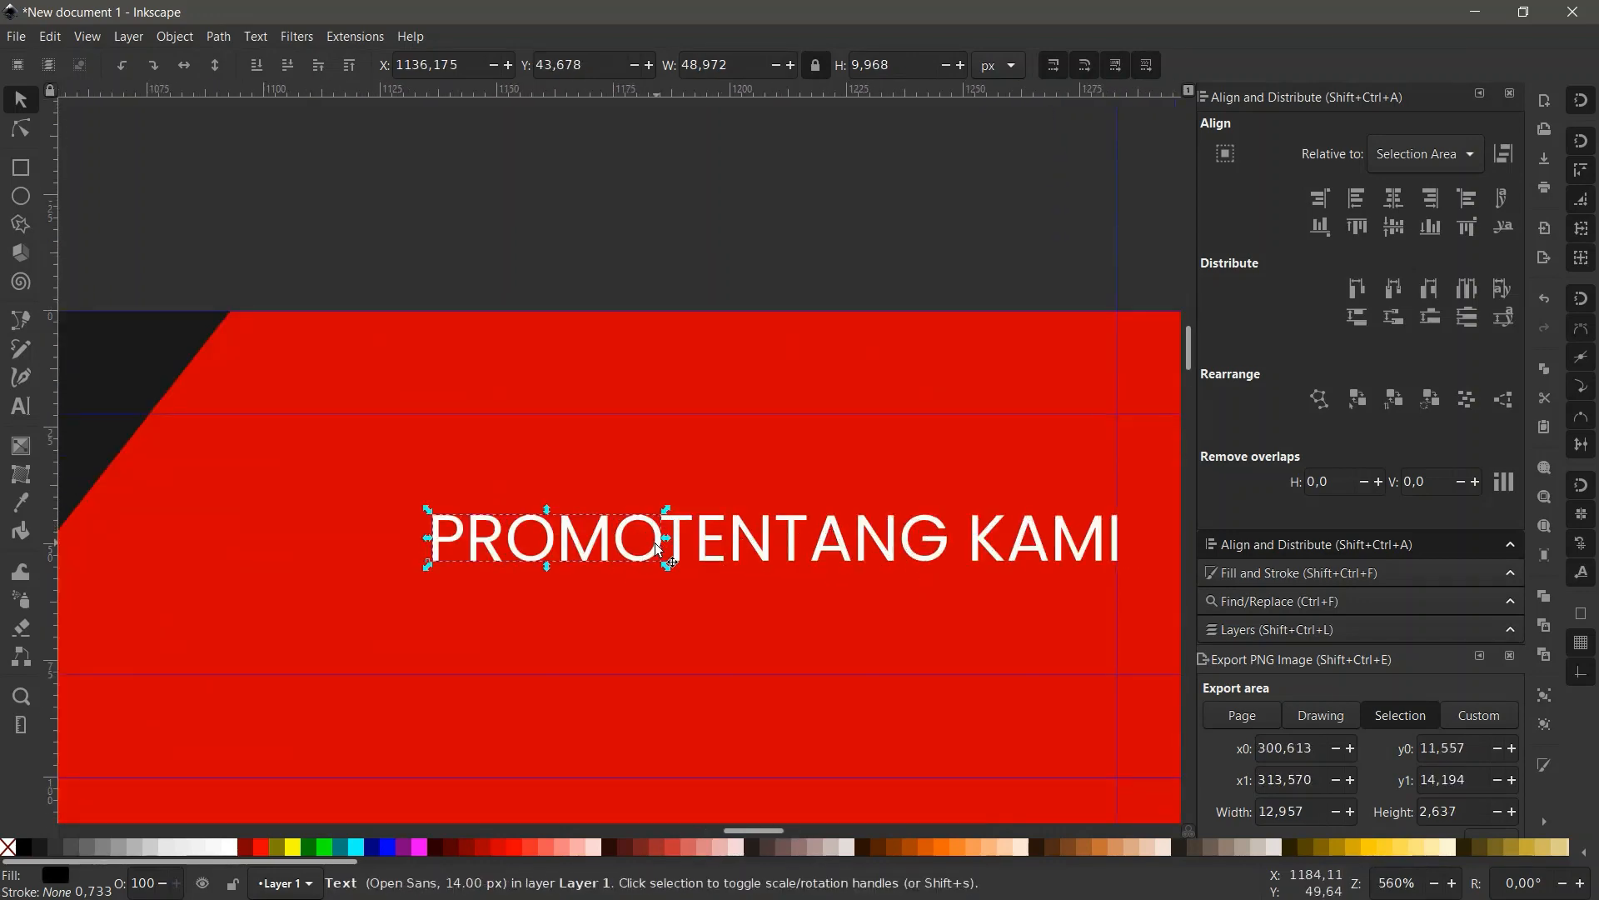
Try "PROMO" with a gap at about X 1112.8 px, and snap it back against the left edge of "TENTANG KAMI".
{"action": "left_click_drag", "start_coordinate": [658, 550], "coordinate": [549, 558]}
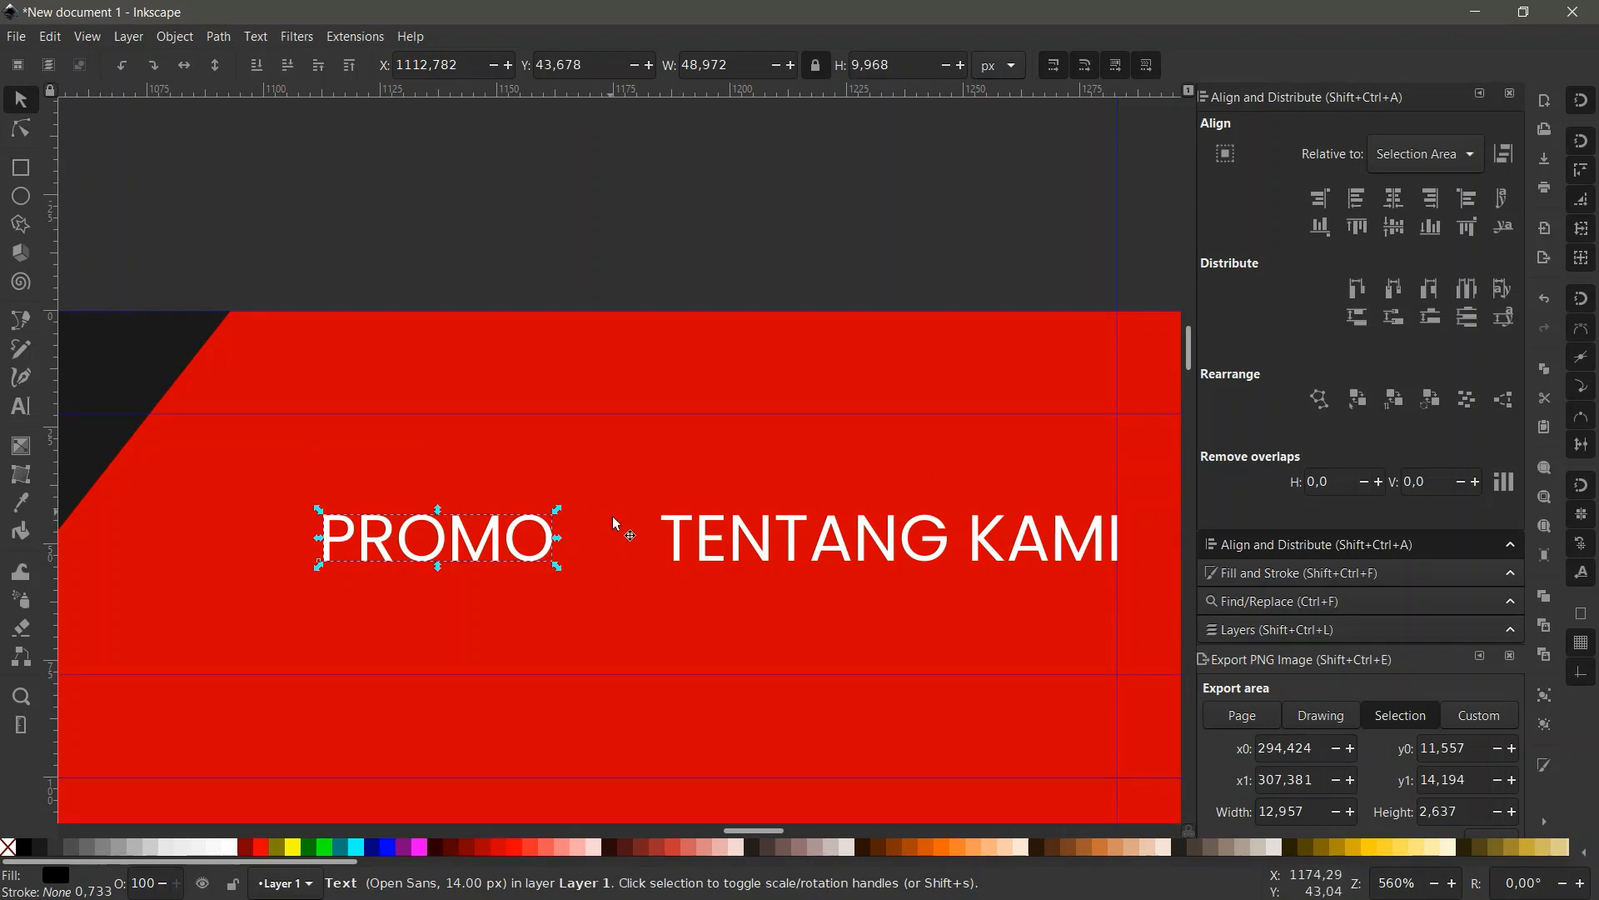
{"action": "scroll", "coordinate": [593, 532], "scroll_direction": "down", "scroll_amount": 2}
{"action": "scroll", "coordinate": [822, 517], "scroll_direction": "left", "scroll_amount": 3}
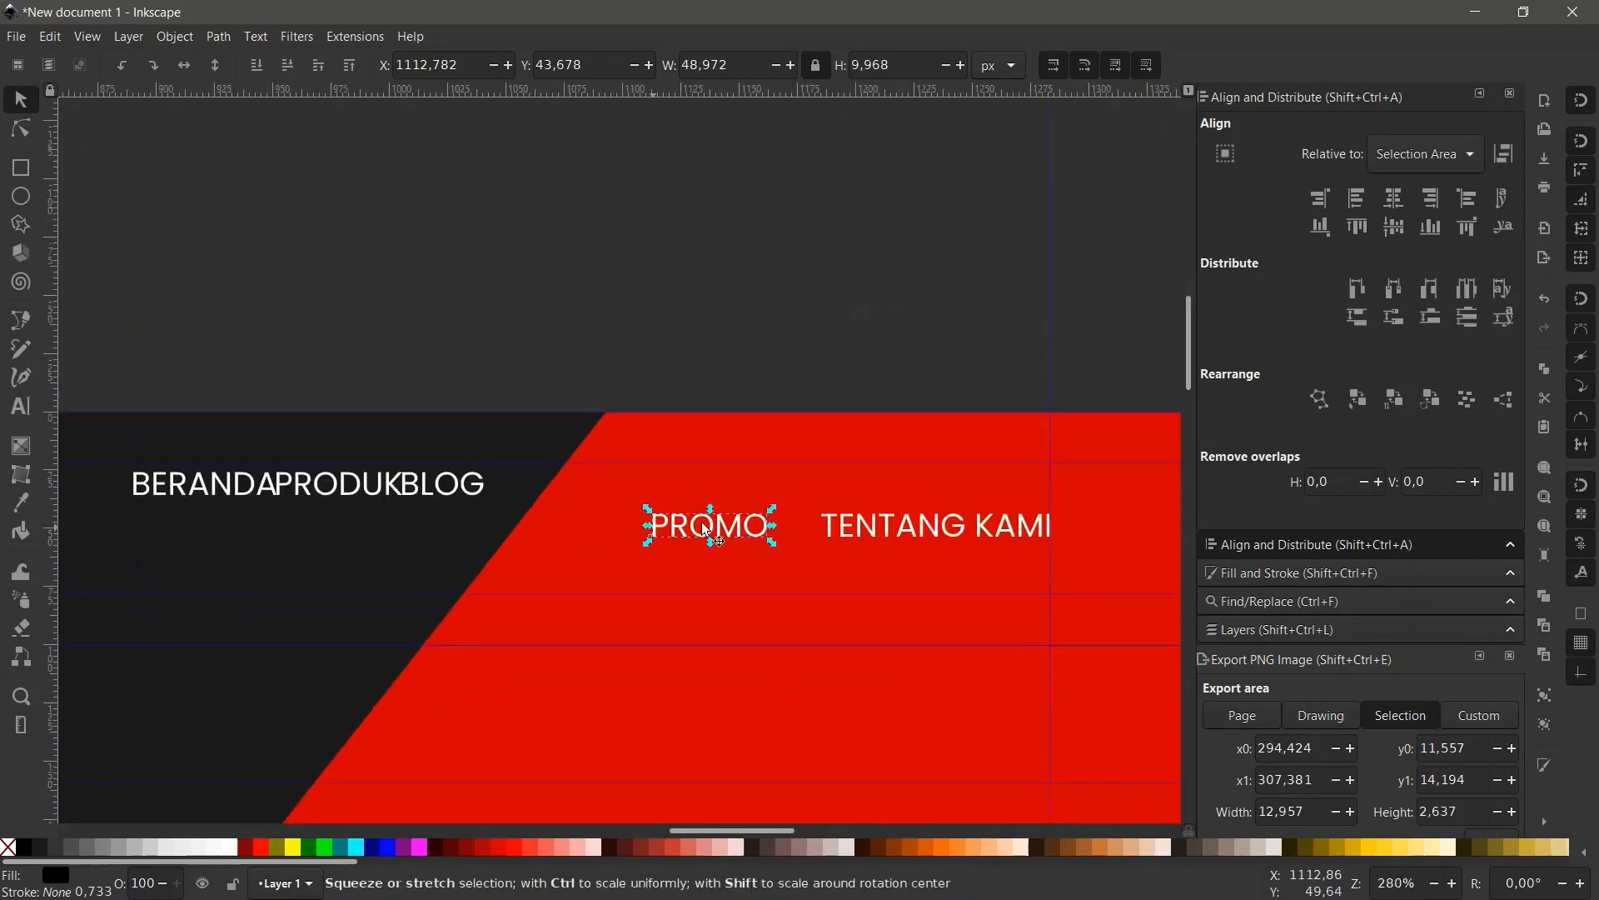
{"action": "left_click_drag", "start_coordinate": [720, 534], "coordinate": [866, 542]}
{"action": "scroll", "coordinate": [773, 528], "scroll_direction": "up", "scroll_amount": 2}
{"action": "scroll", "coordinate": [916, 487], "scroll_direction": "down", "scroll_amount": 1}
{"action": "scroll", "coordinate": [917, 491], "scroll_direction": "up", "scroll_amount": 2}
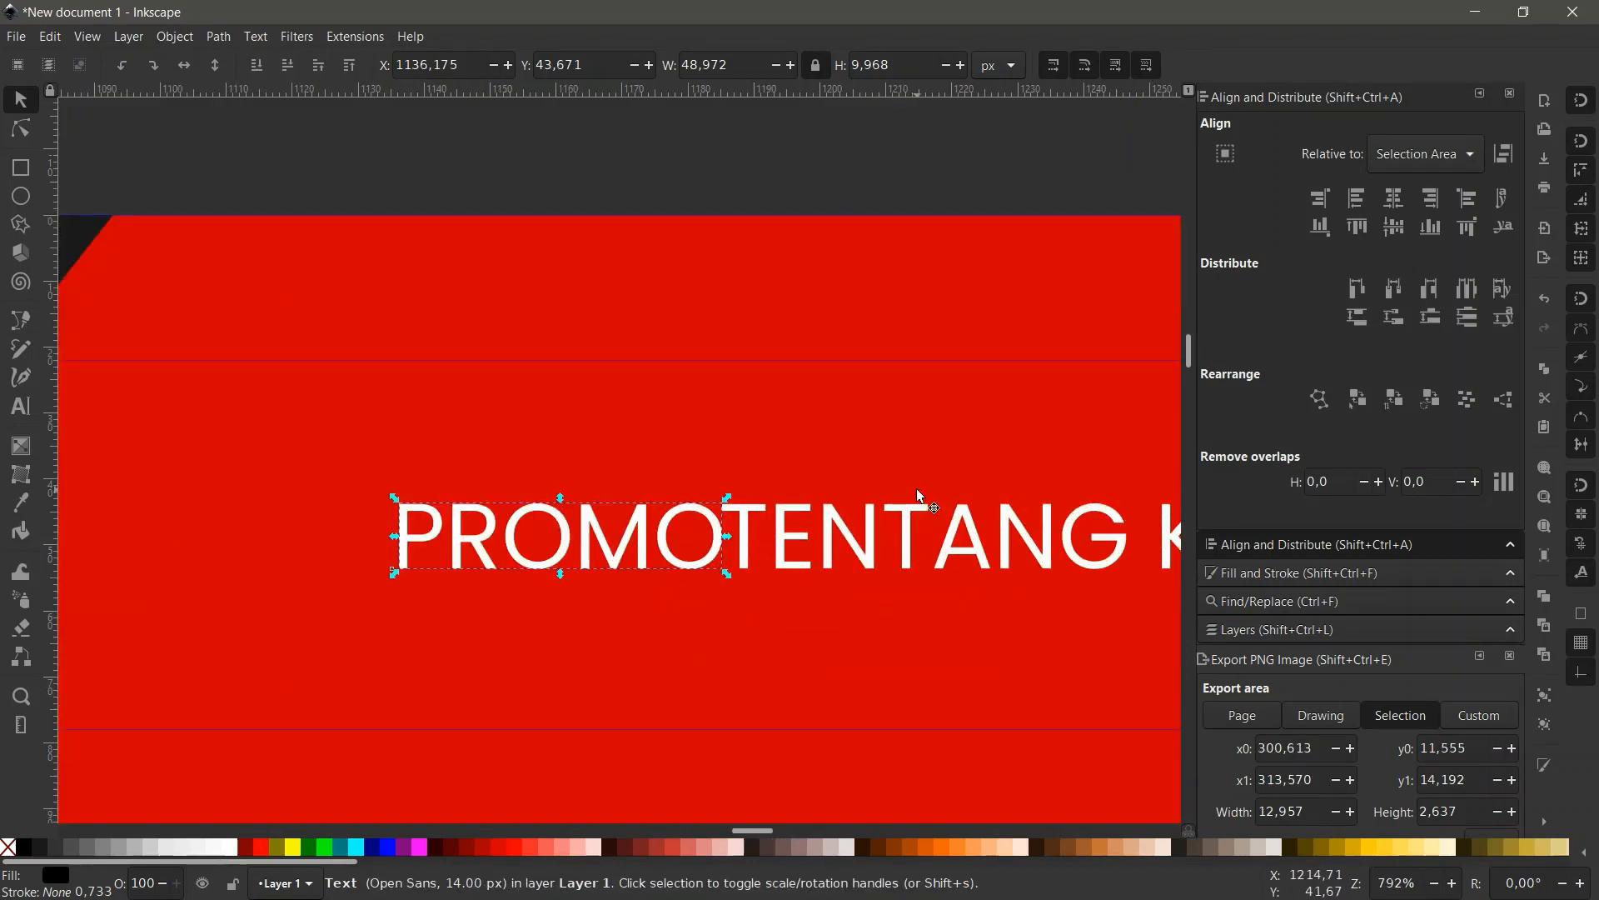
Nudge "PROMO" 4 px to the left and back again to test the nudge distance.
{"action": "key", "text": "Left"}
{"action": "key", "text": "Left"}
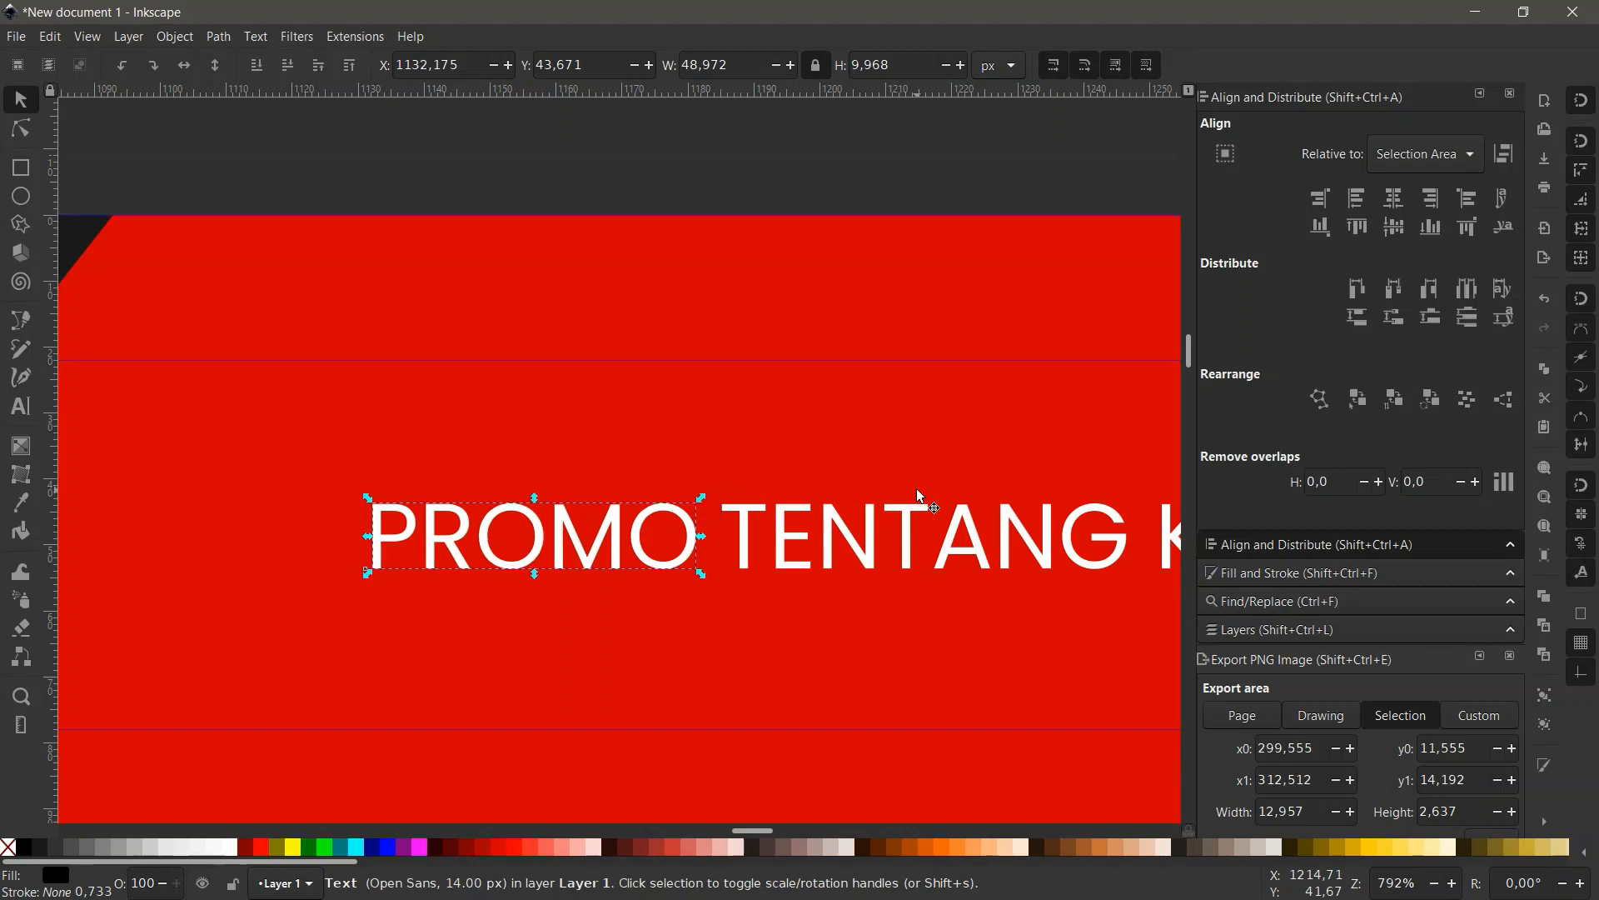
{"action": "key", "text": "Right"}
{"action": "key", "text": "Right"}
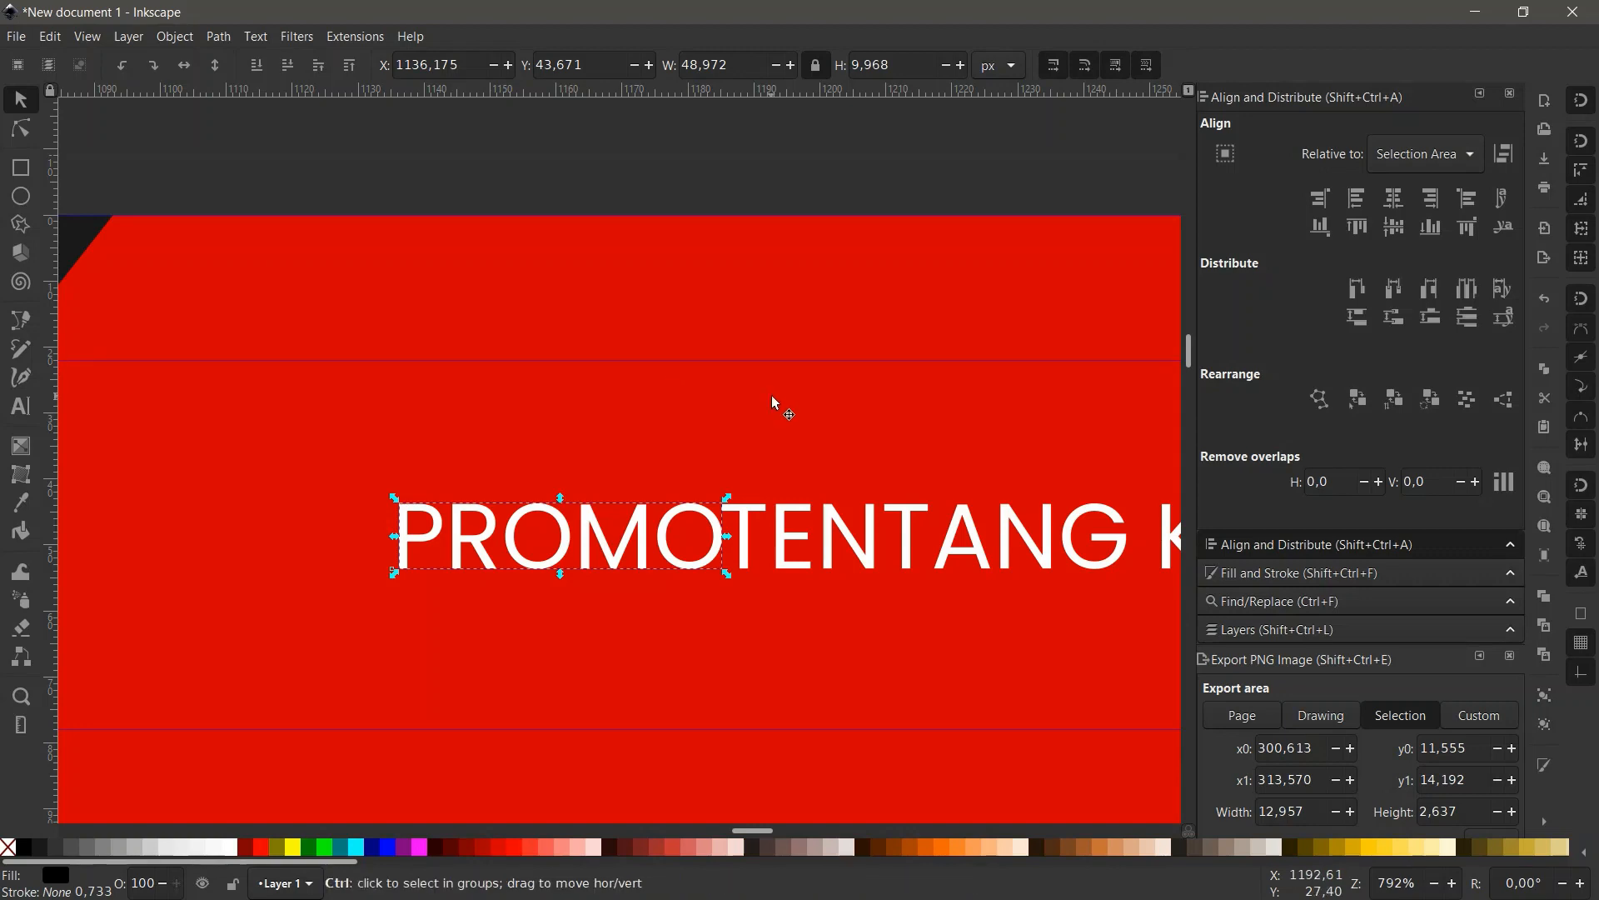
Set the X position of "PROMO" to 1136 px and nudge it left to X 1132 px.
{"action": "scroll", "coordinate": [750, 408], "scroll_direction": "down", "scroll_amount": 2}
{"action": "scroll", "coordinate": [653, 450], "scroll_direction": "up", "scroll_amount": 2}
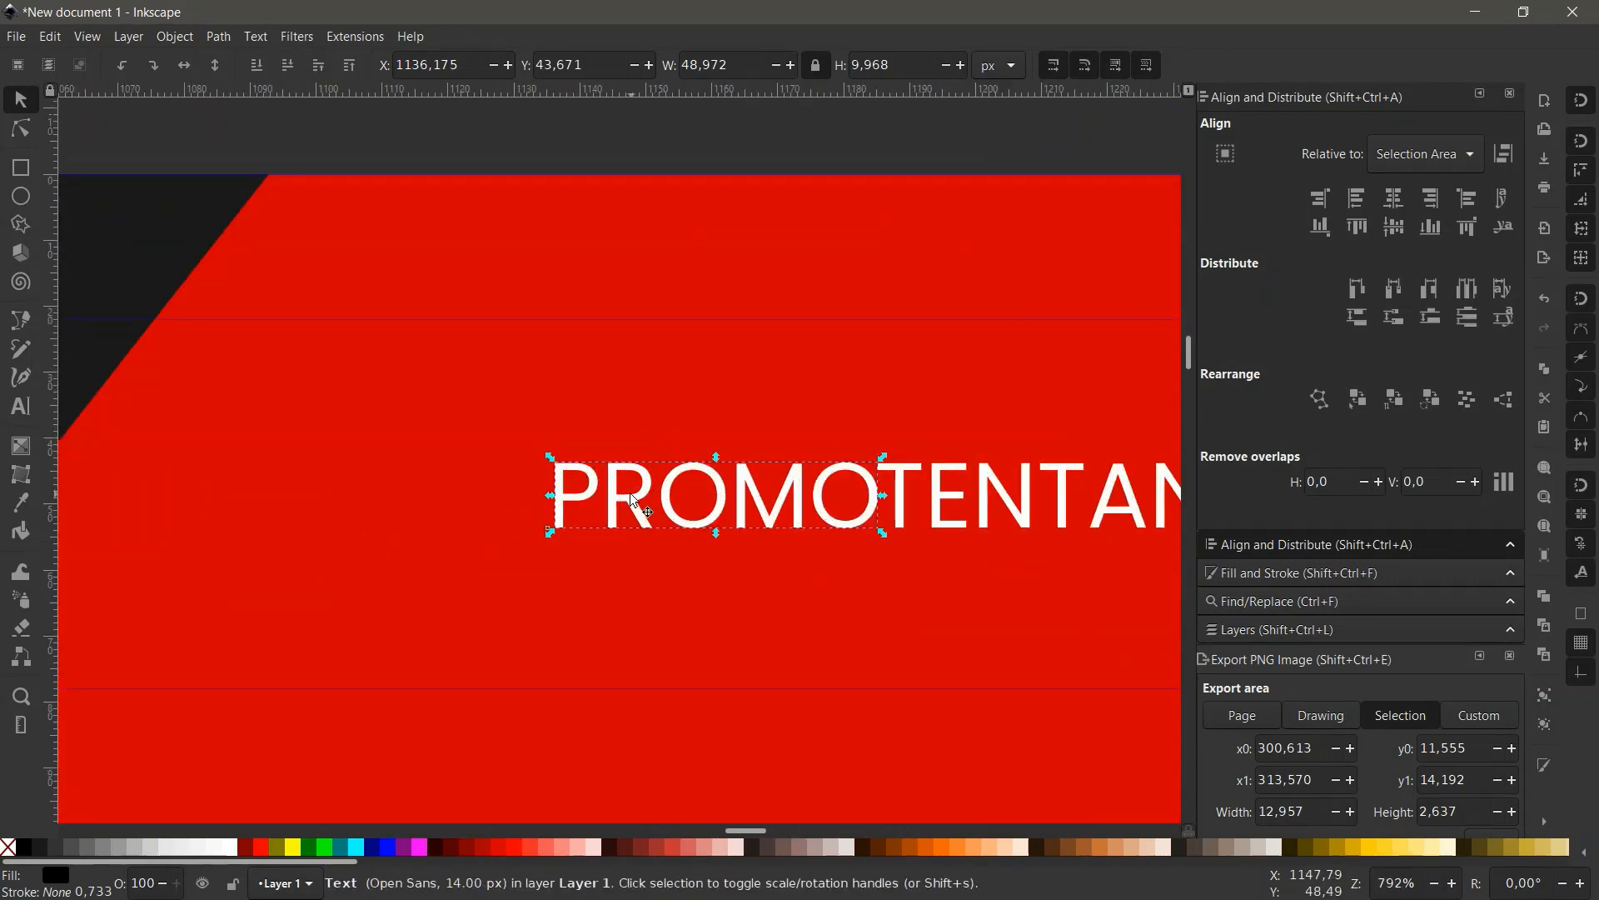
{"action": "key", "text": "ctrl+a"}
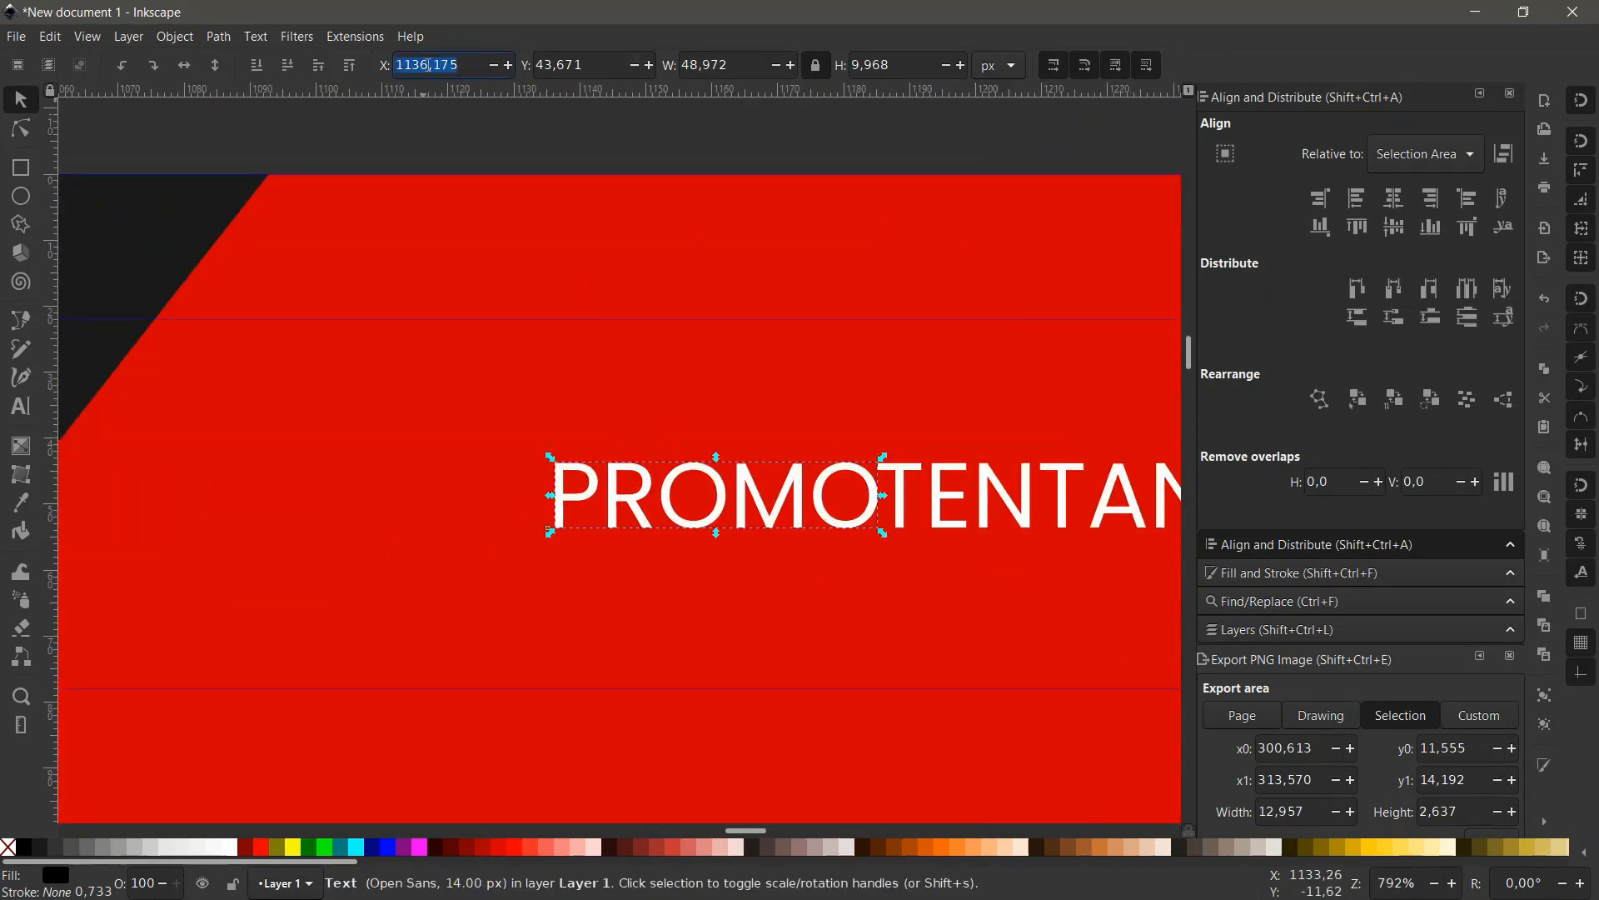
{"action": "type", "text": "1136"}
{"action": "key", "text": "Return"}
{"action": "left_click", "coordinate": [604, 492]}
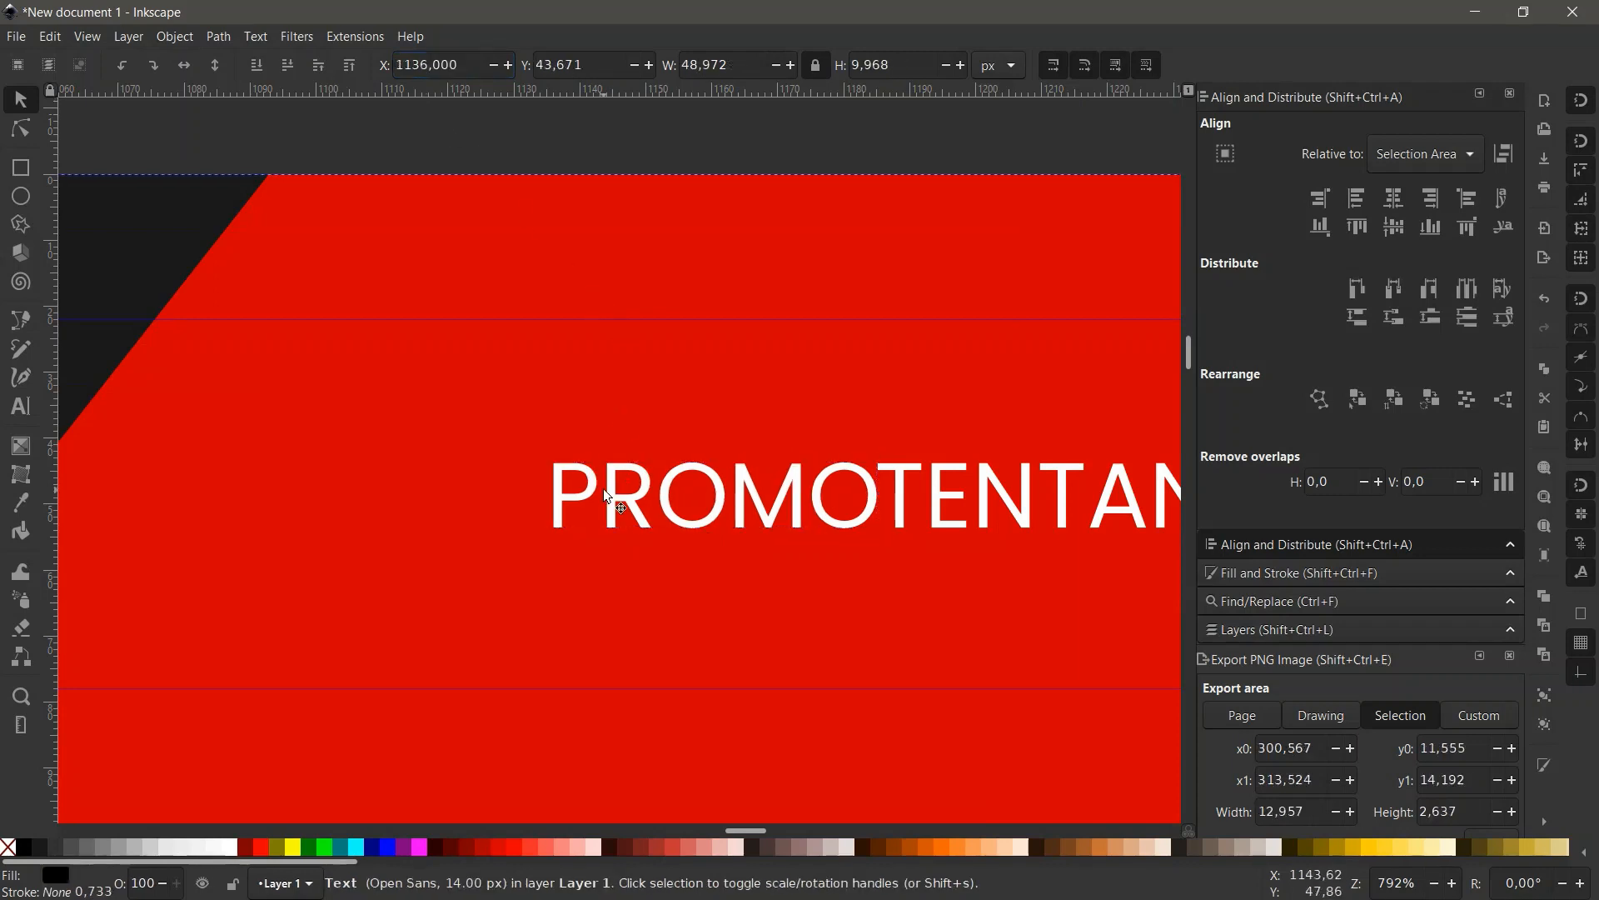
{"action": "key", "text": "Left"}
{"action": "key", "text": "Left"}
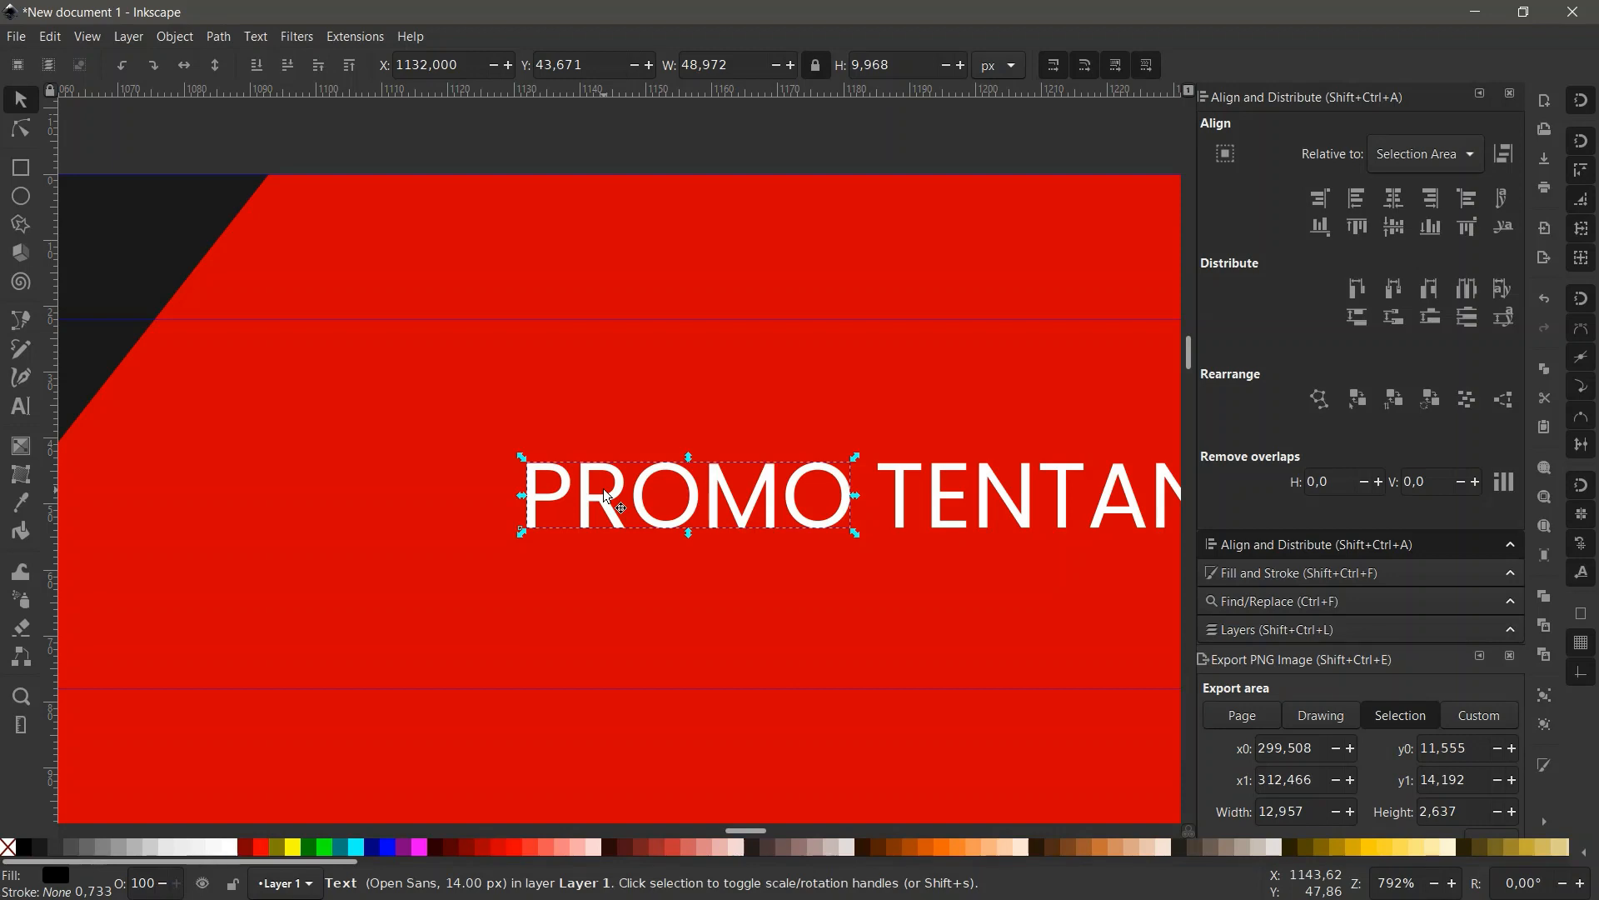
Check the arrow-key movement distance in the Steps preferences and close the preferences.
{"action": "left_click", "coordinate": [52, 39]}
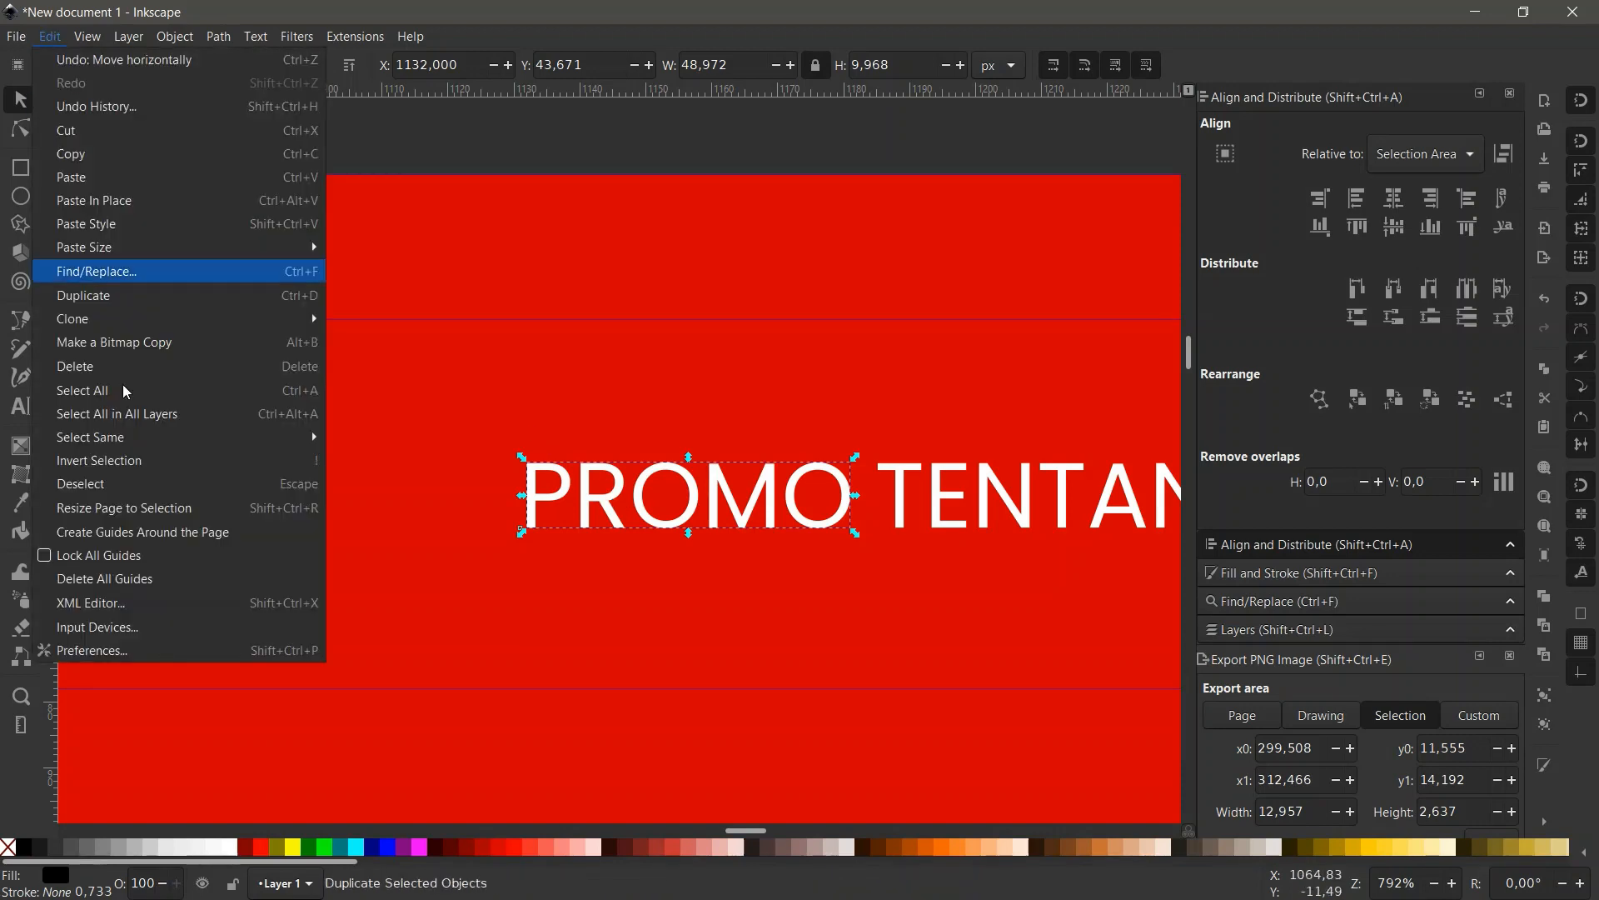
{"action": "left_click", "coordinate": [94, 646]}
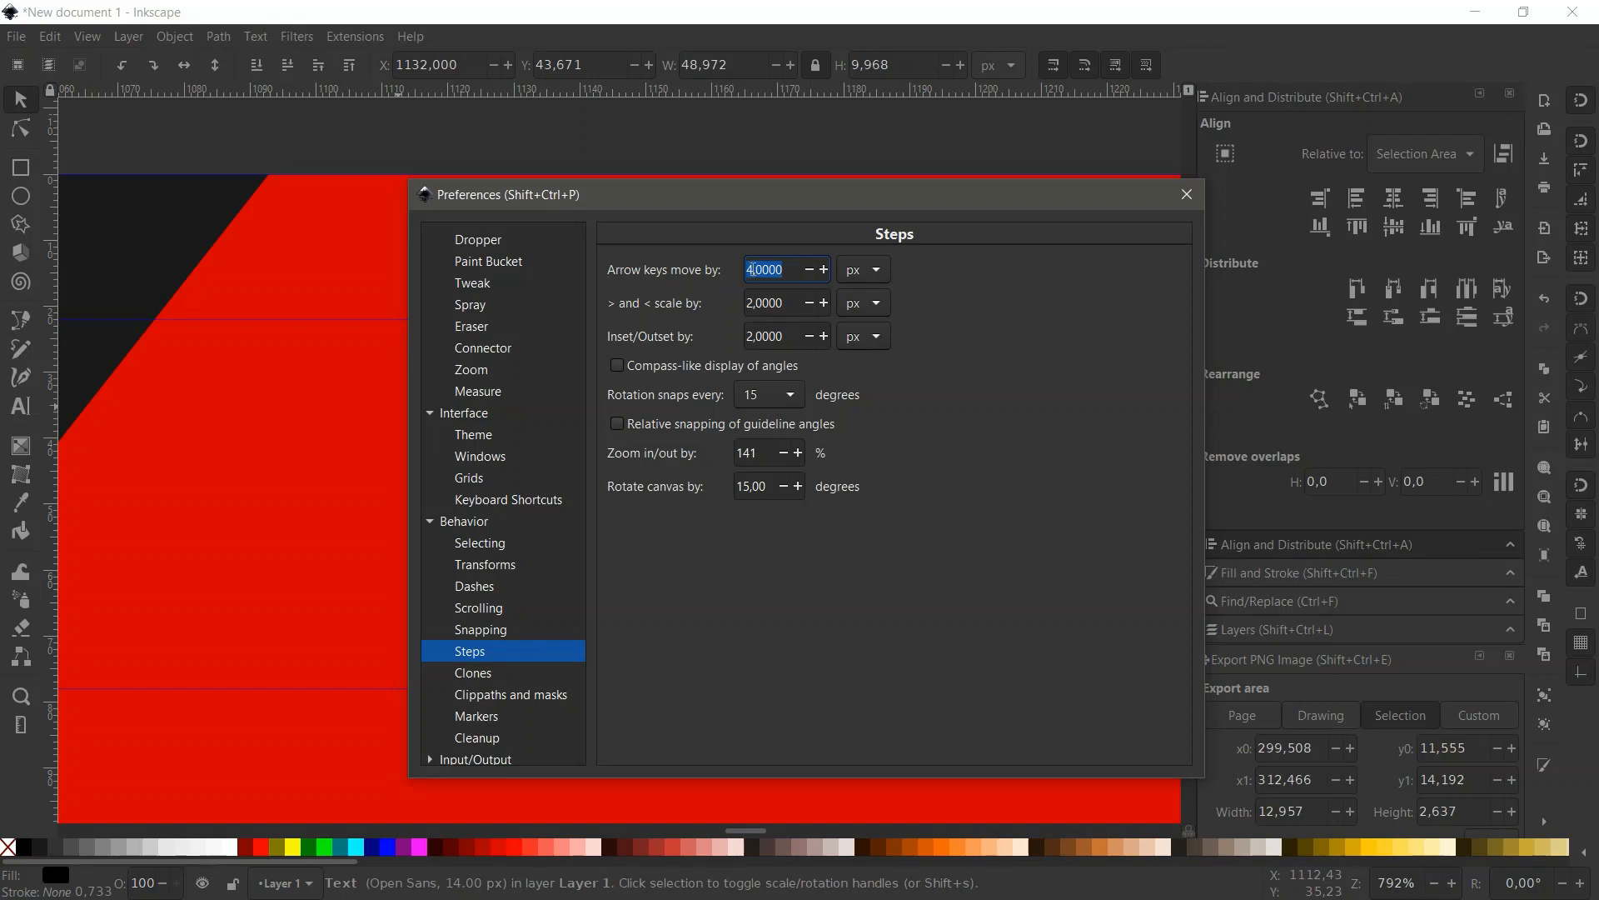
{"action": "left_click", "coordinate": [1184, 197]}
{"action": "left_click", "coordinate": [737, 563]}
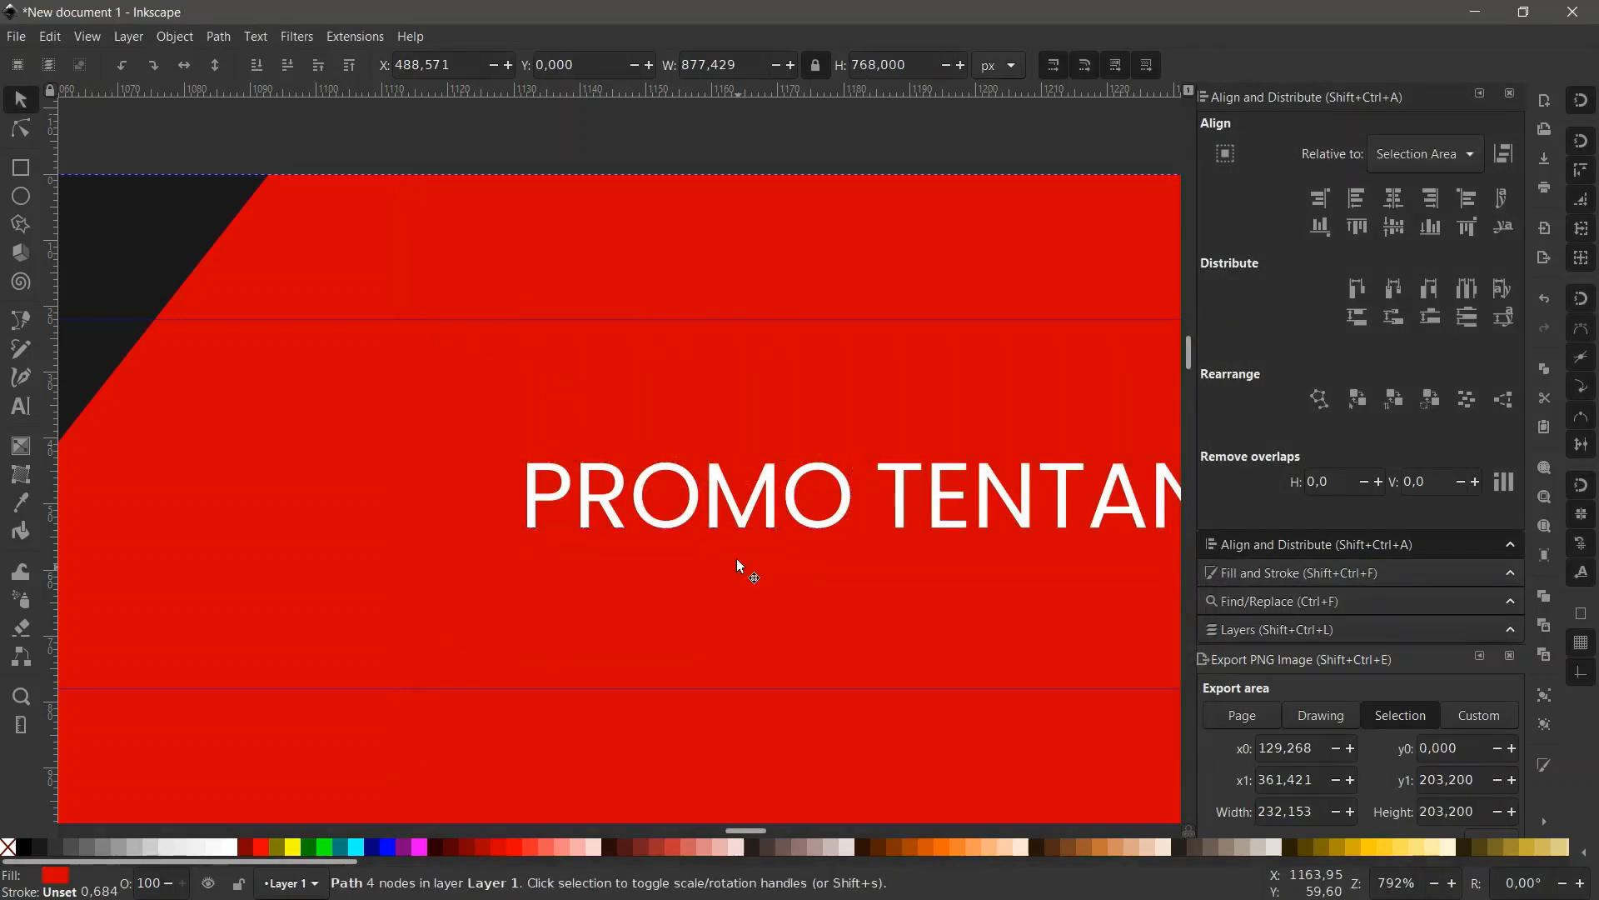
Nudge "PROMO" left to X 1104 px, leaving a gap of about 32 px before "TENTANG KAMI".
{"action": "left_click", "coordinate": [825, 492]}
{"action": "scroll", "coordinate": [908, 438], "scroll_direction": "down", "scroll_amount": 2}
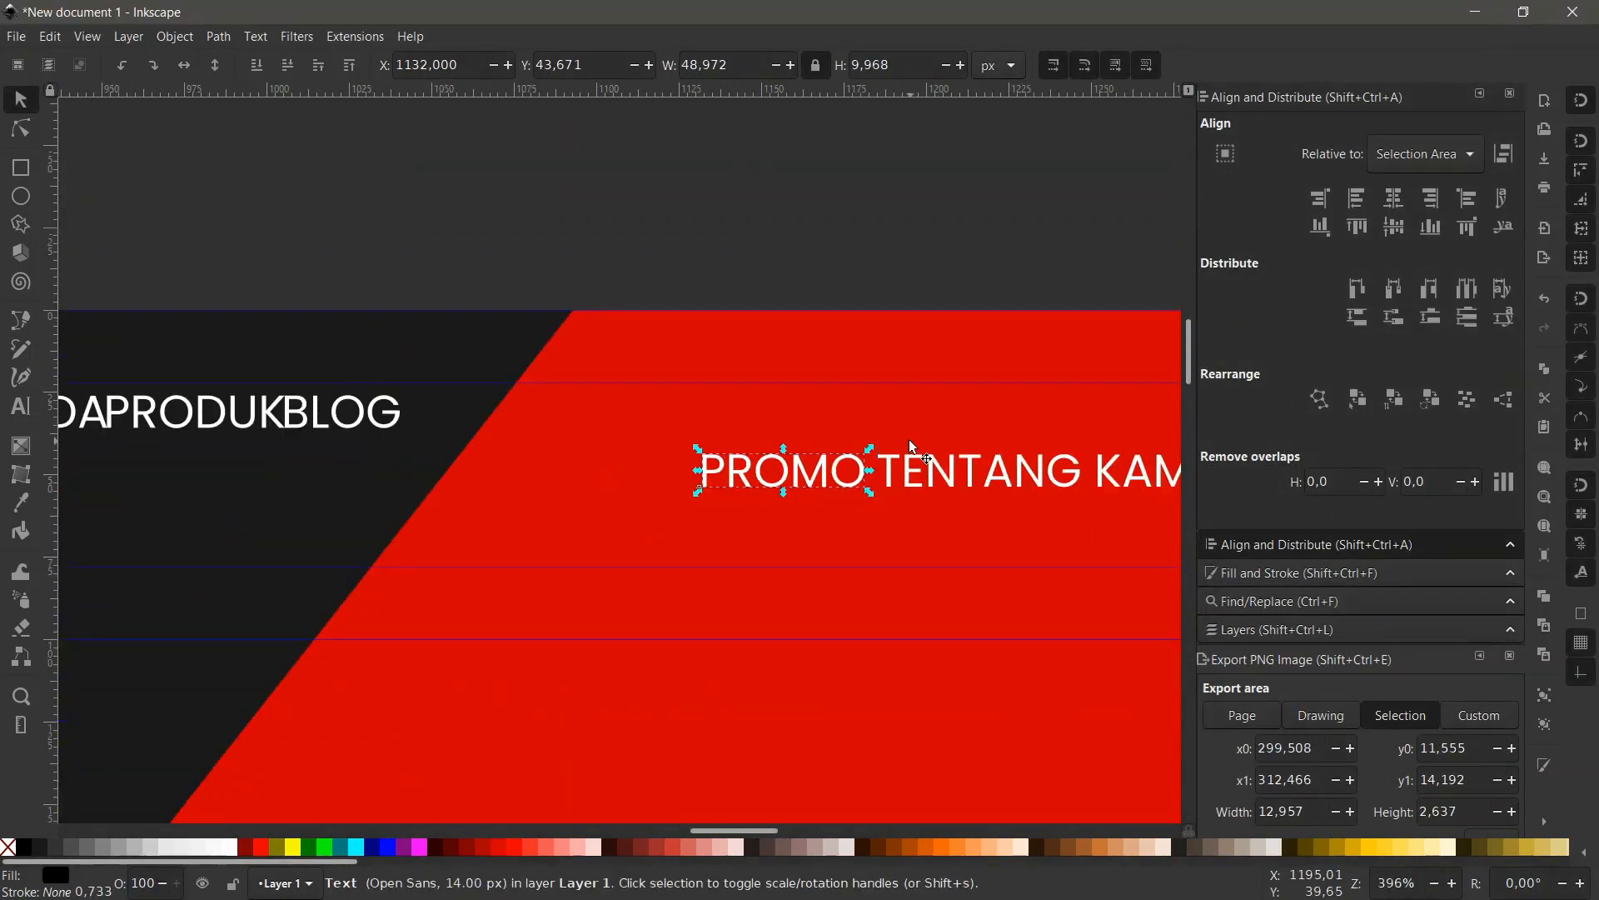
{"action": "scroll", "coordinate": [913, 438], "scroll_direction": "up", "scroll_amount": 1}
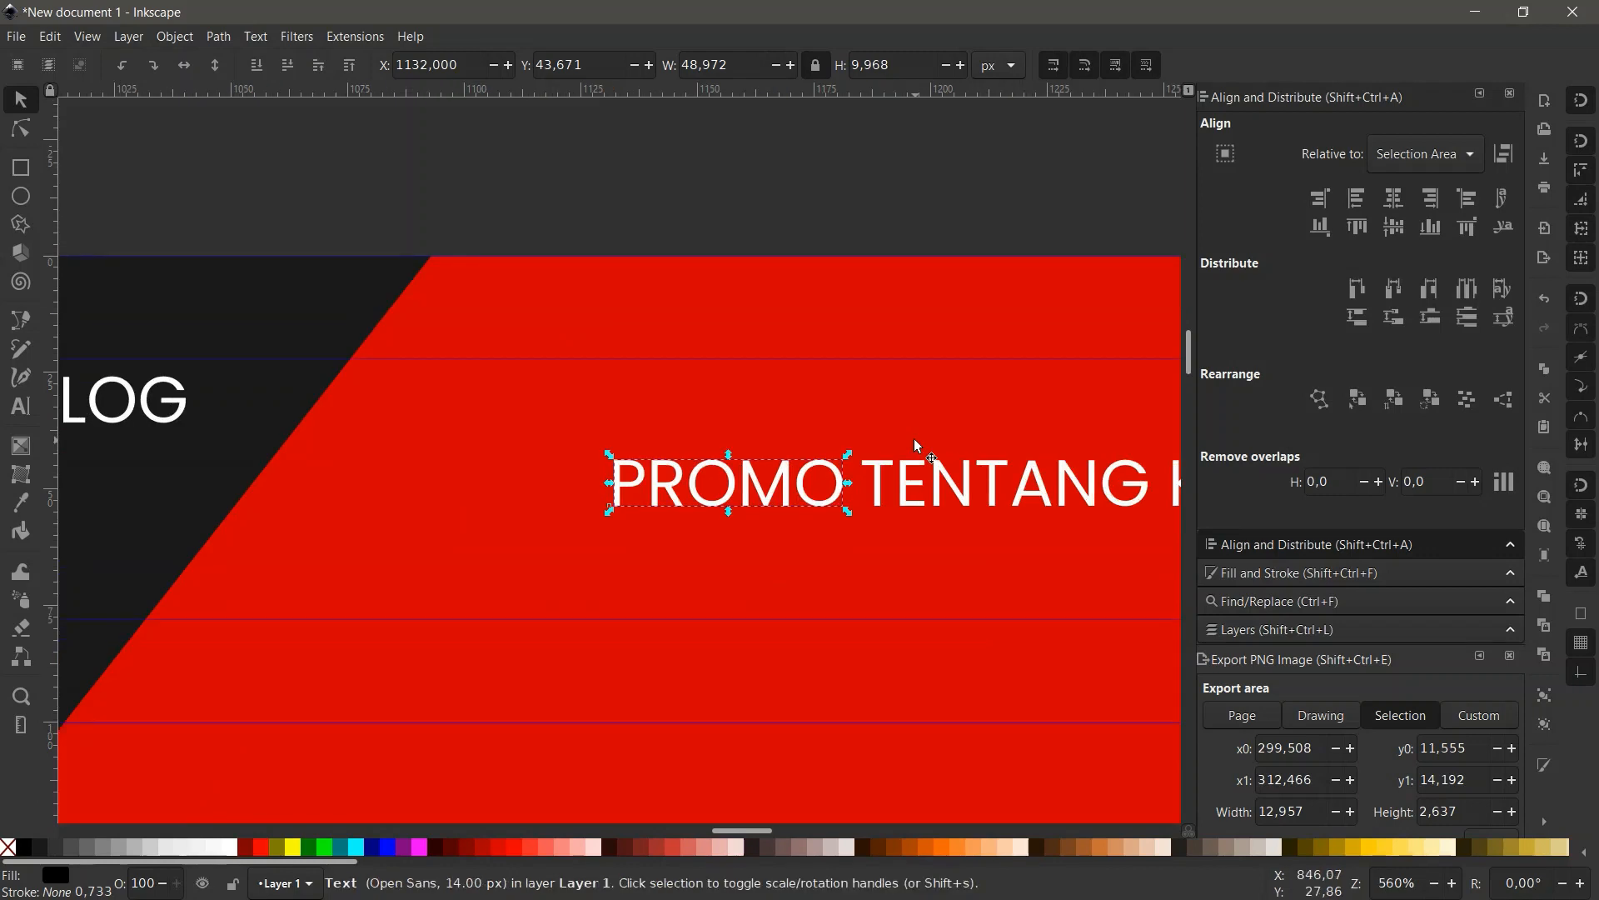
{"action": "key", "text": "Left"}
{"action": "key", "text": "Left"}
{"action": "key", "text": "Left"}
{"action": "key", "text": "Left"}
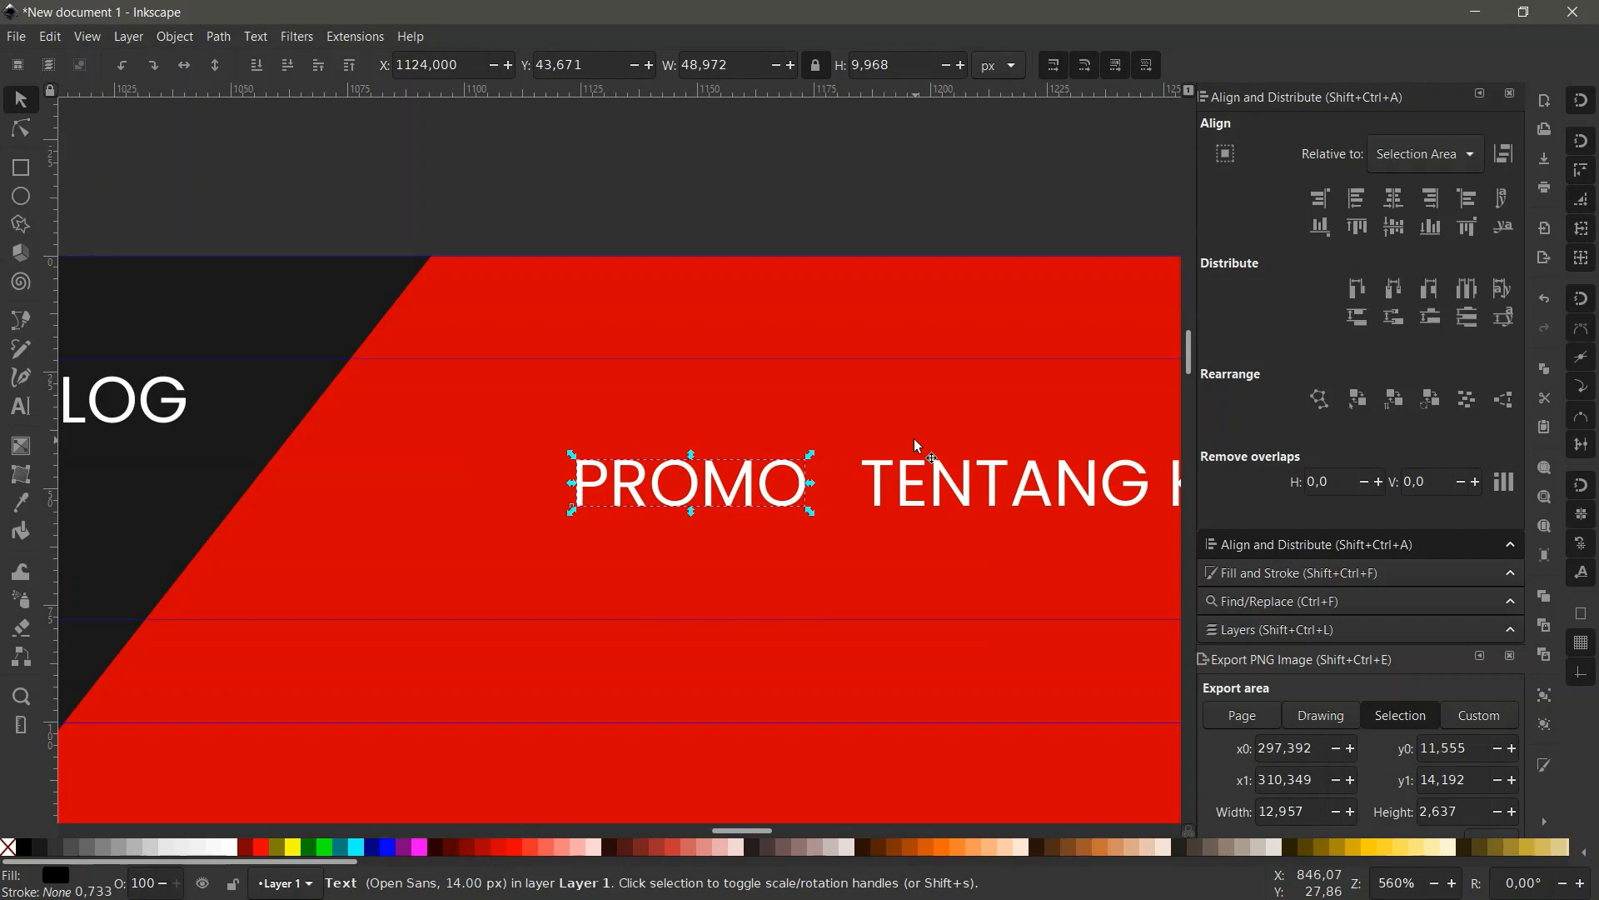
{"action": "key", "text": "ctrl+z"}
{"action": "key", "text": "Left"}
{"action": "key", "text": "Left"}
{"action": "key", "text": "Left"}
{"action": "key", "text": "Left"}
{"action": "key", "text": "Left"}
{"action": "key", "text": "Left"}
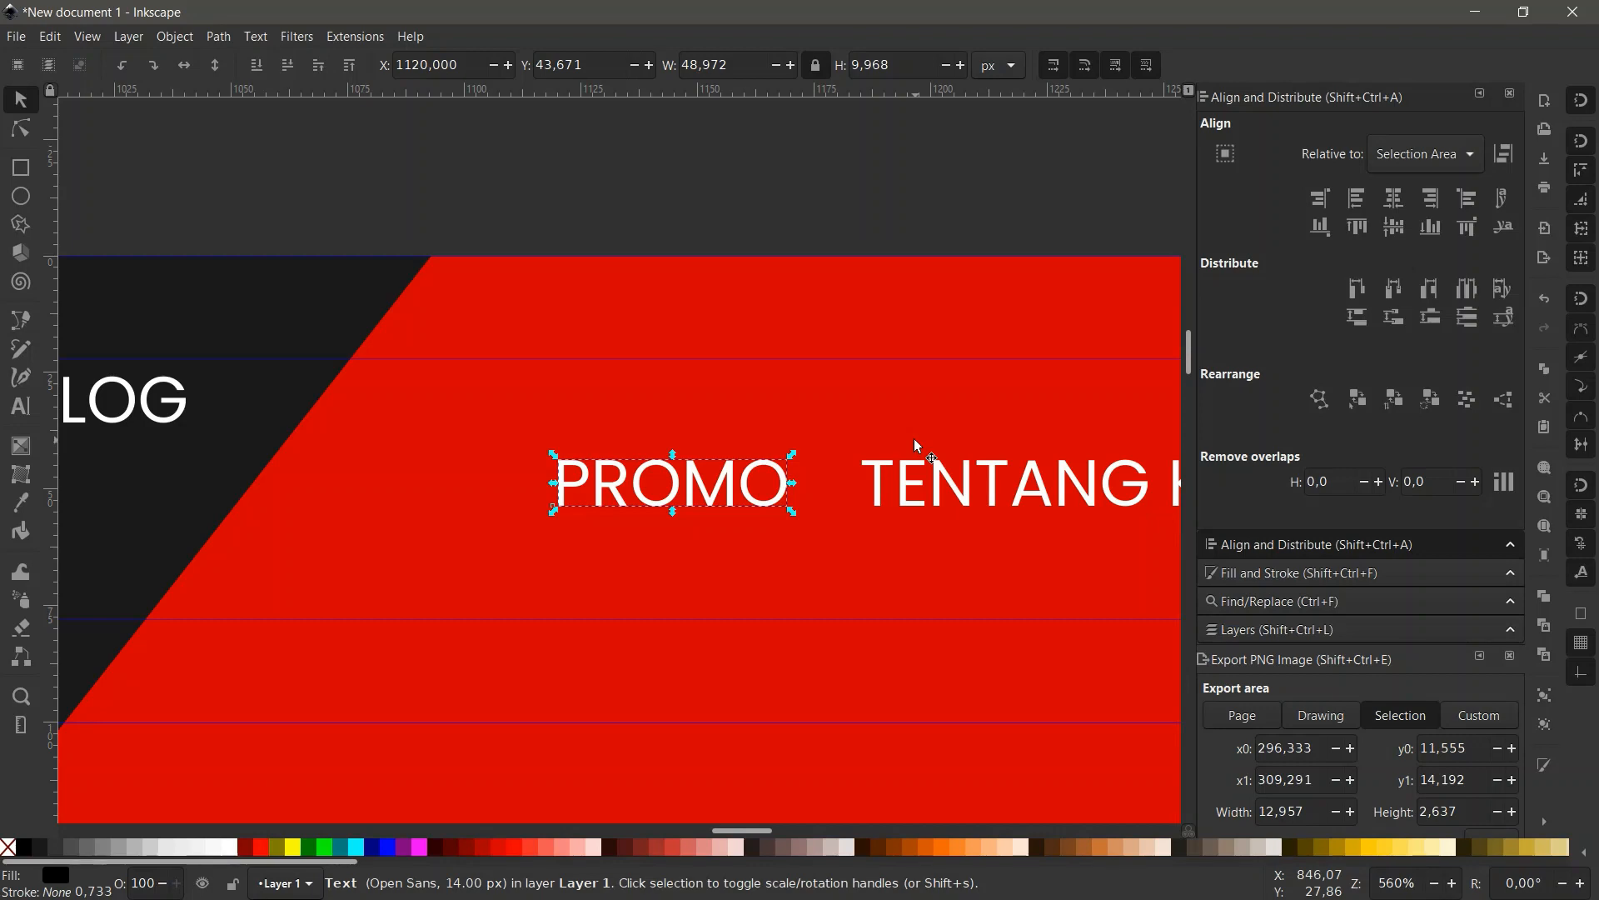
{"action": "key", "text": "Left"}
{"action": "key", "text": "Left"}
{"action": "key", "text": "Left"}
{"action": "key", "text": "Left"}
{"action": "key", "text": "Left"}
{"action": "key", "text": "Left"}
{"action": "key", "text": "Left"}
{"action": "key", "text": "Left"}
{"action": "scroll", "coordinate": [798, 446], "scroll_direction": "down", "scroll_amount": 3}
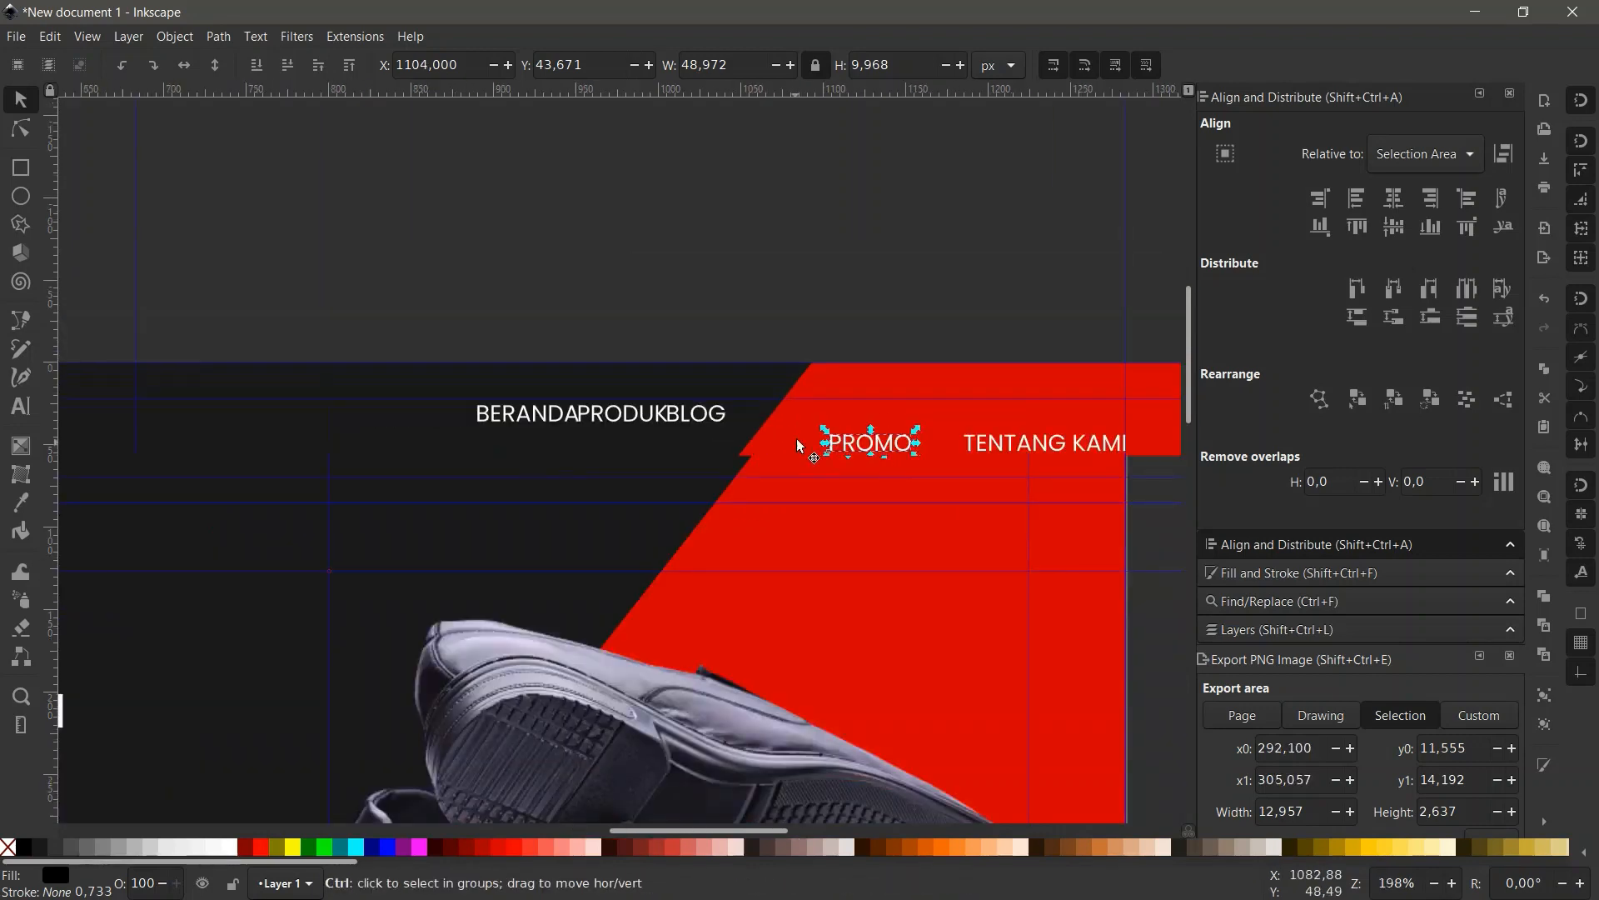
Snap "BLOG" against the left edge of "PROMO" on the same line and nudge it left to leave a gap of about 32 px.
{"action": "scroll", "coordinate": [798, 445], "scroll_direction": "up", "scroll_amount": 1}
{"action": "left_click", "coordinate": [657, 405]}
{"action": "left_click_drag", "start_coordinate": [657, 406], "coordinate": [815, 433]}
{"action": "key", "text": "Left"}
{"action": "key", "text": "Left"}
{"action": "key", "text": "Left"}
{"action": "key", "text": "Left"}
{"action": "key", "text": "Left"}
{"action": "key", "text": "Left"}
{"action": "key", "text": "Left"}
{"action": "key", "text": "Left"}
{"action": "key", "text": "Left"}
{"action": "key", "text": "Left"}
{"action": "key", "text": "Left"}
{"action": "key", "text": "Left"}
{"action": "key", "text": "Left"}
{"action": "key", "text": "Left"}
{"action": "key", "text": "Left"}
{"action": "key", "text": "Left"}
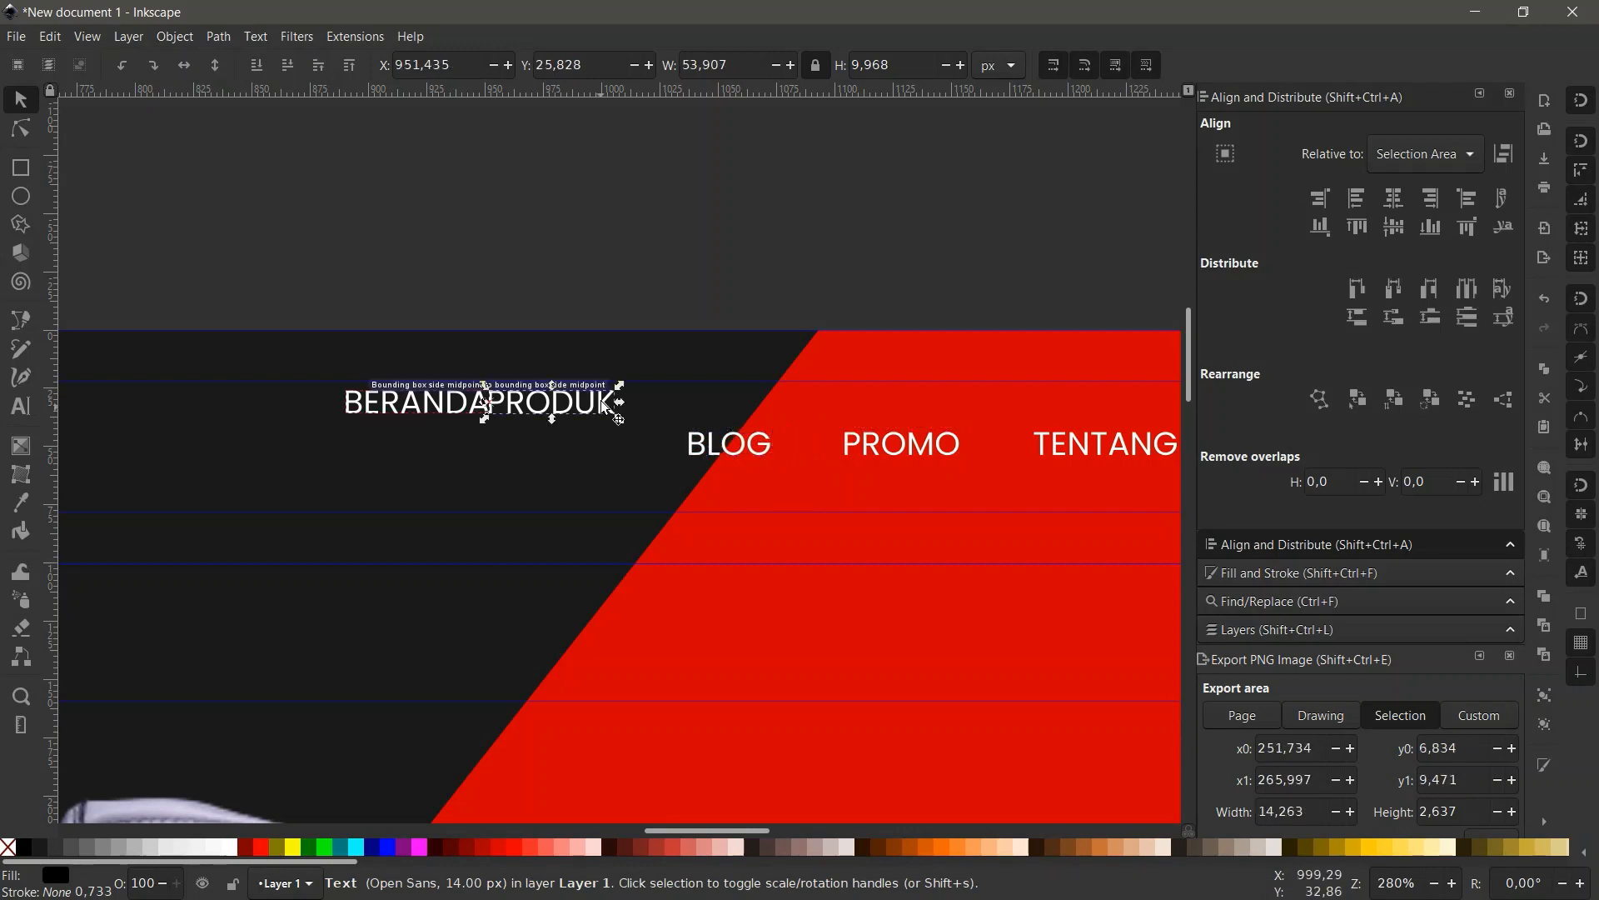
Snap "PRODUK" against the left edge of "BLOG" on the same line and nudge it left to about X 951.3 px.
{"action": "left_click_drag", "start_coordinate": [590, 398], "coordinate": [665, 436]}
{"action": "key", "text": "Left"}
{"action": "key", "text": "Left"}
{"action": "key", "text": "Left"}
{"action": "key", "text": "Left"}
{"action": "key", "text": "Left"}
{"action": "key", "text": "Left"}
{"action": "key", "text": "Left"}
{"action": "key", "text": "Left"}
{"action": "key", "text": "Left"}
{"action": "key", "text": "Left"}
{"action": "key", "text": "Left"}
{"action": "key", "text": "Left"}
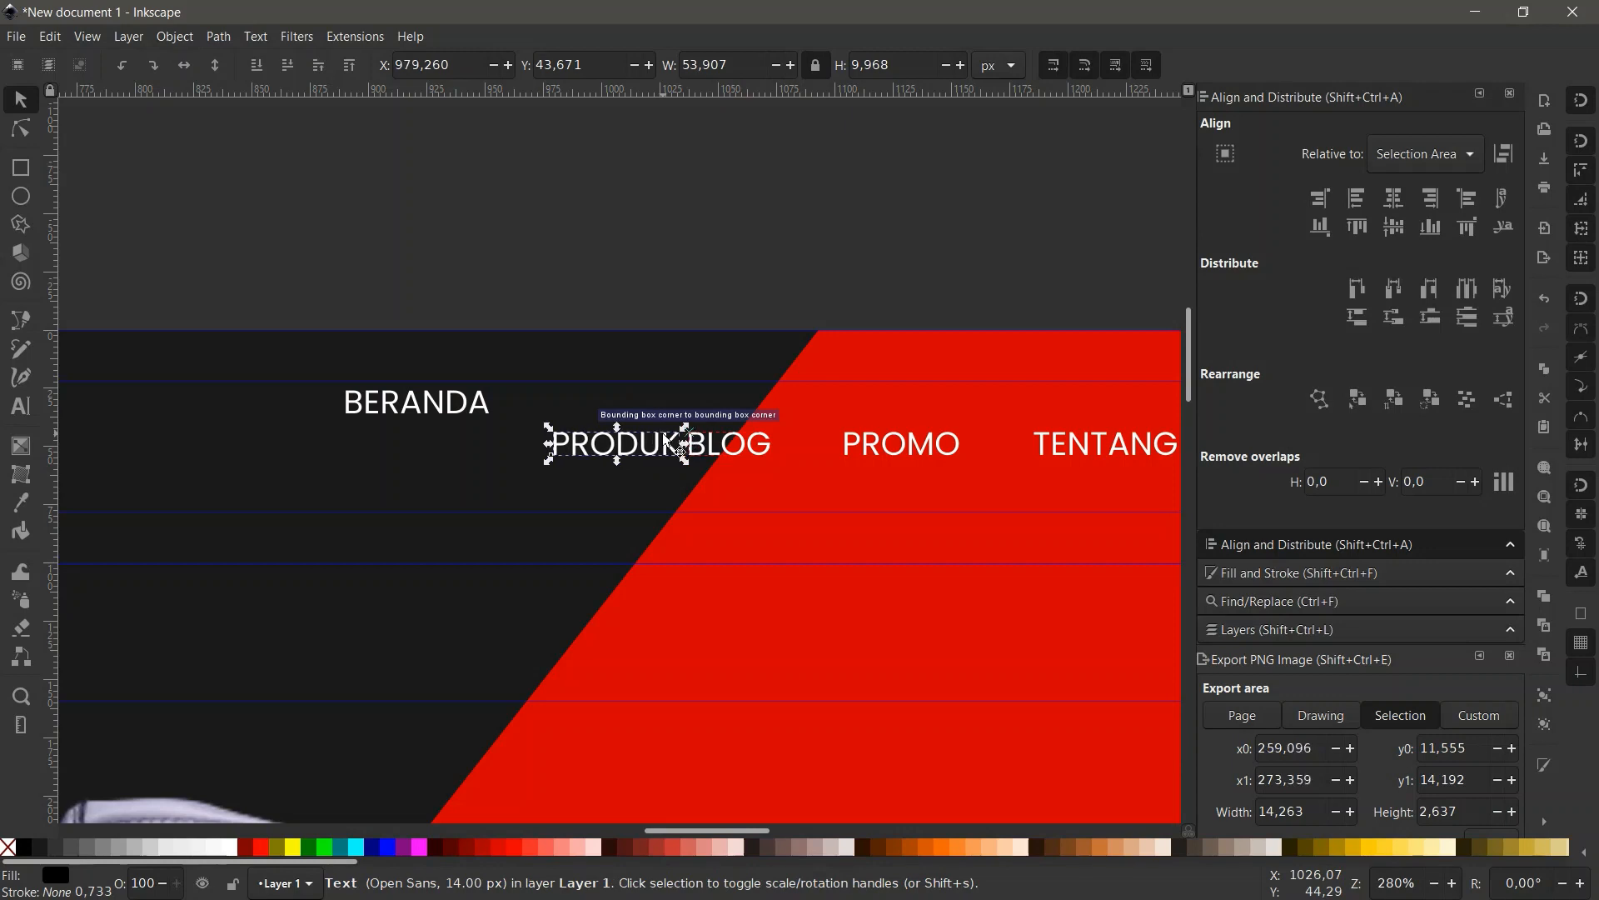
{"action": "key", "text": "Left"}
{"action": "key", "text": "Left"}
{"action": "key", "text": "Left"}
{"action": "key", "text": "Left"}
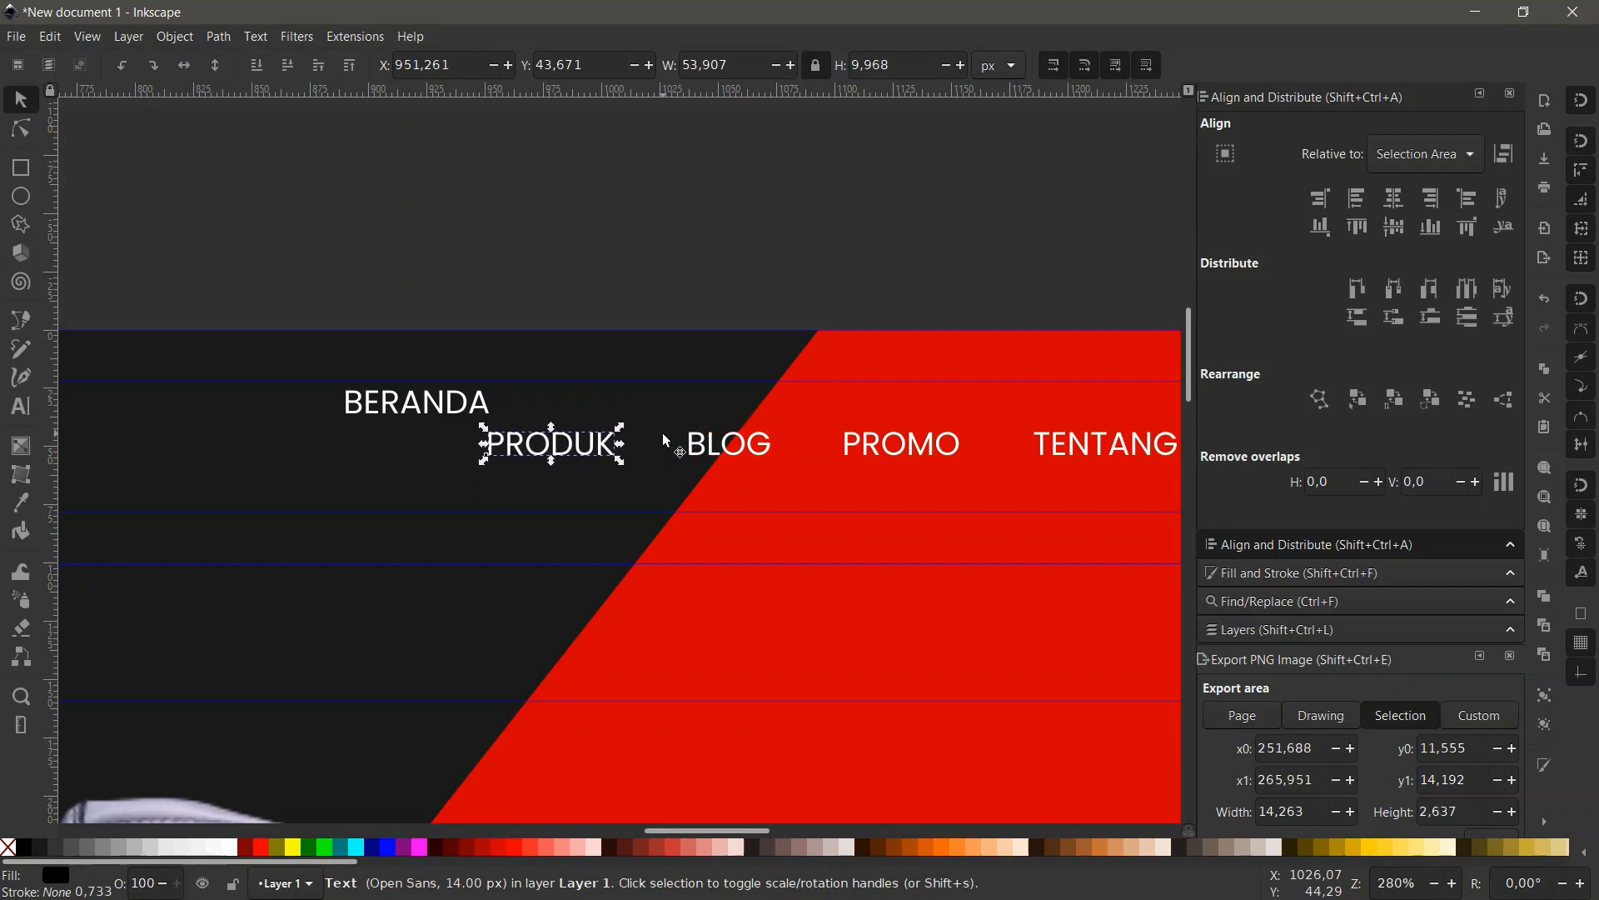
Snap "BERANDA" against the left edge of "PRODUK" on the same line, nudge it left to about X 857.9 px and deselect it.
{"action": "left_click", "coordinate": [473, 403]}
{"action": "left_click_drag", "start_coordinate": [473, 403], "coordinate": [466, 447]}
{"action": "key", "text": "Left"}
{"action": "key", "text": "Left"}
{"action": "key", "text": "Left"}
{"action": "key", "text": "Left"}
{"action": "key", "text": "Left"}
{"action": "key", "text": "Left"}
{"action": "key", "text": "Left"}
{"action": "key", "text": "Left"}
{"action": "key", "text": "Left"}
{"action": "key", "text": "Left"}
{"action": "key", "text": "Left"}
{"action": "key", "text": "Left"}
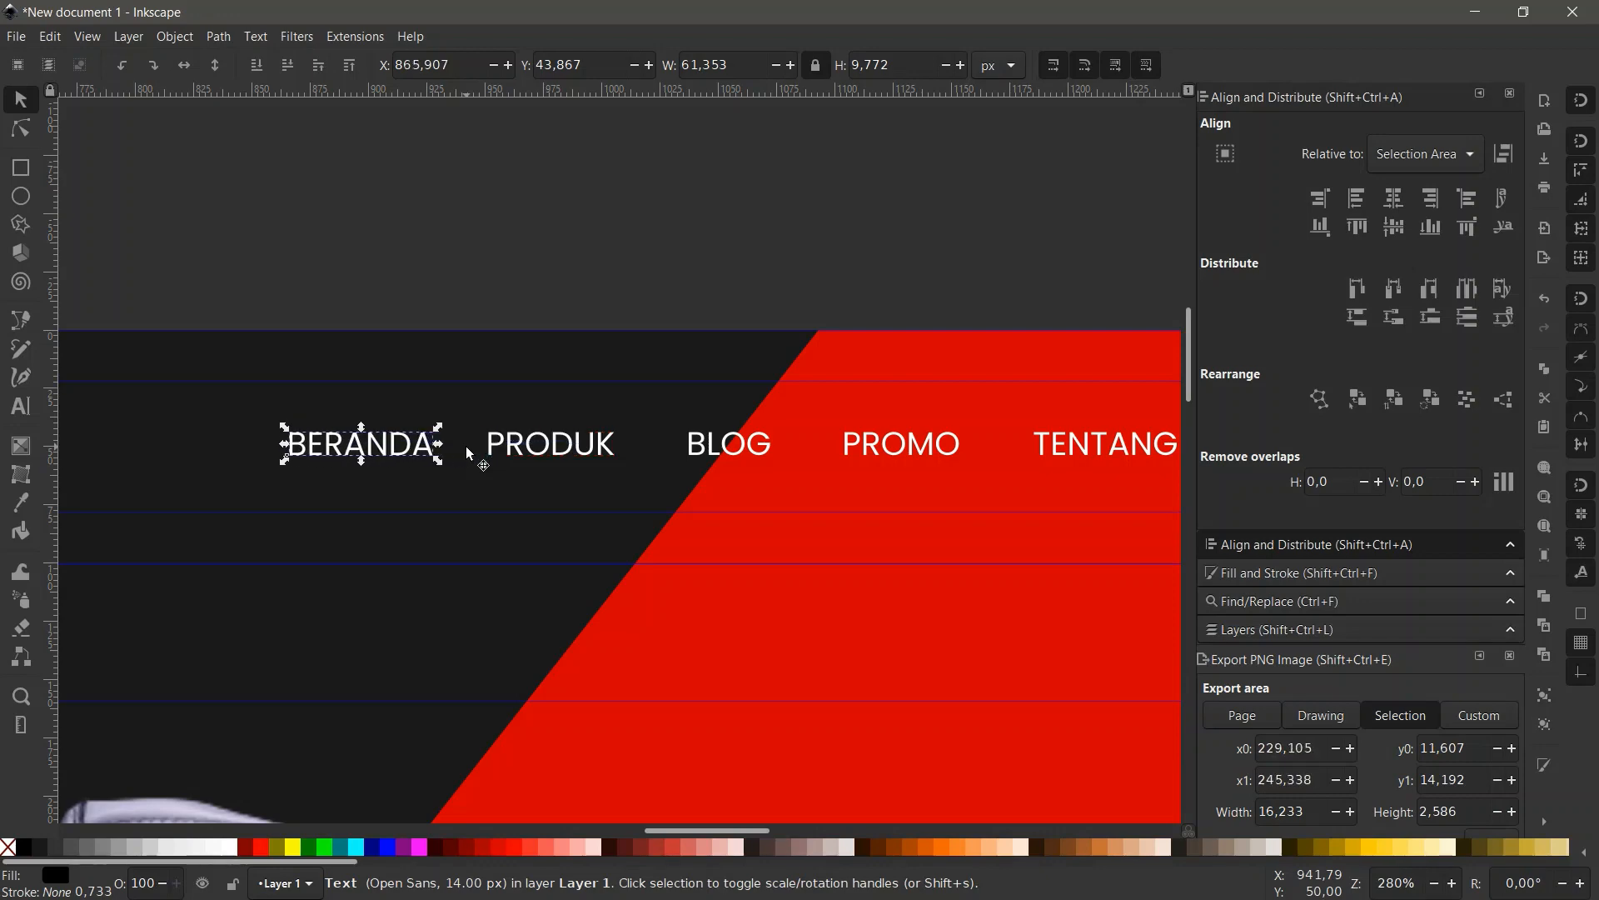
{"action": "scroll", "coordinate": [641, 421], "scroll_direction": "down", "scroll_amount": 4}
{"action": "left_click", "coordinate": [692, 298]}
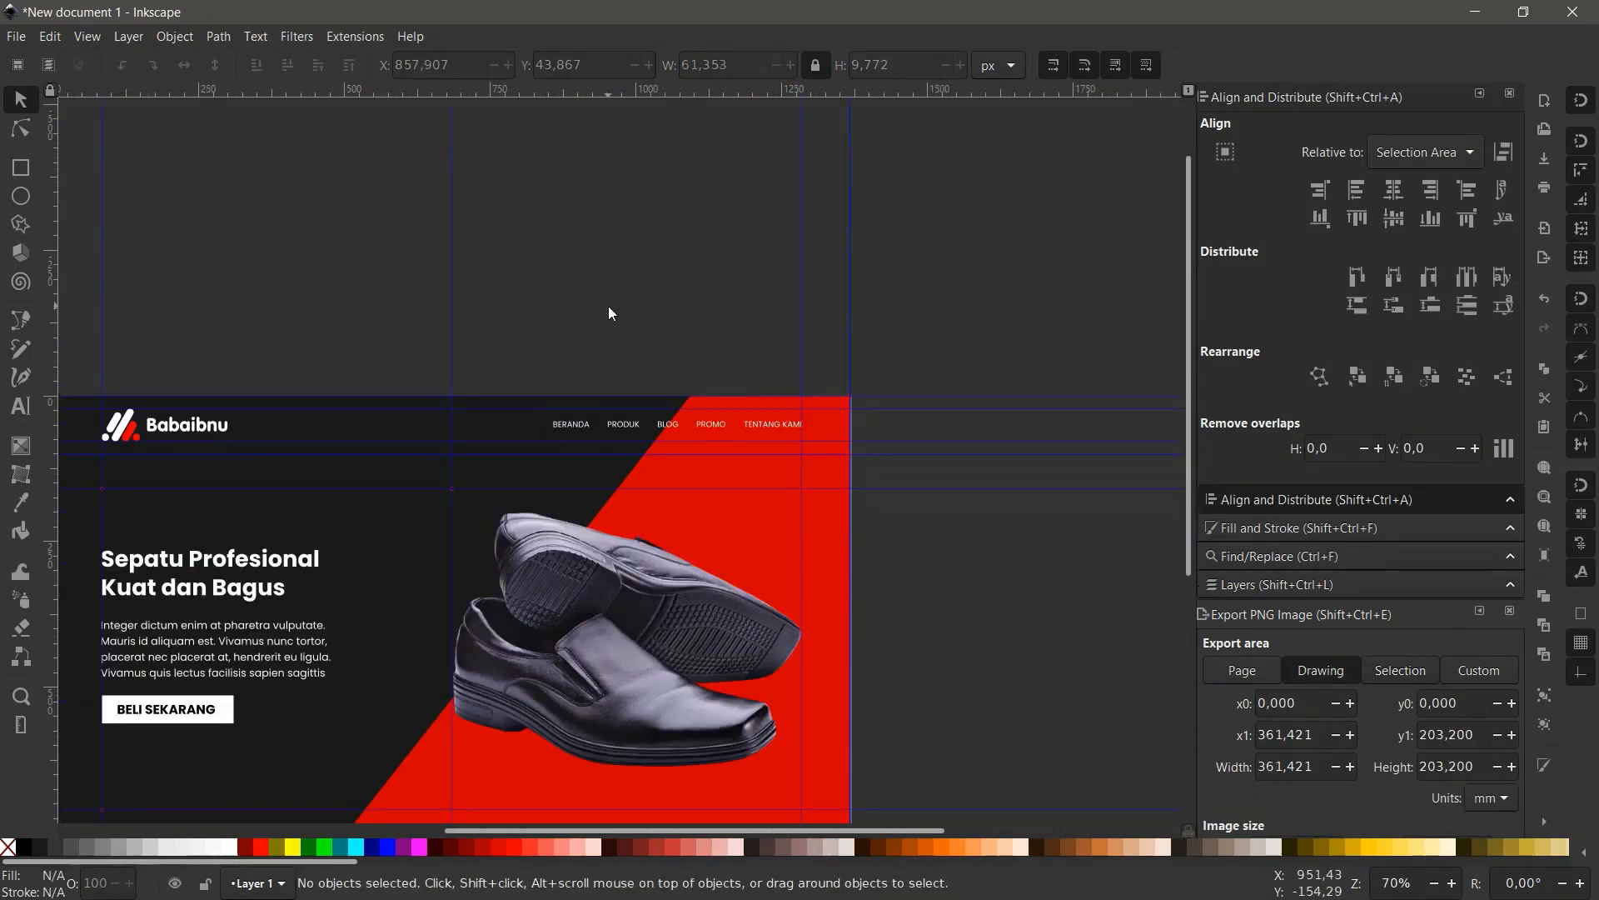
Select the red diagonal background shape and fill it with a brighter red.
{"action": "scroll", "coordinate": [607, 314], "scroll_direction": "down", "scroll_amount": 2}
{"action": "scroll", "coordinate": [536, 400], "scroll_direction": "up", "scroll_amount": 3}
{"action": "scroll", "coordinate": [607, 403], "scroll_direction": "down", "scroll_amount": 2}
{"action": "scroll", "coordinate": [625, 433], "scroll_direction": "up", "scroll_amount": 1}
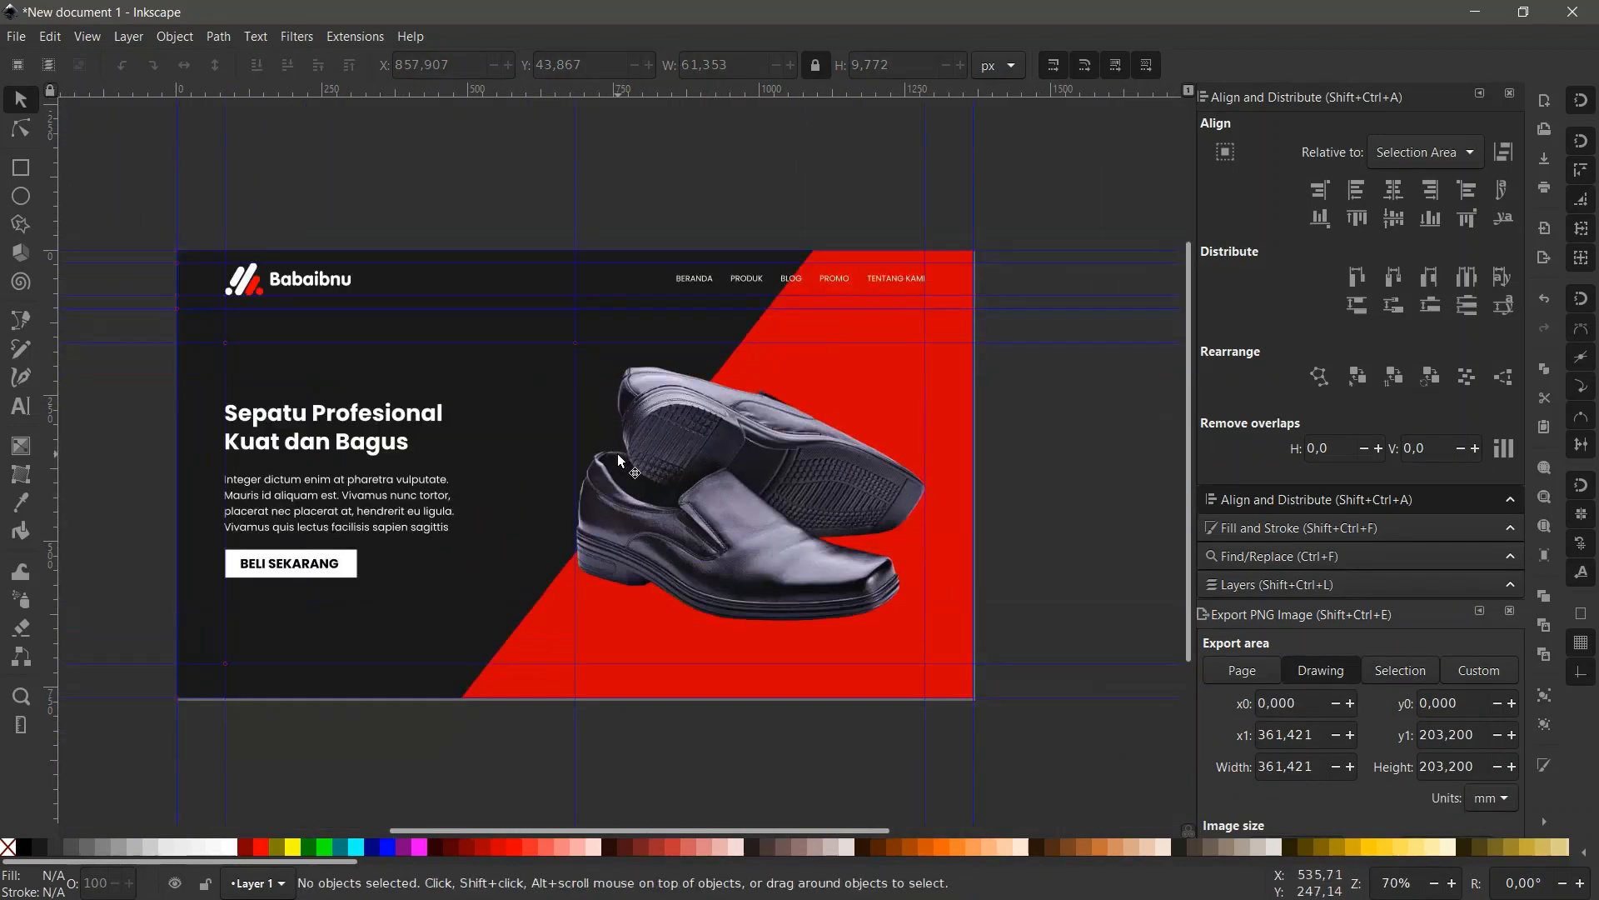
{"action": "left_click", "coordinate": [635, 613]}
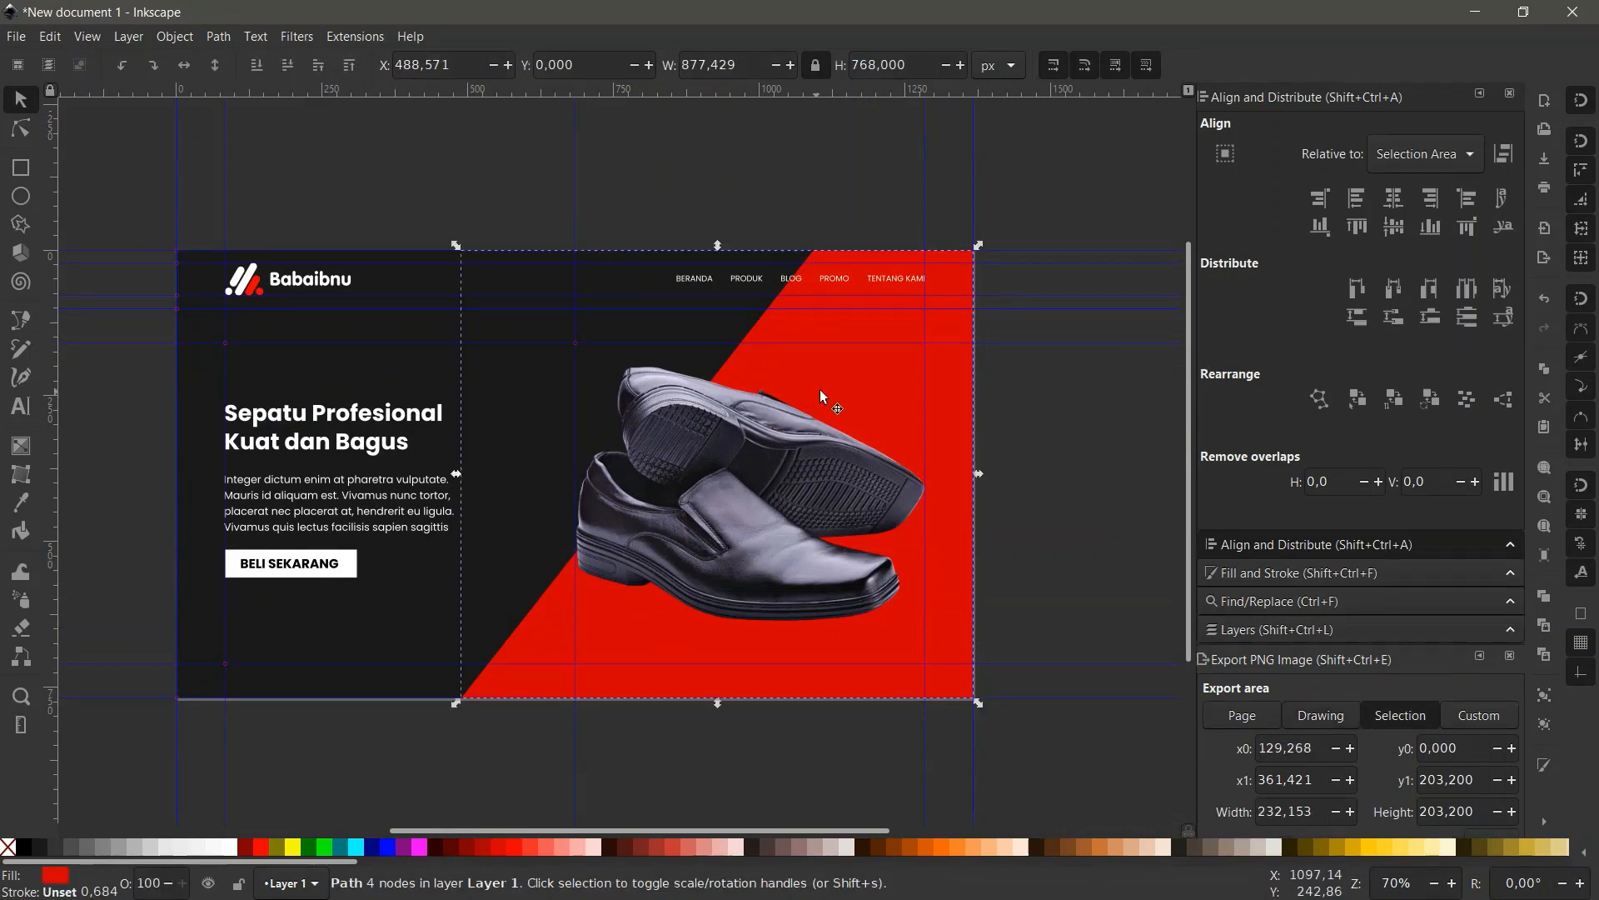
{"action": "left_click", "coordinate": [808, 447]}
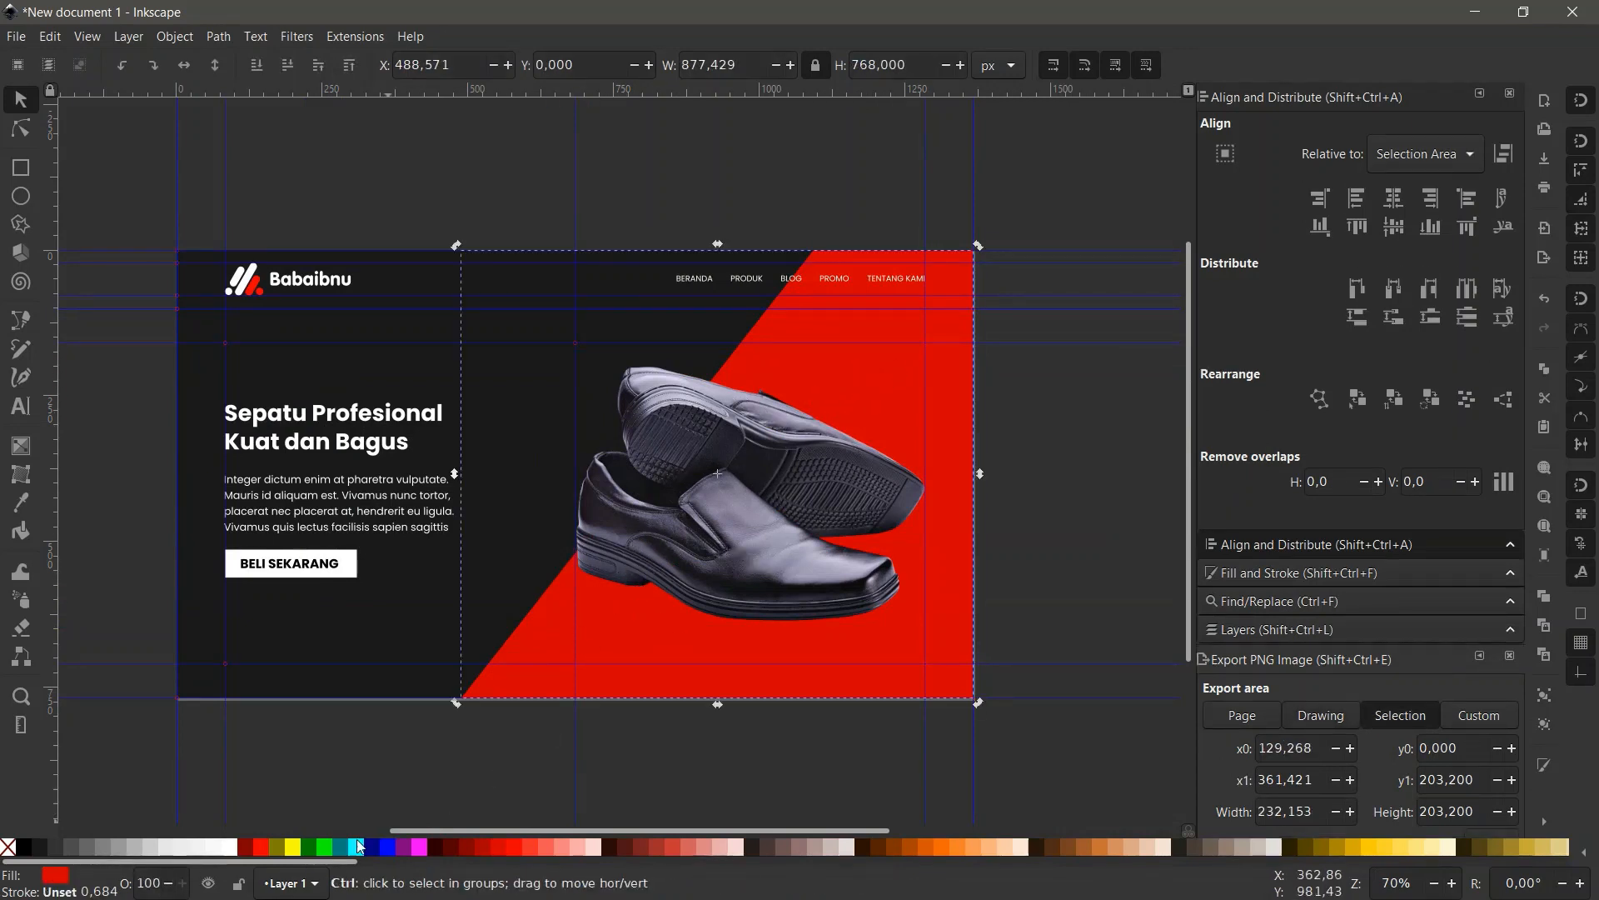
{"action": "left_click", "coordinate": [508, 846]}
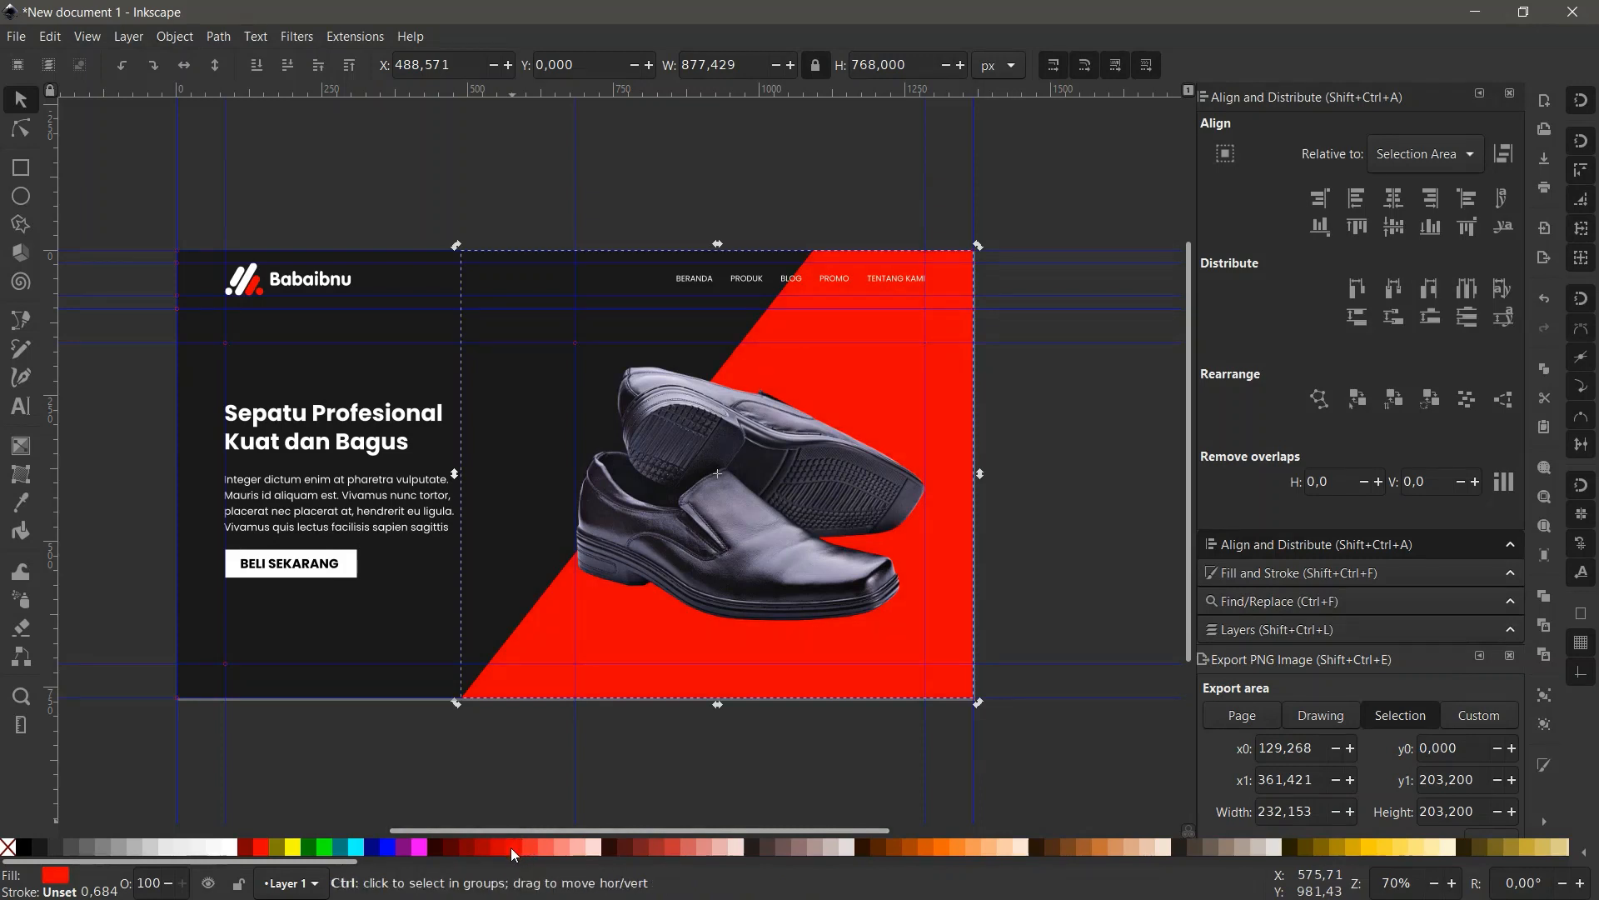
Duplicate the red diagonal shape, fill the copy with darker red and shift its slanted edge right to about X 584 px, behind the shoes.
{"action": "key", "text": "ctrl+d"}
{"action": "left_click", "coordinate": [496, 851]}
{"action": "key", "text": "n"}
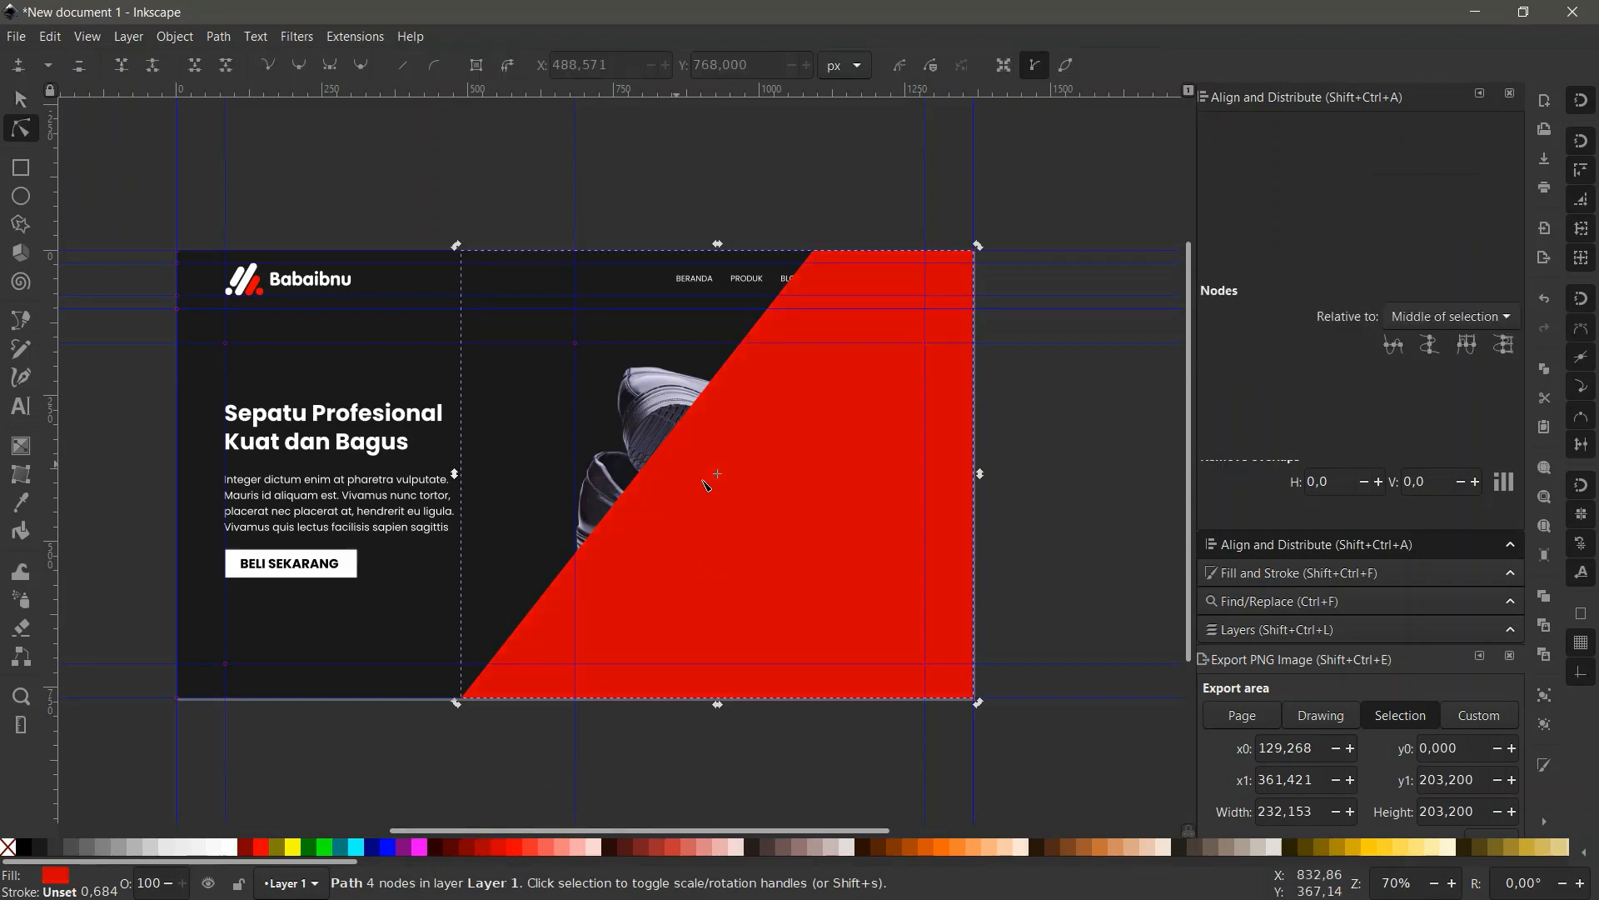
{"action": "left_click_drag", "start_coordinate": [382, 189], "coordinate": [847, 773]}
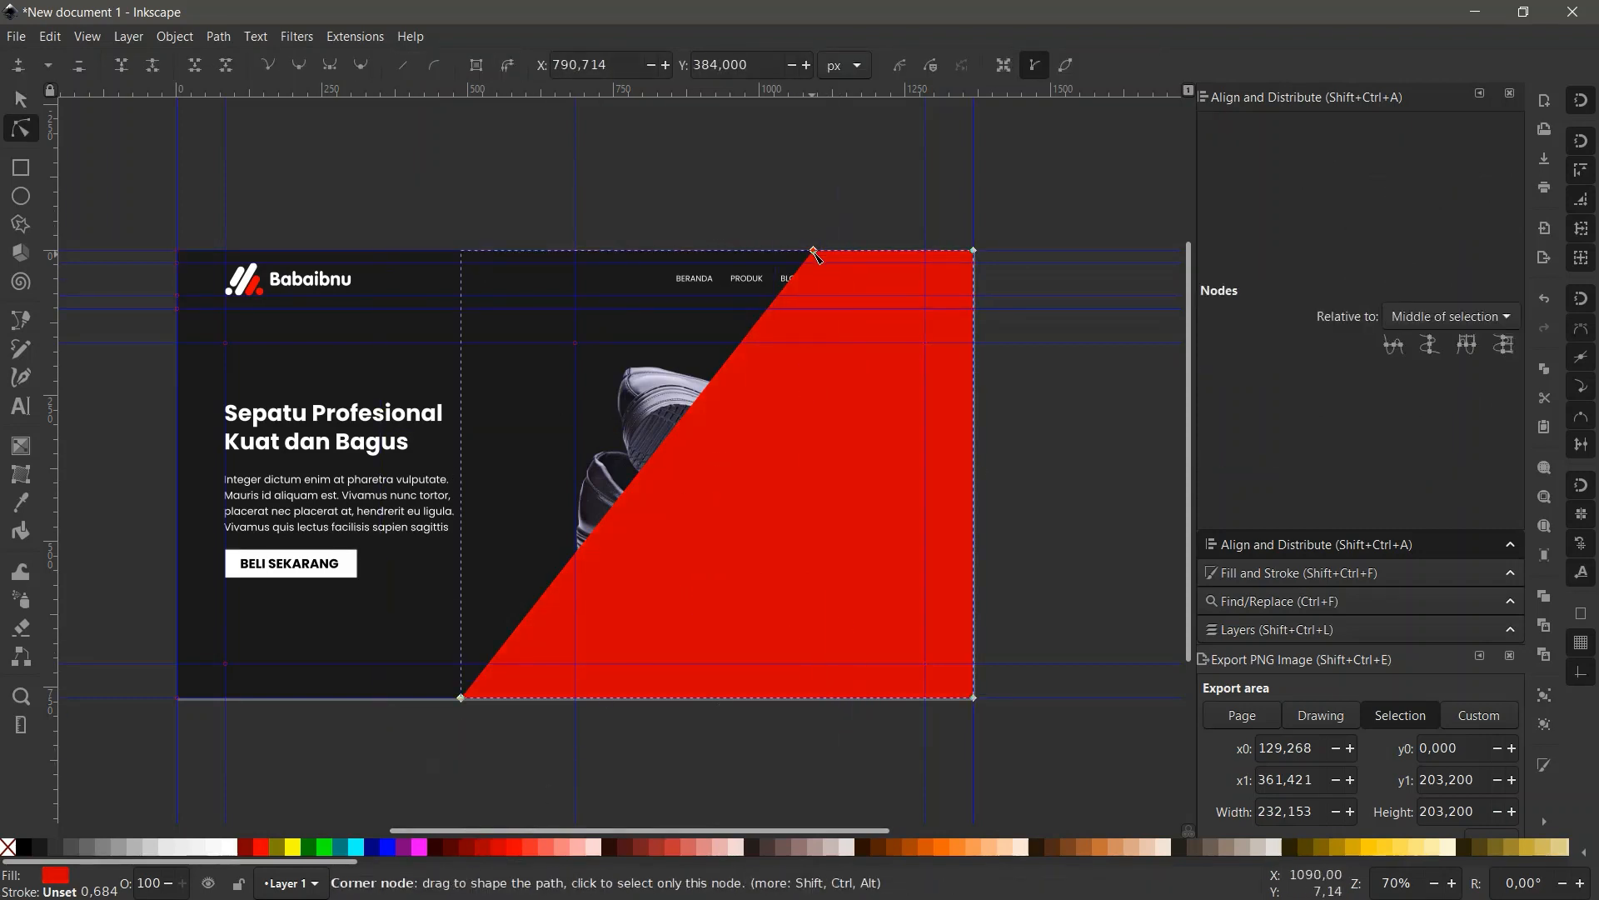
{"action": "left_click_drag", "start_coordinate": [816, 256], "coordinate": [870, 256]}
{"action": "key", "text": "s"}
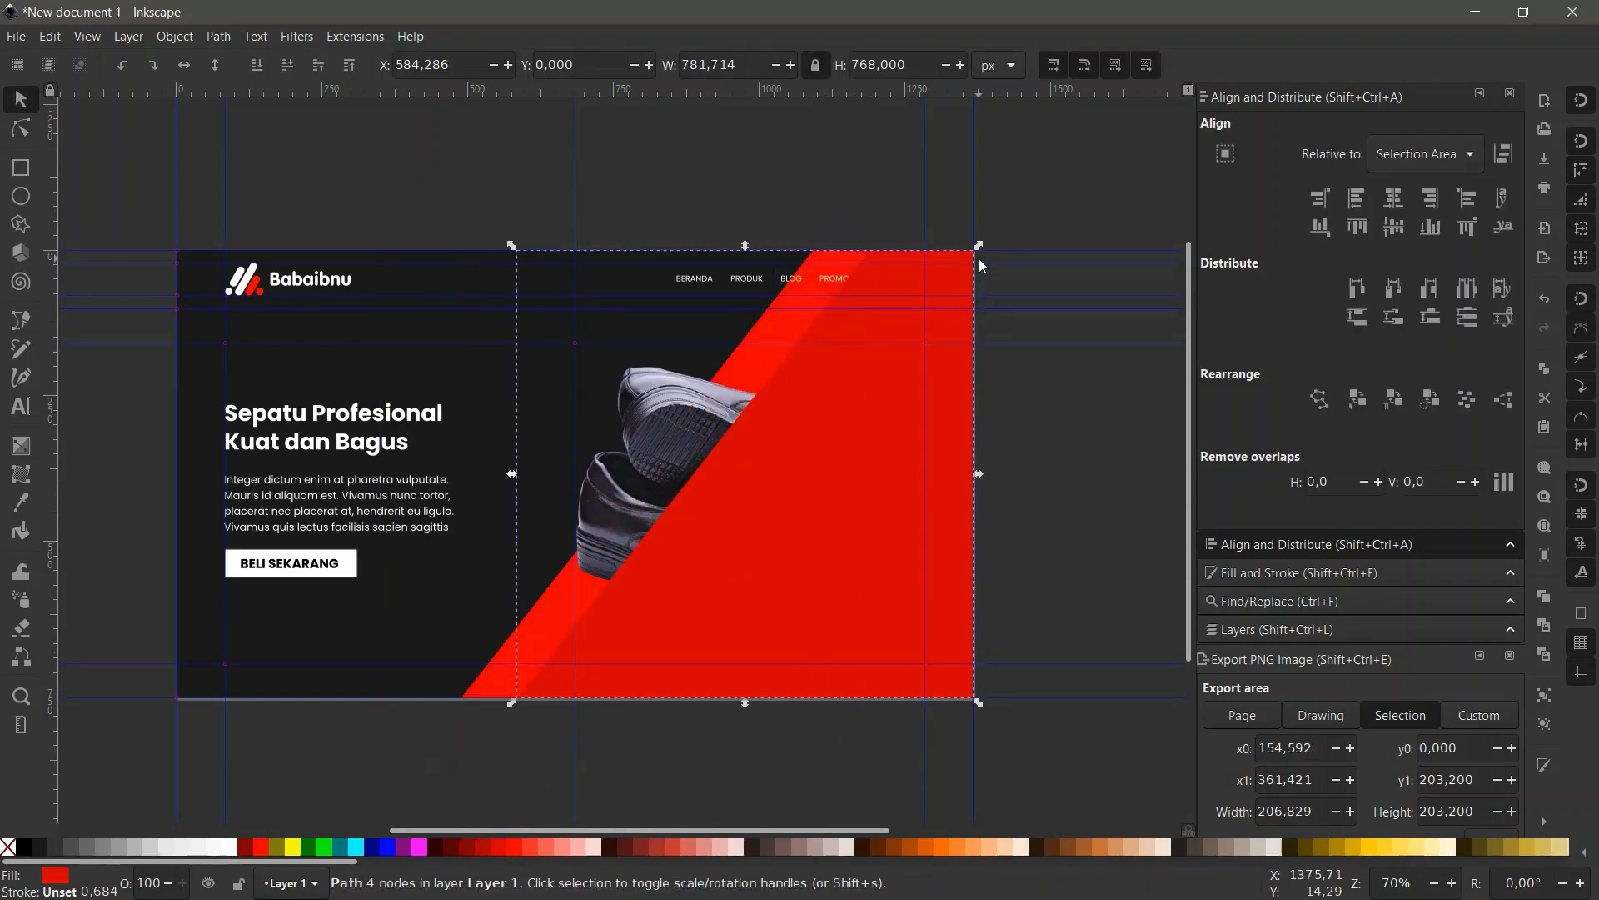
{"action": "key", "text": "End"}
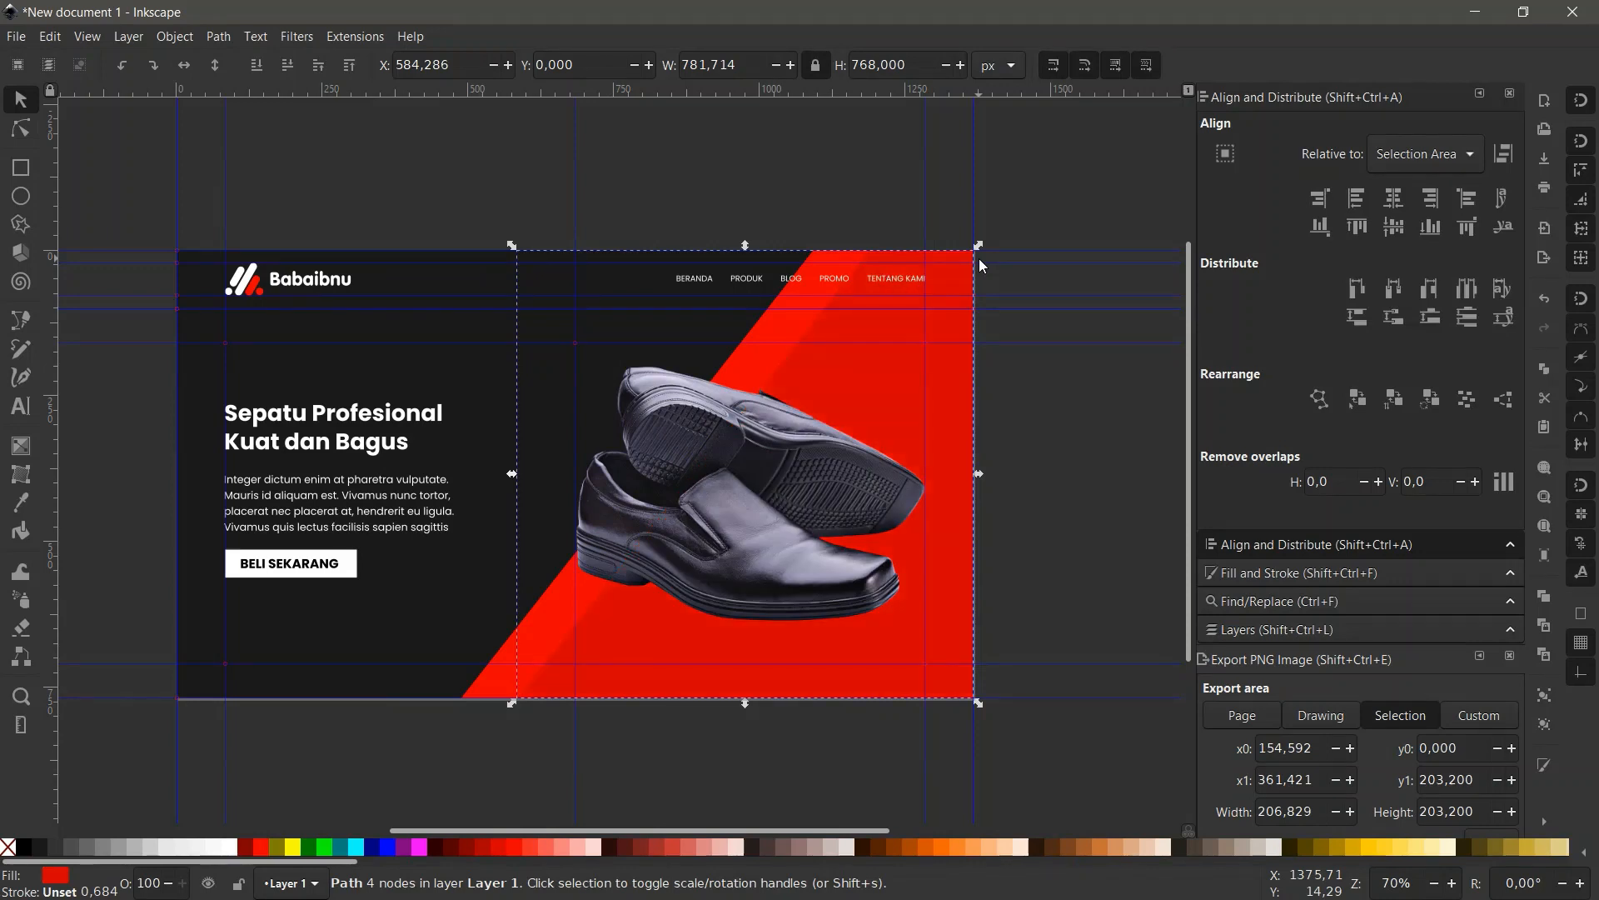
Subtract a copy of the darker red shape from a copy of the brighter one with Difference to create a diagonal strip.
{"action": "left_click", "coordinate": [1052, 454]}
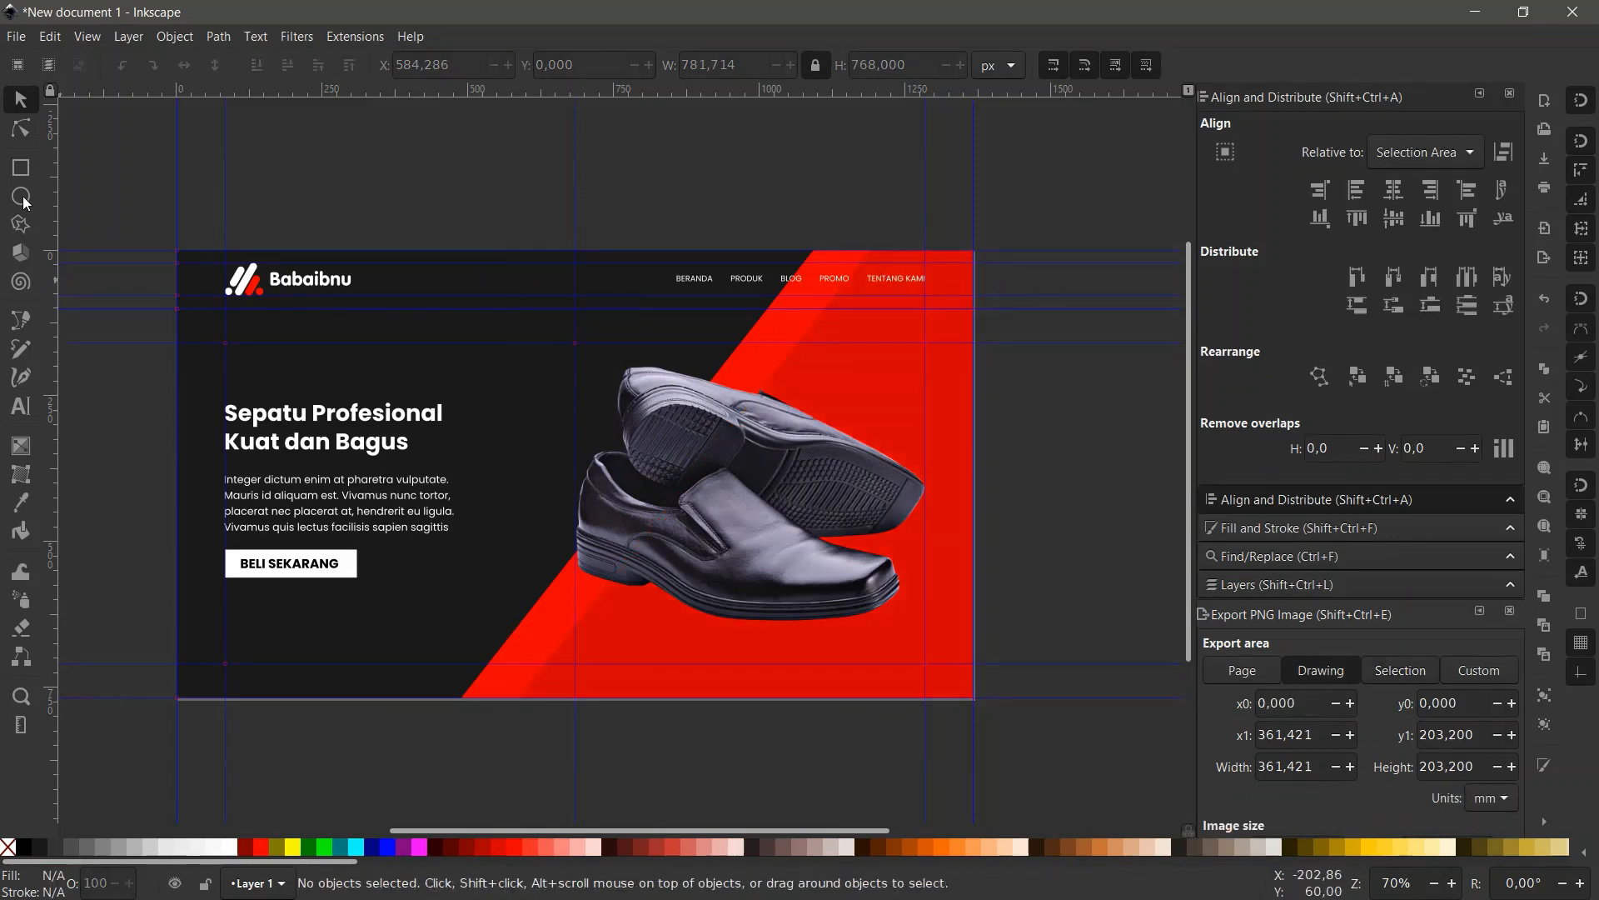
{"action": "double_click", "coordinate": [755, 348]}
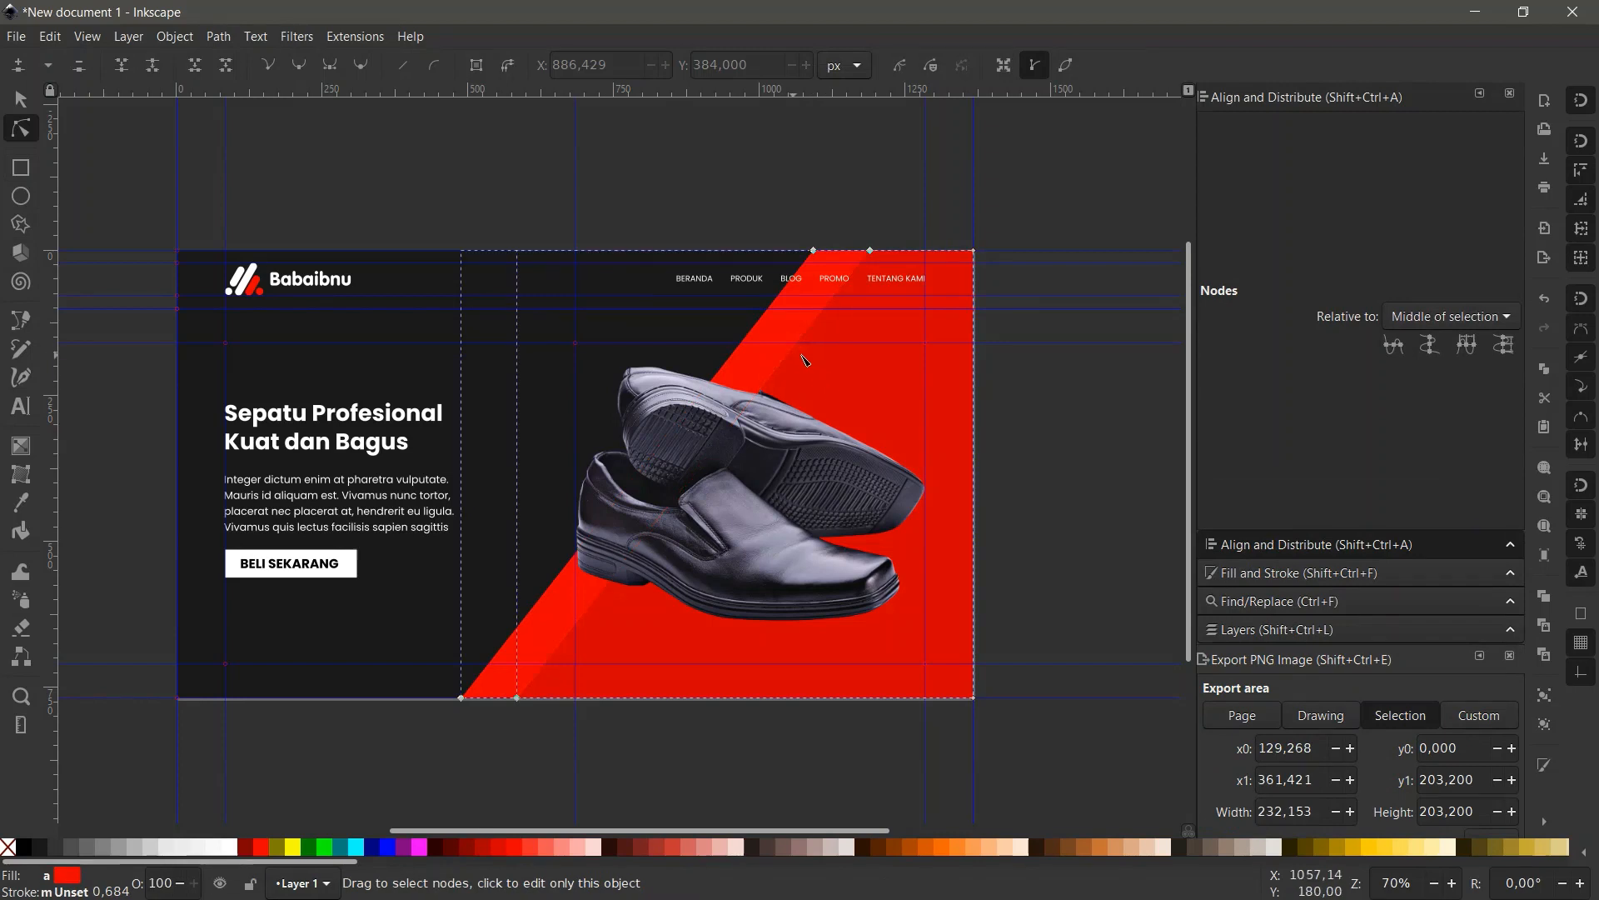
{"action": "key", "text": "Home"}
{"action": "left_click", "coordinate": [217, 36]}
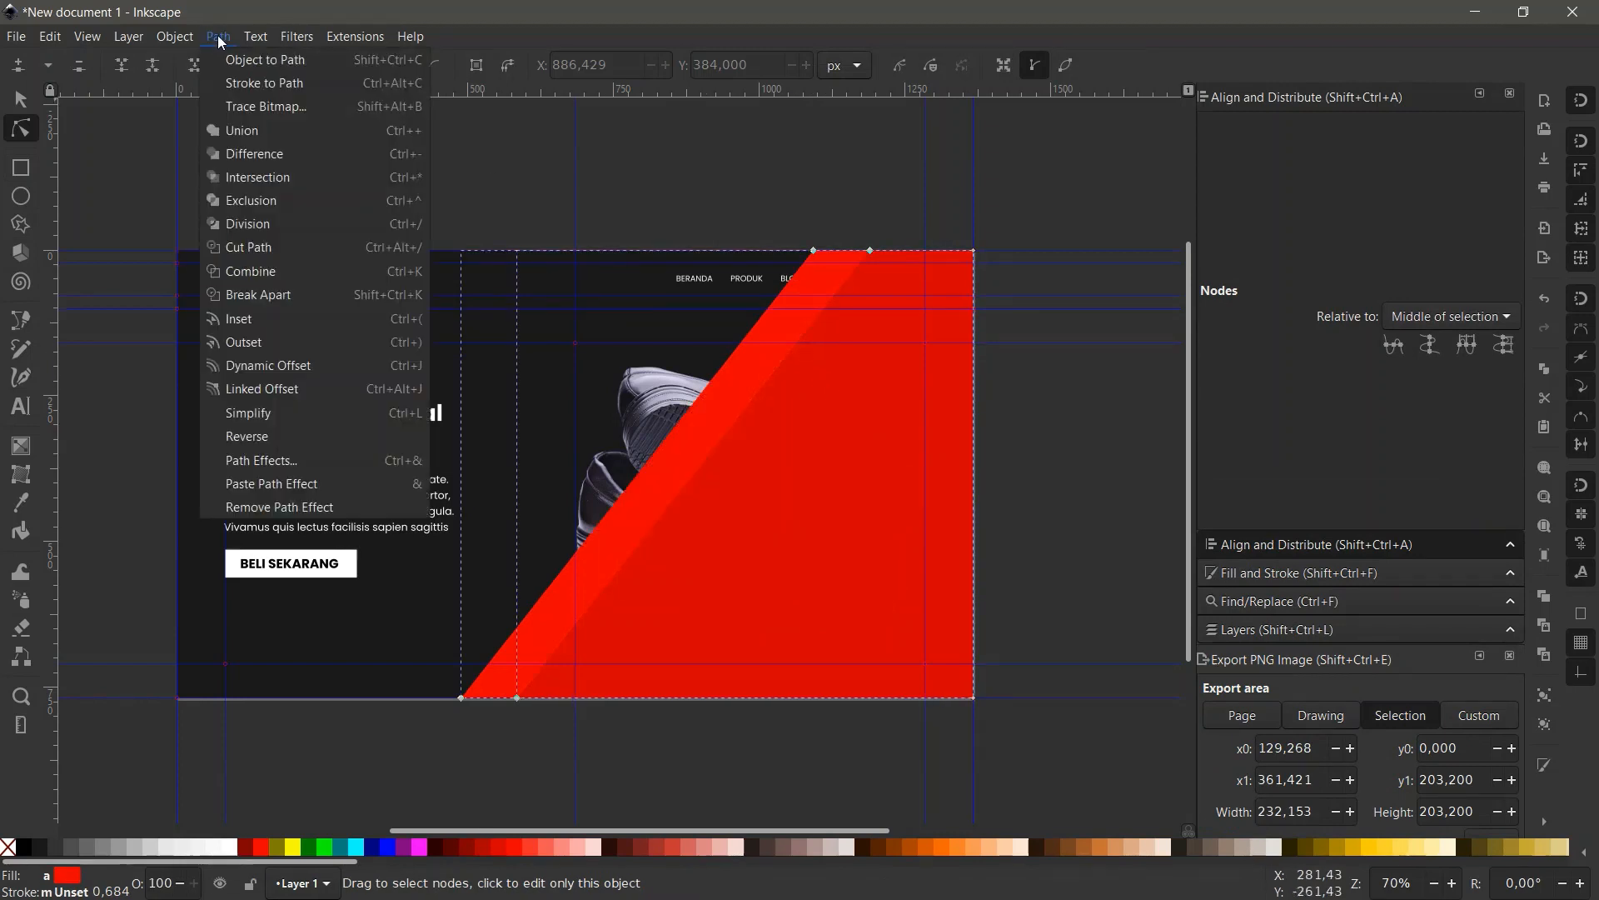
{"action": "left_click", "coordinate": [250, 151]}
Scale the diagonal strip down to about 194 × 213 px, keeping its lower corner at the page's bottom edge, and fill it white.
{"action": "key", "text": "s"}
{"action": "left_click_drag", "start_coordinate": [867, 253], "coordinate": [575, 555]}
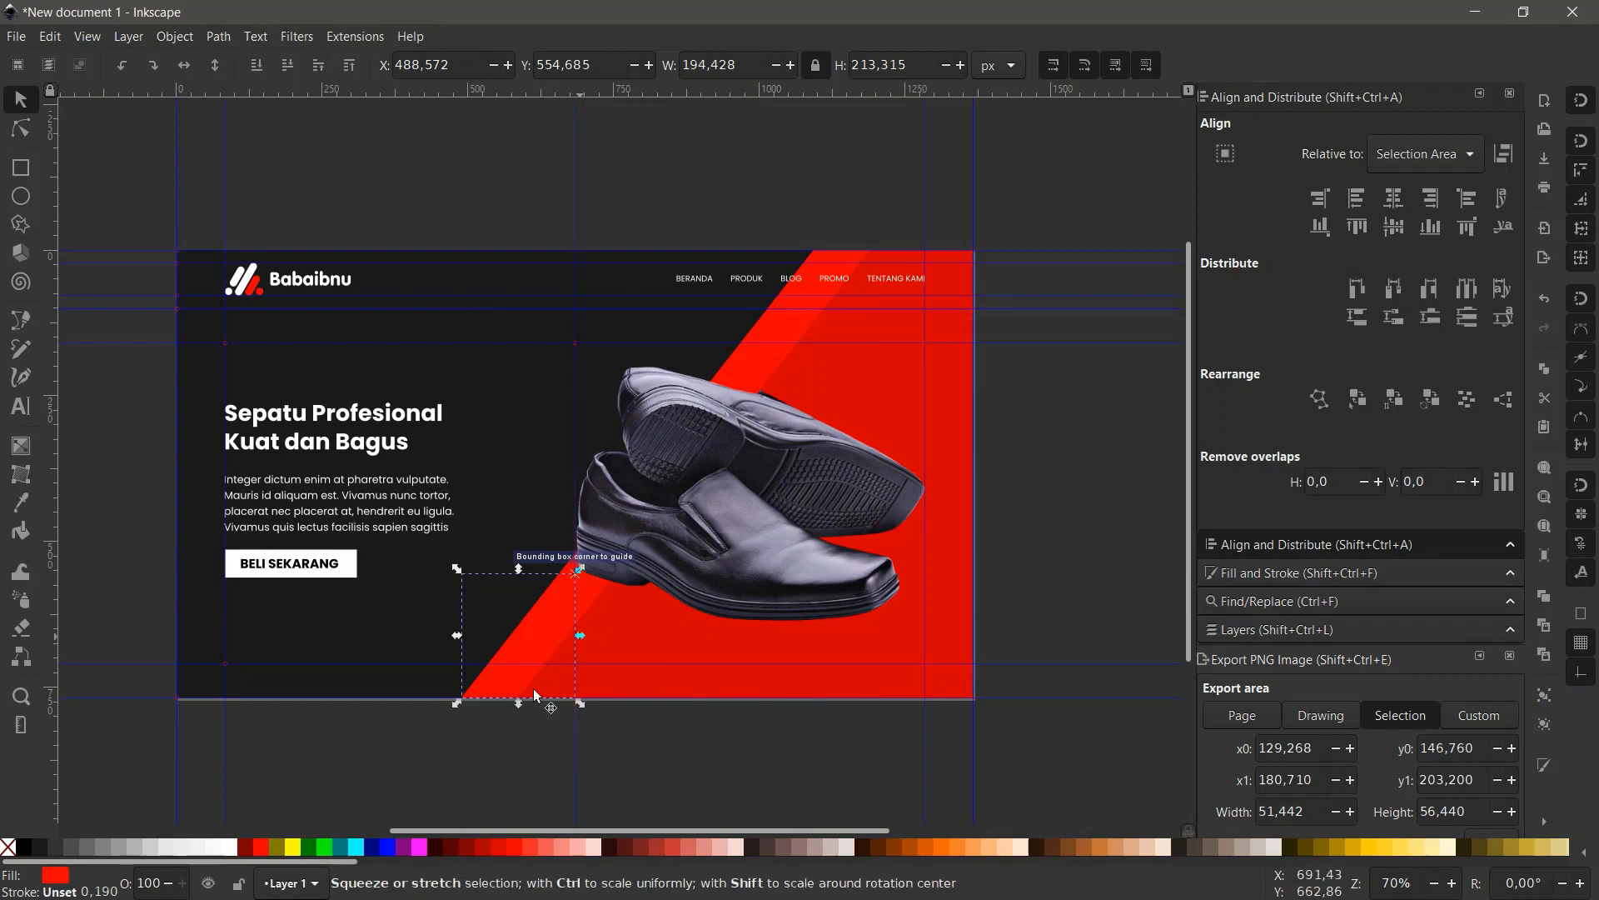
{"action": "left_click", "coordinate": [229, 846]}
Move the two right-hand nodes of the white strip to the right, widening the shape to about 264 px overall.
{"action": "scroll", "coordinate": [601, 700], "scroll_direction": "up", "scroll_amount": 2}
{"action": "key", "text": "n"}
{"action": "left_click", "coordinate": [350, 691]}
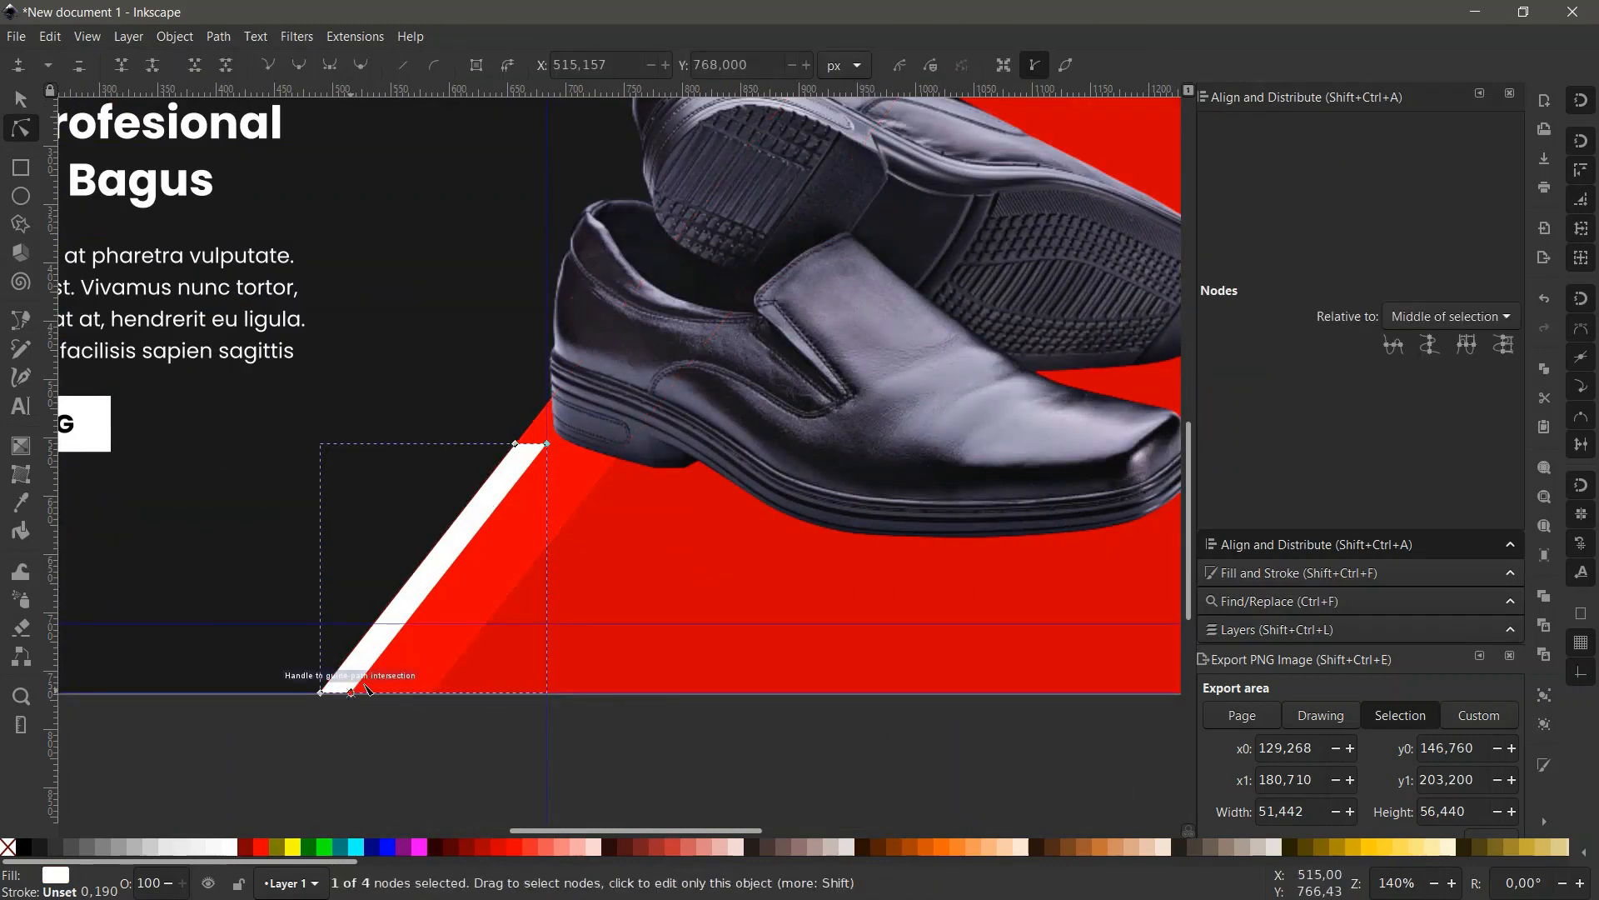
{"action": "left_click", "coordinate": [546, 443], "text": "shift"}
{"action": "left_click_drag", "start_coordinate": [547, 444], "coordinate": [618, 456]}
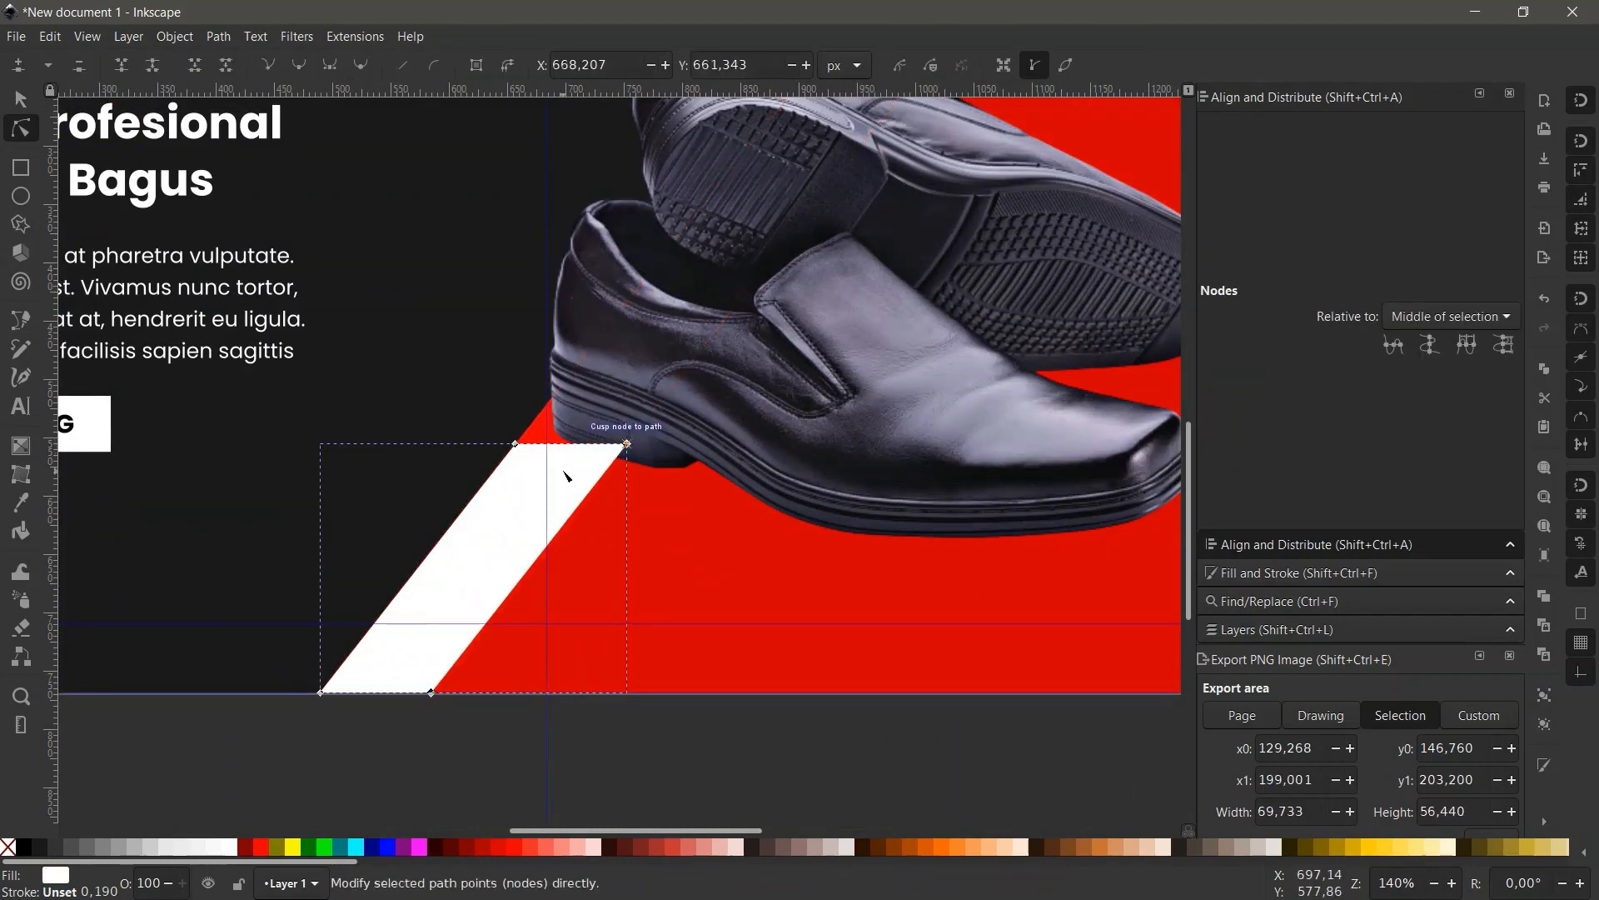
Move the white parallelogram to about X 958, Y 207 px and stack it behind the shoes but above the red shapes.
{"action": "key", "text": "s"}
{"action": "scroll", "coordinate": [575, 475], "scroll_direction": "down", "scroll_amount": 2}
{"action": "left_click_drag", "start_coordinate": [511, 512], "coordinate": [785, 308]}
{"action": "key", "text": "End"}
{"action": "key", "text": "Page_Up"}
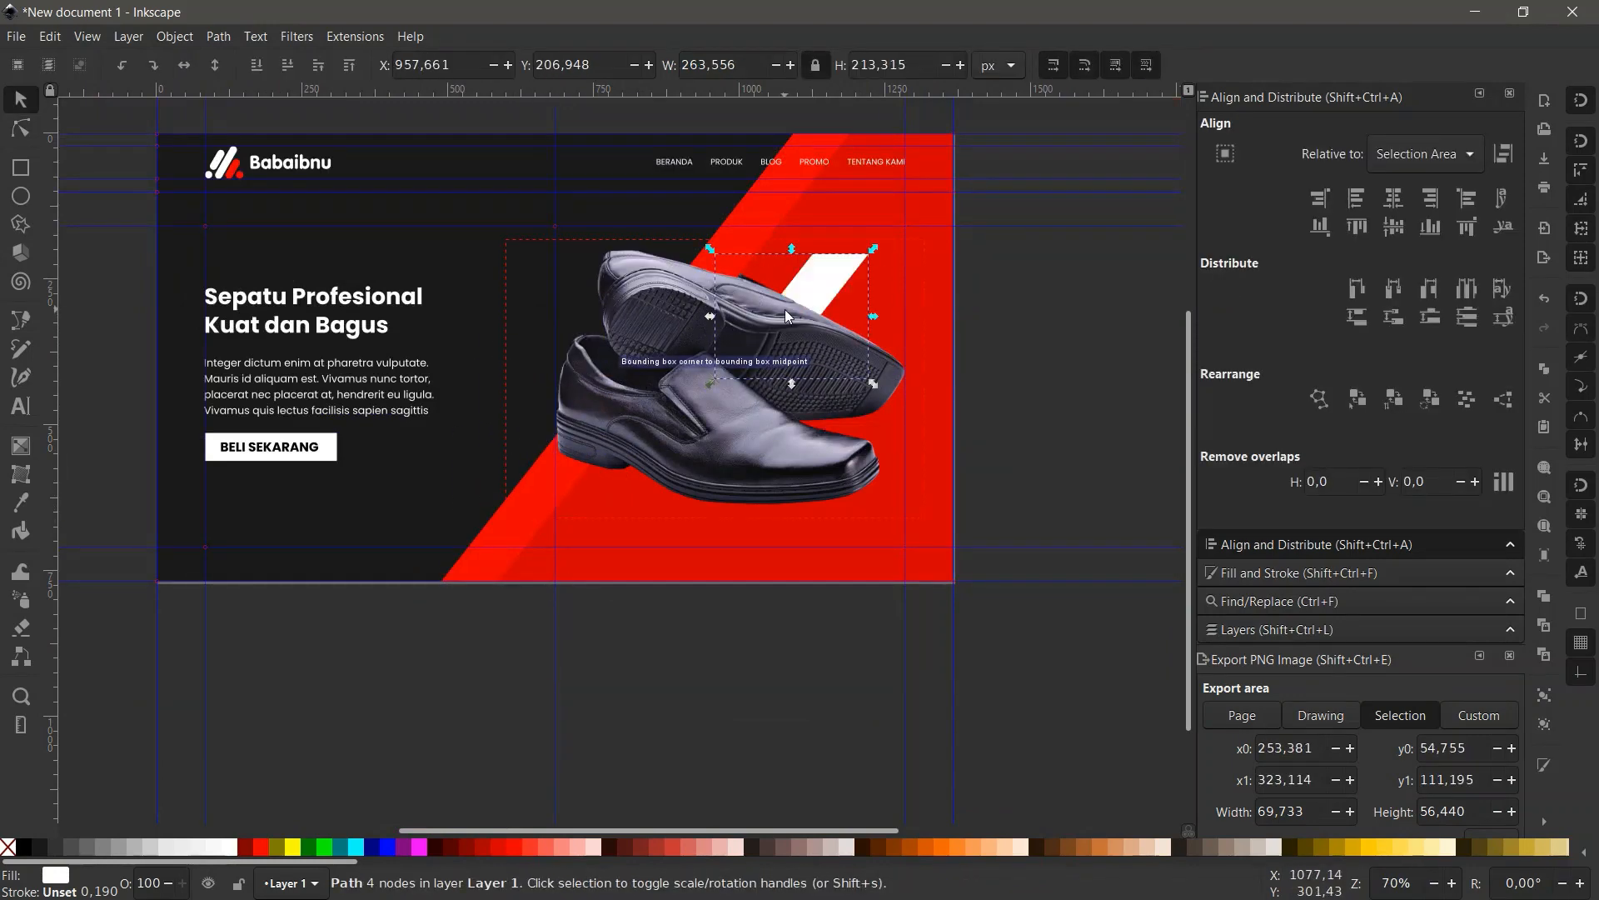
{"action": "scroll", "coordinate": [787, 312], "scroll_direction": "up", "scroll_amount": 4}
{"action": "key", "text": "Escape"}
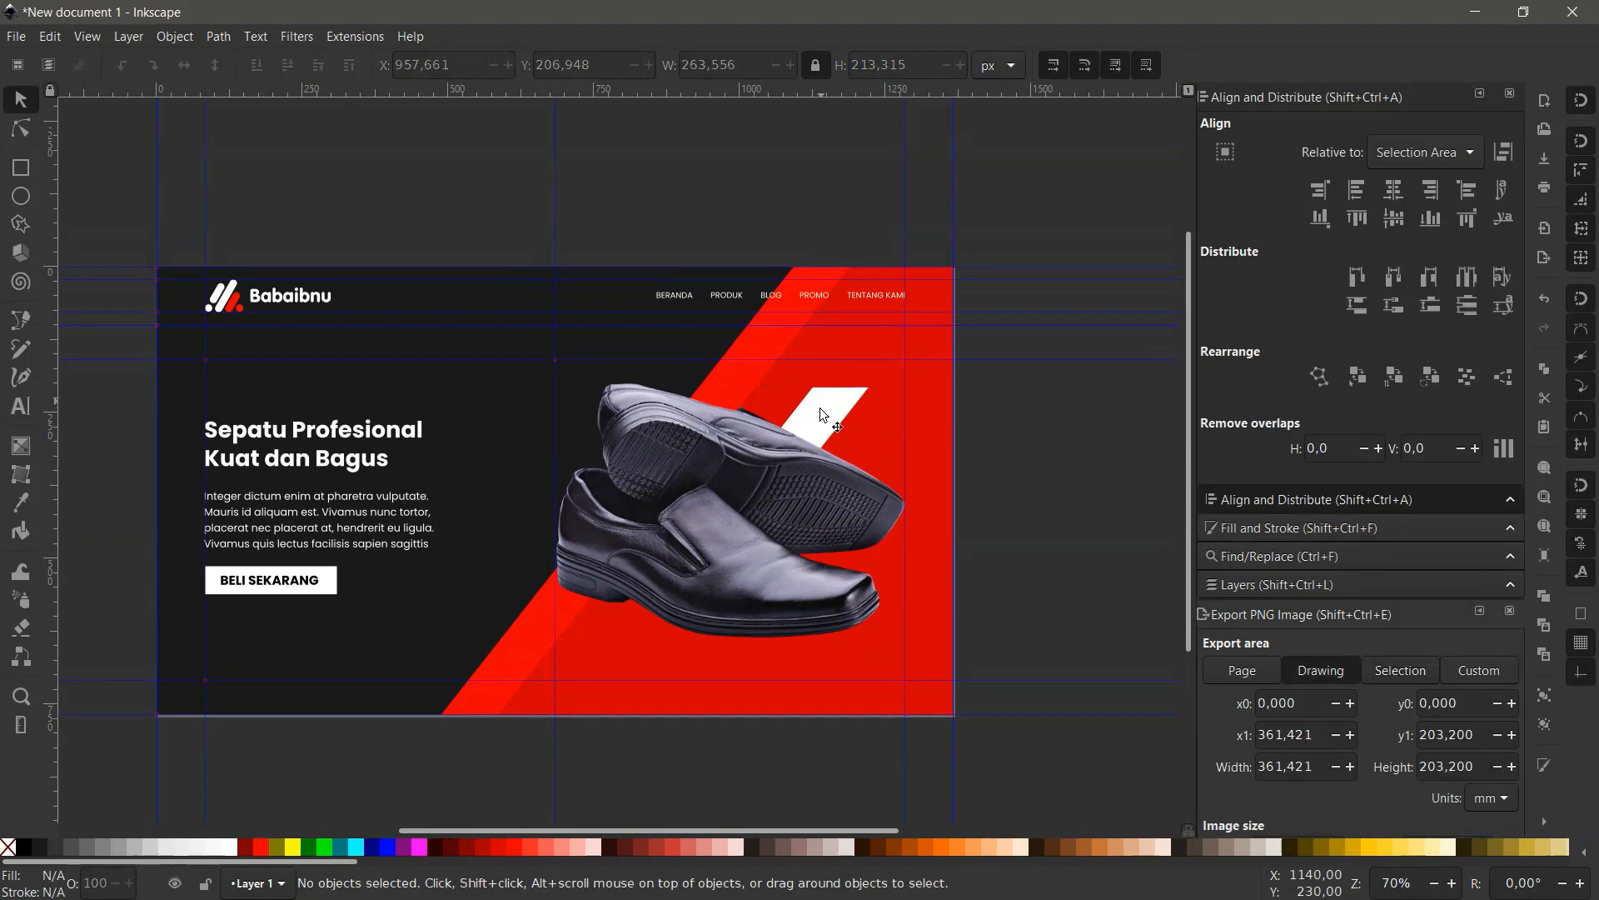
Duplicate the white parallelogram and place the copy at about X 592, Y 159 px, behind the upper-left part of the shoes.
{"action": "left_click", "coordinate": [820, 407]}
{"action": "key", "text": "ctrl+d"}
{"action": "left_click_drag", "start_coordinate": [827, 415], "coordinate": [613, 371]}
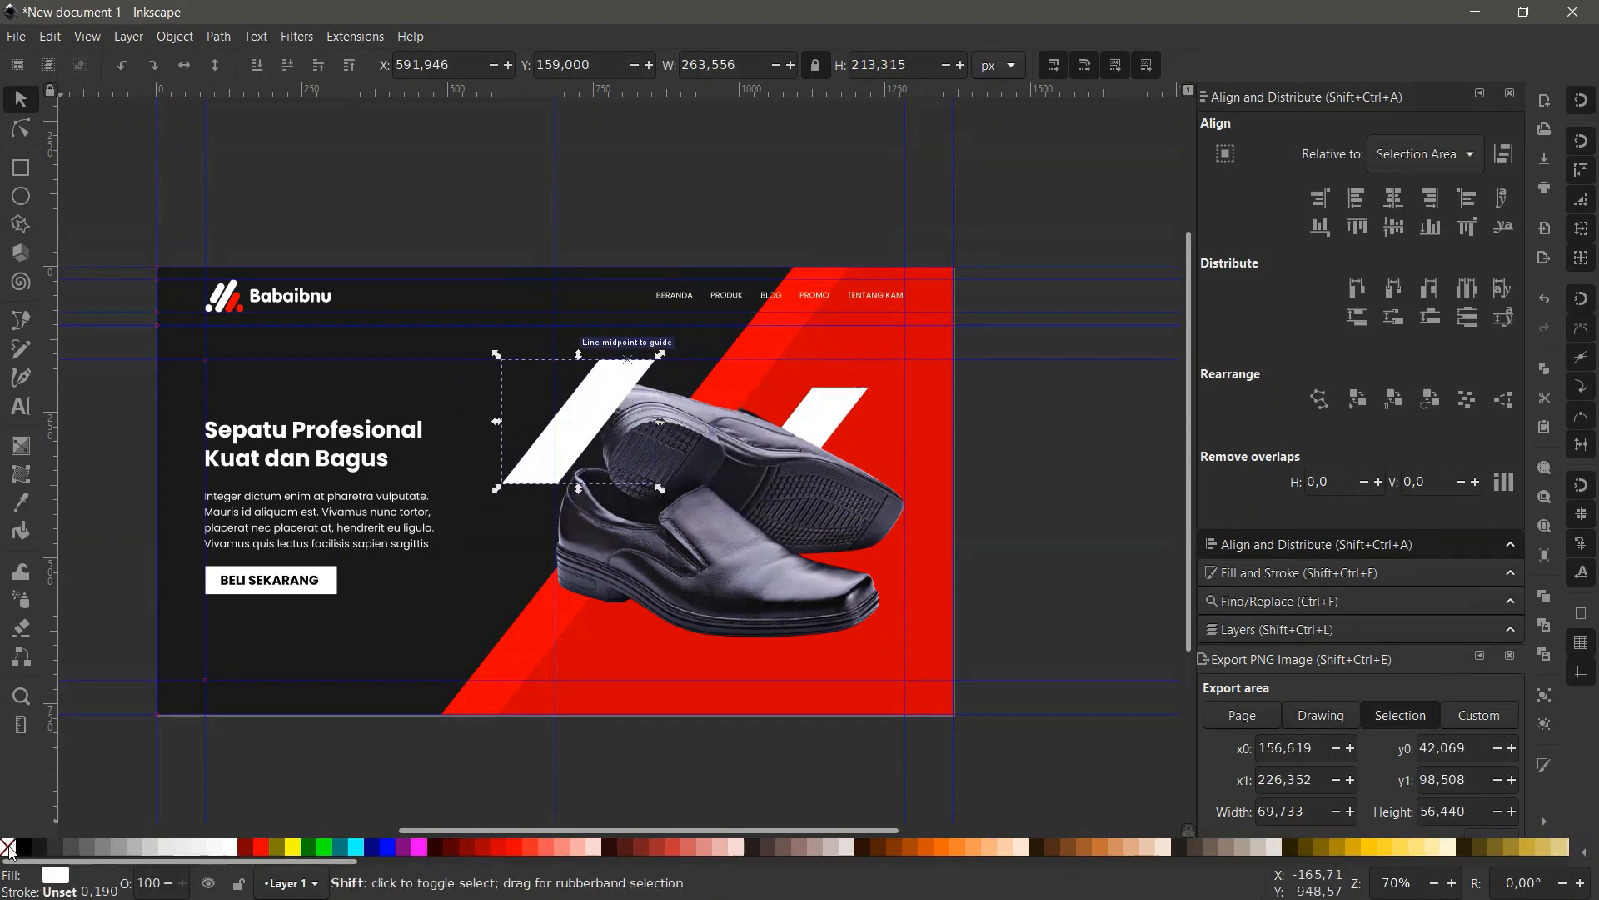
Remove the copied parallelogram's fill, give it a white stroke 4 px wide and deselect it.
{"action": "left_click", "coordinate": [8, 847]}
{"action": "left_click", "coordinate": [229, 847], "text": "shift"}
{"action": "key", "text": "r"}
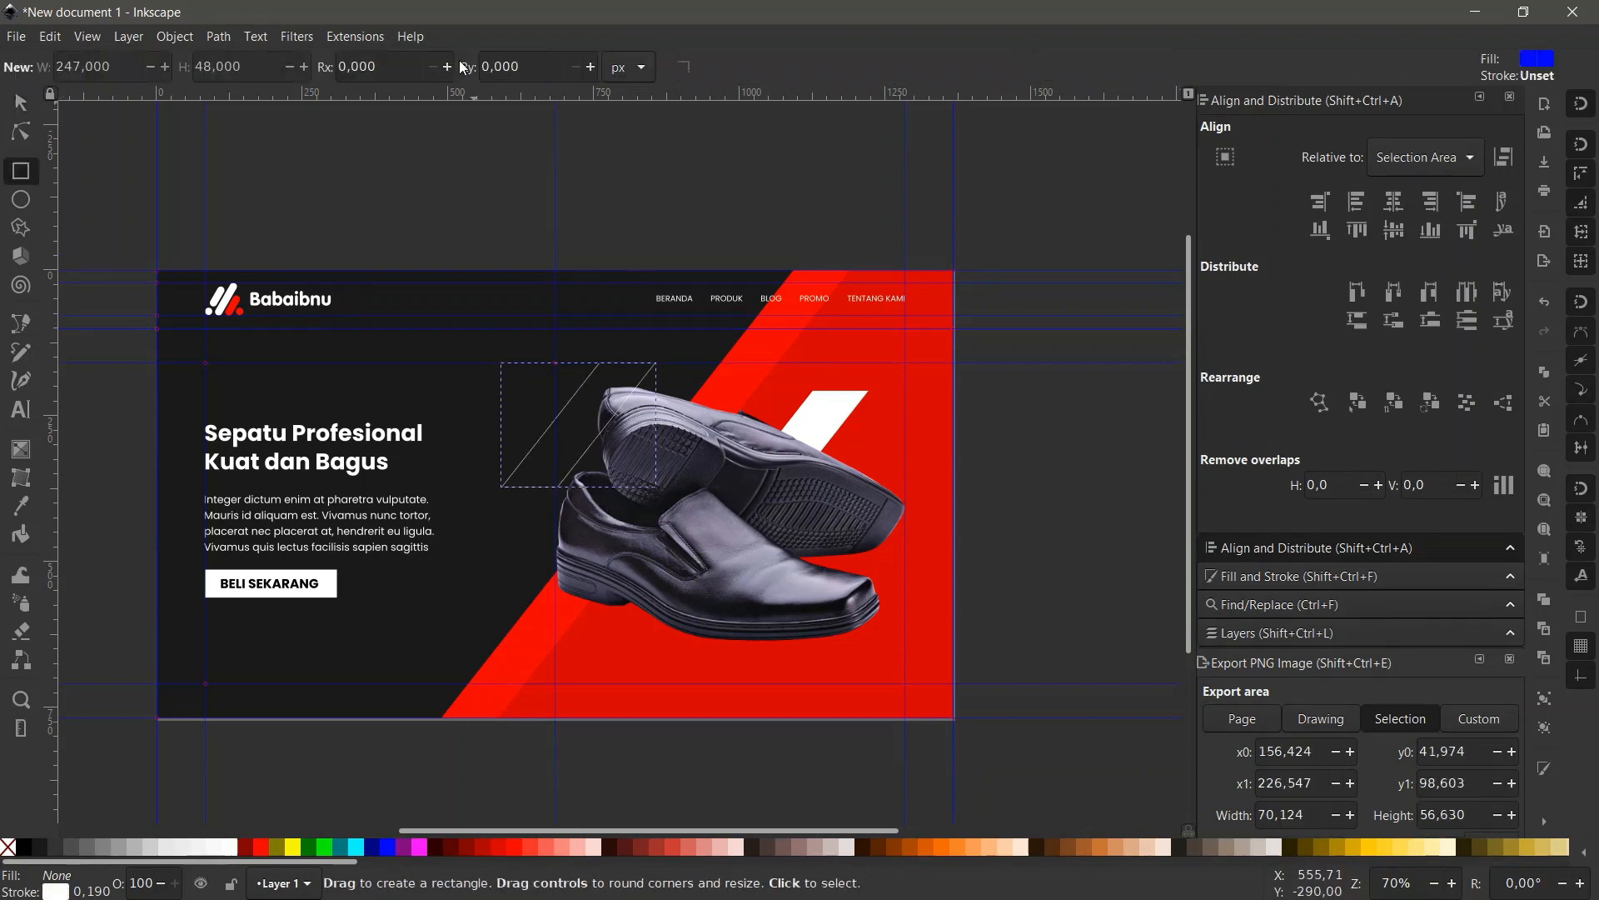
{"action": "key", "text": "ctrl+shift+f"}
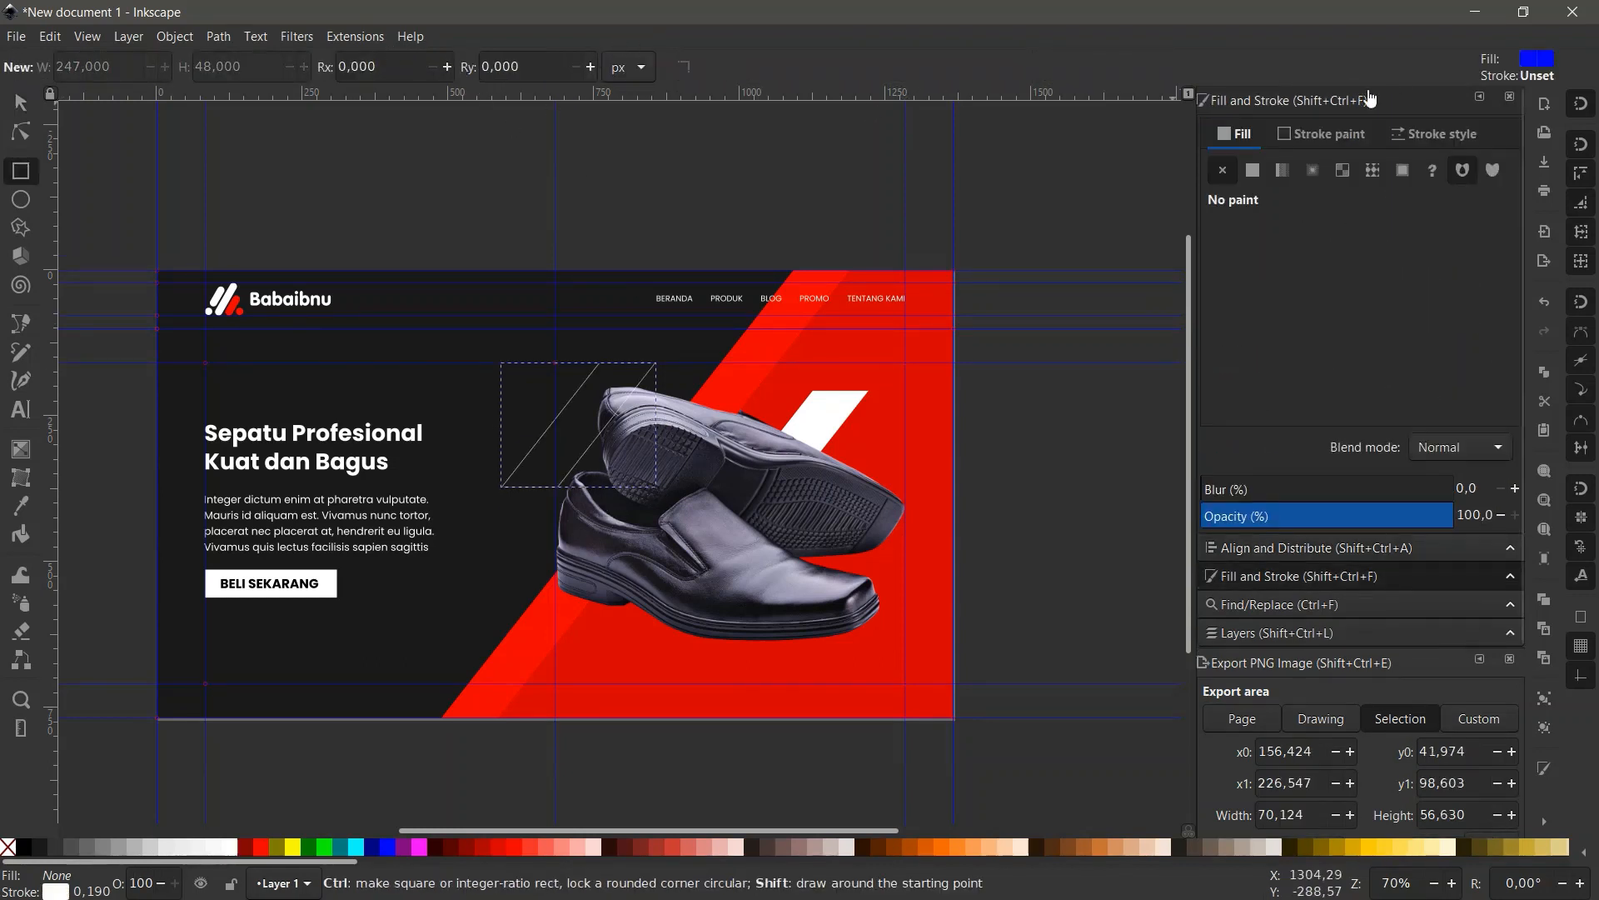
{"action": "left_click", "coordinate": [1449, 135]}
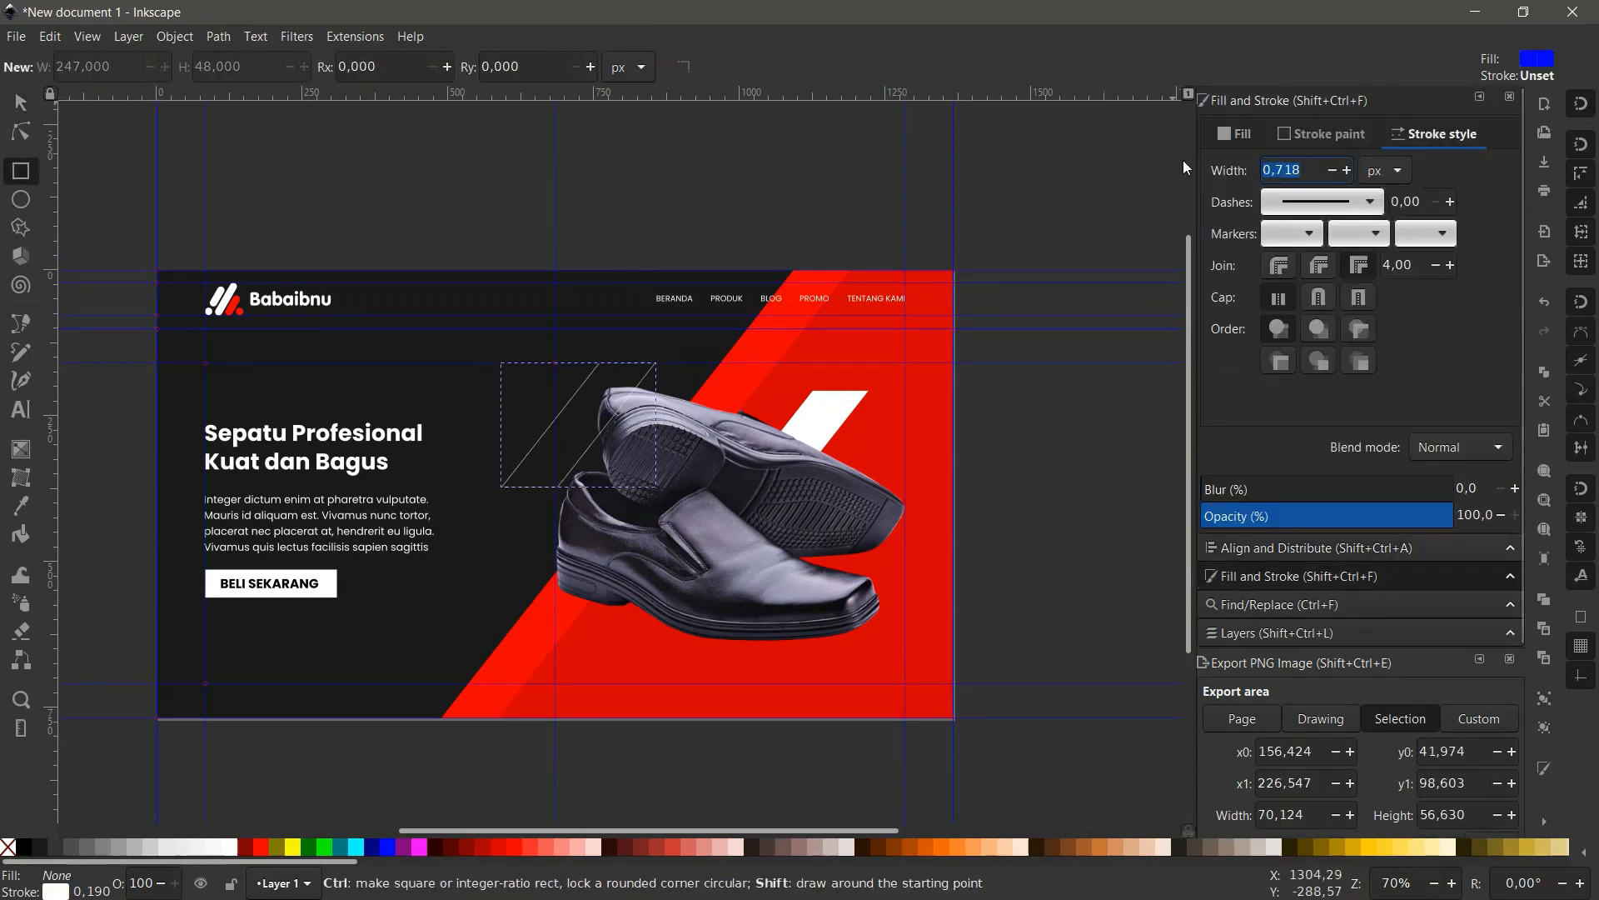
{"action": "type", "text": "4"}
{"action": "key", "text": "Return"}
{"action": "key", "text": "n"}
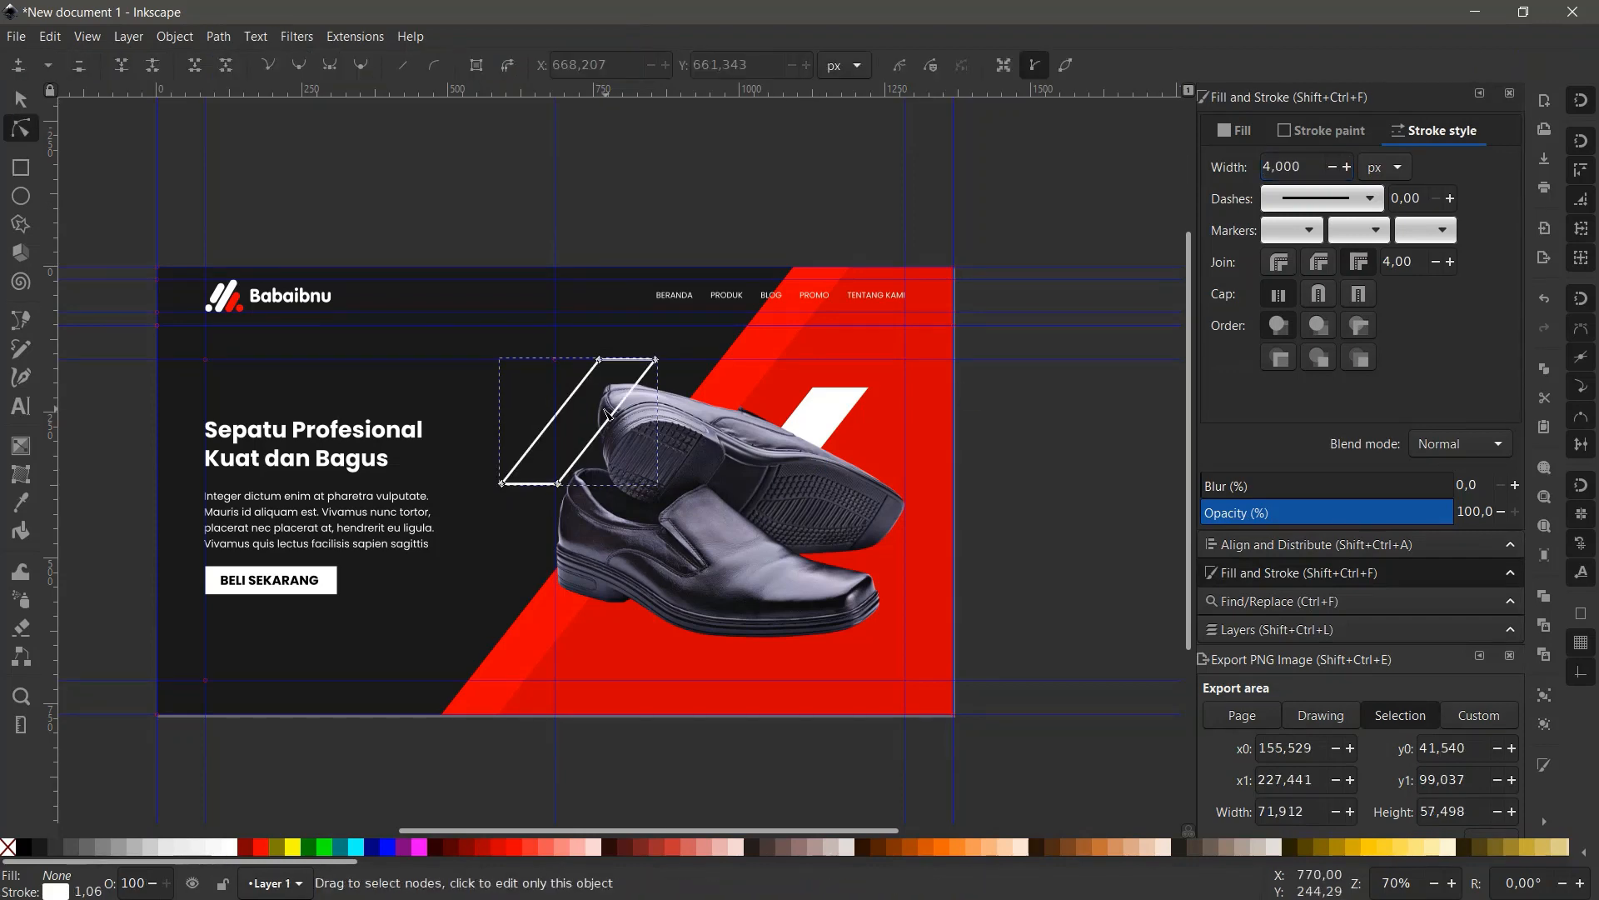
{"action": "key", "text": "s"}
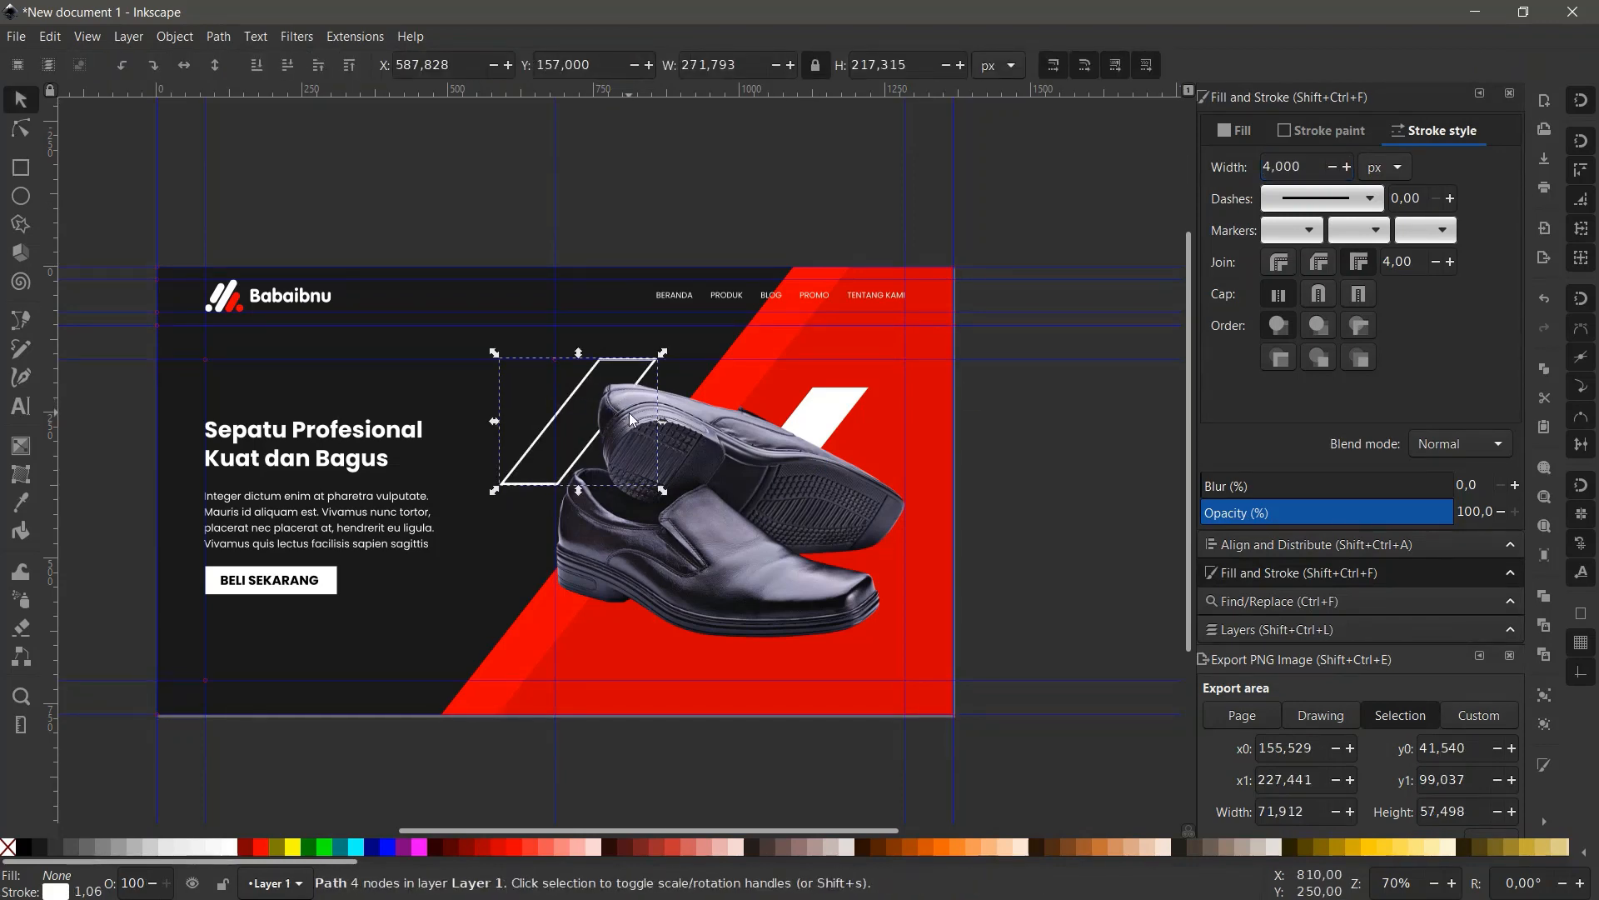
{"action": "left_click", "coordinate": [814, 215]}
Move the solid white parallelogram right and down to about X 1053, Y 264 px, partly hidden behind the shoe's toe.
{"action": "scroll", "coordinate": [815, 334], "scroll_direction": "down", "scroll_amount": 1}
{"action": "scroll", "coordinate": [813, 425], "scroll_direction": "up", "scroll_amount": 1}
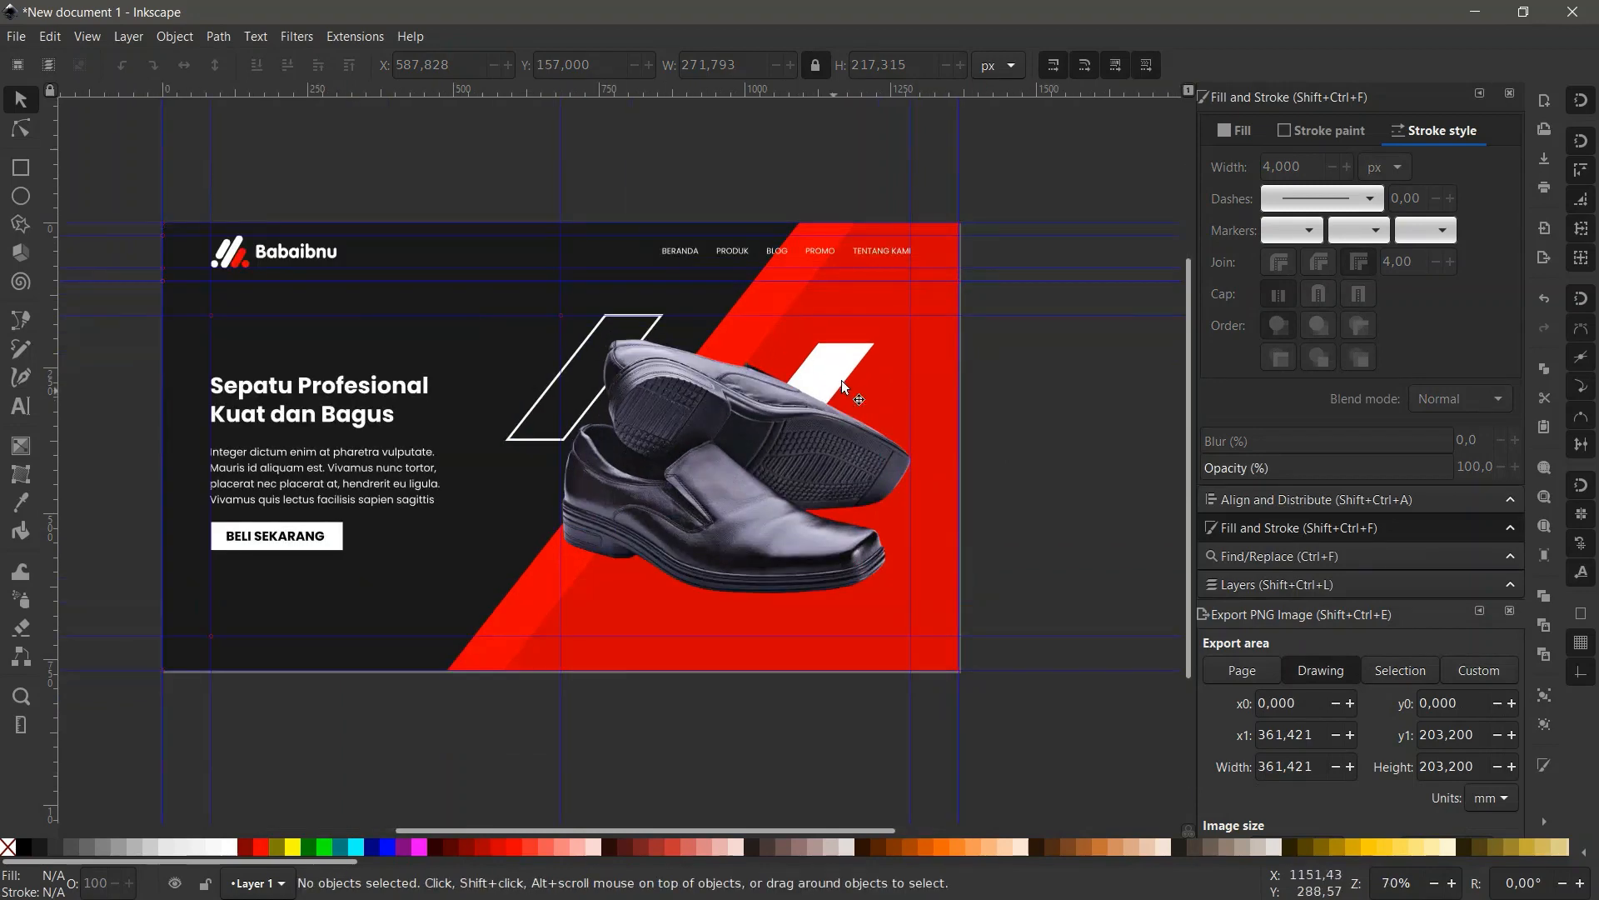
{"action": "left_click", "coordinate": [827, 360]}
{"action": "left_click_drag", "start_coordinate": [830, 365], "coordinate": [889, 404]}
{"action": "scroll", "coordinate": [1013, 400], "scroll_direction": "down", "scroll_amount": 2}
{"action": "left_click", "coordinate": [1068, 389]}
{"action": "scroll", "coordinate": [1009, 410], "scroll_direction": "up", "scroll_amount": 2}
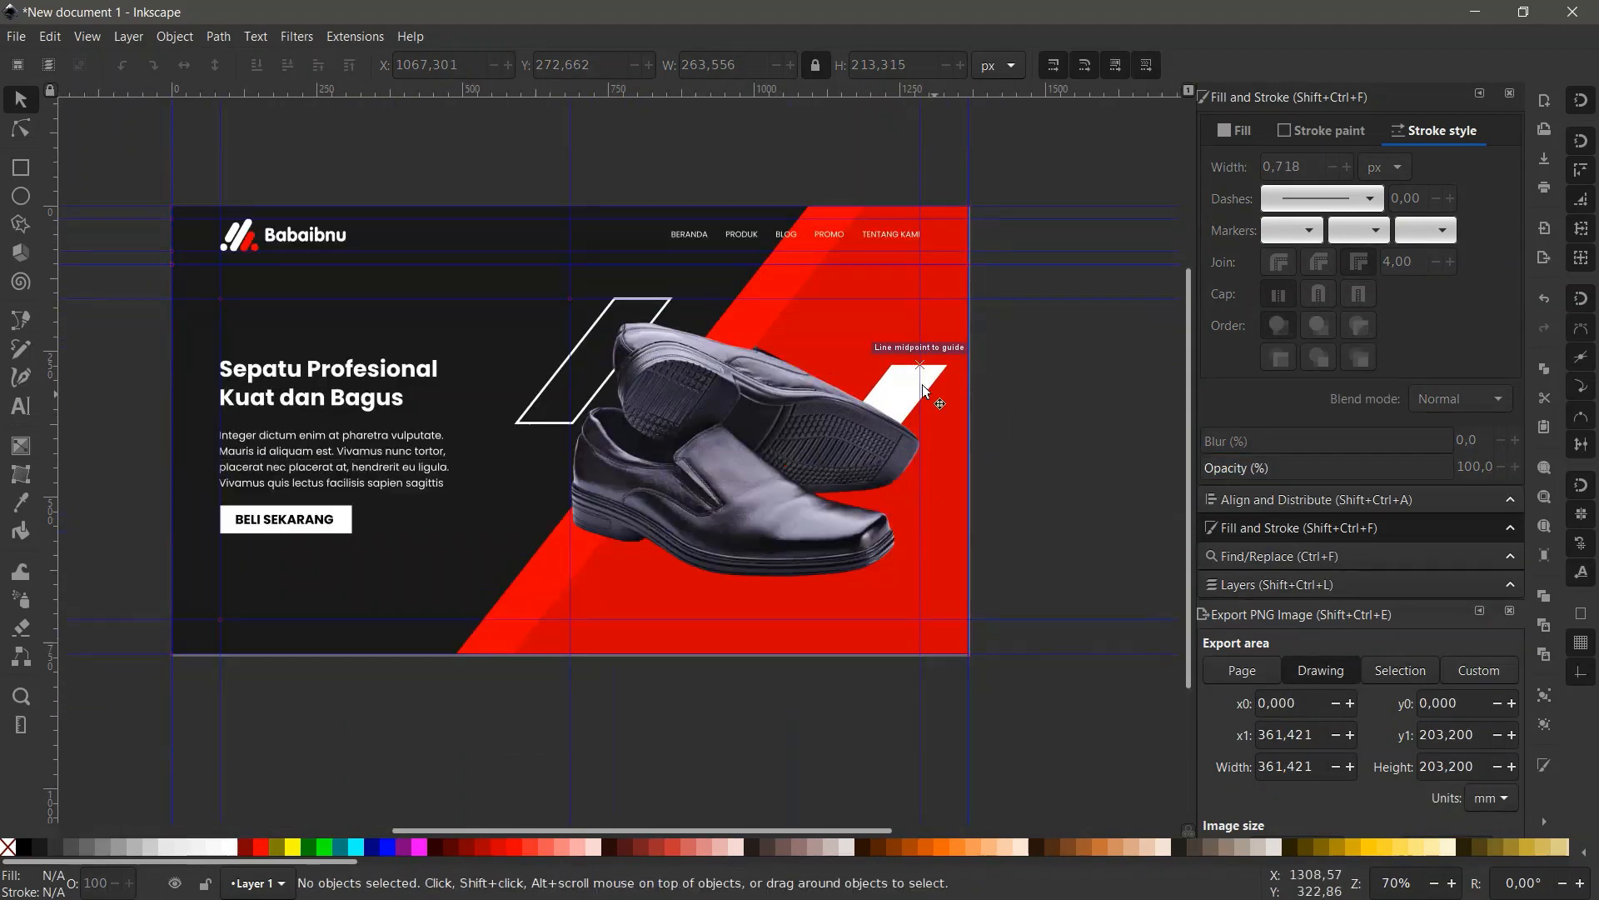
{"action": "left_click", "coordinate": [906, 383]}
{"action": "mouse_move", "coordinate": [904, 395]}
{"action": "left_mouse_down"}
{"action": "mouse_move", "coordinate": [876, 368]}
{"action": "mouse_move", "coordinate": [887, 381]}
{"action": "left_mouse_up"}
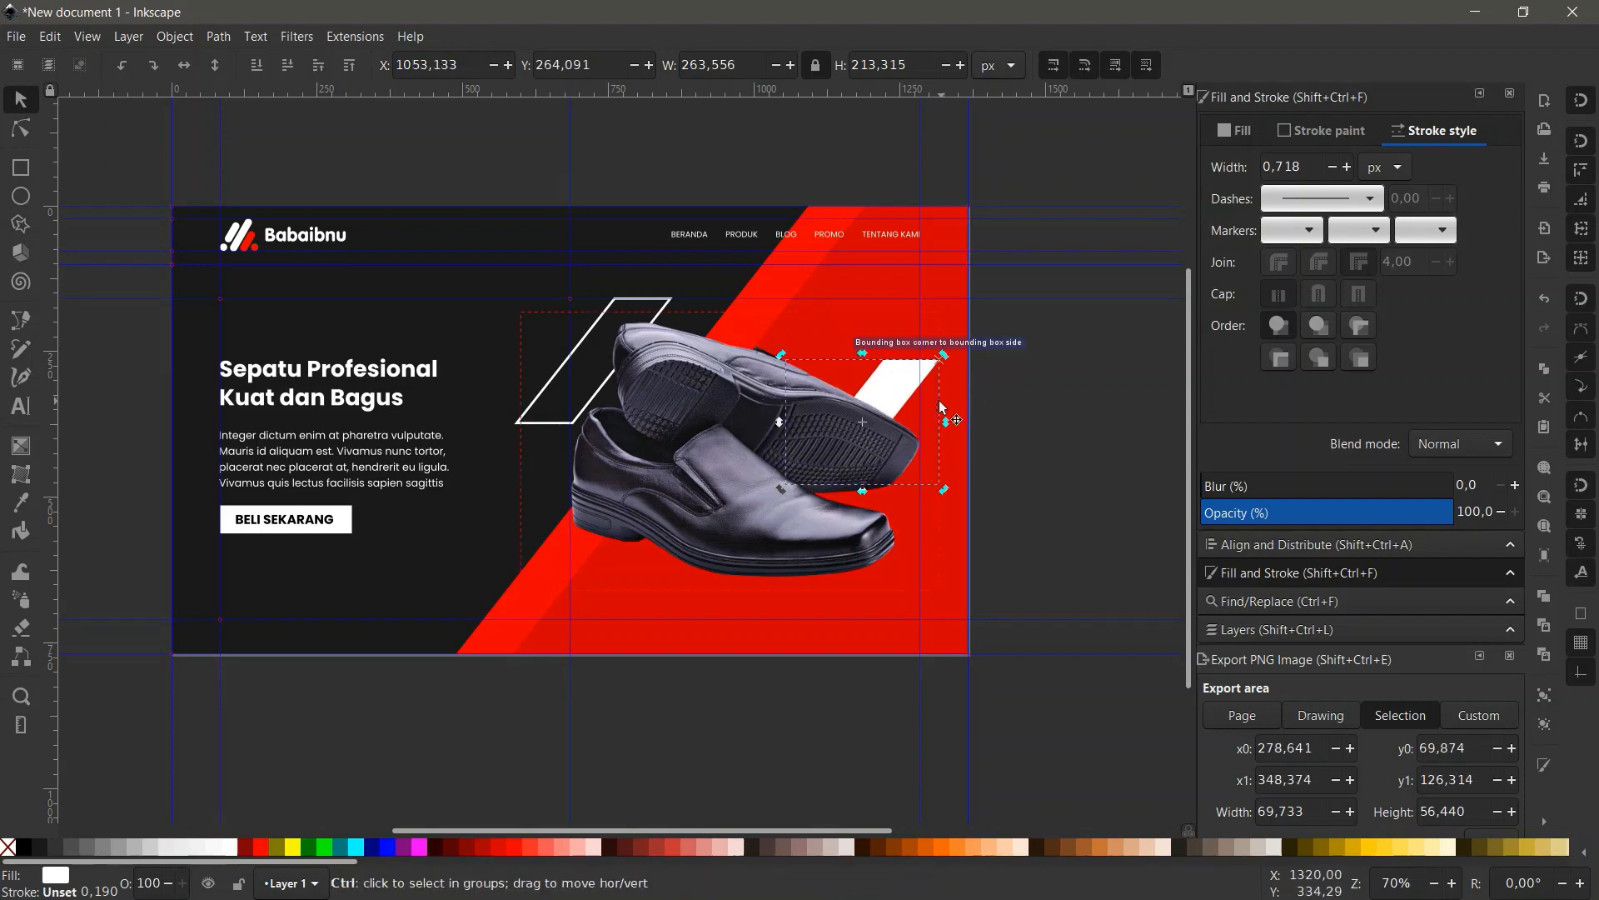
{"action": "scroll", "coordinate": [939, 400], "scroll_direction": "down", "scroll_amount": 2}
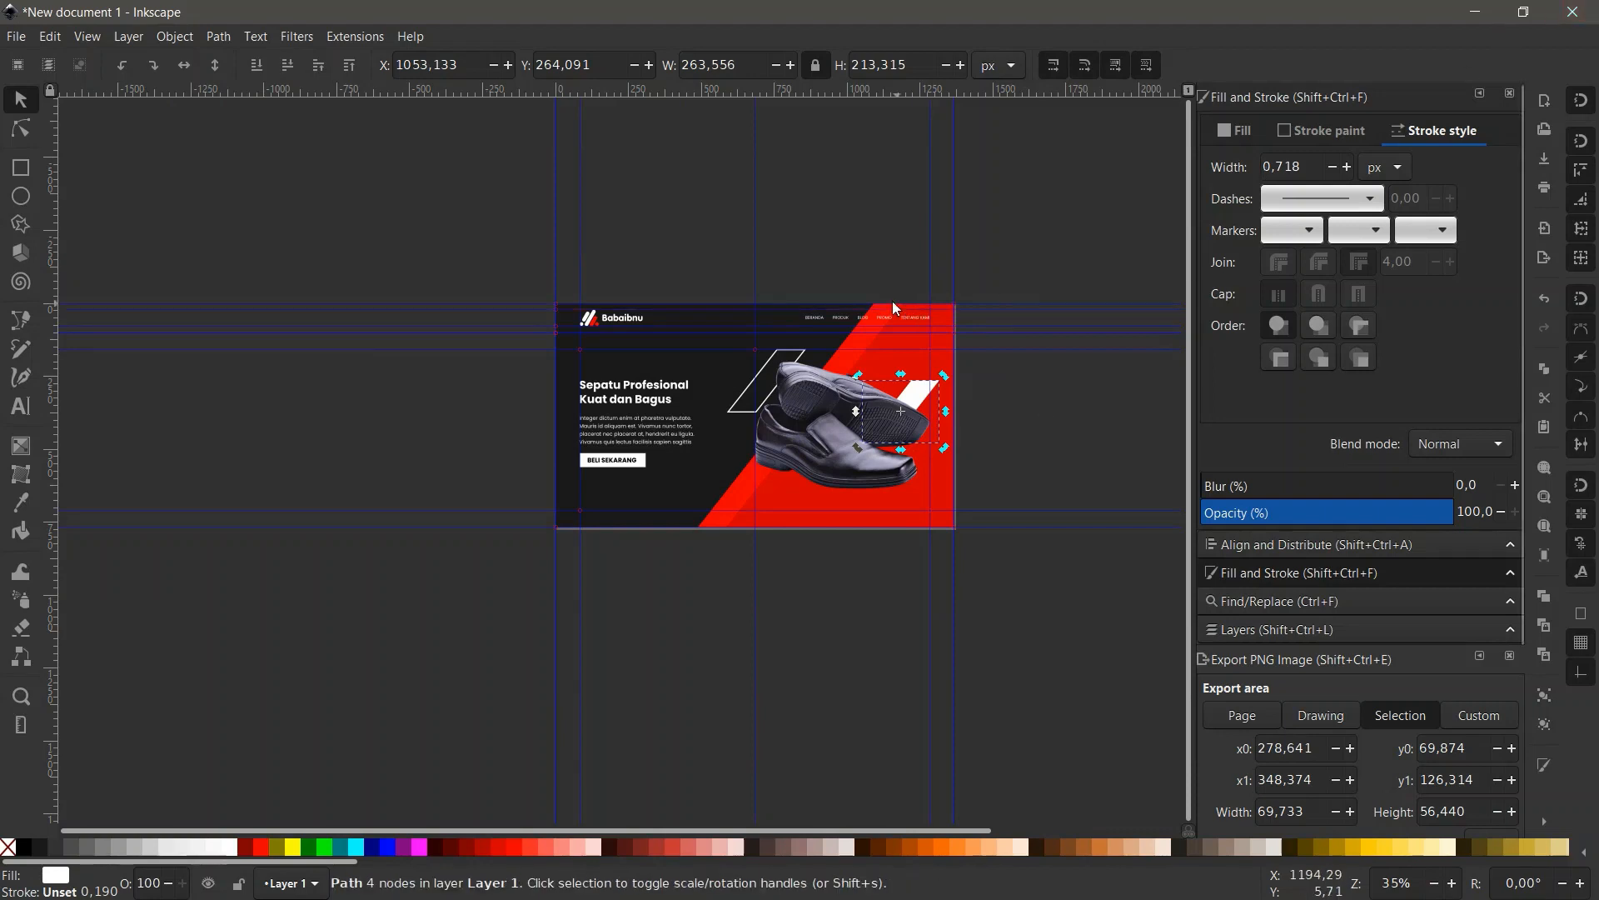
{"action": "scroll", "coordinate": [892, 301], "scroll_direction": "up", "scroll_amount": 2}
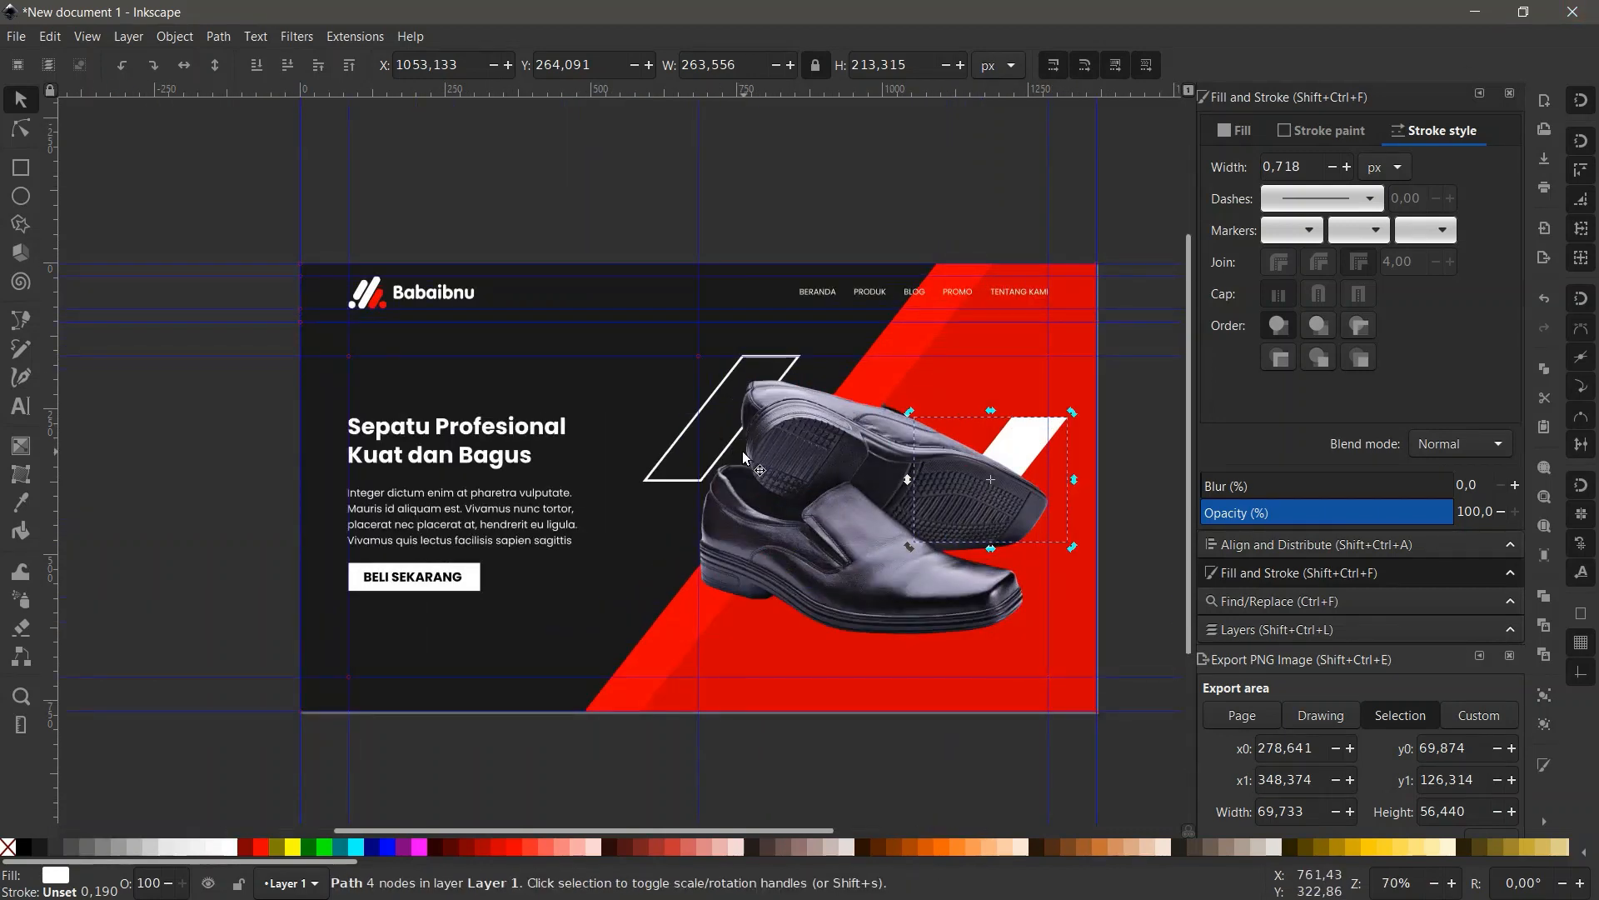